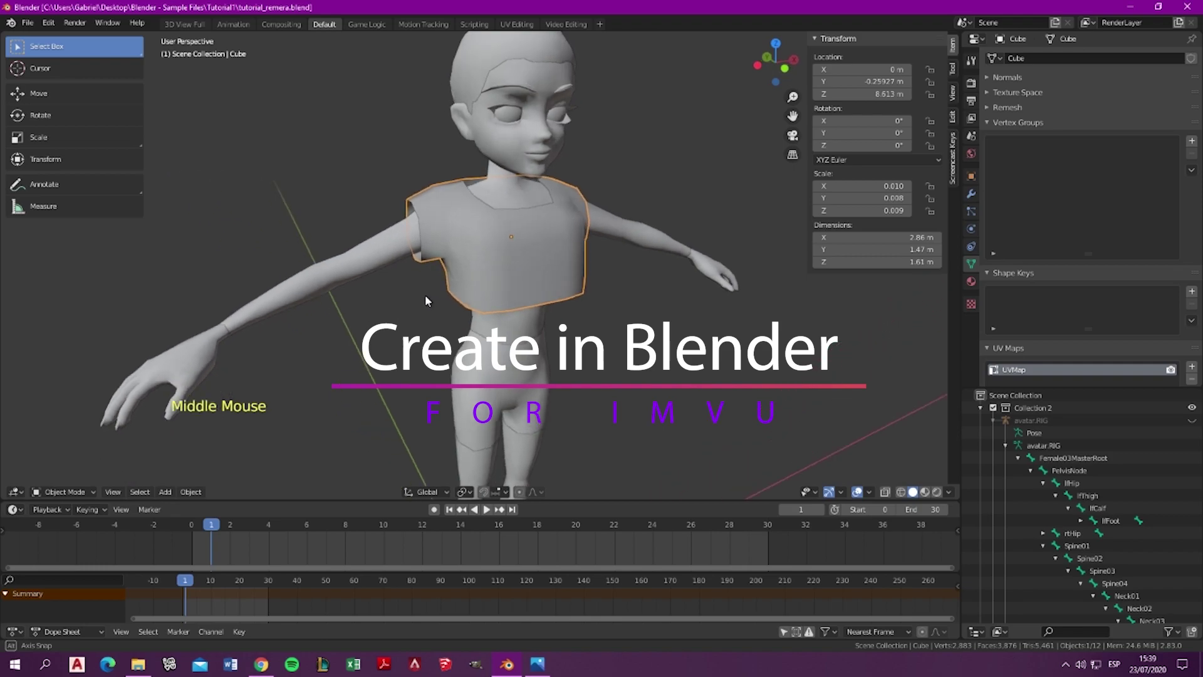
pyautogui.scroll(-1, 422, 294)
pyautogui.middleClick(423, 294)
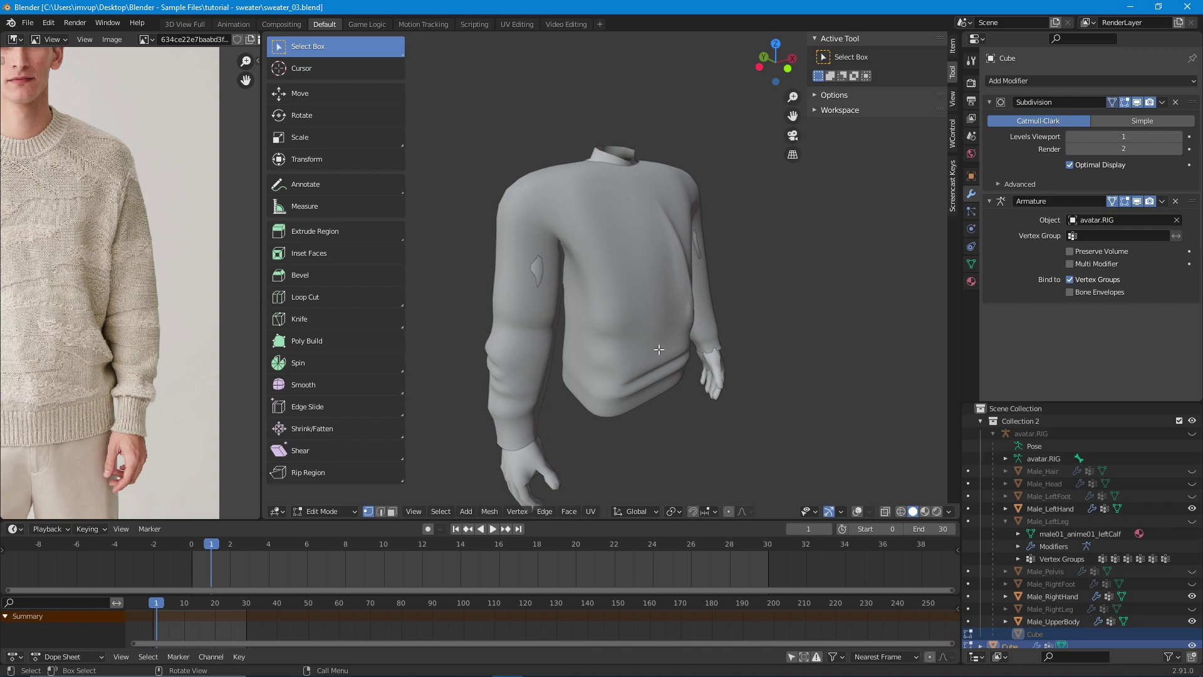
# Turn on the viewport overlays to show the sweater's mesh edges and vertices in Edit Mode.
pyautogui.moveTo(657, 349); pyautogui.dragTo(537, 350, button='middle')
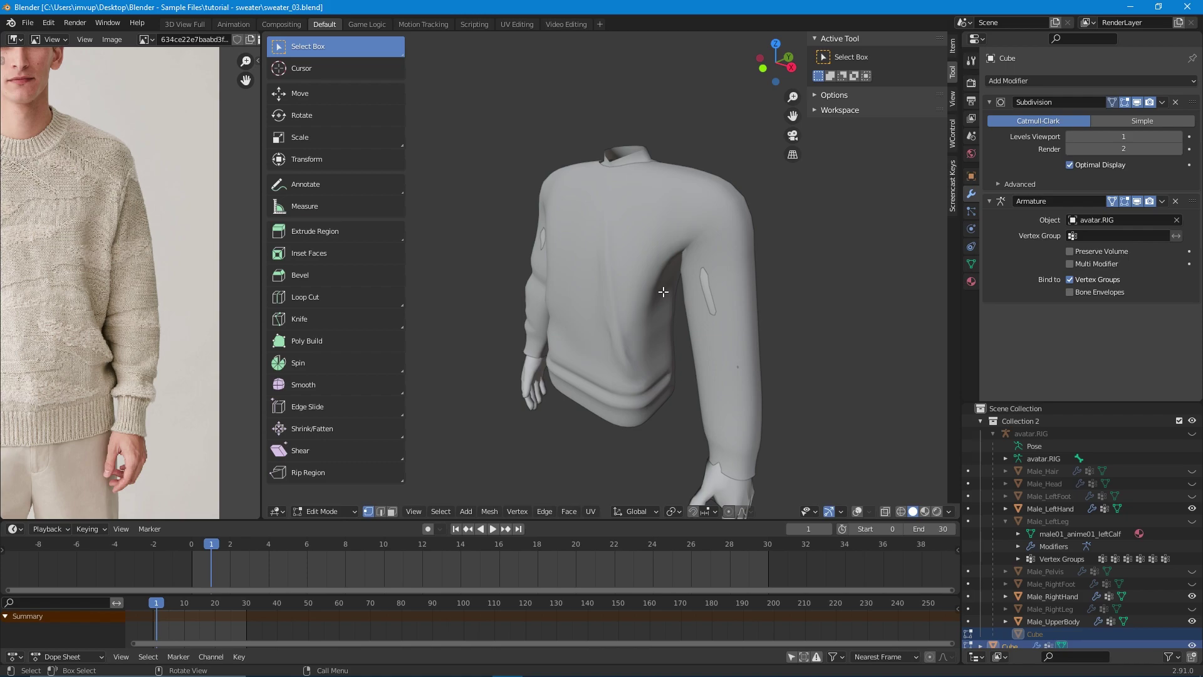
pyautogui.moveTo(695, 241); pyautogui.dragTo(734, 280, button='middle')
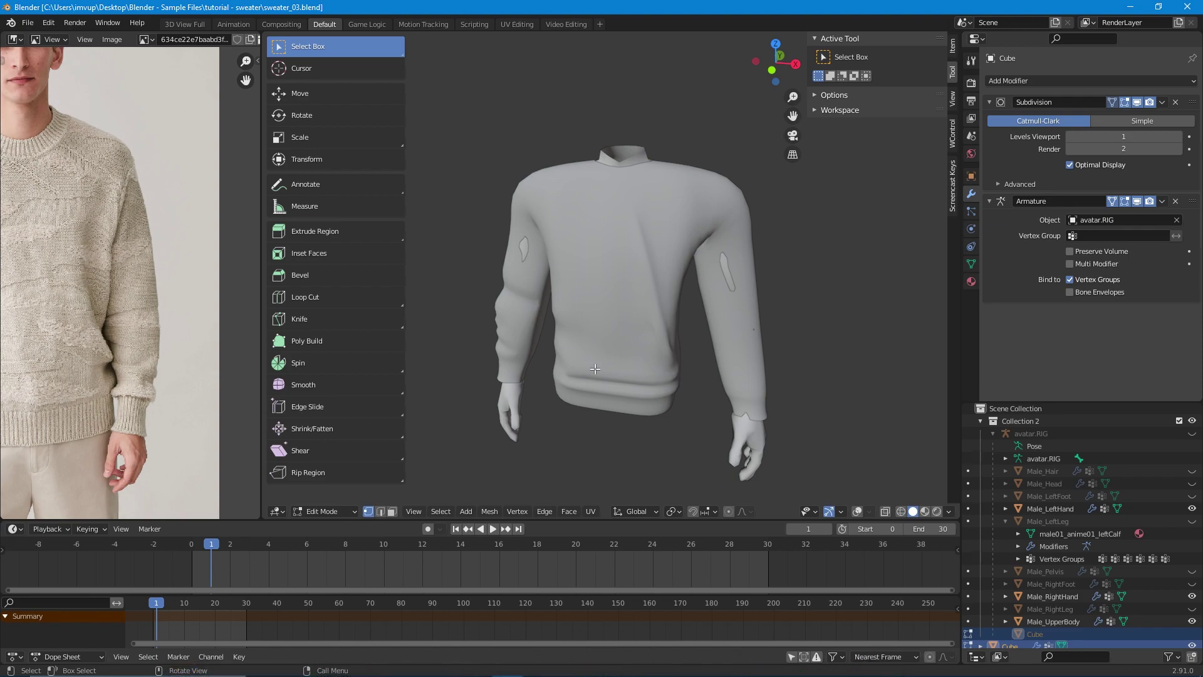
pyautogui.press('Tab')
pyautogui.press('Tab')
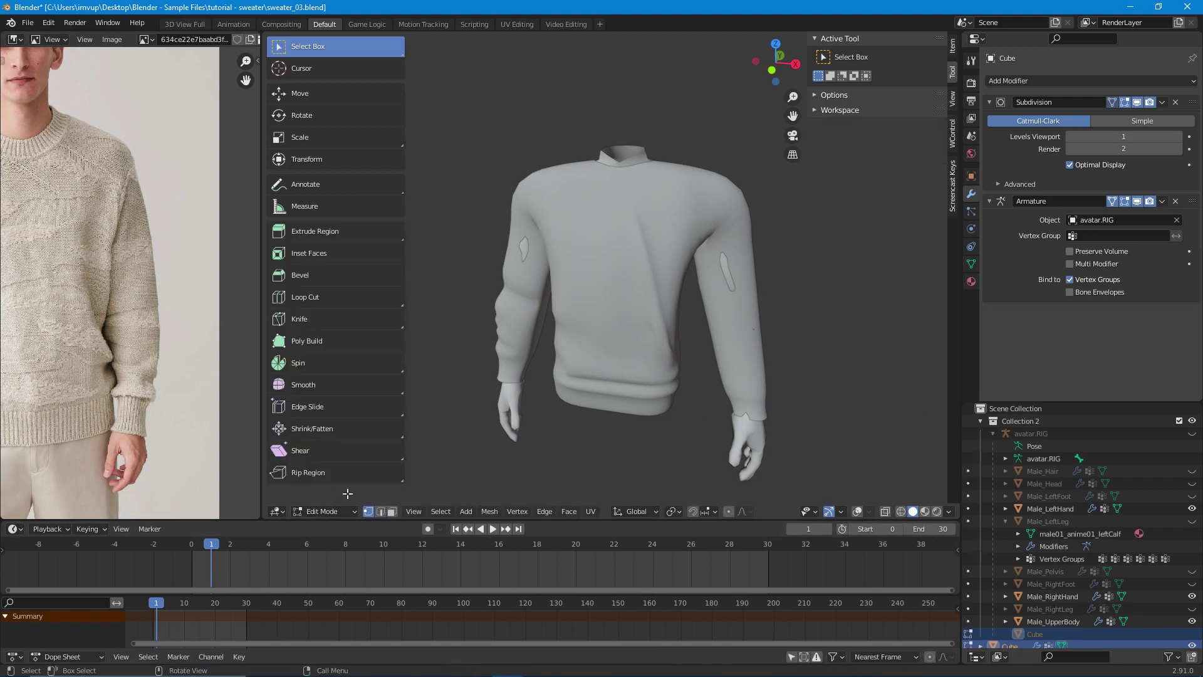
pyautogui.click(856, 511)
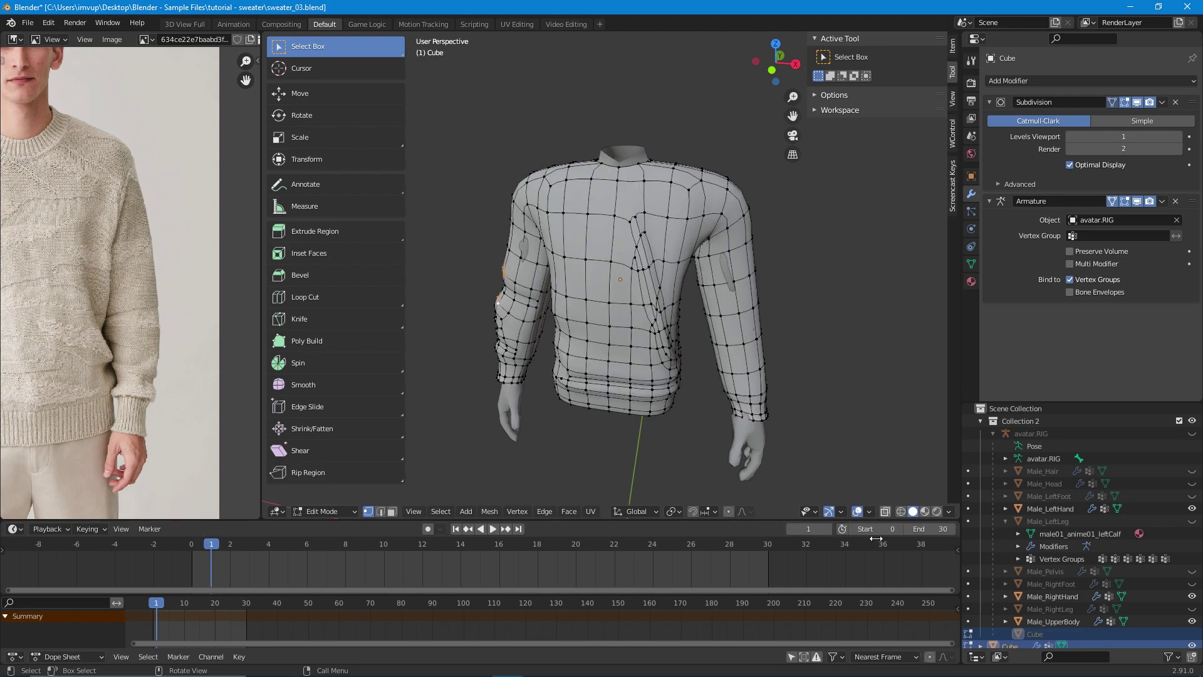
# Draw an annotation arrow pointing down at the viewport overlay controls, and delete the annotation.
pyautogui.click(351, 185)
pyautogui.moveTo(867, 393)
pyautogui.mouseDown()
pyautogui.moveTo(859, 489)
pyautogui.moveTo(870, 470)
pyautogui.mouseUp()
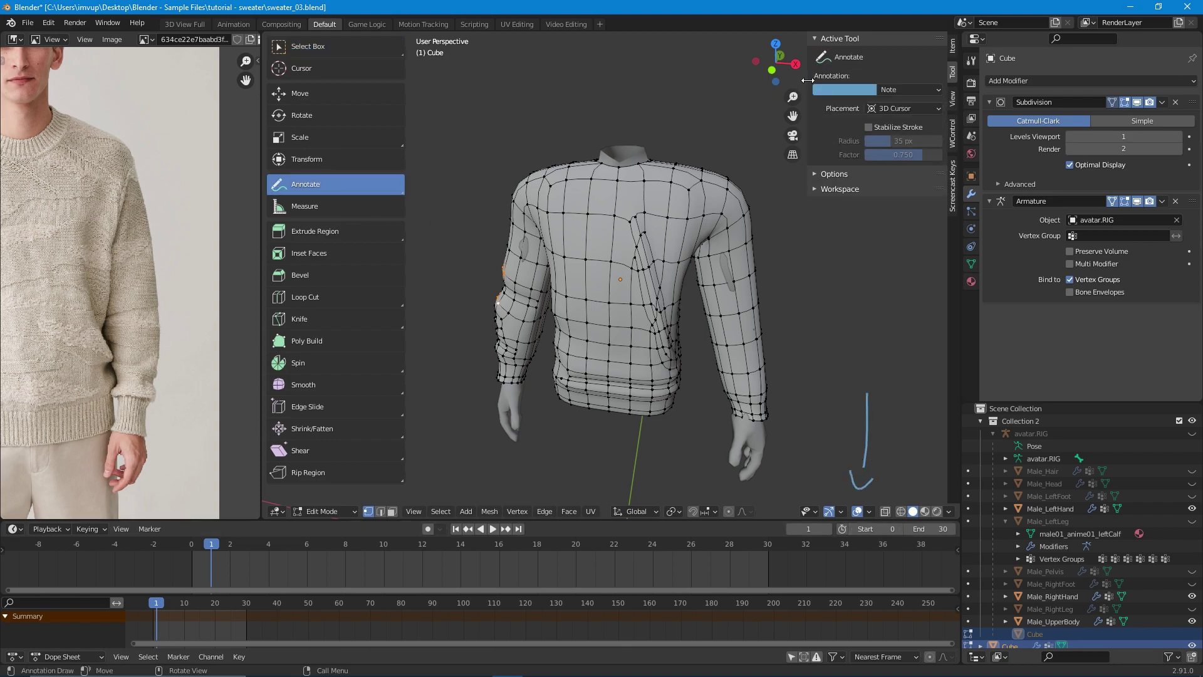
pyautogui.click(915, 89)
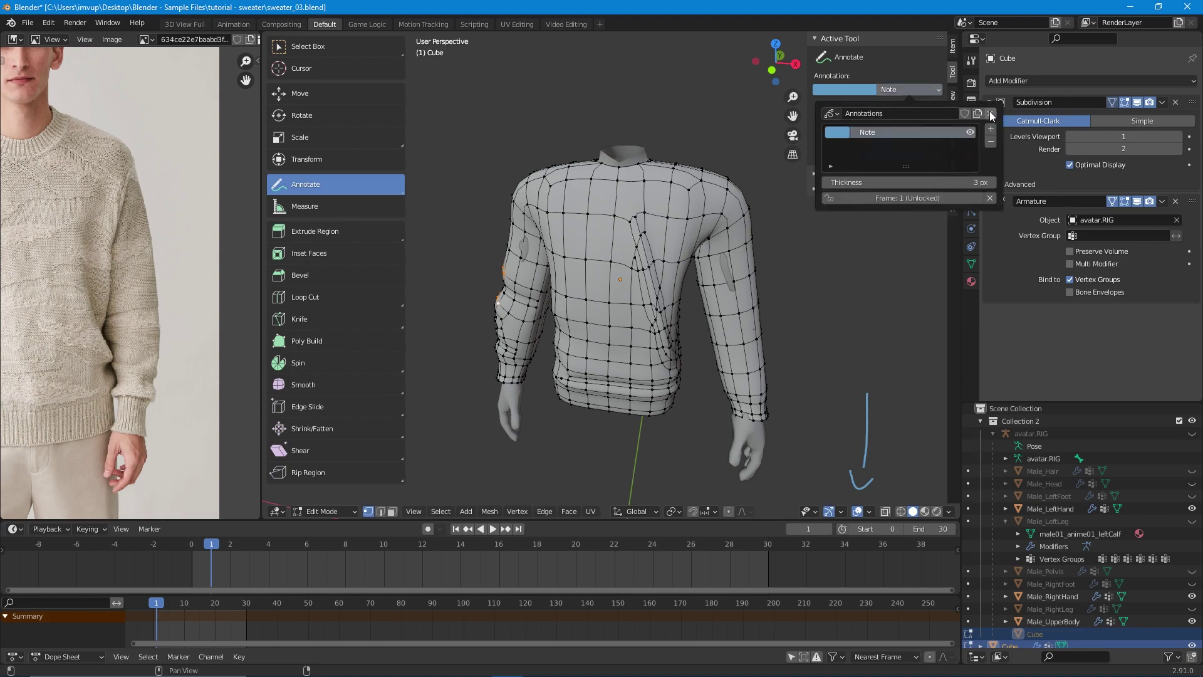
# Circle the holes on both sleeves and the upper chest area with annotations, and delete the annotation layer.
pyautogui.scroll(4, 593, 299)
pyautogui.scroll(-1, 563, 306)
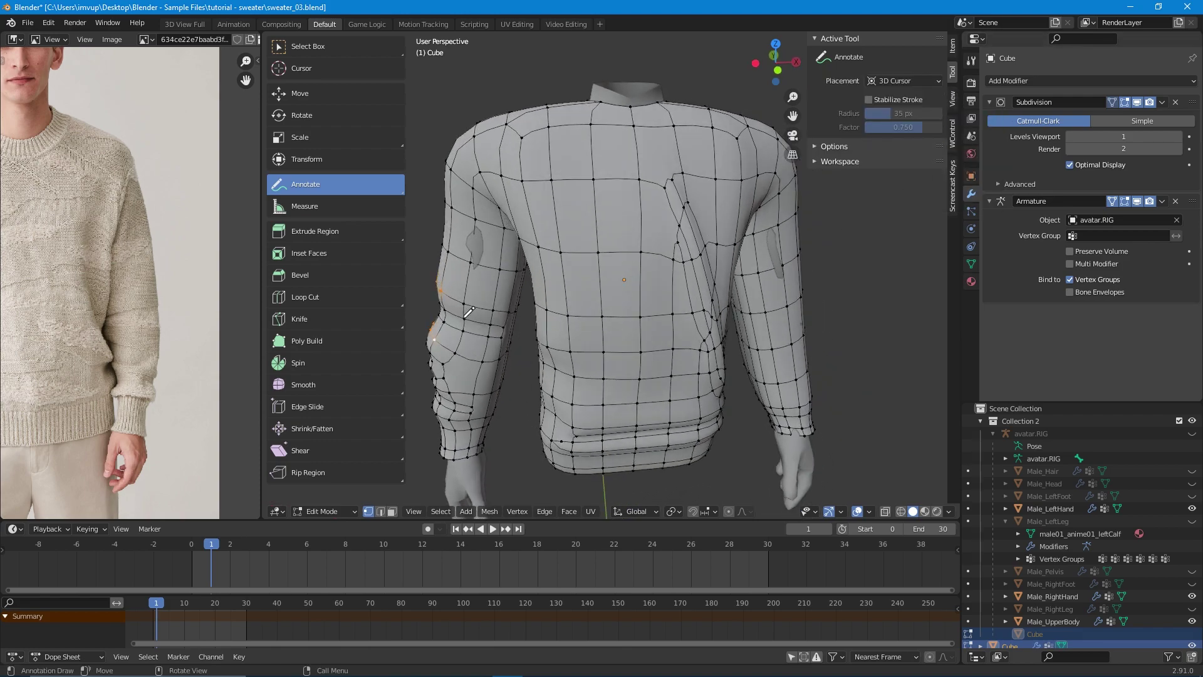
pyautogui.moveTo(753, 227)
pyautogui.mouseDown()
pyautogui.moveTo(781, 307)
pyautogui.moveTo(777, 226)
pyautogui.mouseUp()
pyautogui.moveTo(564, 111)
pyautogui.mouseDown()
pyautogui.moveTo(665, 114)
pyautogui.moveTo(608, 210)
pyautogui.moveTo(555, 119)
pyautogui.mouseUp()
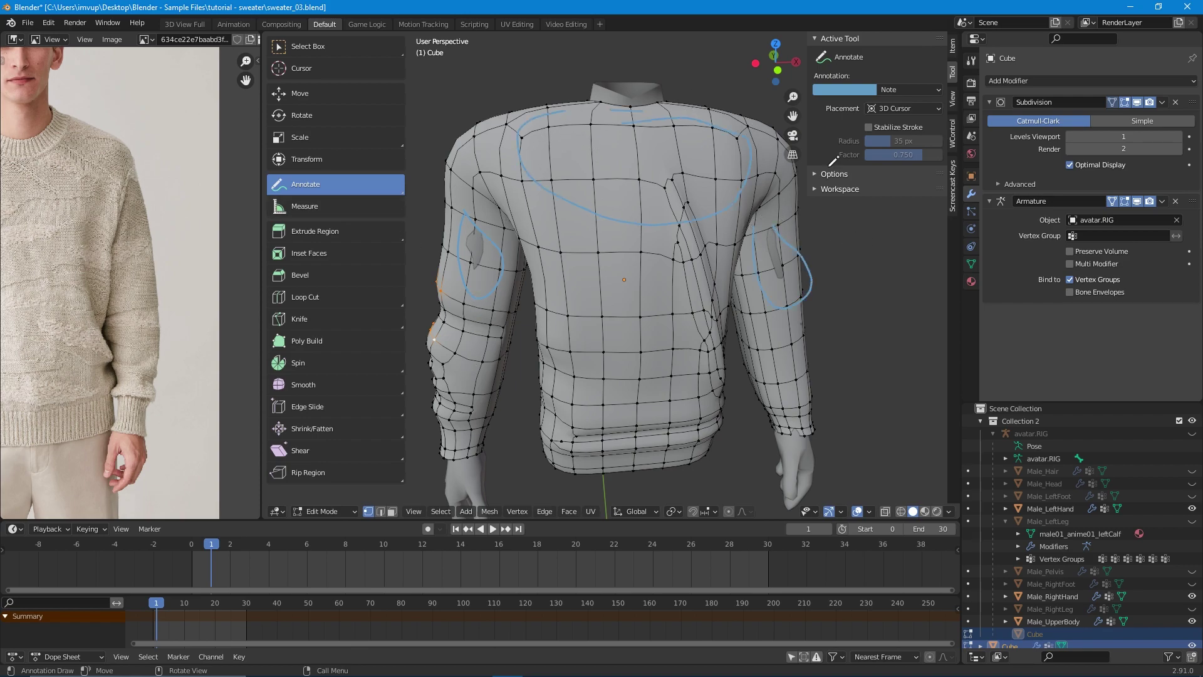
pyautogui.click(908, 91)
pyautogui.click(989, 119)
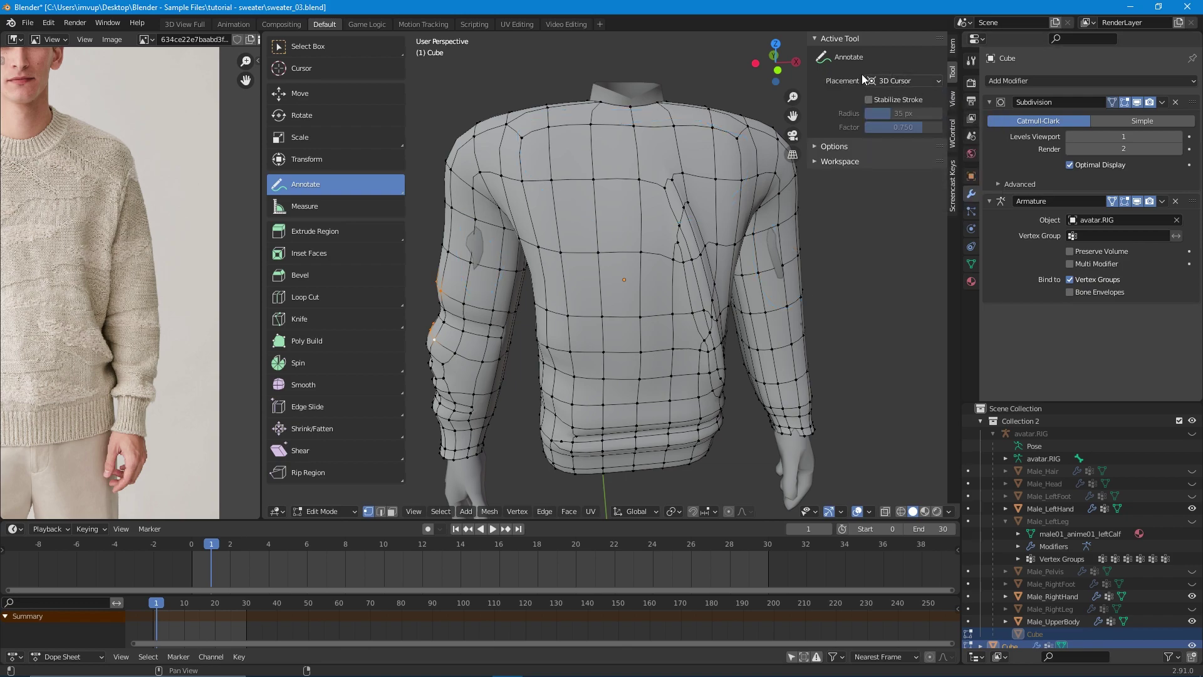
# Reactivate the Select Box tool and return the sweater to Object Mode, with the Screencast Keys settings open.
pyautogui.click(837, 39)
pyautogui.click(953, 186)
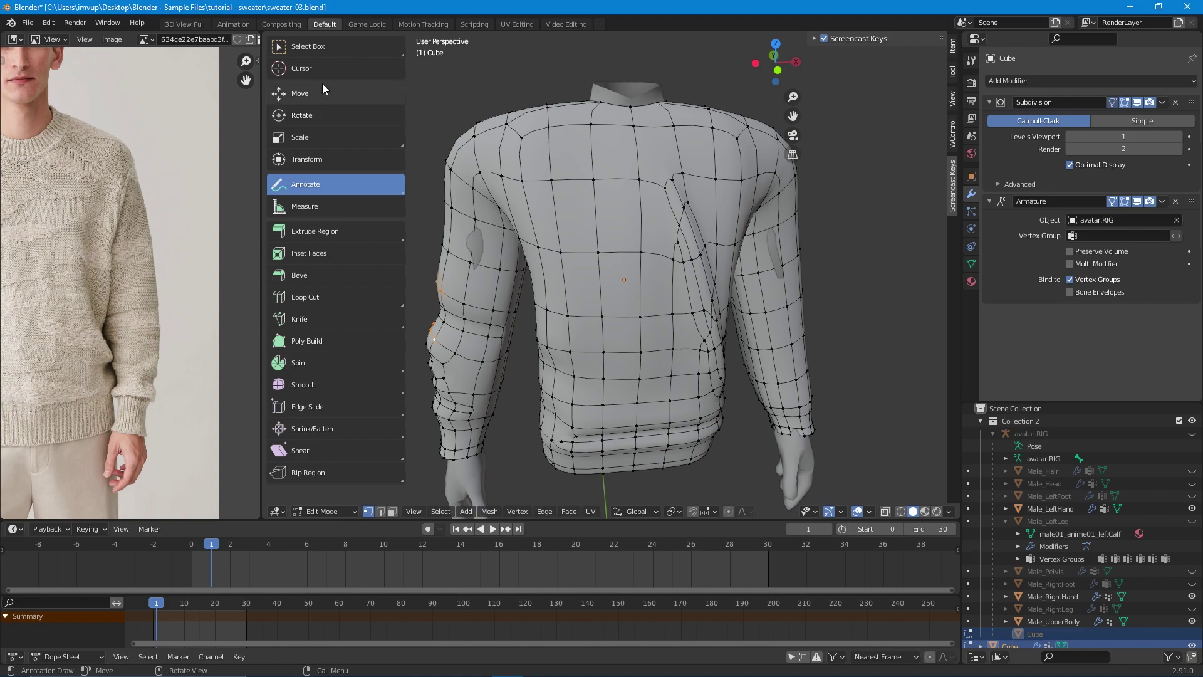
pyautogui.click(321, 47)
pyautogui.scroll(-3, 564, 372)
pyautogui.moveTo(563, 372); pyautogui.dragTo(553, 388, button='middle')
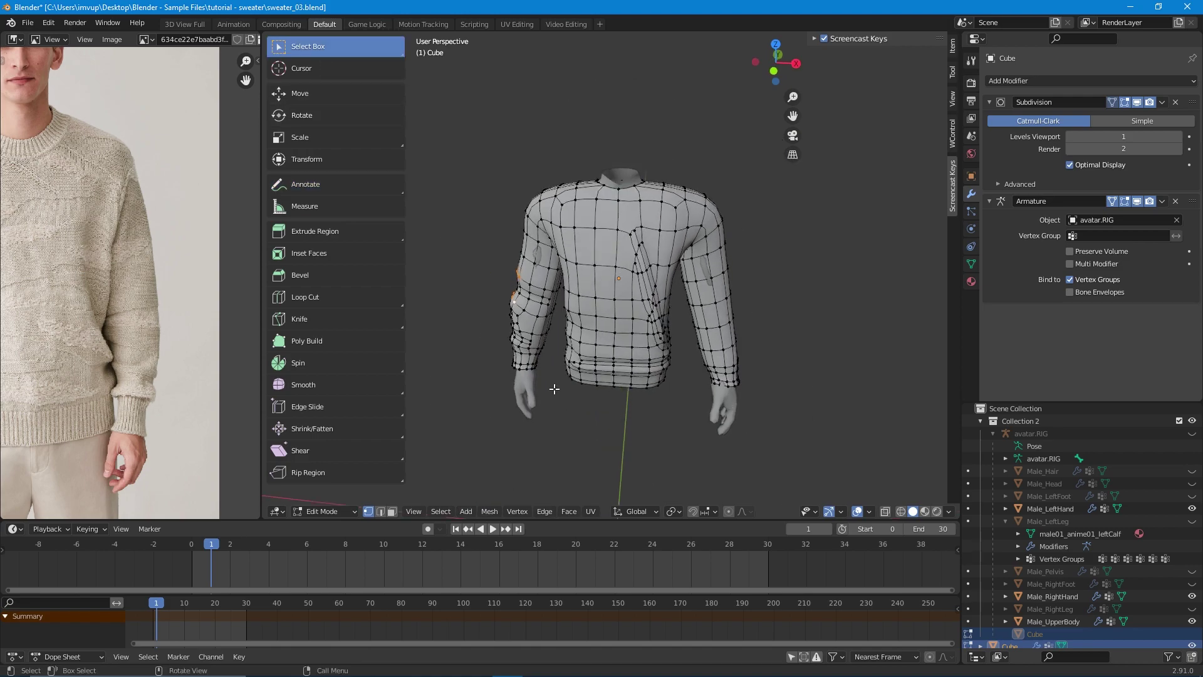
pyautogui.press('Tab')
pyautogui.press('Tab')
pyautogui.press('Tab')
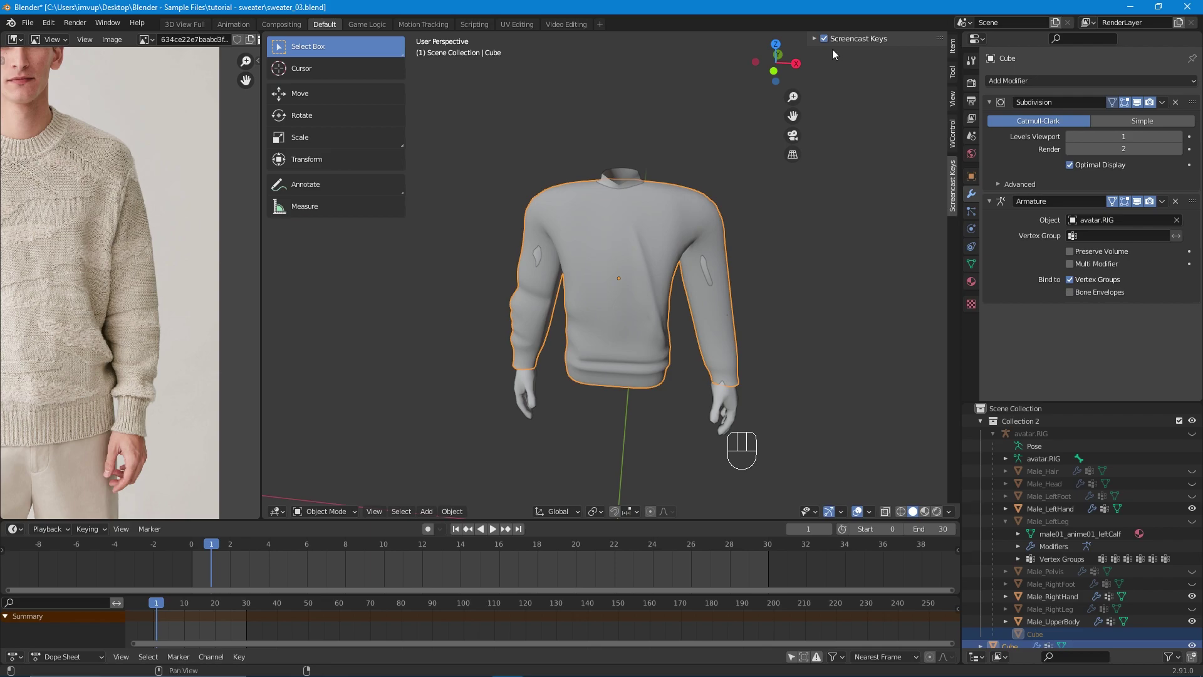
# Set the Screencast Keys horizontal offset to 616 and keep the display enabled.
pyautogui.click(815, 39)
pyautogui.moveTo(890, 184); pyautogui.dragTo(968, 184)
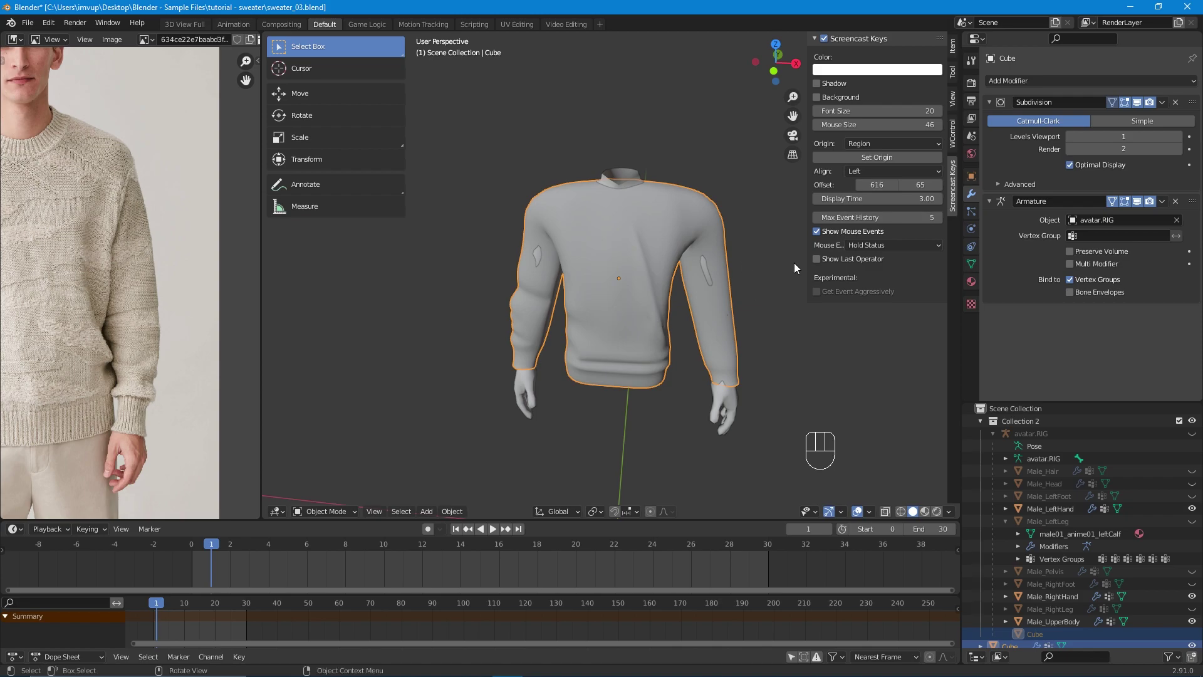
pyautogui.click(822, 38)
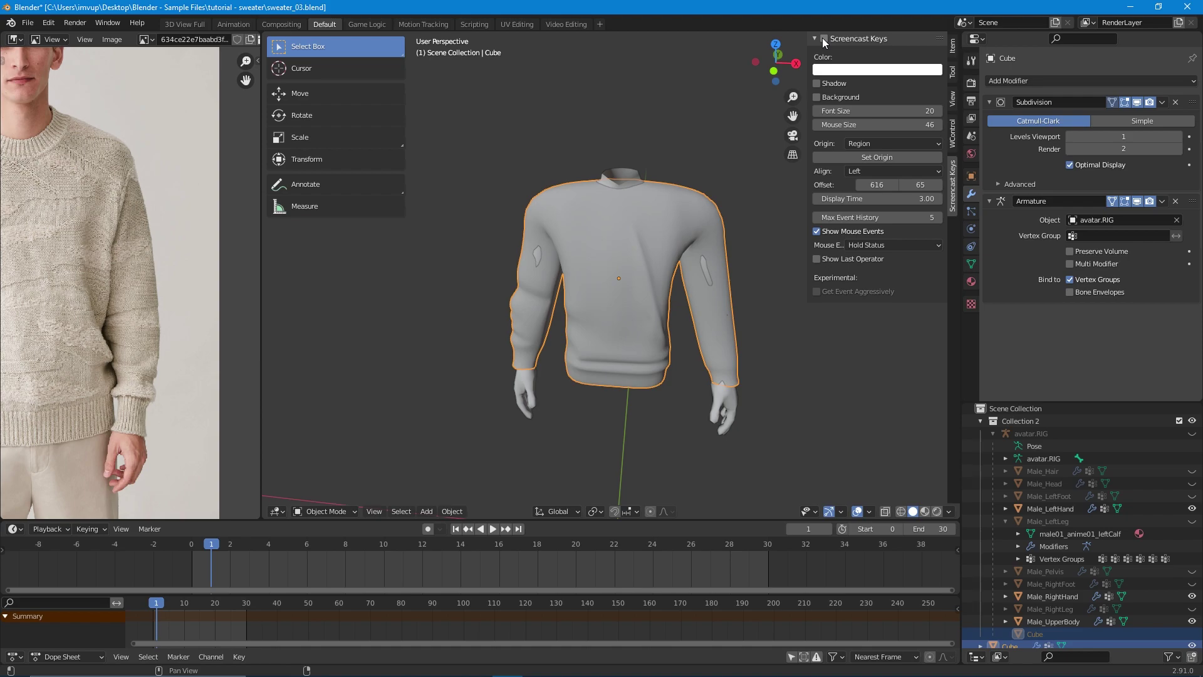
pyautogui.click(823, 39)
pyautogui.click(817, 36)
# Select the Male_UpperBody mesh under the sweater and enter Edit Mode on it.
pyautogui.moveTo(664, 313); pyautogui.dragTo(746, 277, button='middle')
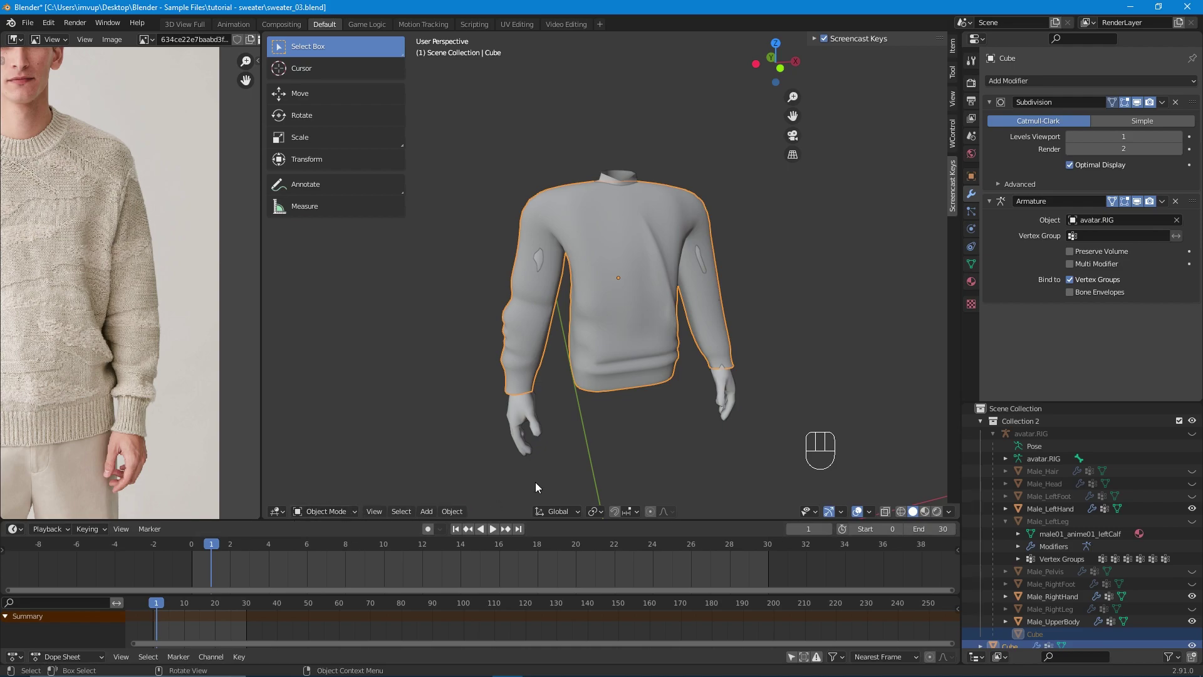
pyautogui.click(606, 180)
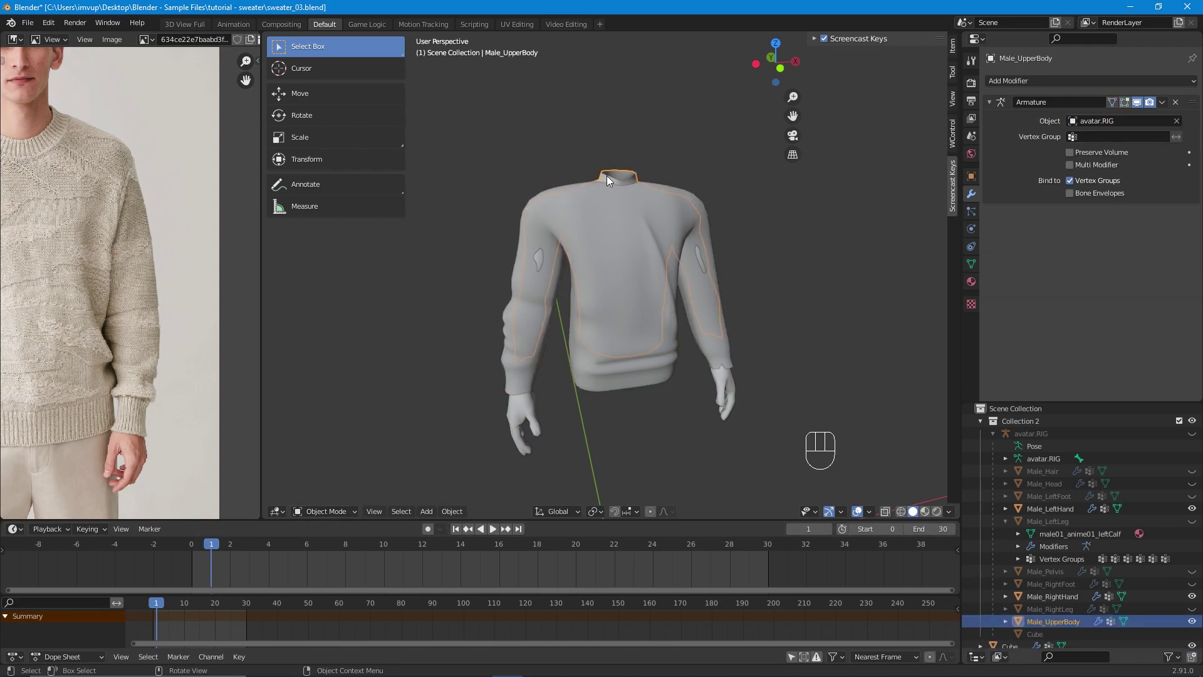
pyautogui.scroll(3, 608, 186)
pyautogui.moveTo(608, 186)
pyautogui.keyDown('shift'); pyautogui.mouseDown(button='middle')
pyautogui.moveTo(595, 277)
pyautogui.moveTo(585, 188)
pyautogui.mouseUp(button='middle'); pyautogui.keyUp('shift')
pyautogui.moveTo(472, 336); pyautogui.dragTo(507, 329, button='middle')
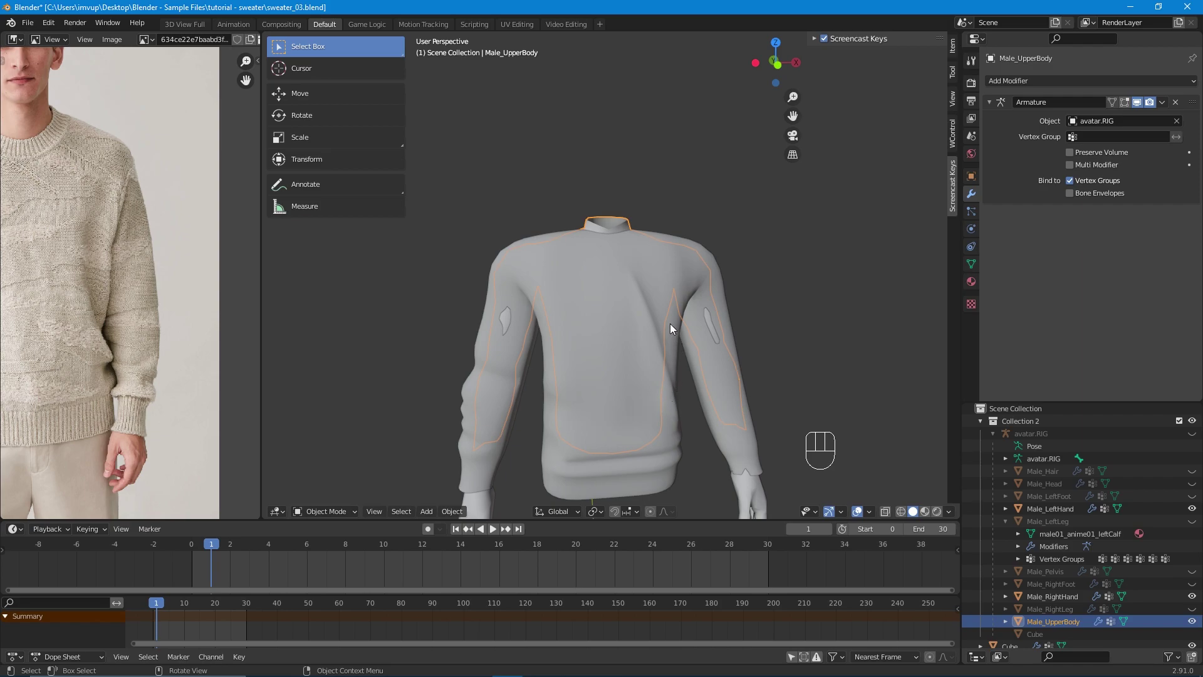
pyautogui.moveTo(661, 378); pyautogui.dragTo(674, 434, button='middle')
pyautogui.scroll(3, 624, 404)
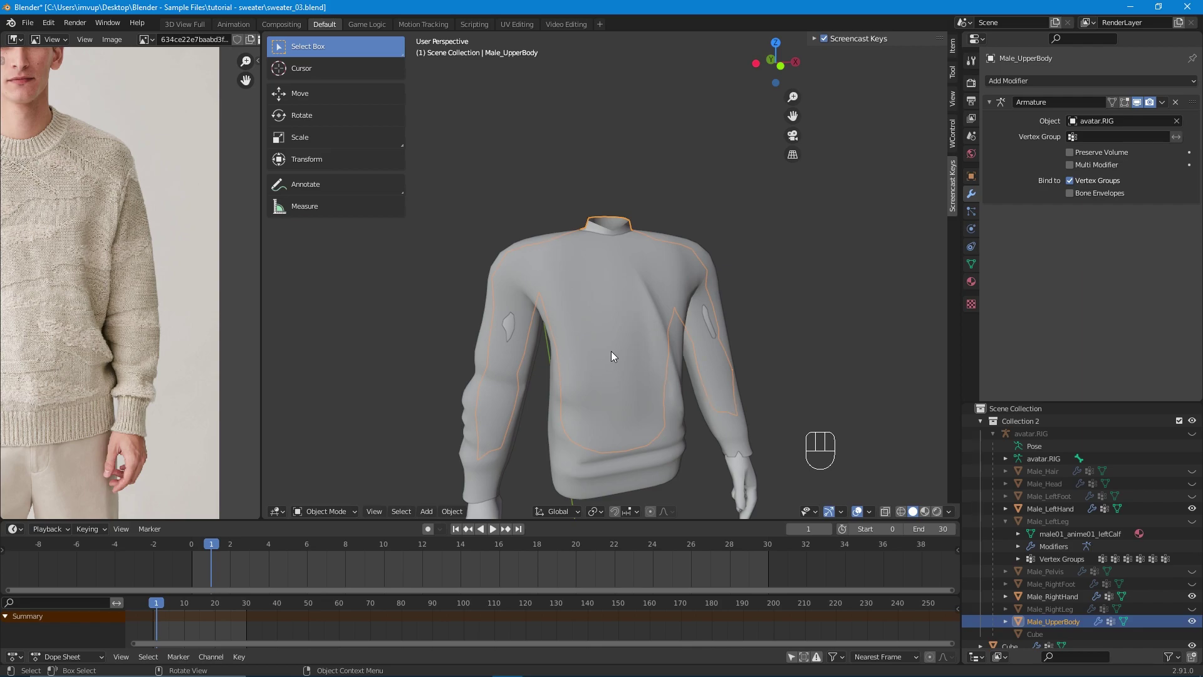
pyautogui.moveTo(606, 366); pyautogui.dragTo(669, 341, button='middle')
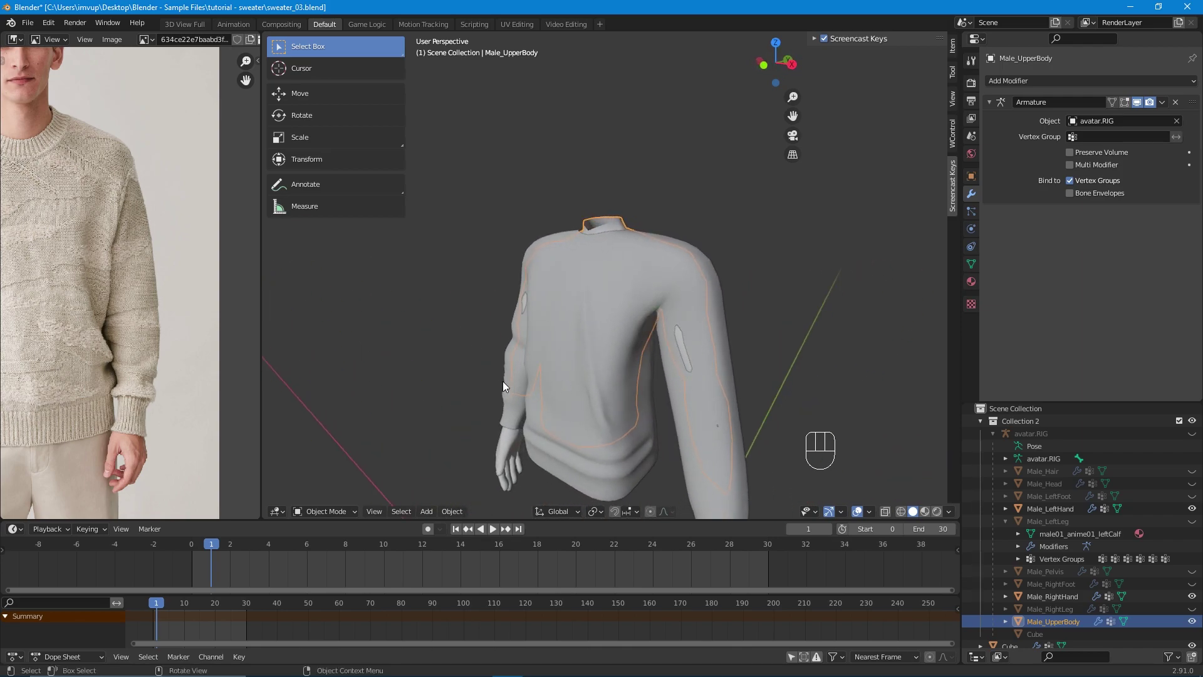
pyautogui.press('Tab')
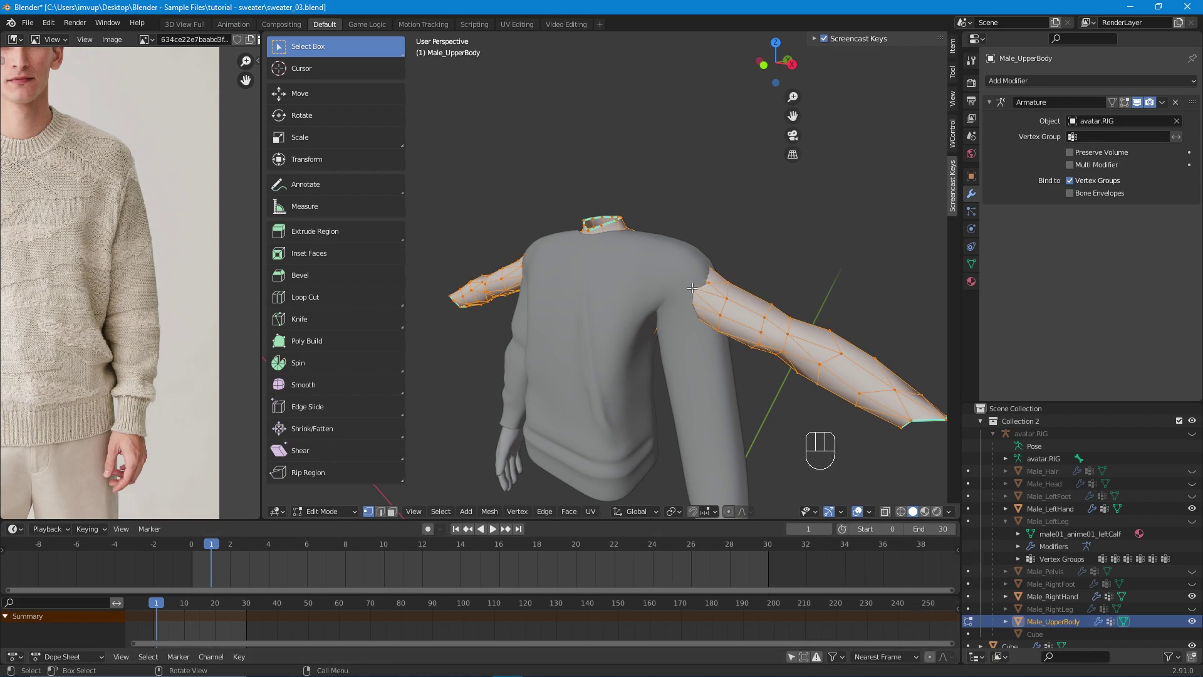
# Inspect the body mesh beneath the sweater from front and back, toggling the sweater's visibility and X-ray.
pyautogui.moveTo(601, 276); pyautogui.dragTo(526, 290, button='middle')
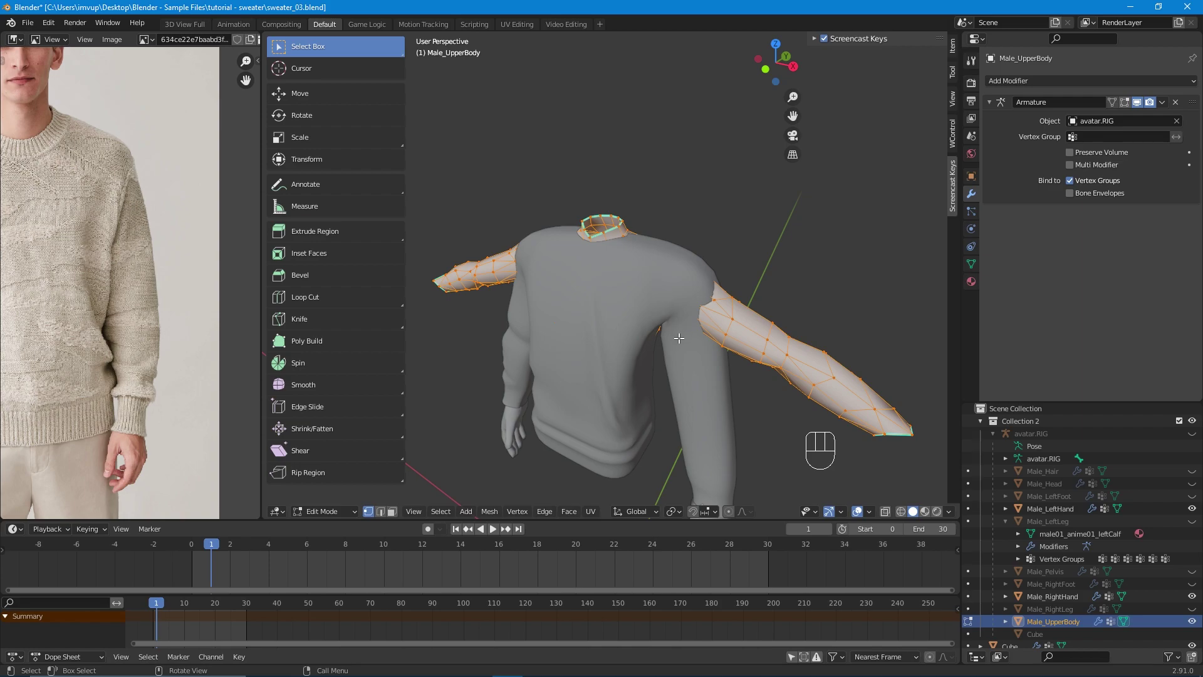
pyautogui.moveTo(630, 345); pyautogui.dragTo(581, 284, button='middle')
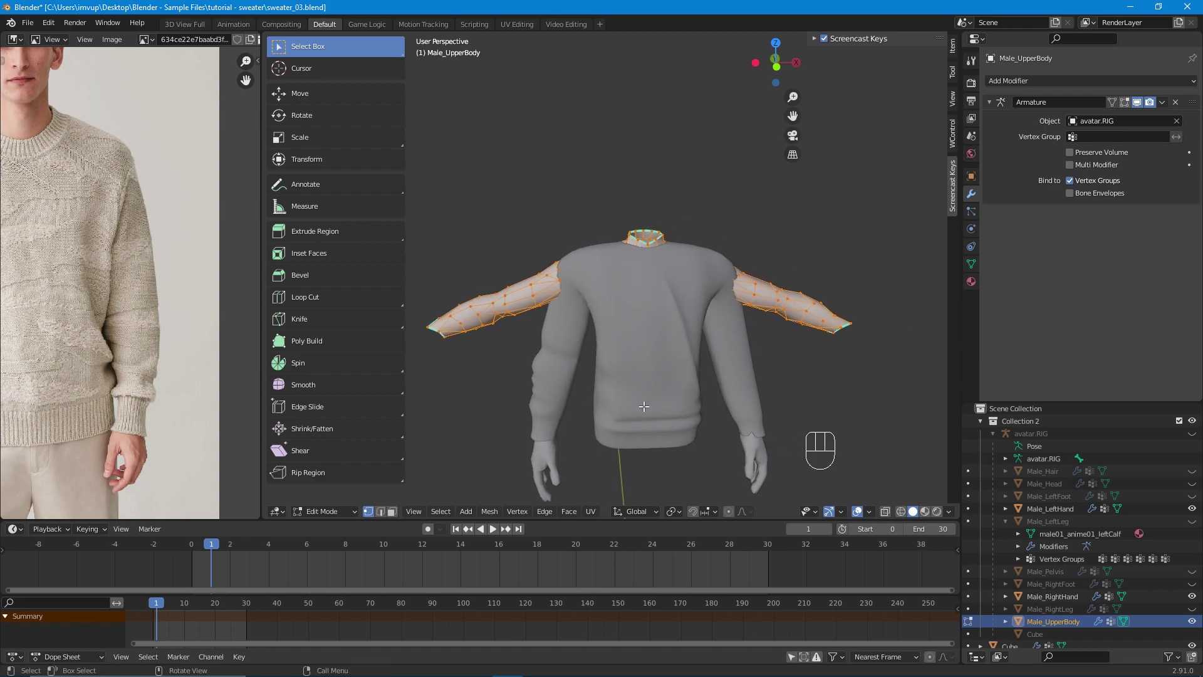
pyautogui.scroll(-1, 1078, 562)
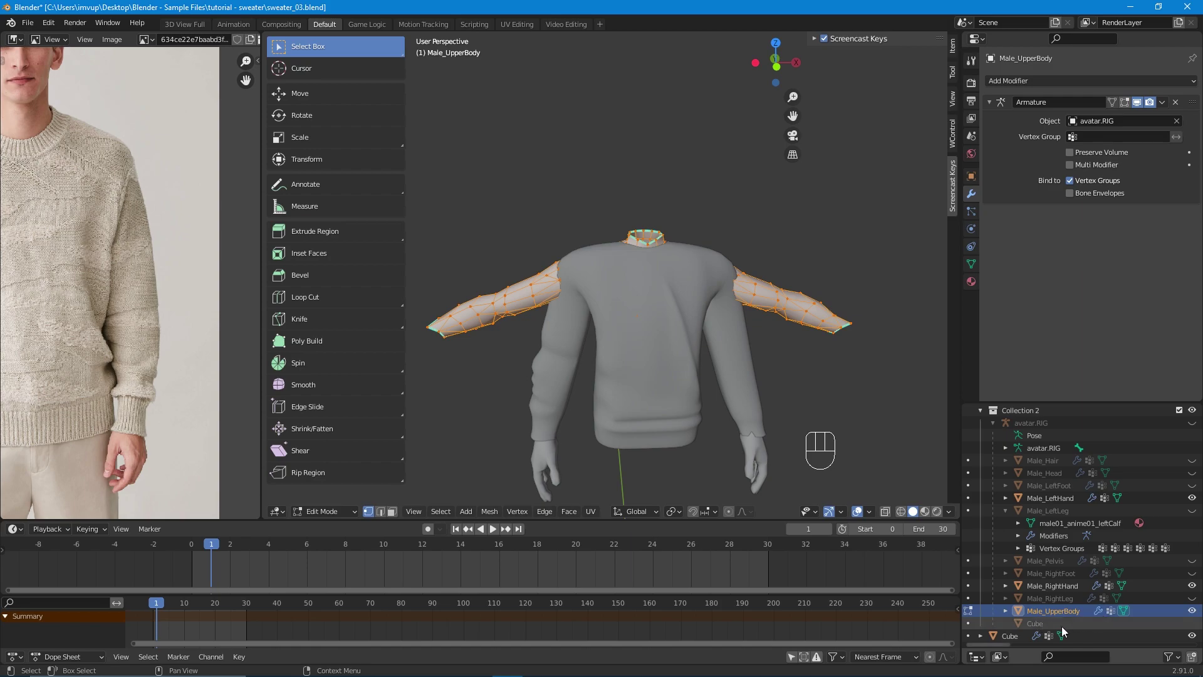
pyautogui.click(1192, 636)
pyautogui.click(1192, 636)
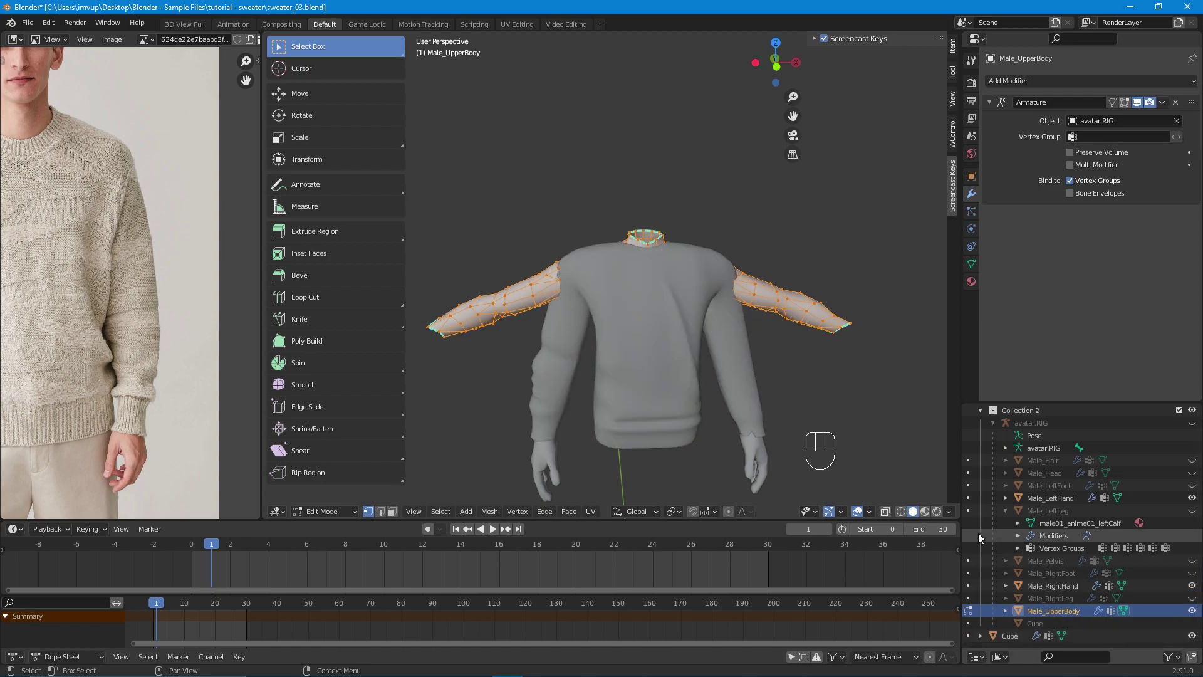
pyautogui.click(883, 512)
pyautogui.moveTo(794, 397); pyautogui.dragTo(556, 424, button='middle')
pyautogui.click(890, 512)
pyautogui.click(890, 511)
pyautogui.click(890, 512)
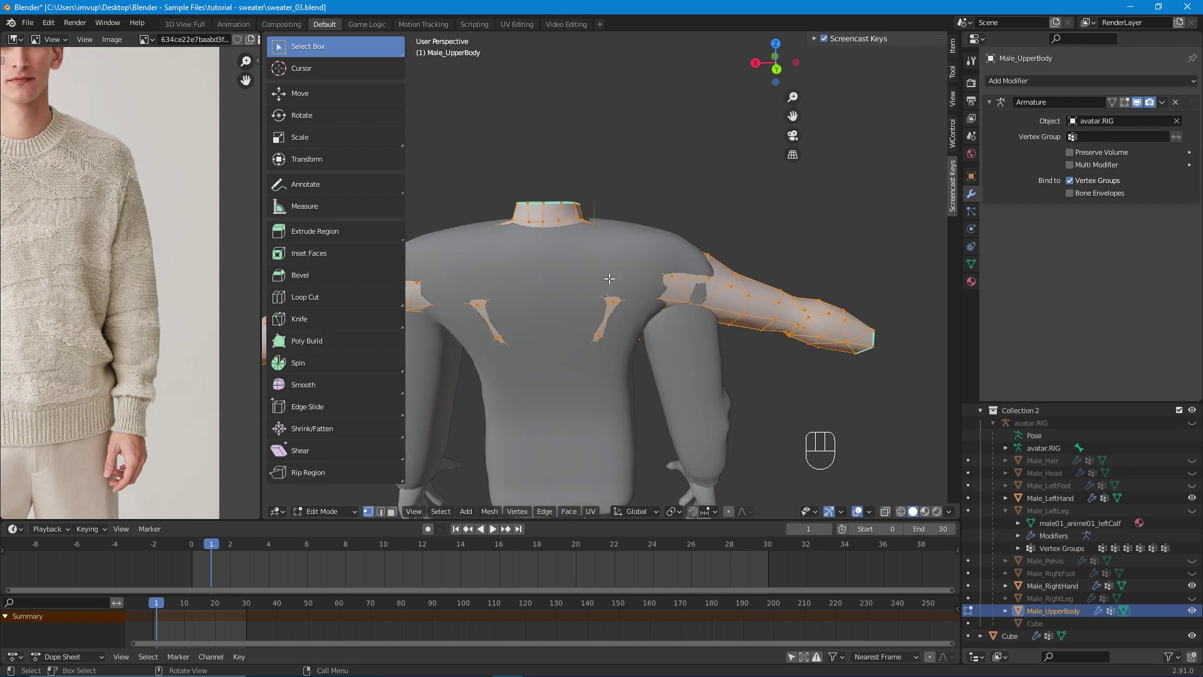
pyautogui.moveTo(601, 345); pyautogui.dragTo(759, 352, button='middle')
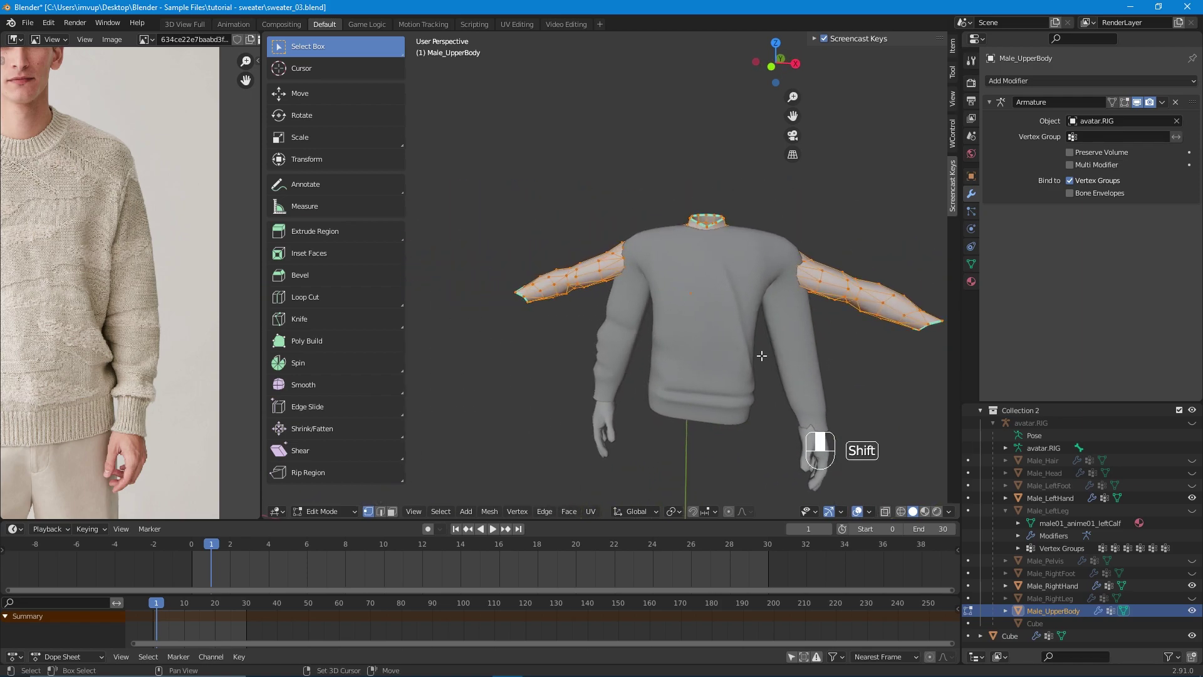
# Enable X-ray and box-select the Male_UpperBody vertices of both arms and shoulders.
pyautogui.moveTo(479, 216); pyautogui.dragTo(669, 341)
pyautogui.moveTo(637, 376); pyautogui.dragTo(893, 513, button='middle')
pyautogui.click(884, 512)
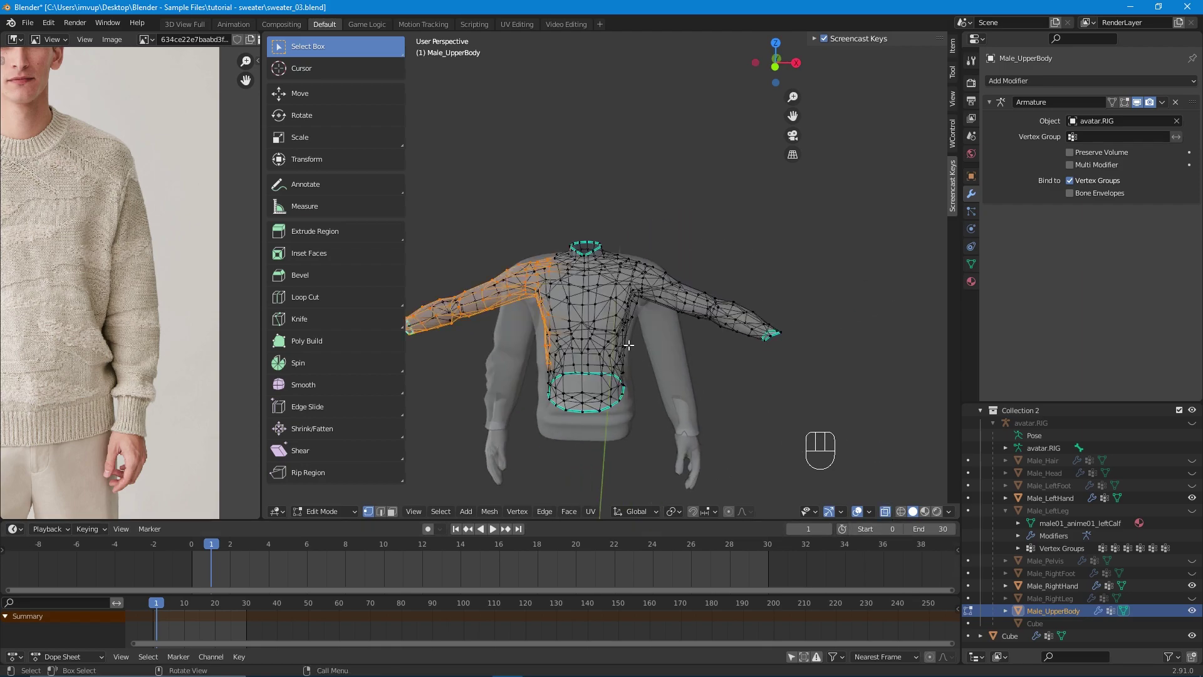
pyautogui.scroll(2, 622, 360)
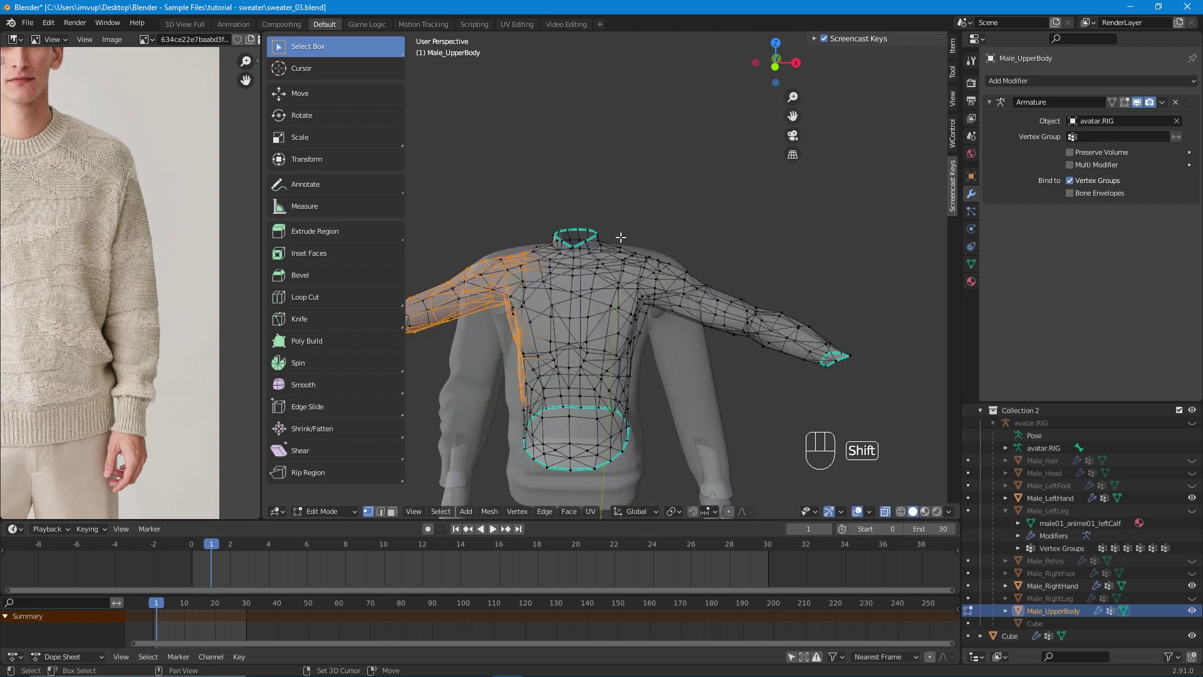
pyautogui.keyDown('shift'); pyautogui.moveTo(627, 232); pyautogui.dragTo(866, 410); pyautogui.keyUp('shift')
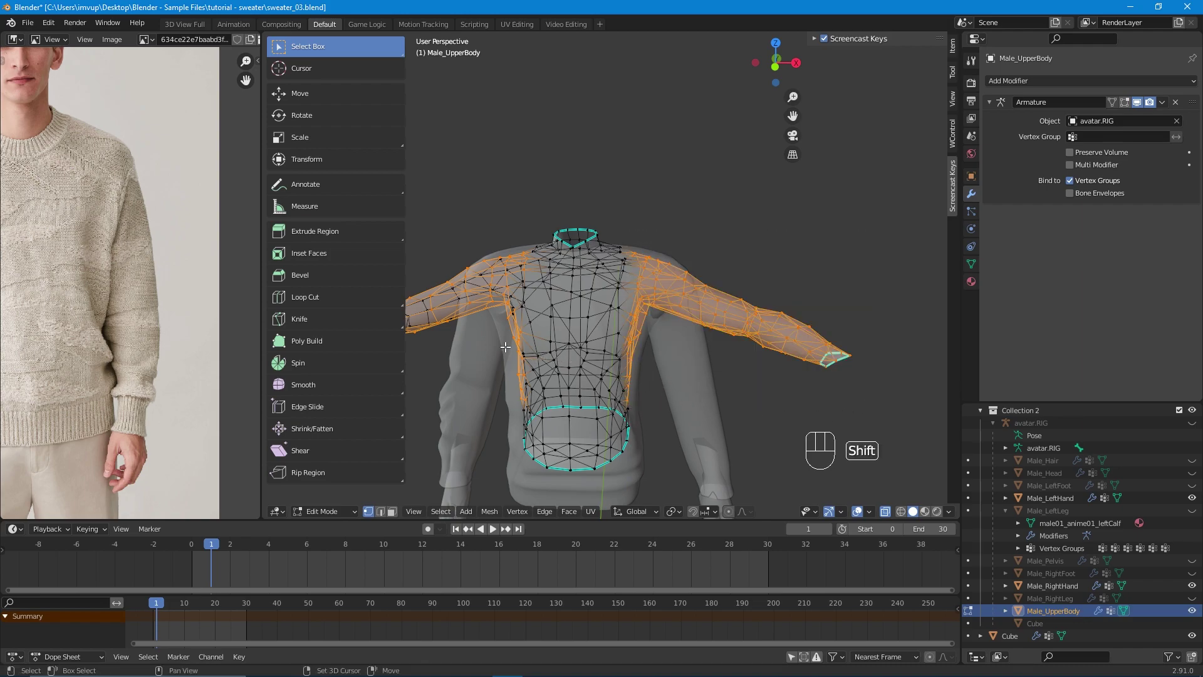
# In the front view, add the torso sides and lower torso to the selection, leaving out the neck and upper chest.
pyautogui.press('KP_1')
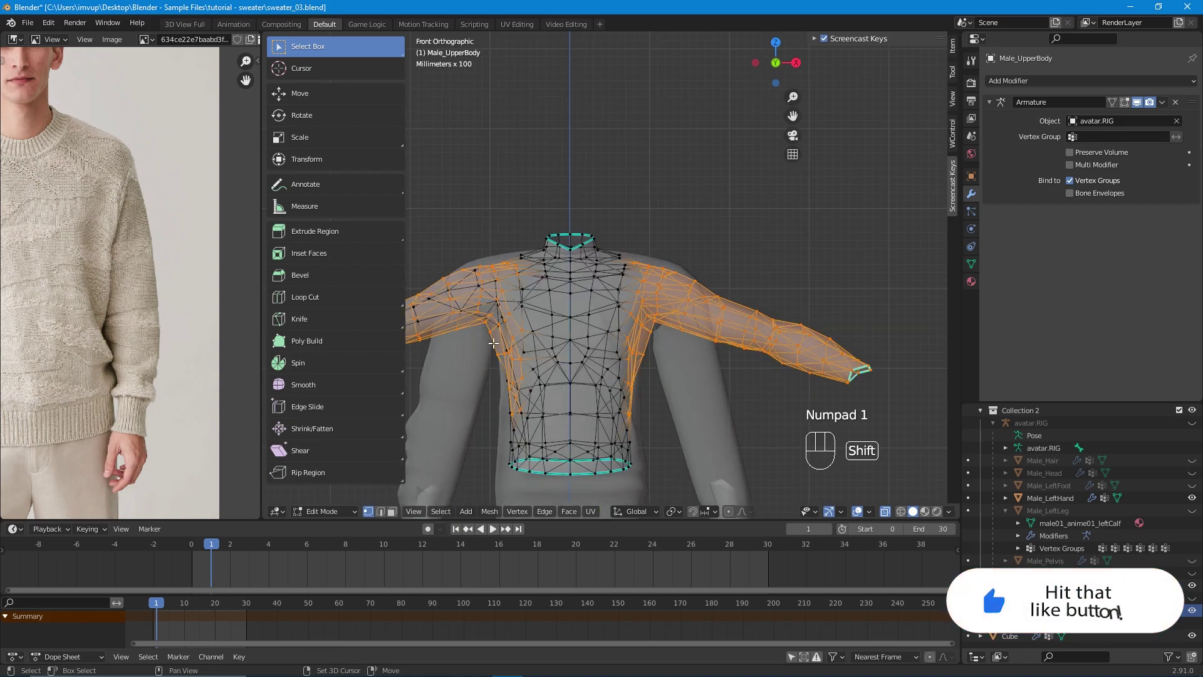
pyautogui.keyDown('shift'); pyautogui.moveTo(511, 392); pyautogui.dragTo(675, 338, button='middle'); pyautogui.keyUp('shift')
pyautogui.keyDown('shift'); pyautogui.moveTo(423, 144); pyautogui.dragTo(684, 440); pyautogui.keyUp('shift')
pyautogui.keyDown('shift'); pyautogui.moveTo(794, 185); pyautogui.dragTo(937, 424); pyautogui.keyUp('shift')
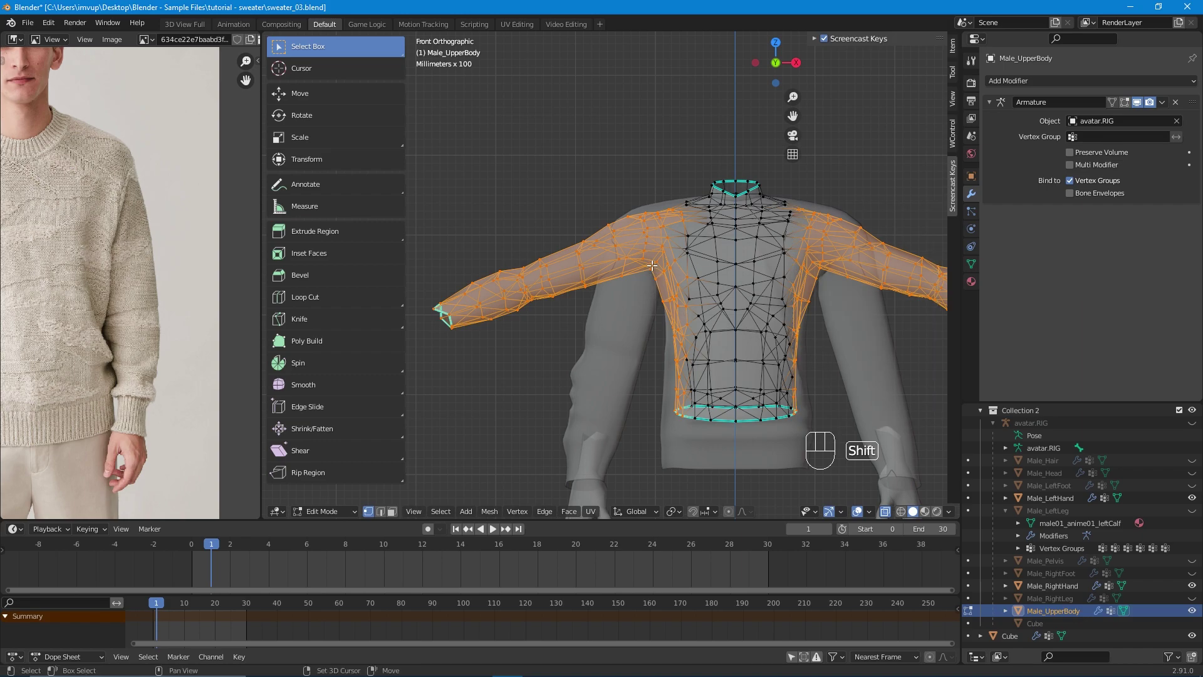
pyautogui.keyDown('shift'); pyautogui.moveTo(653, 271); pyautogui.dragTo(830, 435); pyautogui.keyUp('shift')
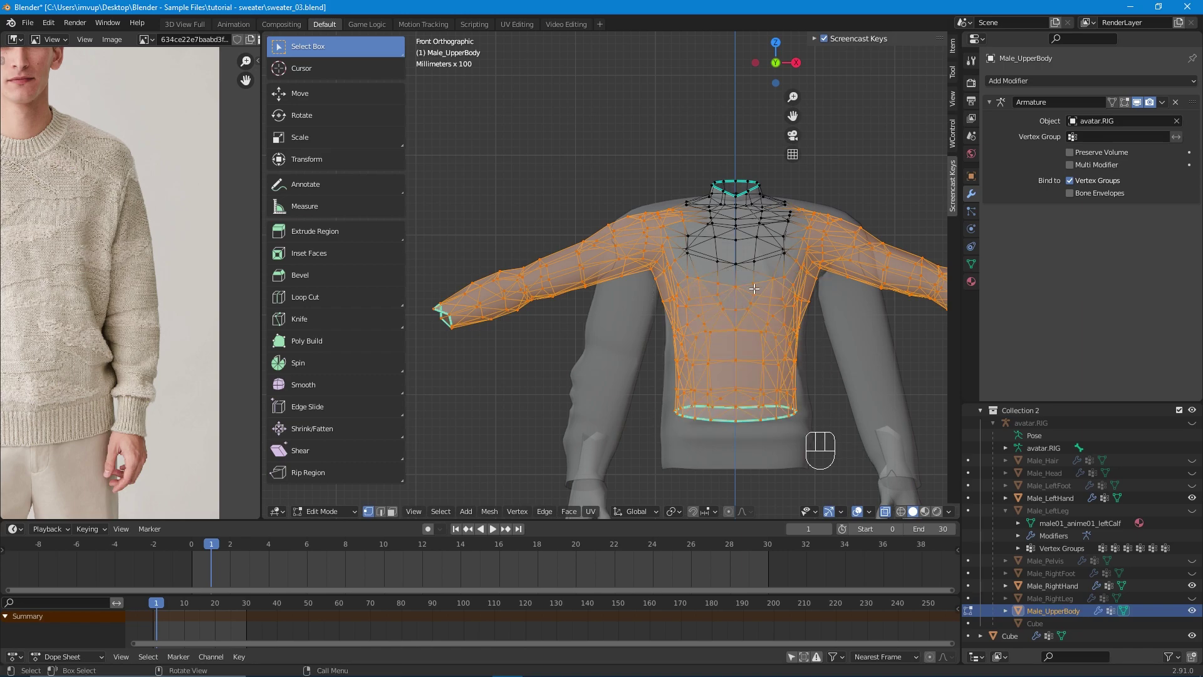
# Add more Male_UpperBody vertices below the neck to the selection, keeping the neck base unselected.
pyautogui.moveTo(743, 305); pyautogui.dragTo(608, 309, button='middle')
pyautogui.scroll(5, 545, 326)
pyautogui.keyDown('shift'); pyautogui.click(695, 283); pyautogui.keyUp('shift')
pyautogui.keyDown('shift'); pyautogui.click(774, 270); pyautogui.keyUp('shift')
pyautogui.keyDown('shift'); pyautogui.click(825, 339); pyautogui.keyUp('shift')
pyautogui.moveTo(826, 338); pyautogui.dragTo(503, 202, button='middle')
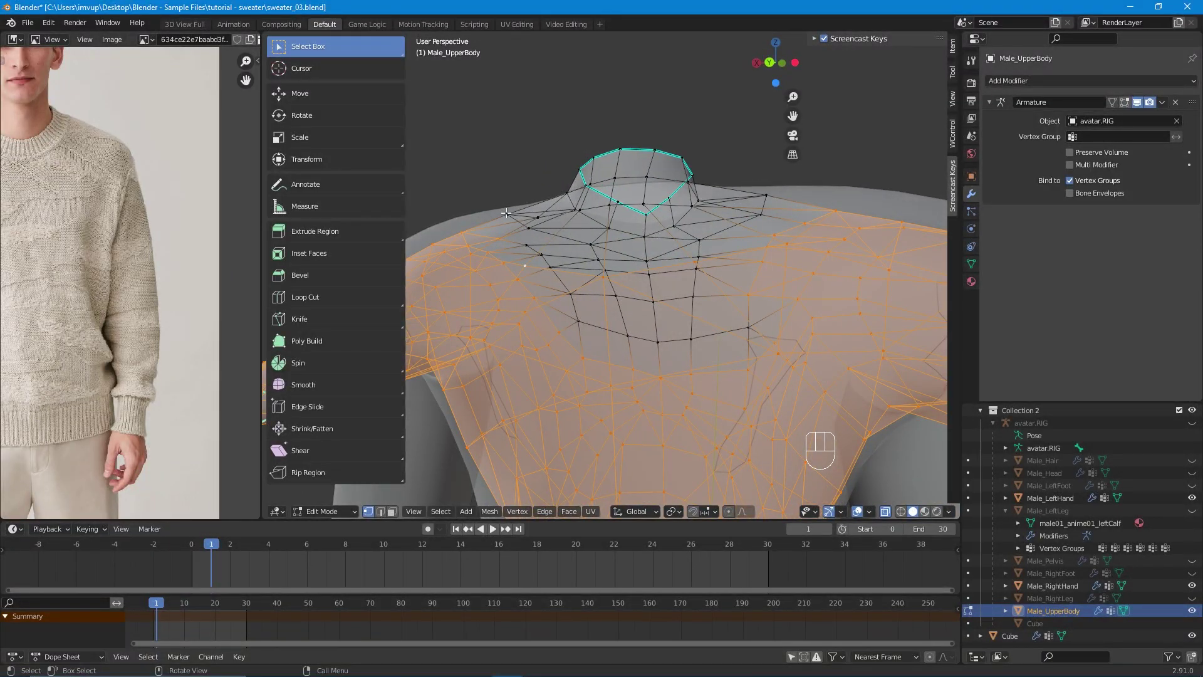
pyautogui.moveTo(664, 228); pyautogui.dragTo(770, 213, button='middle')
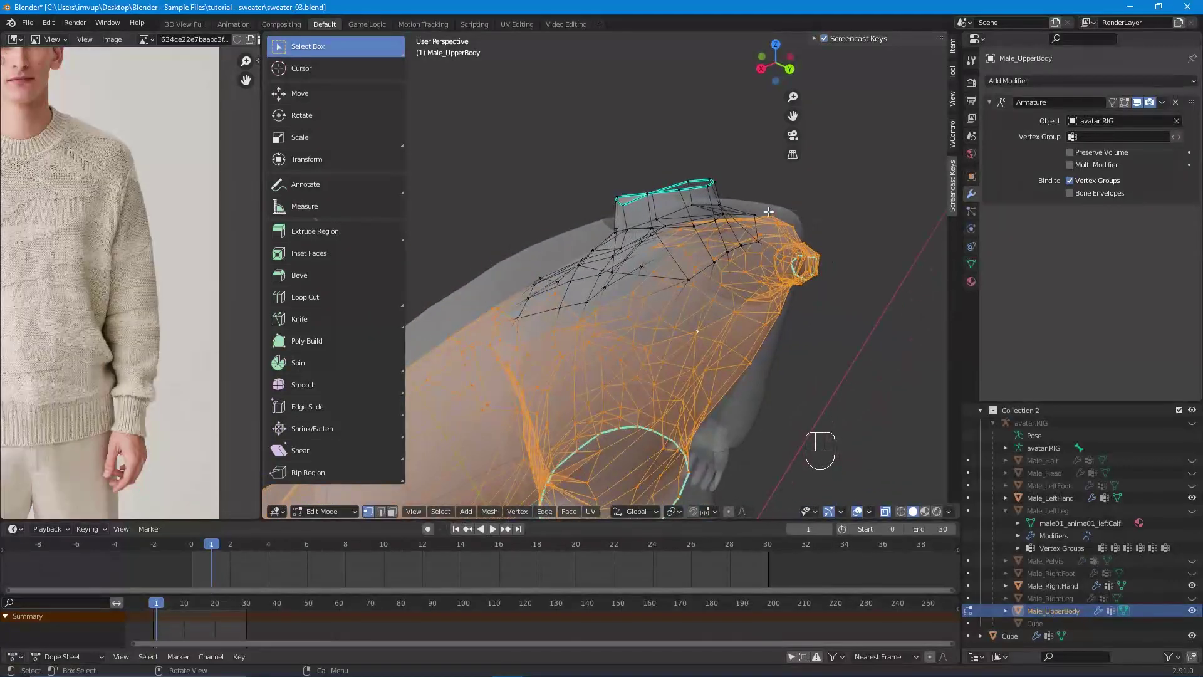
# Draw an annotation loop around the neck base to mark the body area that should stay.
pyautogui.click(367, 188)
pyautogui.moveTo(760, 214)
pyautogui.mouseDown()
pyautogui.moveTo(758, 242)
pyautogui.moveTo(692, 280)
pyautogui.moveTo(609, 278)
pyautogui.moveTo(621, 275)
pyautogui.moveTo(572, 312)
pyautogui.moveTo(511, 315)
pyautogui.moveTo(540, 265)
pyautogui.moveTo(605, 227)
pyautogui.mouseUp()
pyautogui.moveTo(634, 214)
pyautogui.keyDown('alt'); pyautogui.mouseDown(button='middle')
pyautogui.moveTo(782, 288)
pyautogui.moveTo(689, 313)
pyautogui.mouseUp(button='middle'); pyautogui.keyUp('alt')
pyautogui.moveTo(484, 227)
pyautogui.mouseDown()
pyautogui.moveTo(580, 259)
pyautogui.moveTo(687, 243)
pyautogui.moveTo(693, 226)
pyautogui.moveTo(561, 217)
pyautogui.moveTo(521, 250)
pyautogui.mouseUp()
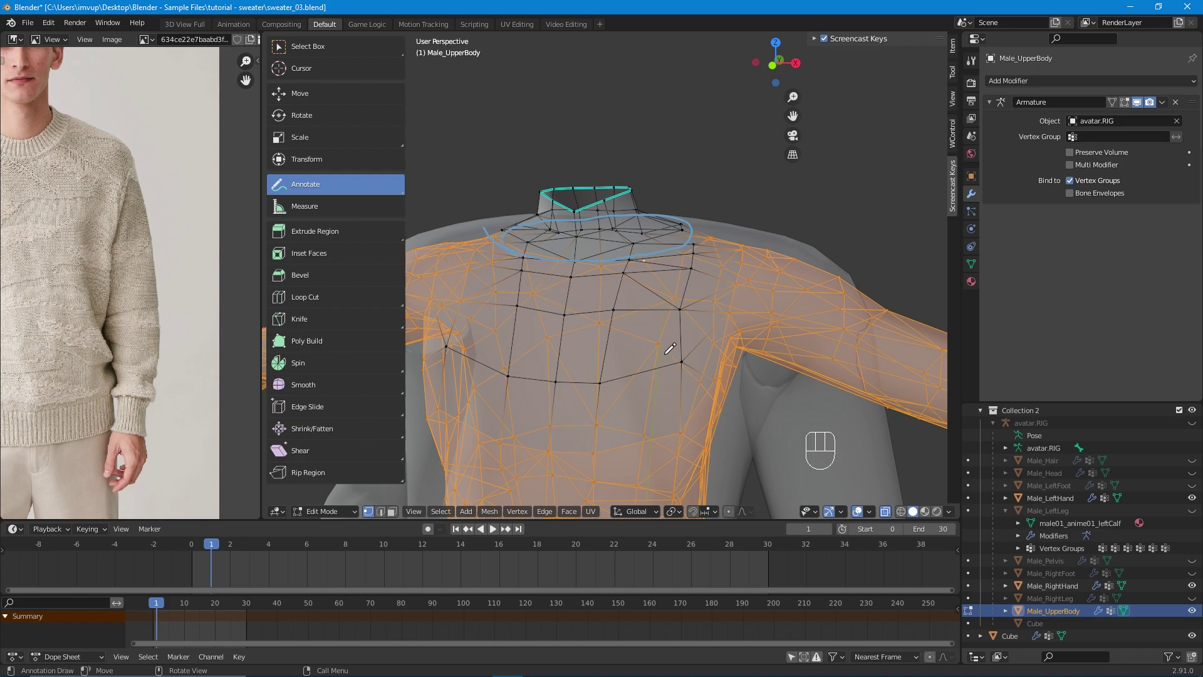
pyautogui.moveTo(612, 364)
pyautogui.mouseDown(button='middle')
pyautogui.moveTo(626, 356)
pyautogui.moveTo(564, 342)
pyautogui.mouseUp(button='middle')
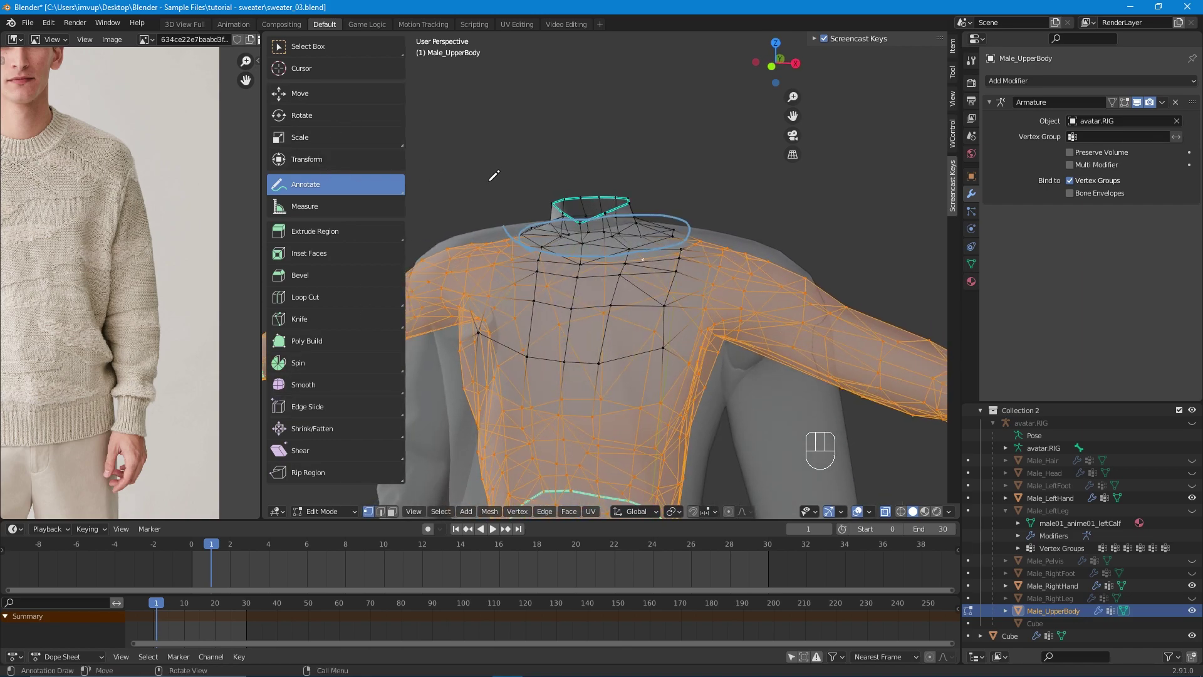
# Switch back to box selection and remove the annotation drawn around the neck.
pyautogui.click(299, 49)
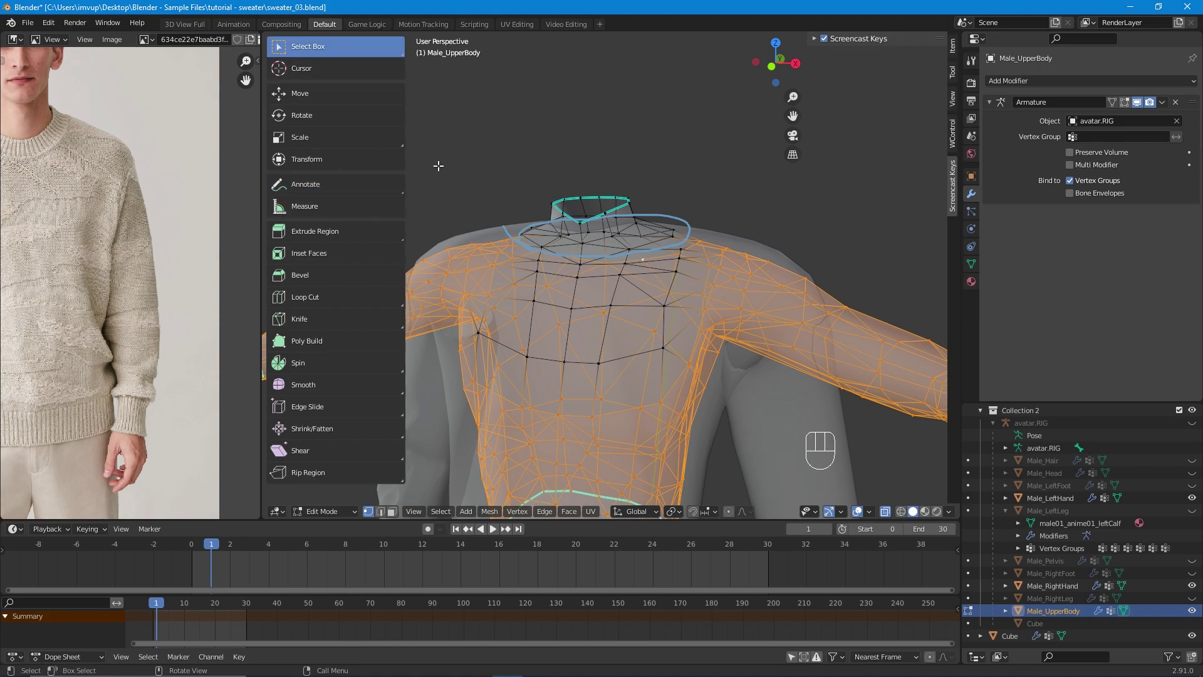
pyautogui.moveTo(579, 291); pyautogui.dragTo(860, 284, button='middle')
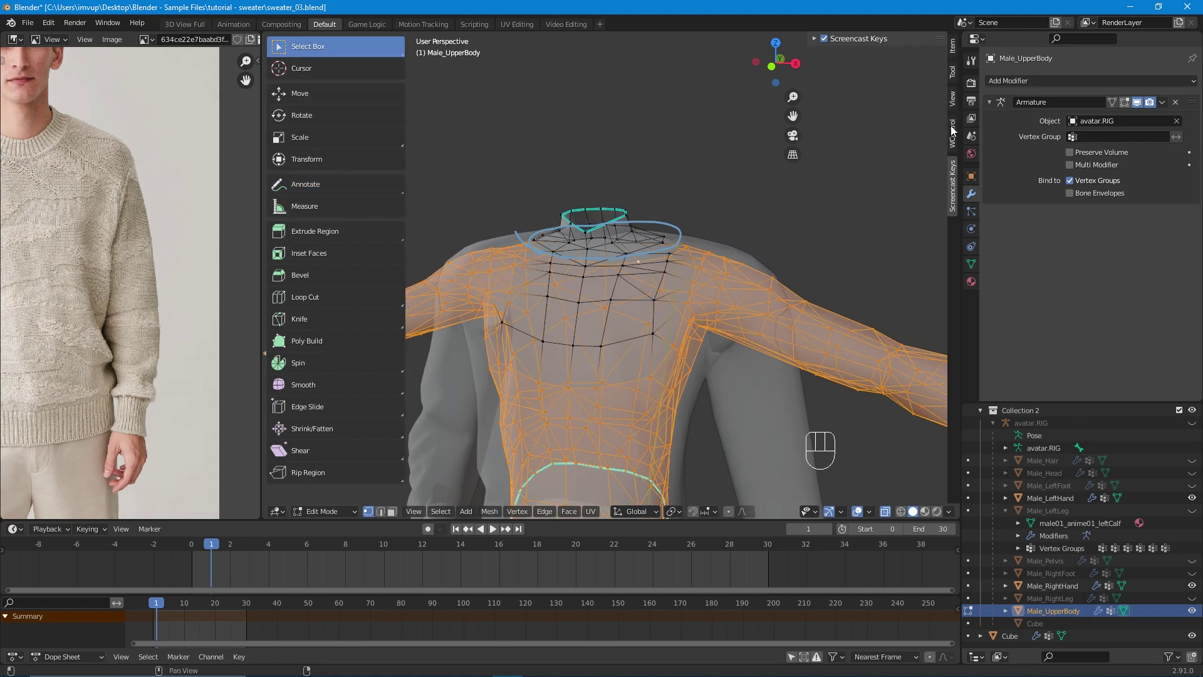
pyautogui.click(950, 97)
pyautogui.click(955, 69)
pyautogui.click(951, 94)
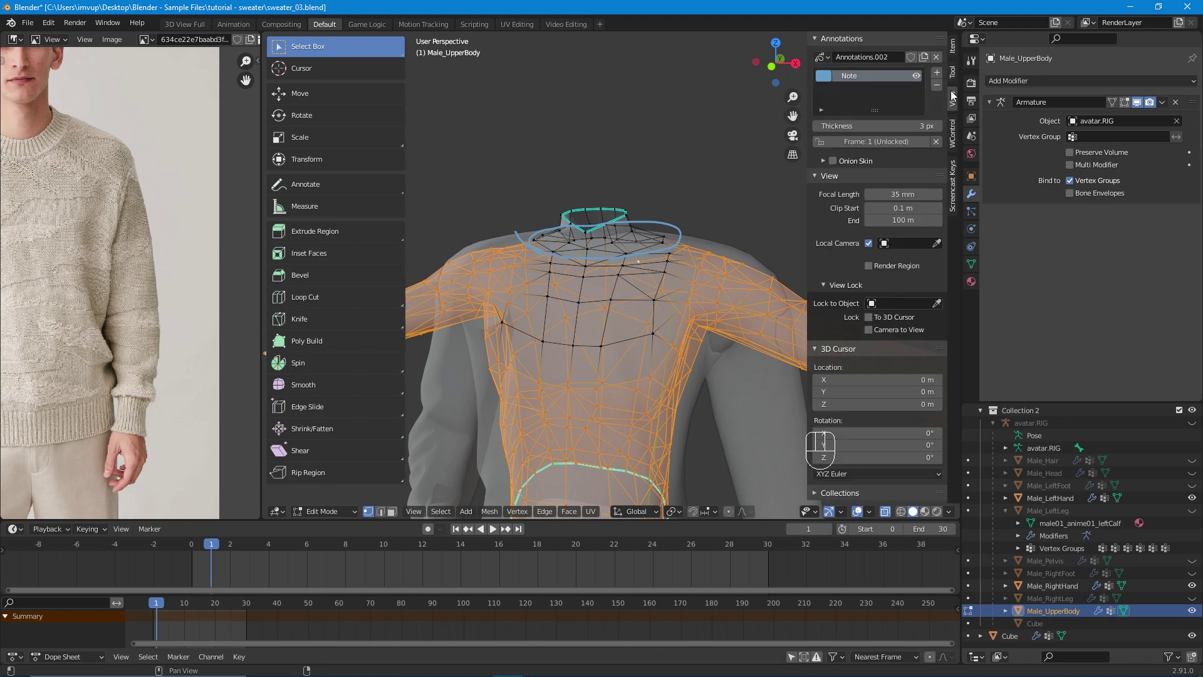
pyautogui.scroll(3, 935, 59)
pyautogui.scroll(-3, 659, 267)
pyautogui.moveTo(659, 266); pyautogui.dragTo(672, 311, button='middle')
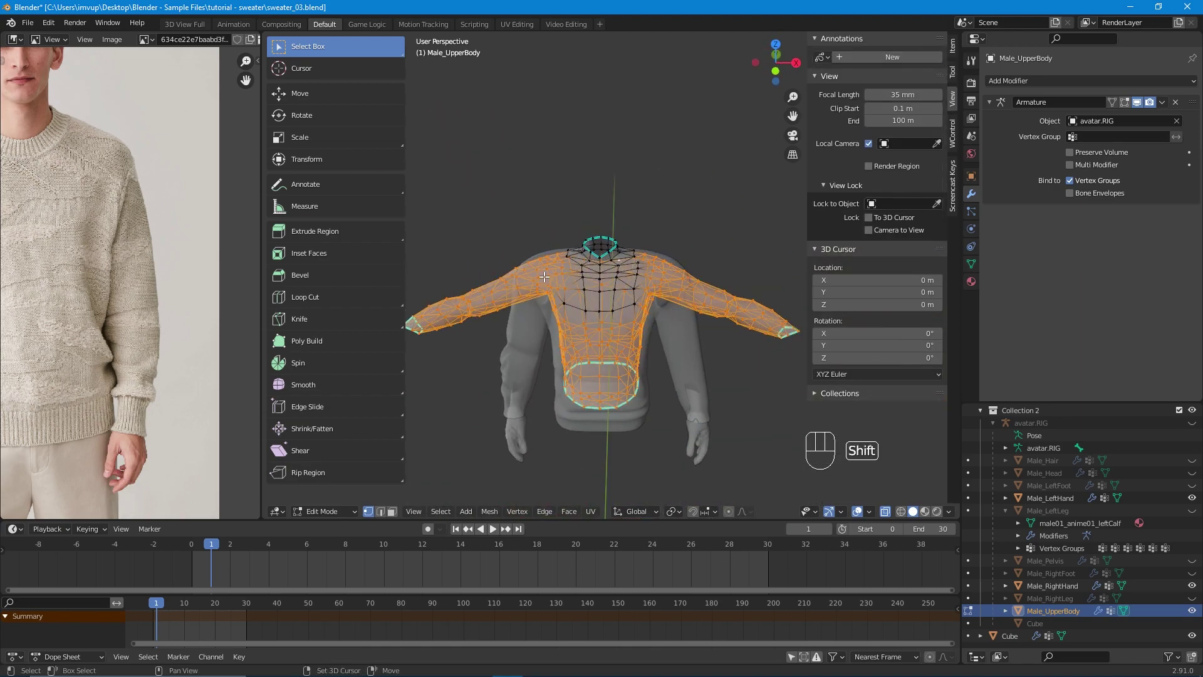
# Add the upper-chest vertices to the selection and delete all selected vertices, keeping only the neck part of Male_UpperBody.
pyautogui.scroll(5, 608, 345)
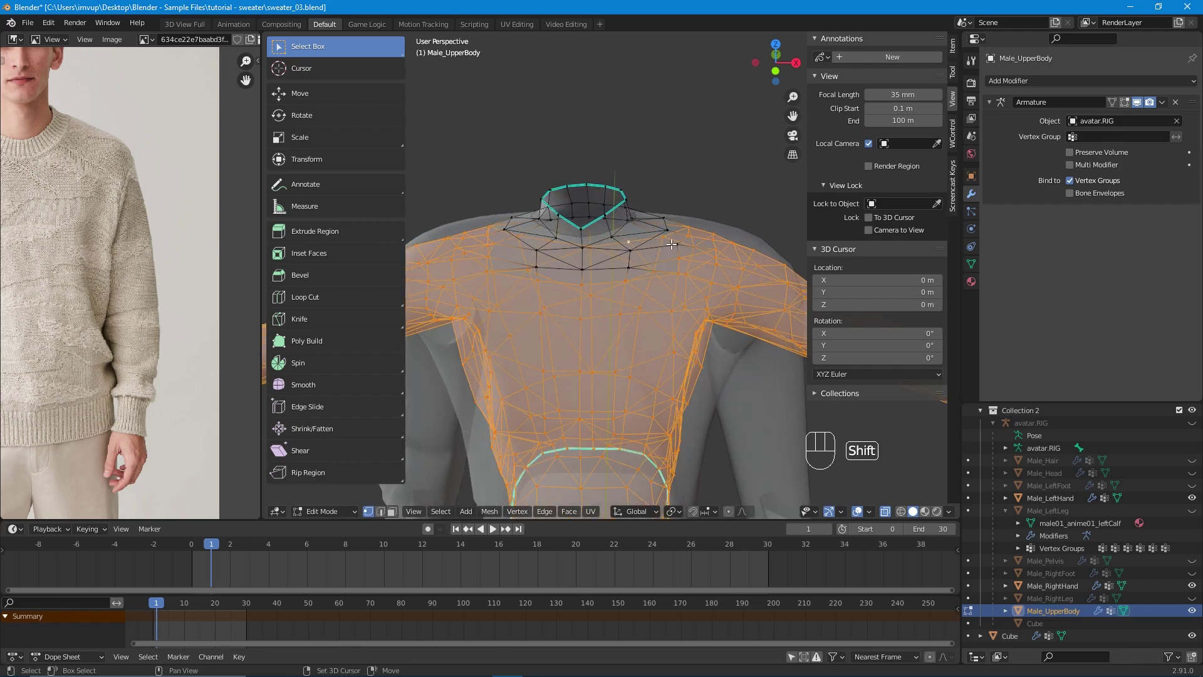
pyautogui.moveTo(675, 310); pyautogui.dragTo(573, 357, button='middle')
pyautogui.press('Delete')
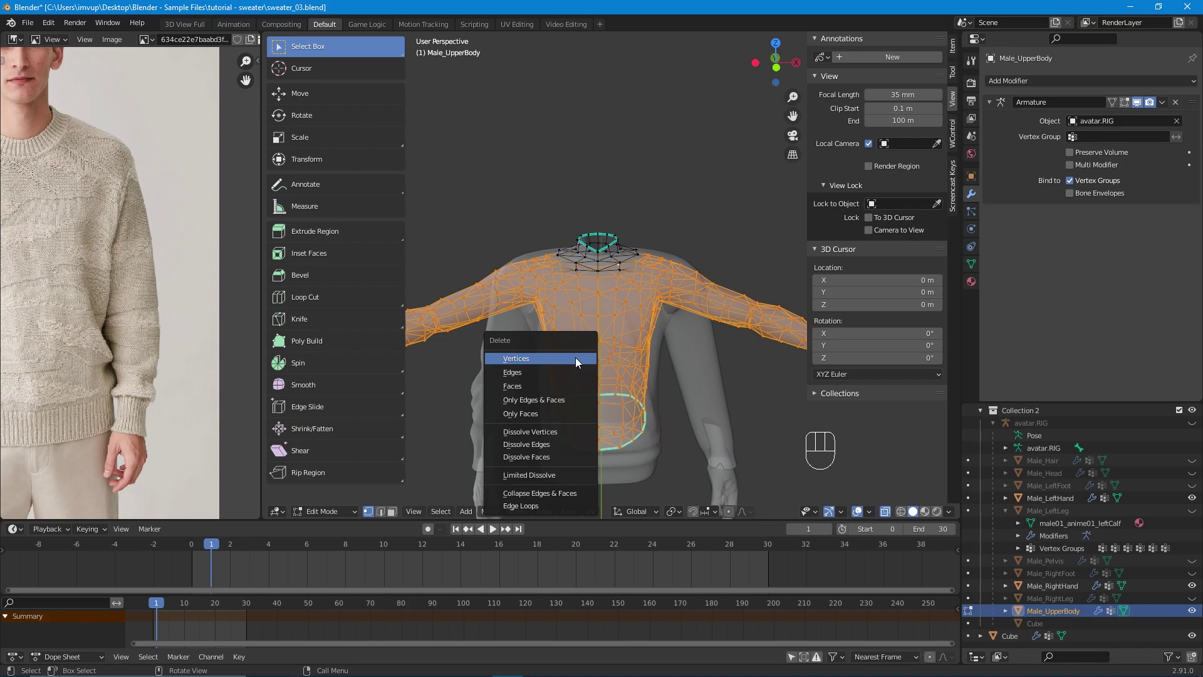
pyautogui.click(576, 359)
pyautogui.scroll(4, 612, 324)
pyautogui.moveTo(612, 325); pyautogui.dragTo(426, 380, button='middle')
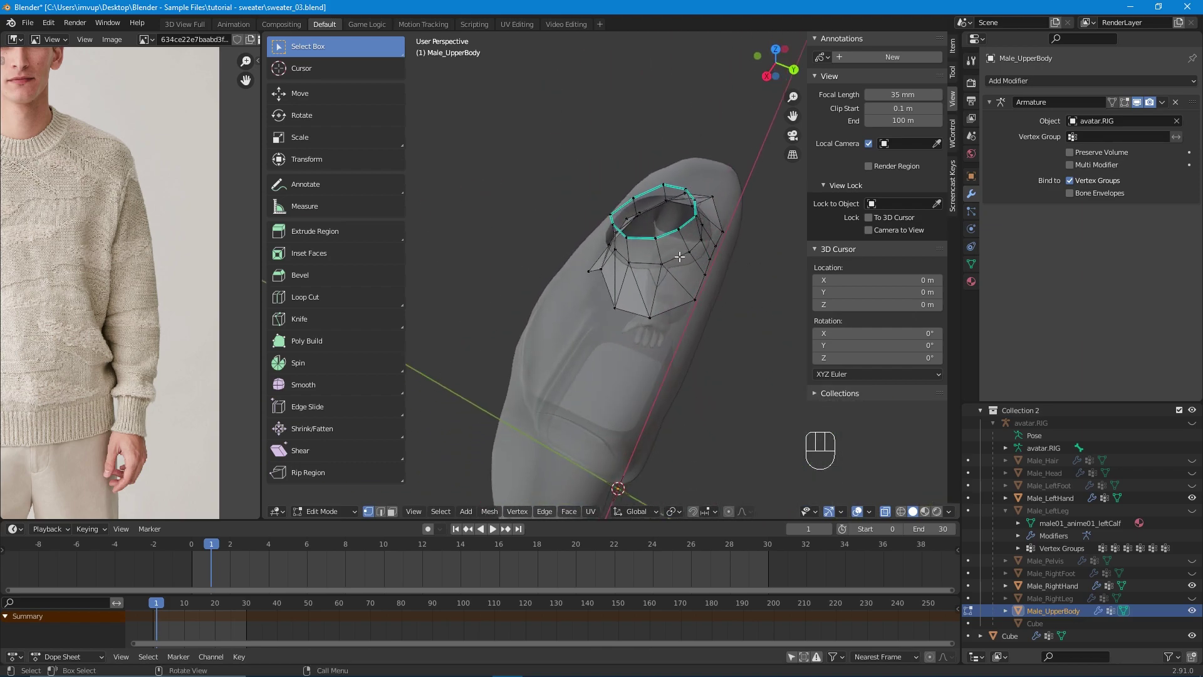
pyautogui.moveTo(646, 203); pyautogui.dragTo(620, 317, button='middle')
pyautogui.keyDown('shift'); pyautogui.moveTo(624, 364); pyautogui.dragTo(639, 303, button='middle'); pyautogui.keyUp('shift')
pyautogui.middleClick(634, 330)
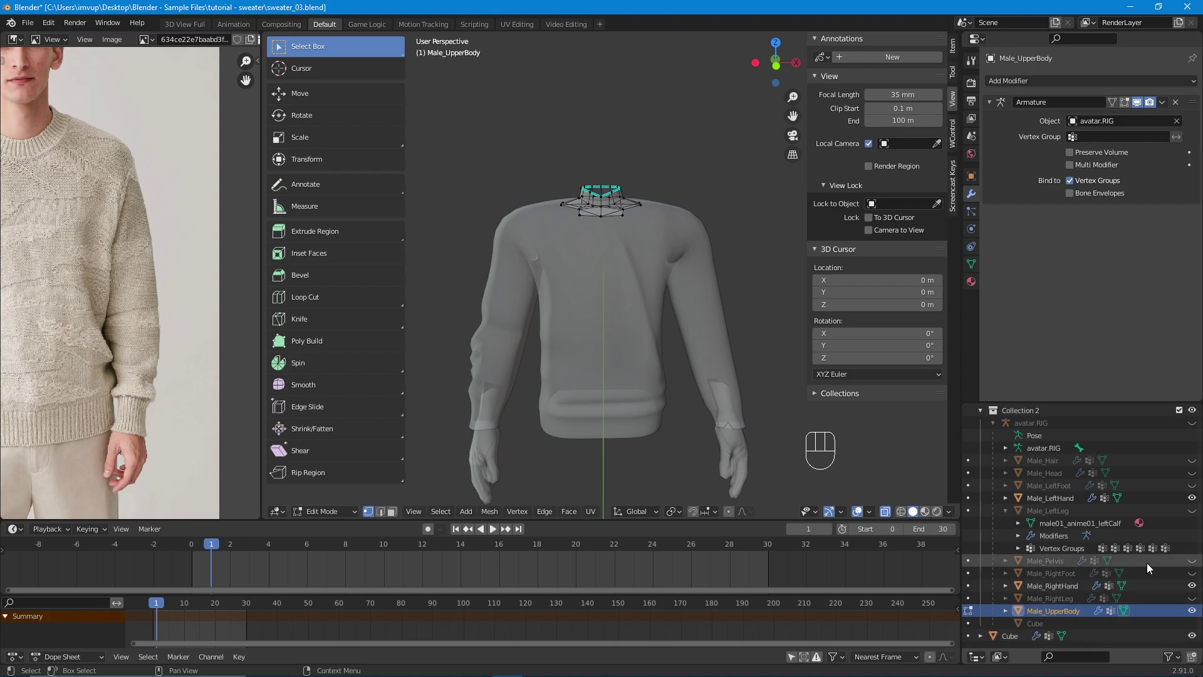
# Toggle the visibility of Male_Pelvis and Male_RightHand to check which body parts the sweater covers.
pyautogui.click(1191, 560)
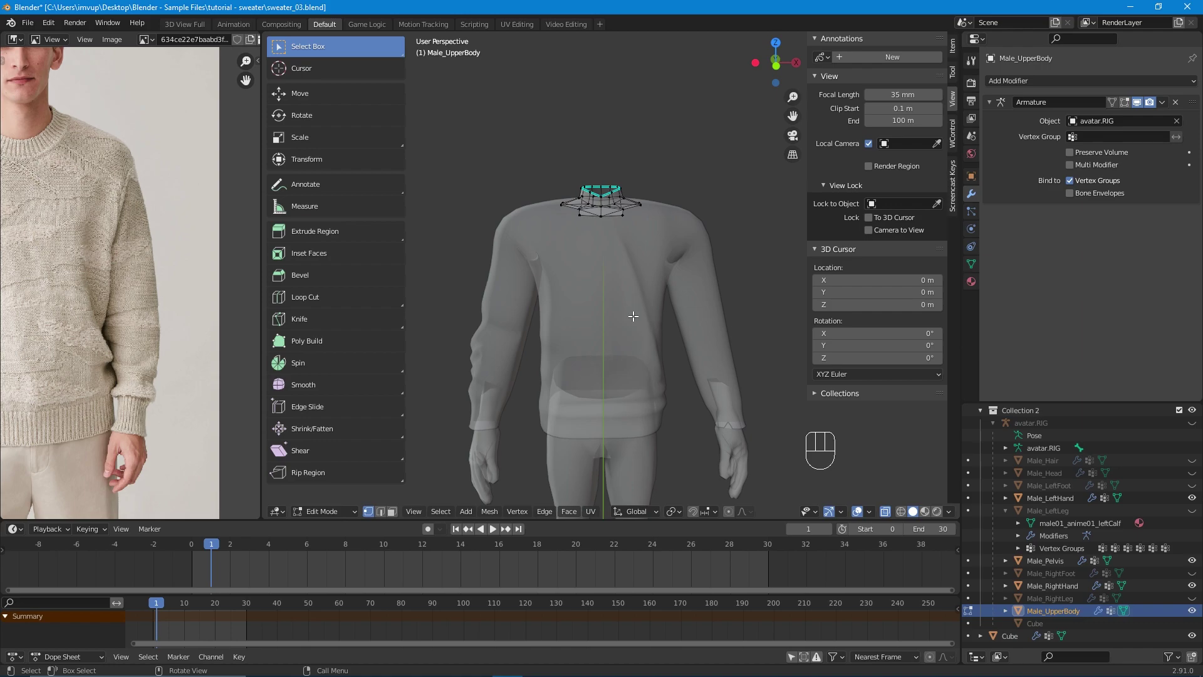
pyautogui.click(1192, 585)
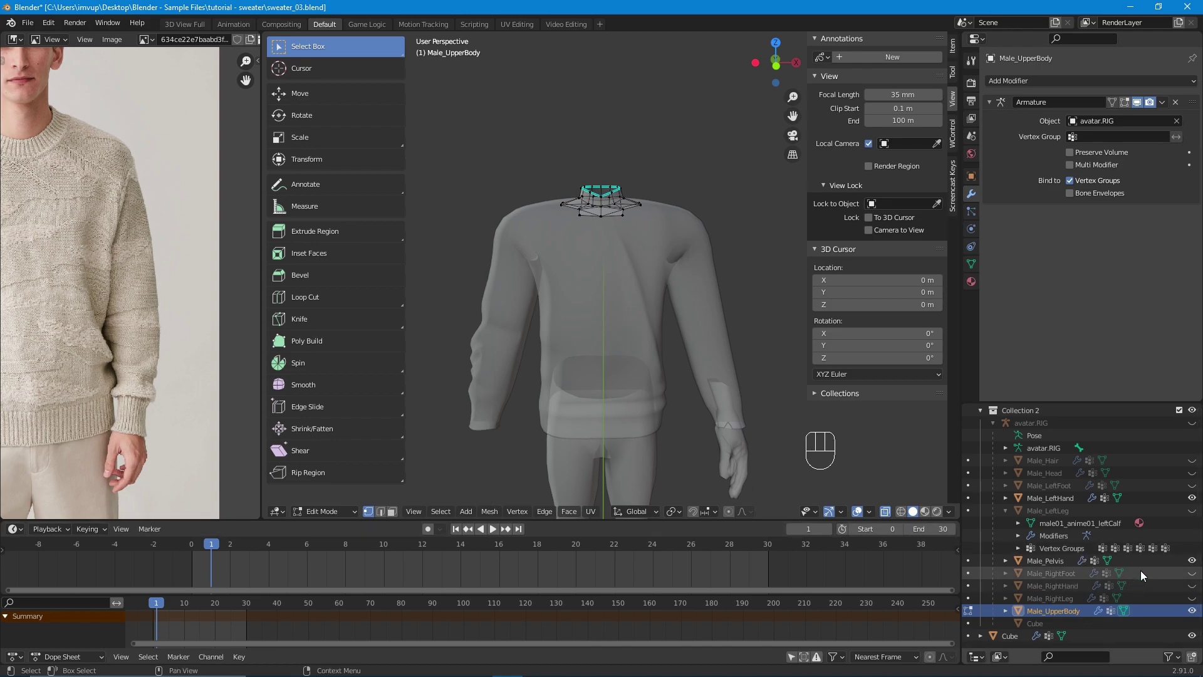
pyautogui.click(1191, 560)
pyautogui.click(1192, 585)
pyautogui.scroll(-3, 500, 412)
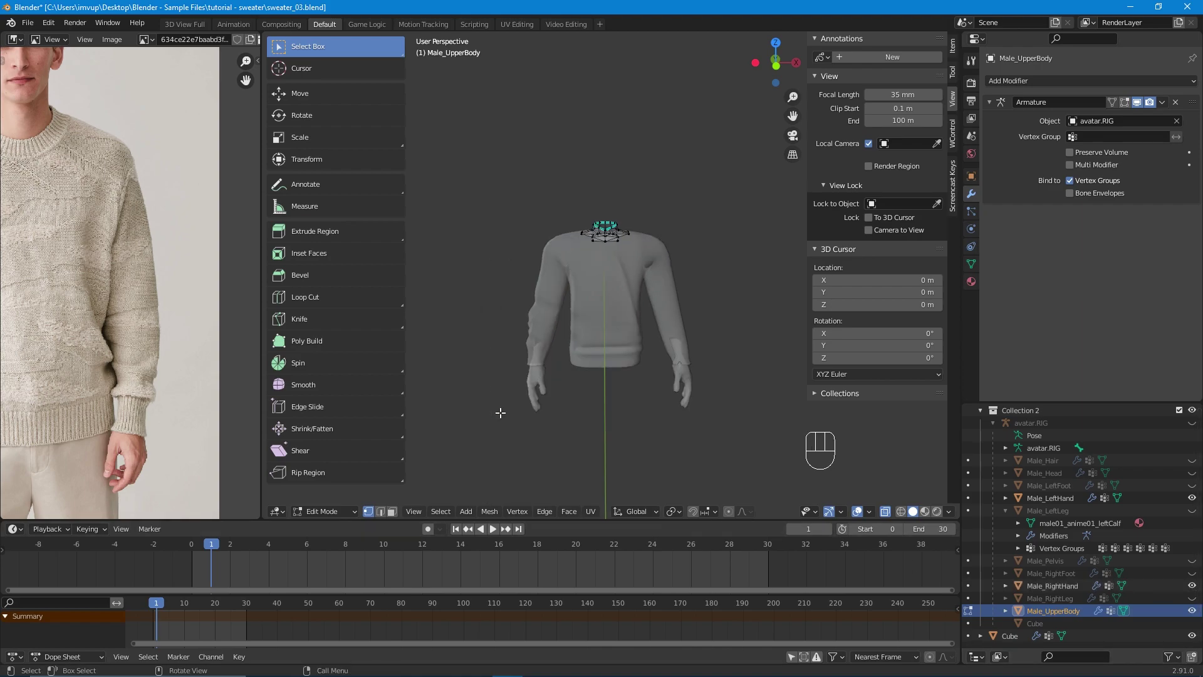
# Turn off X-ray and return the Male_UpperBody mesh to Object Mode.
pyautogui.scroll(3, 500, 412)
pyautogui.moveTo(509, 408); pyautogui.dragTo(552, 256, button='middle')
pyautogui.scroll(4, 508, 254)
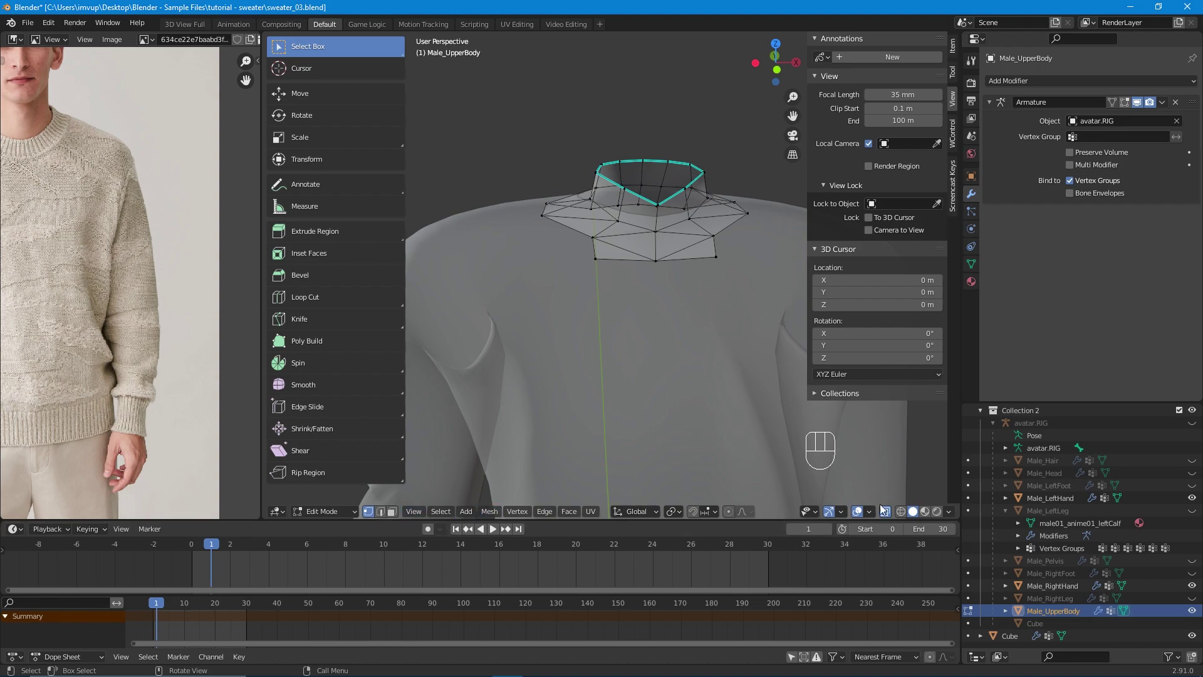
pyautogui.scroll(-2, 877, 504)
pyautogui.scroll(-4, 607, 378)
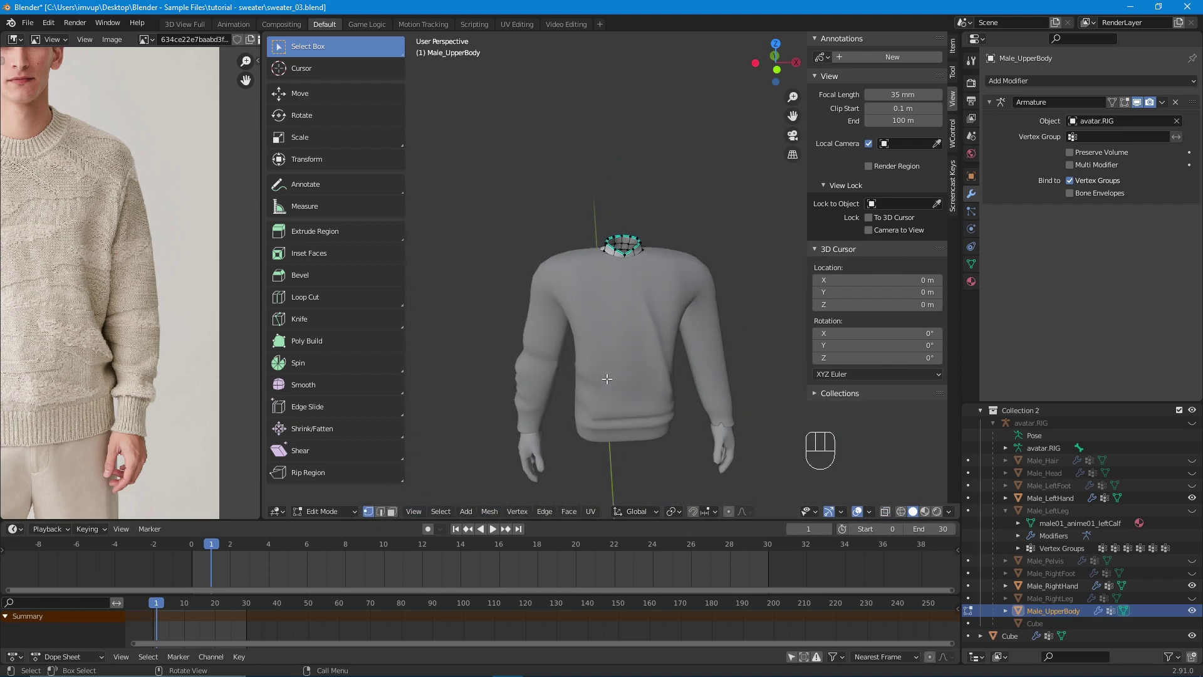
pyautogui.click(346, 511)
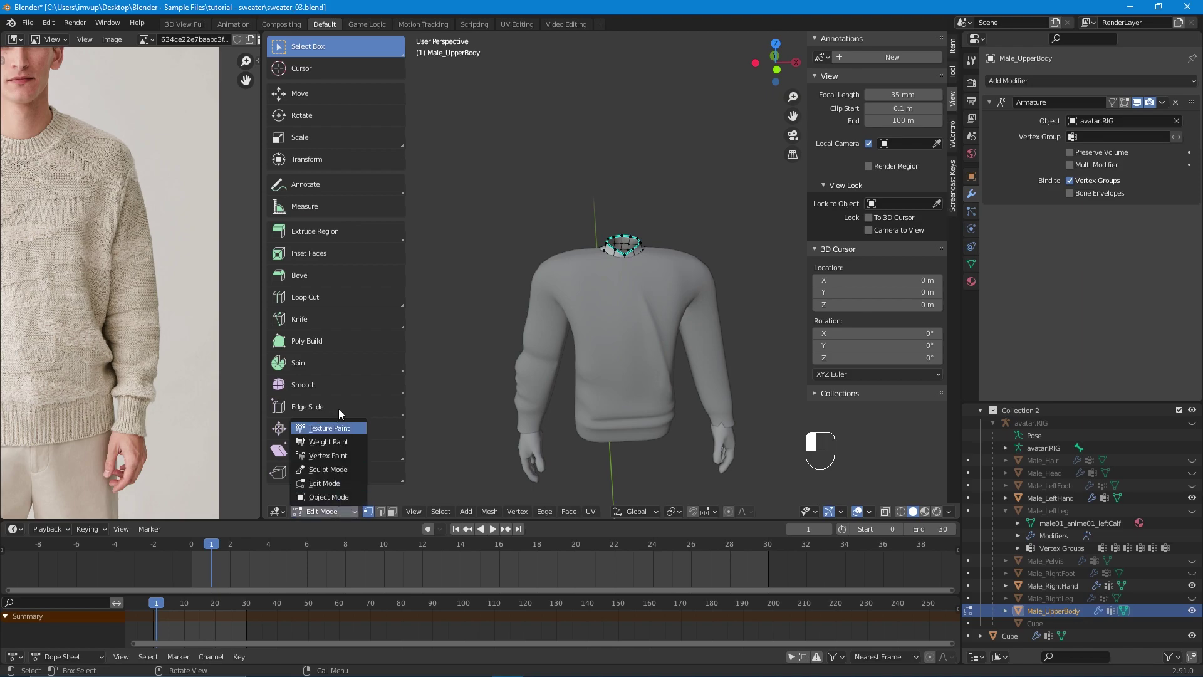
pyautogui.click(329, 497)
# Select the sweater, check its neckline from behind, and enter Edit Mode on it.
pyautogui.click(593, 359)
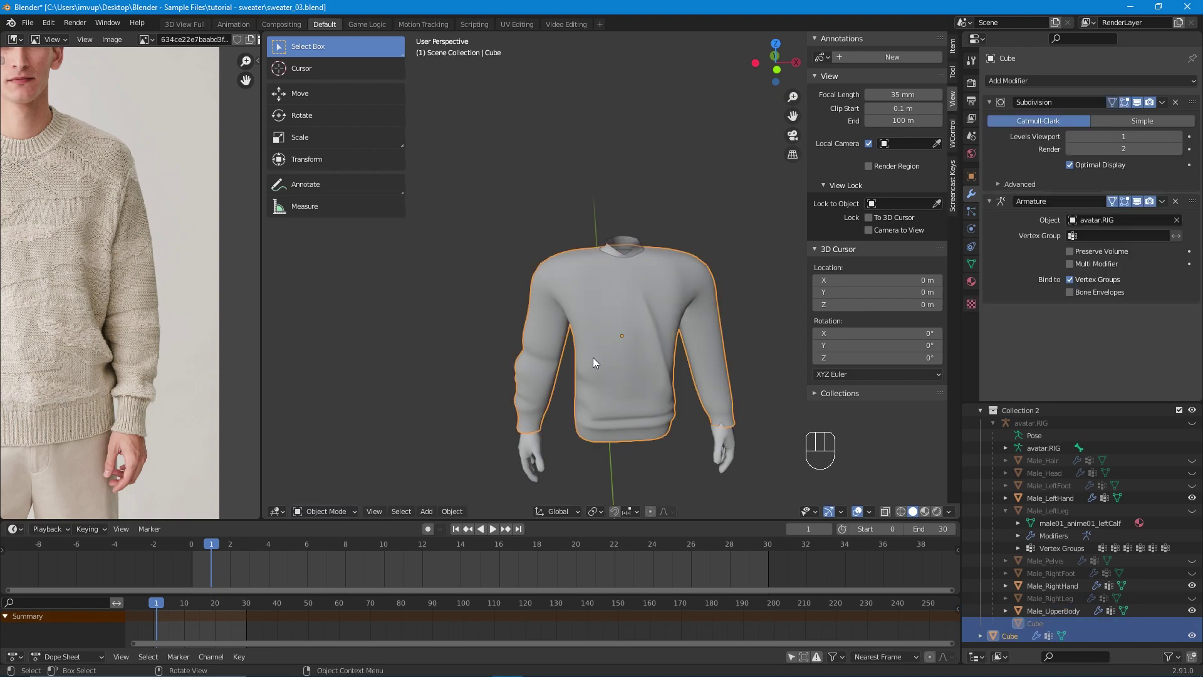
pyautogui.scroll(2, 592, 357)
pyautogui.moveTo(596, 352); pyautogui.dragTo(361, 340, button='middle')
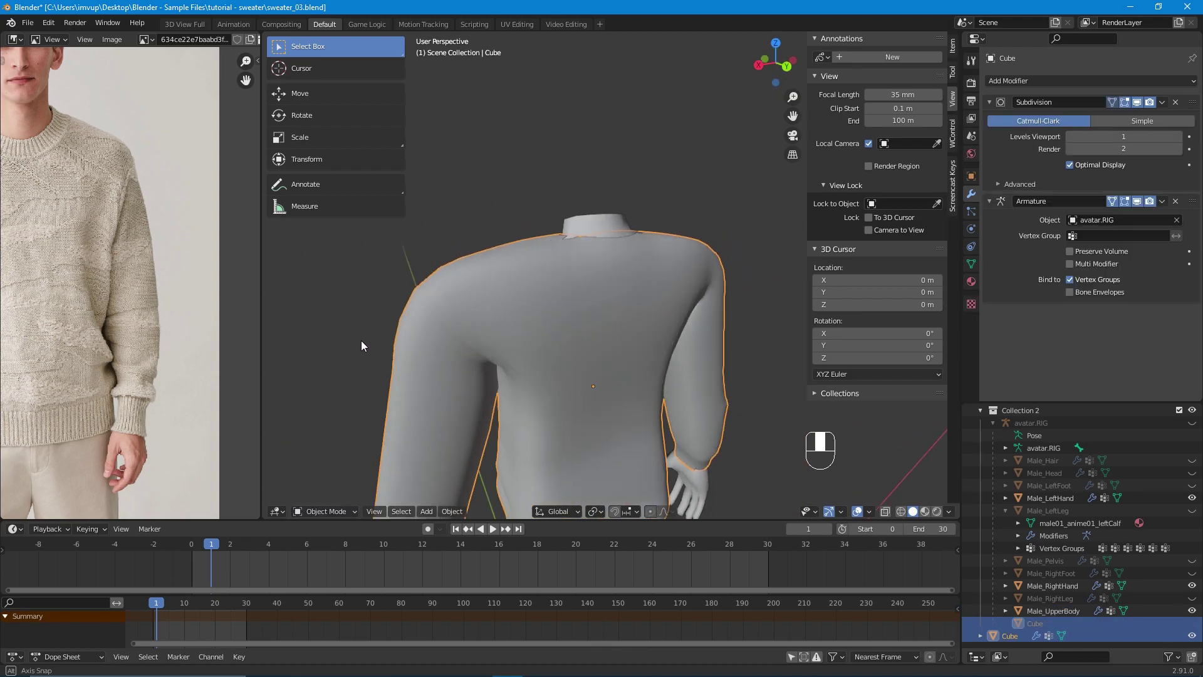
pyautogui.scroll(5, 341, 342)
pyautogui.moveTo(421, 302); pyautogui.dragTo(561, 314, button='middle')
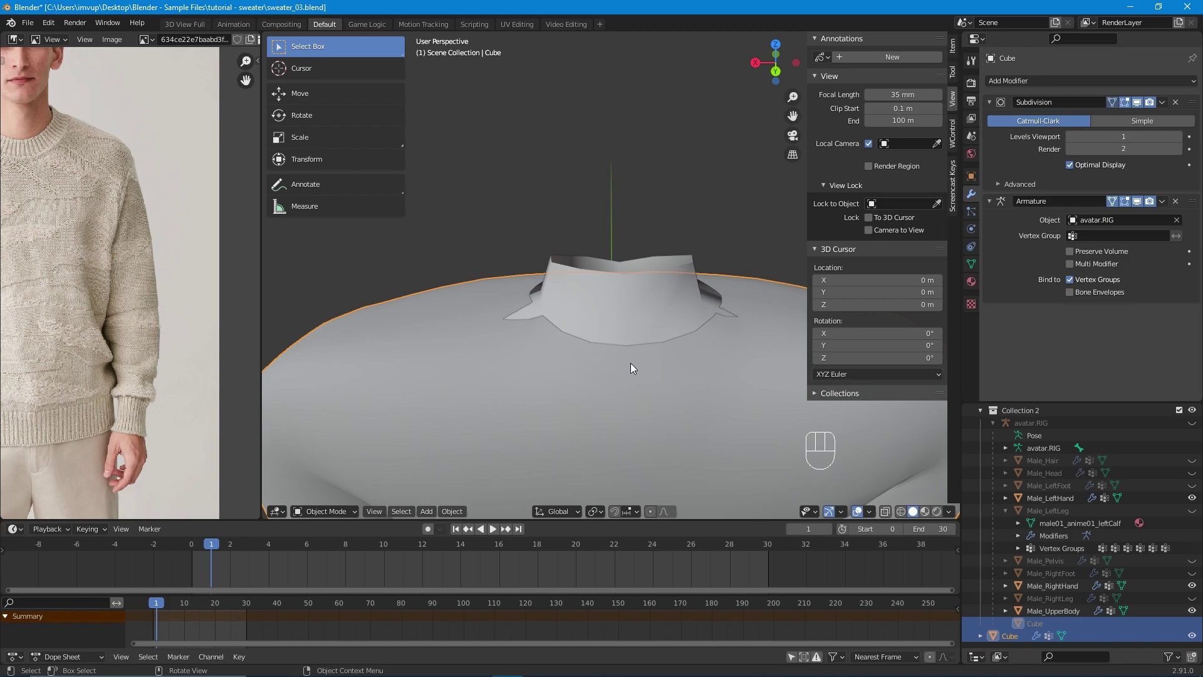
pyautogui.press('Tab')
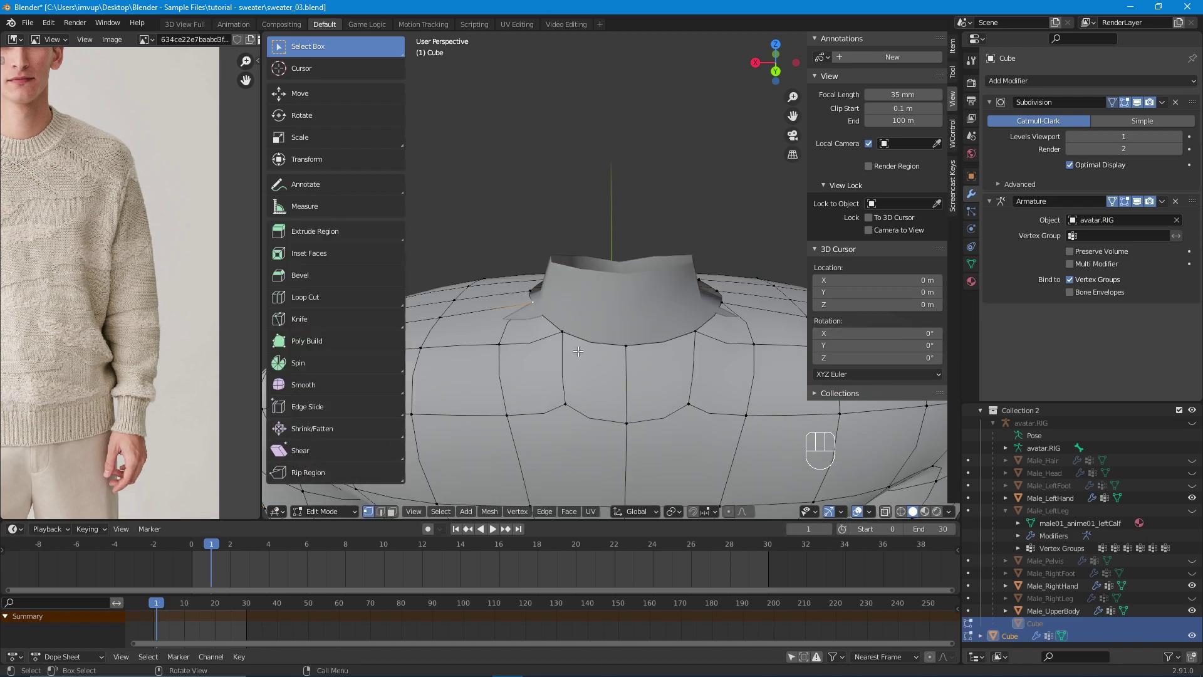
# Select the sweater's back neckline vertices on both sides and raise them about 0.023 m along the global Z axis.
pyautogui.scroll(-3, 573, 341)
pyautogui.keyDown('shift'); pyautogui.click(583, 310); pyautogui.keyUp('shift')
pyautogui.keyDown('shift'); pyautogui.click(662, 309); pyautogui.keyUp('shift')
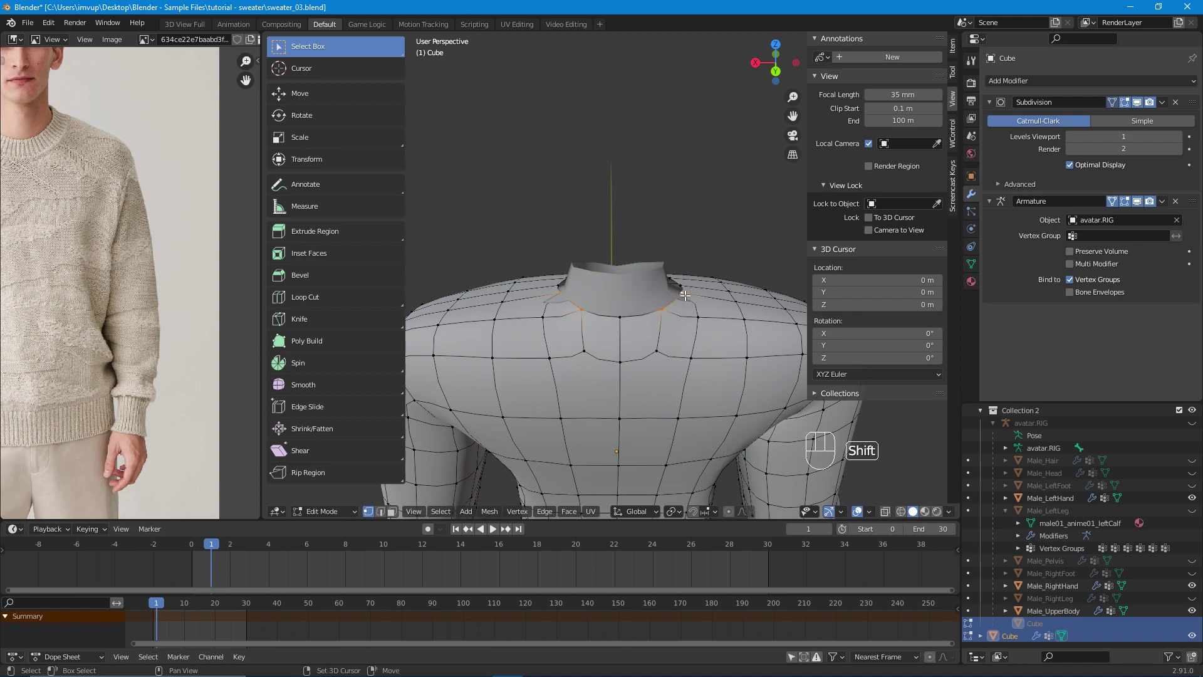
pyautogui.scroll(-2, 623, 335)
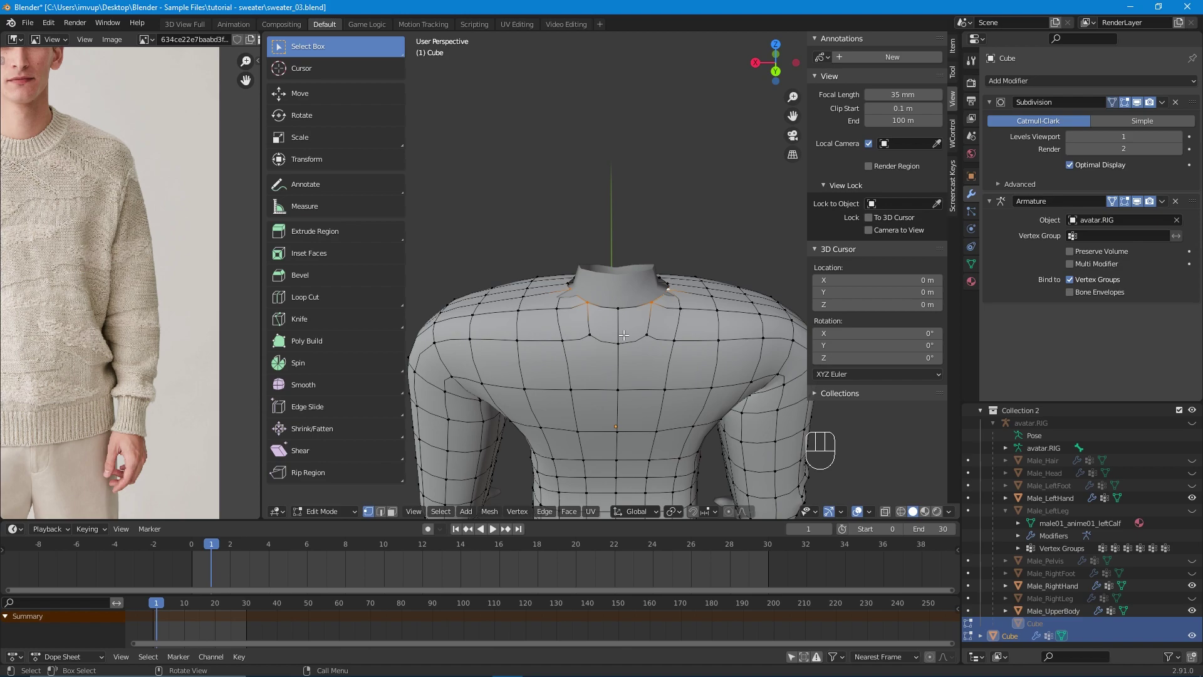
pyautogui.press('g')
pyautogui.press('z')
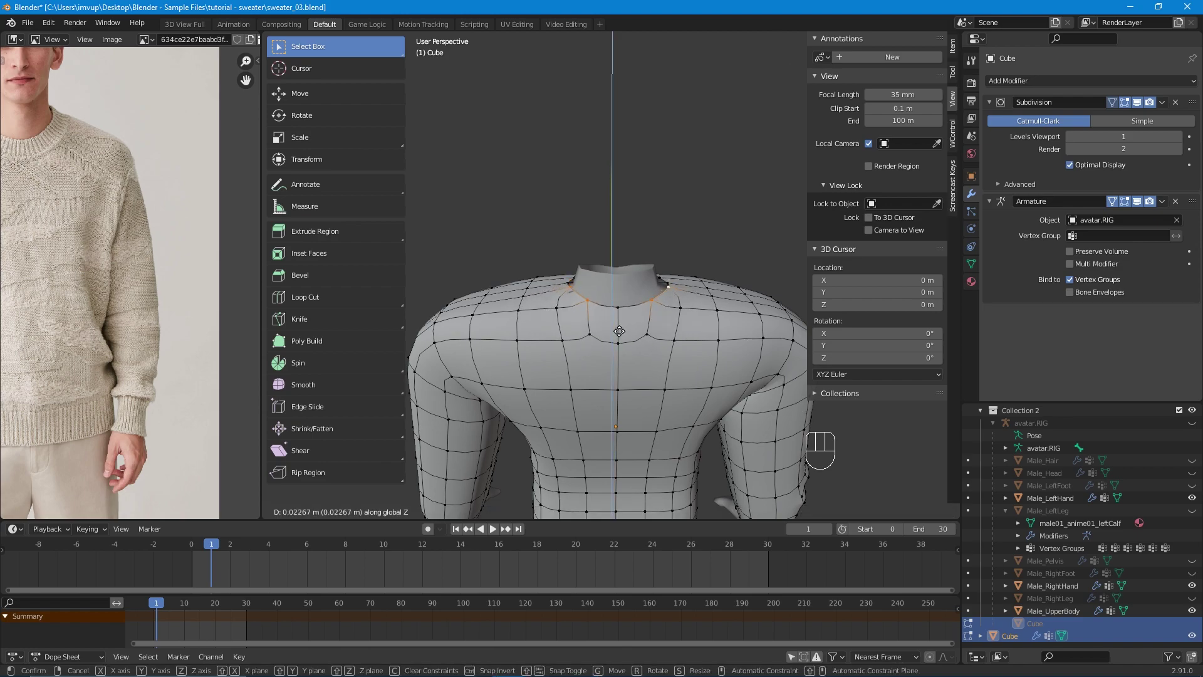
pyautogui.click(619, 331)
# Select the vertices at both sides of the sweater's neckline and move them up along the Z axis.
pyautogui.moveTo(620, 332); pyautogui.dragTo(666, 293, button='middle')
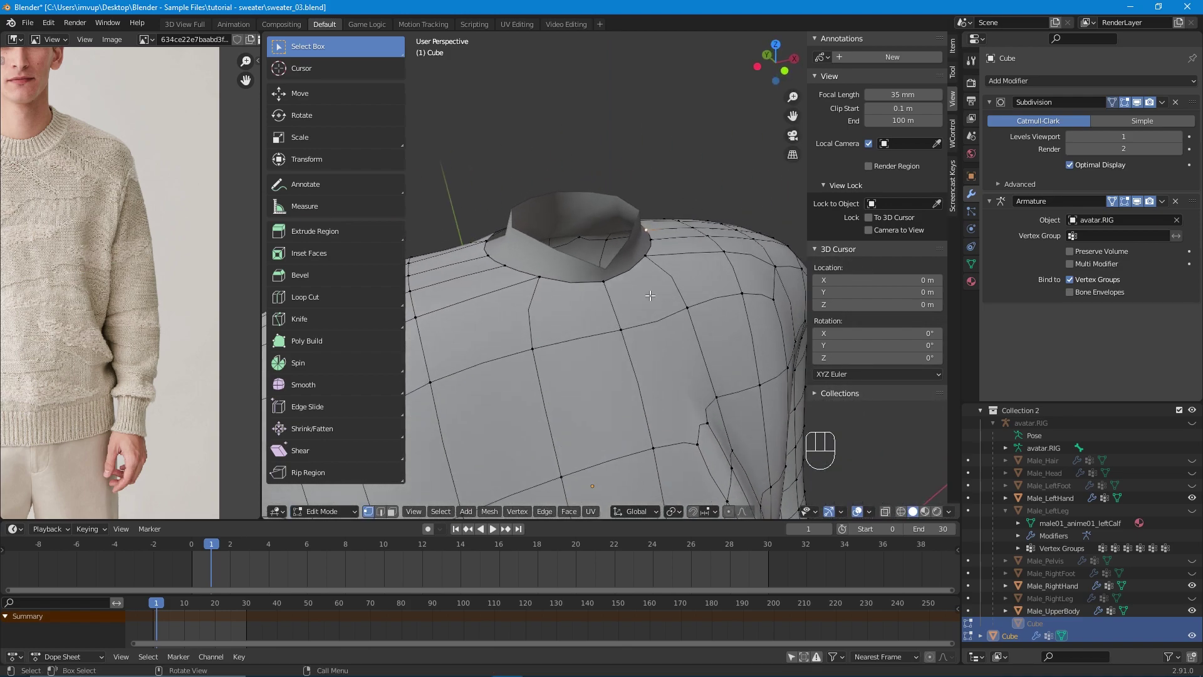
pyautogui.keyDown('shift'); pyautogui.click(501, 263); pyautogui.keyUp('shift')
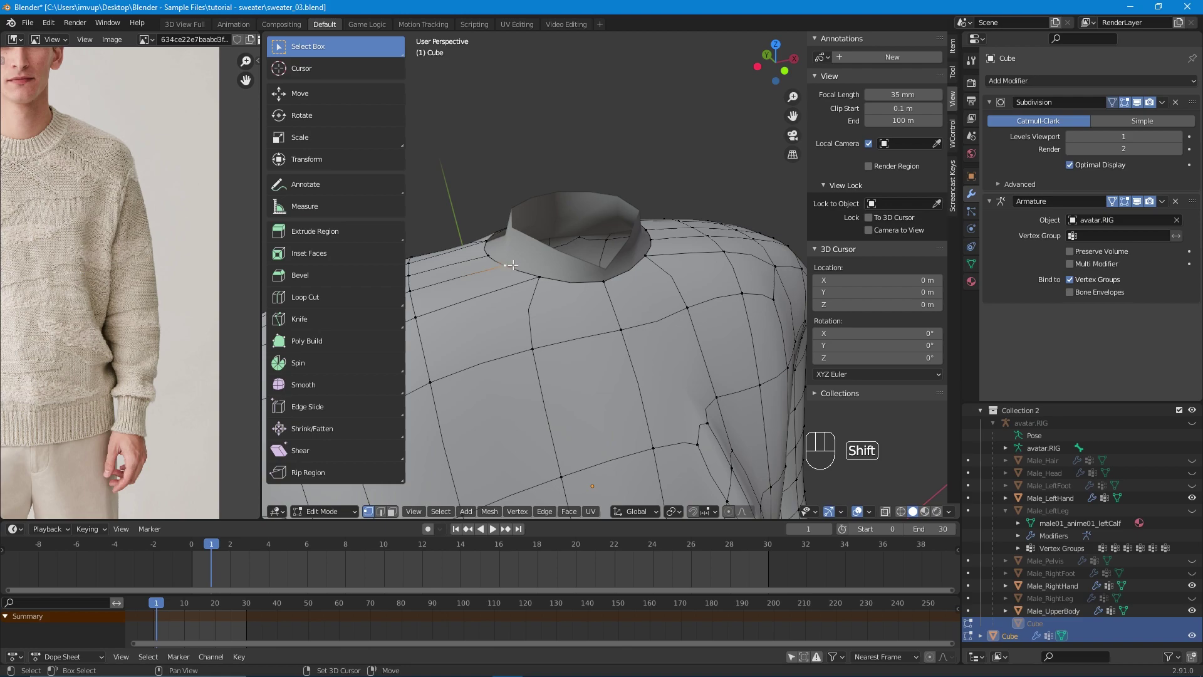
pyautogui.keyDown('shift'); pyautogui.click(654, 237); pyautogui.keyUp('shift')
pyautogui.moveTo(660, 267); pyautogui.dragTo(645, 278, button='middle')
pyautogui.press('g')
pyautogui.press('z')
pyautogui.click(639, 271)
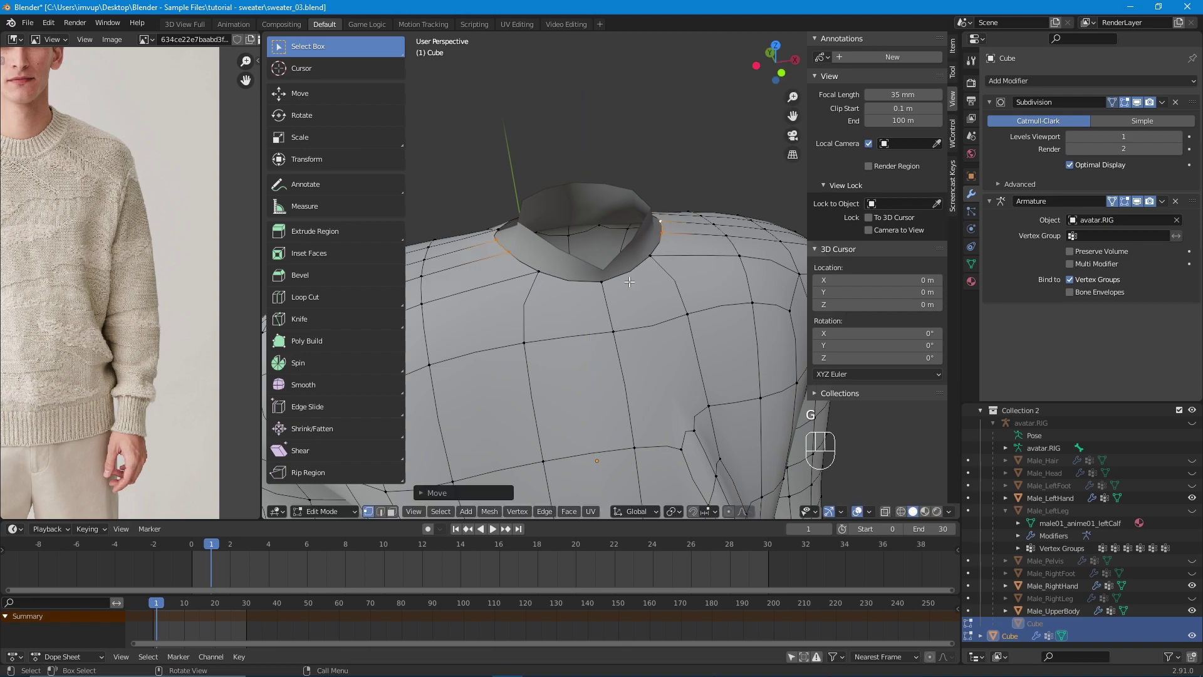
# Inspect the adjusted neckline from several angles and return the sweater to Object Mode.
pyautogui.scroll(-5, 629, 282)
pyautogui.moveTo(629, 282); pyautogui.dragTo(447, 280, button='middle')
pyautogui.moveTo(530, 287); pyautogui.dragTo(621, 300, button='middle')
pyautogui.scroll(3, 679, 301)
pyautogui.press('Tab')
pyautogui.scroll(-3, 623, 287)
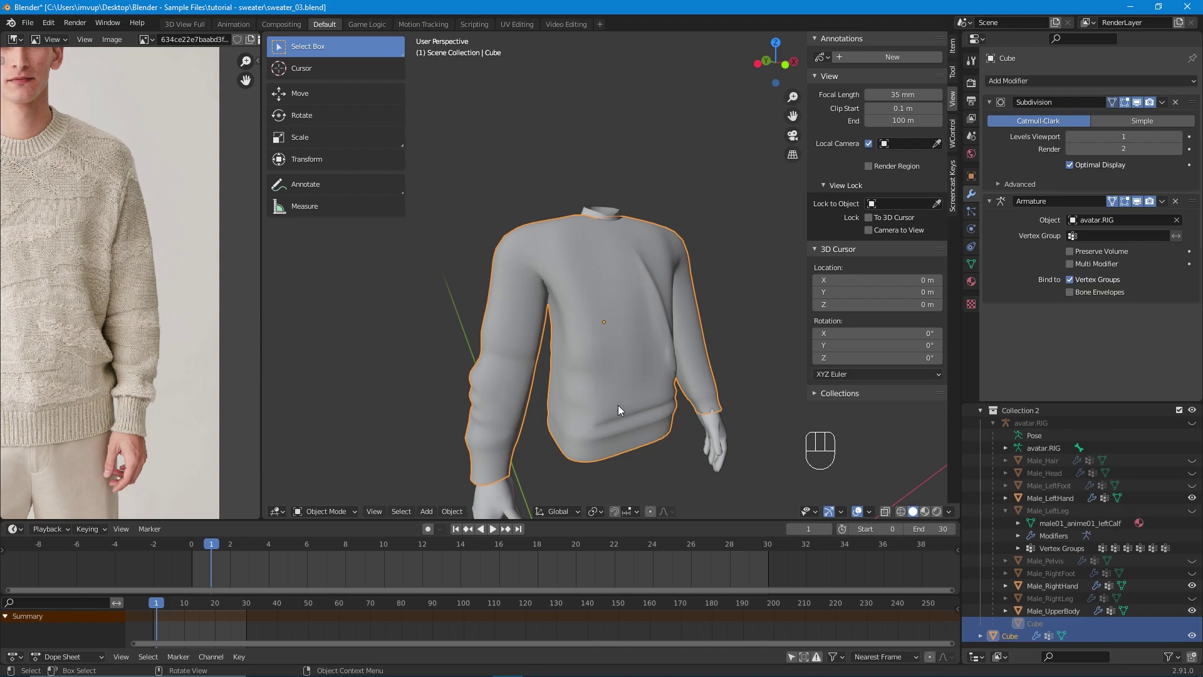
pyautogui.scroll(-1, 618, 405)
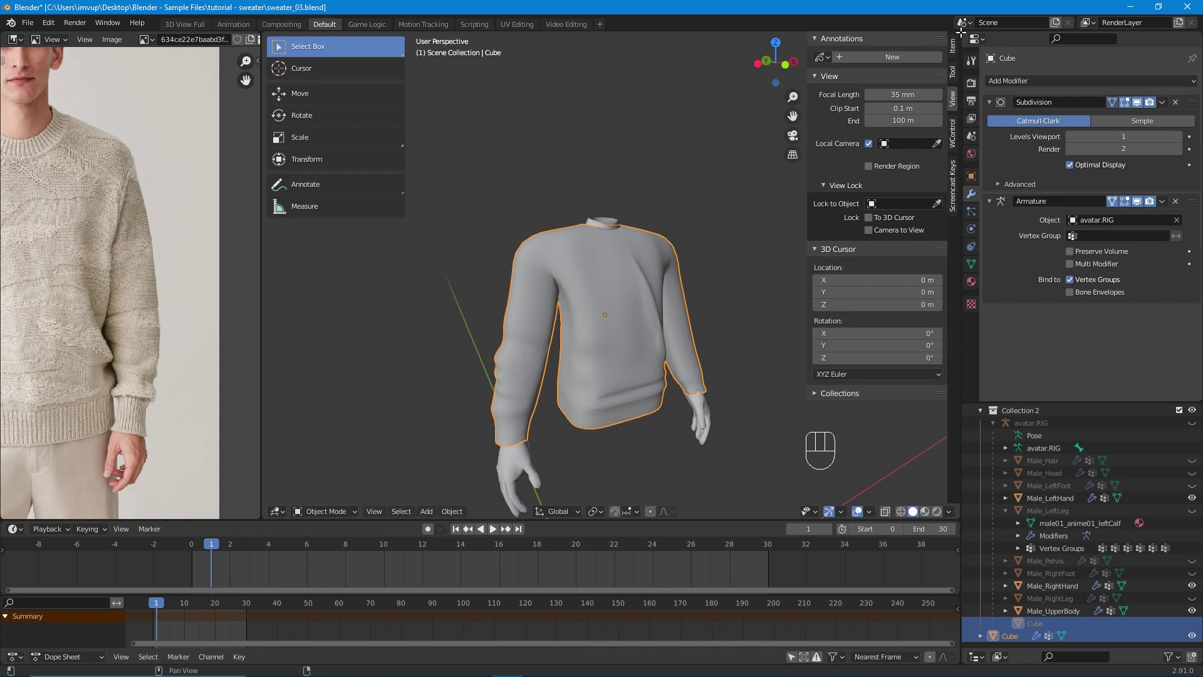
# Split the 3D viewport vertically and change the new area to a UV Editor.
pyautogui.moveTo(961, 32); pyautogui.dragTo(742, 39)
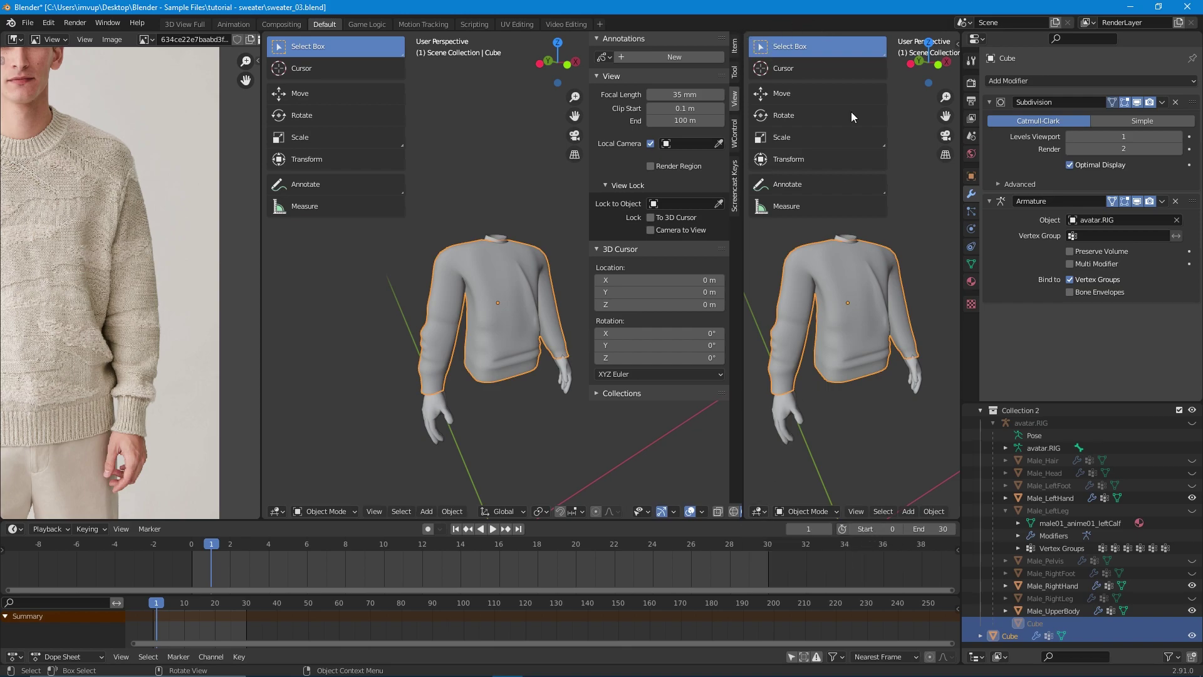
pyautogui.click(763, 512)
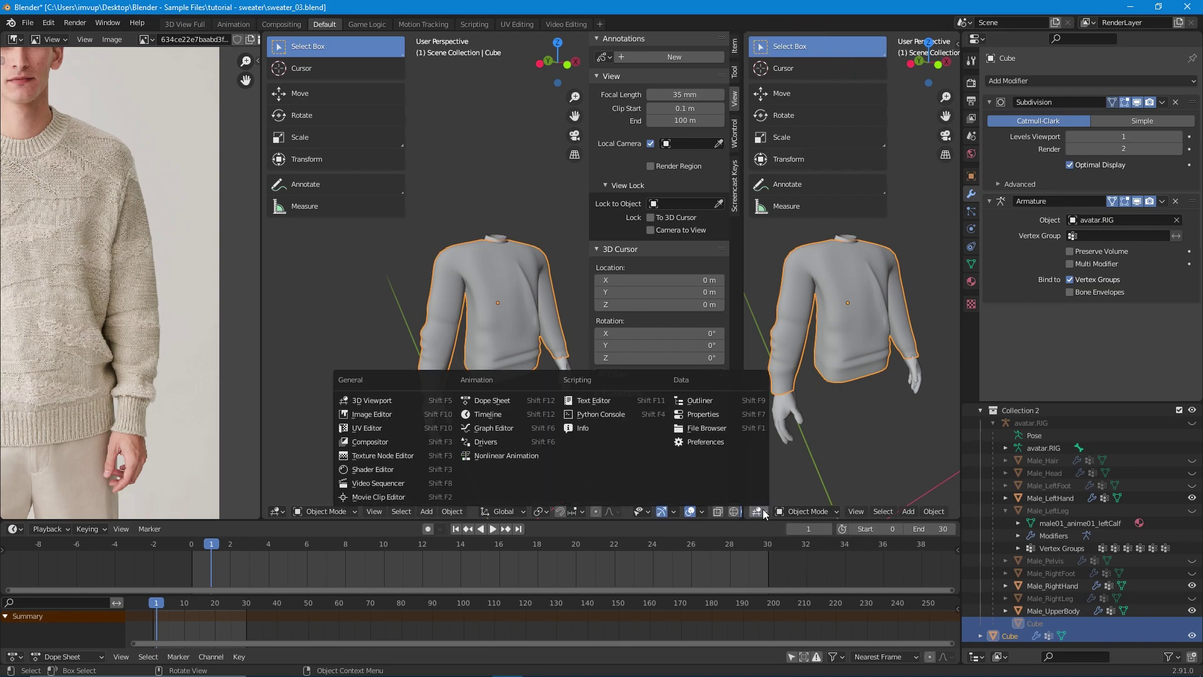
pyautogui.click(383, 428)
pyautogui.scroll(3, 516, 375)
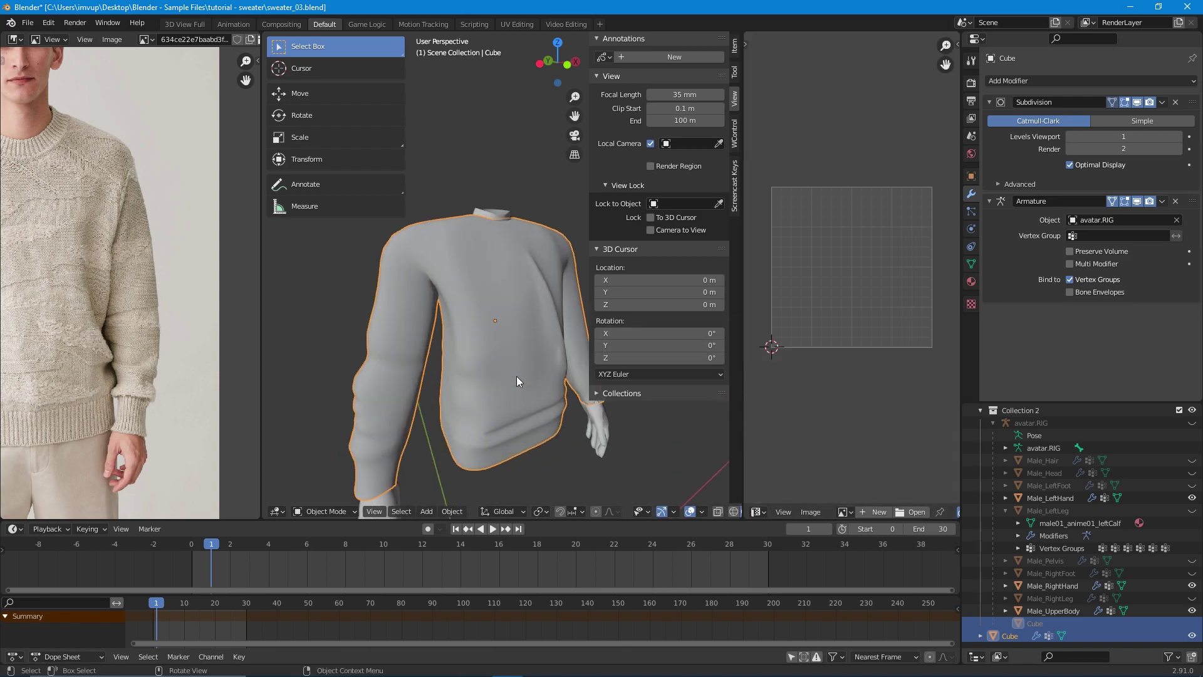
# Enter Edit Mode on the sweater and view its sleeve and underarm mesh.
pyautogui.moveTo(497, 392); pyautogui.dragTo(548, 393, button='middle')
pyautogui.press('Tab')
pyautogui.moveTo(476, 286); pyautogui.dragTo(420, 290, button='middle')
pyautogui.scroll(2, 413, 291)
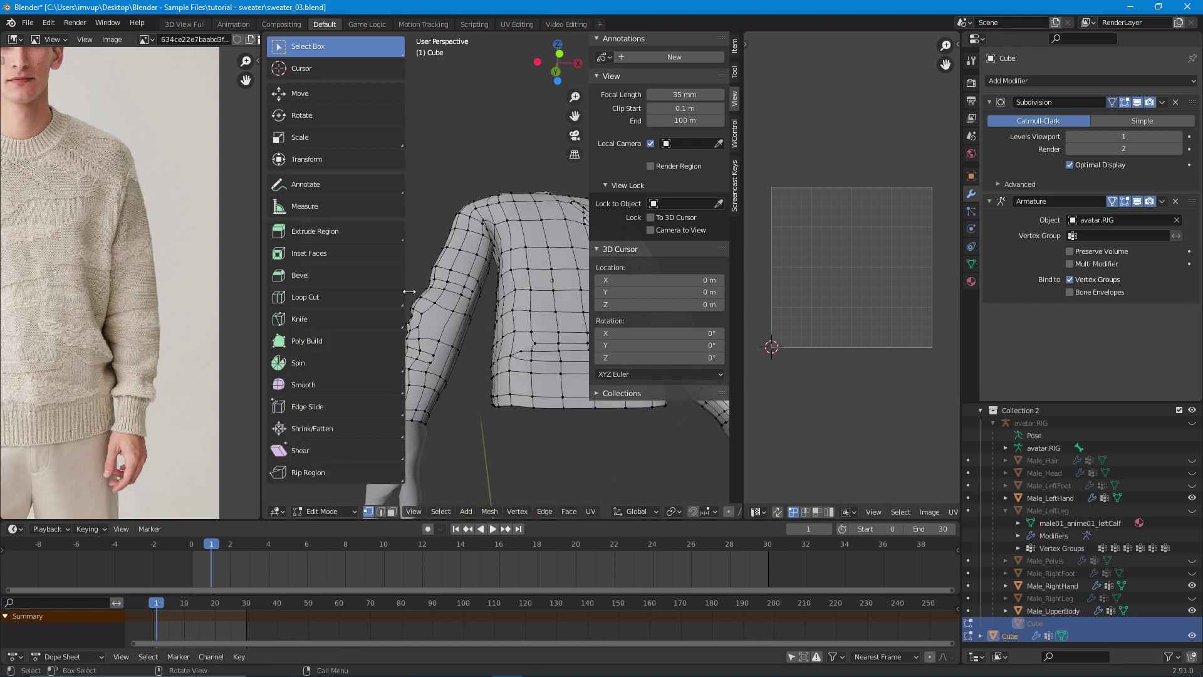
pyautogui.moveTo(459, 328)
pyautogui.mouseDown(button='middle')
pyautogui.moveTo(505, 336)
pyautogui.moveTo(456, 301)
pyautogui.moveTo(449, 344)
pyautogui.moveTo(416, 378)
pyautogui.moveTo(444, 313)
pyautogui.mouseUp(button='middle')
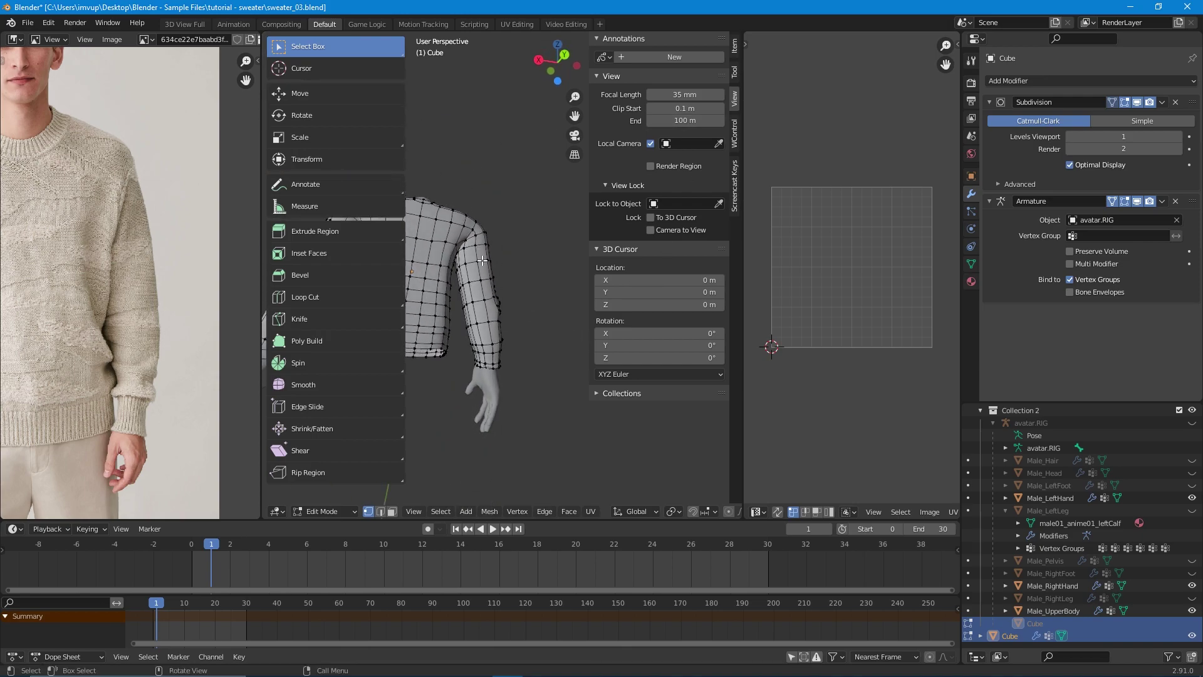
# Widen the 3D viewport over the reference image area and hide the viewport's sidebar and toolbar.
pyautogui.moveTo(262, 53); pyautogui.dragTo(124, 51)
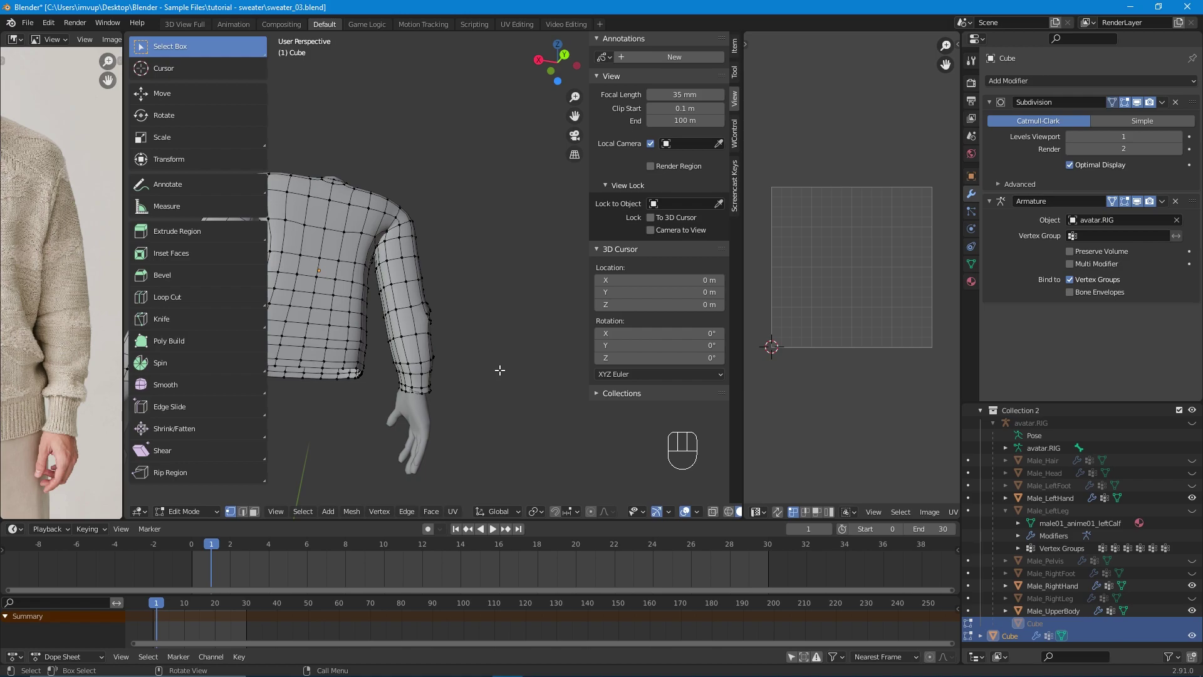
pyautogui.press('n')
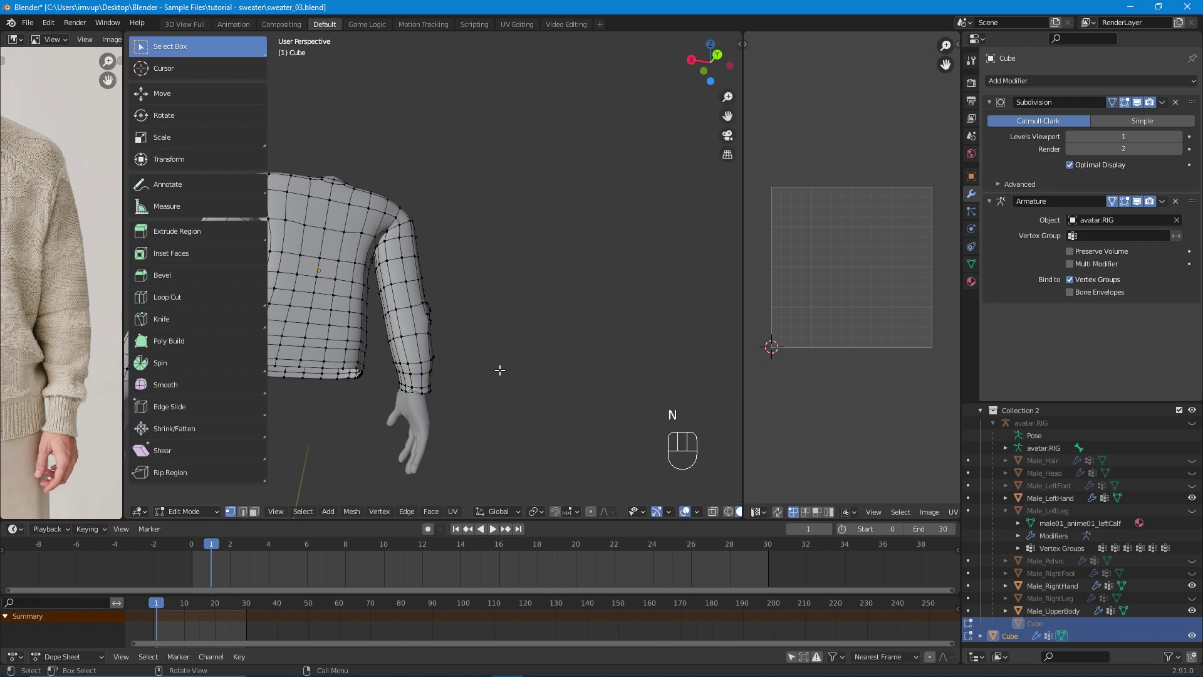
pyautogui.press('t')
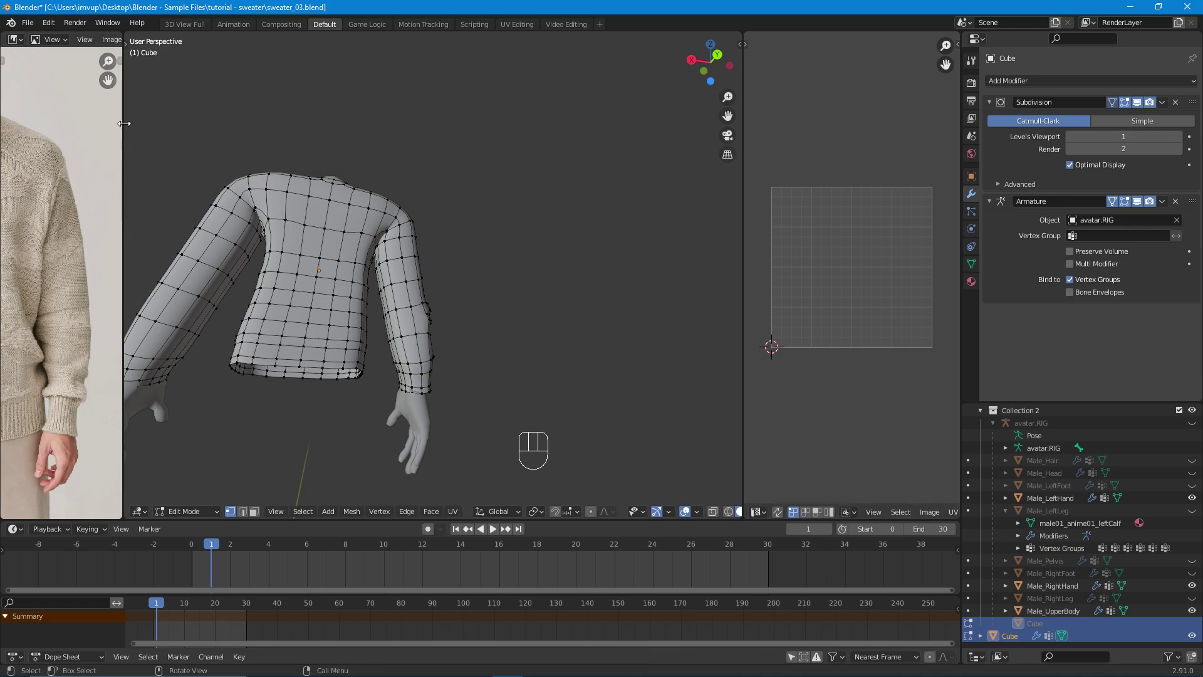
pyautogui.moveTo(264, 286); pyautogui.dragTo(486, 309, button='middle')
pyautogui.press('t')
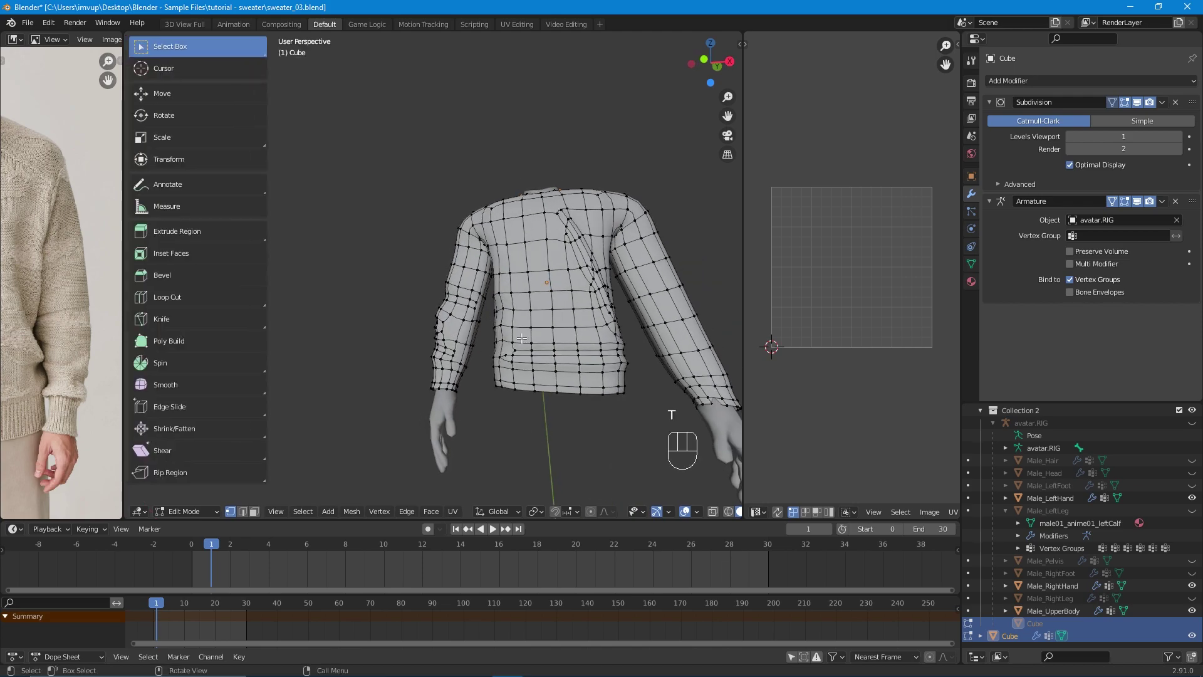
pyautogui.press('t')
pyautogui.press('t')
pyautogui.press('t')
pyautogui.press('n')
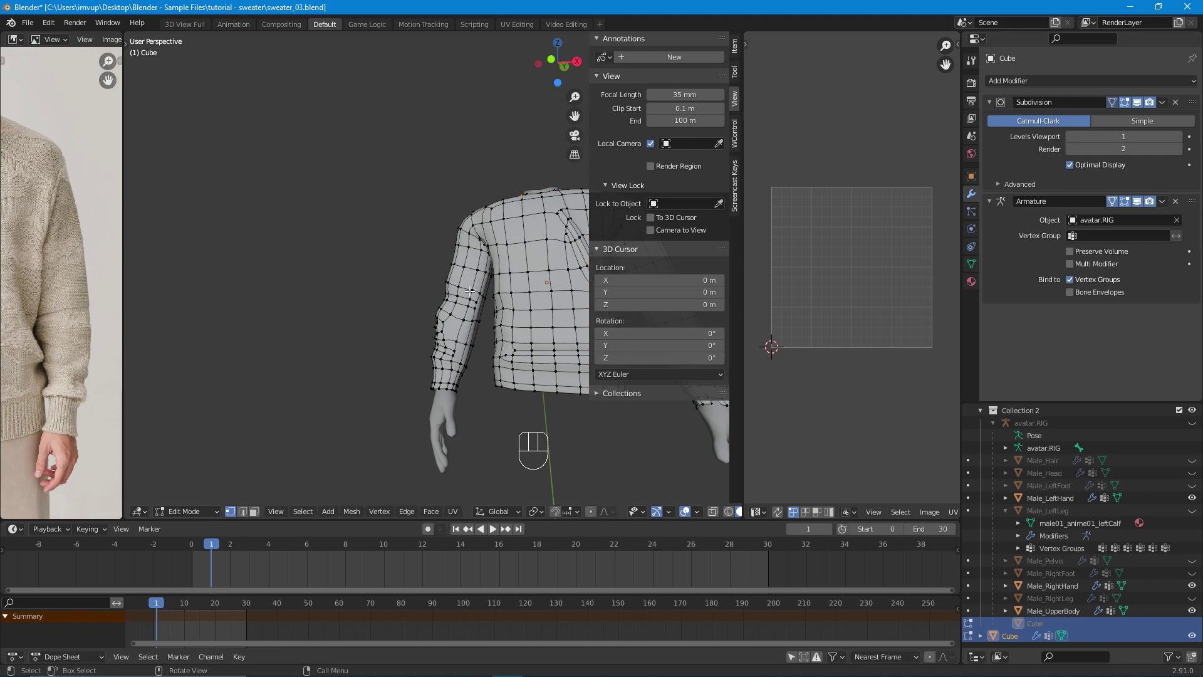
pyautogui.press('n')
pyautogui.moveTo(411, 315); pyautogui.dragTo(345, 385, button='middle')
pyautogui.scroll(5, 376, 300)
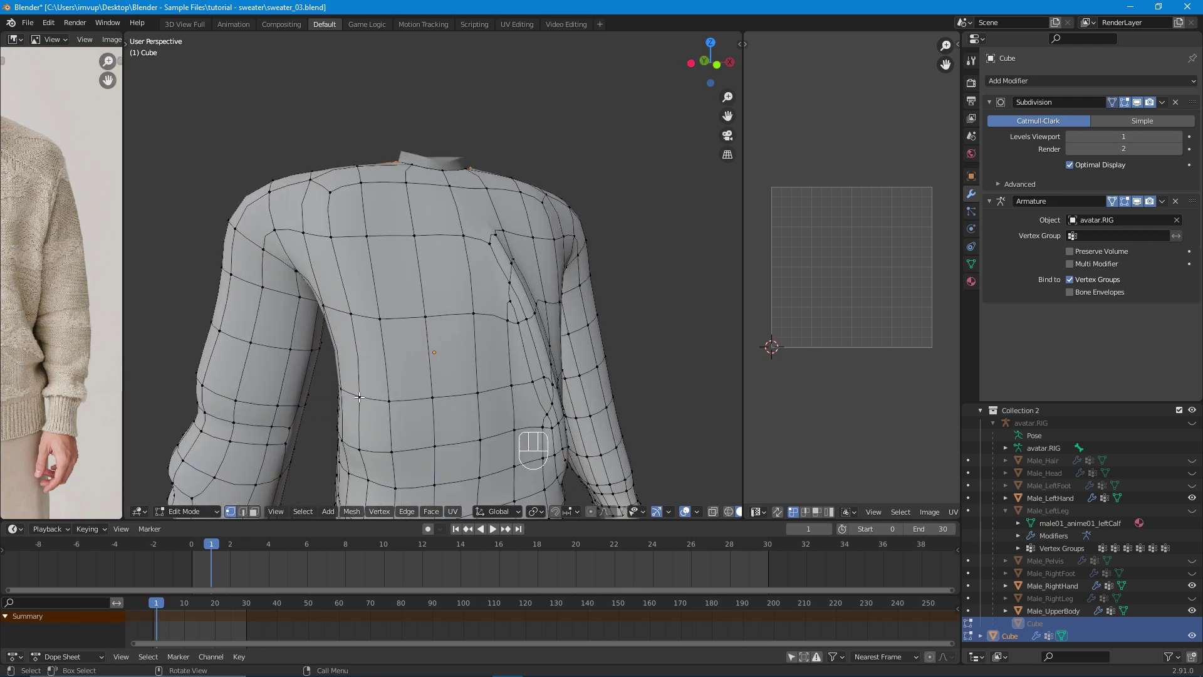
pyautogui.keyDown('shift'); pyautogui.moveTo(383, 293); pyautogui.dragTo(417, 249, button='middle'); pyautogui.keyUp('shift')
pyautogui.scroll(-2, 417, 249)
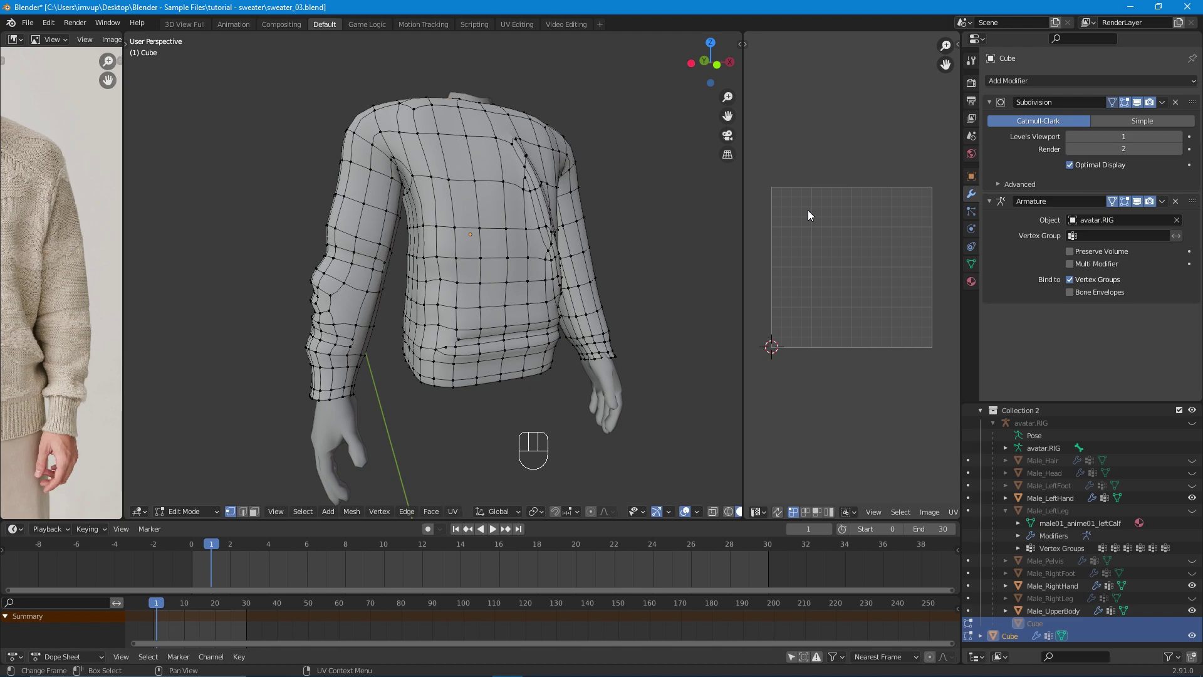
pyautogui.press('t')
pyautogui.press('n')
pyautogui.press('n')
pyautogui.press('t')
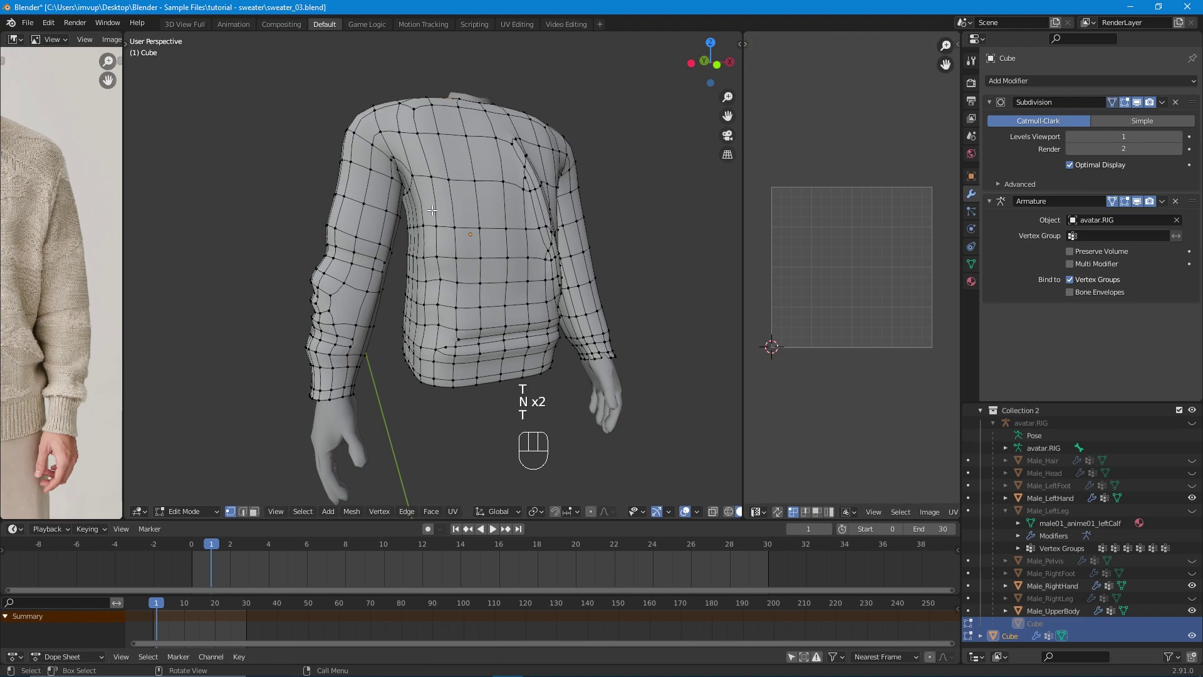
# Turn off the Armature modifier's On Cage and Edit Mode display so the sweater is edited in its rest pose.
pyautogui.moveTo(445, 276); pyautogui.dragTo(437, 295, button='middle')
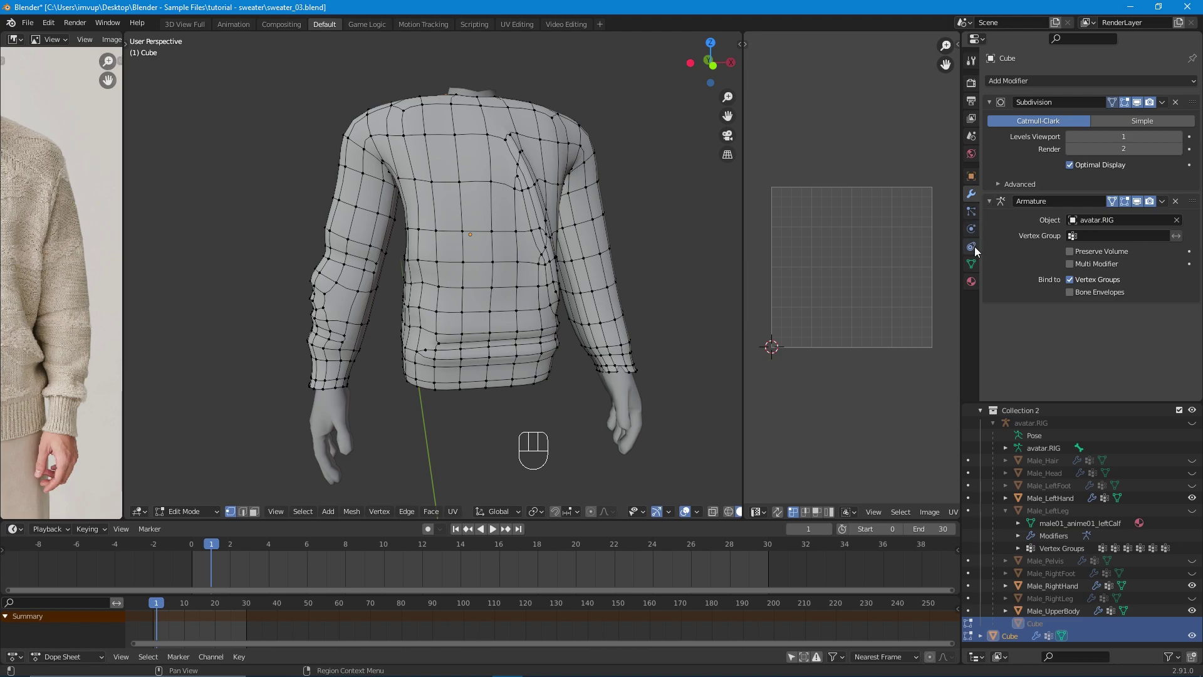
pyautogui.click(1112, 201)
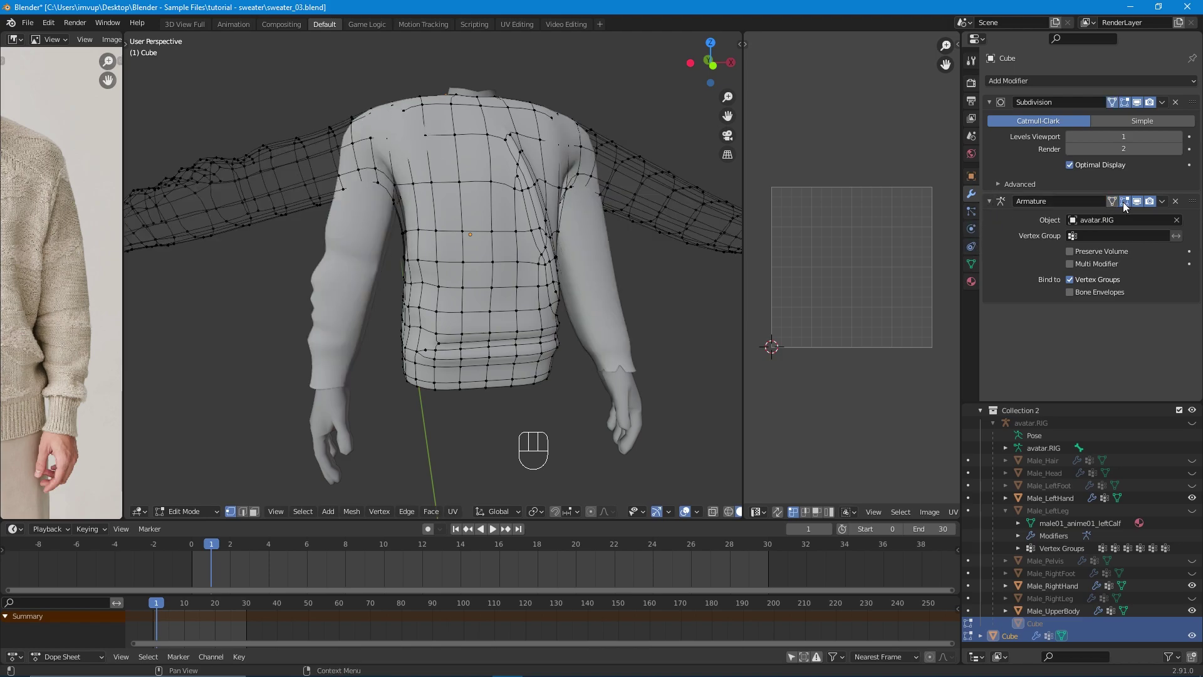
pyautogui.scroll(-3, 589, 246)
pyautogui.moveTo(589, 246); pyautogui.dragTo(632, 251, button='middle')
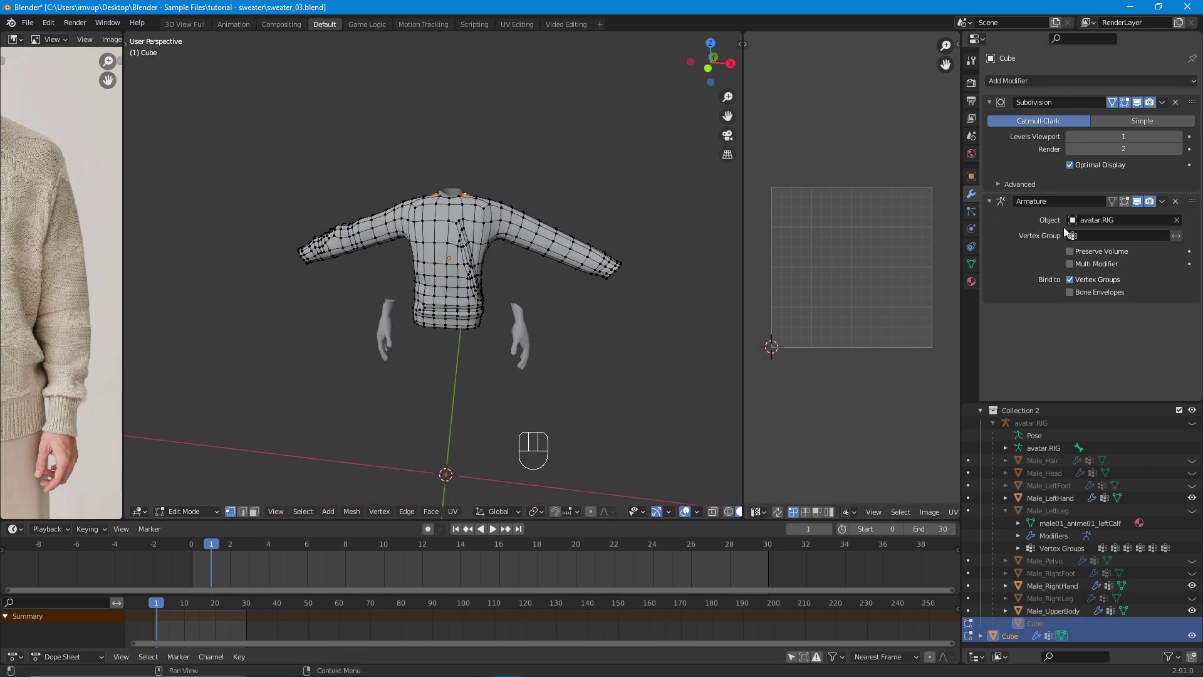
# Select the edge loop running under the wrinkled sleeve and down the sweater's side, and switch to edge selection.
pyautogui.scroll(5, 349, 328)
pyautogui.moveTo(349, 325); pyautogui.dragTo(437, 302, button='middle')
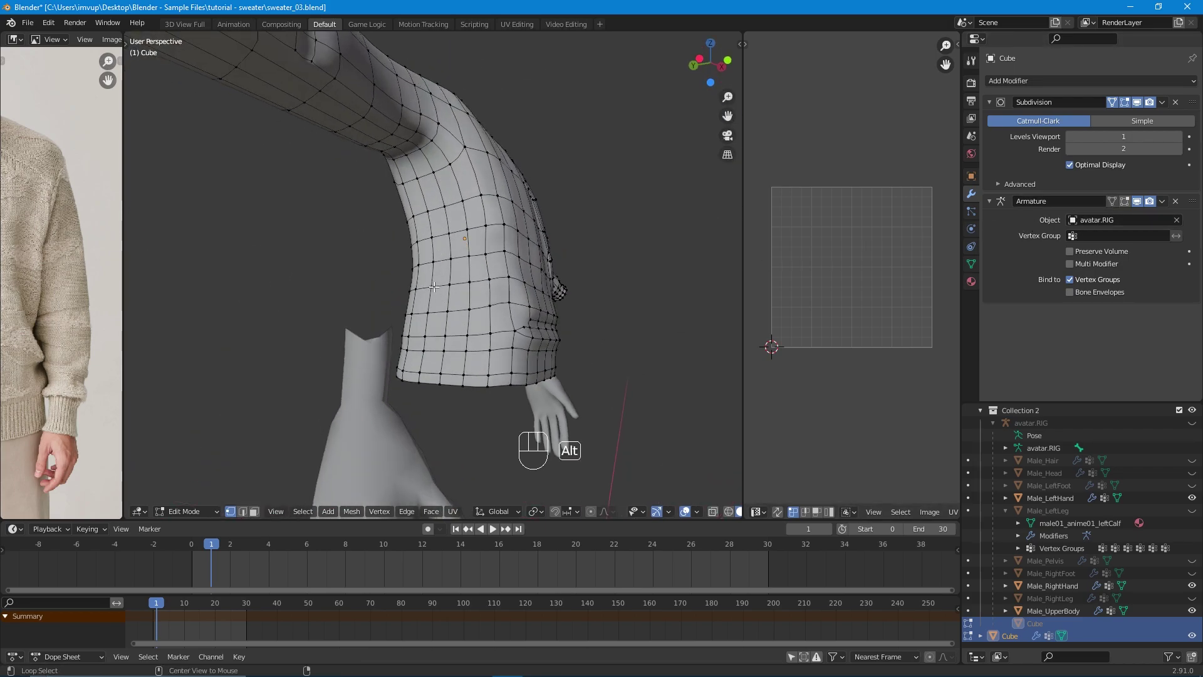
pyautogui.keyDown('alt'); pyautogui.click(429, 295); pyautogui.keyUp('alt')
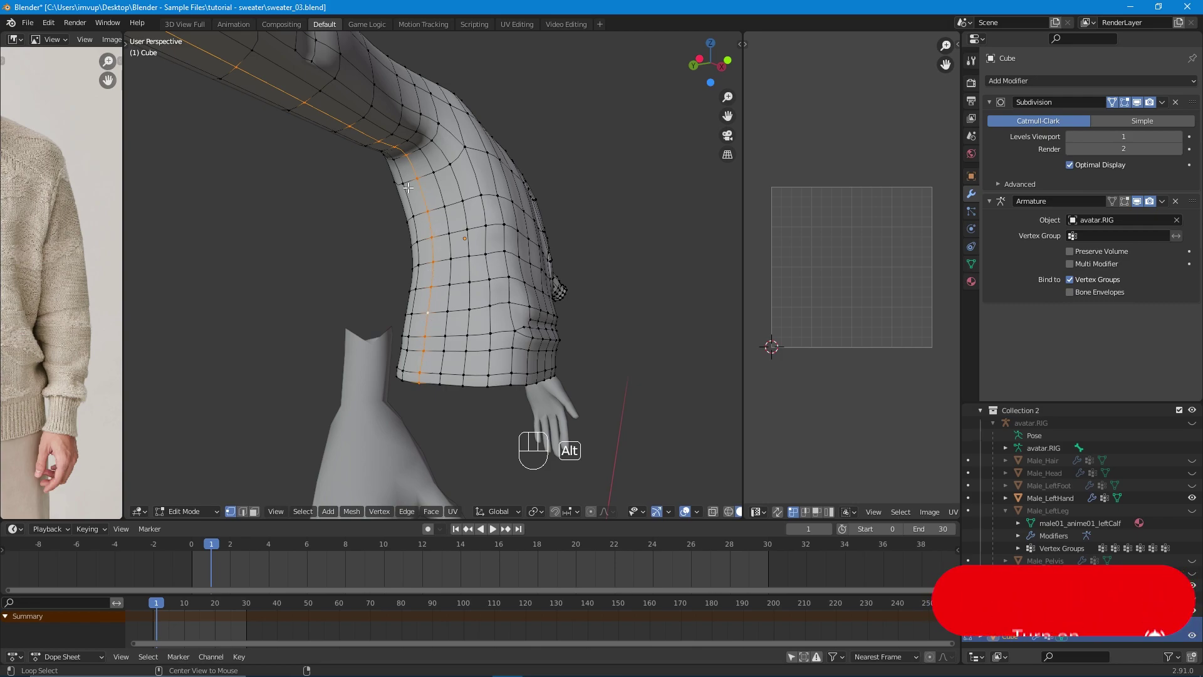
pyautogui.moveTo(410, 199); pyautogui.dragTo(381, 179, button='middle')
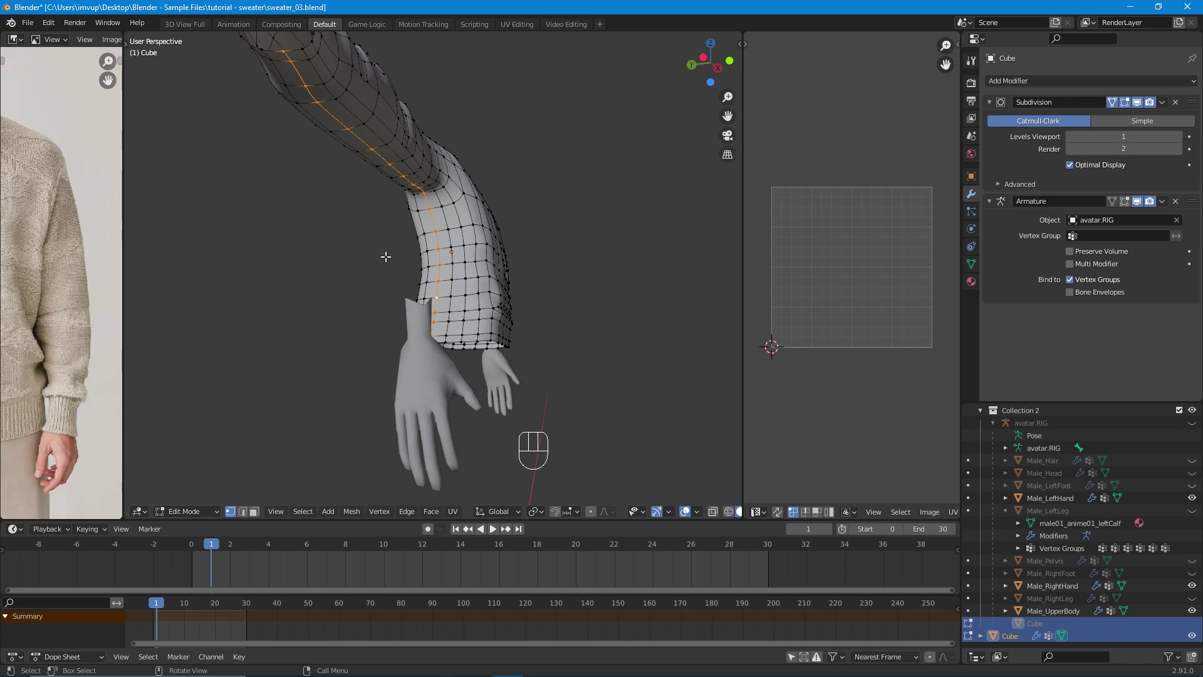
pyautogui.click(243, 511)
pyautogui.moveTo(404, 248)
pyautogui.mouseDown(button='middle')
pyautogui.moveTo(417, 250)
pyautogui.moveTo(408, 286)
pyautogui.moveTo(388, 257)
pyautogui.mouseUp(button='middle')
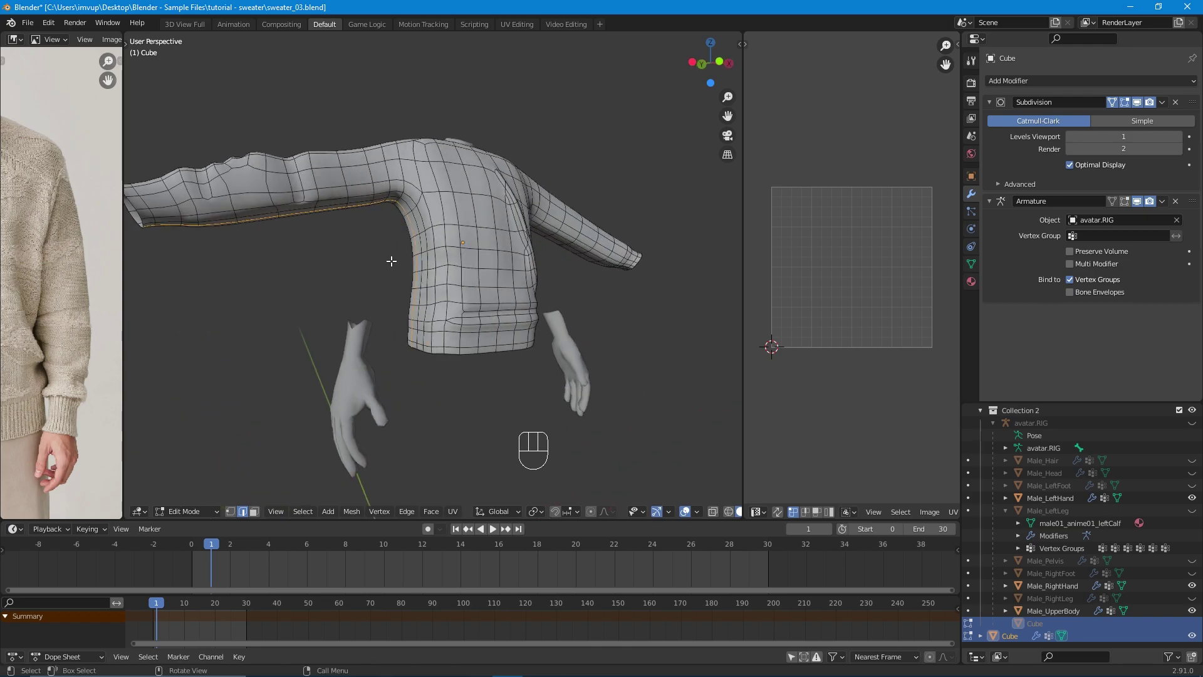
# Mark the selected underarm and side edge loop as a seam.
pyautogui.moveTo(315, 230); pyautogui.dragTo(395, 231, button='middle')
pyautogui.moveTo(178, 457); pyautogui.dragTo(300, 137, button='middle')
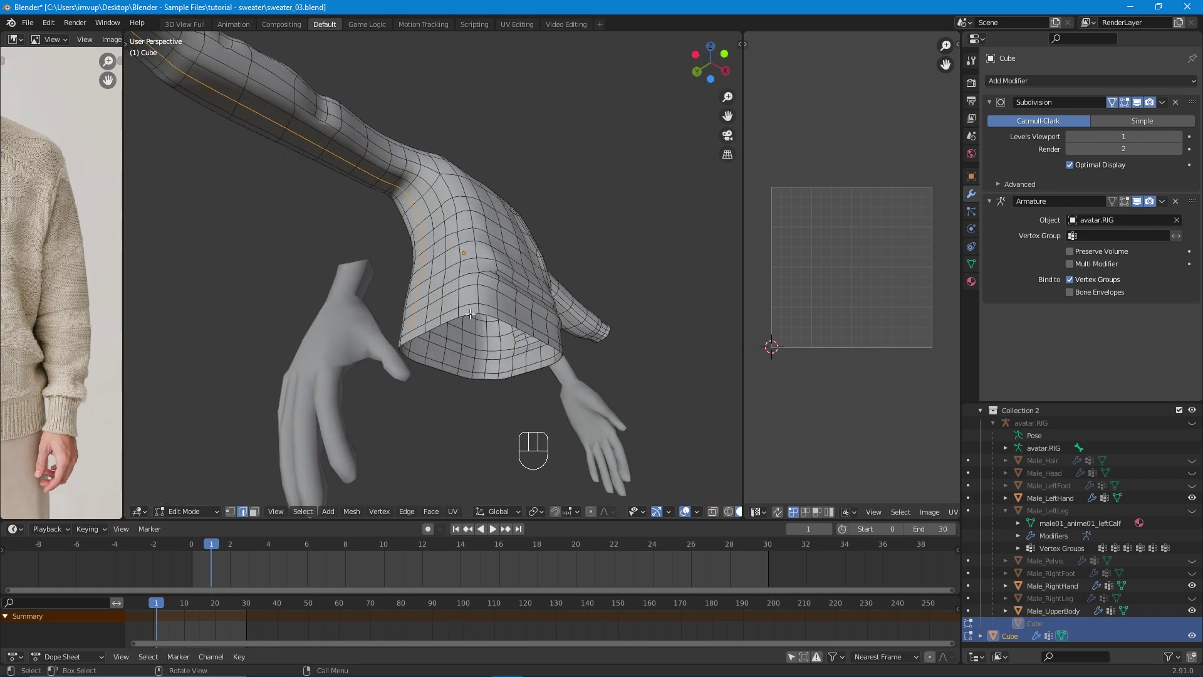
pyautogui.moveTo(471, 313); pyautogui.dragTo(391, 278, button='middle')
pyautogui.rightClick(416, 250)
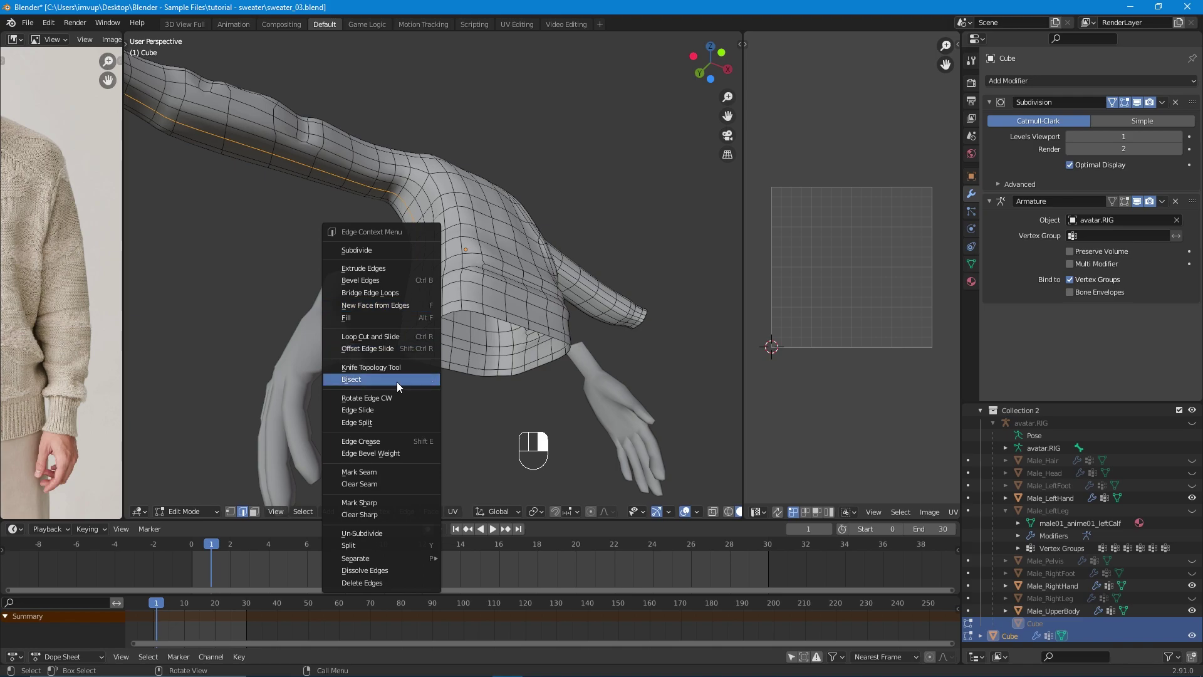
pyautogui.rightClick(253, 256)
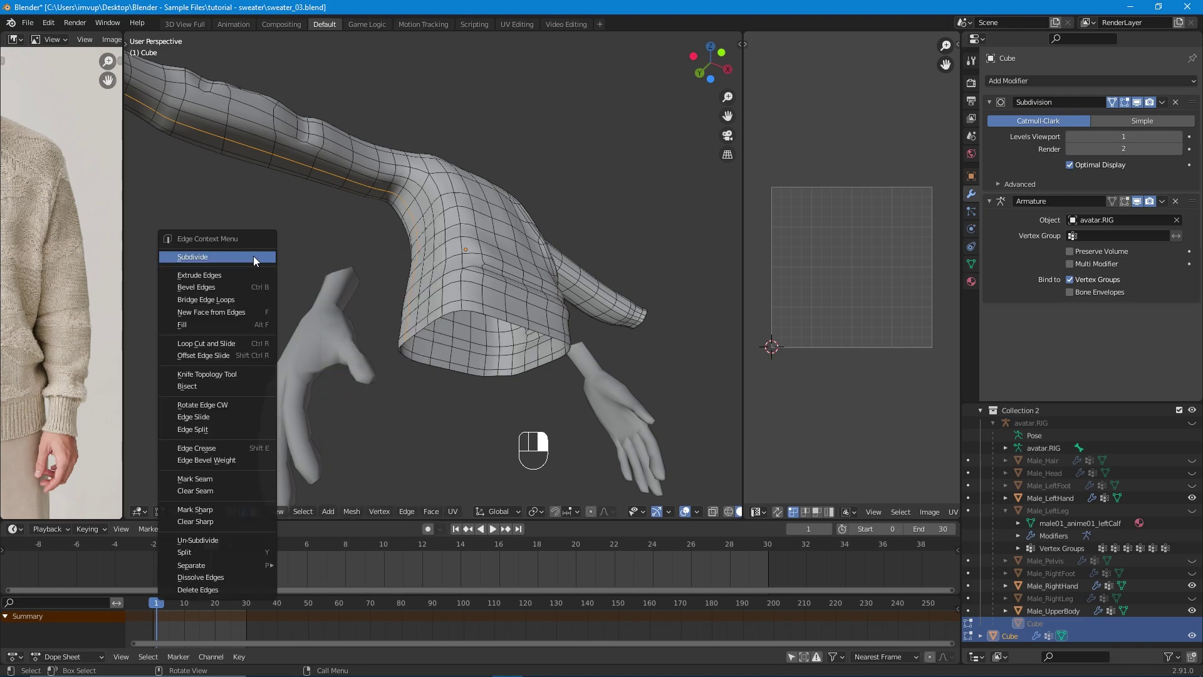
pyautogui.click(222, 479)
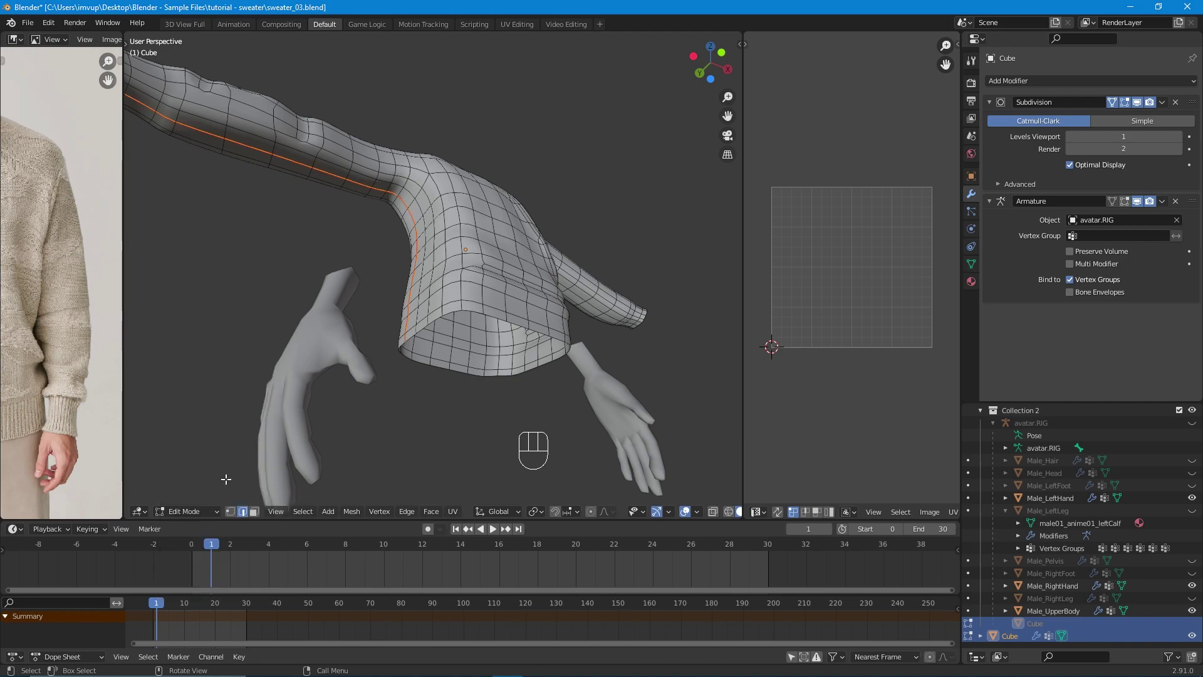
# Select the matching edge loop under the opposite sleeve and extend it edge by edge past the waist folds to the hem.
pyautogui.moveTo(389, 247); pyautogui.dragTo(271, 410, button='middle')
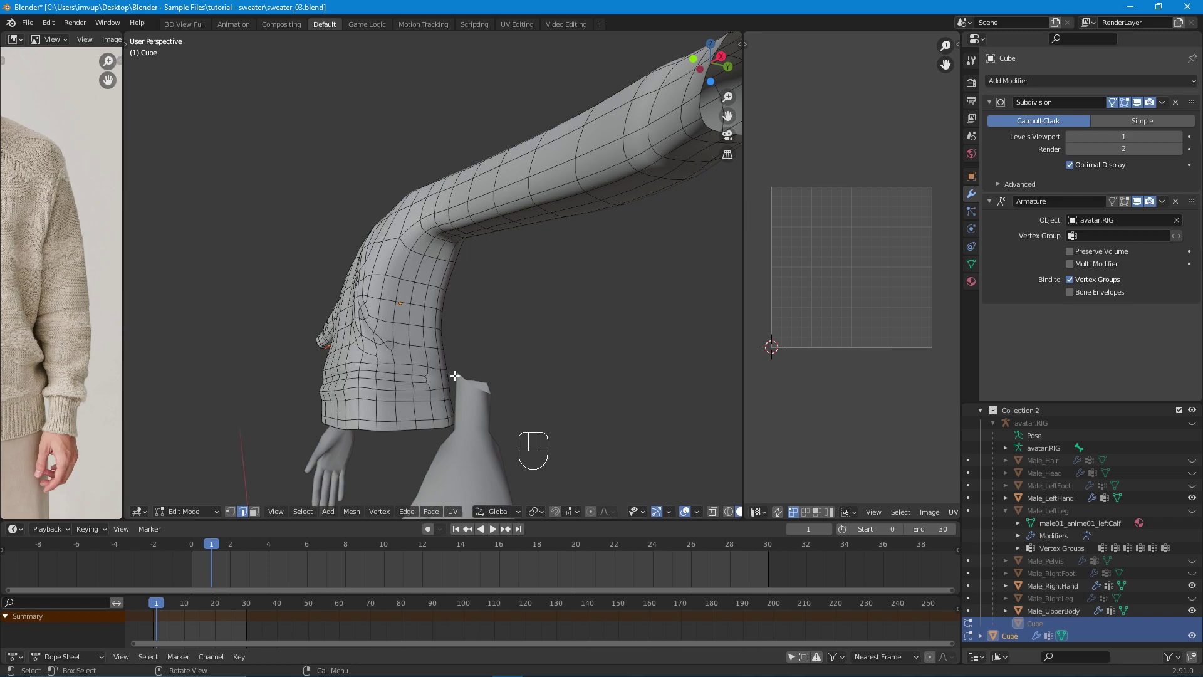
pyautogui.scroll(4, 462, 408)
pyautogui.press('alt')
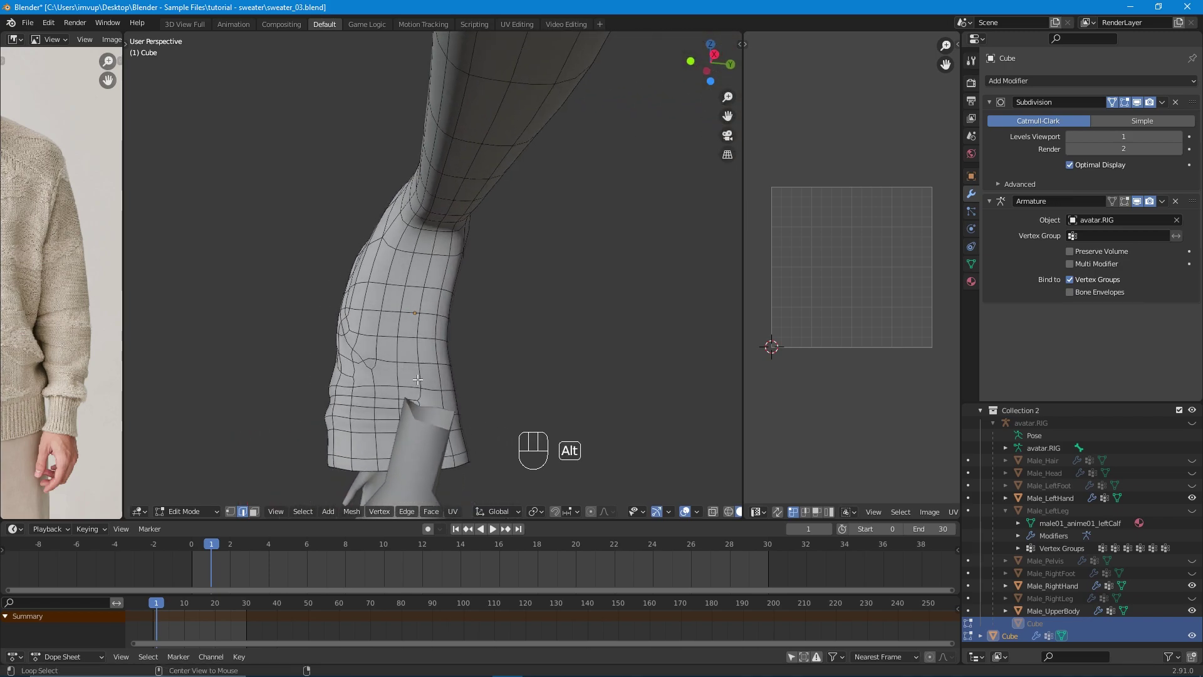
pyautogui.keyDown('alt'); pyautogui.click(418, 375); pyautogui.keyUp('alt')
pyautogui.moveTo(460, 327); pyautogui.dragTo(439, 409, button='middle')
pyautogui.scroll(3, 421, 405)
pyautogui.keyDown('shift'); pyautogui.scroll(-4, 422, 405); pyautogui.keyUp('shift')
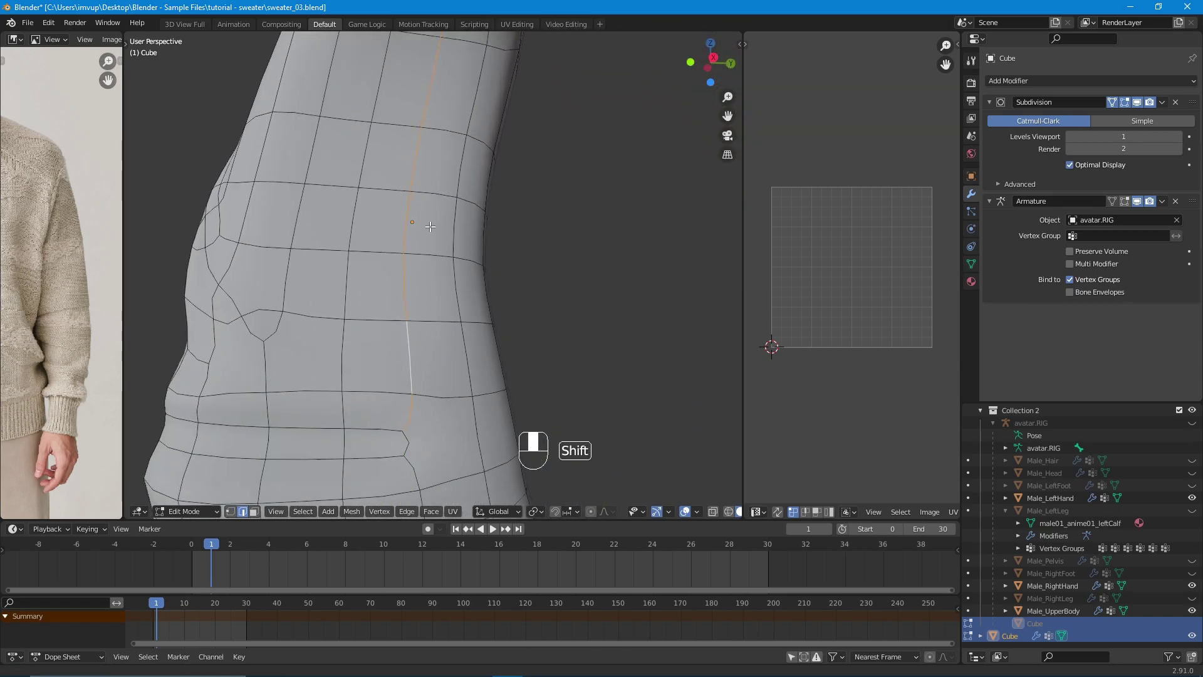
pyautogui.keyDown('shift'); pyautogui.click(409, 419); pyautogui.keyUp('shift')
pyautogui.keyDown('shift'); pyautogui.click(411, 434); pyautogui.keyUp('shift')
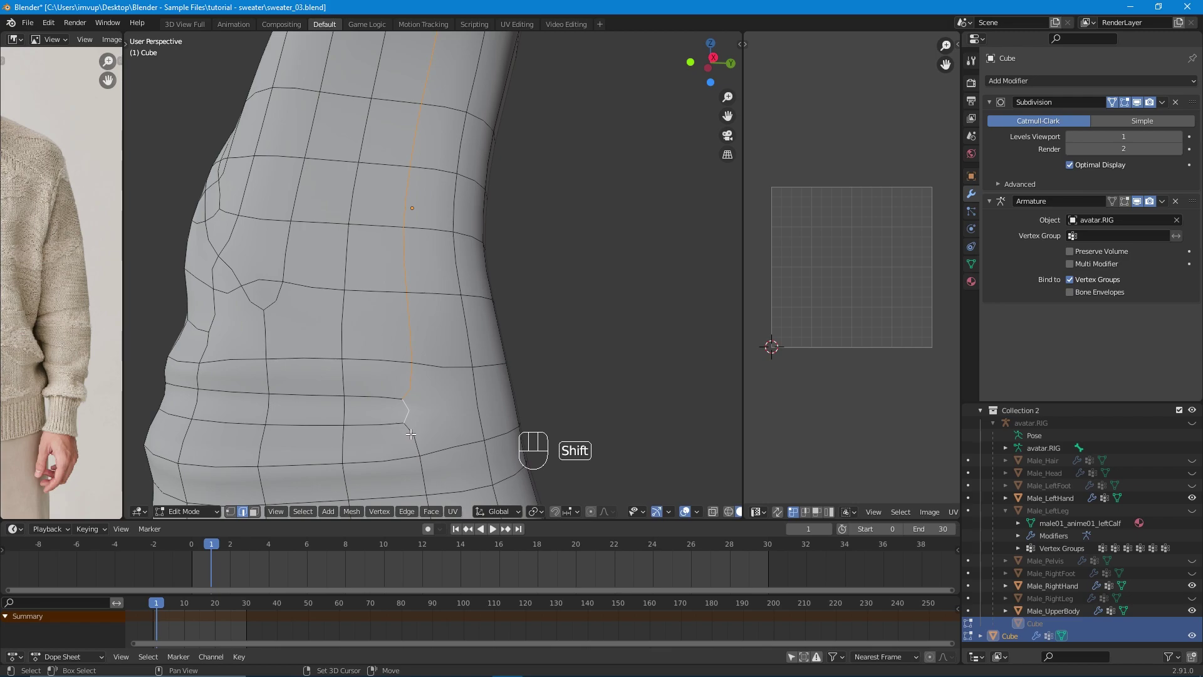
pyautogui.keyDown('shift'); pyautogui.click(420, 470); pyautogui.keyUp('shift')
pyautogui.keyDown('shift'); pyautogui.scroll(-3, 437, 412); pyautogui.keyUp('shift')
pyautogui.keyDown('shift'); pyautogui.click(437, 412); pyautogui.keyUp('shift')
pyautogui.moveTo(436, 412); pyautogui.dragTo(350, 335, button='middle')
pyautogui.scroll(-3, 428, 405)
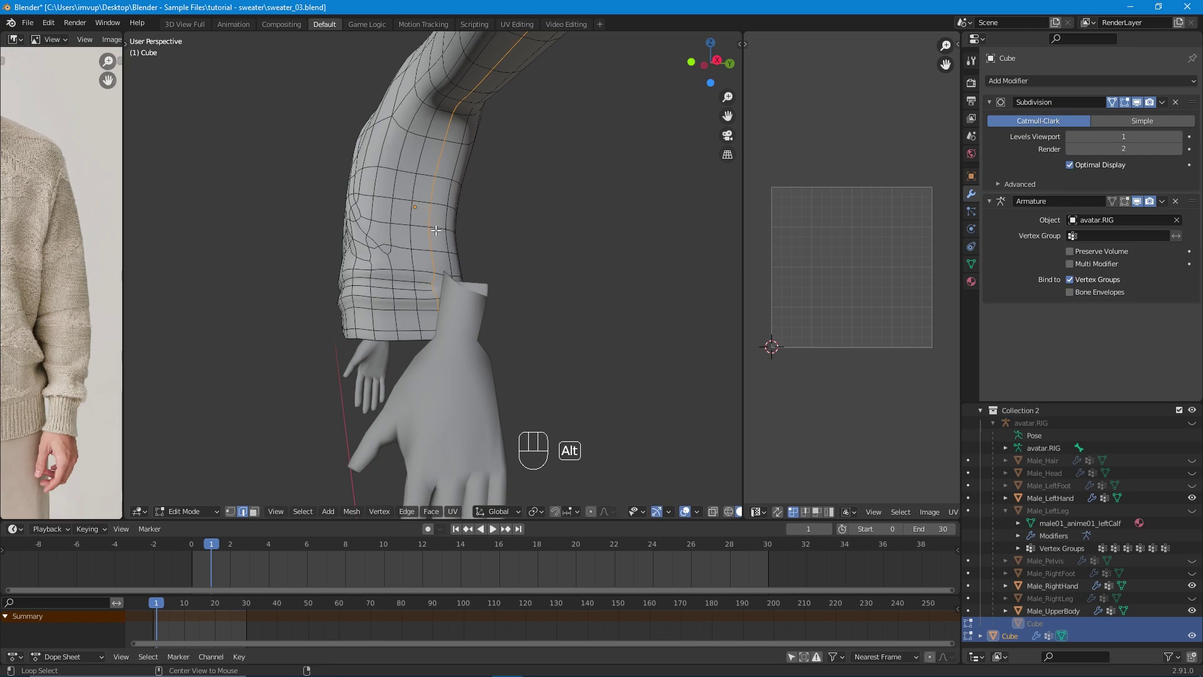
# Mark the opposite sleeve's underarm and side edges as a seam.
pyautogui.moveTo(434, 231); pyautogui.dragTo(556, 174, button='middle')
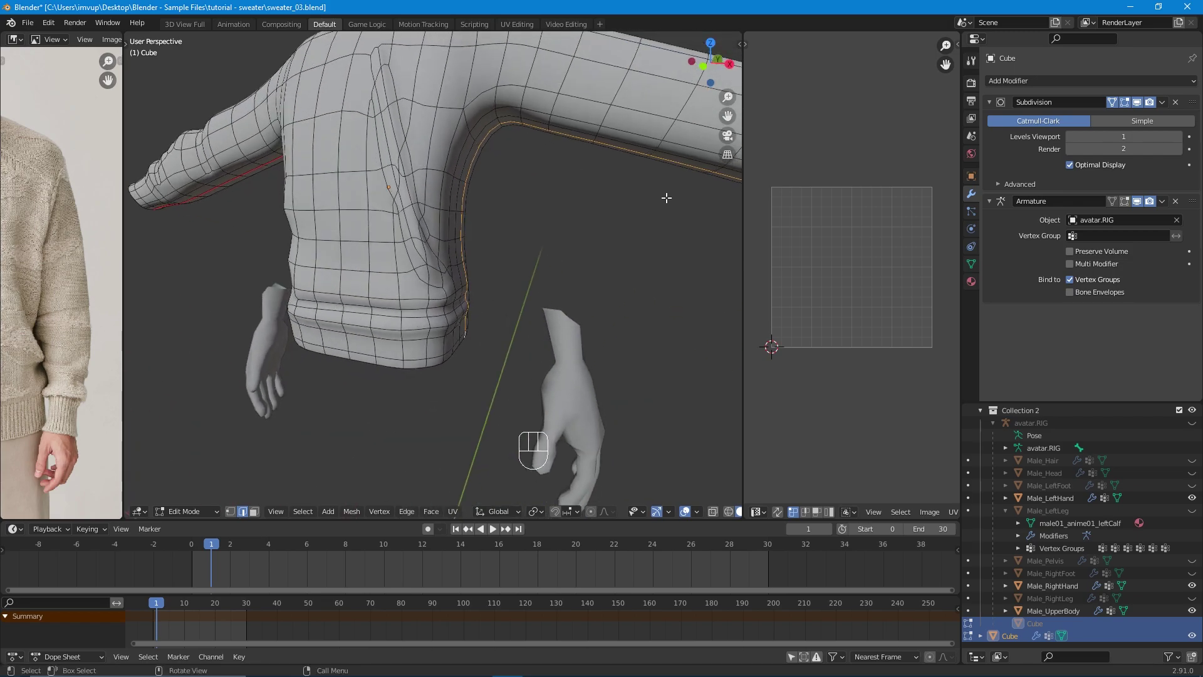
pyautogui.rightClick(525, 259)
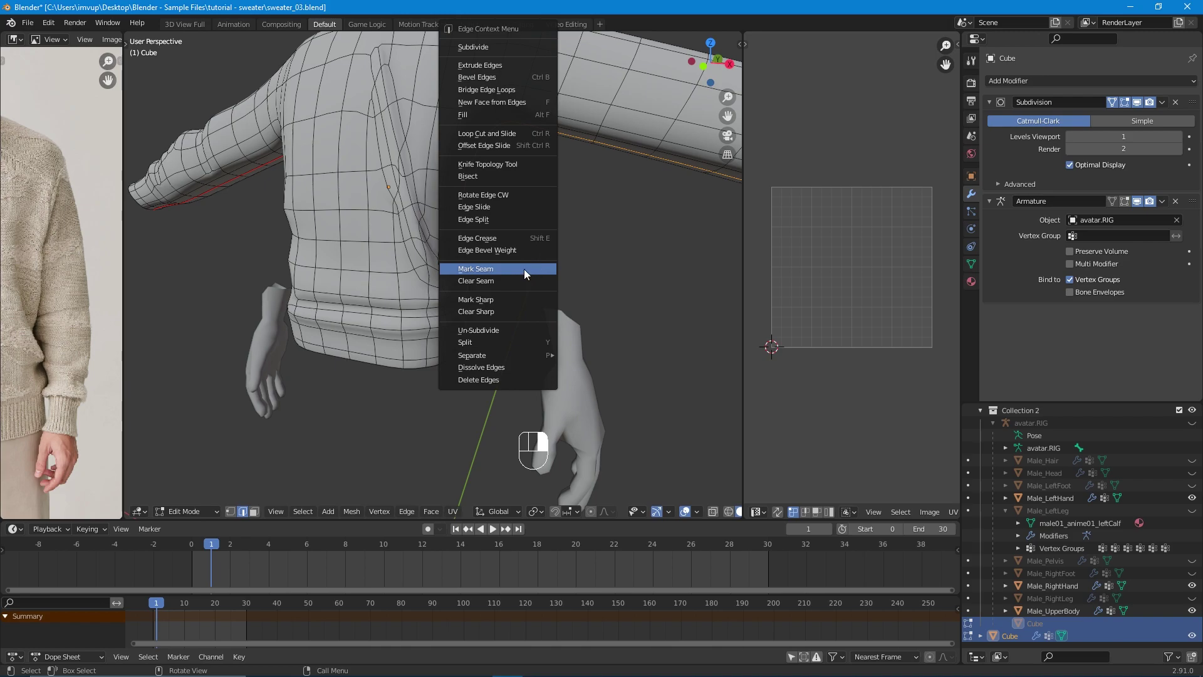
pyautogui.click(523, 269)
# Select the edge loops around both armholes and mark them as seams.
pyautogui.moveTo(532, 183); pyautogui.dragTo(407, 317, button='middle')
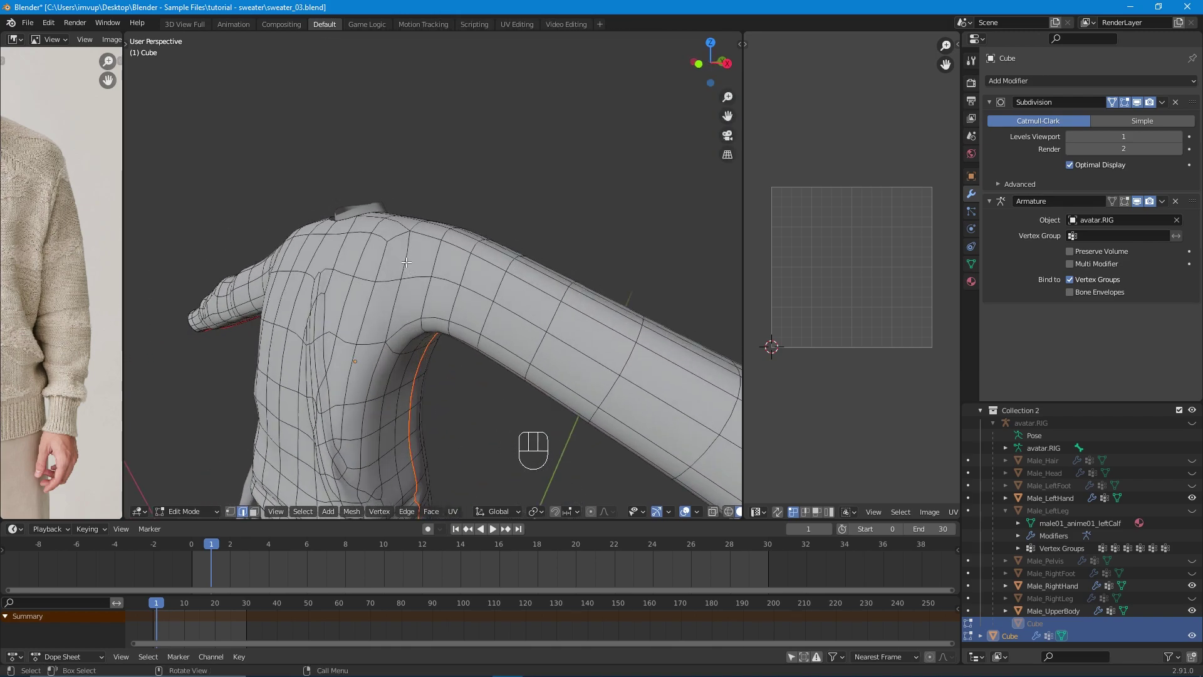
pyautogui.keyDown('alt'); pyautogui.click(406, 352); pyautogui.keyUp('alt')
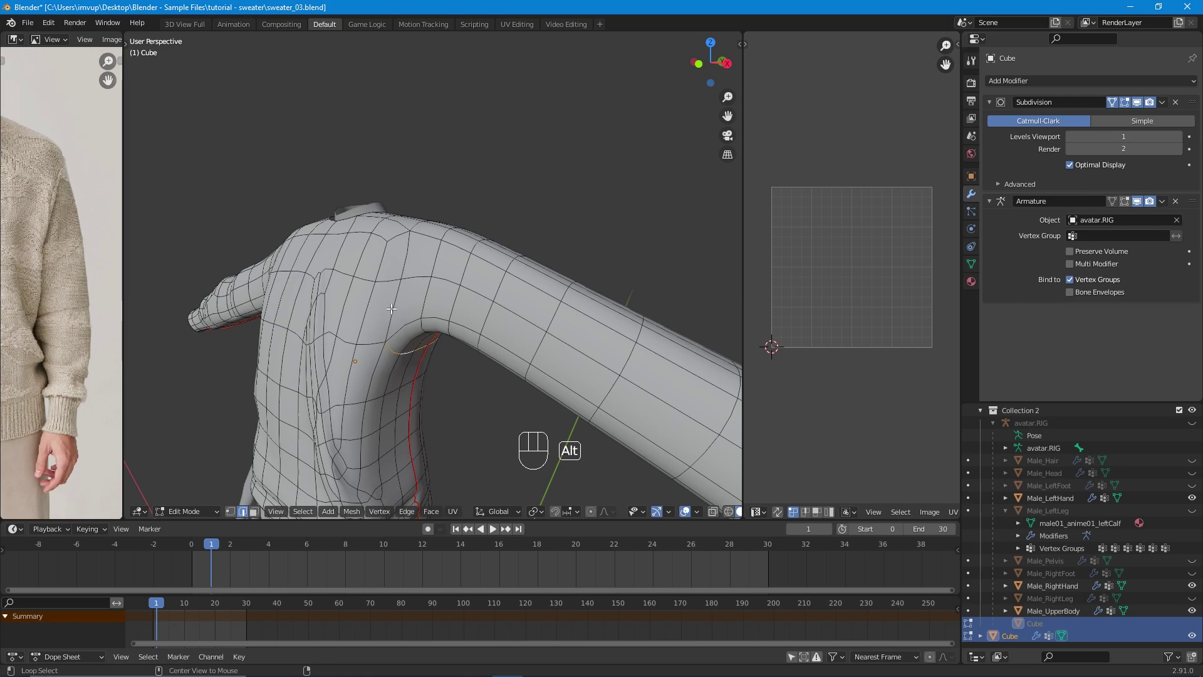
pyautogui.moveTo(391, 309); pyautogui.dragTo(463, 298, button='middle')
pyautogui.keyDown('alt'); pyautogui.keyDown('shift'); pyautogui.click(408, 293); pyautogui.keyUp('shift'); pyautogui.keyUp('alt')
pyautogui.keyDown('alt'); pyautogui.keyDown('shift'); pyautogui.click(470, 308); pyautogui.keyUp('shift'); pyautogui.keyUp('alt')
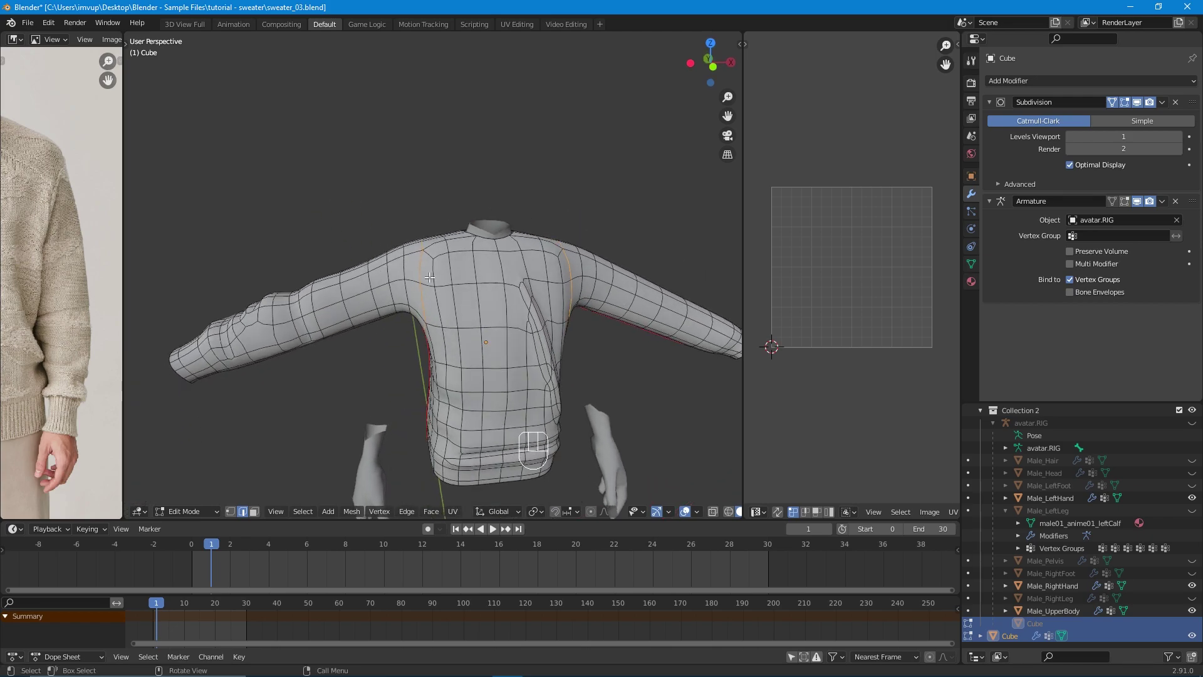
pyautogui.rightClick(465, 300)
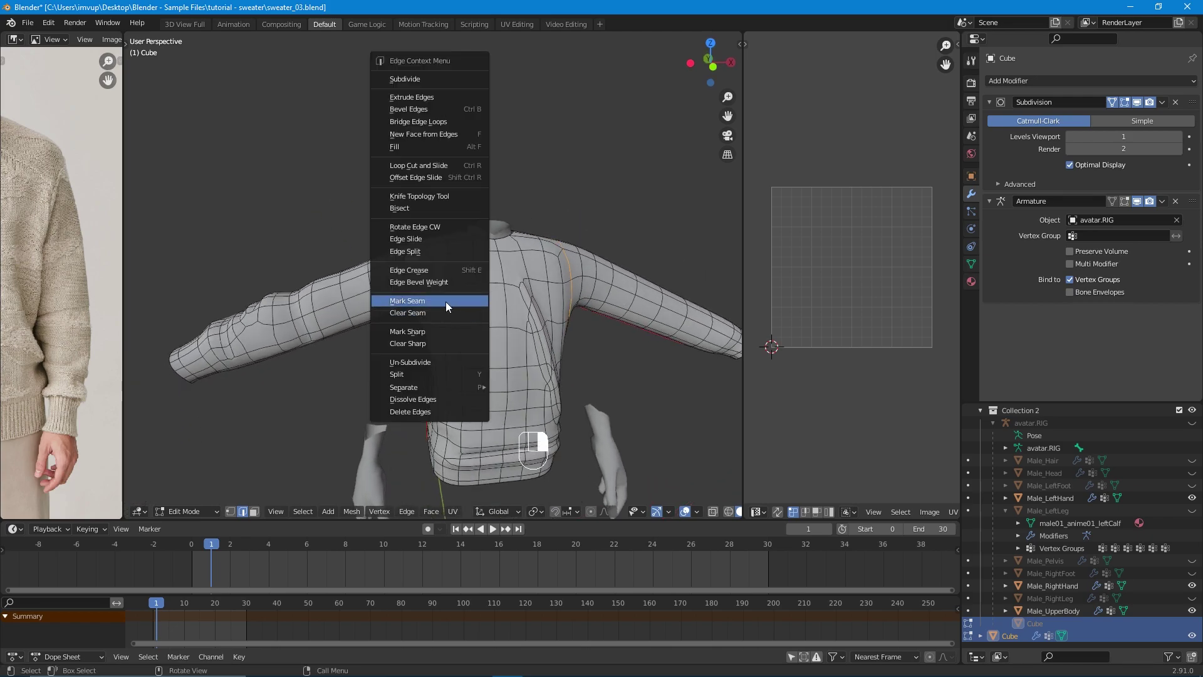
pyautogui.click(445, 302)
# Select the edges along the top of one shoulder, from the armhole seam to the neckline.
pyautogui.moveTo(445, 302); pyautogui.dragTo(509, 317, button='middle')
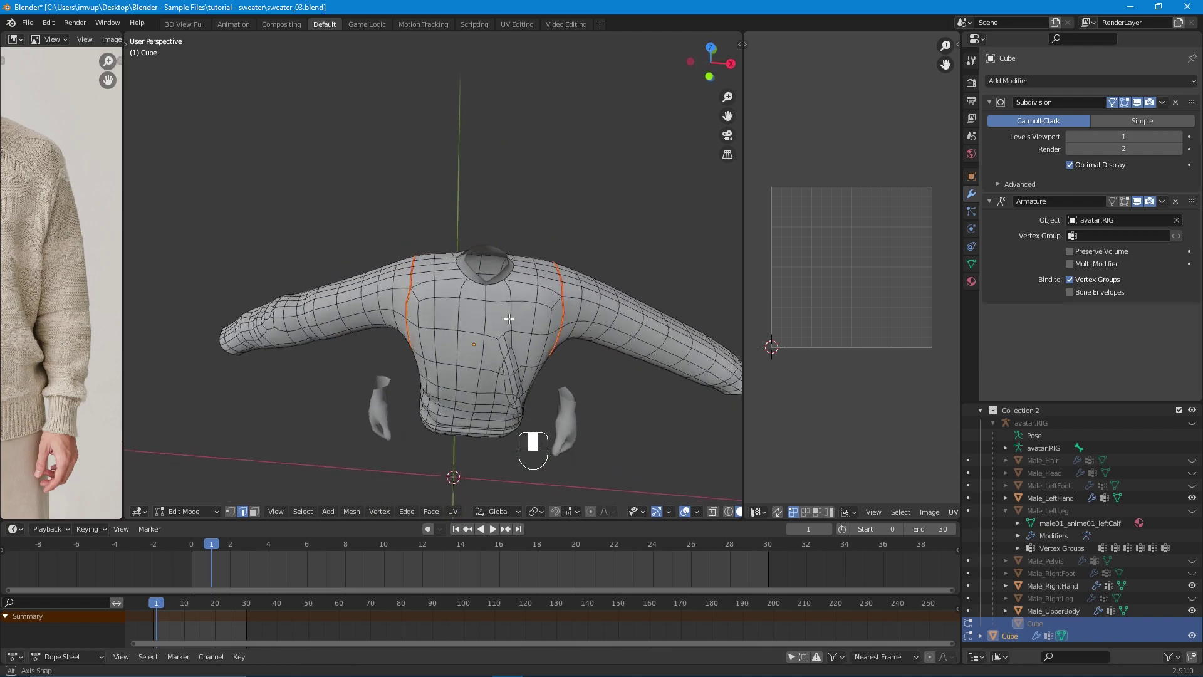
pyautogui.scroll(4, 254, 310)
pyautogui.scroll(-1, 253, 310)
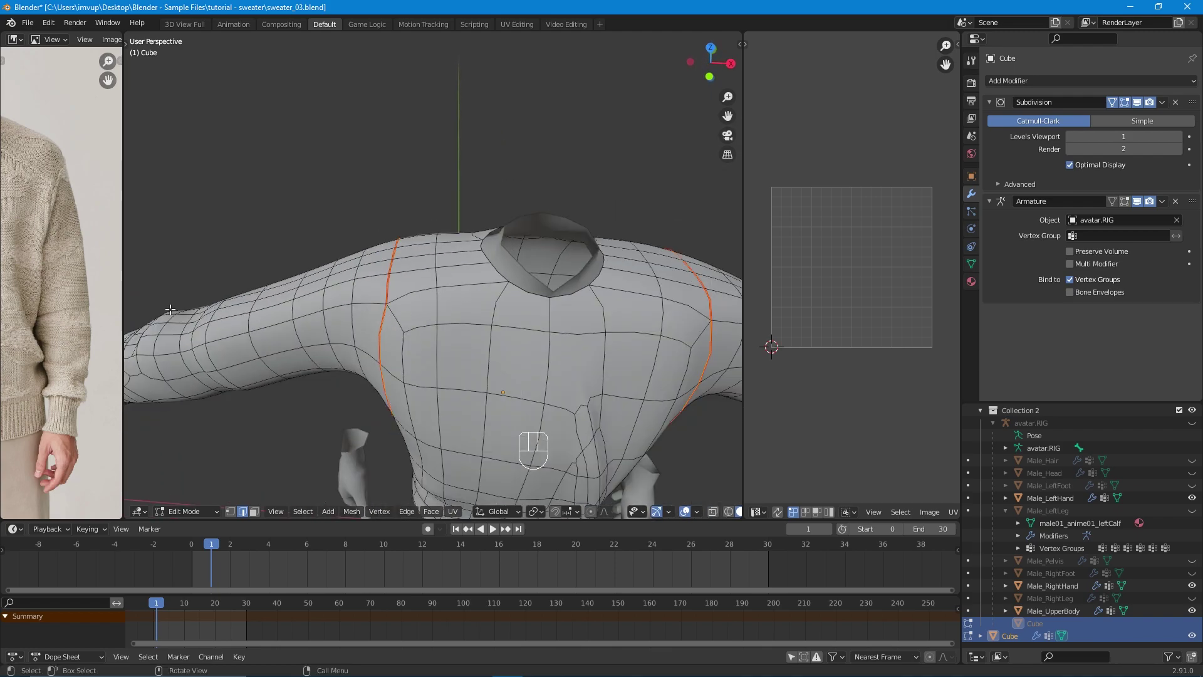
pyautogui.scroll(-2, 170, 309)
pyautogui.moveTo(169, 309); pyautogui.dragTo(480, 277, button='middle')
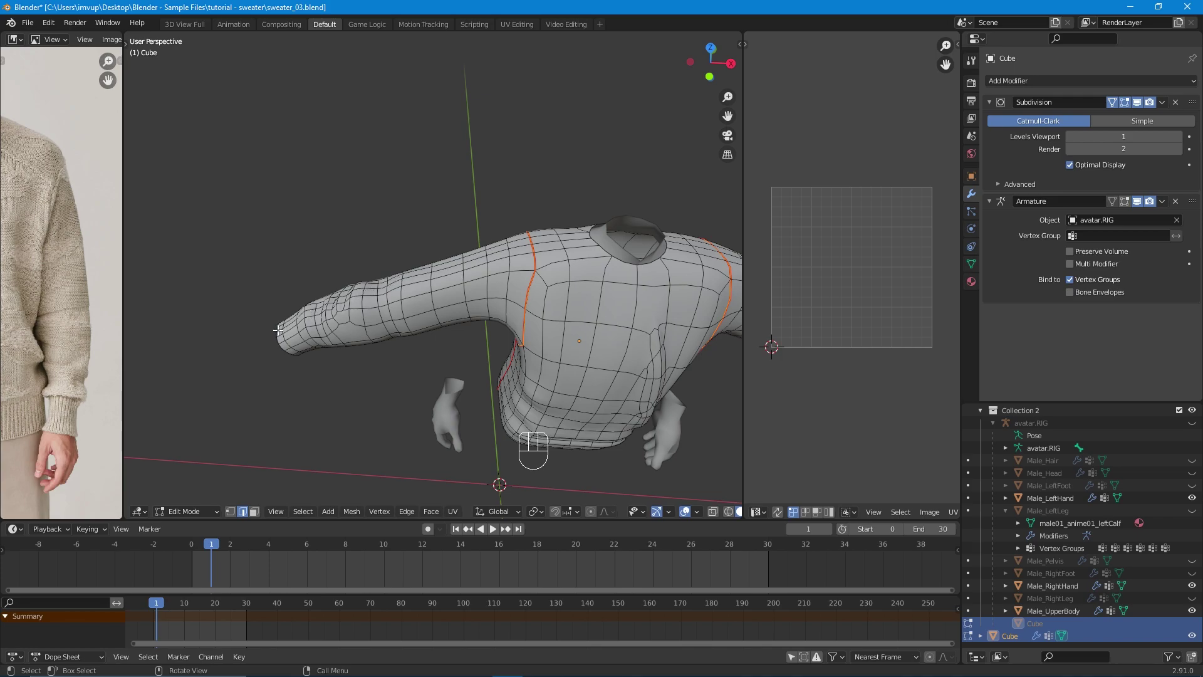
pyautogui.click(582, 240)
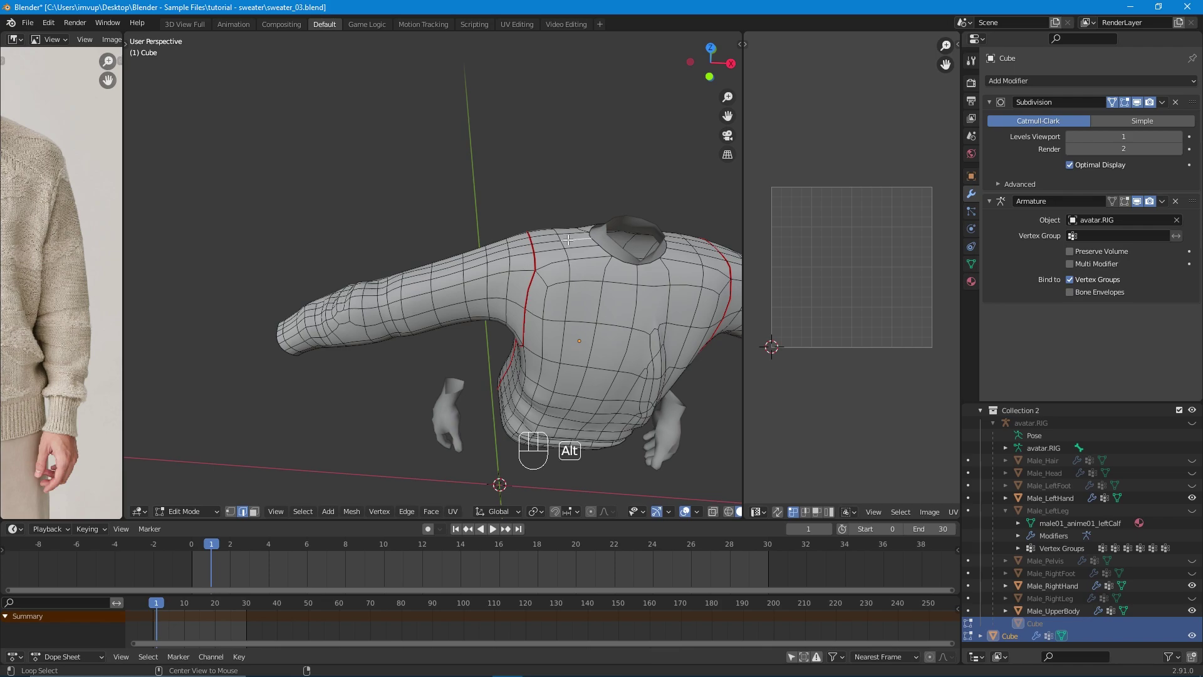
pyautogui.keyDown('alt'); pyautogui.click(570, 240); pyautogui.keyUp('alt')
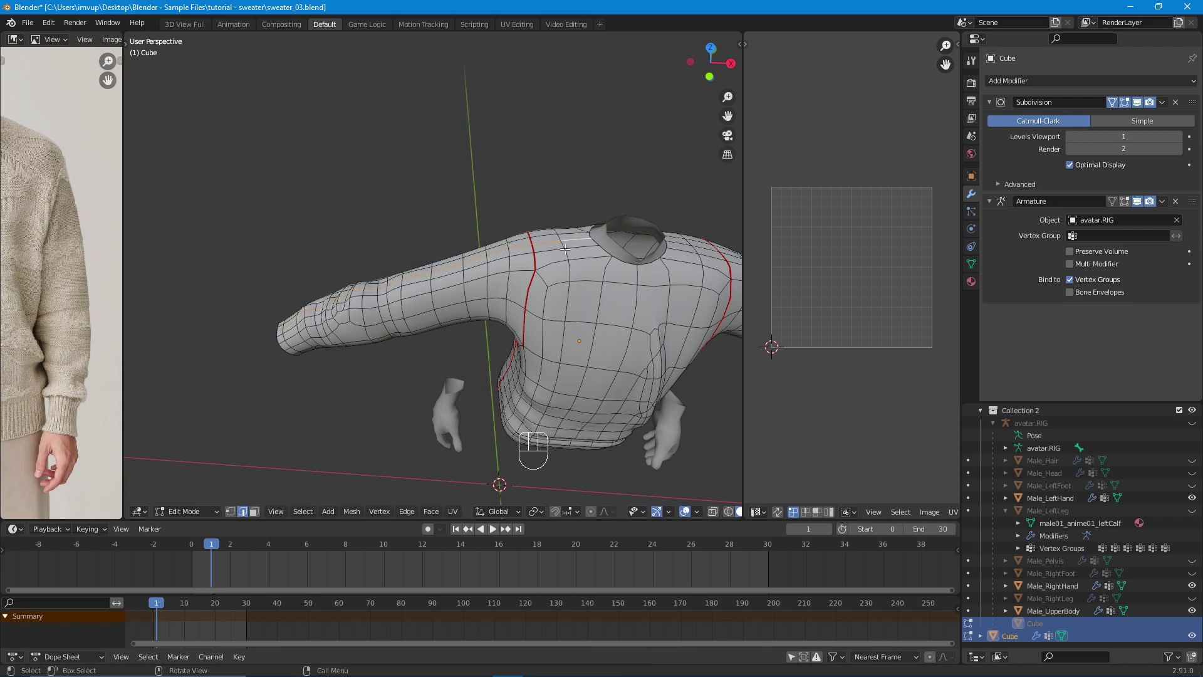
pyautogui.scroll(4, 581, 263)
pyautogui.keyDown('shift'); pyautogui.moveTo(582, 263); pyautogui.dragTo(479, 375, button='middle'); pyautogui.keyUp('shift')
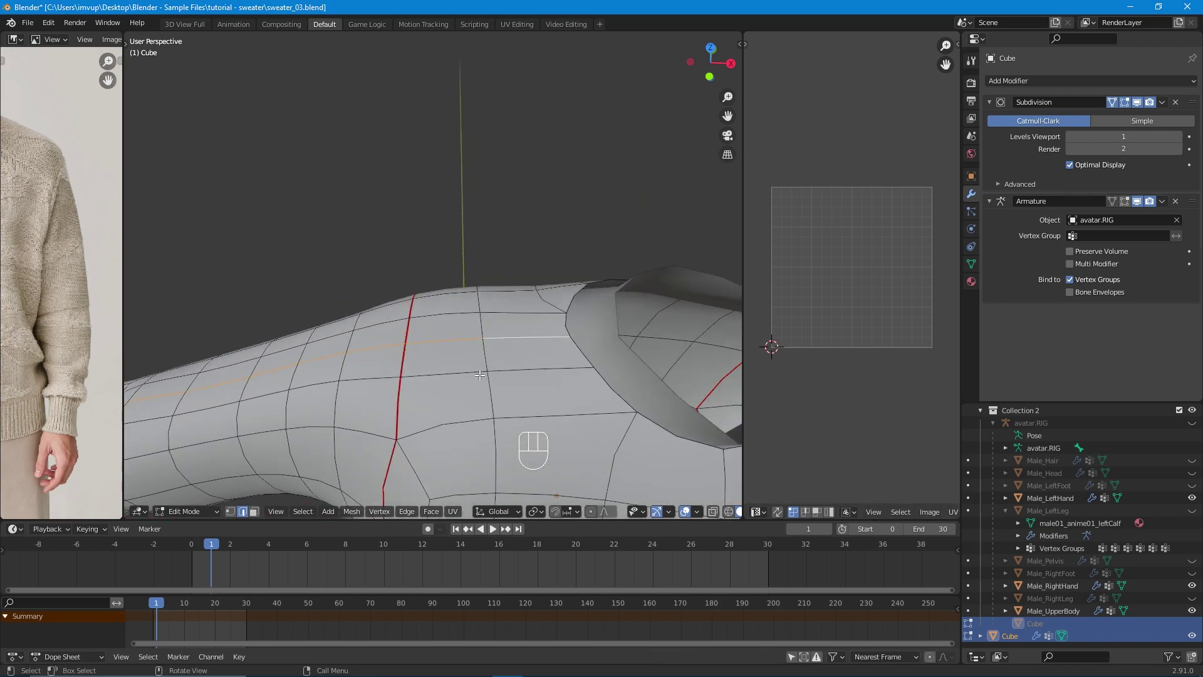
pyautogui.click(462, 344)
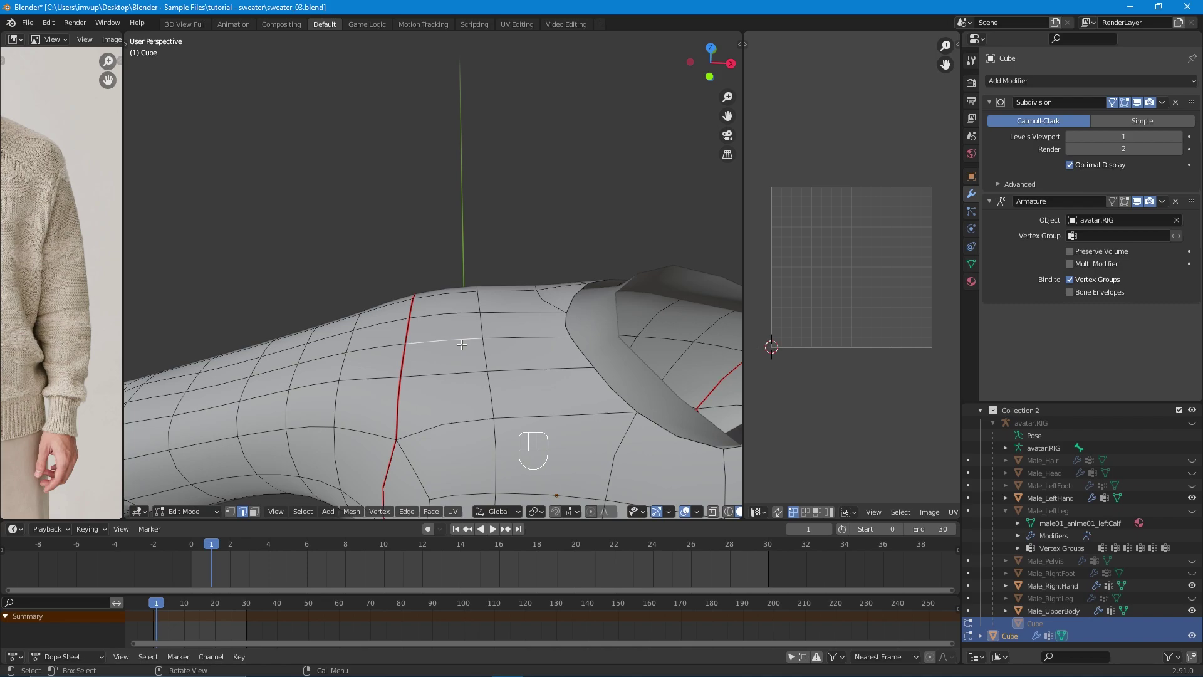
pyautogui.keyDown('shift'); pyautogui.click(524, 342); pyautogui.keyUp('shift')
# Add the matching edges on the opposite shoulder to the selection and mark both shoulder lines as seams.
pyautogui.scroll(-5, 527, 343)
pyautogui.keyDown('shift'); pyautogui.moveTo(526, 343); pyautogui.dragTo(338, 294, button='middle'); pyautogui.keyUp('shift')
pyautogui.scroll(-5, 315, 290)
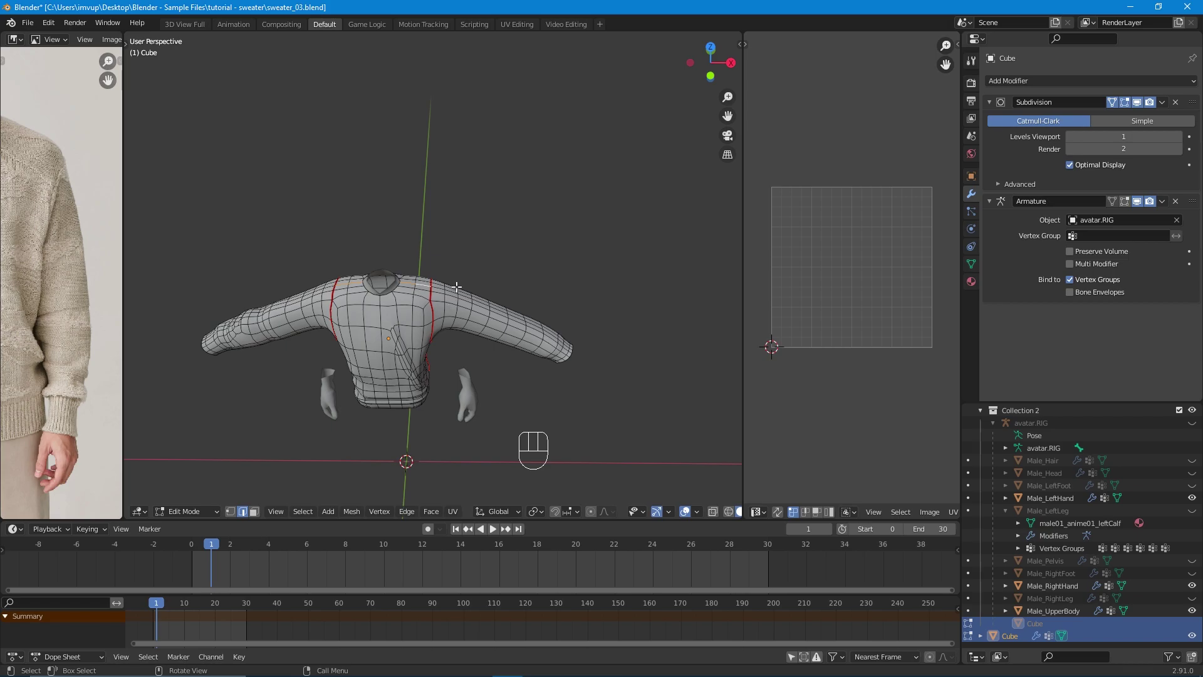
pyautogui.scroll(3, 451, 283)
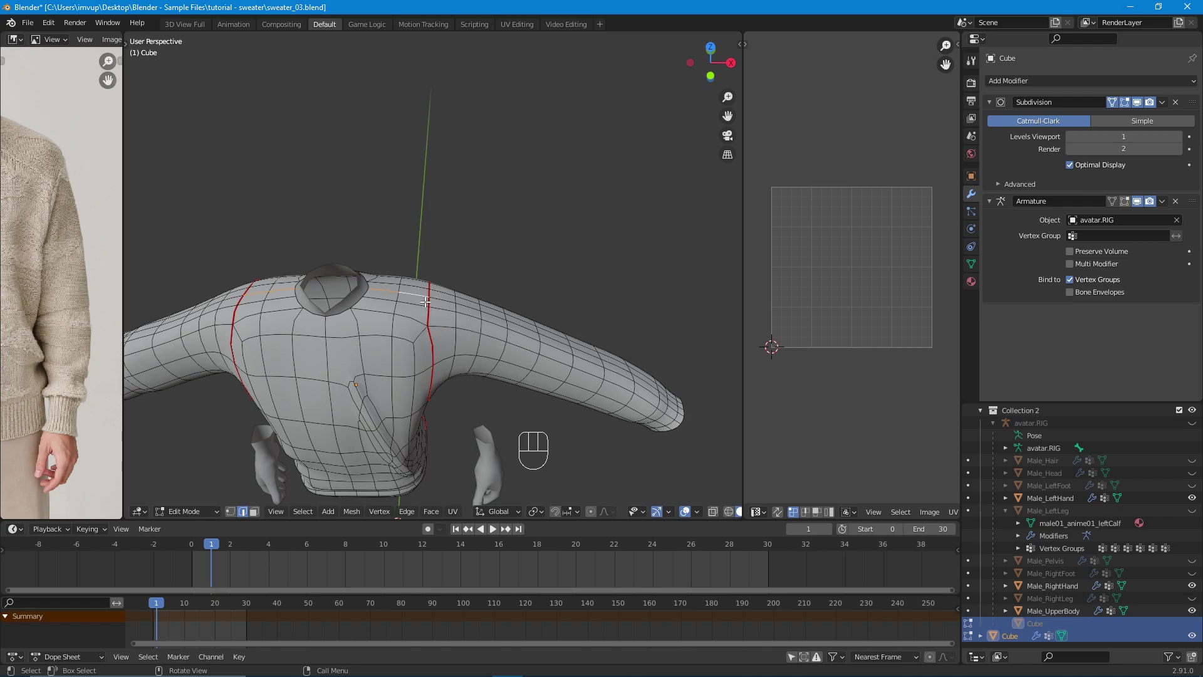
pyautogui.rightClick(404, 299)
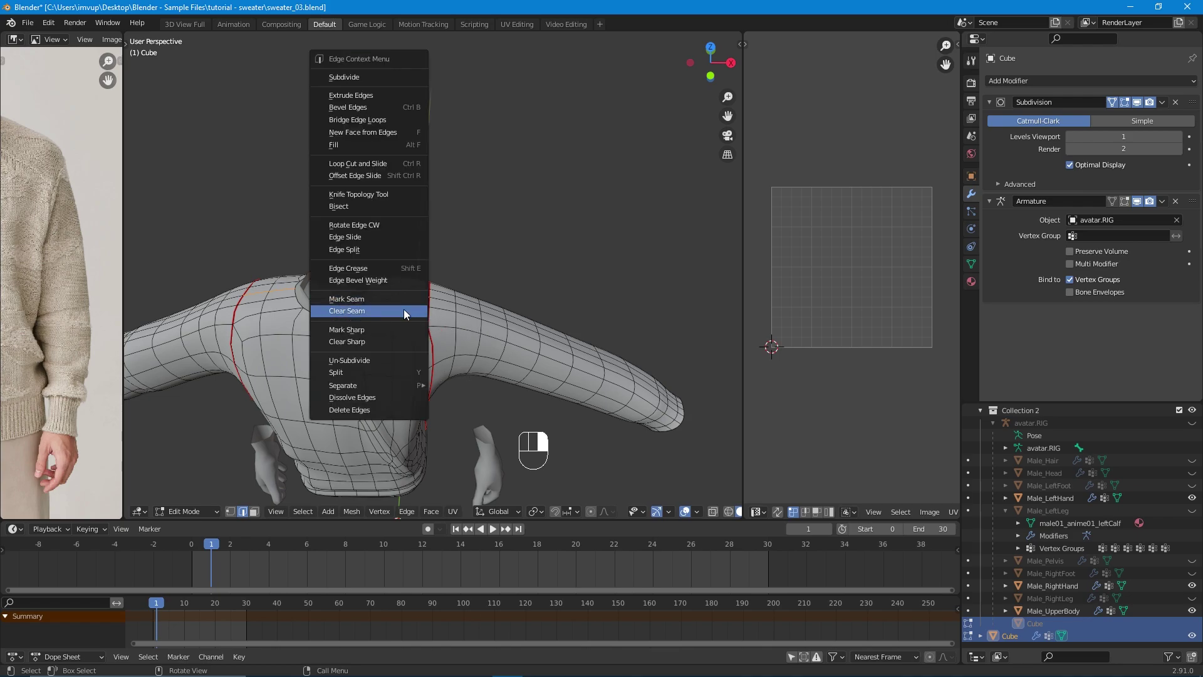
pyautogui.click(405, 299)
# Select the edge loops around both sleeve cuffs and mark them as seams.
pyautogui.moveTo(405, 301); pyautogui.dragTo(413, 229, button='middle')
pyautogui.moveTo(314, 296); pyautogui.dragTo(506, 423, button='middle')
pyautogui.scroll(6, 460, 250)
pyautogui.scroll(2, 457, 247)
pyautogui.scroll(-3, 489, 351)
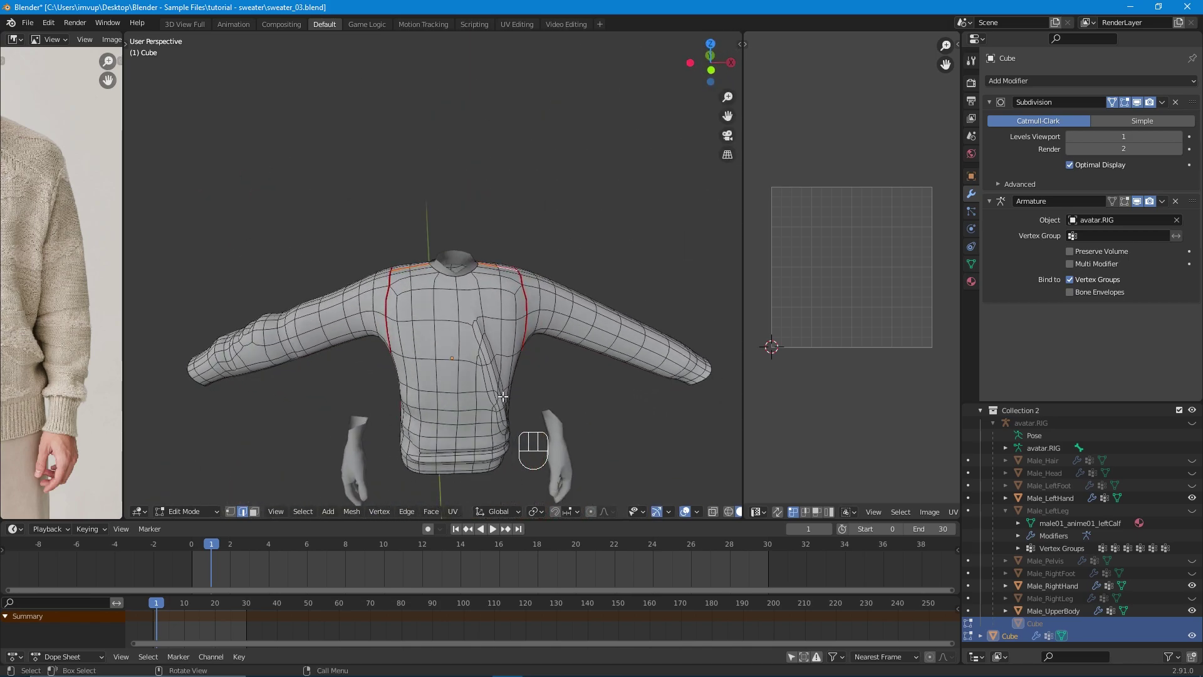
pyautogui.scroll(3, 440, 442)
pyautogui.moveTo(440, 442); pyautogui.dragTo(511, 401, button='middle')
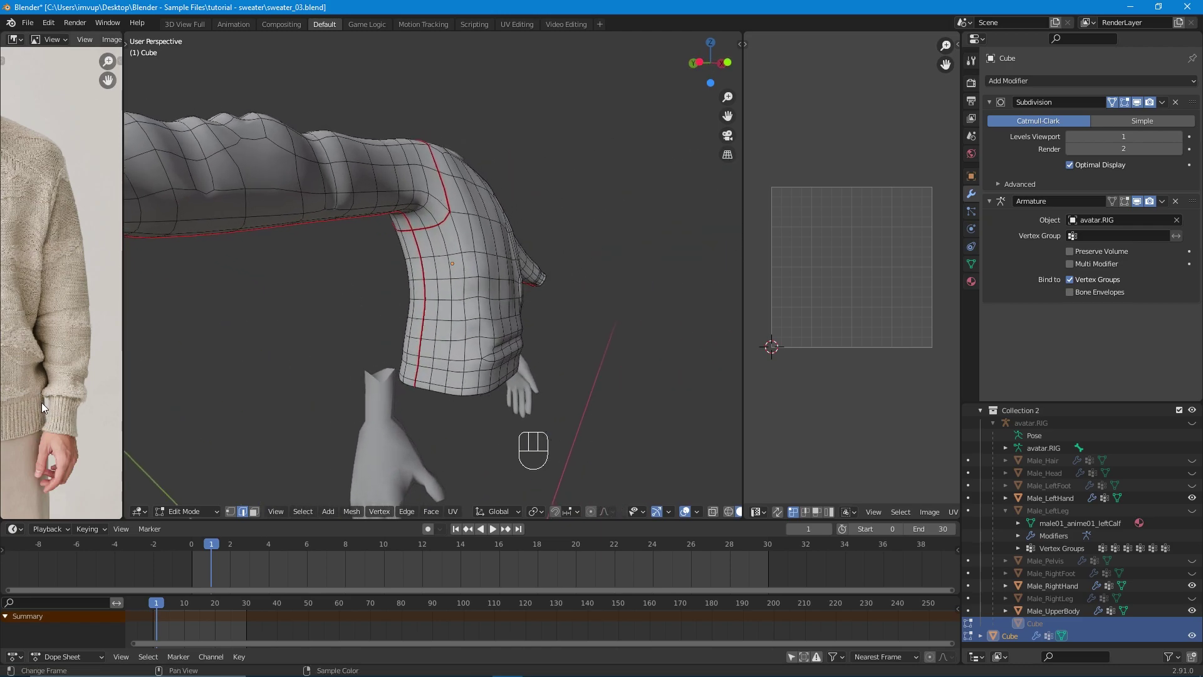
pyautogui.scroll(-2, 451, 289)
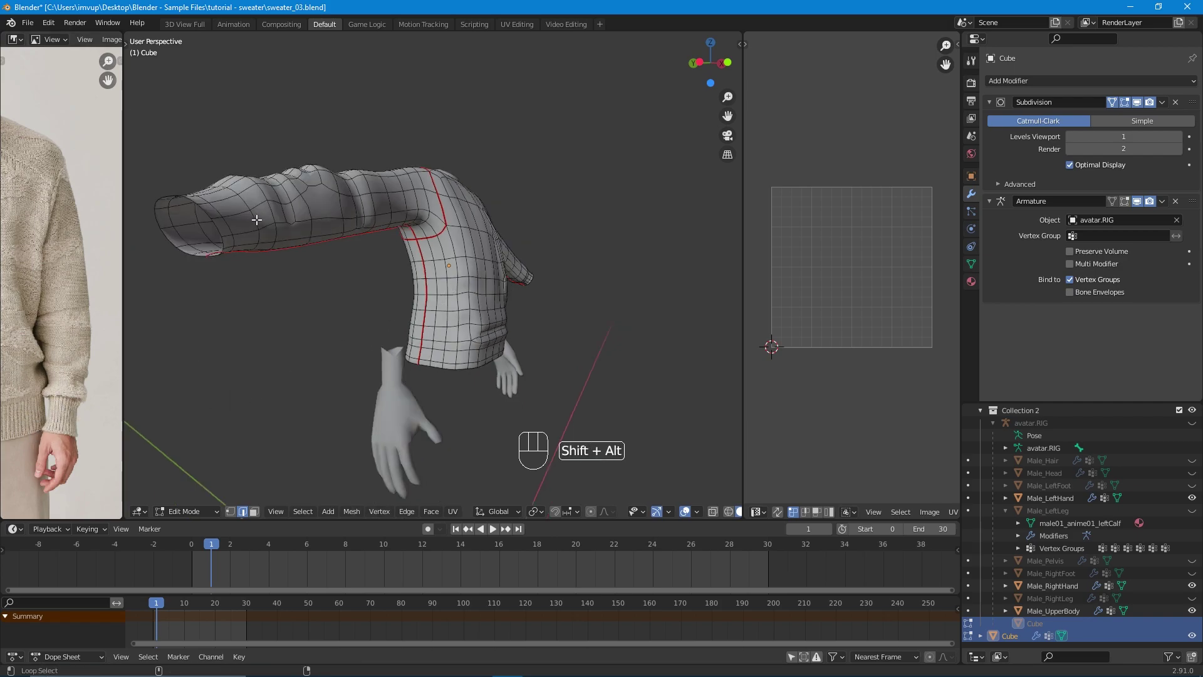
pyautogui.moveTo(381, 250); pyautogui.dragTo(464, 305, button='middle')
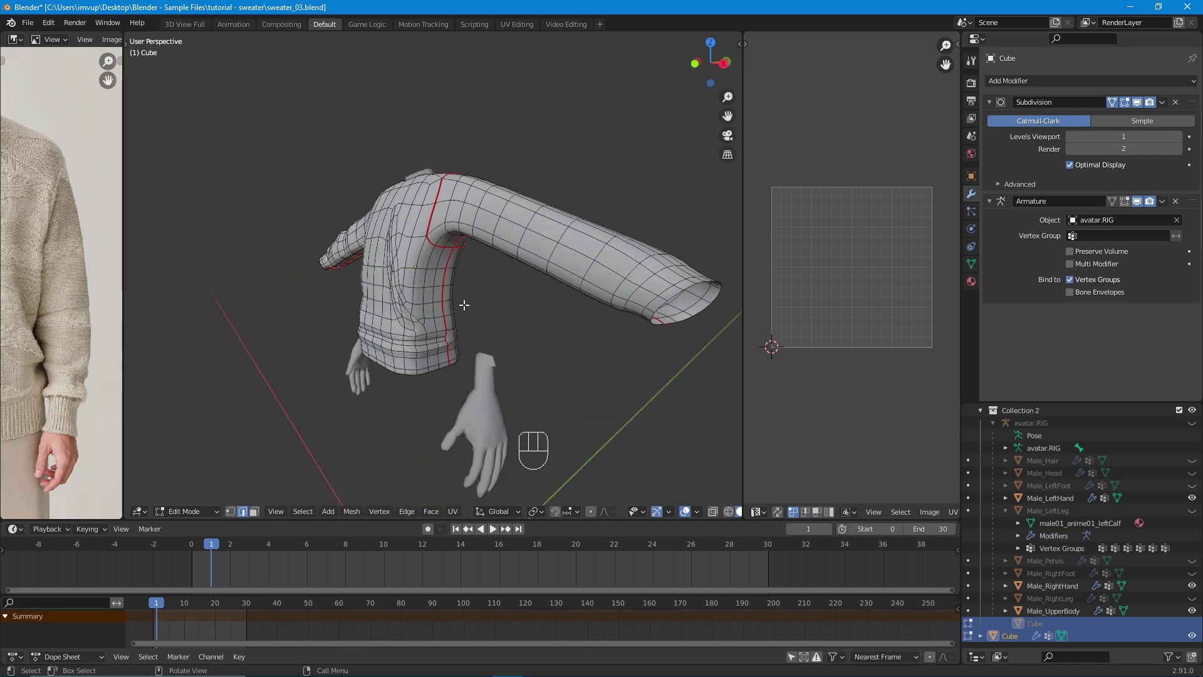
pyautogui.keyDown('alt'); pyautogui.keyDown('shift'); pyautogui.click(642, 283); pyautogui.keyUp('shift'); pyautogui.keyUp('alt')
pyautogui.moveTo(641, 283); pyautogui.dragTo(590, 309, button='middle')
pyautogui.rightClick(591, 309)
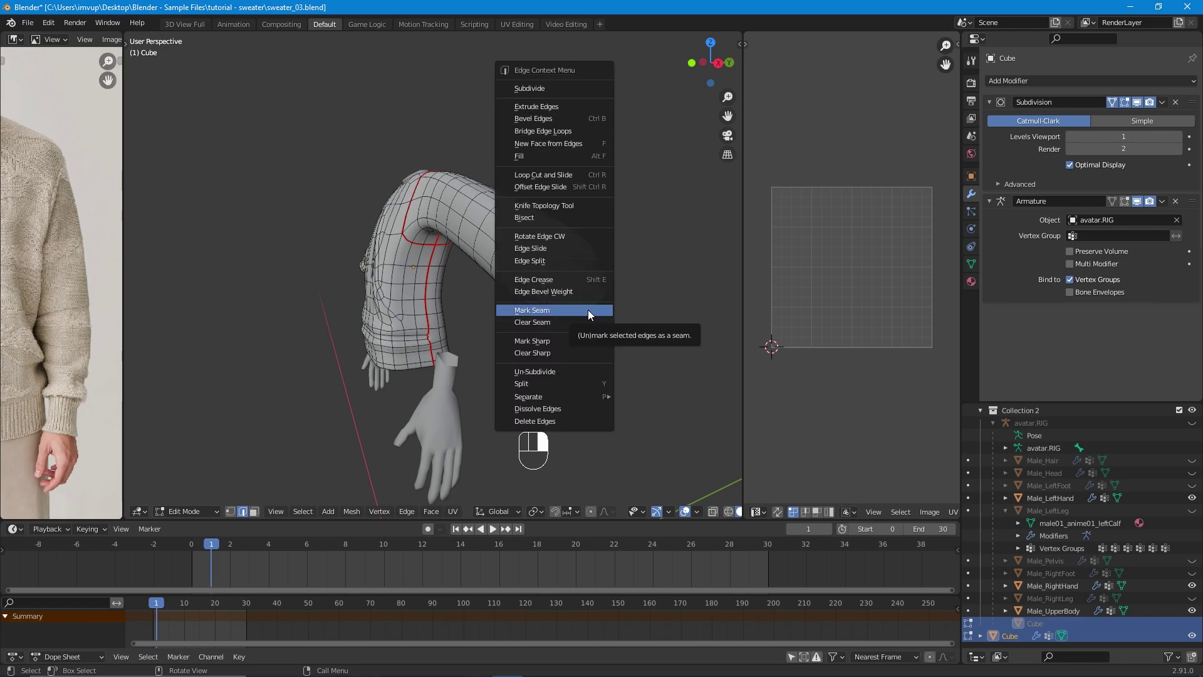
pyautogui.click(587, 309)
# Widen the reference image view to compare its ribbed hem with the front of the sweater model.
pyautogui.moveTo(272, 322); pyautogui.dragTo(94, 443, button='middle')
pyautogui.moveTo(122, 419); pyautogui.dragTo(419, 419)
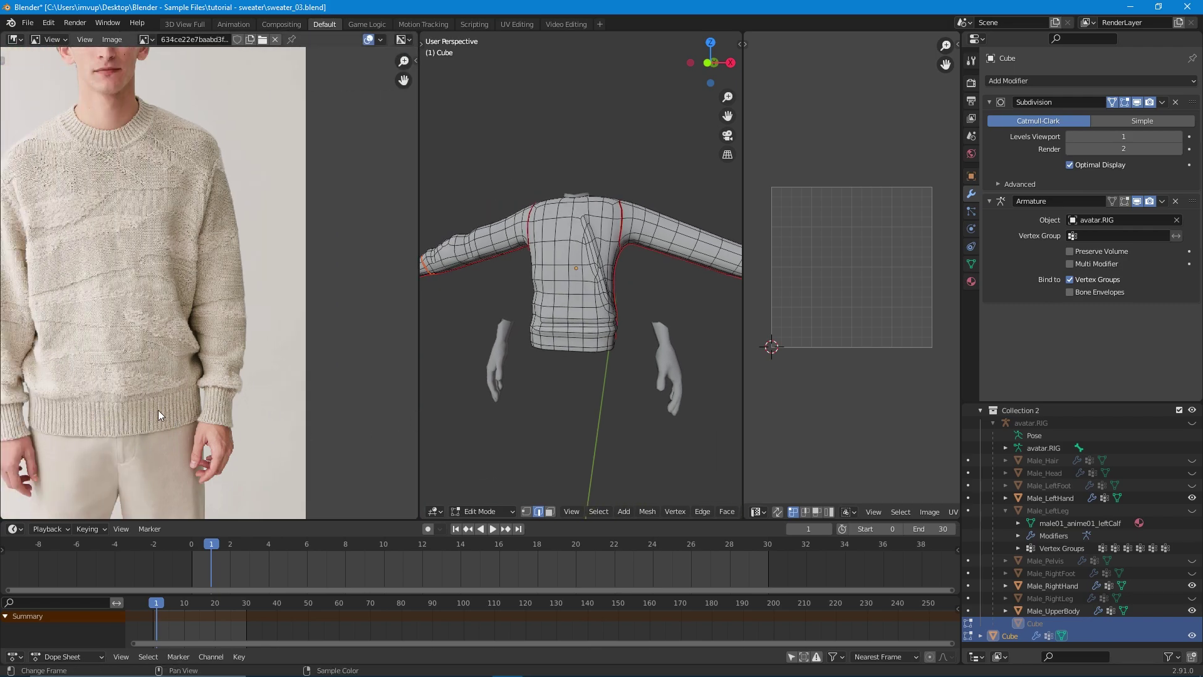
pyautogui.scroll(5, 614, 412)
pyautogui.scroll(-1, 614, 412)
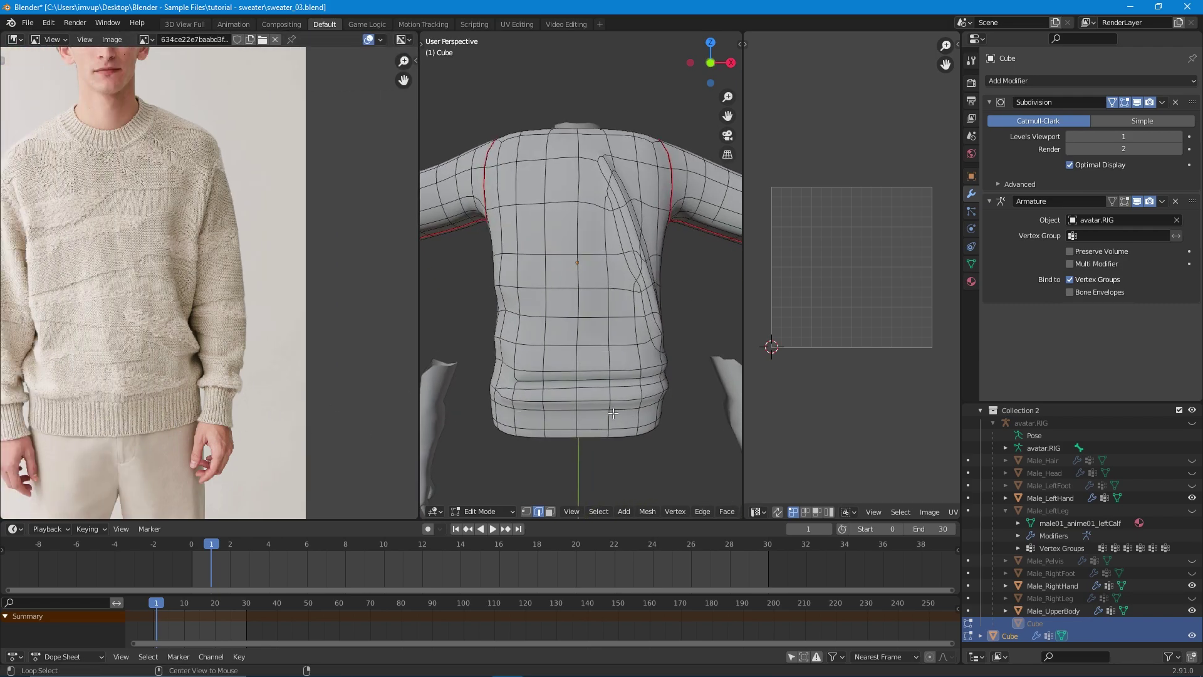
# Select the edge loop around the waist just above the hem and mark it as a seam.
pyautogui.keyDown('alt'); pyautogui.click(600, 409); pyautogui.keyUp('alt')
pyautogui.moveTo(599, 409); pyautogui.dragTo(592, 338, button='middle')
pyautogui.scroll(3, 588, 415)
pyautogui.scroll(-5, 619, 280)
pyautogui.scroll(5, 592, 356)
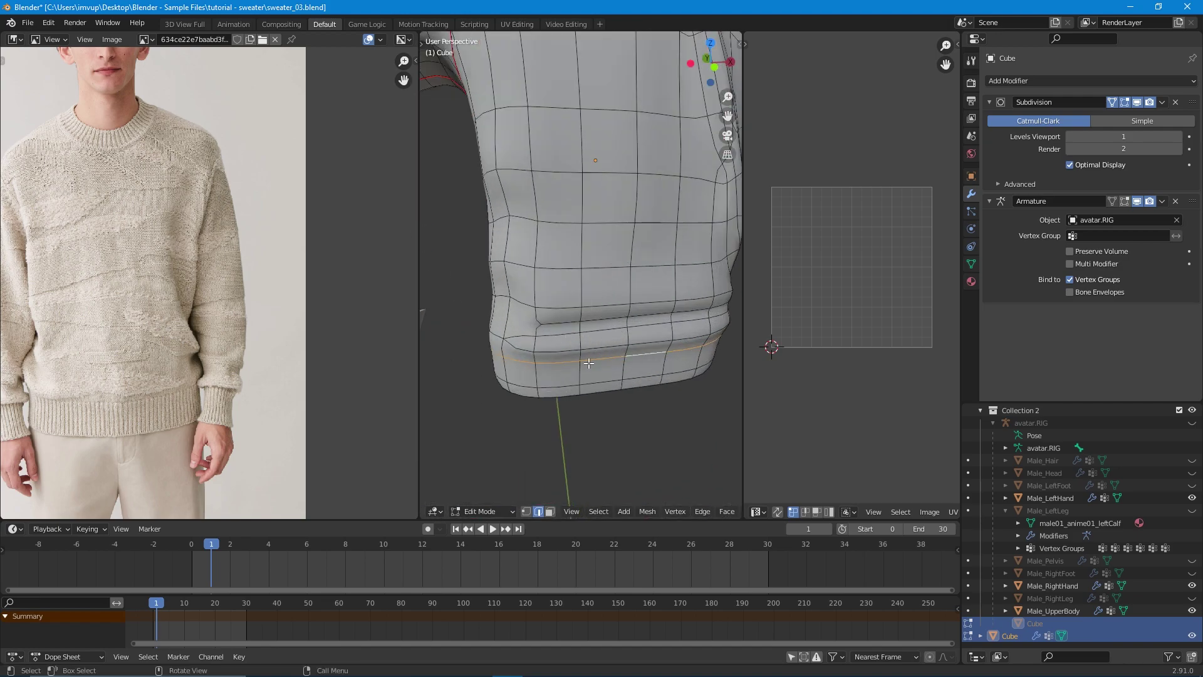
pyautogui.moveTo(608, 362); pyautogui.dragTo(668, 335, button='middle')
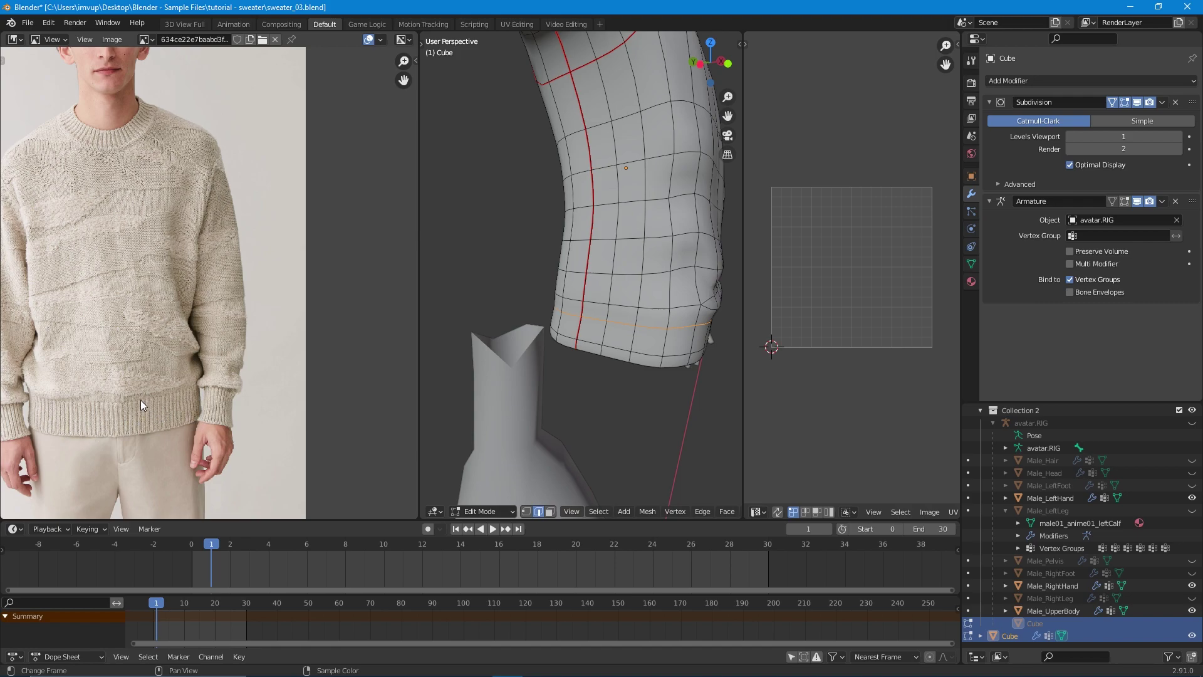
pyautogui.moveTo(476, 350); pyautogui.dragTo(509, 359, button='middle')
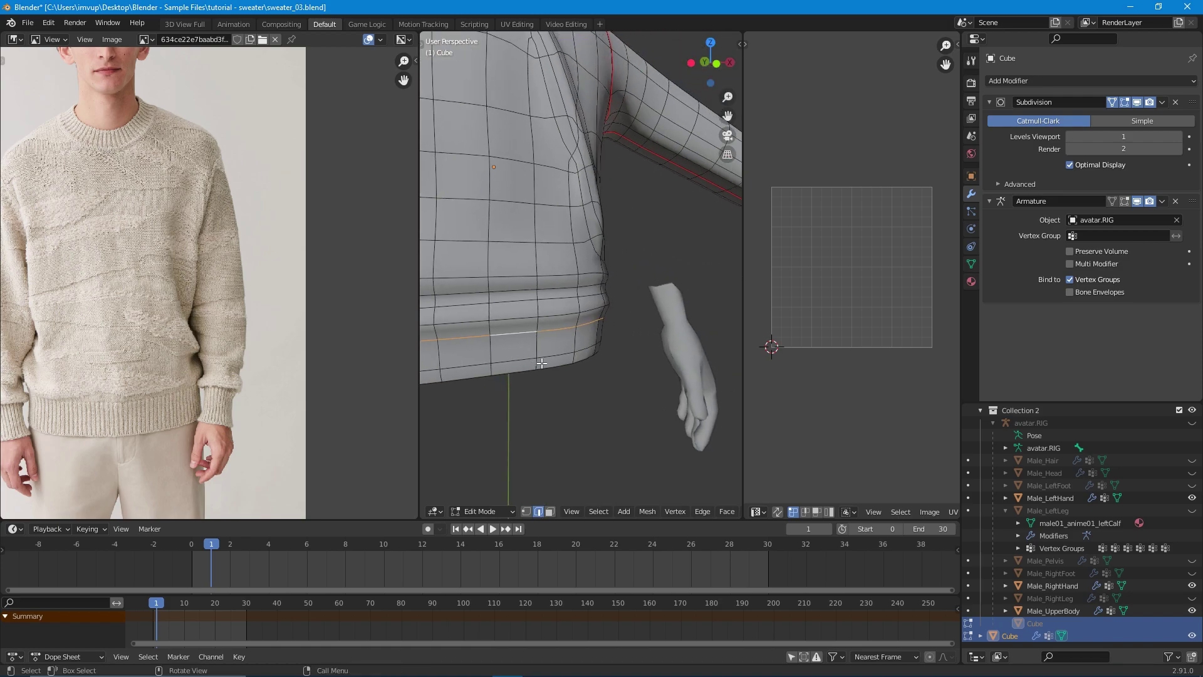
pyautogui.rightClick(576, 352)
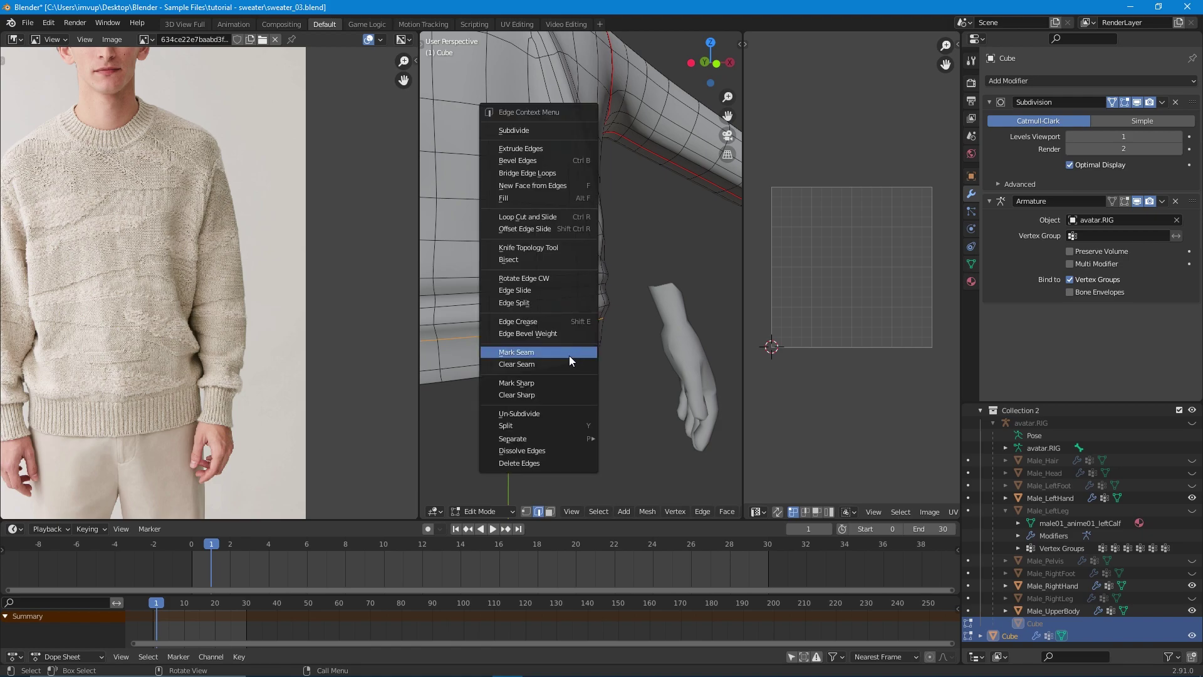
pyautogui.click(569, 355)
# Select the whole sweater mesh, narrow the reference image view, and unwrap the mesh along its seams.
pyautogui.scroll(-4, 567, 333)
pyautogui.keyDown('shift'); pyautogui.moveTo(543, 339); pyautogui.dragTo(587, 396, button='middle'); pyautogui.keyUp('shift')
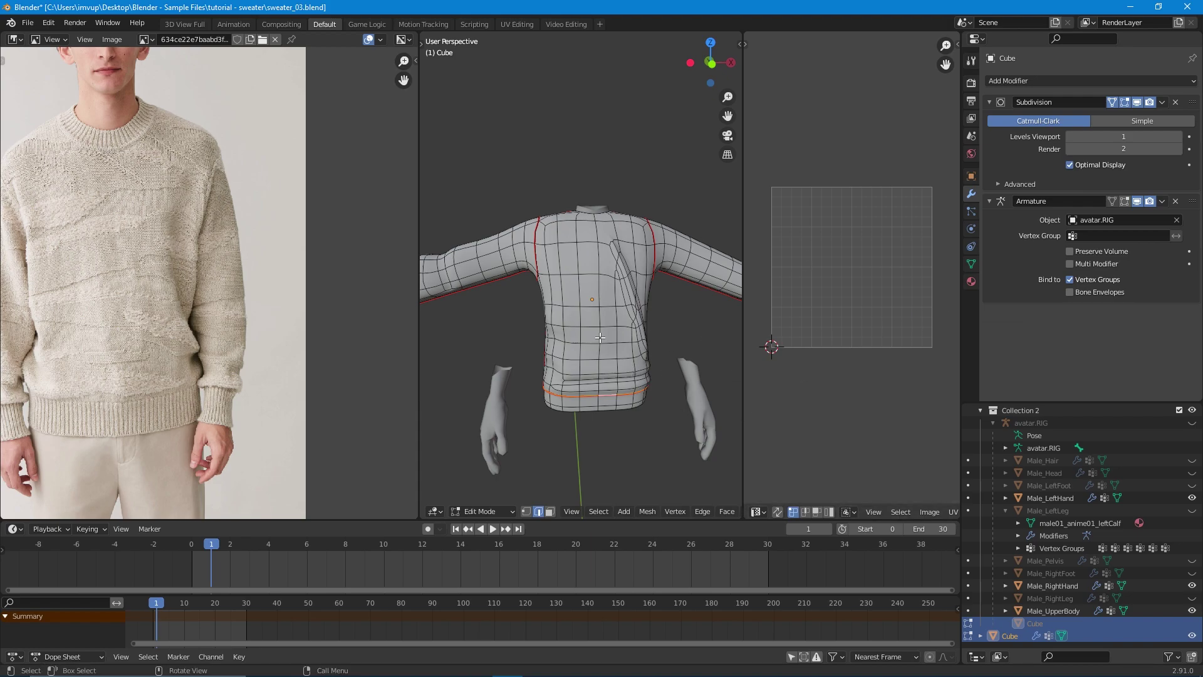
pyautogui.press('a')
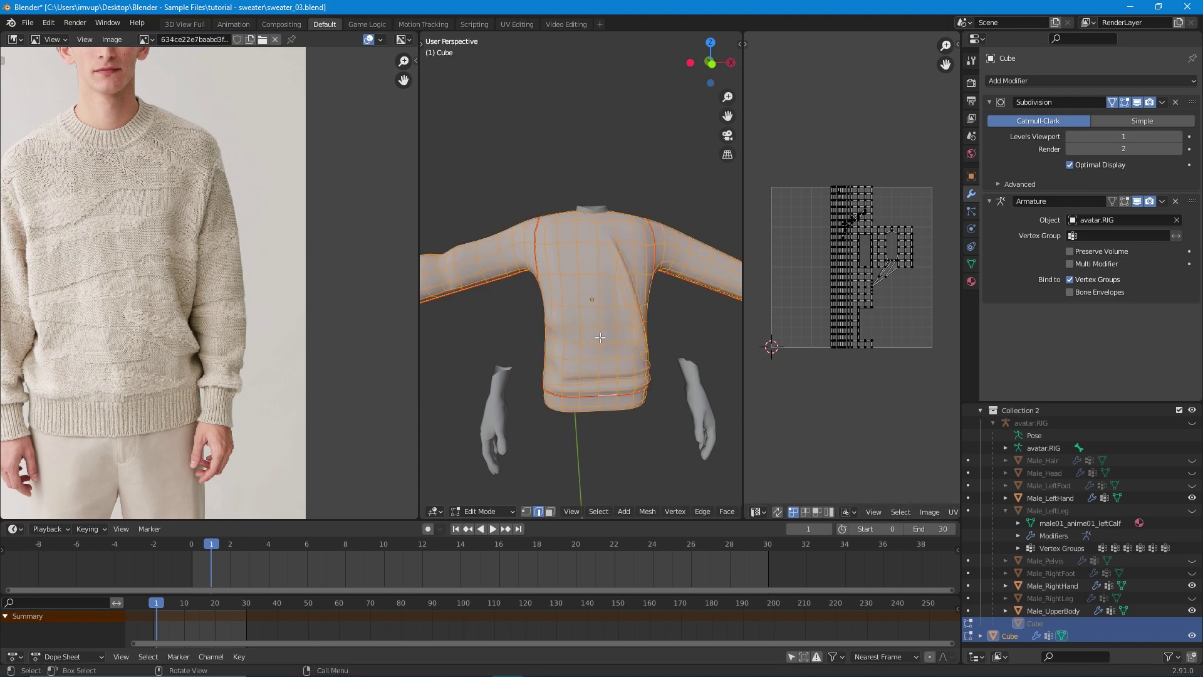
pyautogui.scroll(-2, 607, 370)
pyautogui.moveTo(419, 324); pyautogui.dragTo(87, 324)
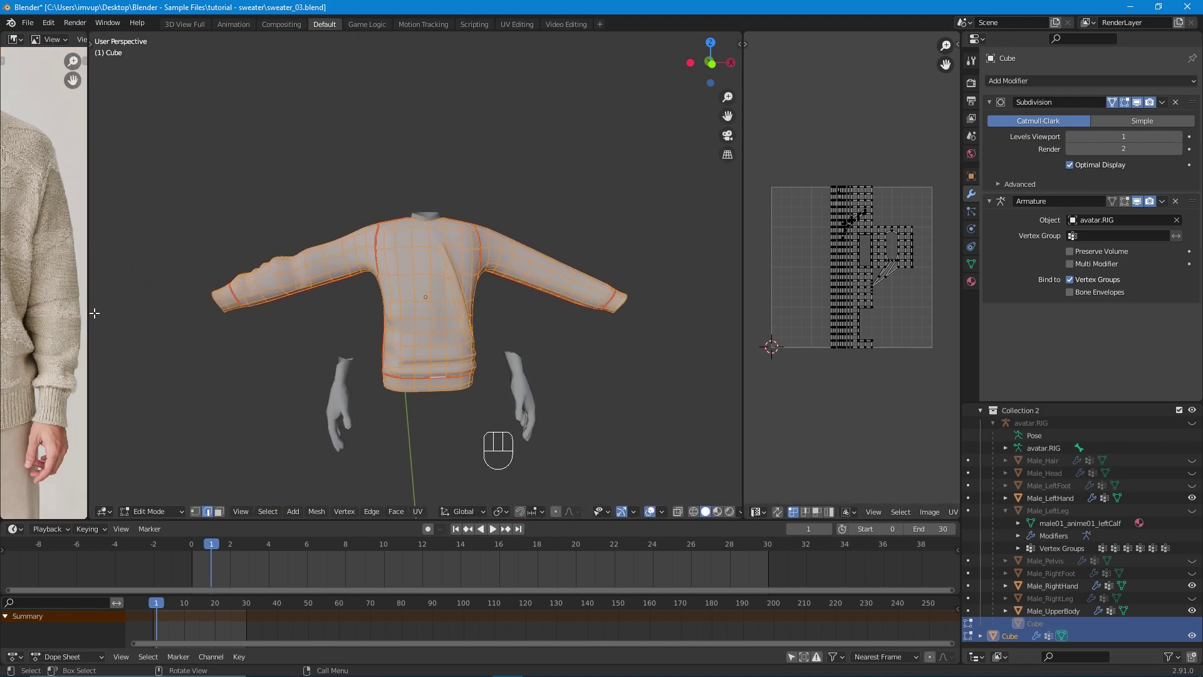
pyautogui.moveTo(89, 315); pyautogui.dragTo(168, 307)
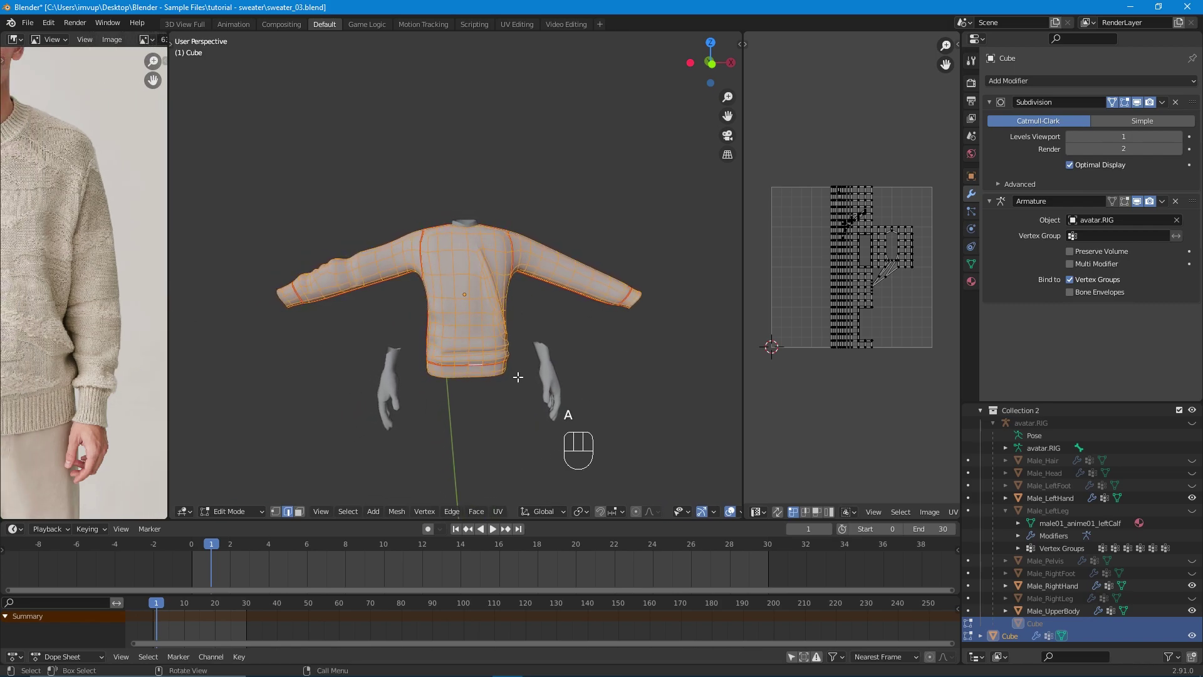
pyautogui.press('u')
pyautogui.click(638, 290)
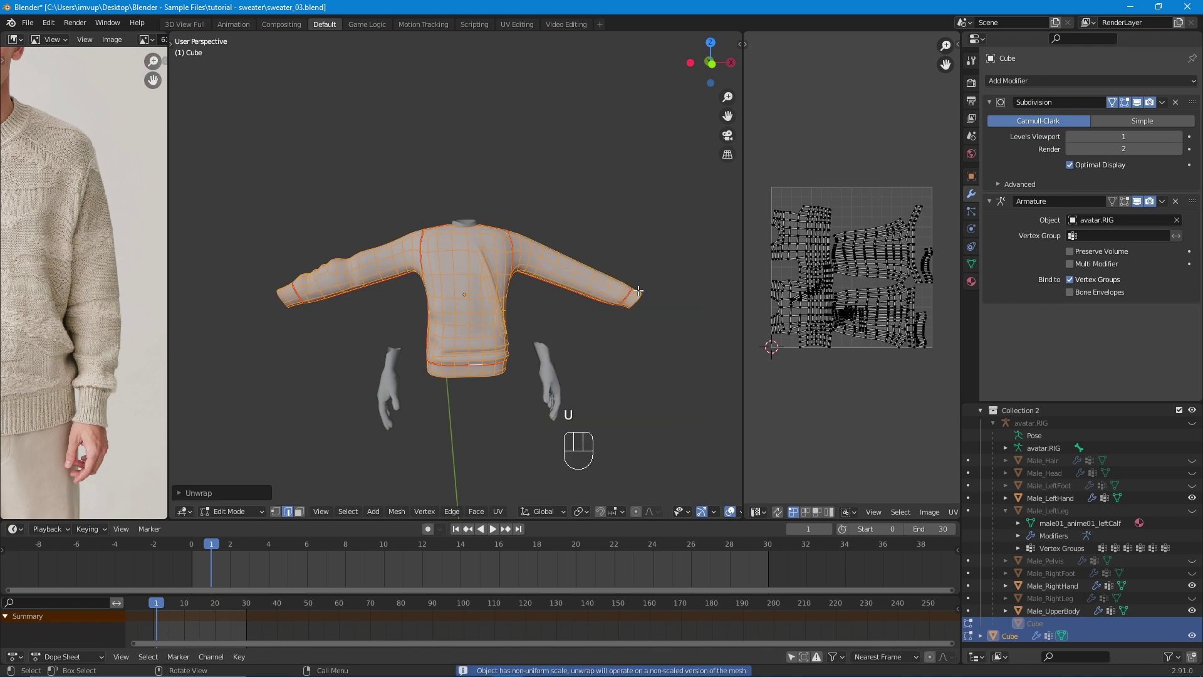
# Examine the unwrapped UV islands and compare them with the seams on the sweater.
pyautogui.scroll(4, 878, 301)
pyautogui.scroll(-2, 879, 306)
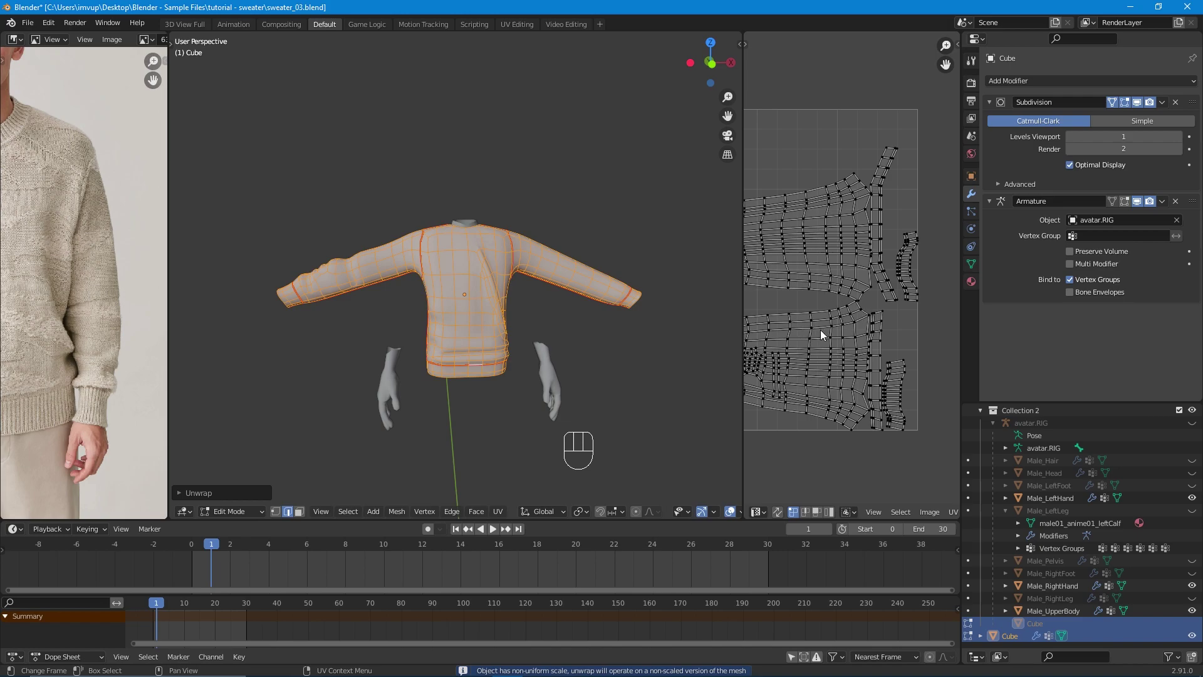
pyautogui.scroll(4, 850, 268)
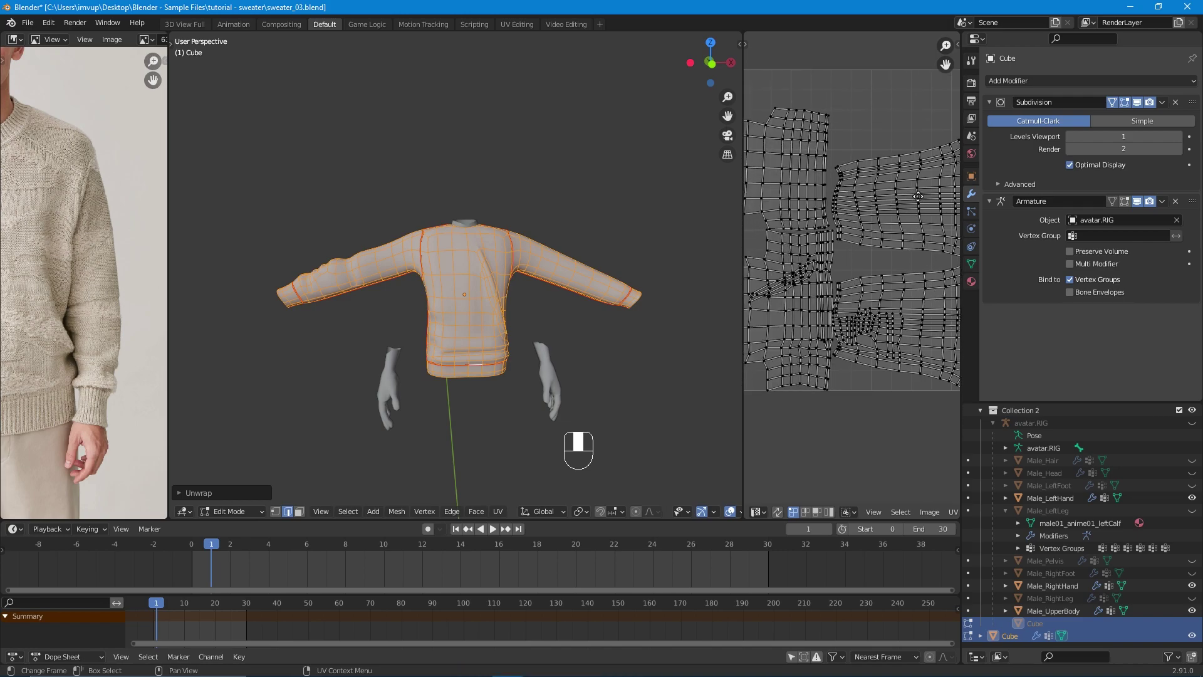
pyautogui.scroll(-4, 850, 288)
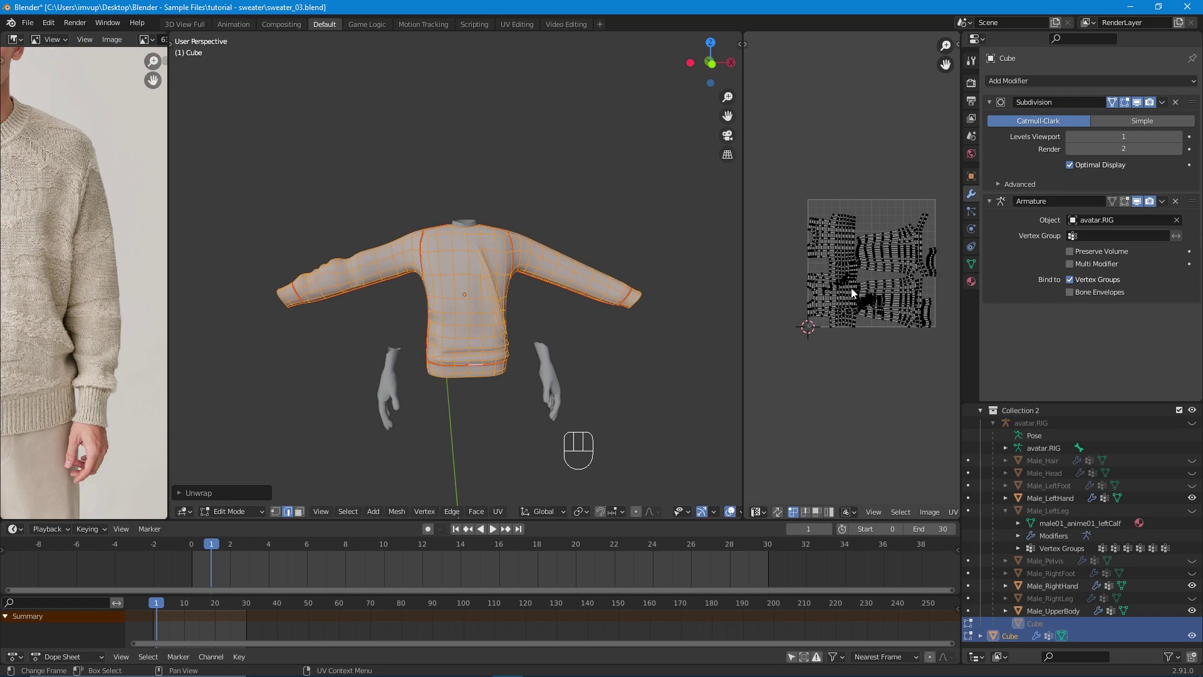
pyautogui.scroll(2, 851, 288)
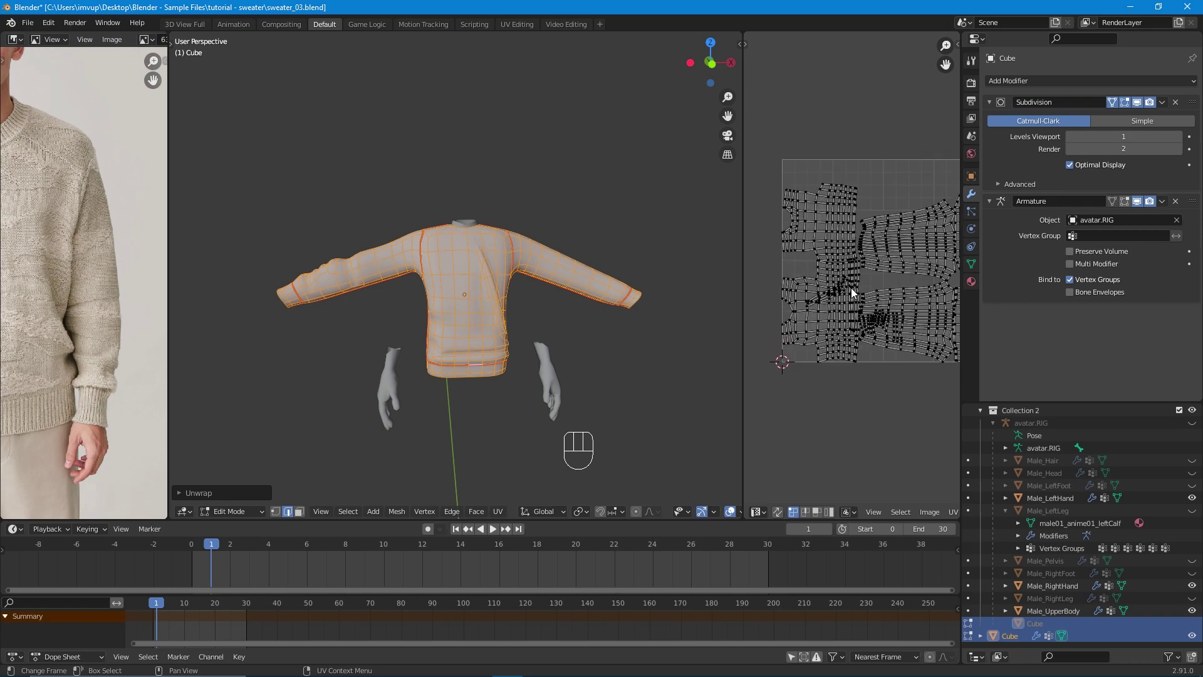
pyautogui.moveTo(438, 362); pyautogui.dragTo(511, 361, button='middle')
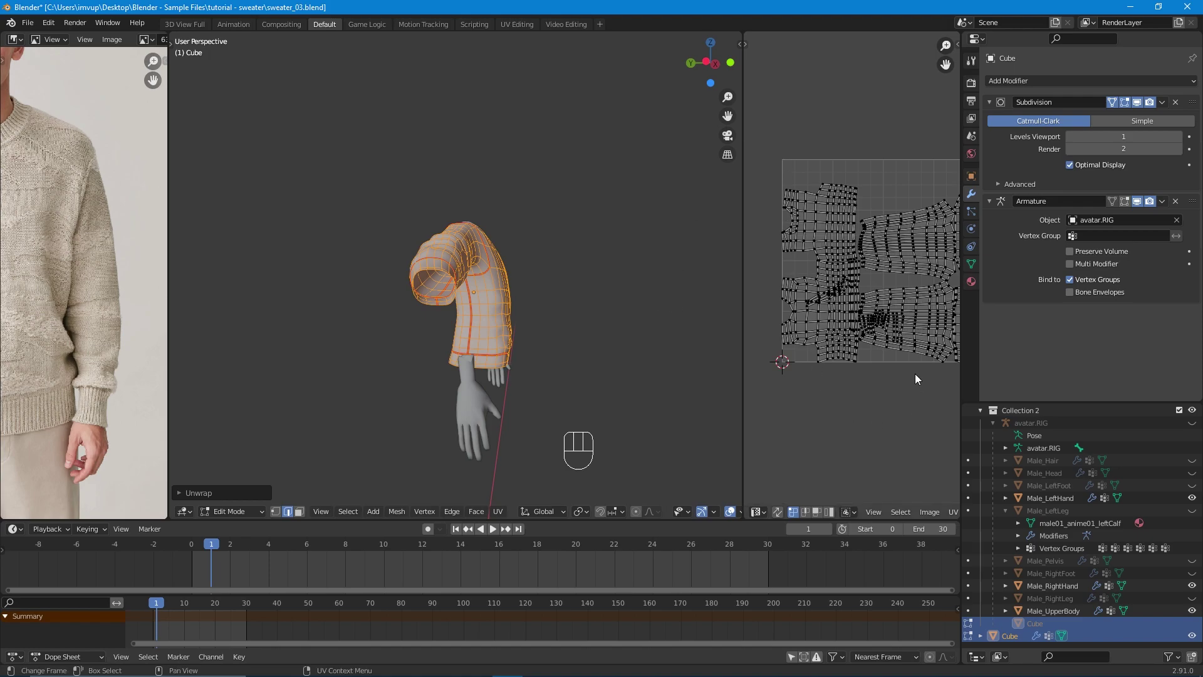
pyautogui.moveTo(870, 351); pyautogui.dragTo(834, 363, button='middle')
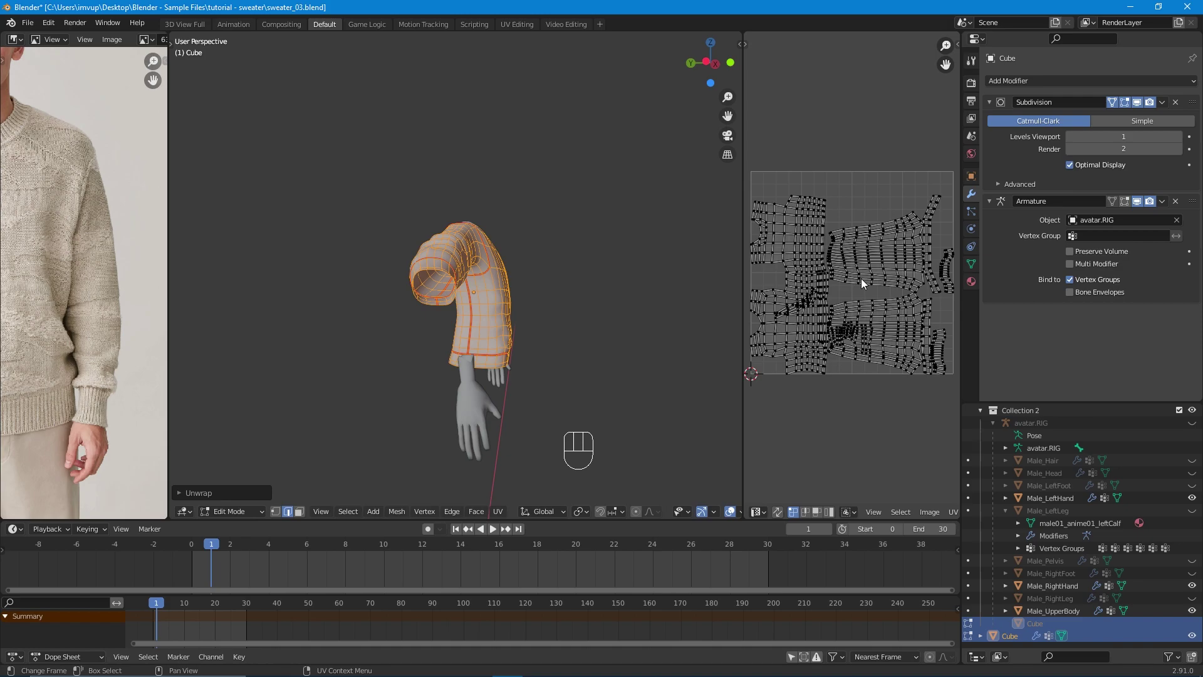
pyautogui.moveTo(682, 351); pyautogui.dragTo(551, 401, button='middle')
pyautogui.scroll(3, 521, 376)
pyautogui.scroll(-4, 551, 401)
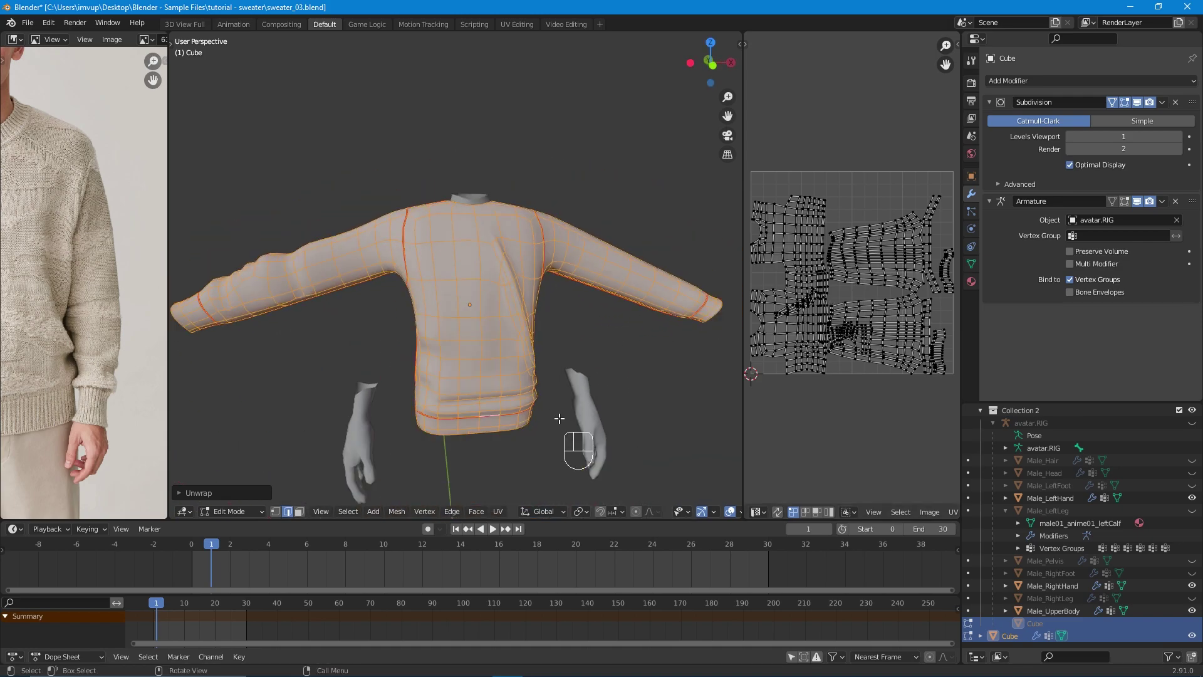
pyautogui.scroll(2, 632, 351)
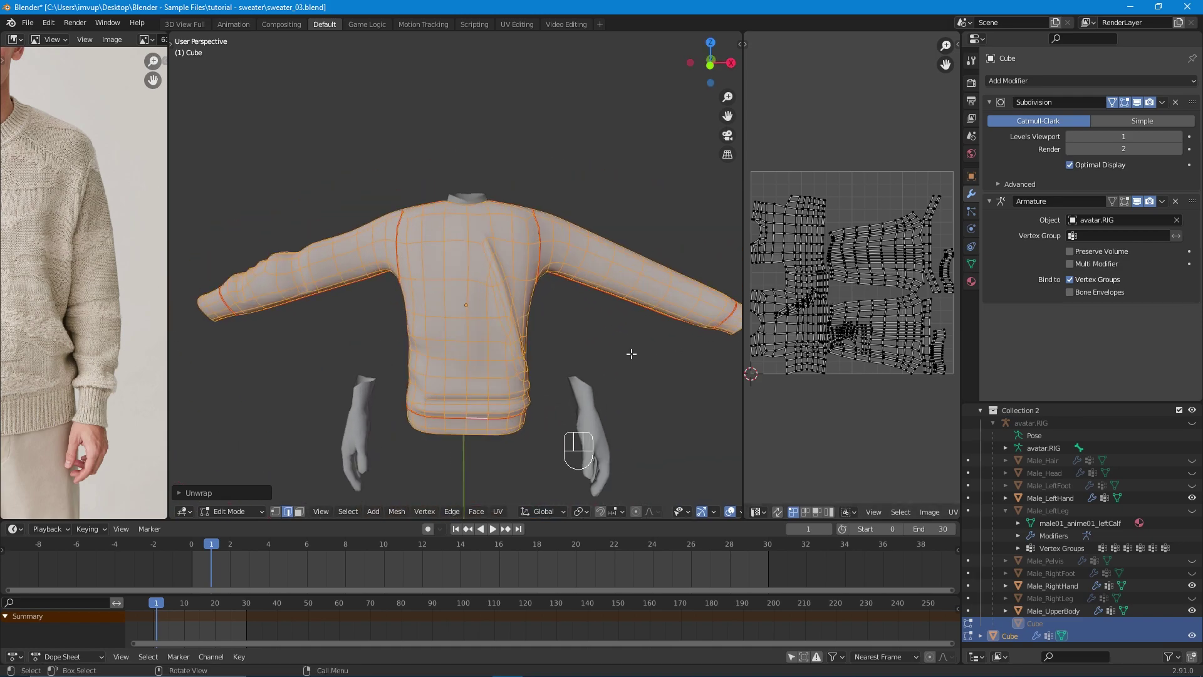
# Add a material slot to the sweater and create a new material in it.
pyautogui.click(971, 283)
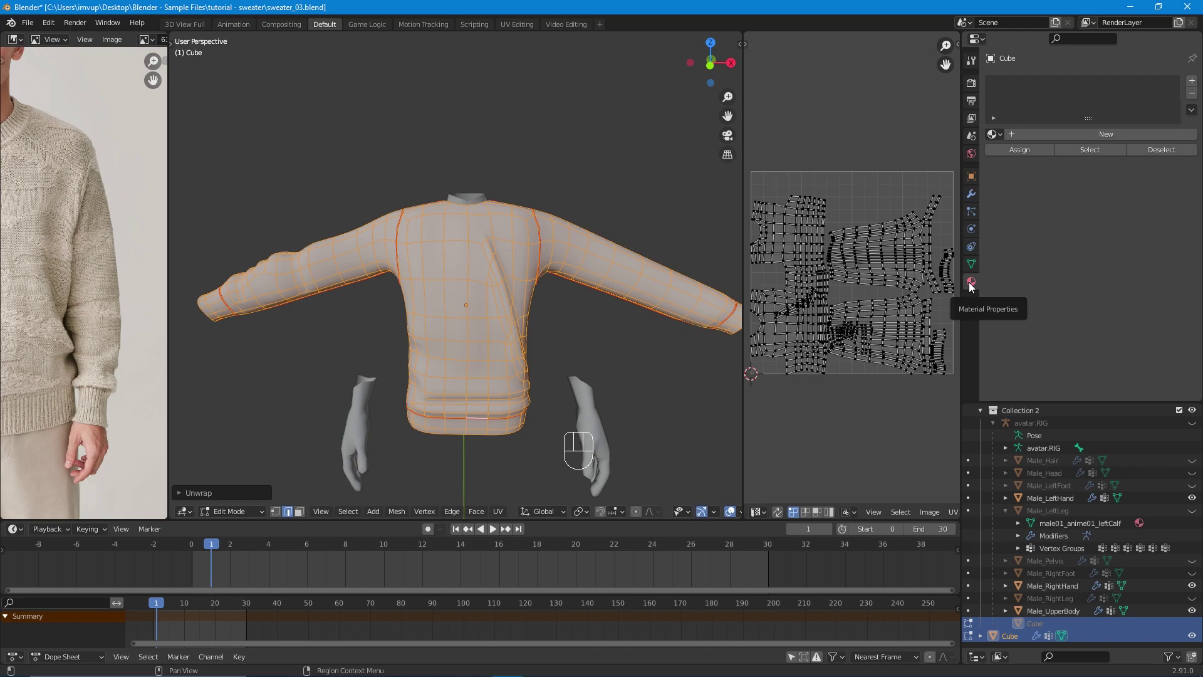
pyautogui.click(1192, 83)
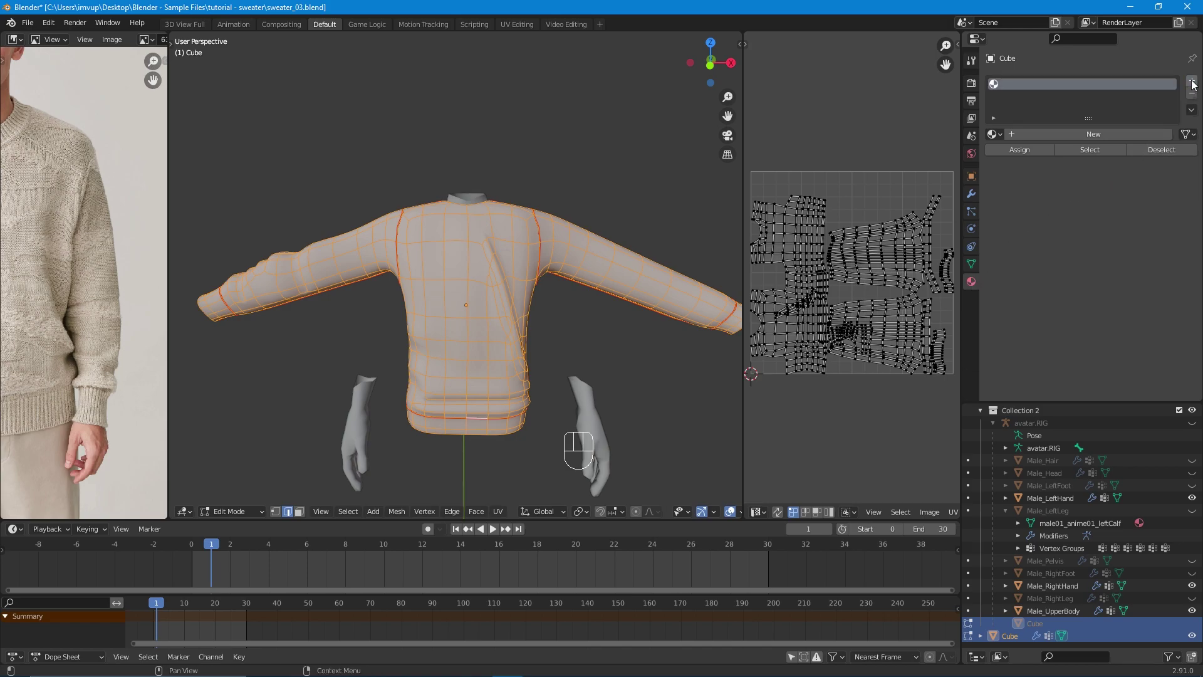
pyautogui.click(1044, 135)
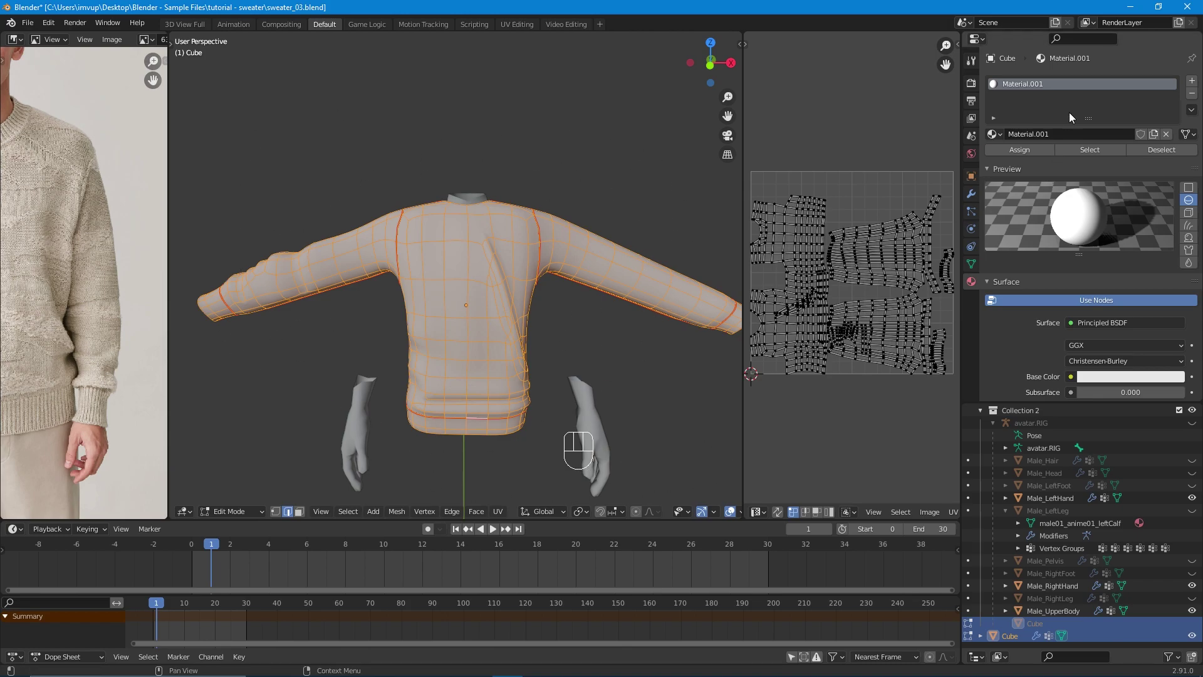
# Rename the sweater's new material as Material.
pyautogui.click(1051, 133)
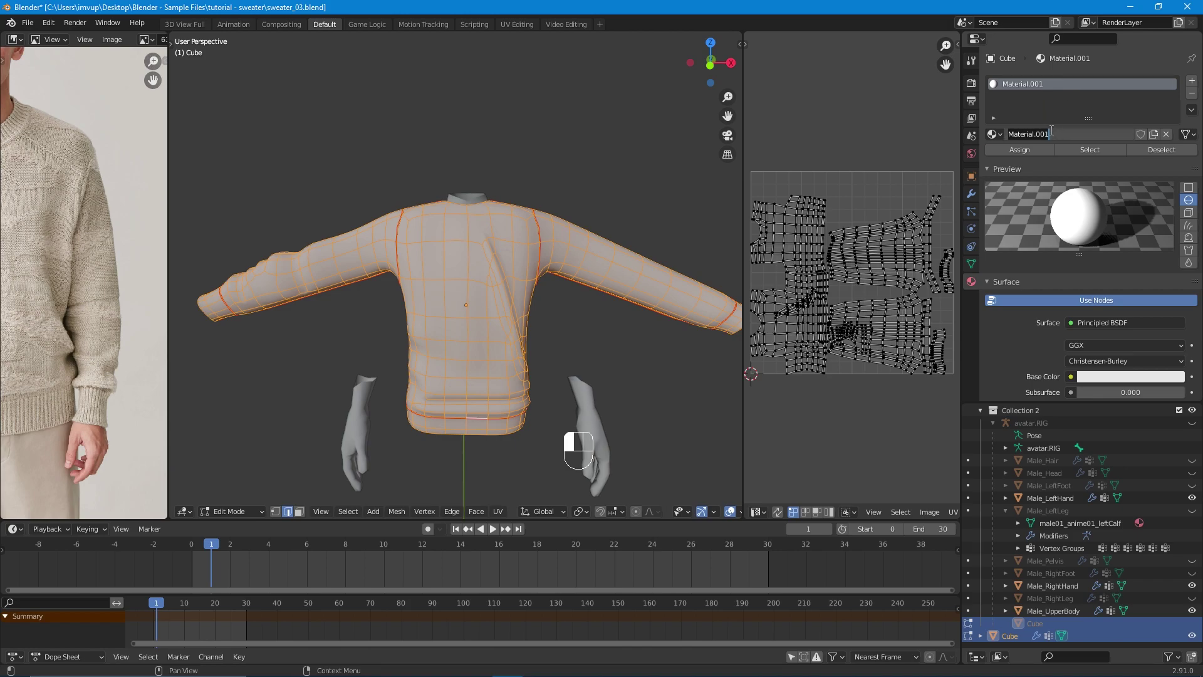
pyautogui.click(1016, 132)
pyautogui.click(1064, 131)
pyautogui.press('BackSpace')
pyautogui.press('BackSpace')
pyautogui.press('BackSpace')
pyautogui.press('BackSpace')
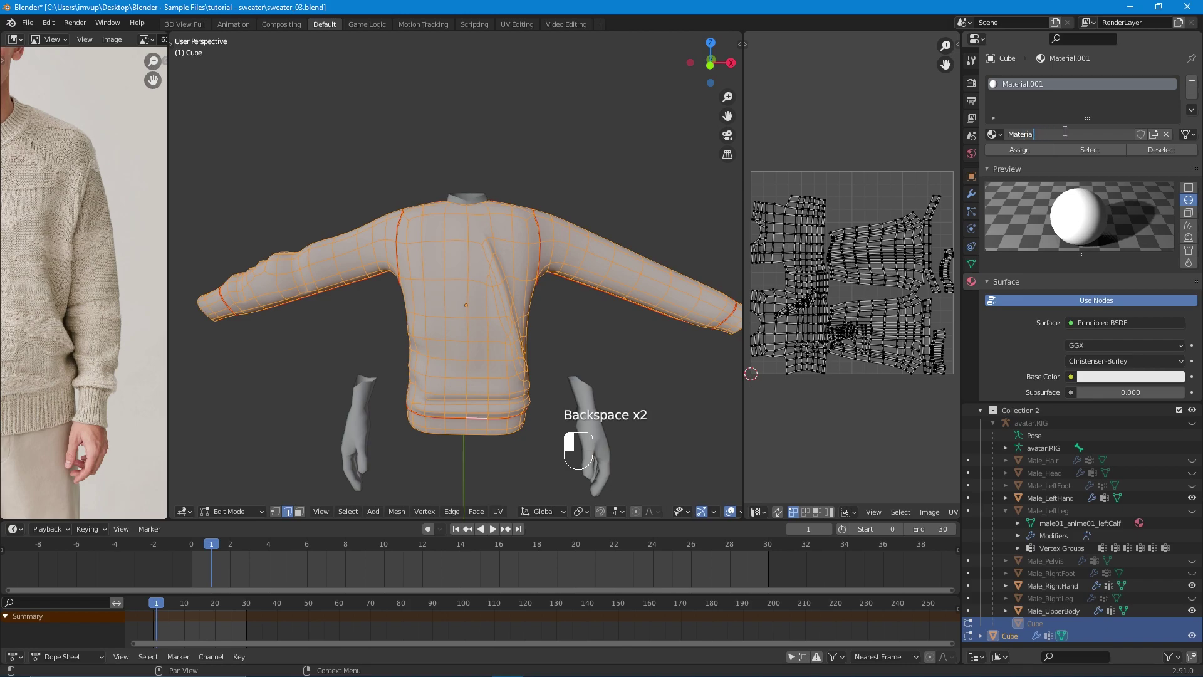
pyautogui.press('Return')
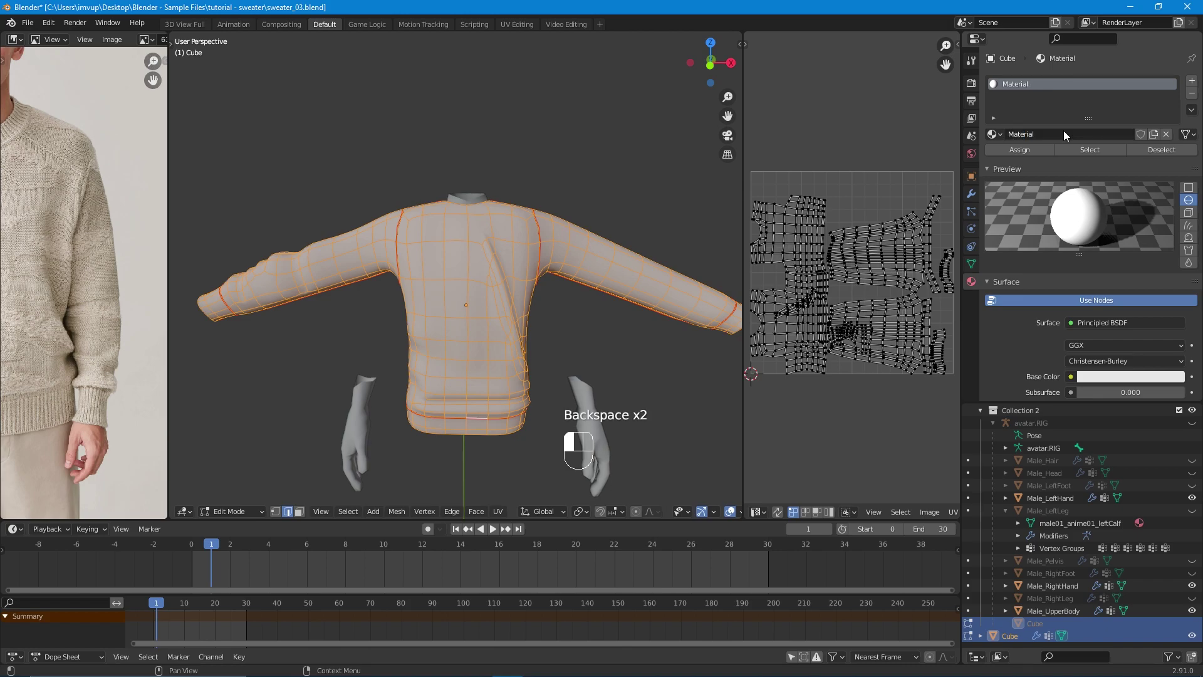
# Add a second material slot to the sweater and create a new material in it.
pyautogui.click(1189, 84)
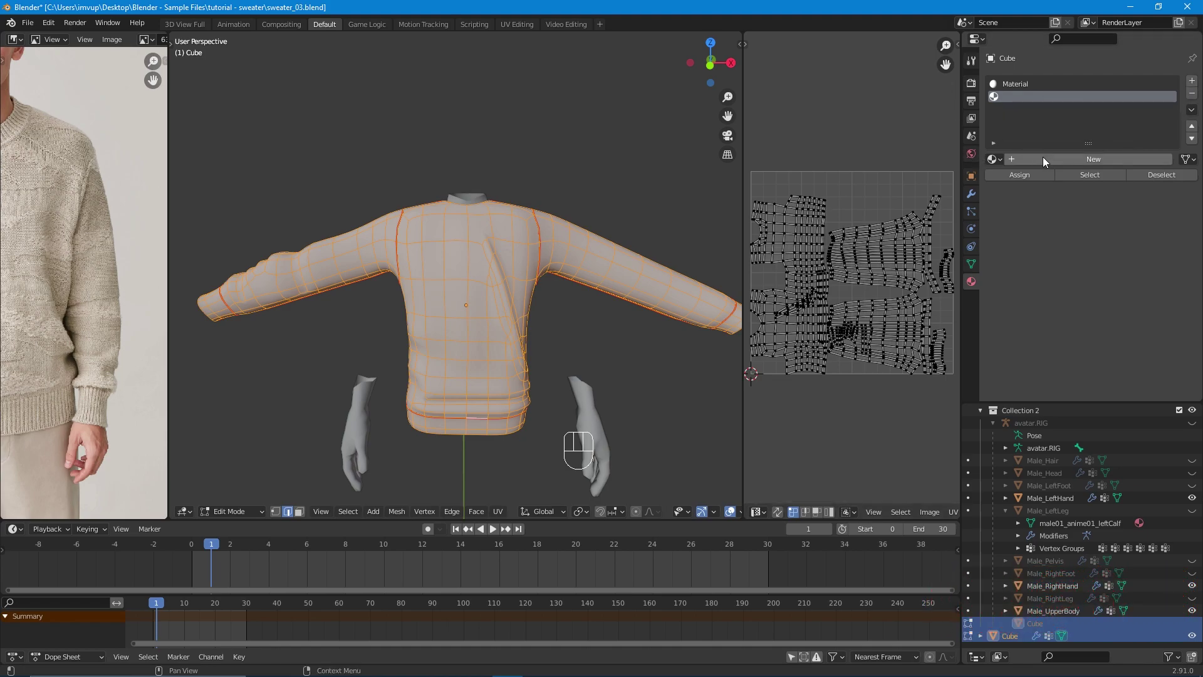
pyautogui.click(1078, 158)
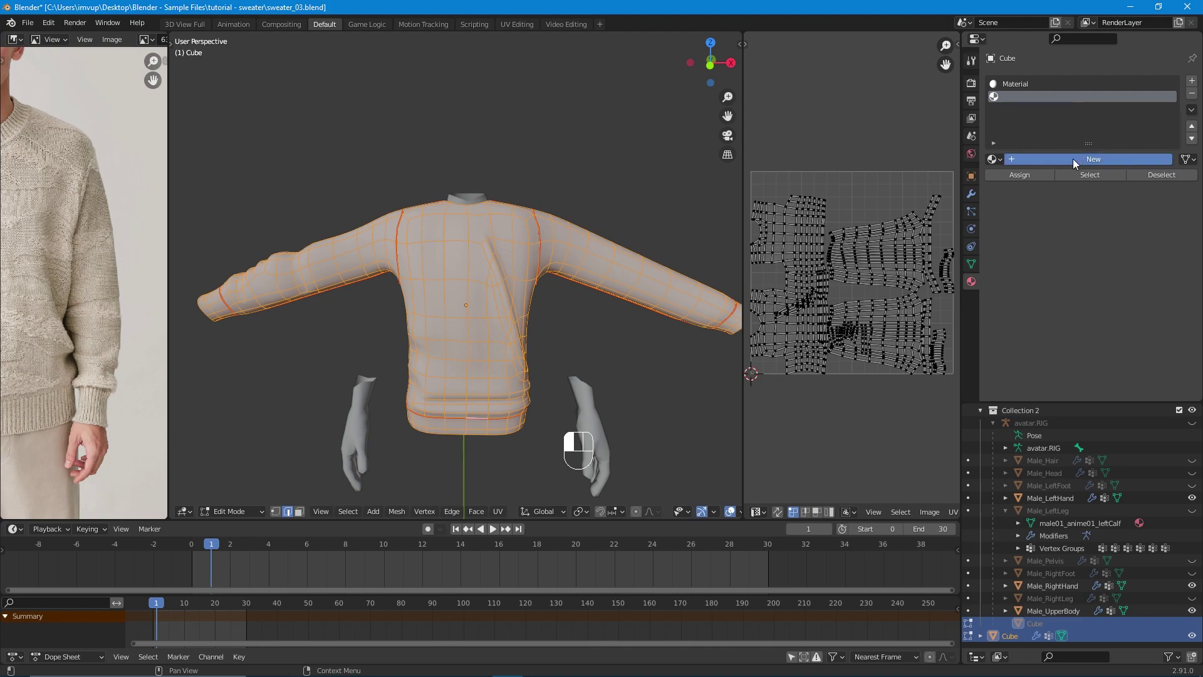
pyautogui.scroll(-1, 565, 286)
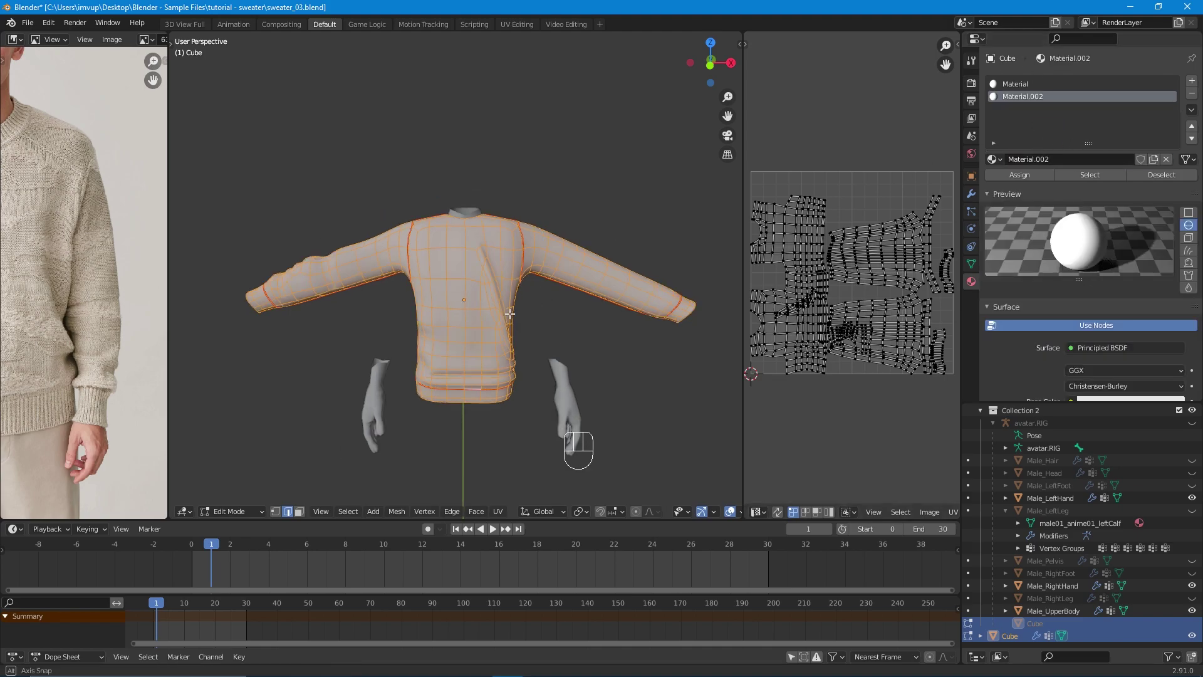
pyautogui.moveTo(507, 314); pyautogui.dragTo(515, 315, button='middle')
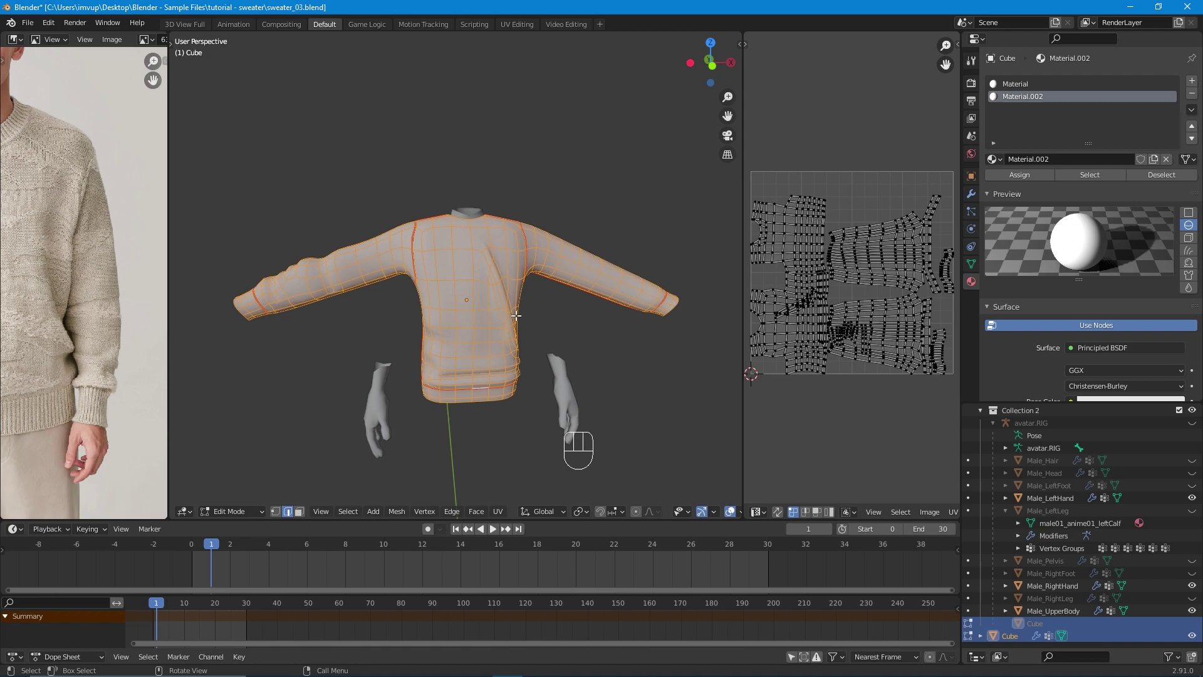
pyautogui.scroll(3, 383, 291)
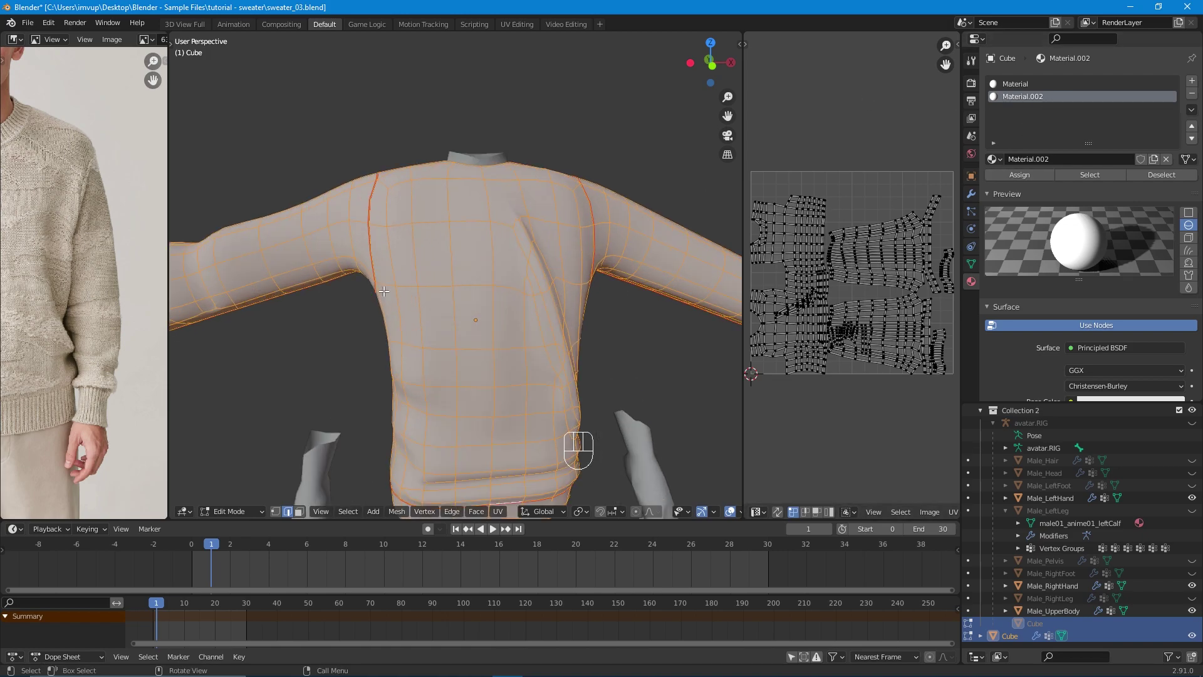
# Rename the second material as Front [01].
pyautogui.click(1063, 159)
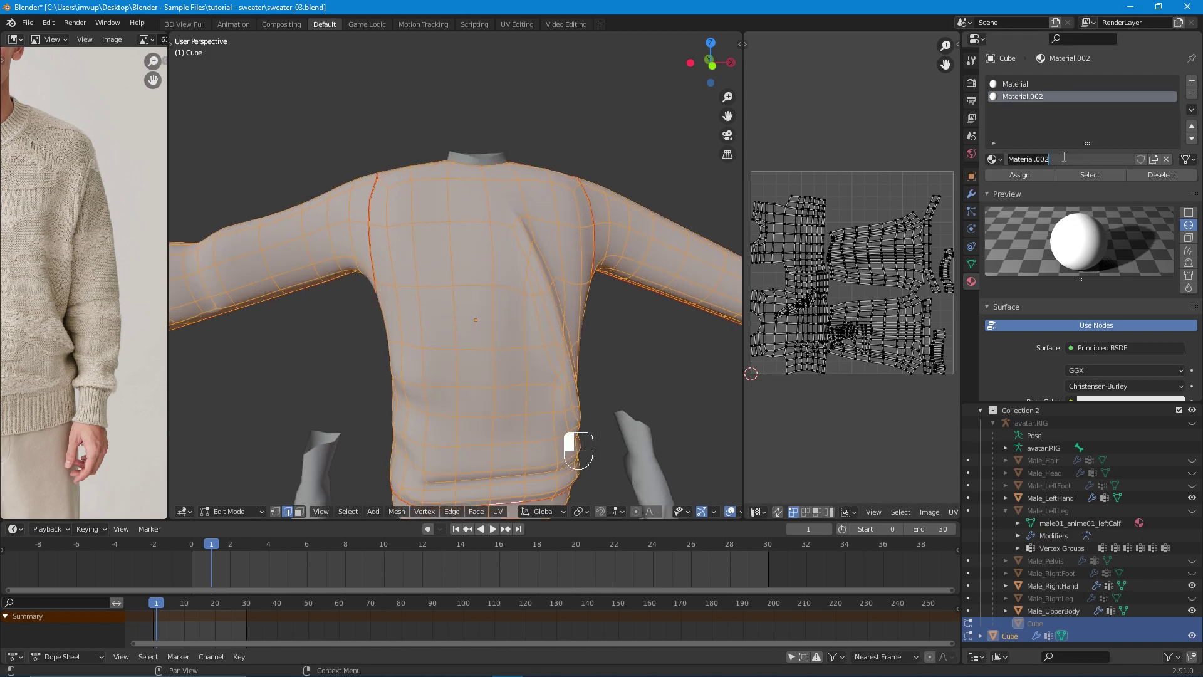
pyautogui.press('Tab')
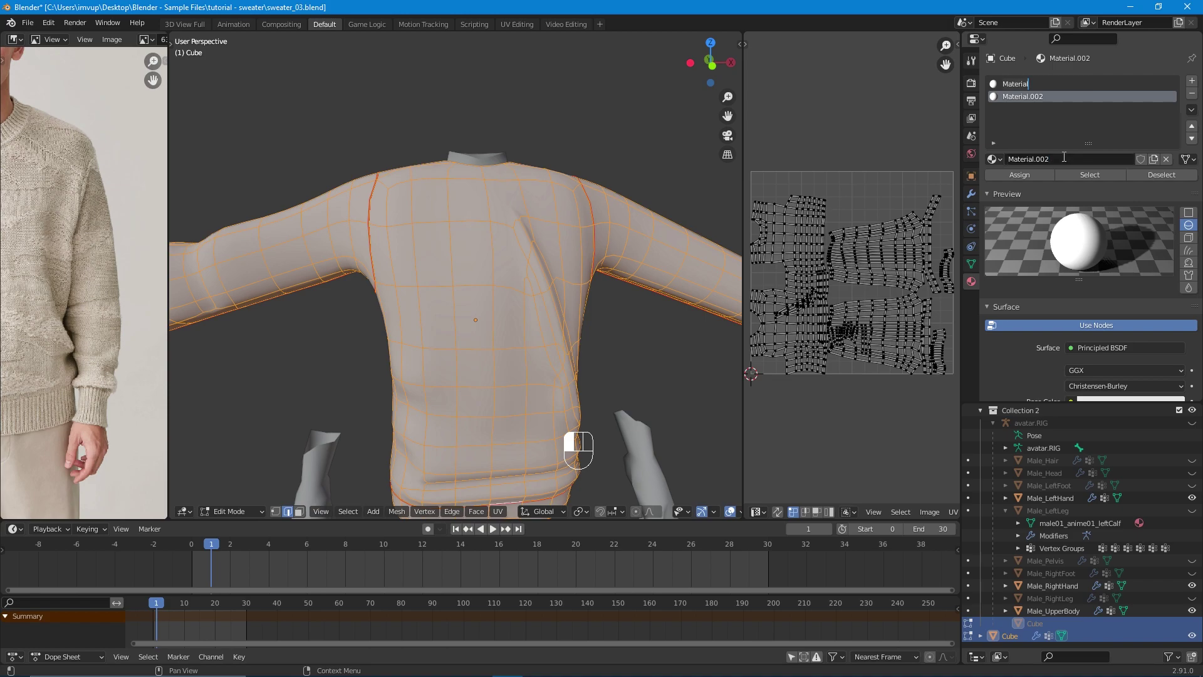
pyautogui.press('Tab')
pyautogui.press('BackSpace')
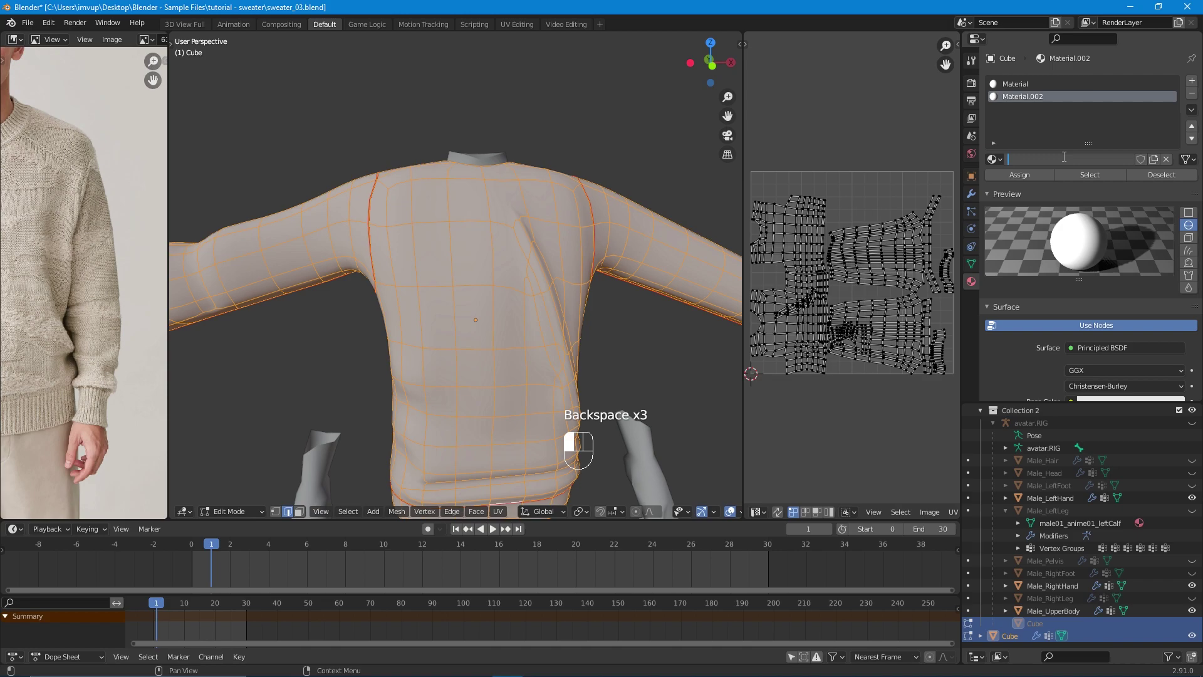
pyautogui.write('Fron')
pyautogui.press('super+space')
pyautogui.press('super+space')
pyautogui.press('super+space')
pyautogui.press('super+space')
pyautogui.press('Return')
# Deselect the whole sweater mesh and switch to face selection mode.
pyautogui.scroll(-2, 501, 236)
pyautogui.moveTo(487, 238); pyautogui.dragTo(420, 230, button='middle')
pyautogui.hotkey('alt', 'a')
pyautogui.scroll(5, 422, 232)
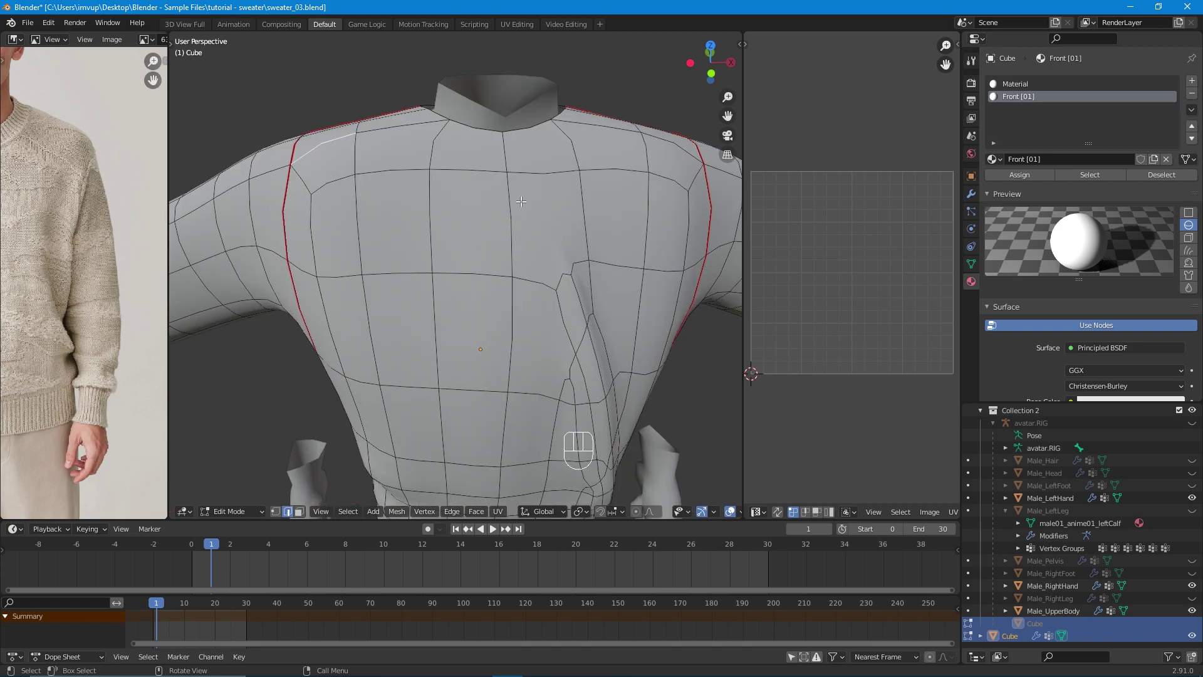
pyautogui.click(299, 510)
pyautogui.moveTo(351, 438); pyautogui.dragTo(424, 296, button='middle')
# Select the faces on the front of the sweater around the neckline, along both shoulders and beside the armhole seam.
pyautogui.click(380, 205)
pyautogui.keyDown('shift'); pyautogui.click(451, 175); pyautogui.keyUp('shift')
pyautogui.keyDown('shift'); pyautogui.click(386, 228); pyautogui.keyUp('shift')
pyautogui.keyDown('shift'); pyautogui.click(401, 269); pyautogui.keyUp('shift')
pyautogui.keyDown('shift'); pyautogui.click(476, 231); pyautogui.keyUp('shift')
pyautogui.keyDown('shift'); pyautogui.click(562, 204); pyautogui.keyUp('shift')
pyautogui.moveTo(562, 204); pyautogui.dragTo(528, 179, button='middle')
pyautogui.keyDown('shift'); pyautogui.click(515, 183); pyautogui.keyUp('shift')
pyautogui.keyDown('shift'); pyautogui.click(627, 181); pyautogui.keyUp('shift')
pyautogui.keyDown('shift'); pyautogui.click(639, 294); pyautogui.keyUp('shift')
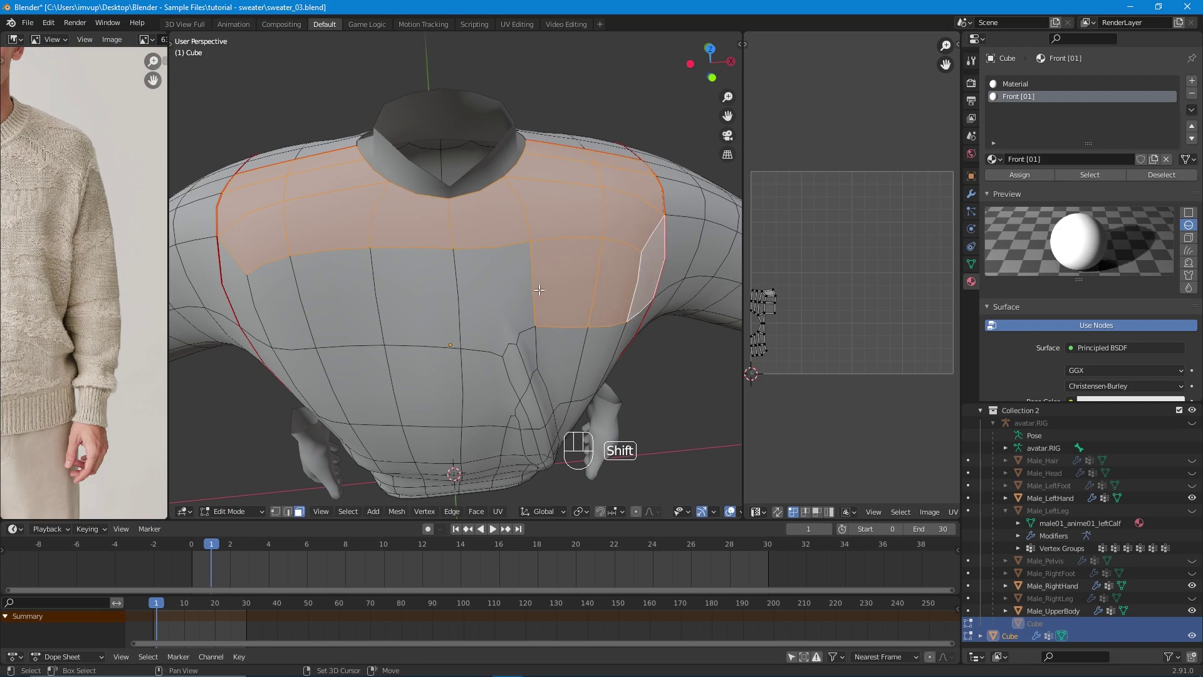
# Extend the face selection across the chest and down one side of the sweater's front towards the hem seam.
pyautogui.keyDown('shift'); pyautogui.moveTo(247, 261); pyautogui.dragTo(493, 330); pyautogui.keyUp('shift')
pyautogui.moveTo(493, 330); pyautogui.dragTo(353, 227, button='middle')
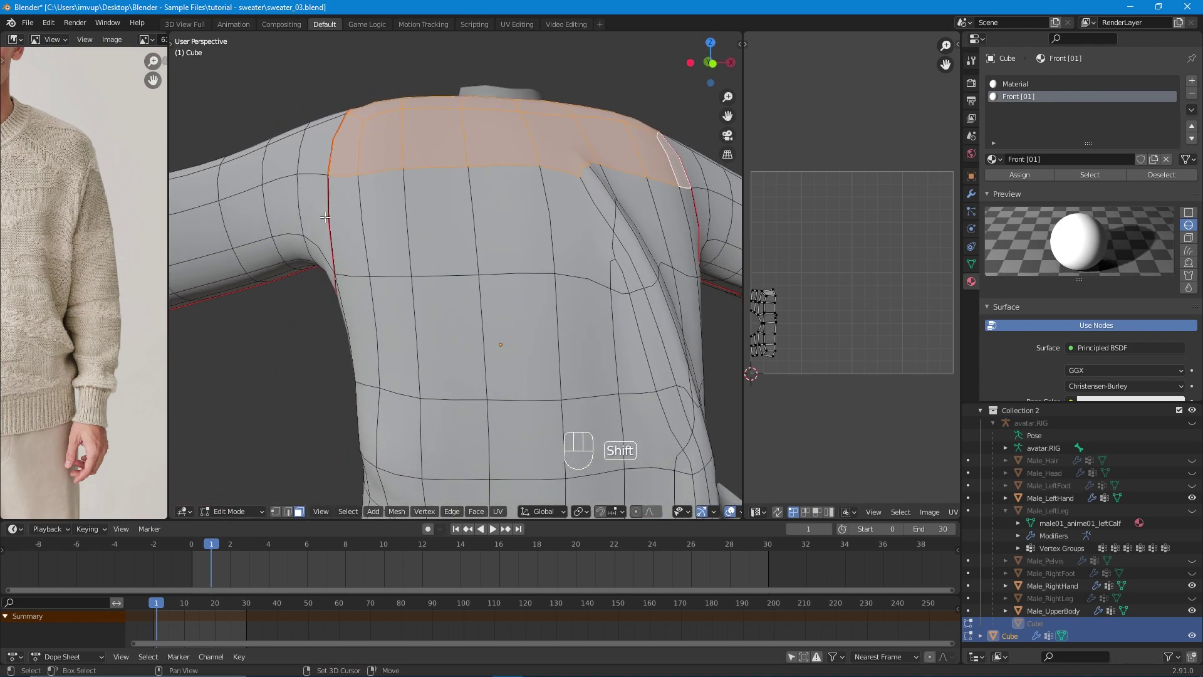
pyautogui.keyDown('shift'); pyautogui.moveTo(355, 217); pyautogui.dragTo(692, 297); pyautogui.keyUp('shift')
pyautogui.moveTo(692, 296); pyautogui.dragTo(482, 334, button='middle')
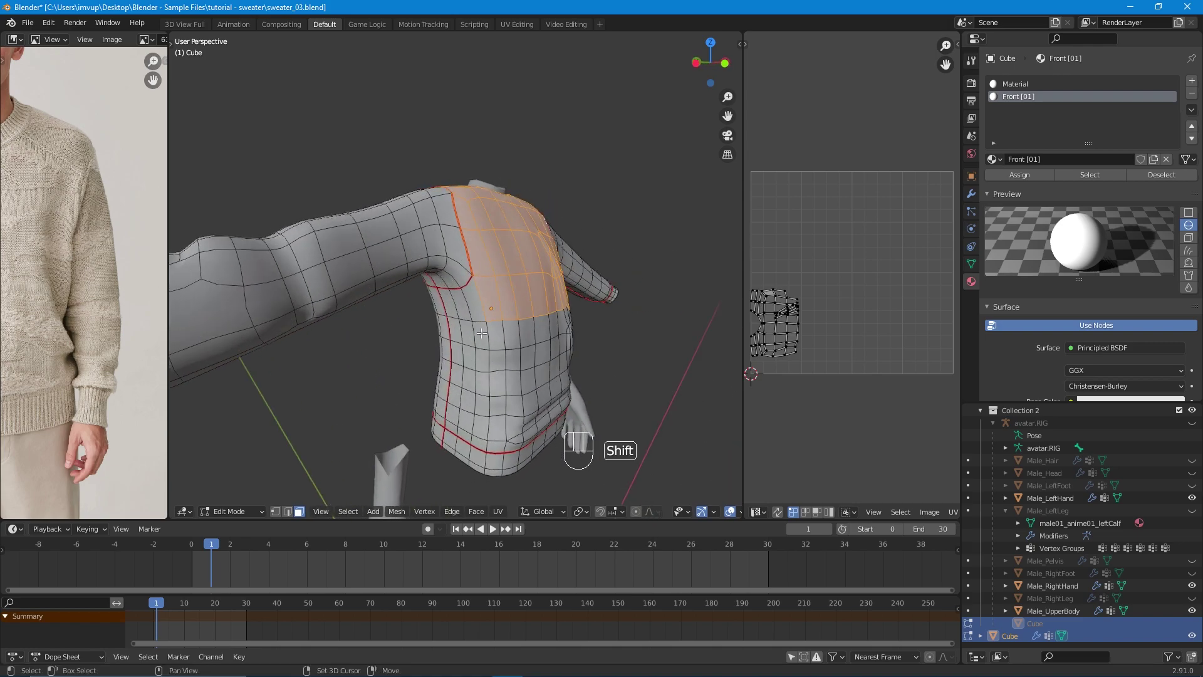
pyautogui.keyDown('shift'); pyautogui.moveTo(449, 302); pyautogui.dragTo(520, 423); pyautogui.keyUp('shift')
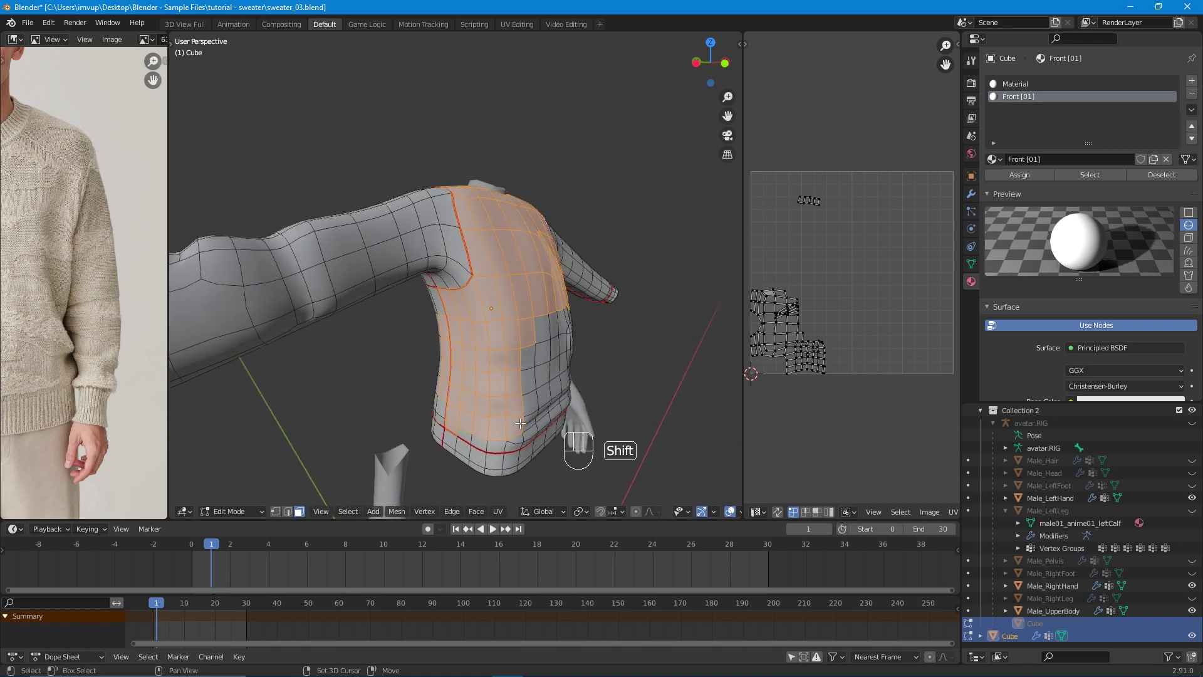
pyautogui.moveTo(502, 386); pyautogui.dragTo(414, 320, button='middle')
pyautogui.keyDown('shift'); pyautogui.moveTo(374, 310); pyautogui.dragTo(443, 408); pyautogui.keyUp('shift')
pyautogui.moveTo(443, 409); pyautogui.dragTo(389, 319, button='middle')
# Add the belly and opposite side faces of the sweater's front to the selection, up to the side seam.
pyautogui.scroll(5, 415, 362)
pyautogui.keyDown('shift'); pyautogui.moveTo(408, 287); pyautogui.dragTo(506, 417); pyautogui.keyUp('shift')
pyautogui.moveTo(506, 418); pyautogui.dragTo(453, 387, button='middle')
pyautogui.keyDown('shift'); pyautogui.moveTo(386, 308); pyautogui.dragTo(461, 405); pyautogui.keyUp('shift')
pyautogui.moveTo(461, 404); pyautogui.dragTo(380, 379, button='middle')
pyautogui.keyDown('shift'); pyautogui.moveTo(379, 378); pyautogui.dragTo(531, 491); pyautogui.keyUp('shift')
pyautogui.moveTo(447, 410); pyautogui.dragTo(384, 426, button='middle')
pyautogui.keyDown('shift'); pyautogui.moveTo(384, 426); pyautogui.dragTo(439, 483); pyautogui.keyUp('shift')
pyautogui.keyDown('shift'); pyautogui.click(385, 412); pyautogui.keyUp('shift')
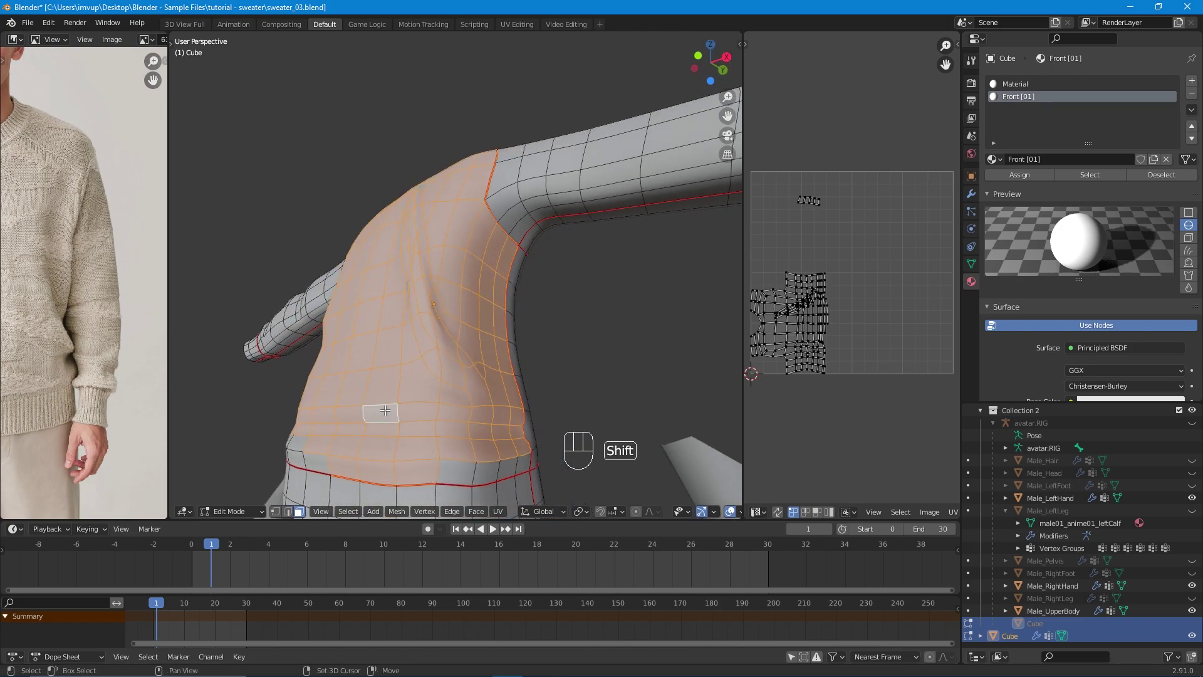
# Add the remaining front faces just above the hem seam to the selection.
pyautogui.keyDown('shift'); pyautogui.click(466, 470); pyautogui.keyUp('shift')
pyautogui.keyDown('shift'); pyautogui.click(487, 468); pyautogui.keyUp('shift')
pyautogui.keyDown('shift'); pyautogui.click(507, 468); pyautogui.keyUp('shift')
pyautogui.keyDown('shift'); pyautogui.click(523, 465); pyautogui.keyUp('shift')
pyautogui.moveTo(407, 447); pyautogui.dragTo(441, 441, button='middle')
pyautogui.keyDown('shift'); pyautogui.moveTo(440, 441); pyautogui.dragTo(561, 473); pyautogui.keyUp('shift')
pyautogui.moveTo(560, 473); pyautogui.dragTo(564, 460, button='middle')
pyautogui.keyDown('shift'); pyautogui.moveTo(447, 447); pyautogui.dragTo(543, 451); pyautogui.keyUp('shift')
pyautogui.moveTo(543, 451); pyautogui.dragTo(436, 291, button='middle')
# Examine the front torso selection from several angles, checking it against the armhole, side and hem seams.
pyautogui.keyDown('ctrl'); pyautogui.moveTo(436, 291); pyautogui.dragTo(446, 396); pyautogui.keyUp('ctrl')
pyautogui.moveTo(438, 398); pyautogui.dragTo(600, 312, button='middle')
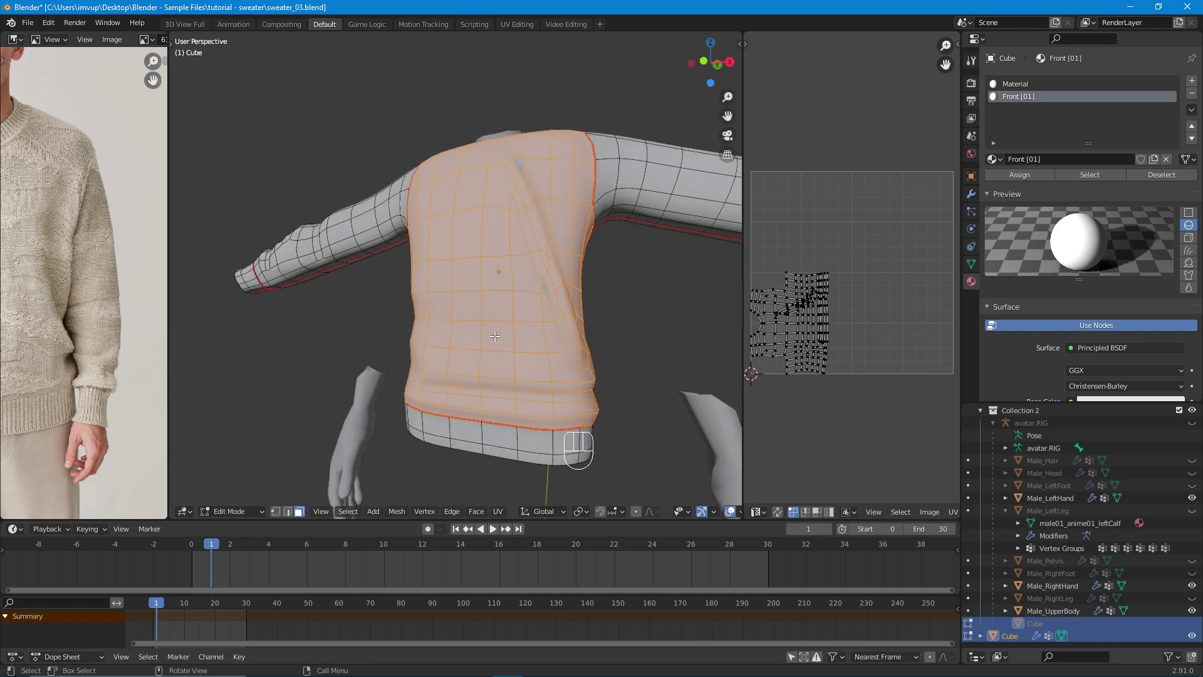
pyautogui.scroll(2, 600, 312)
pyautogui.scroll(-3, 623, 300)
pyautogui.moveTo(532, 273); pyautogui.dragTo(495, 294, button='middle')
pyautogui.scroll(-3, 443, 347)
pyautogui.scroll(3, 445, 354)
pyautogui.scroll(-3, 495, 295)
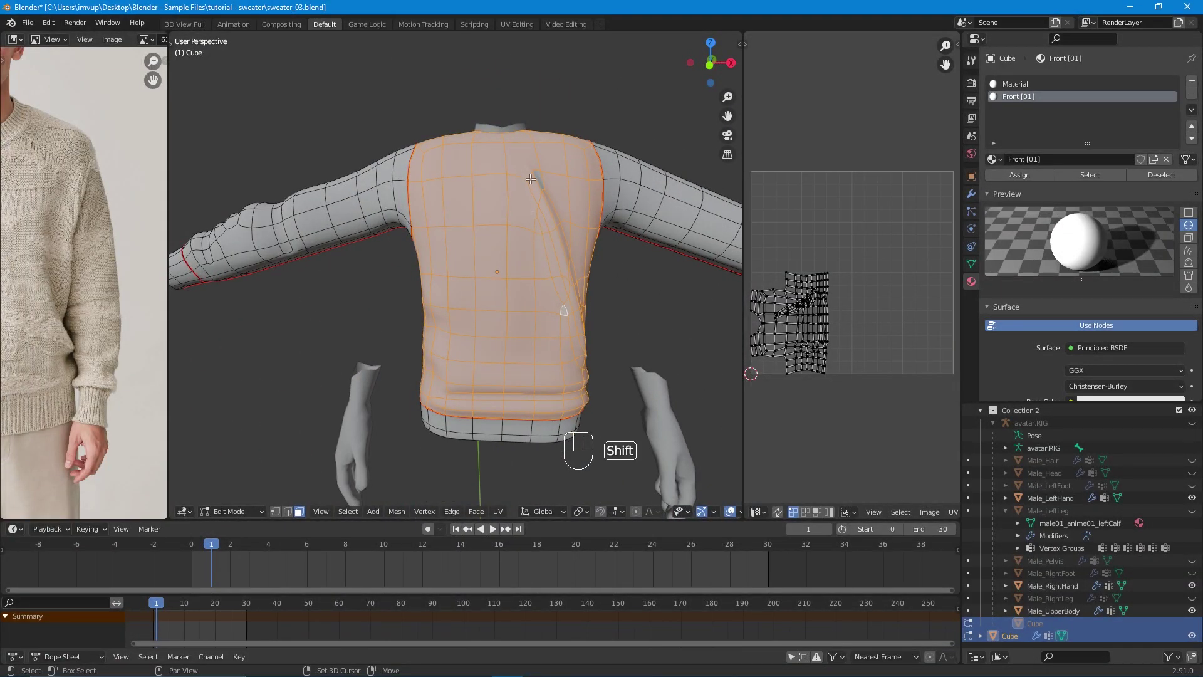
pyautogui.moveTo(523, 175); pyautogui.dragTo(454, 197, button='middle')
pyautogui.moveTo(454, 343); pyautogui.dragTo(391, 337, button='middle')
pyautogui.moveTo(327, 376); pyautogui.dragTo(440, 240, button='middle')
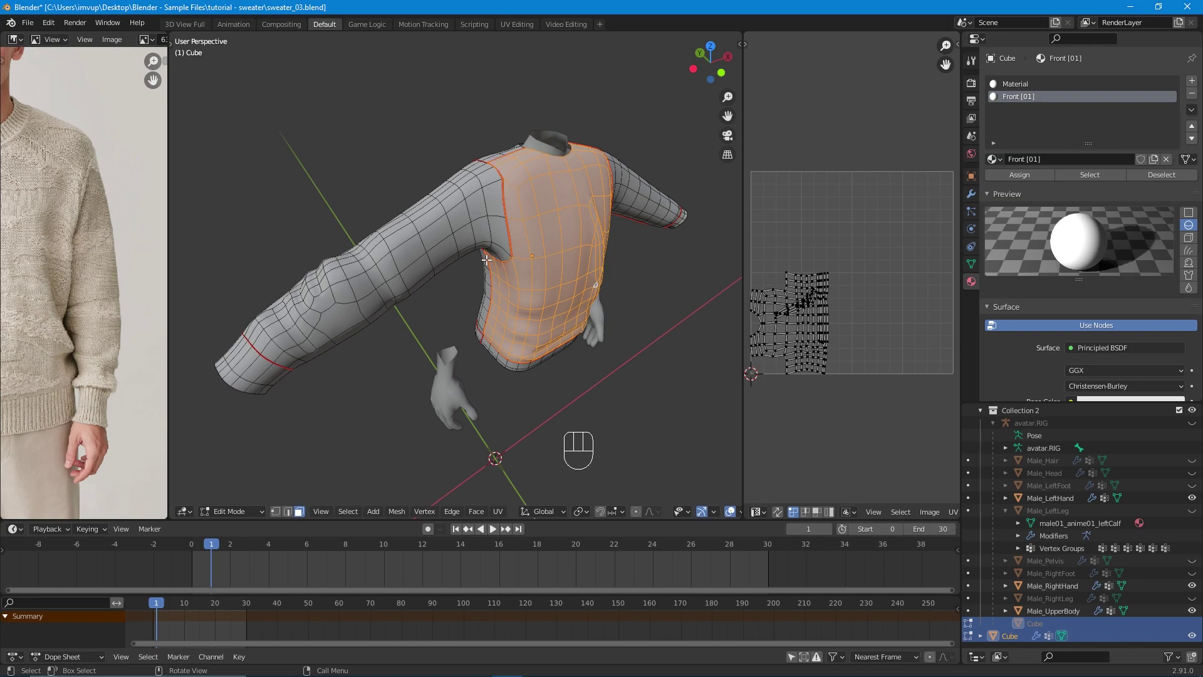
pyautogui.moveTo(566, 336); pyautogui.dragTo(627, 231, button='middle')
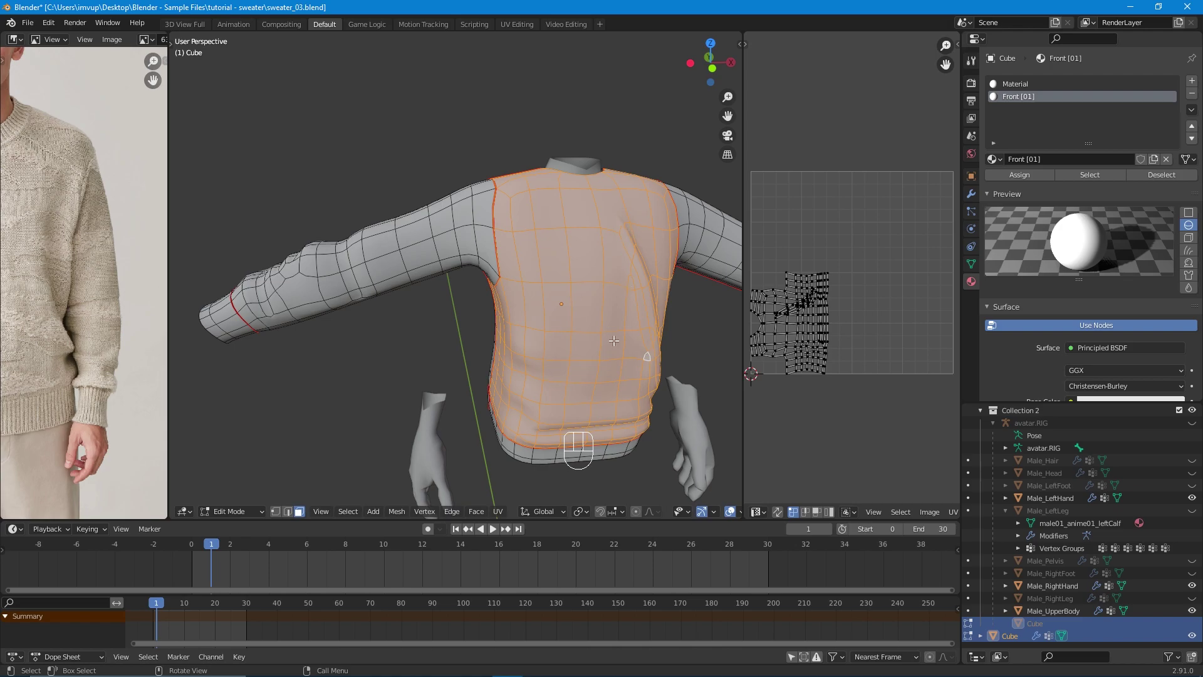
# Assign the Front [01] material to the selected front torso faces and unwrap them.
pyautogui.click(1018, 175)
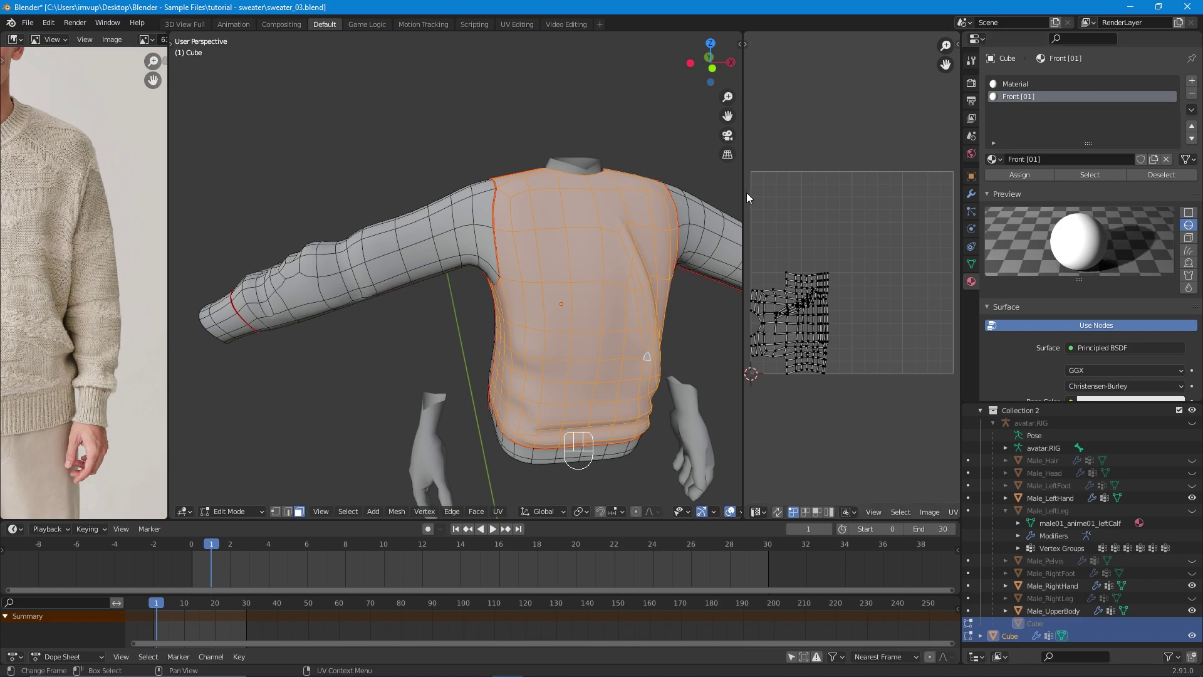
pyautogui.press('shift')
pyautogui.moveTo(568, 234); pyautogui.dragTo(446, 209, button='middle')
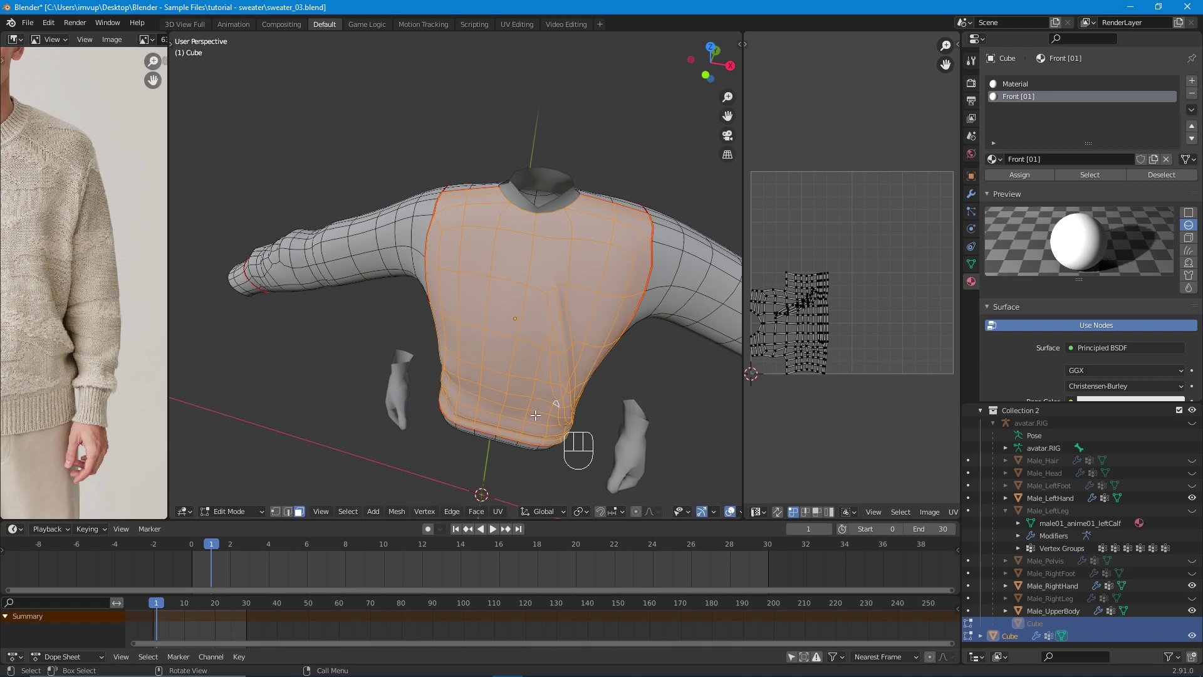
pyautogui.moveTo(543, 343); pyautogui.dragTo(552, 263, button='middle')
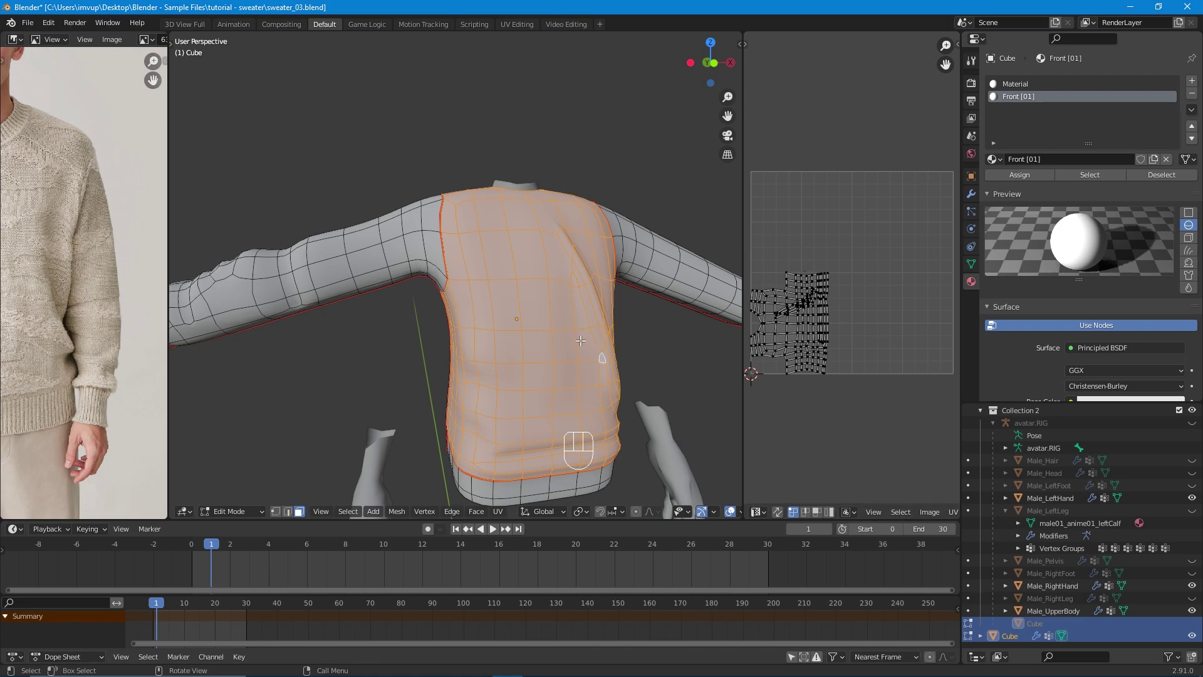
pyautogui.press('u')
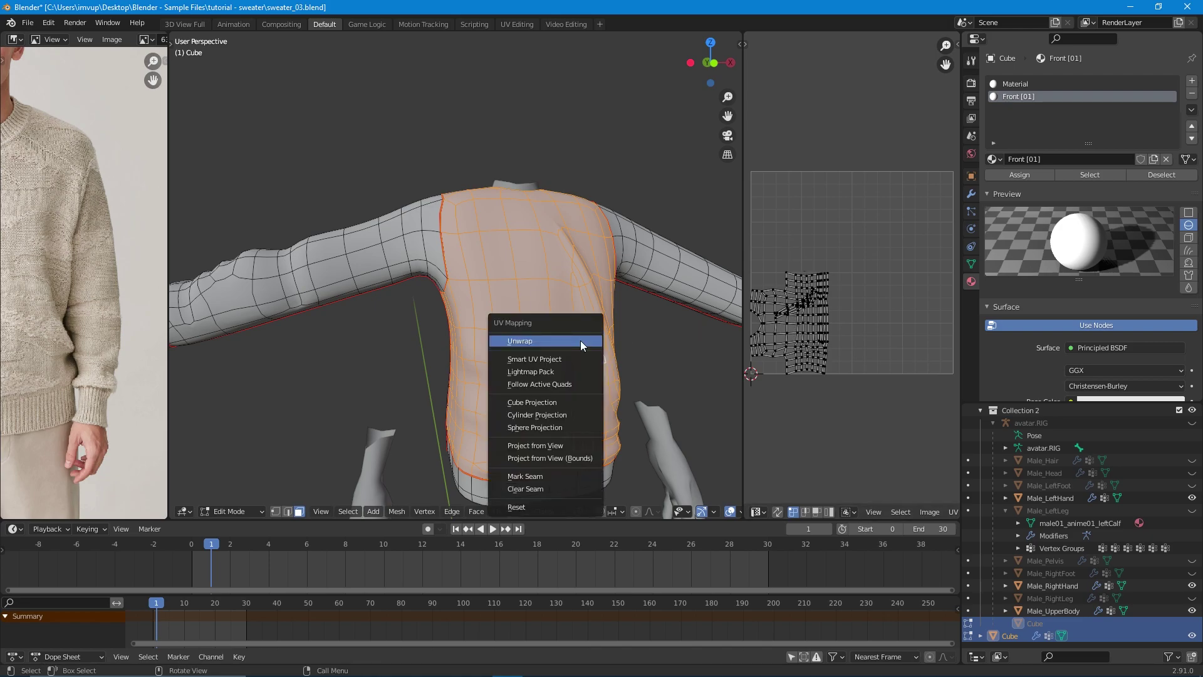
pyautogui.click(580, 340)
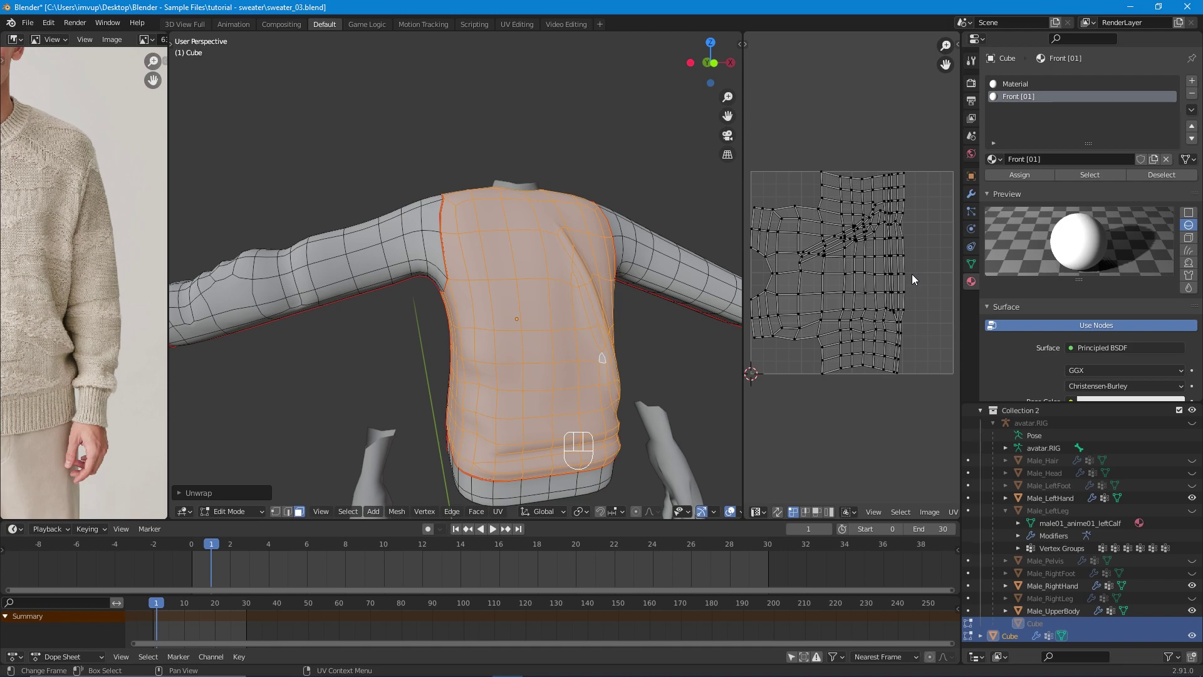
# Select the whole front torso UV island and rotate it by -90 degrees so the neckline points up.
pyautogui.press('a')
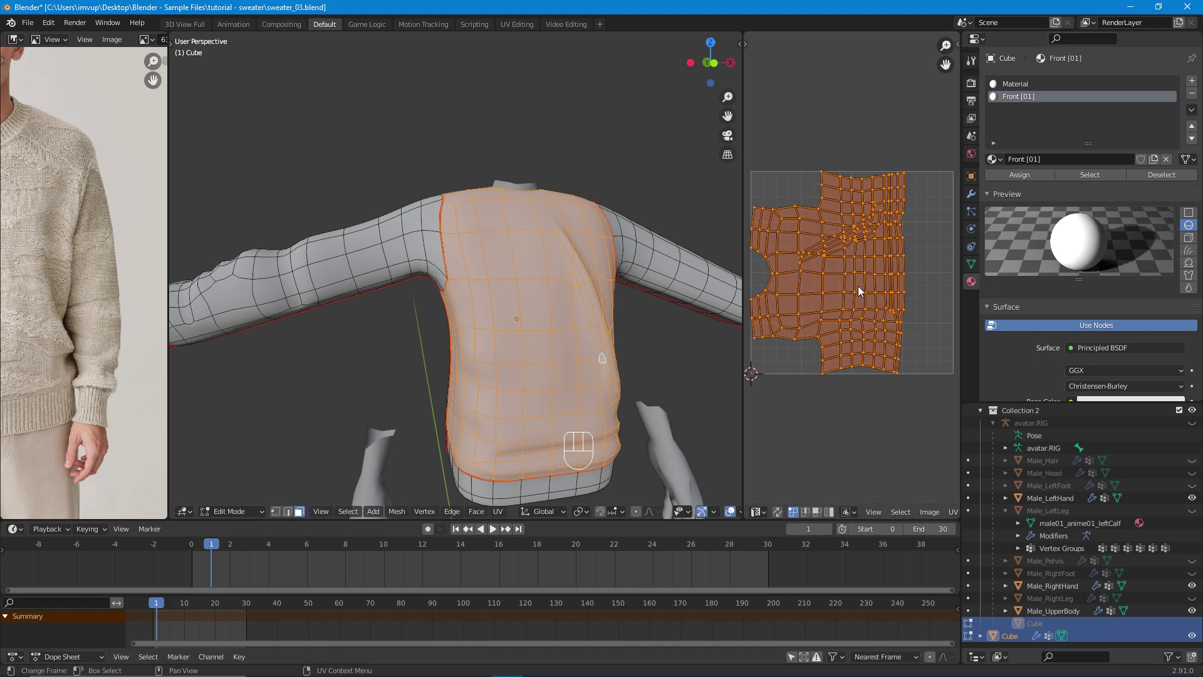
pyautogui.write('r')
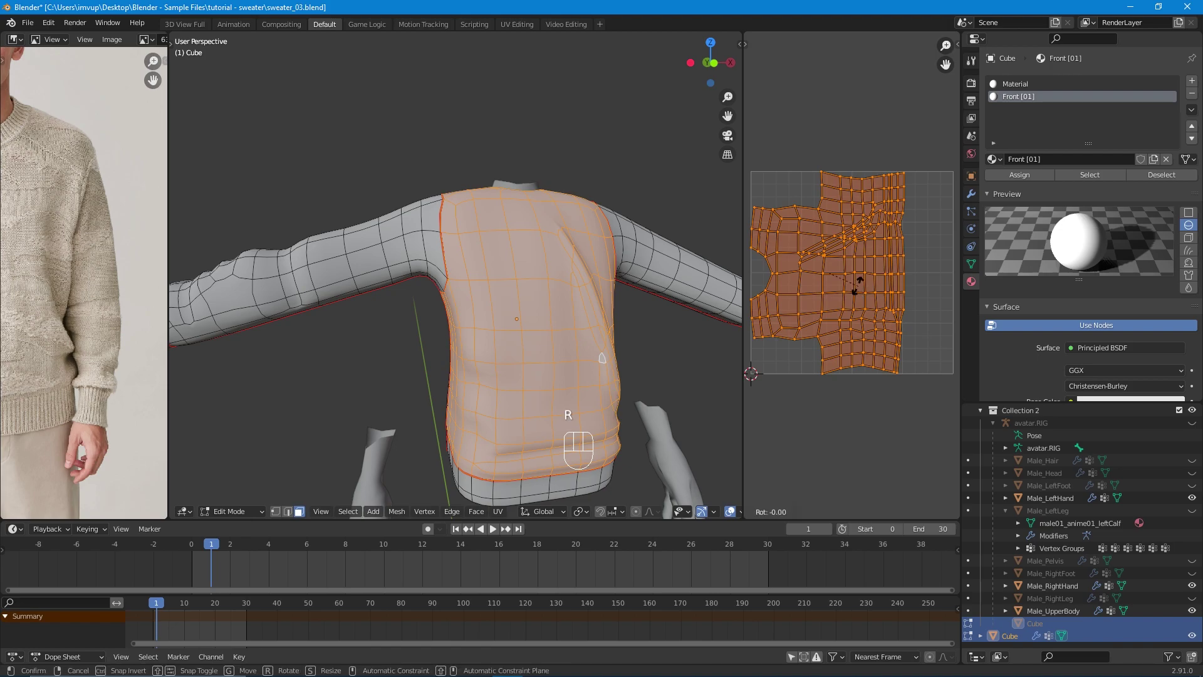
pyautogui.write('90')
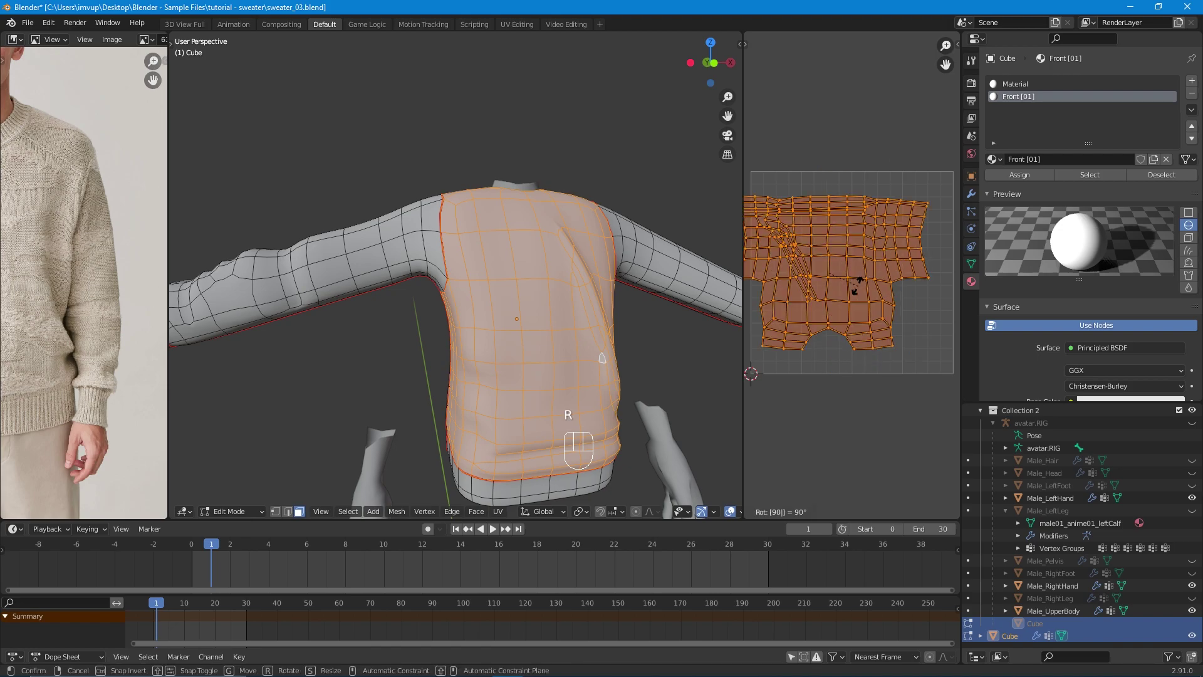
pyautogui.press('BackSpace')
pyautogui.press('BackSpace')
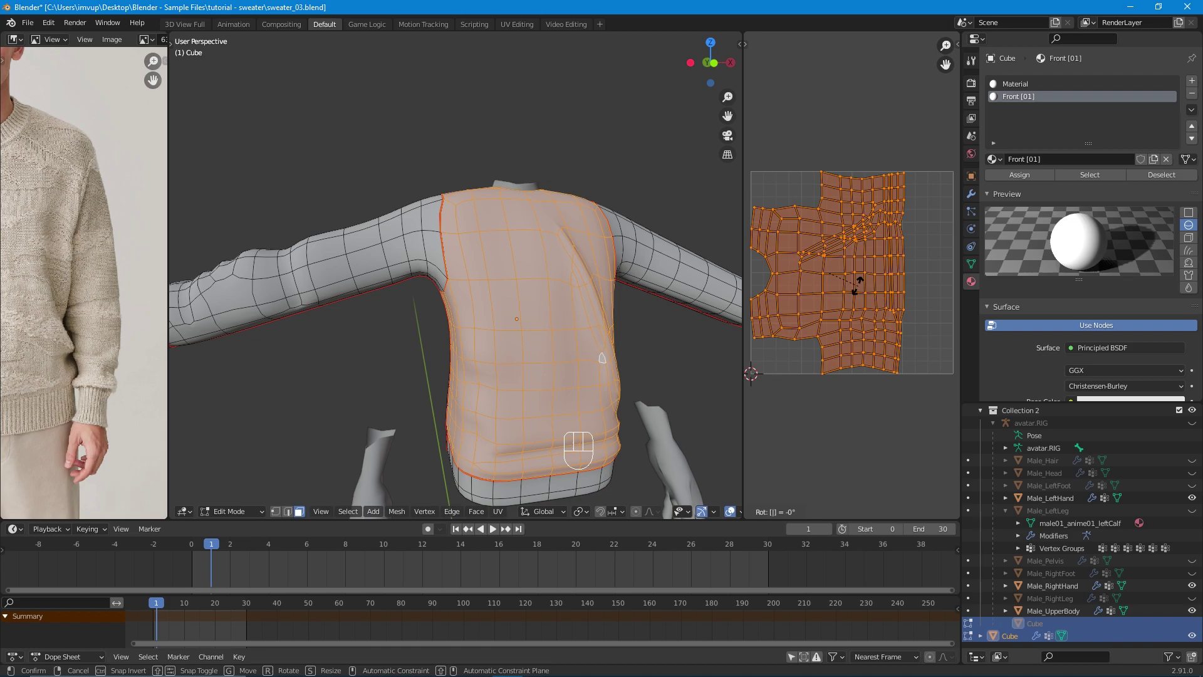
pyautogui.write('-90')
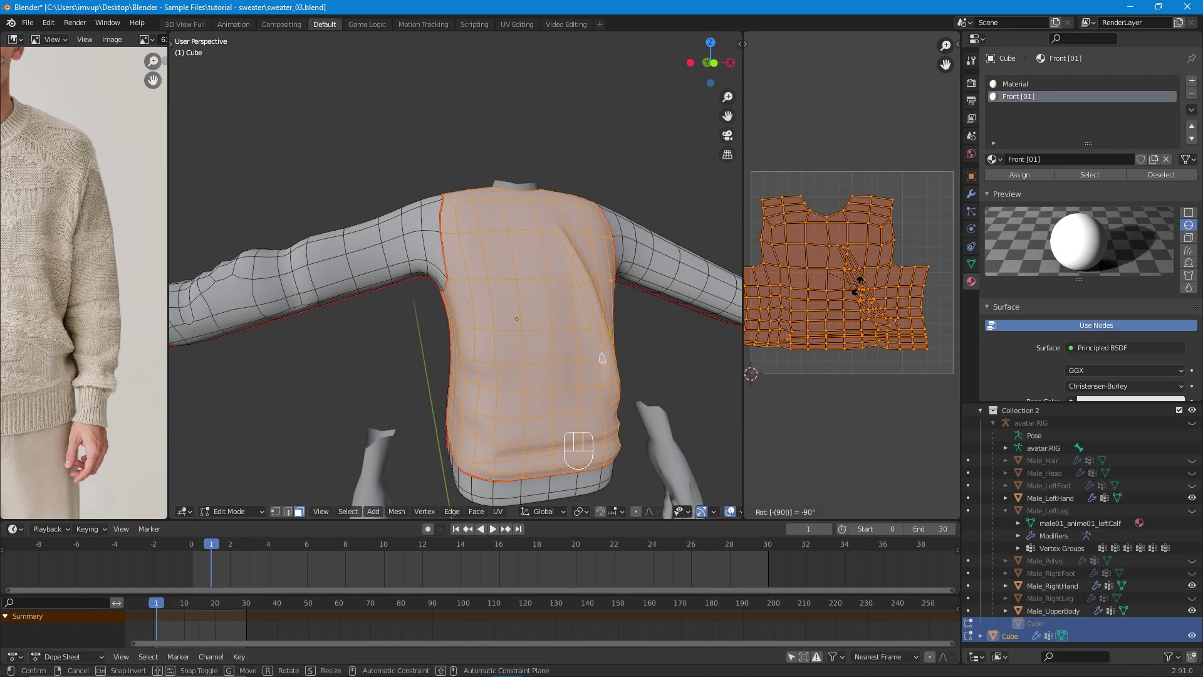
pyautogui.press('Return')
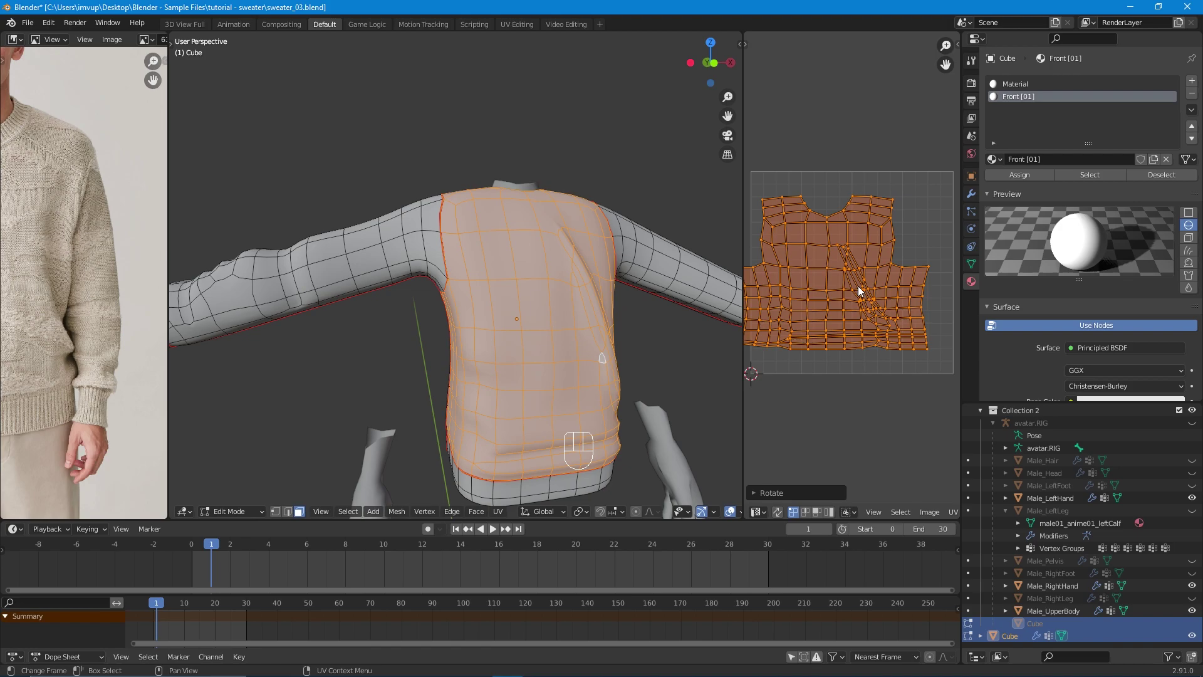
# Move the front torso UV island about 0.12 along X into the tile and scale it to about 0.965.
pyautogui.press('g')
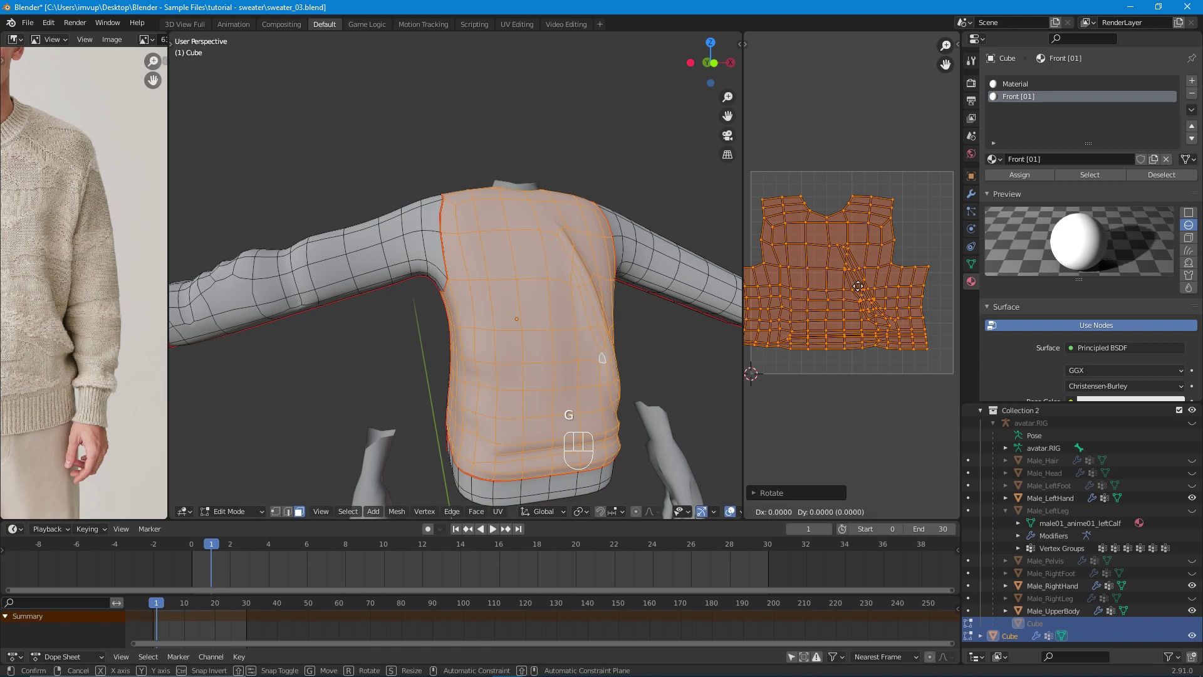
pyautogui.press('x')
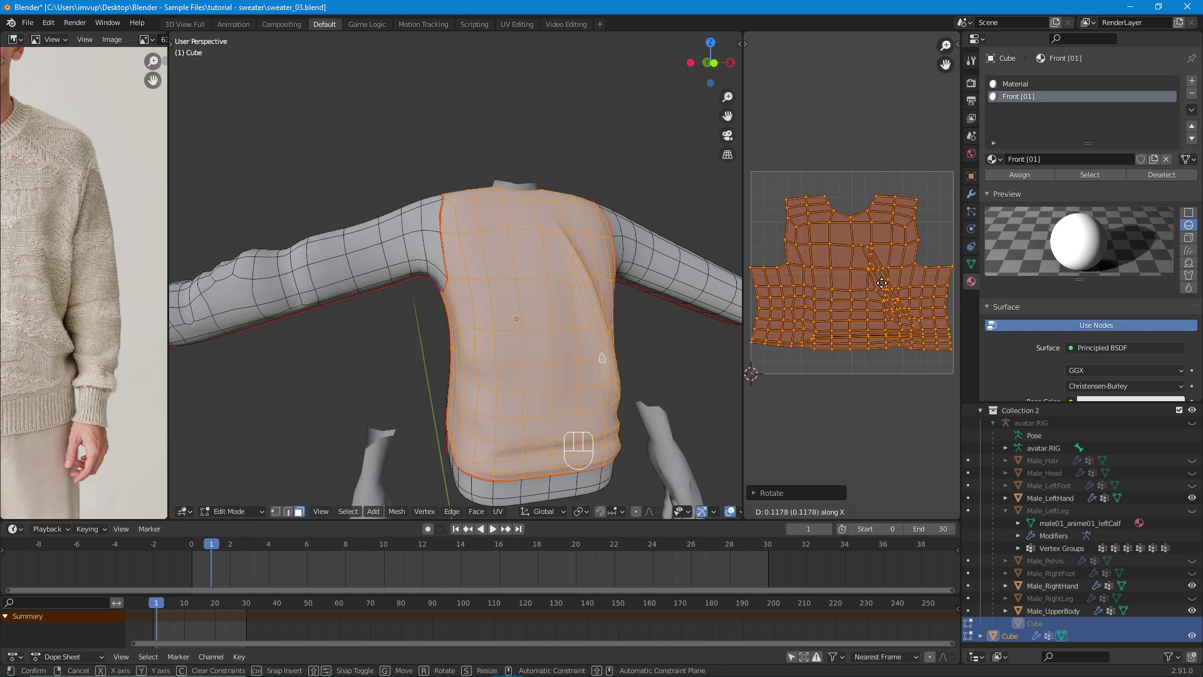
pyautogui.click(910, 345)
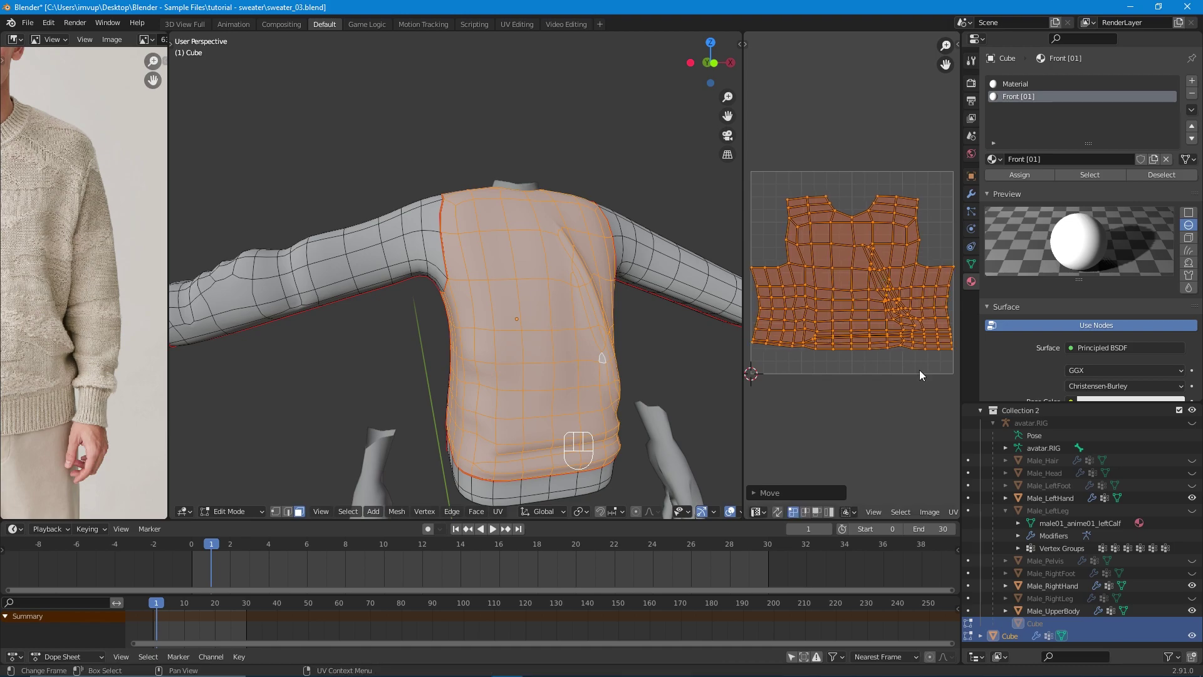
pyautogui.press('s')
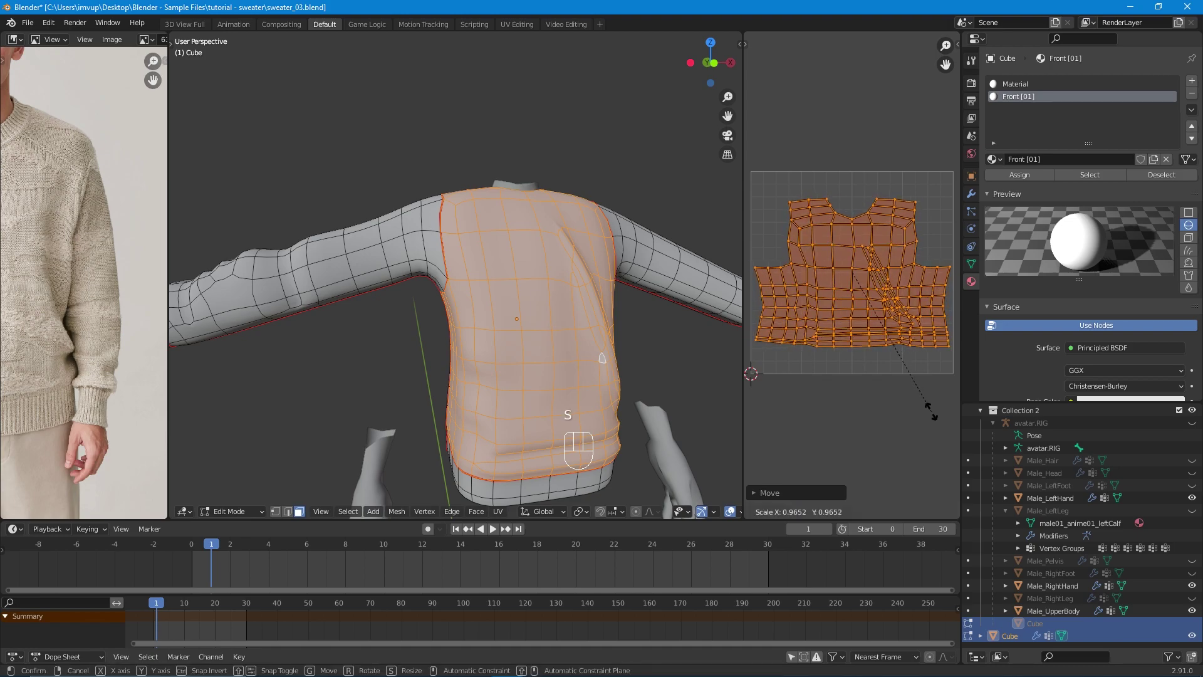
pyautogui.click(931, 411)
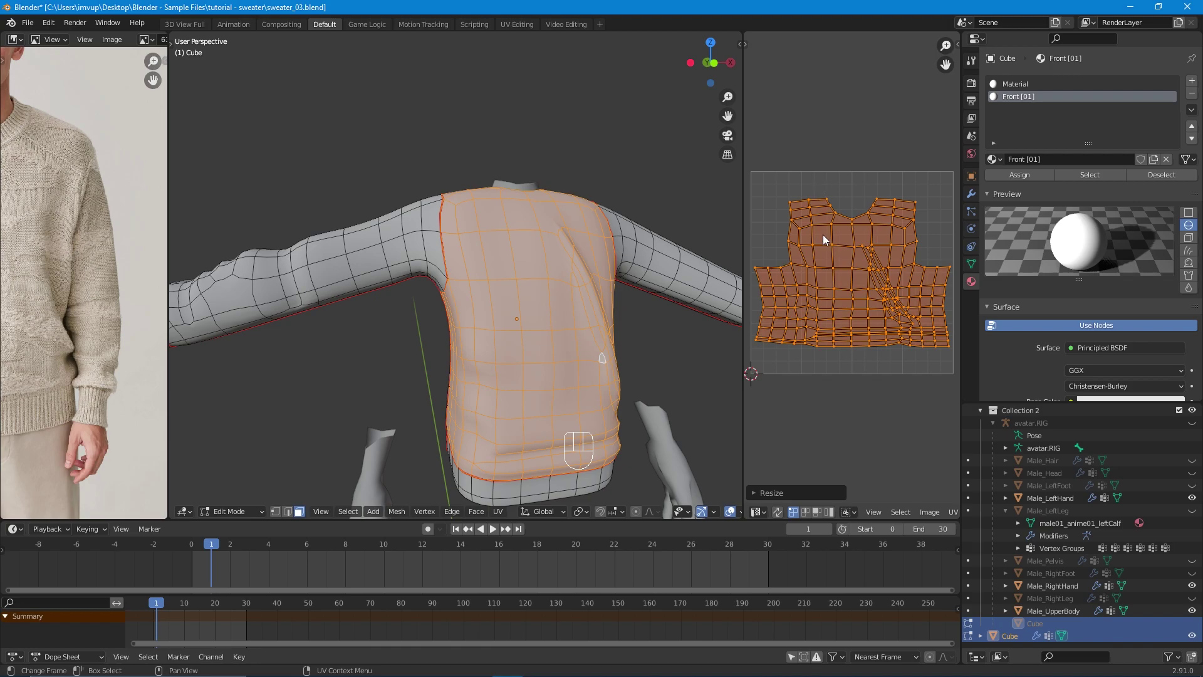
# Stretch the front torso UV island along Y by about 1.3 to fill the tile's height.
pyautogui.press('s')
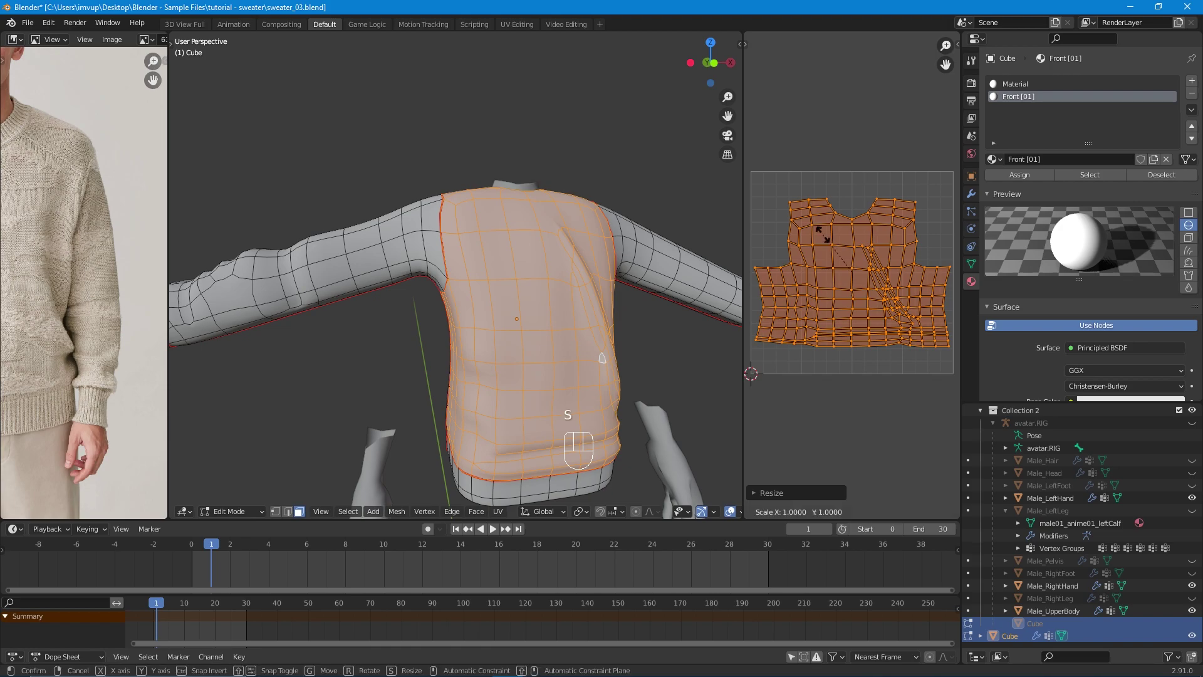
pyautogui.press('y')
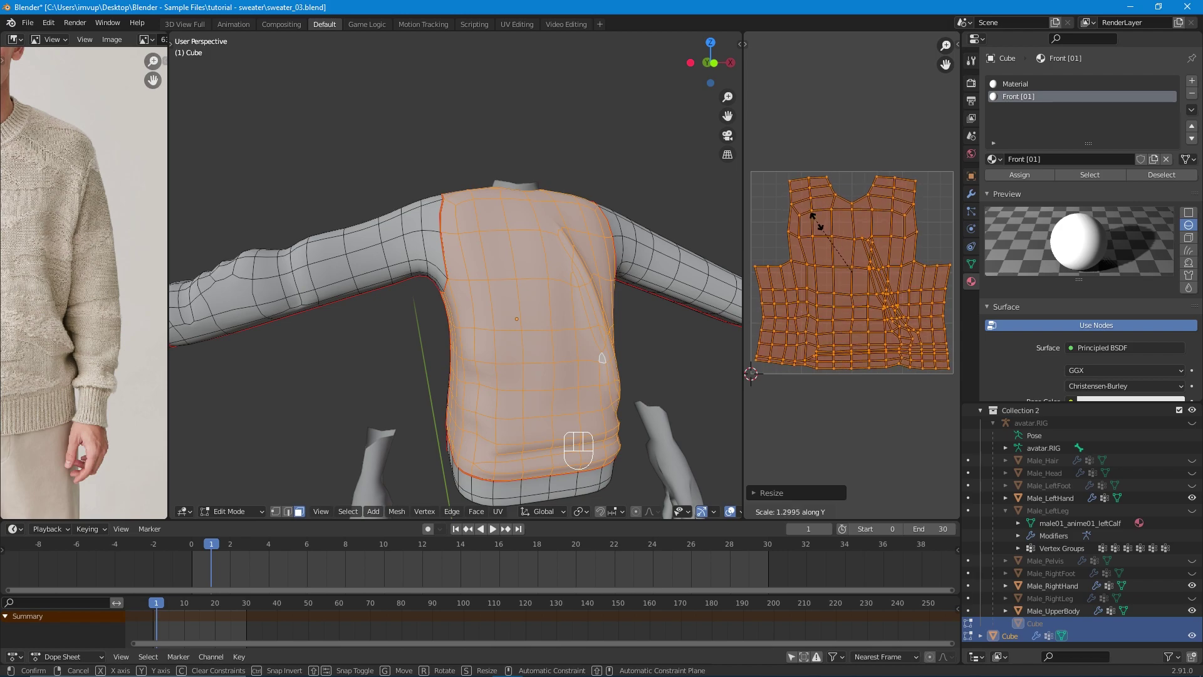
pyautogui.click(816, 222)
pyautogui.scroll(4, 840, 307)
pyautogui.moveTo(841, 307); pyautogui.dragTo(824, 313, button='middle')
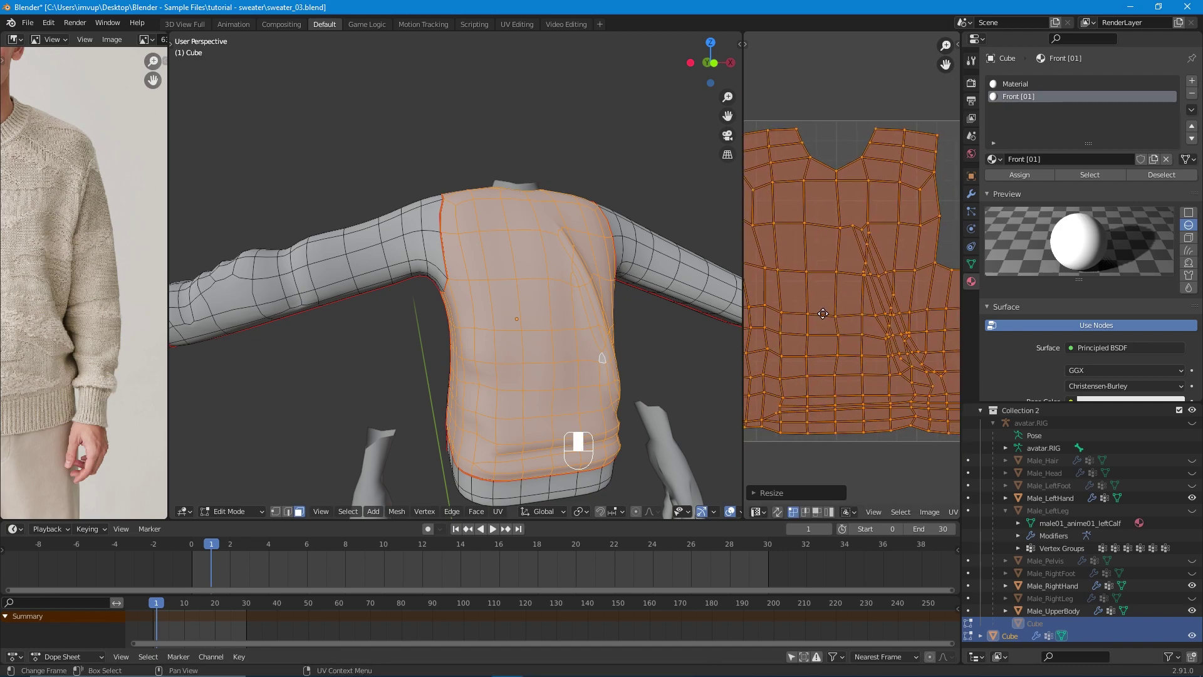
pyautogui.press('Home')
# Clear the current selection and select the upper back faces between the two armhole seams, below the neckline.
pyautogui.moveTo(474, 357); pyautogui.dragTo(511, 343, button='middle')
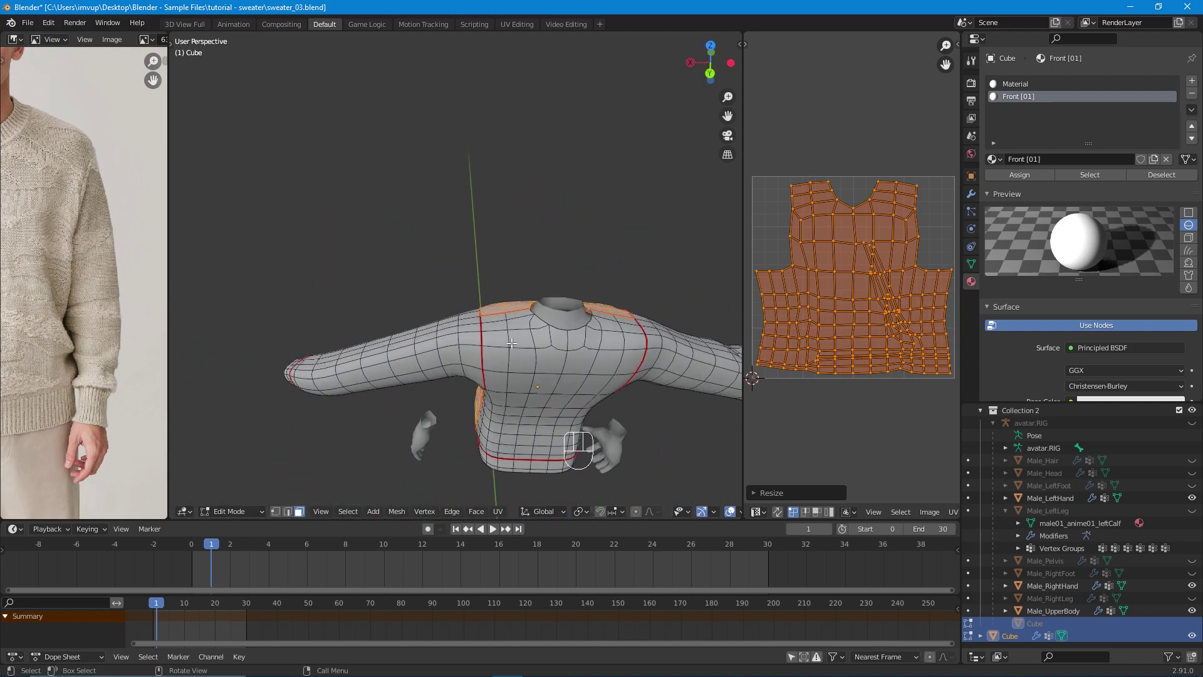
pyautogui.hotkey('alt', 'a')
pyautogui.click(495, 317)
pyautogui.press('b')
pyautogui.moveTo(497, 317); pyautogui.dragTo(538, 407)
pyautogui.keyDown('shift'); pyautogui.click(564, 354); pyautogui.keyUp('shift')
pyautogui.moveTo(564, 353); pyautogui.dragTo(540, 374, button='middle')
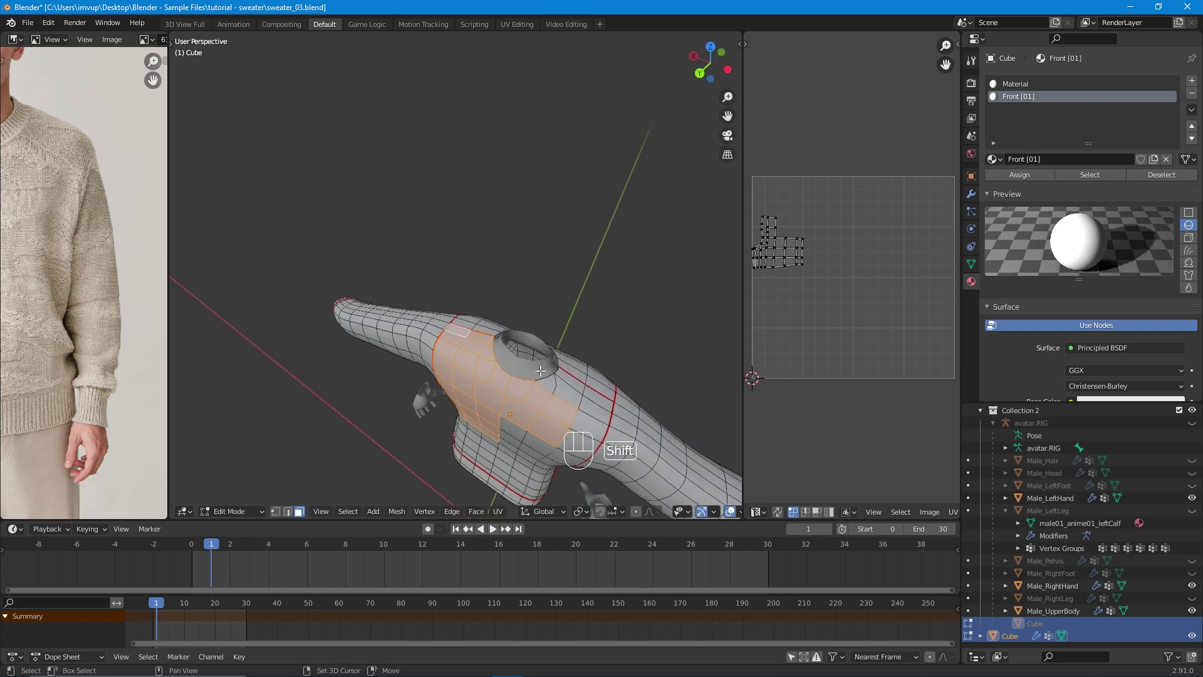
pyautogui.keyDown('shift'); pyautogui.click(562, 398); pyautogui.keyUp('shift')
pyautogui.press('b')
pyautogui.moveTo(582, 393); pyautogui.dragTo(597, 432)
# Add the remaining back torso faces down to the hem seam and out to the side seams.
pyautogui.moveTo(598, 432); pyautogui.dragTo(491, 334, button='middle')
pyautogui.press('l')
pyautogui.keyDown('shift'); pyautogui.moveTo(462, 332); pyautogui.dragTo(514, 488); pyautogui.keyUp('shift')
pyautogui.moveTo(513, 484); pyautogui.dragTo(533, 463, button='middle')
pyautogui.keyDown('shift'); pyautogui.moveTo(487, 367); pyautogui.dragTo(570, 445); pyautogui.keyUp('shift')
pyautogui.moveTo(570, 445); pyautogui.dragTo(435, 373, button='middle')
pyautogui.scroll(6, 436, 373)
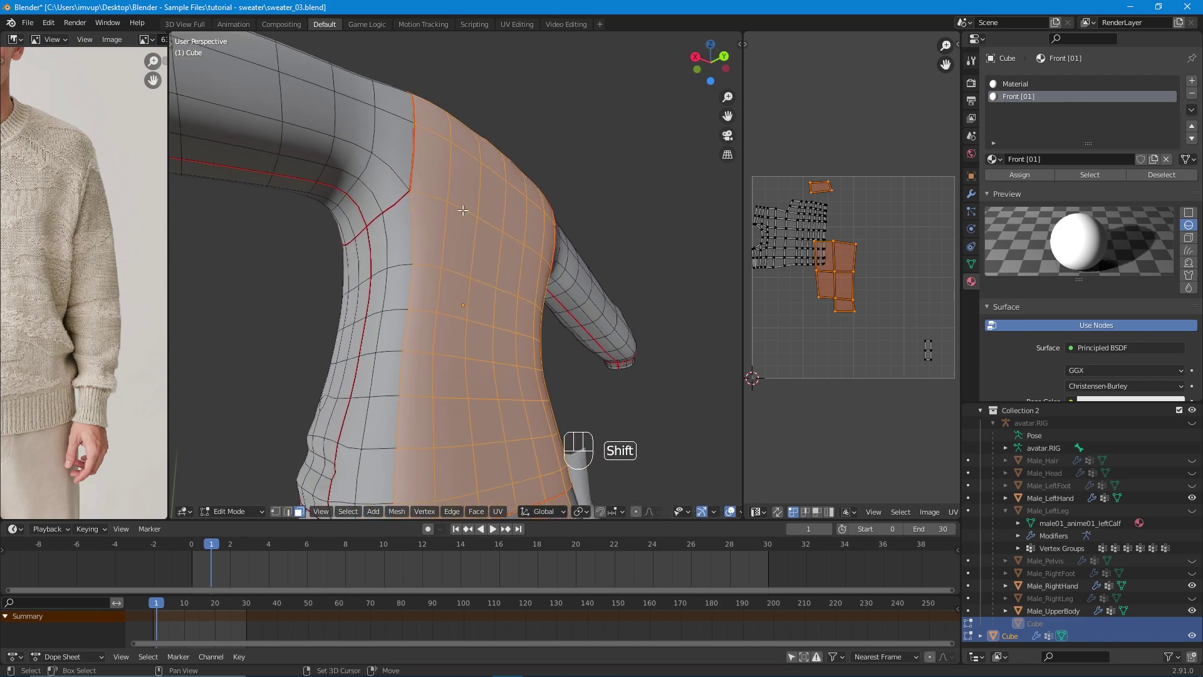
pyautogui.keyDown('shift'); pyautogui.moveTo(382, 257); pyautogui.dragTo(436, 411); pyautogui.keyUp('shift')
pyautogui.scroll(-5, 435, 412)
pyautogui.keyDown('shift'); pyautogui.moveTo(403, 328); pyautogui.dragTo(437, 397); pyautogui.keyUp('shift')
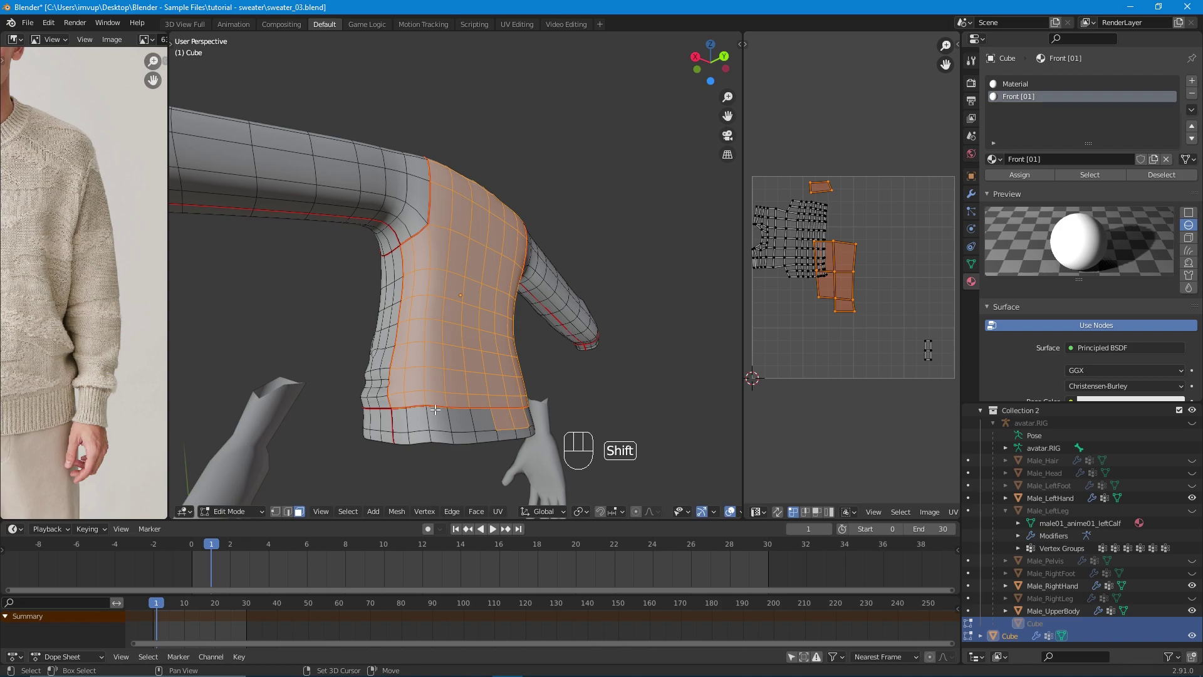
# Remove the stray hem faces from the selection and check the back torso selection against its surrounding seams.
pyautogui.moveTo(445, 410); pyautogui.dragTo(466, 402, button='middle')
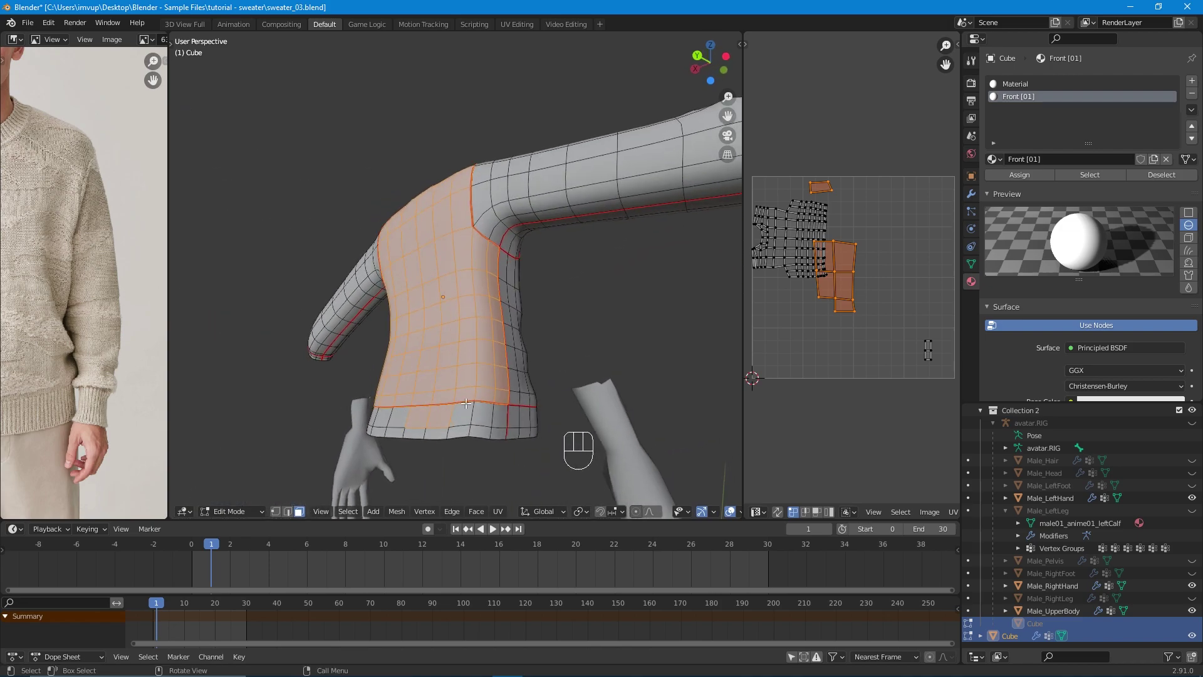
pyautogui.keyDown('ctrl'); pyautogui.click(441, 423); pyautogui.keyUp('ctrl')
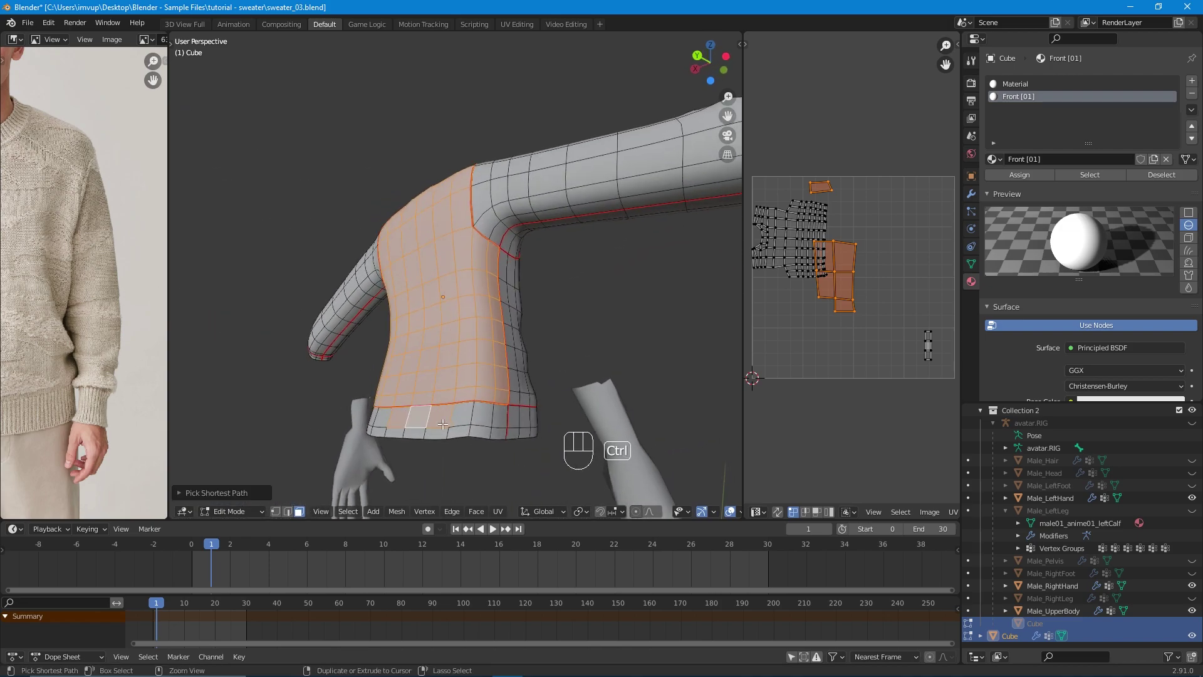
pyautogui.hotkey('ctrl', 'z')
pyautogui.moveTo(417, 476); pyautogui.dragTo(369, 140, button='middle')
pyautogui.scroll(3, 419, 229)
pyautogui.moveTo(343, 186); pyautogui.dragTo(391, 380)
pyautogui.moveTo(391, 380); pyautogui.dragTo(461, 387, button='middle')
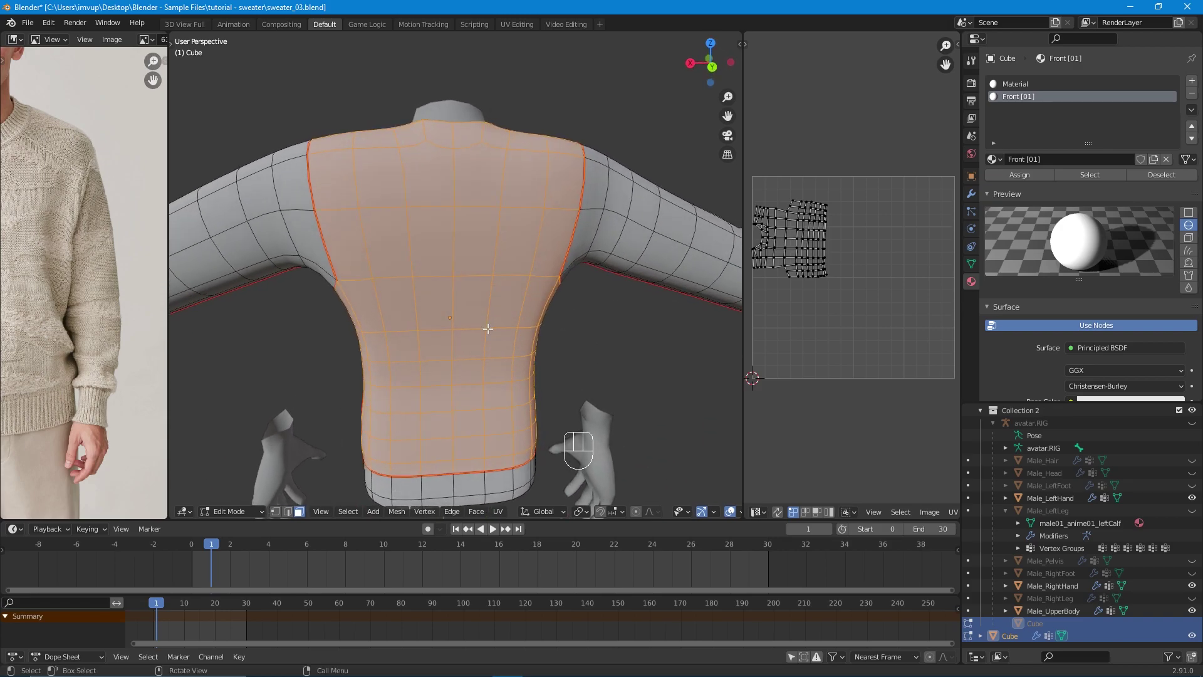
pyautogui.scroll(-5, 487, 328)
pyautogui.moveTo(487, 328); pyautogui.dragTo(486, 350, button='middle')
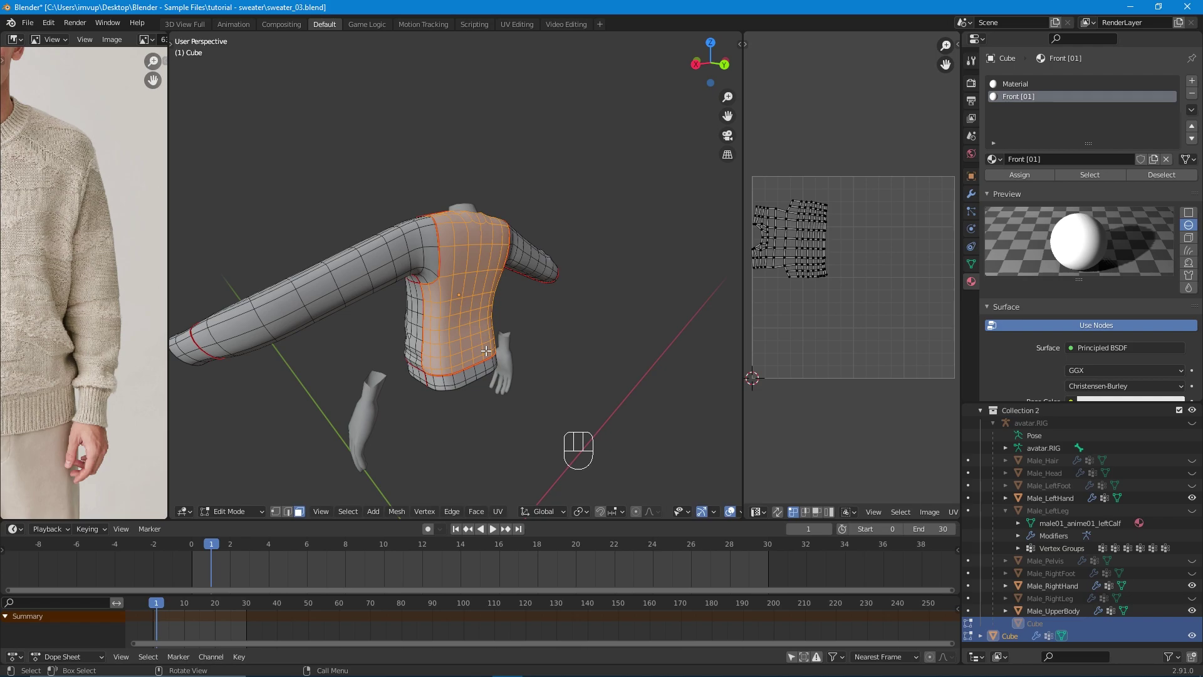
pyautogui.moveTo(485, 268); pyautogui.dragTo(320, 243, button='middle')
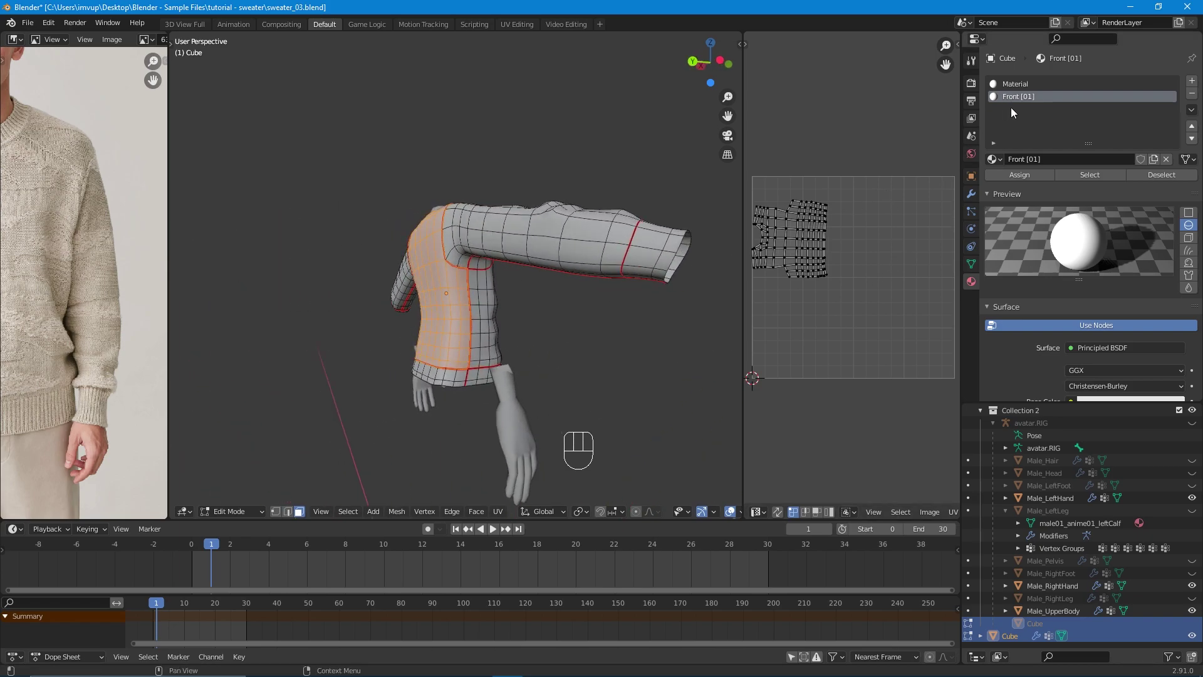
# Create a new material named back [02] and assign it to the selected back torso faces.
pyautogui.click(1191, 81)
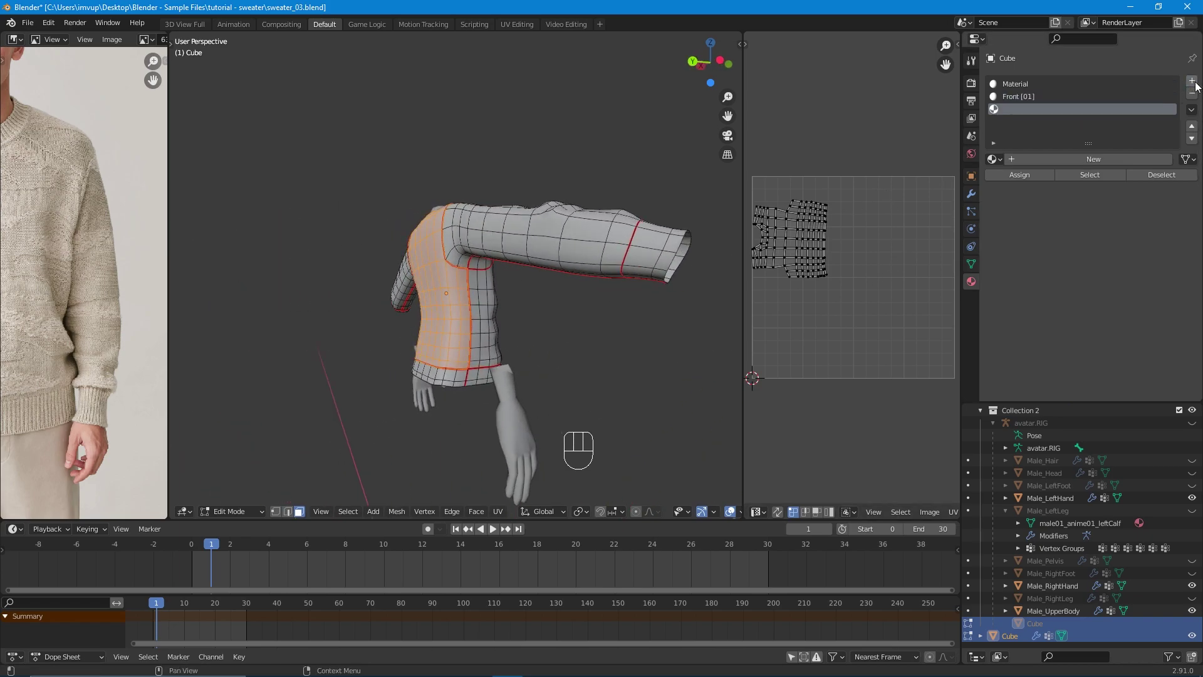
pyautogui.click(1080, 159)
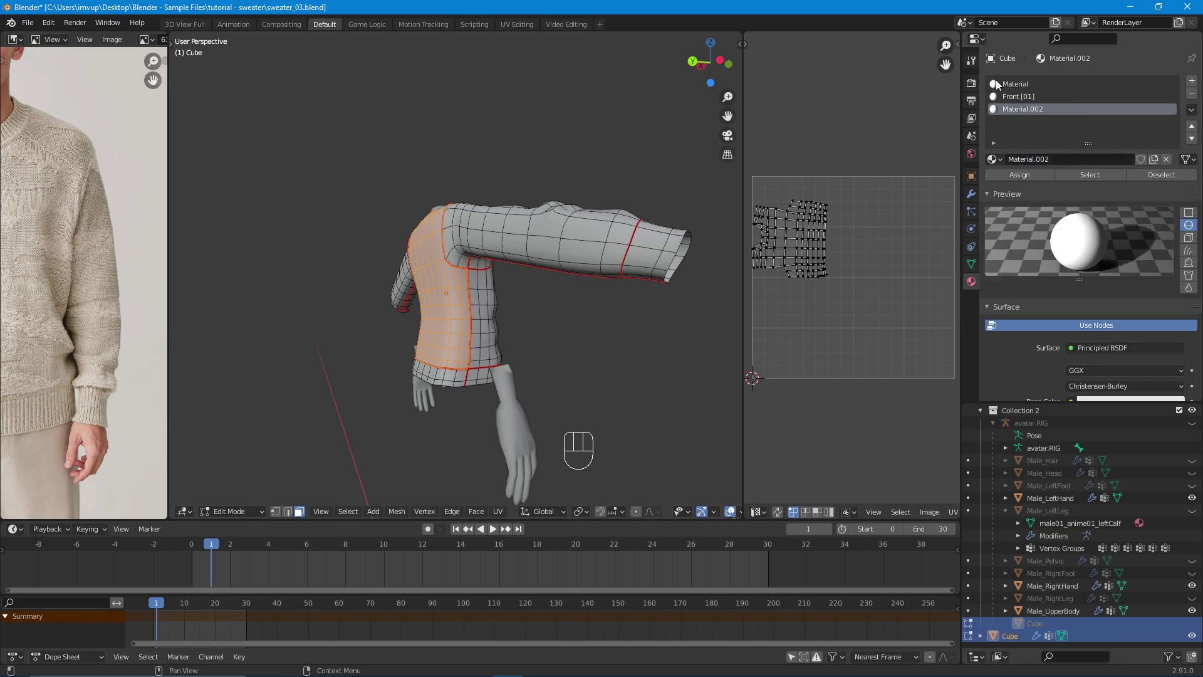
pyautogui.doubleClick(1039, 159)
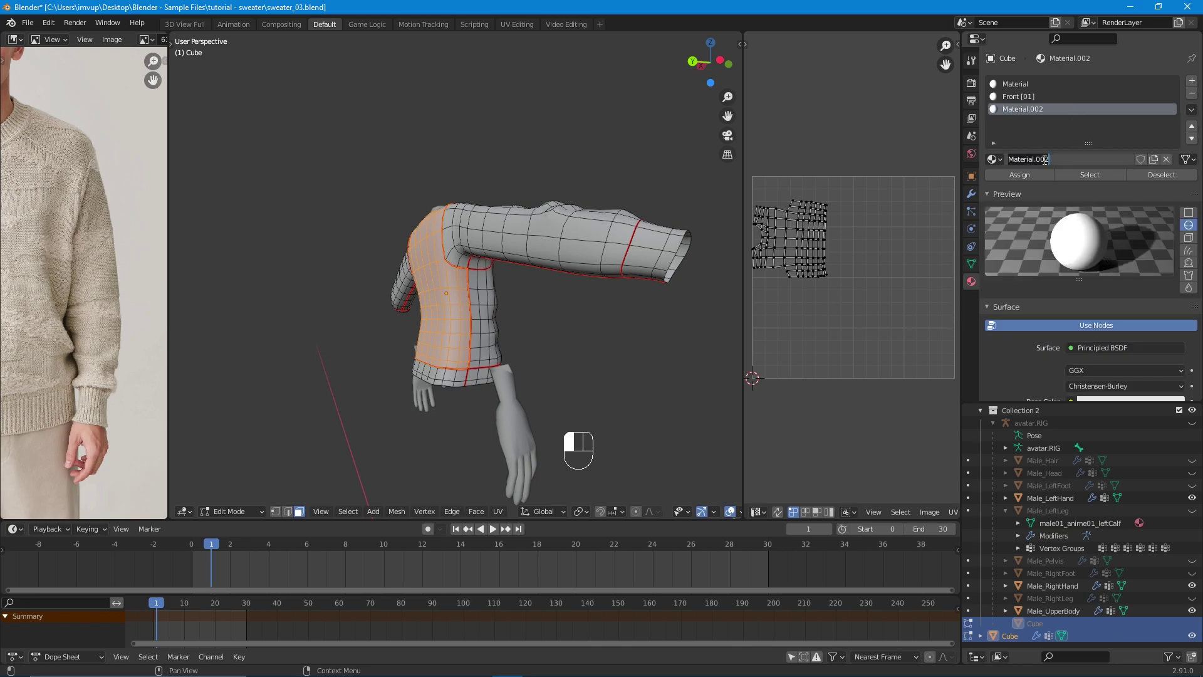
pyautogui.write('ba')
pyautogui.write('ck [02]')
pyautogui.press('Return')
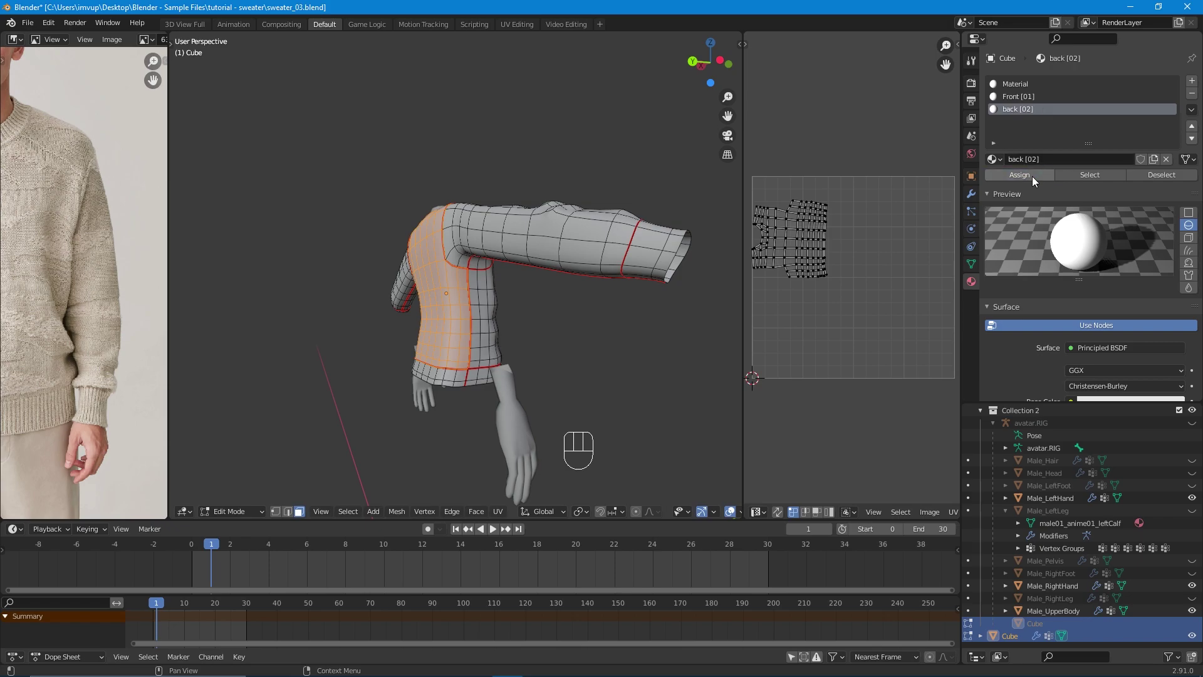
pyautogui.moveTo(353, 384); pyautogui.dragTo(431, 311, button='middle')
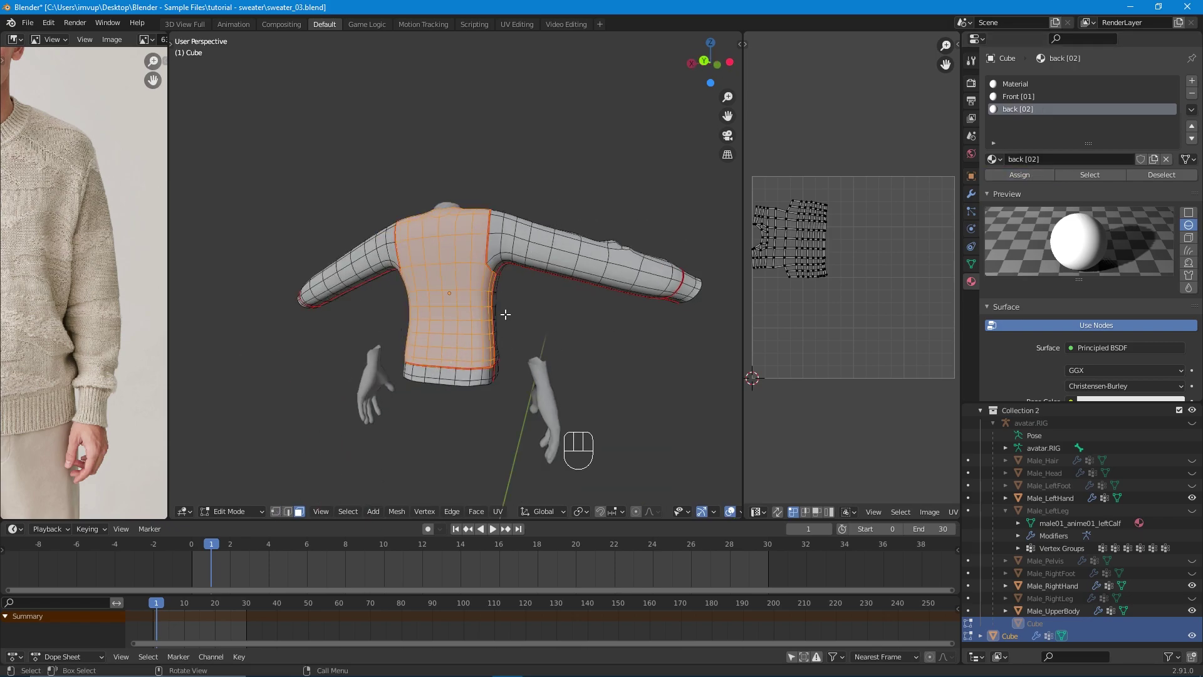
pyautogui.moveTo(440, 355); pyautogui.dragTo(438, 339, button='middle')
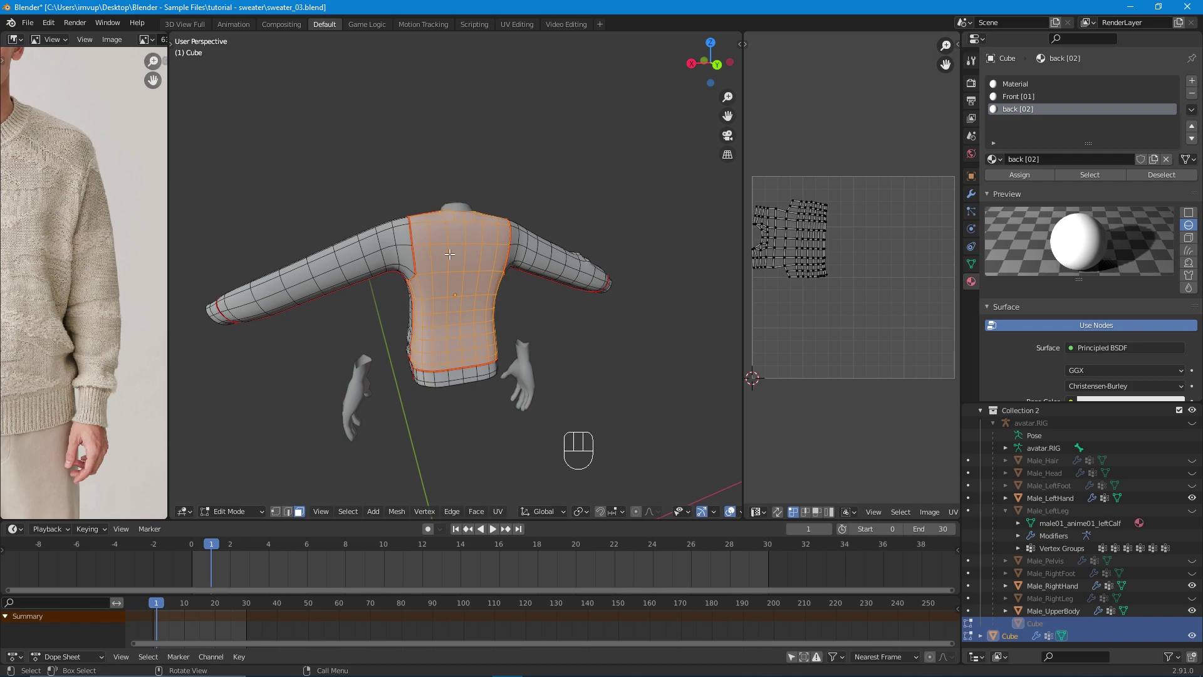
# Unwrap the selected back torso faces and select their whole UV island.
pyautogui.press('u')
pyautogui.click(656, 298)
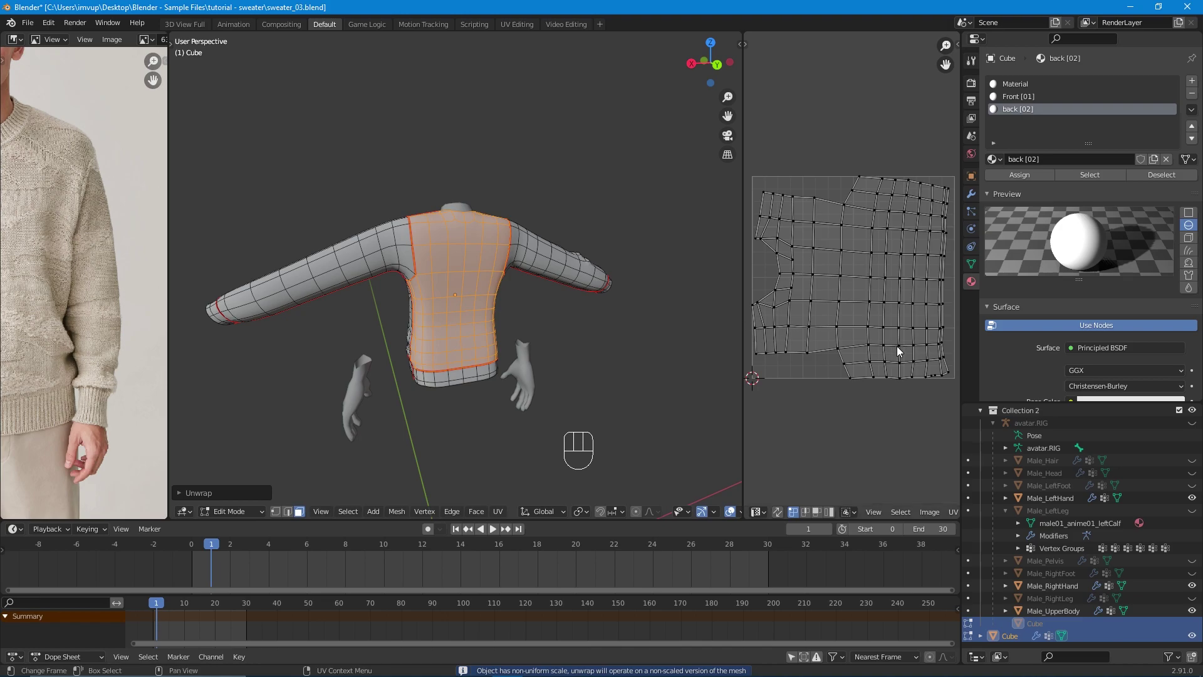
pyautogui.press('a')
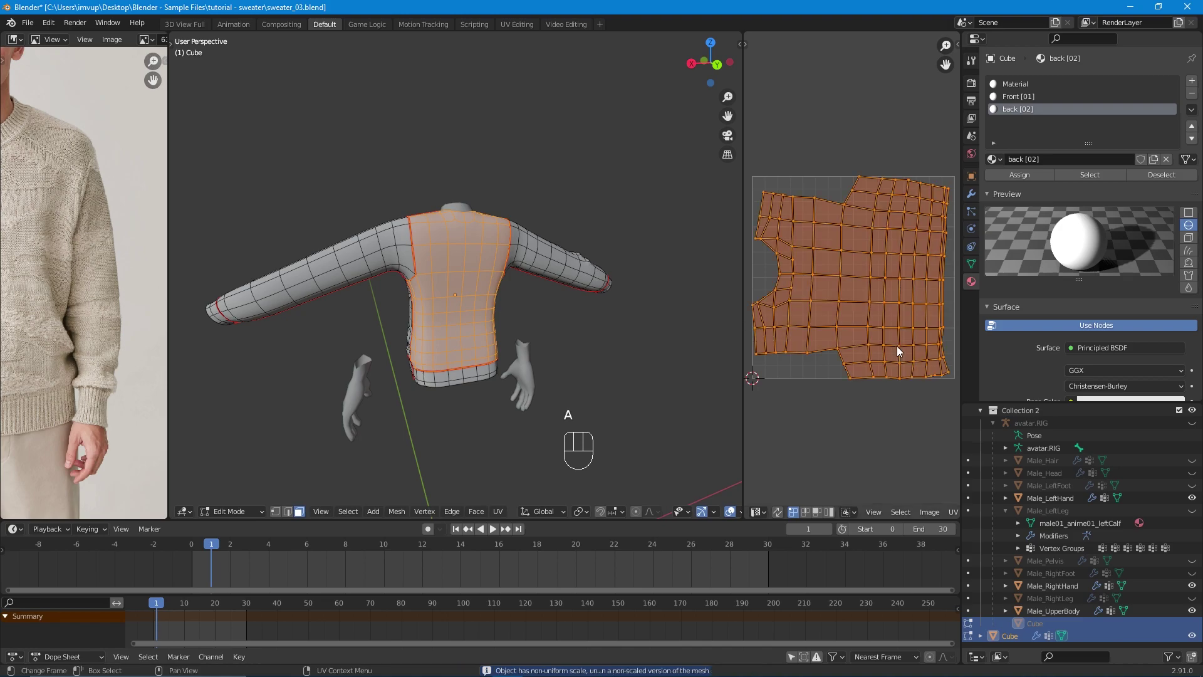
pyautogui.press('r')
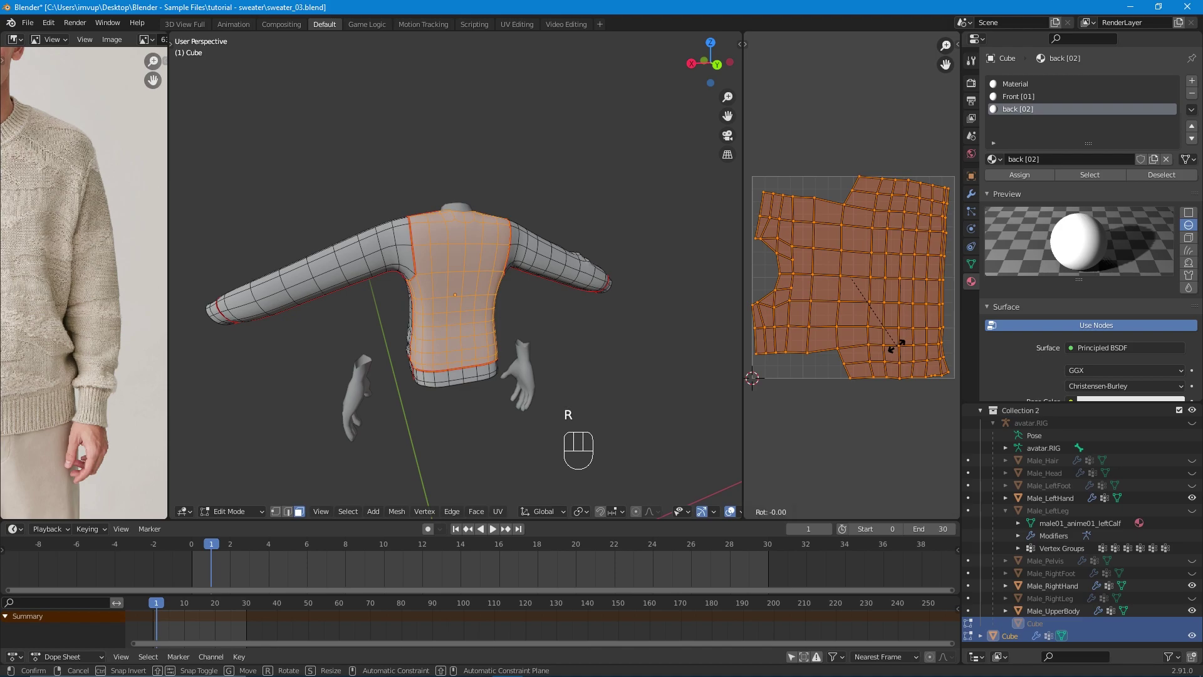
pyautogui.write('90')
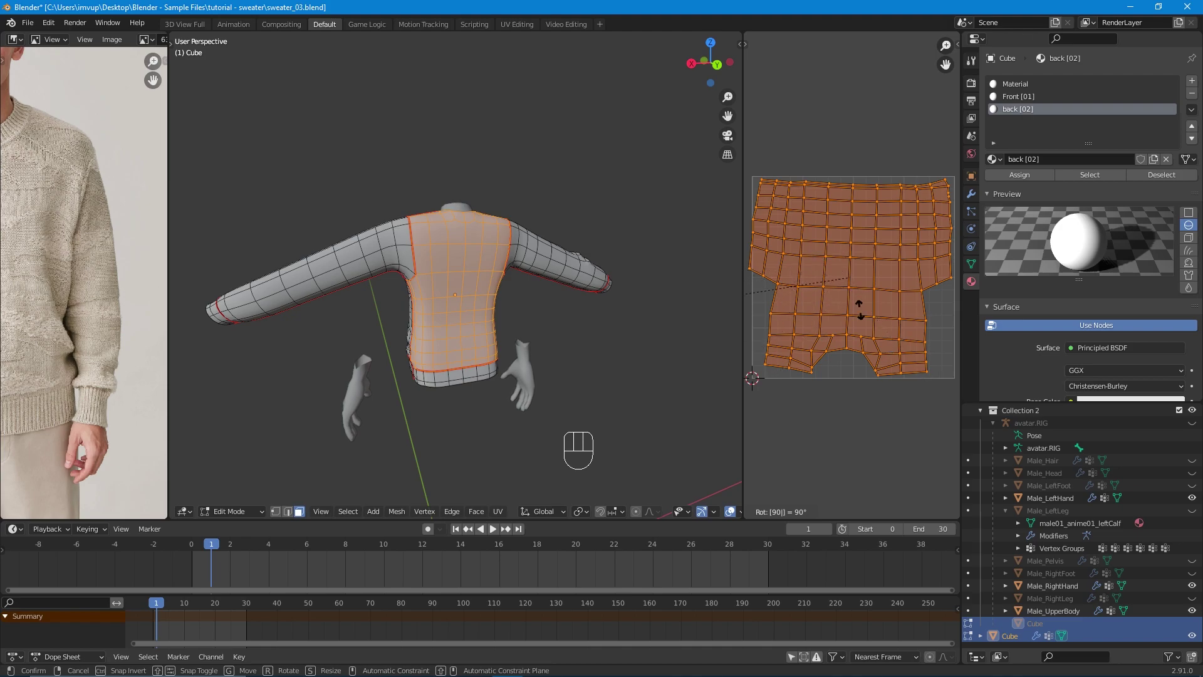
pyautogui.press('Return')
# Rotate the back torso UV island by -90 degrees so the neckline points up.
pyautogui.write('r')
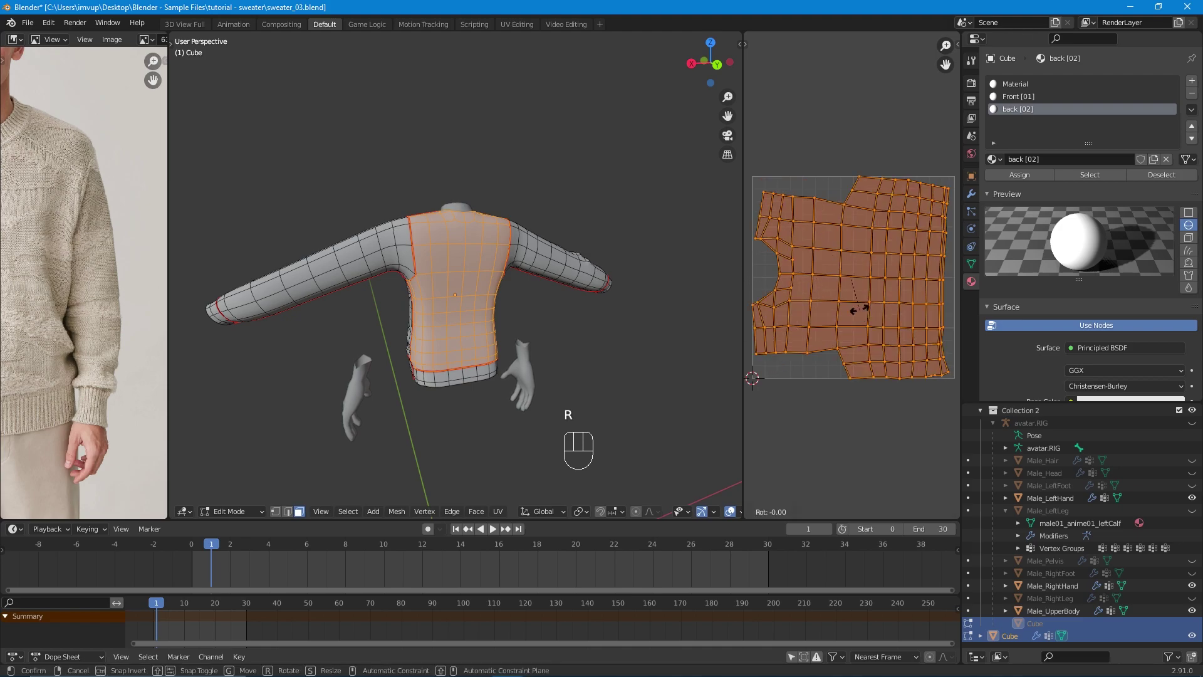
pyautogui.write('-90')
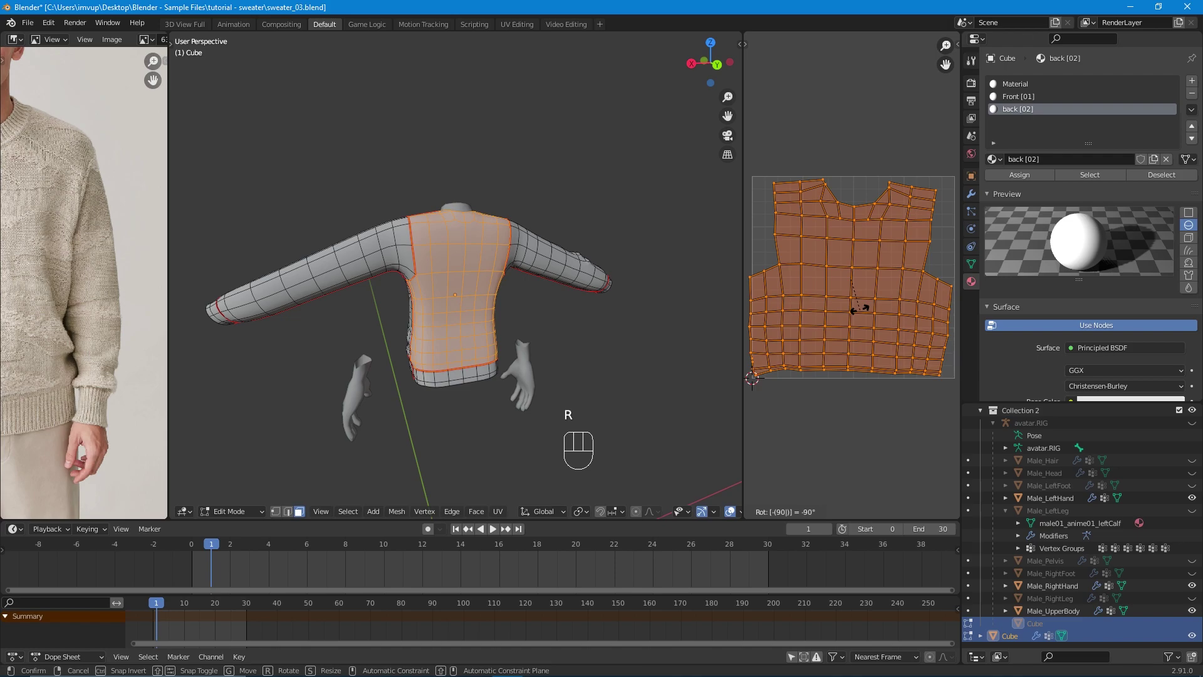
pyautogui.press('Return')
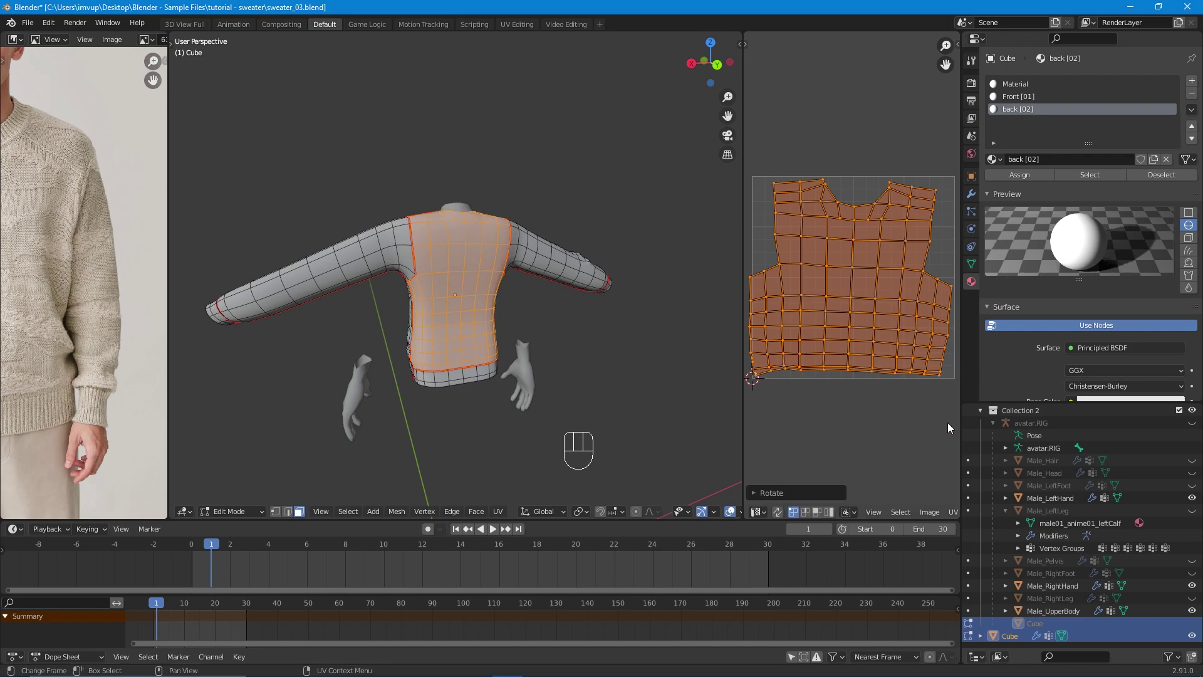
# Scale the back torso UV island to about 0.956 and shift it about 0.019 along X to sit within the tile.
pyautogui.press('s')
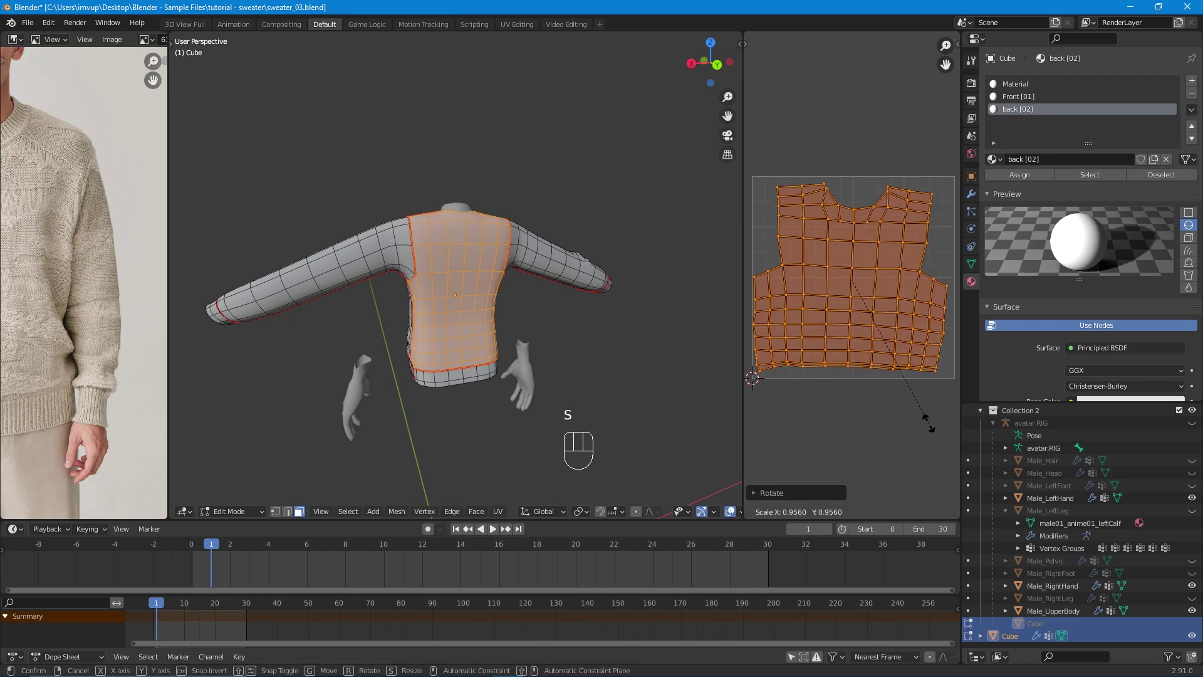
pyautogui.click(929, 423)
pyautogui.press('g')
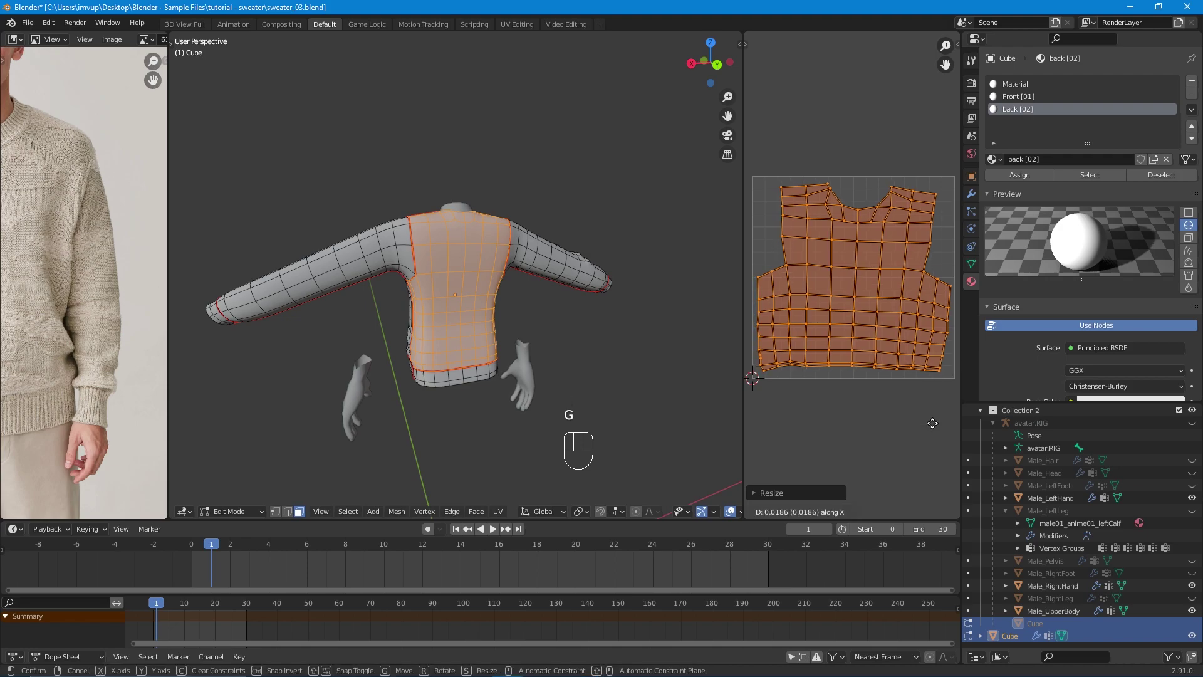
pyautogui.click(932, 423)
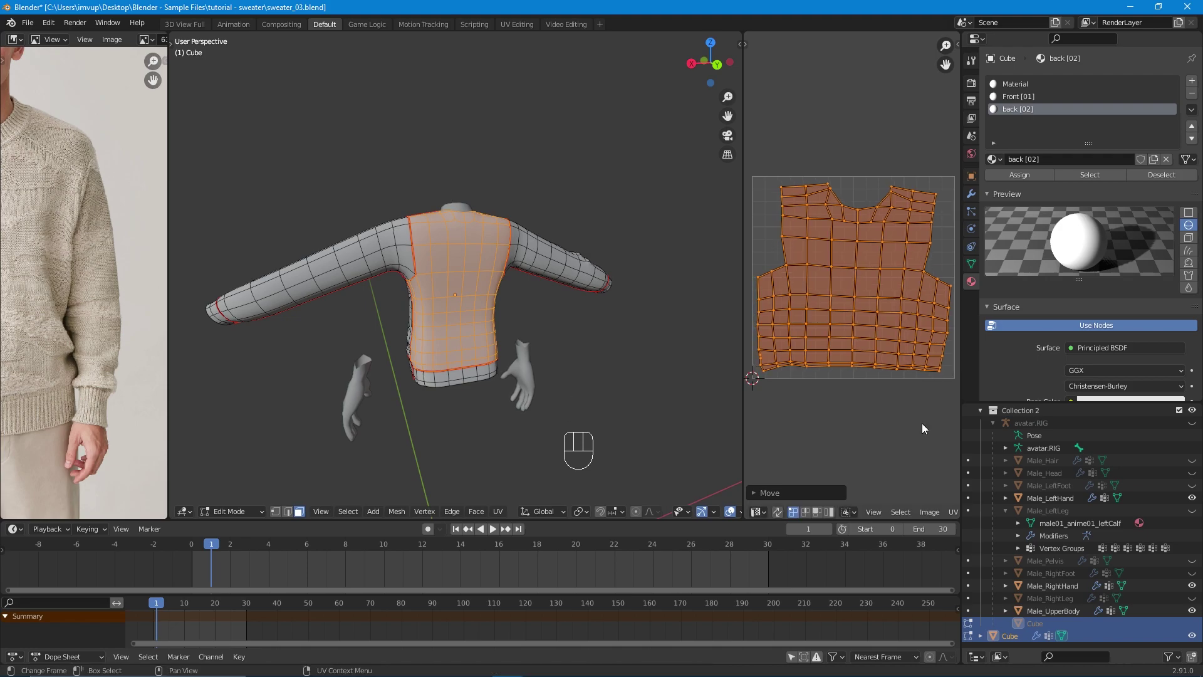
# Deselect the faces assigned to the back [02] material.
pyautogui.moveTo(266, 333); pyautogui.dragTo(543, 351, button='middle')
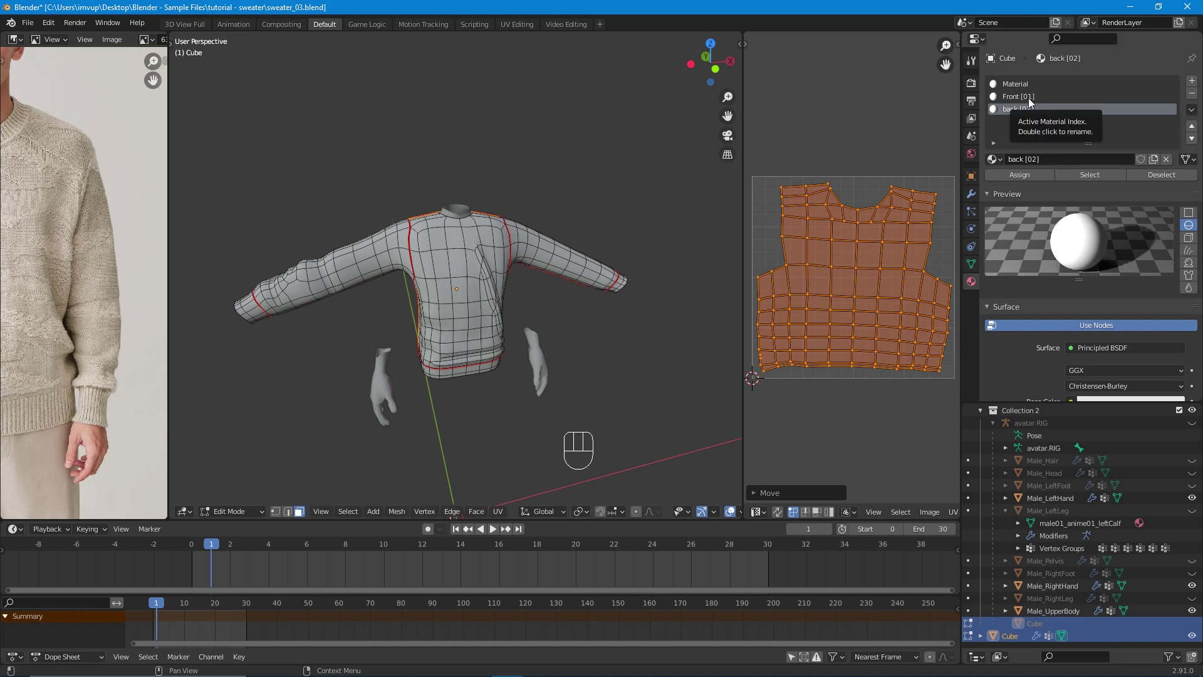
pyautogui.click(1159, 179)
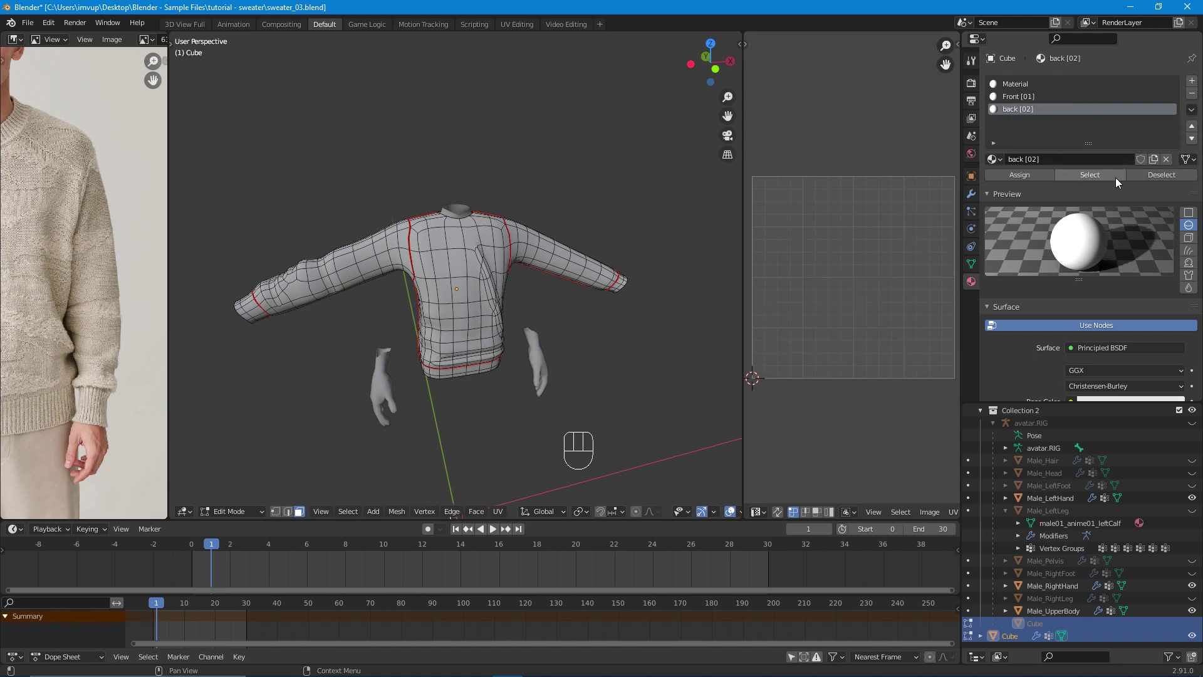
# Select the faces assigned to the back [02] material and make Front [01] the active material slot.
pyautogui.click(1104, 180)
pyautogui.moveTo(376, 278)
pyautogui.mouseDown(button='middle')
pyautogui.moveTo(407, 282)
pyautogui.moveTo(377, 268)
pyautogui.mouseUp(button='middle')
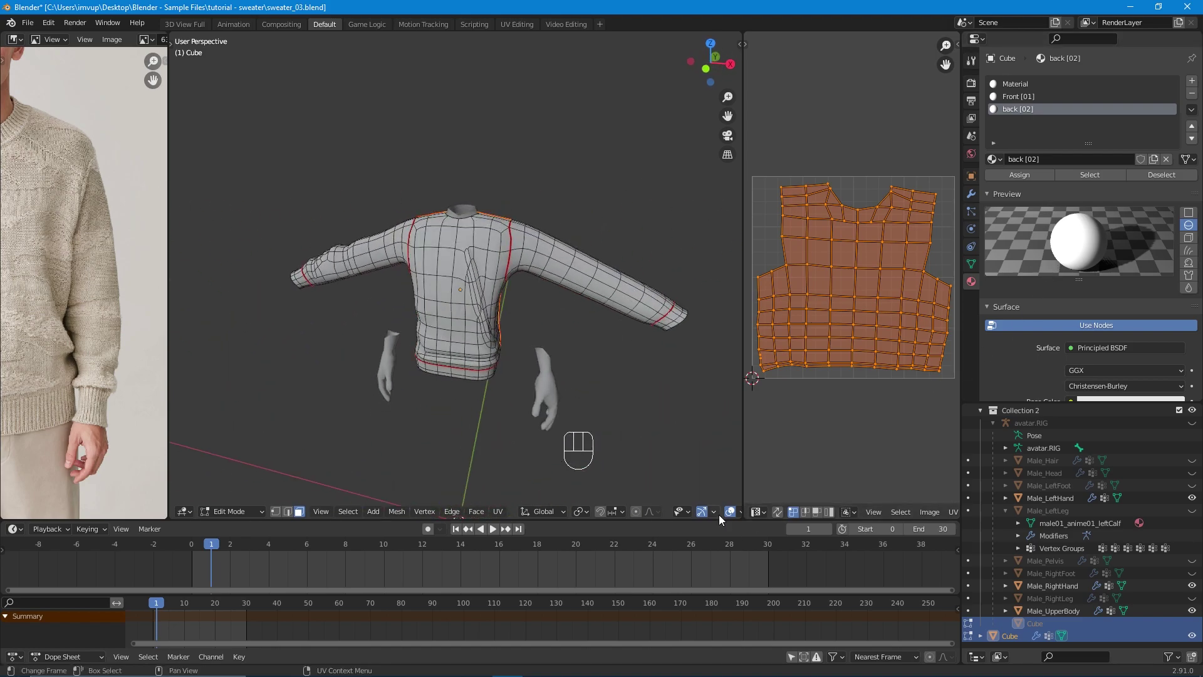
pyautogui.click(1062, 98)
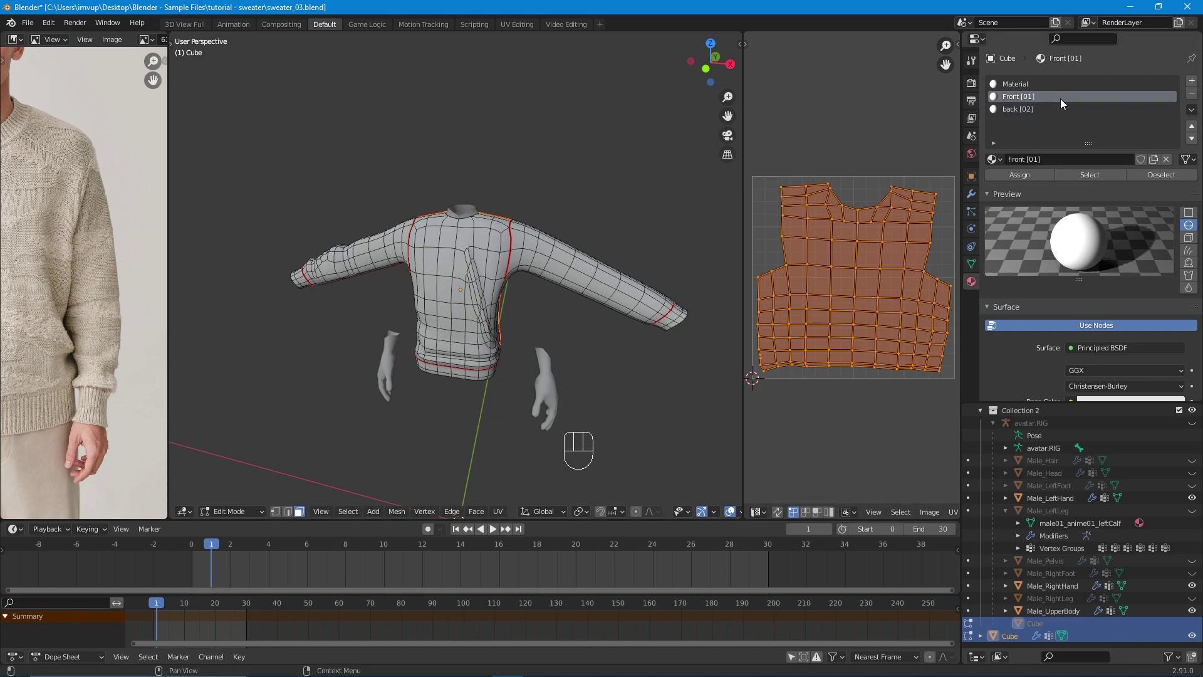
# Clear the seam from the two vertical edges crossing the hem band below one side seam of the sweater.
pyautogui.moveTo(626, 294); pyautogui.dragTo(639, 384, button='middle')
pyautogui.scroll(5, 470, 347)
pyautogui.press('2')
pyautogui.scroll(3, 494, 343)
pyautogui.moveTo(534, 348); pyautogui.dragTo(574, 443, button='middle')
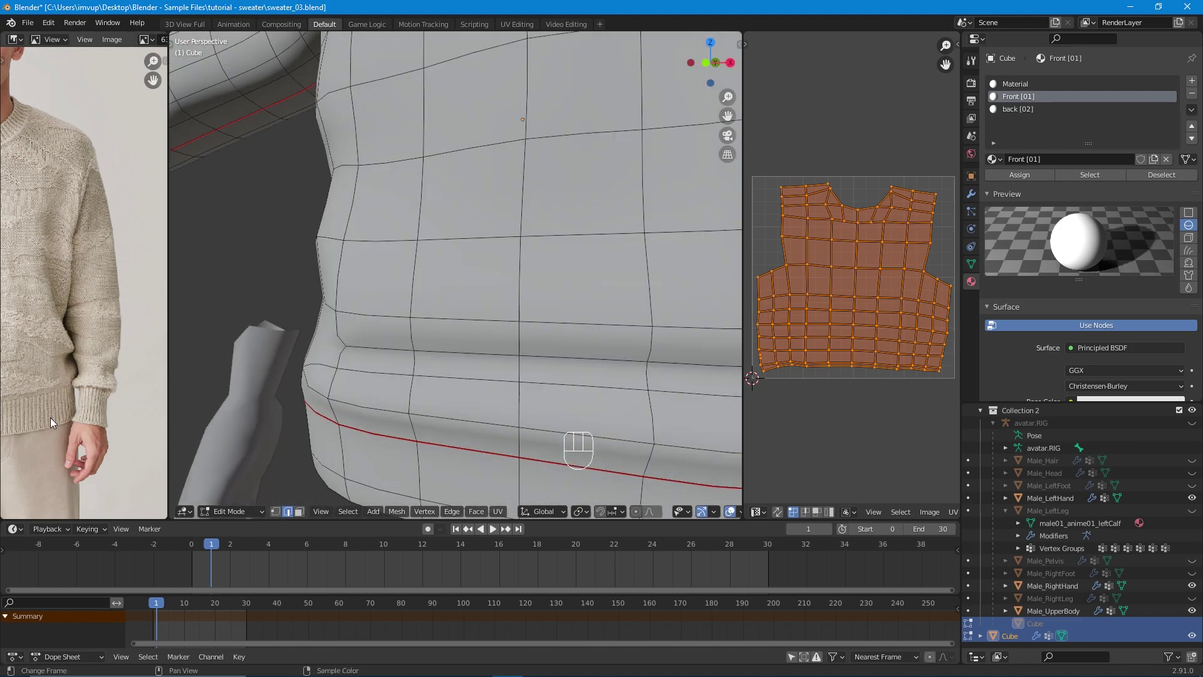
pyautogui.scroll(-5, 313, 401)
pyautogui.moveTo(313, 401); pyautogui.dragTo(422, 352, button='middle')
pyautogui.scroll(4, 438, 355)
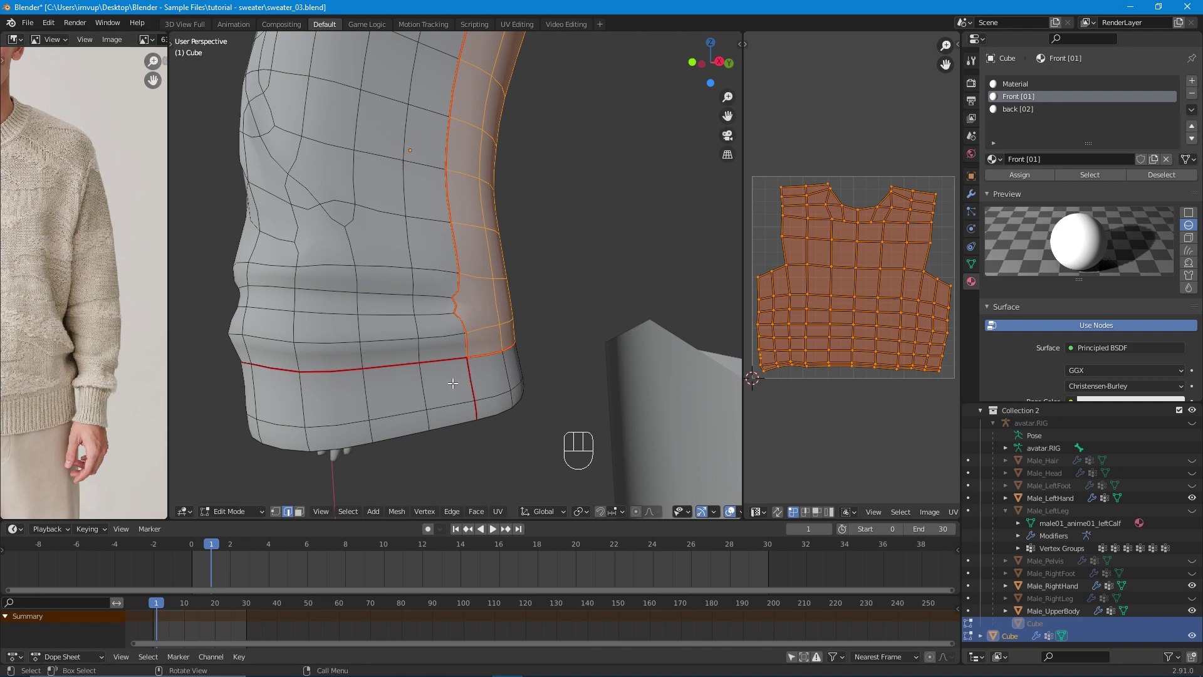
pyautogui.click(466, 379)
pyautogui.keyDown('shift'); pyautogui.click(476, 405); pyautogui.keyUp('shift')
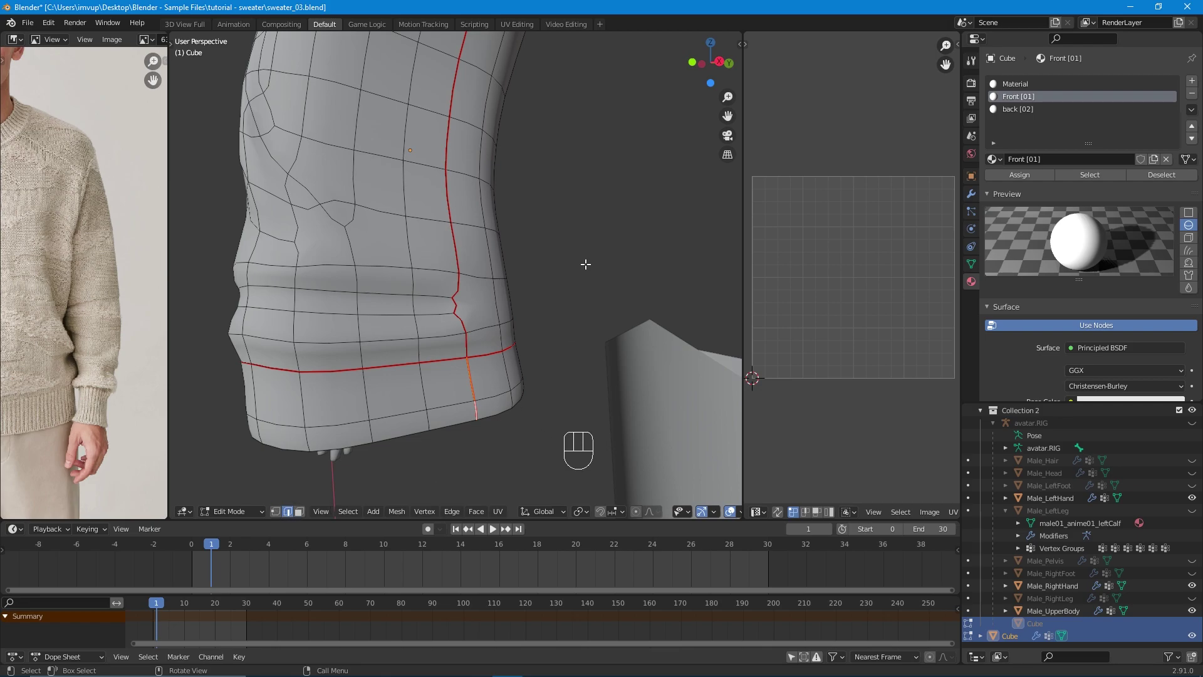
pyautogui.rightClick(572, 198)
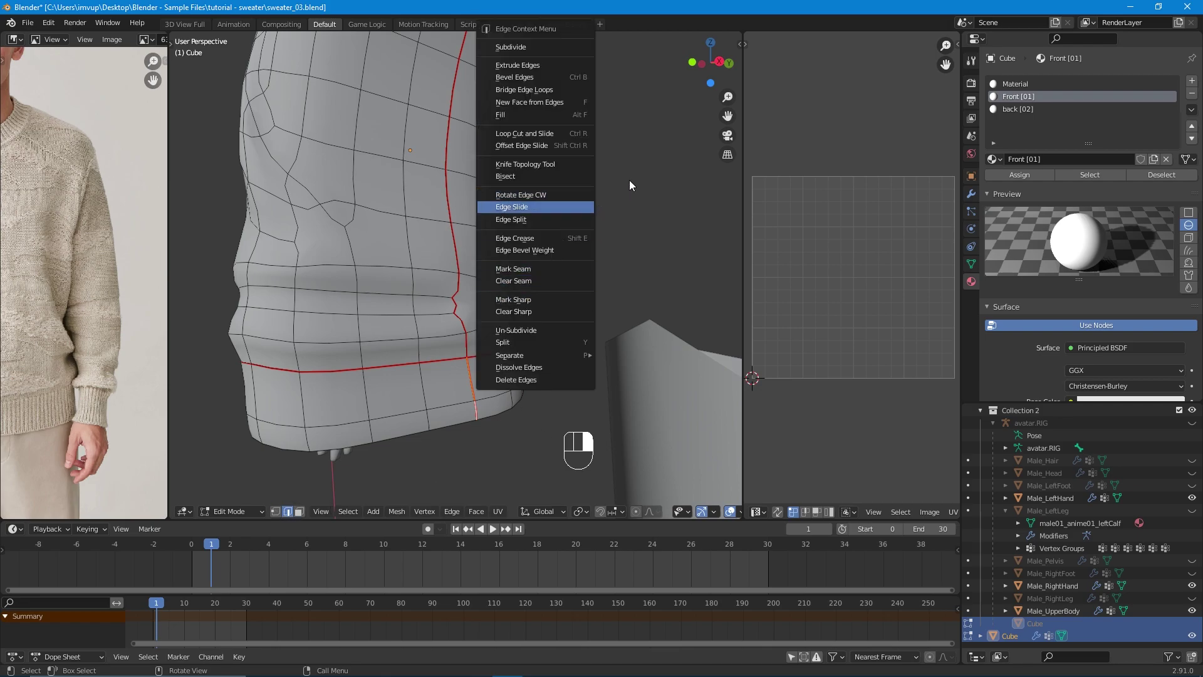
pyautogui.click(518, 283)
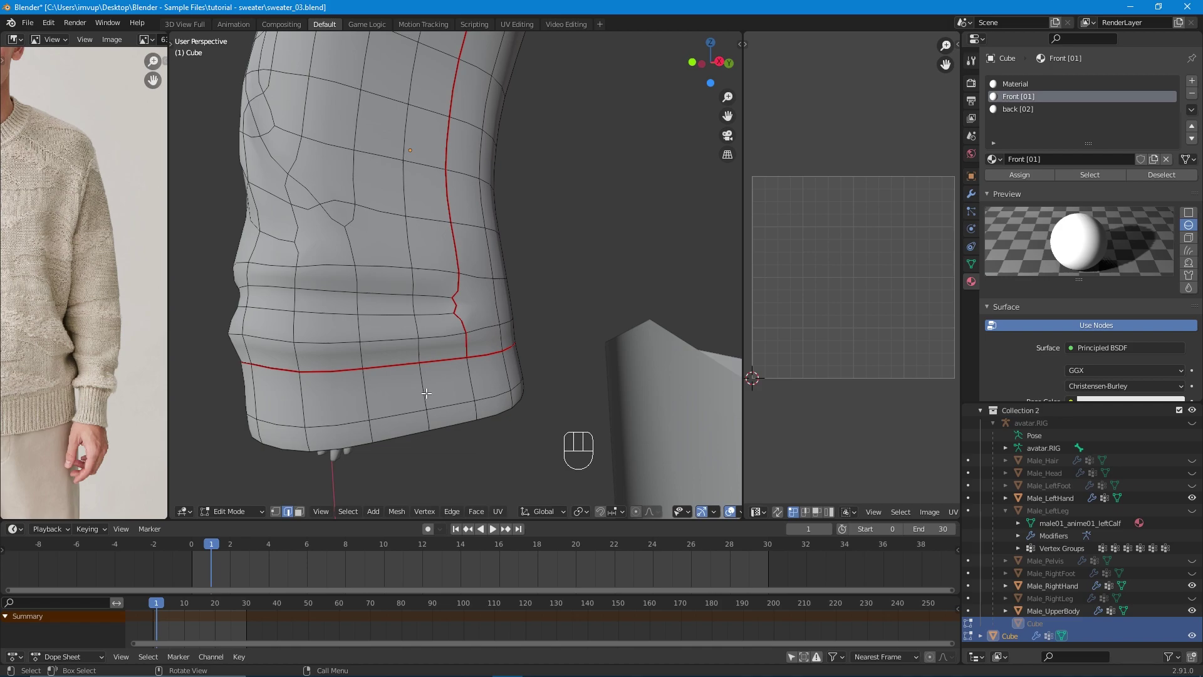
# Examine the hem band and side seams from all around the sweater.
pyautogui.moveTo(494, 451); pyautogui.dragTo(534, 445, button='middle')
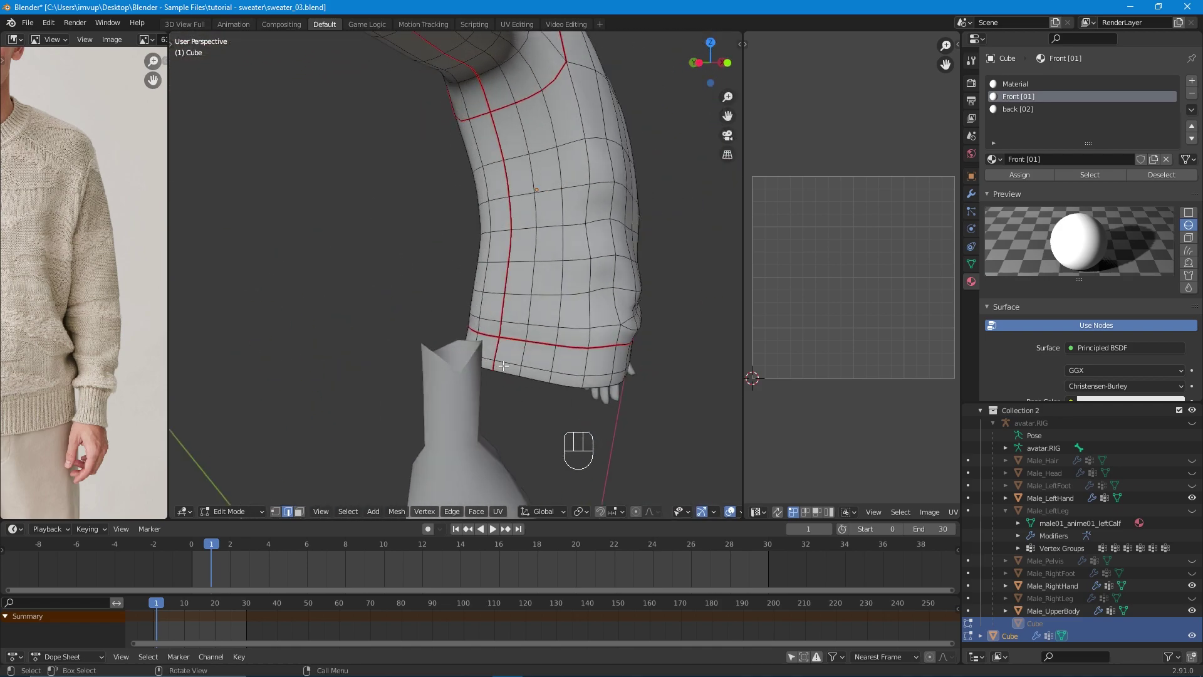
pyautogui.scroll(-5, 523, 358)
pyautogui.moveTo(521, 358); pyautogui.dragTo(466, 351, button='middle')
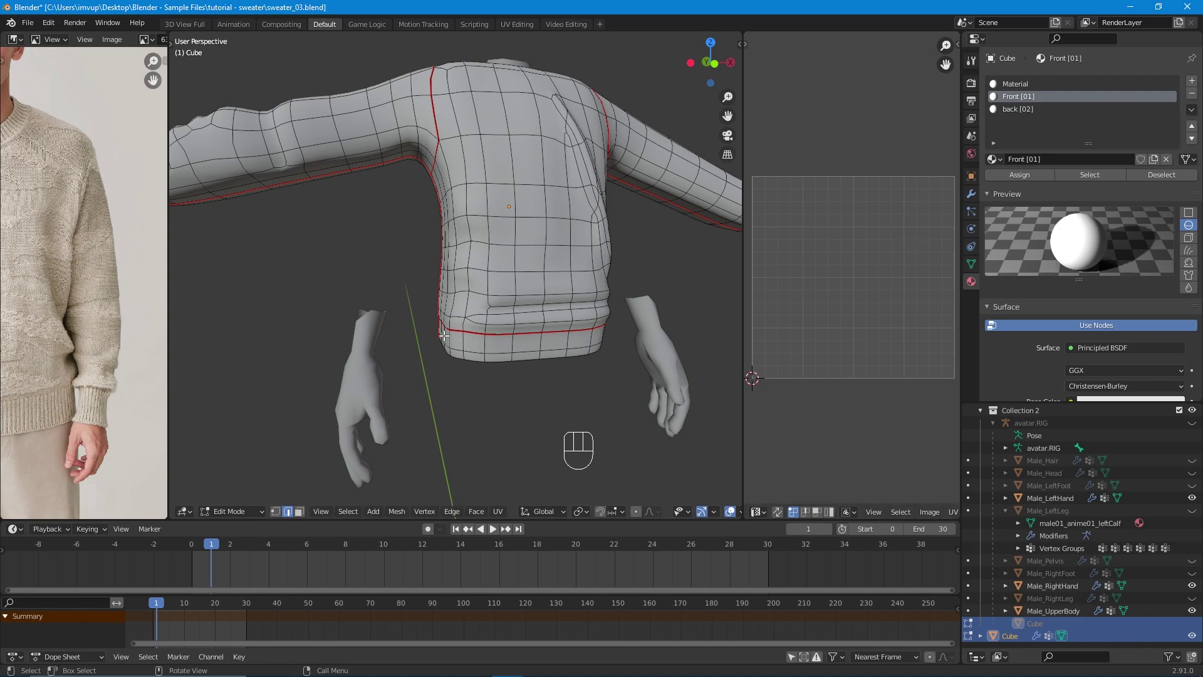
pyautogui.moveTo(443, 335)
pyautogui.mouseDown(button='middle')
pyautogui.moveTo(630, 349)
pyautogui.moveTo(433, 317)
pyautogui.moveTo(459, 331)
pyautogui.mouseUp(button='middle')
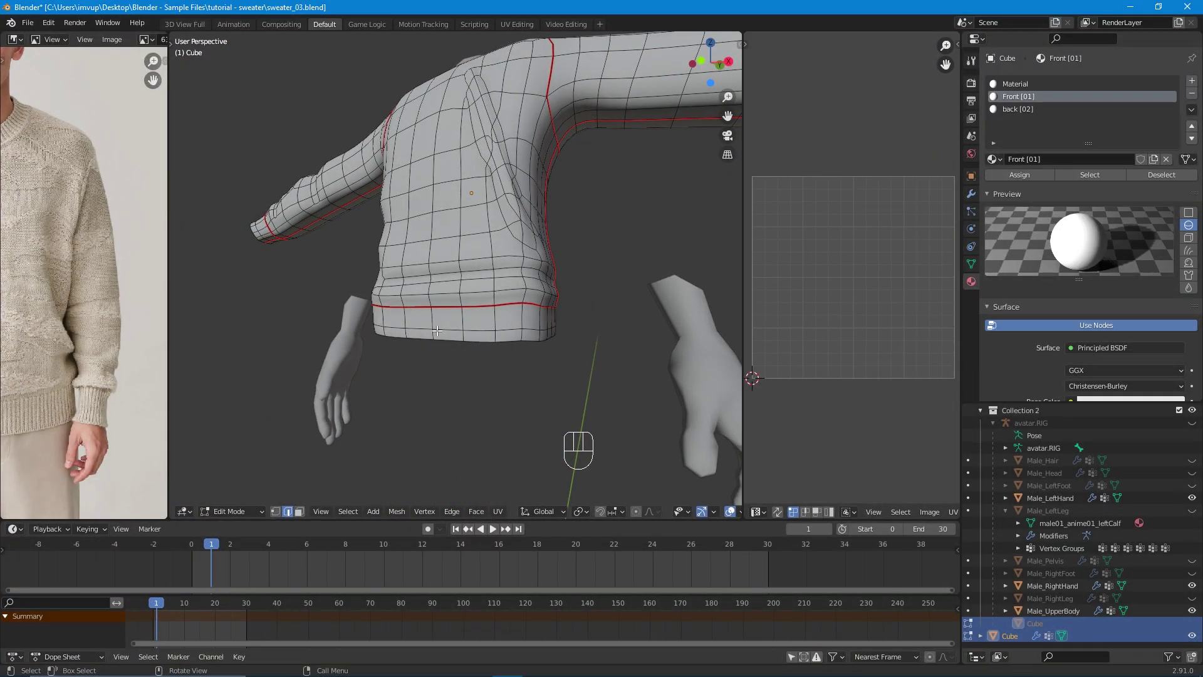
pyautogui.moveTo(336, 336); pyautogui.dragTo(434, 341, button='middle')
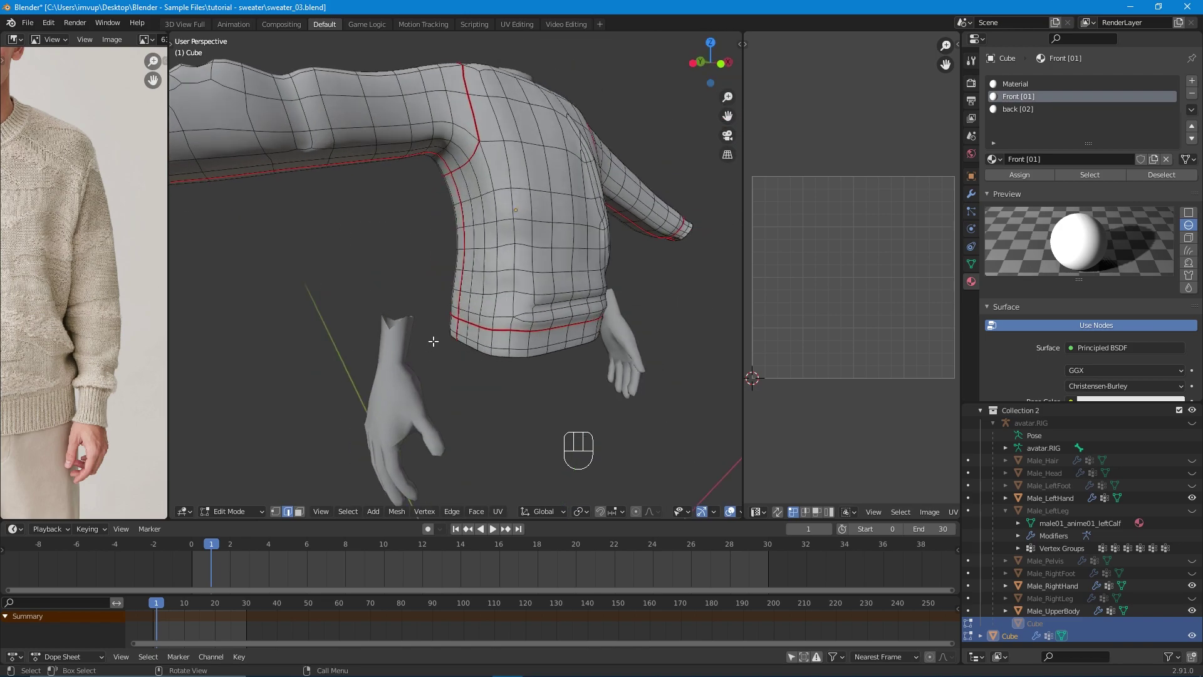
pyautogui.moveTo(617, 344); pyautogui.dragTo(491, 331, button='middle')
pyautogui.moveTo(668, 351); pyautogui.dragTo(465, 363, button='middle')
pyautogui.moveTo(643, 374); pyautogui.dragTo(465, 348, button='middle')
pyautogui.moveTo(303, 373); pyautogui.dragTo(515, 354, button='middle')
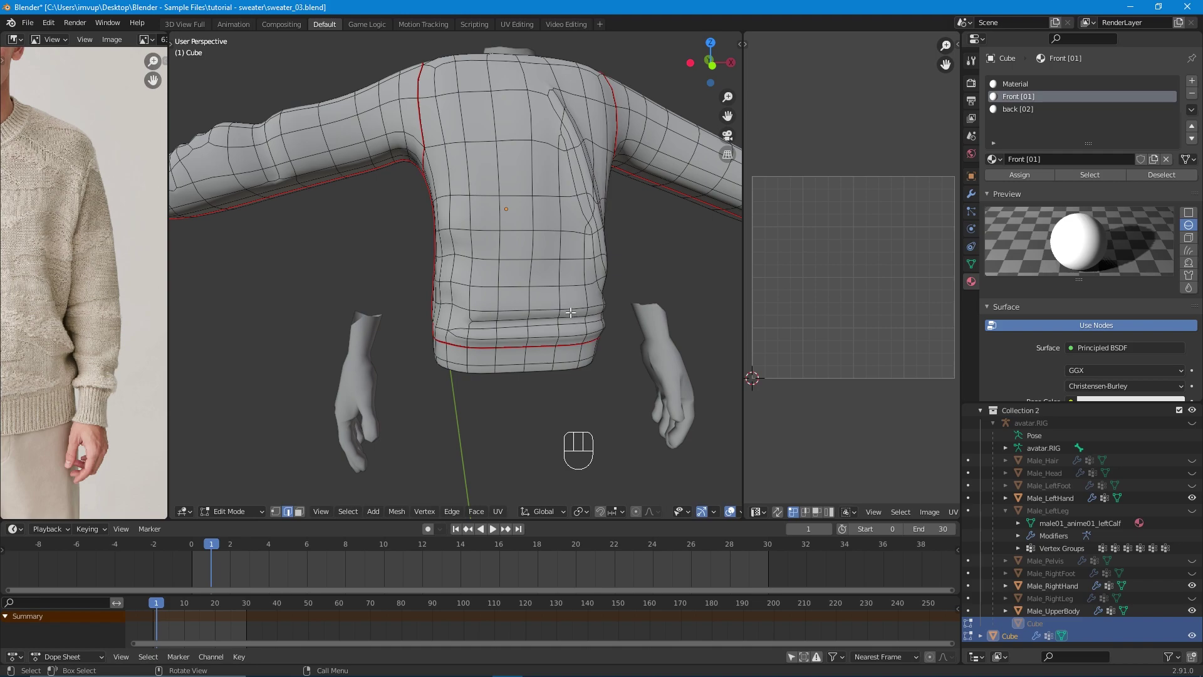
pyautogui.moveTo(610, 394); pyautogui.dragTo(548, 351, button='middle')
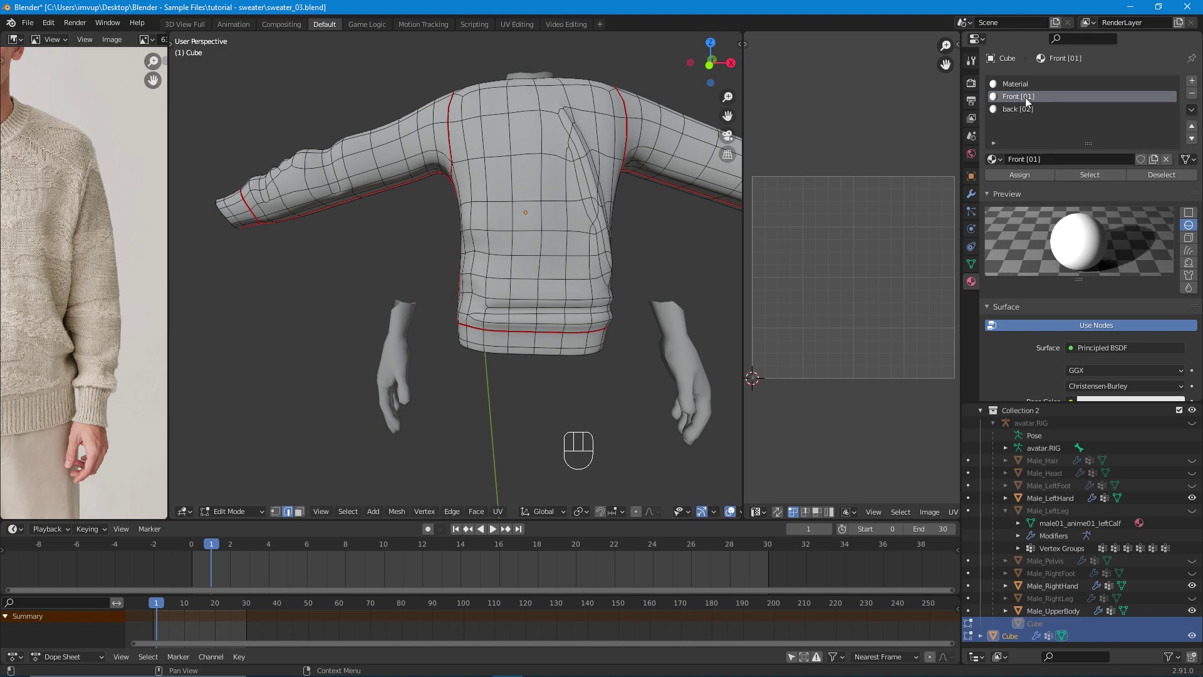
# Select the faces assigned to the Front [01] and back [02] materials together.
pyautogui.click(1118, 174)
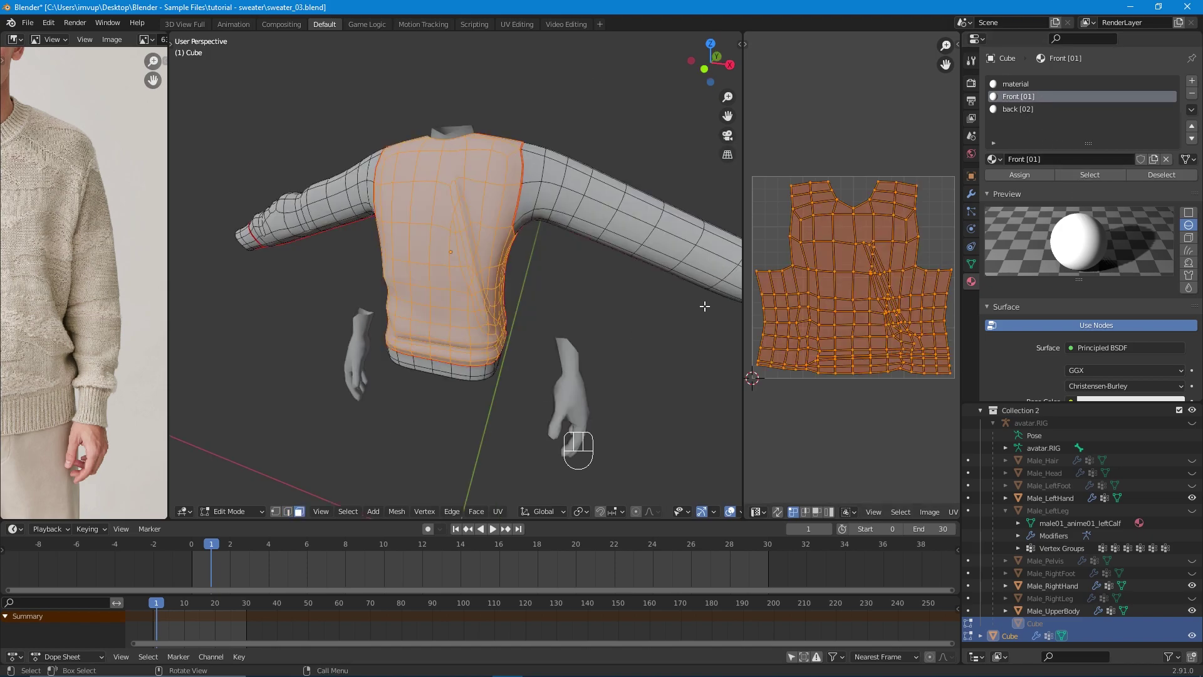
pyautogui.moveTo(387, 410); pyautogui.dragTo(551, 426, button='middle')
pyautogui.click(1056, 109)
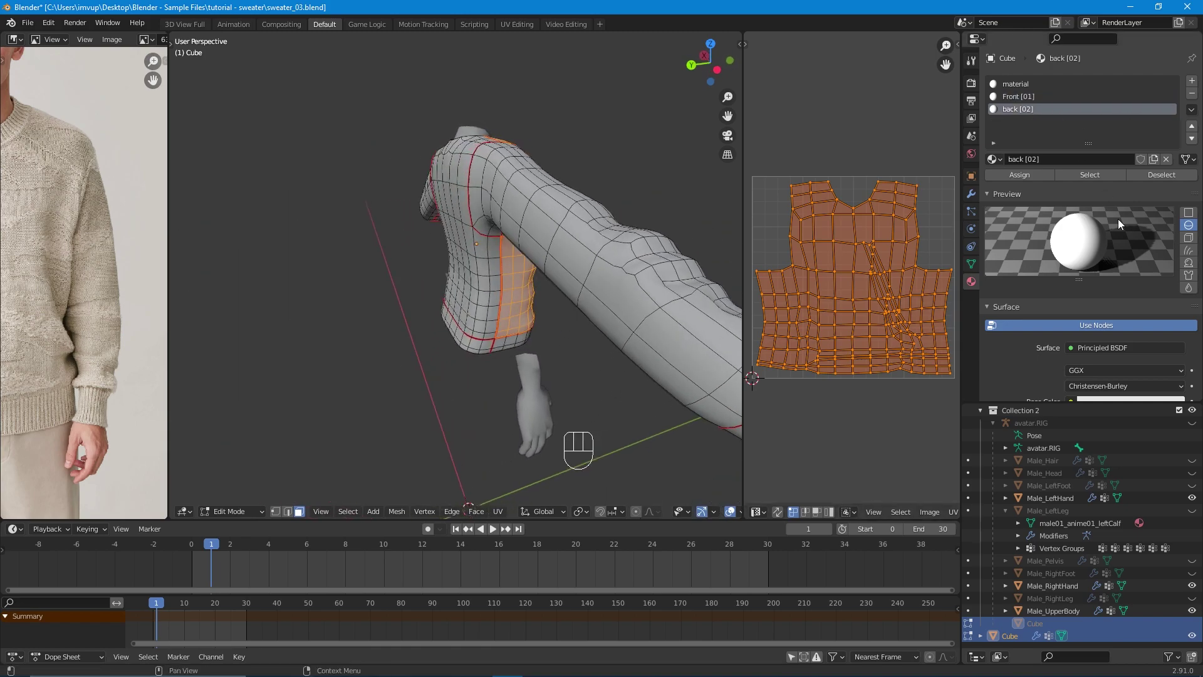
pyautogui.click(1103, 174)
pyautogui.moveTo(477, 325)
pyautogui.mouseDown(button='middle')
pyautogui.moveTo(389, 329)
pyautogui.moveTo(483, 332)
pyautogui.mouseUp(button='middle')
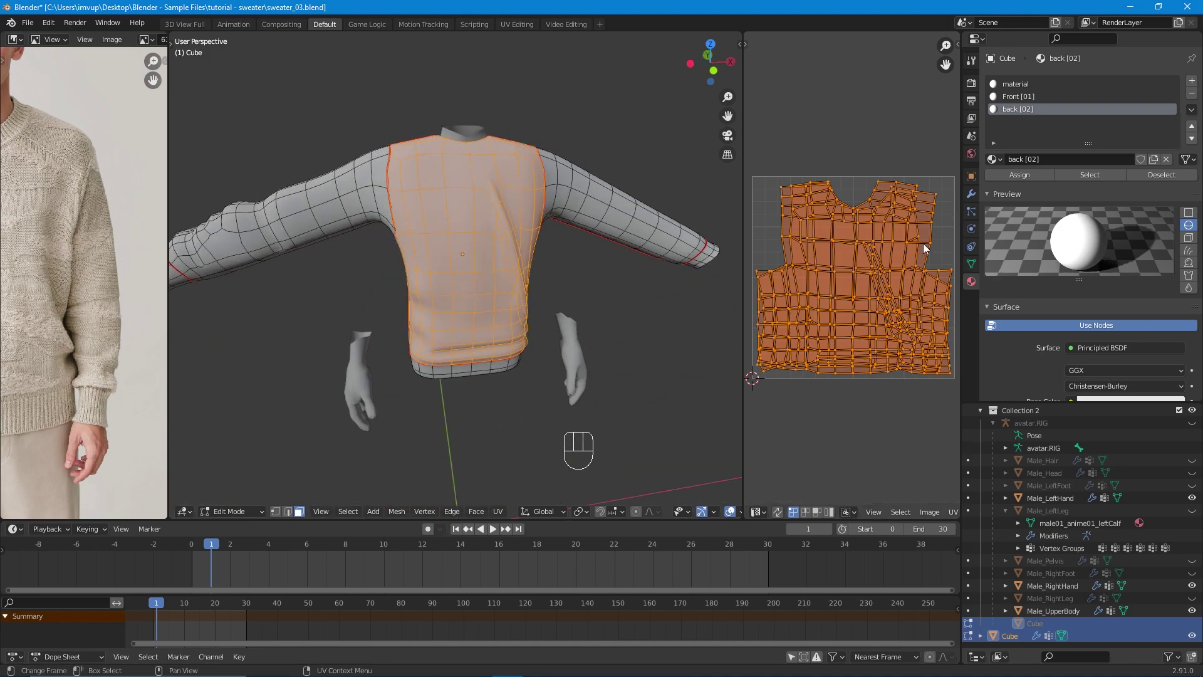
pyautogui.scroll(-4, 643, 316)
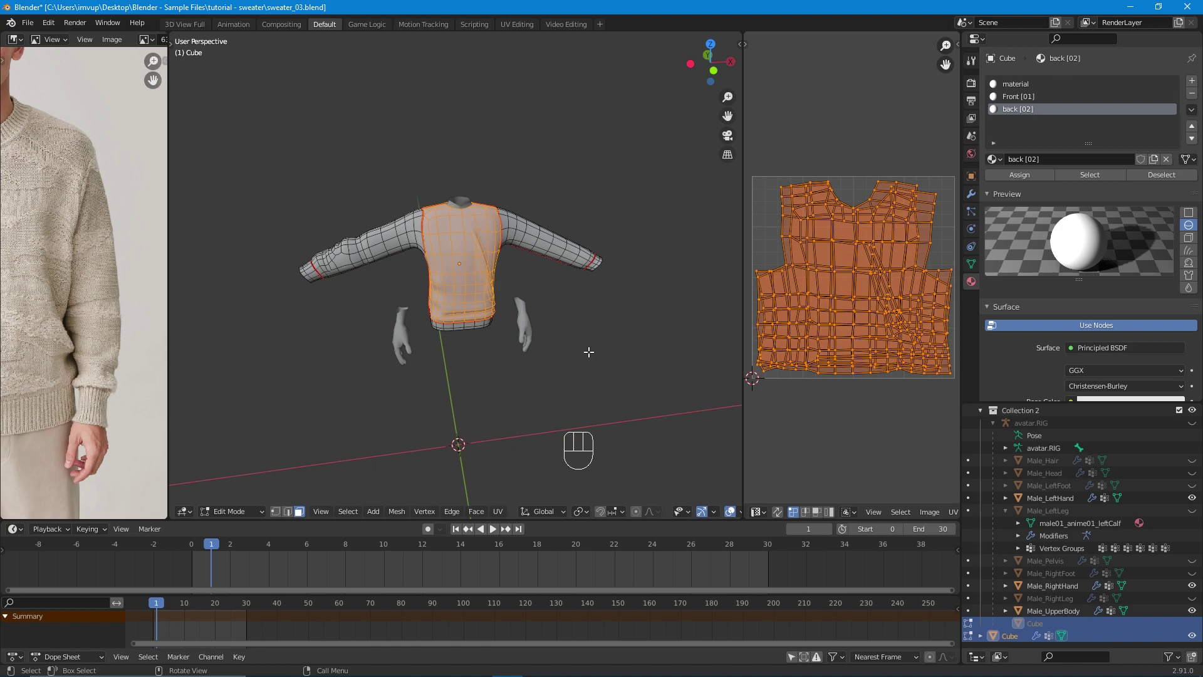
pyautogui.scroll(4, 589, 352)
pyautogui.moveTo(549, 374); pyautogui.dragTo(476, 376, button='middle')
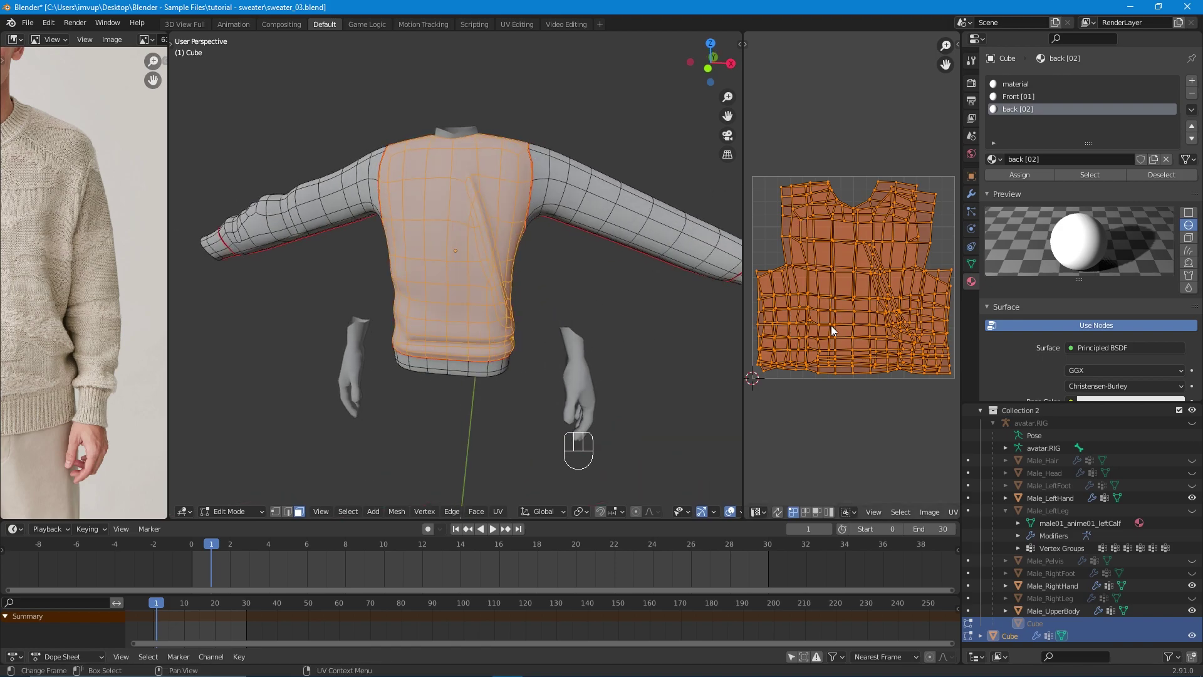
# Invert the face selection so the sleeves, cuffs and hem band are selected instead of the torso.
pyautogui.click(348, 511)
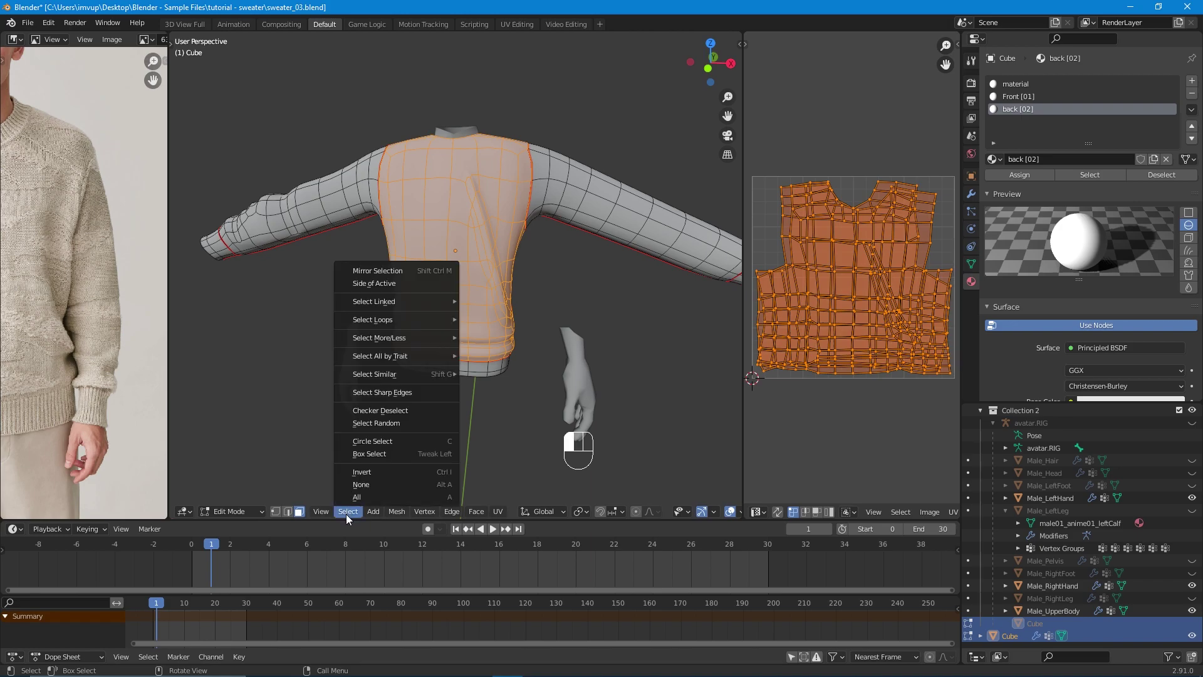
pyautogui.click(371, 473)
pyautogui.moveTo(340, 396); pyautogui.dragTo(414, 364, button='middle')
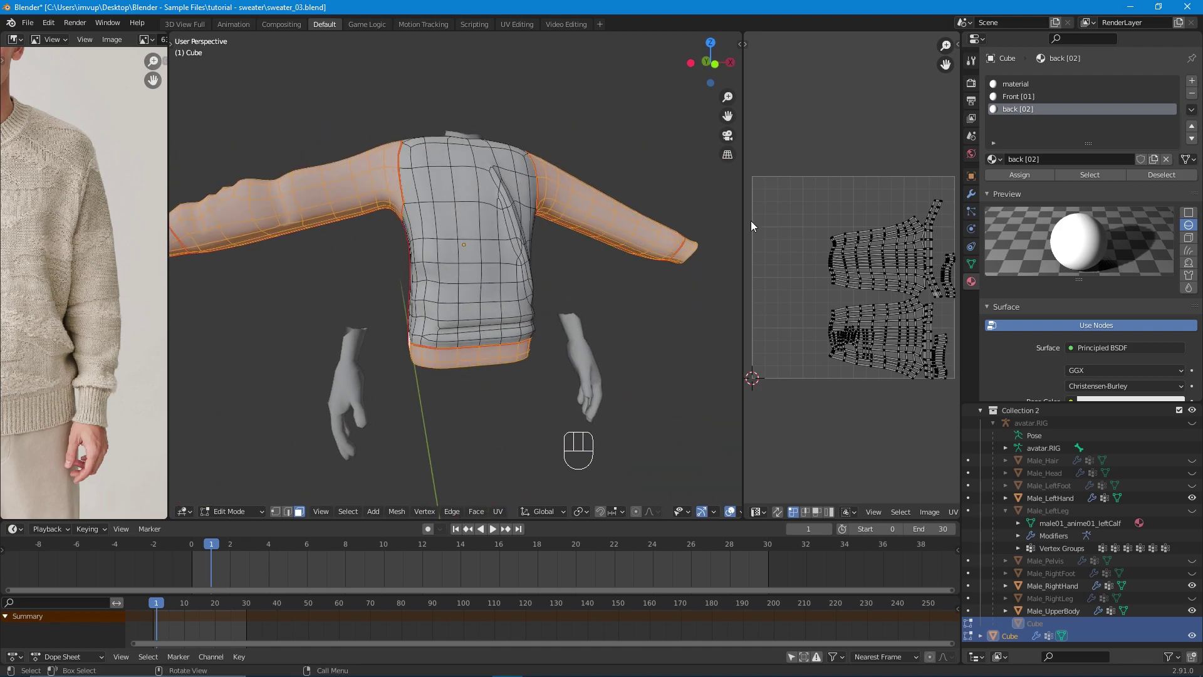
pyautogui.moveTo(642, 312); pyautogui.dragTo(607, 317, button='middle')
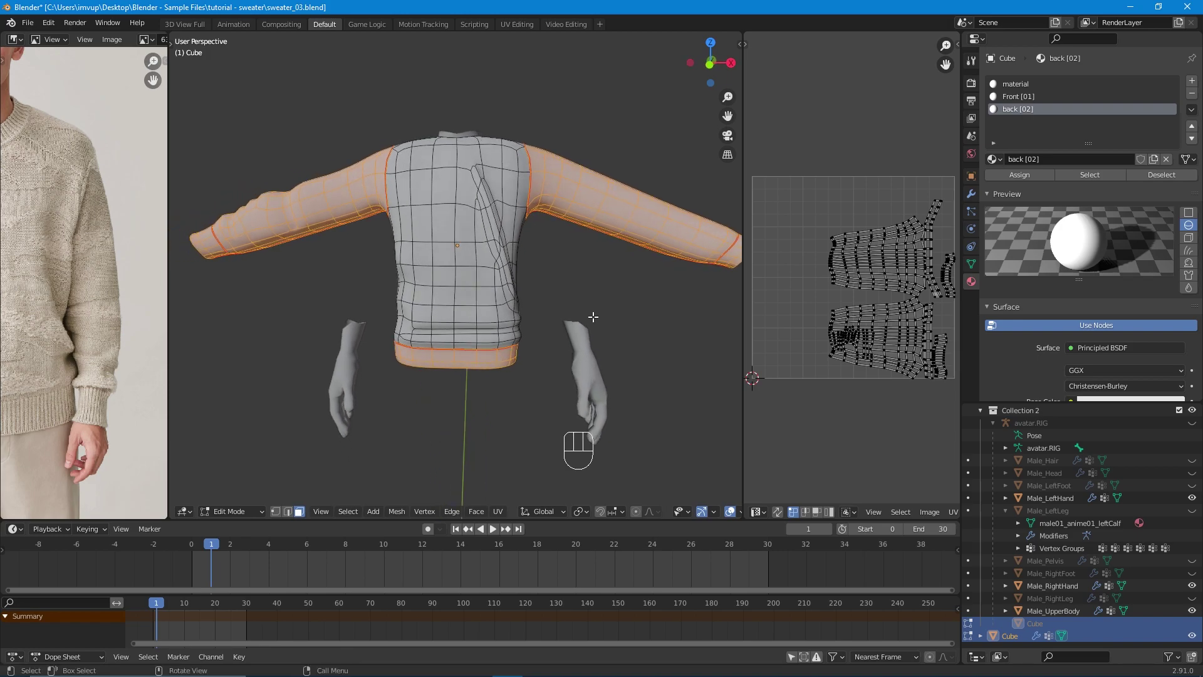
pyautogui.scroll(-2, 553, 312)
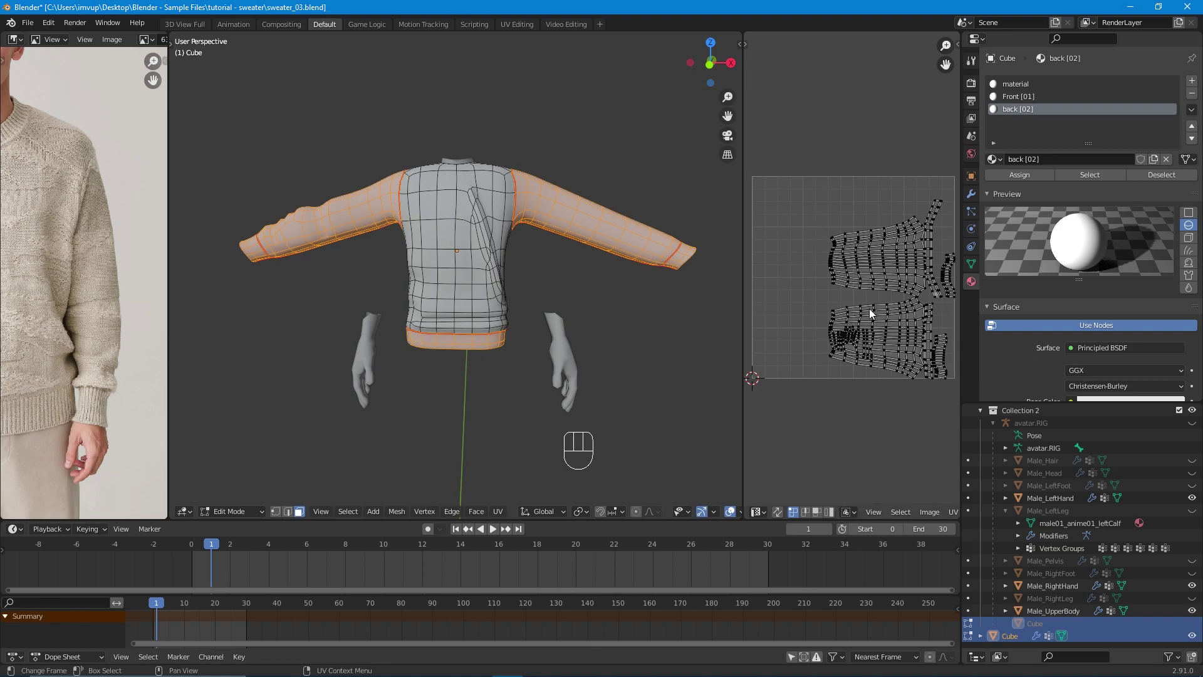
# Unwrap the selected sleeve, cuff and hem band faces.
pyautogui.press('u')
pyautogui.click(521, 272)
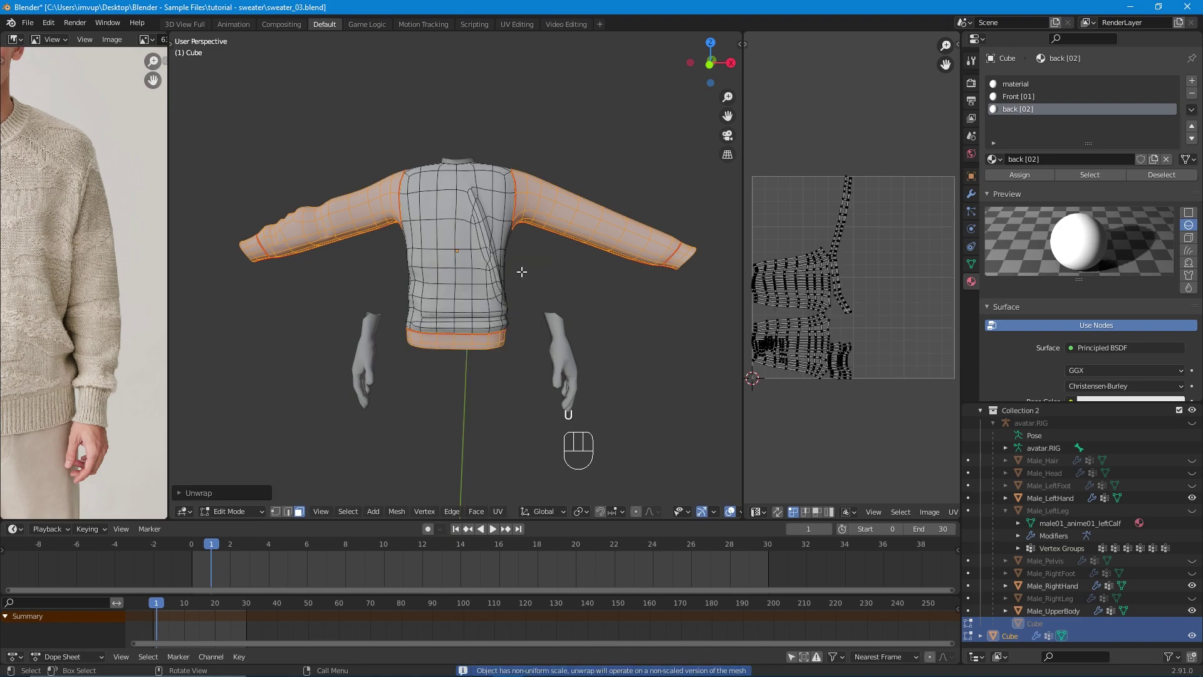
pyautogui.scroll(3, 831, 213)
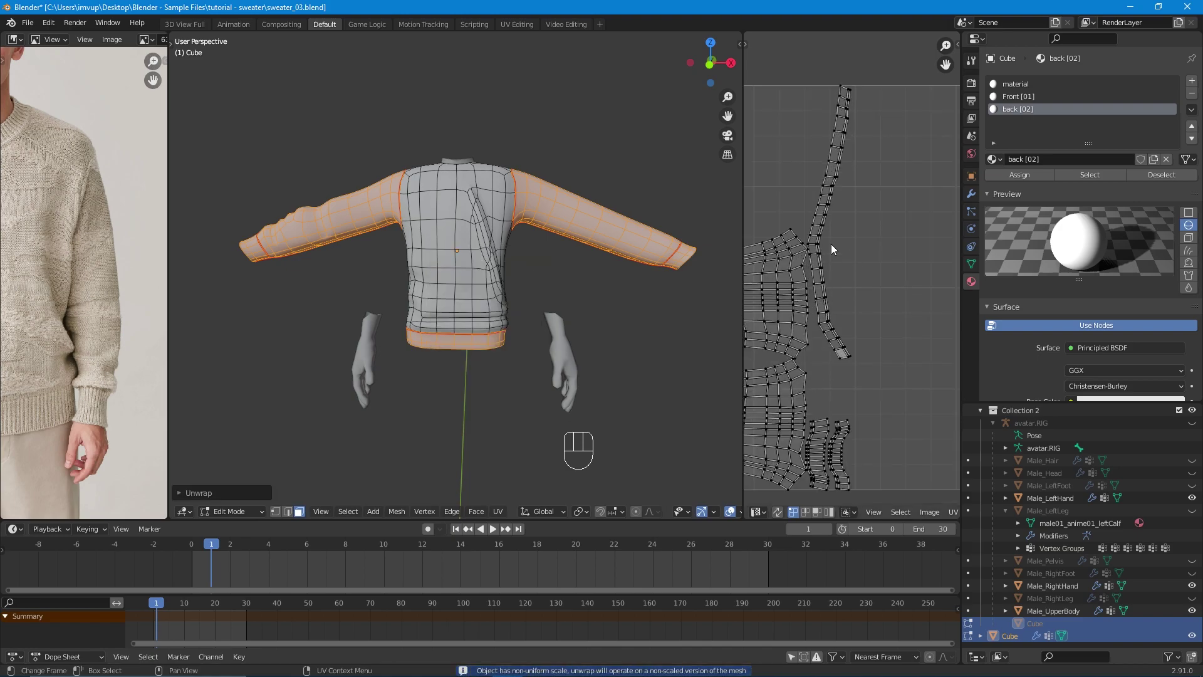
# Select only the long hem strip UV island and move it about 0.471 in X and -0.155 in Y, away from the sleeves.
pyautogui.moveTo(469, 355); pyautogui.dragTo(521, 348, button='middle')
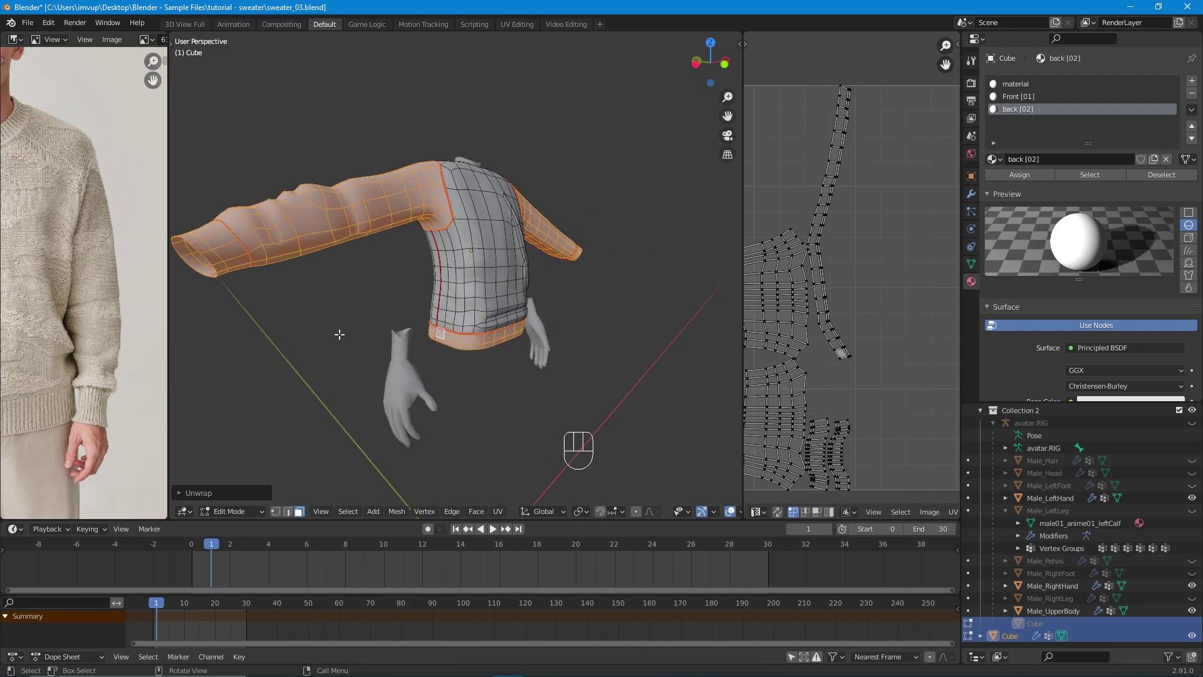
pyautogui.scroll(-2, 779, 242)
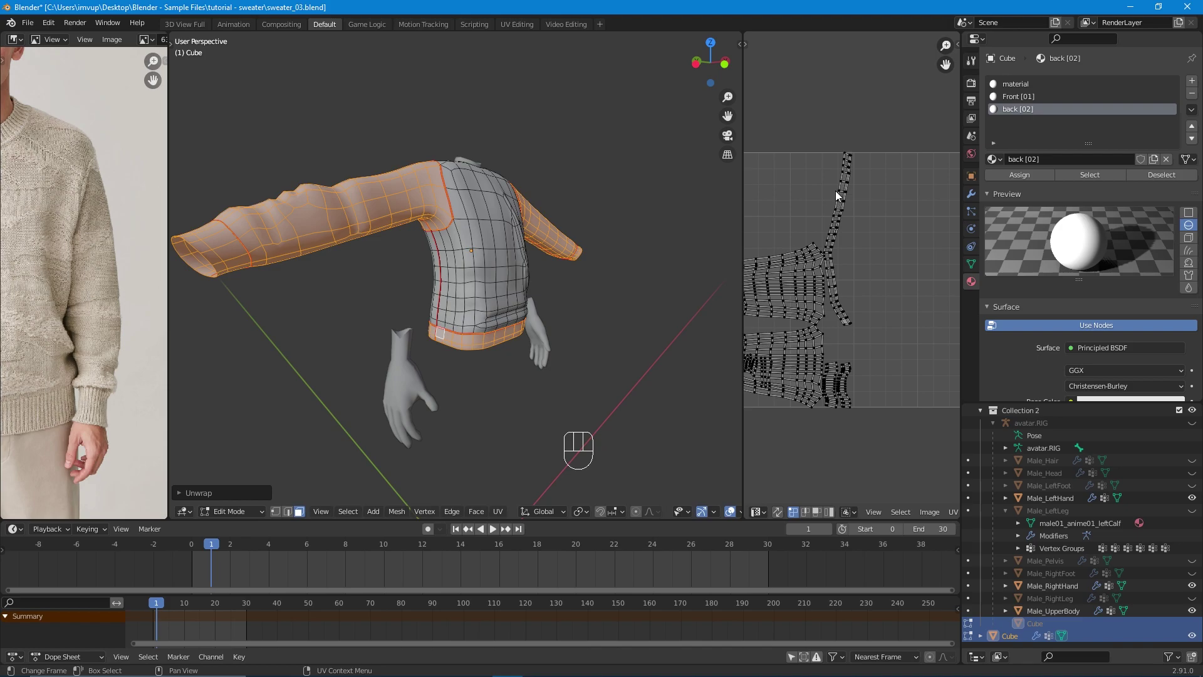
pyautogui.moveTo(825, 145); pyautogui.dragTo(900, 331)
pyautogui.scroll(5, 833, 239)
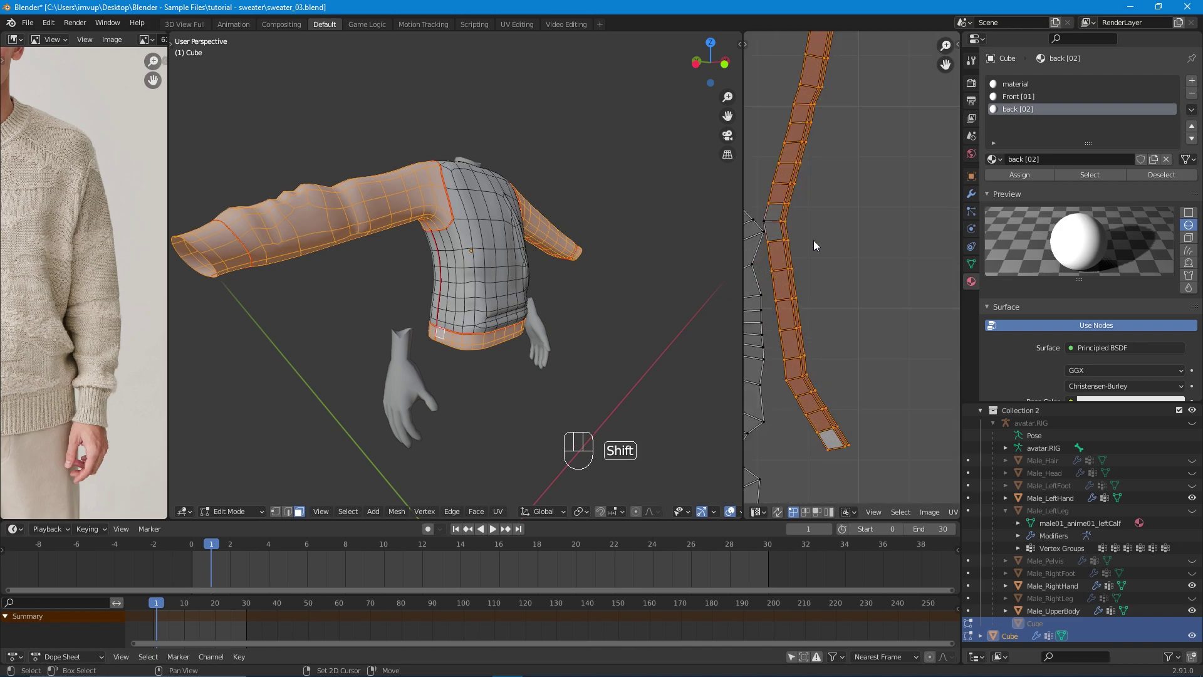
pyautogui.keyDown('shift'); pyautogui.click(768, 239); pyautogui.keyUp('shift')
pyautogui.keyDown('shift'); pyautogui.click(765, 233); pyautogui.keyUp('shift')
pyautogui.scroll(-5, 833, 441)
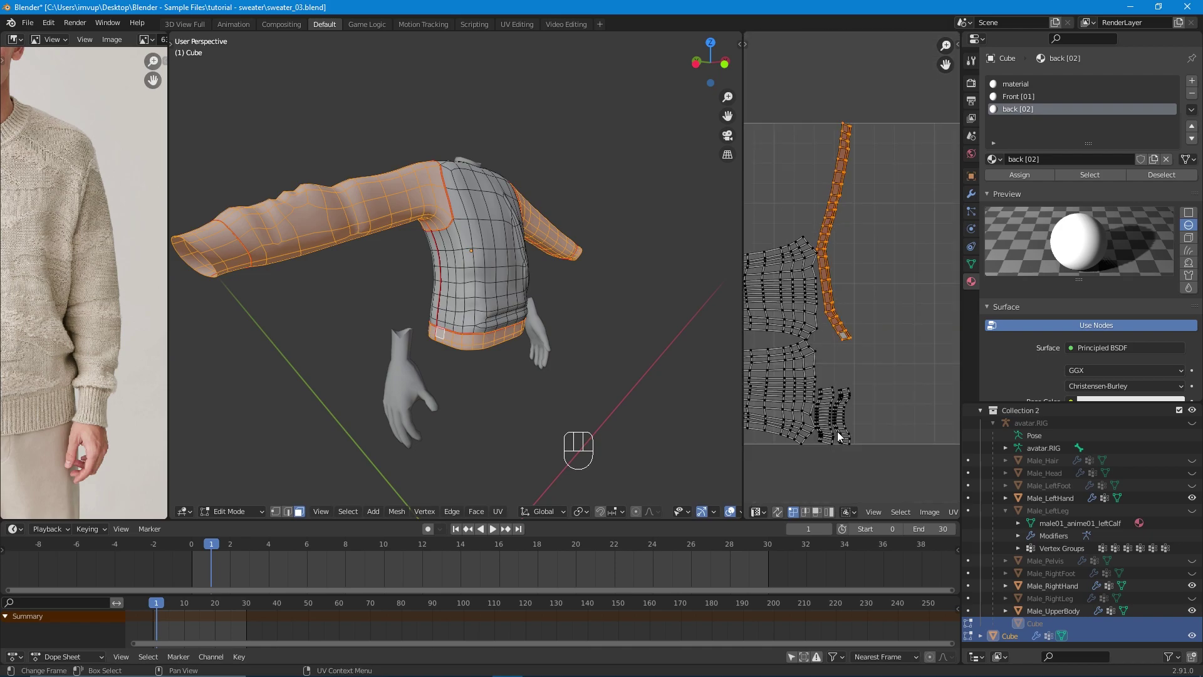
pyautogui.scroll(2, 875, 363)
pyautogui.scroll(-3, 912, 341)
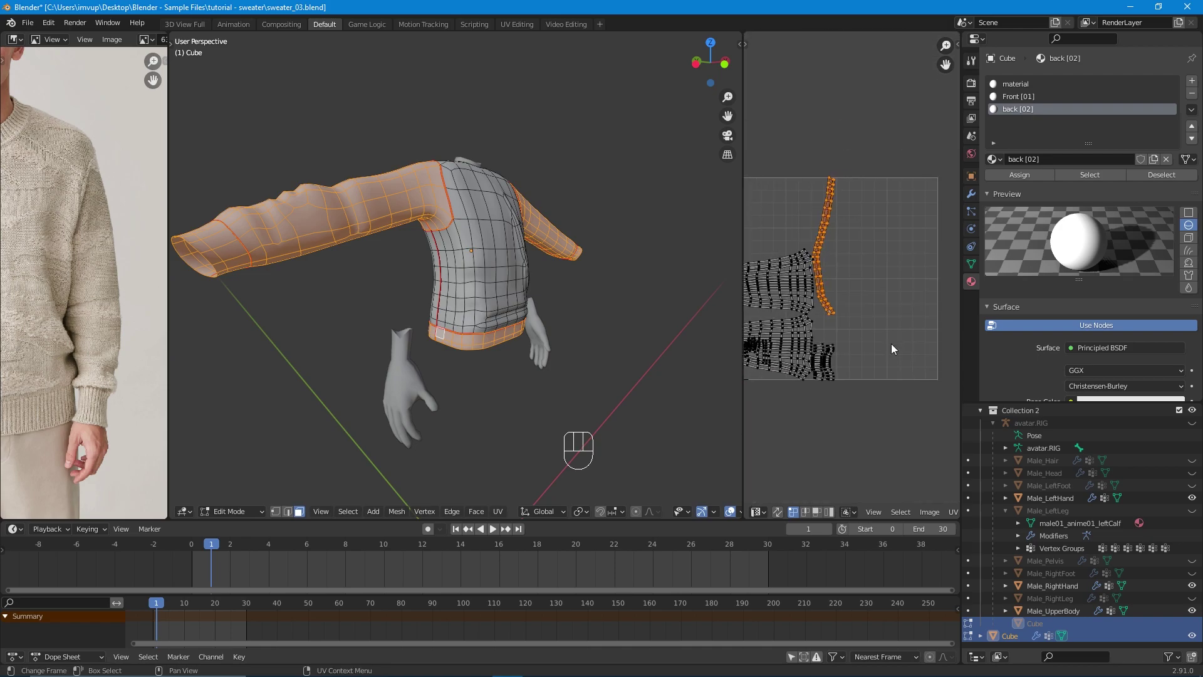
pyautogui.press('g')
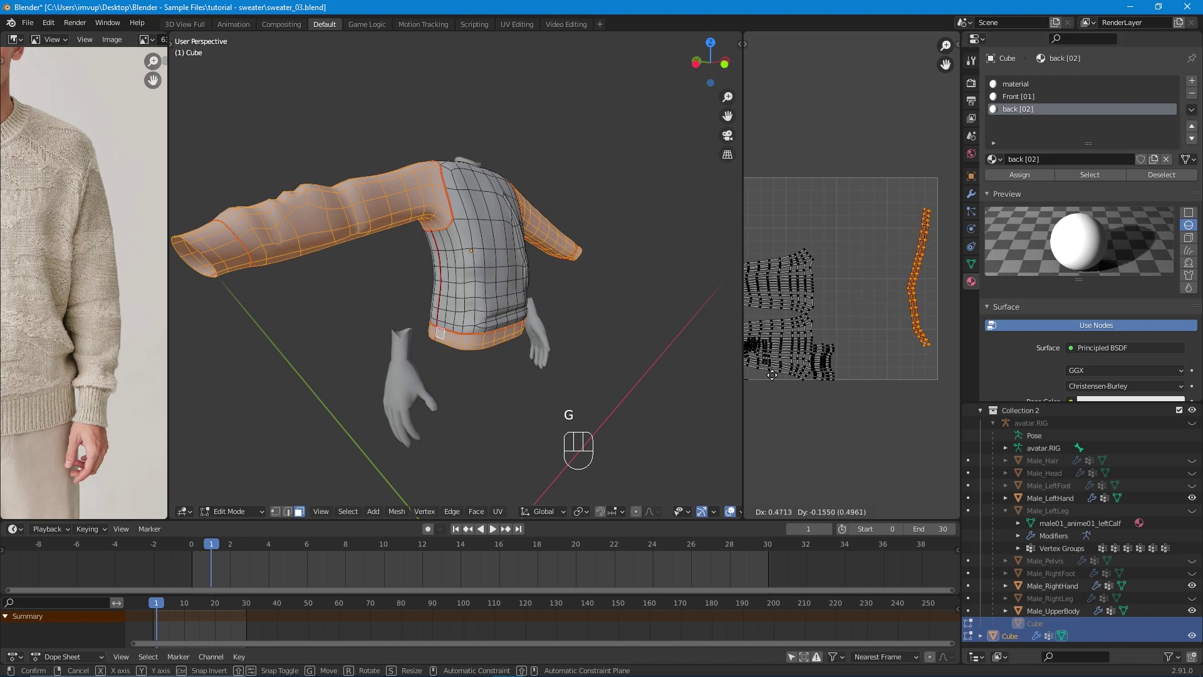
pyautogui.click(834, 386)
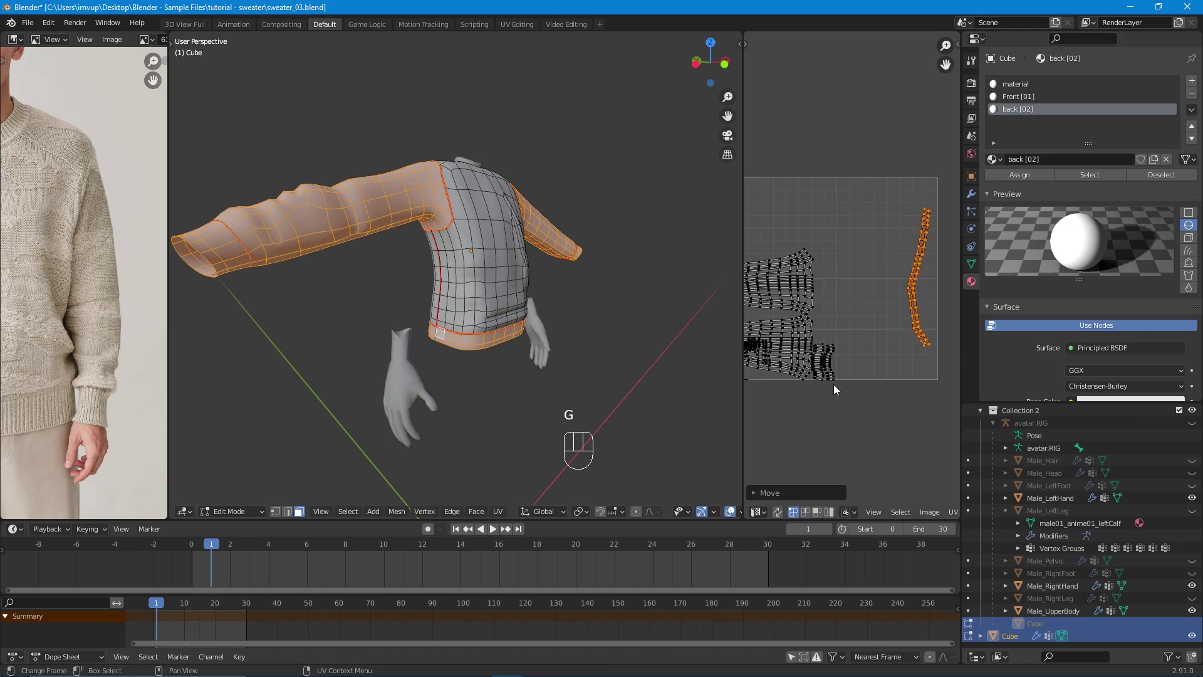
# Select the whole hem strip UV island and scale it up by about 1.39 to nearly fill the tile's height.
pyautogui.click(907, 286)
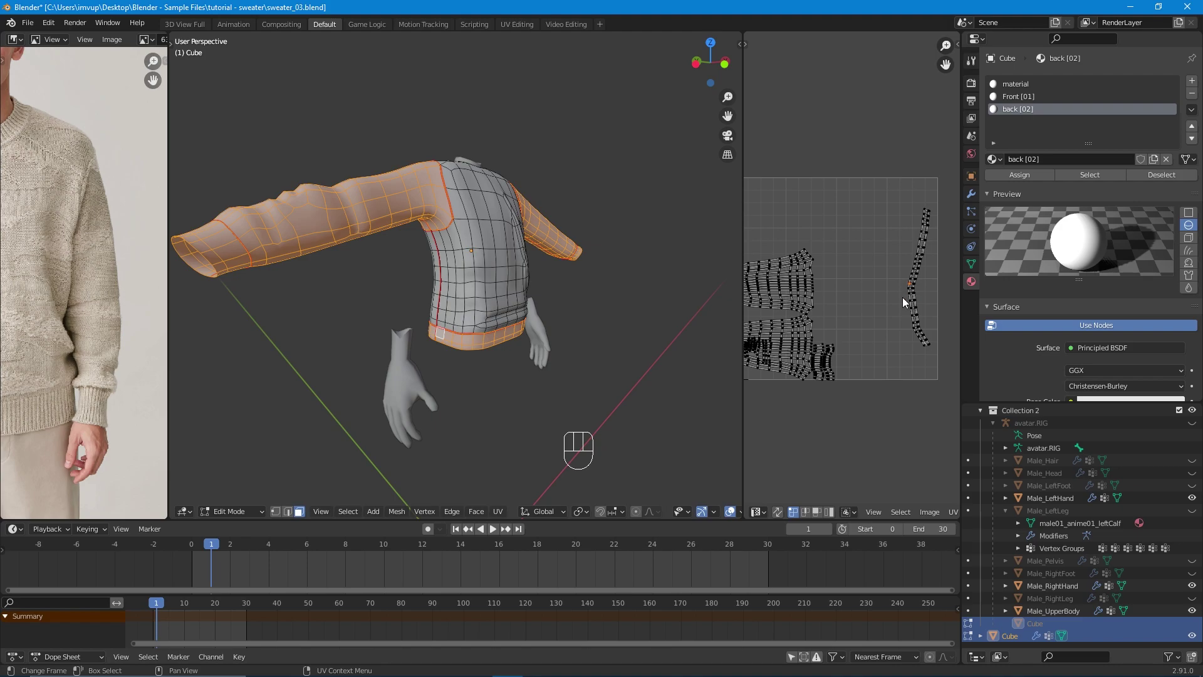
pyautogui.scroll(1, 903, 298)
pyautogui.moveTo(902, 300); pyautogui.dragTo(856, 304, button='middle')
pyautogui.moveTo(855, 178); pyautogui.dragTo(927, 397)
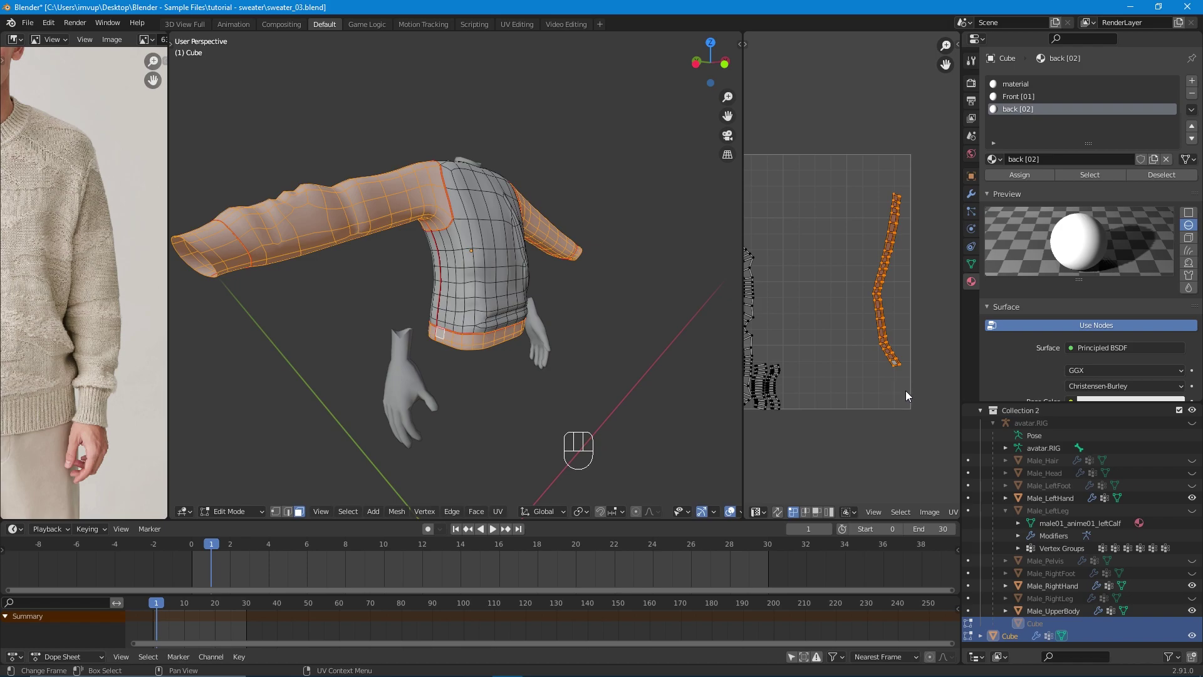
pyautogui.press('s')
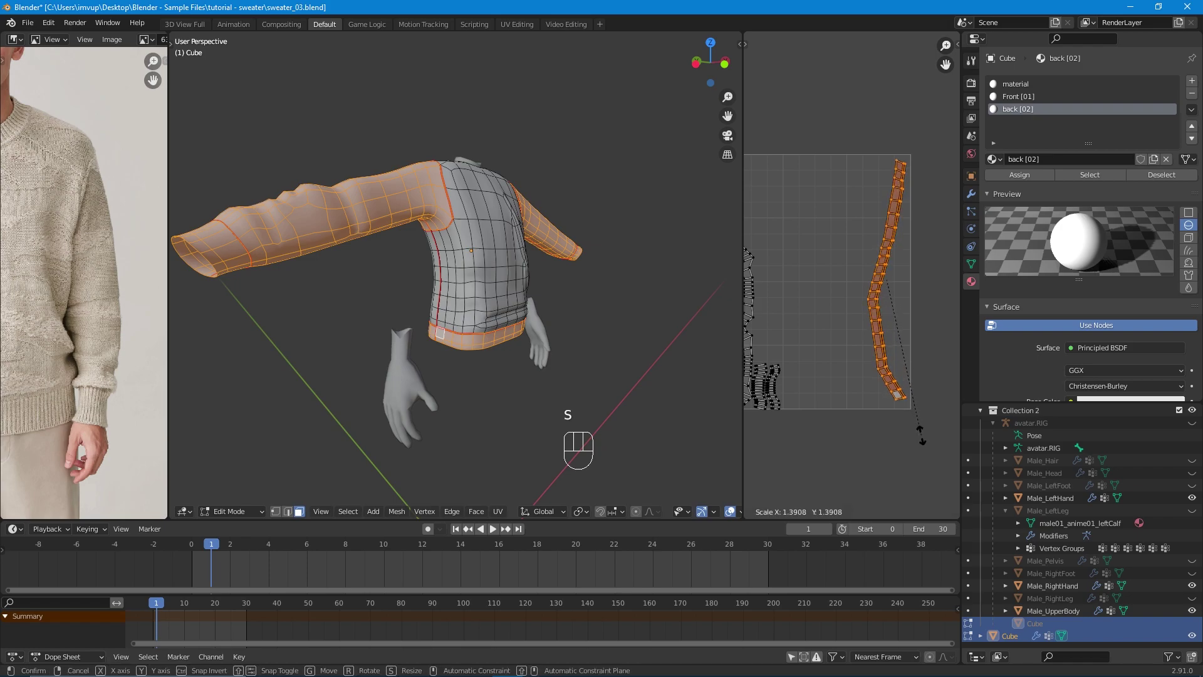
pyautogui.click(921, 435)
# Select the sleeve and cuff UV islands without the hem strip and scale them up by about 1.6.
pyautogui.moveTo(881, 408); pyautogui.dragTo(959, 404, button='middle')
pyautogui.scroll(-2, 915, 393)
pyautogui.moveTo(760, 228); pyautogui.dragTo(890, 400)
pyautogui.press('s')
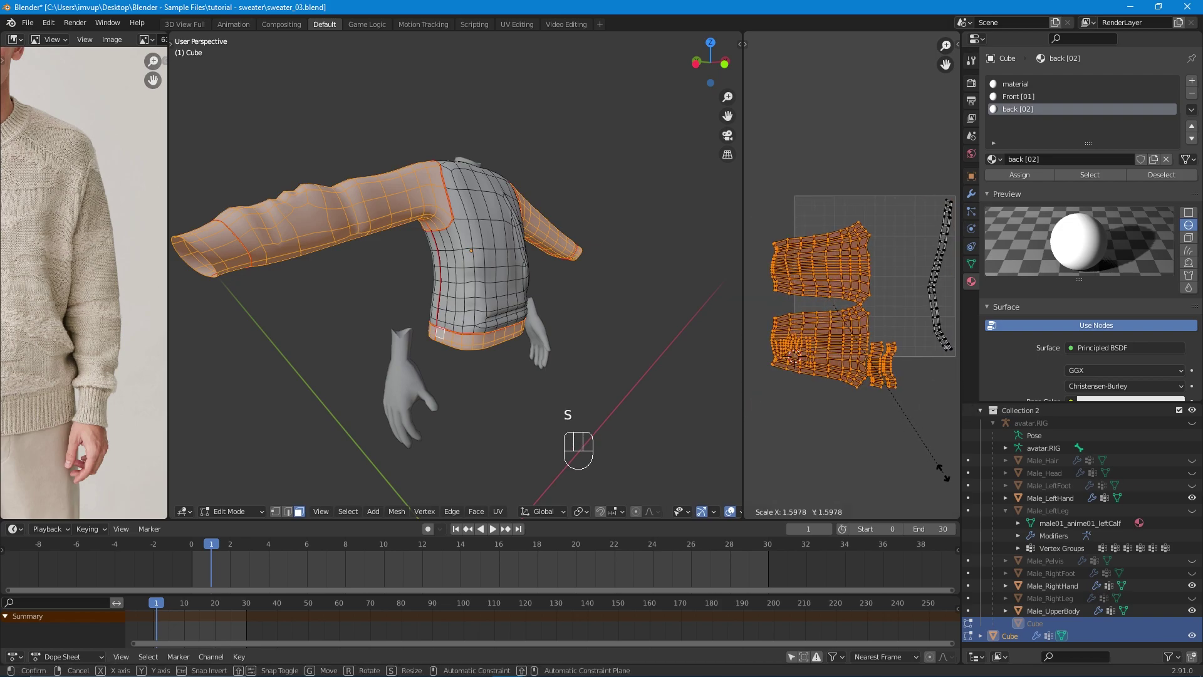
pyautogui.click(945, 477)
# Move the sleeve and cuff UV islands beside the hem strip and rescale them slightly to fit inside the tile.
pyautogui.press('g')
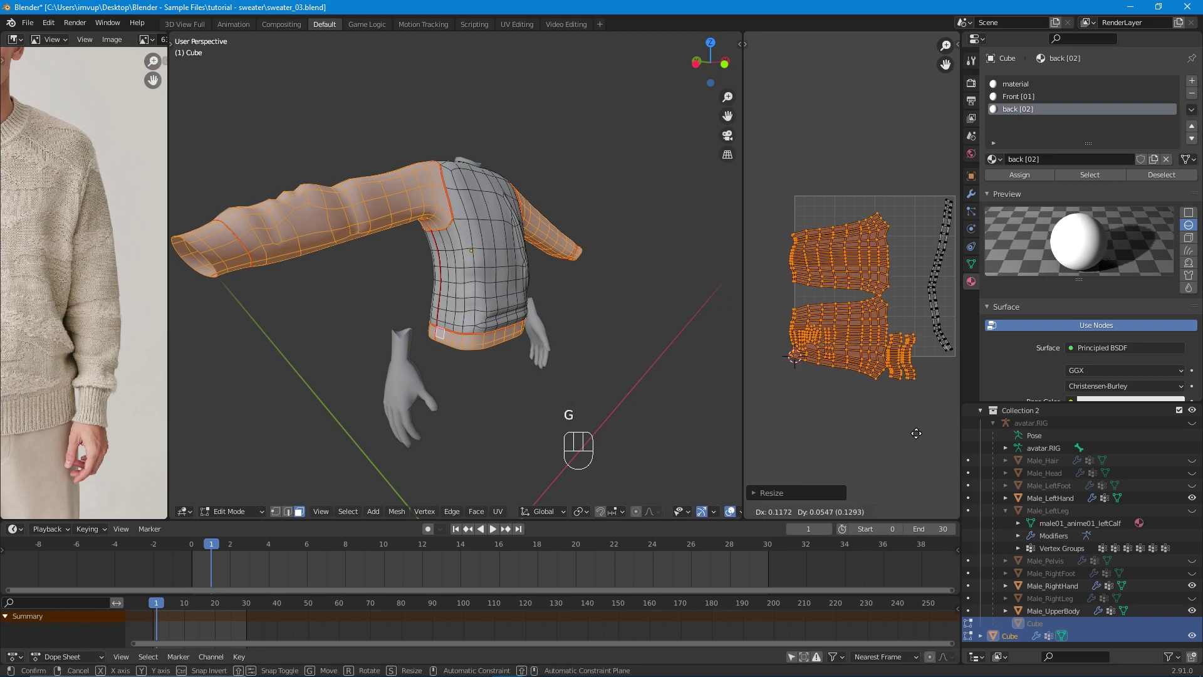
pyautogui.click(928, 412)
pyautogui.press('s')
pyautogui.click(932, 435)
pyautogui.scroll(3, 931, 435)
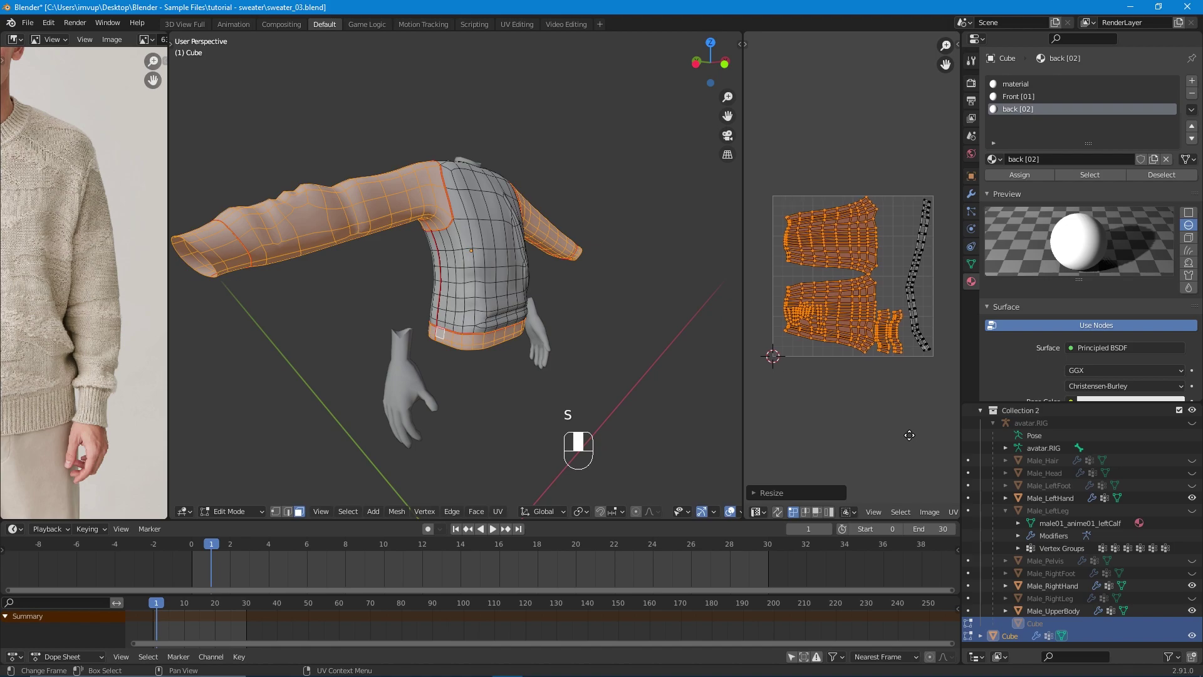
pyautogui.scroll(3, 870, 432)
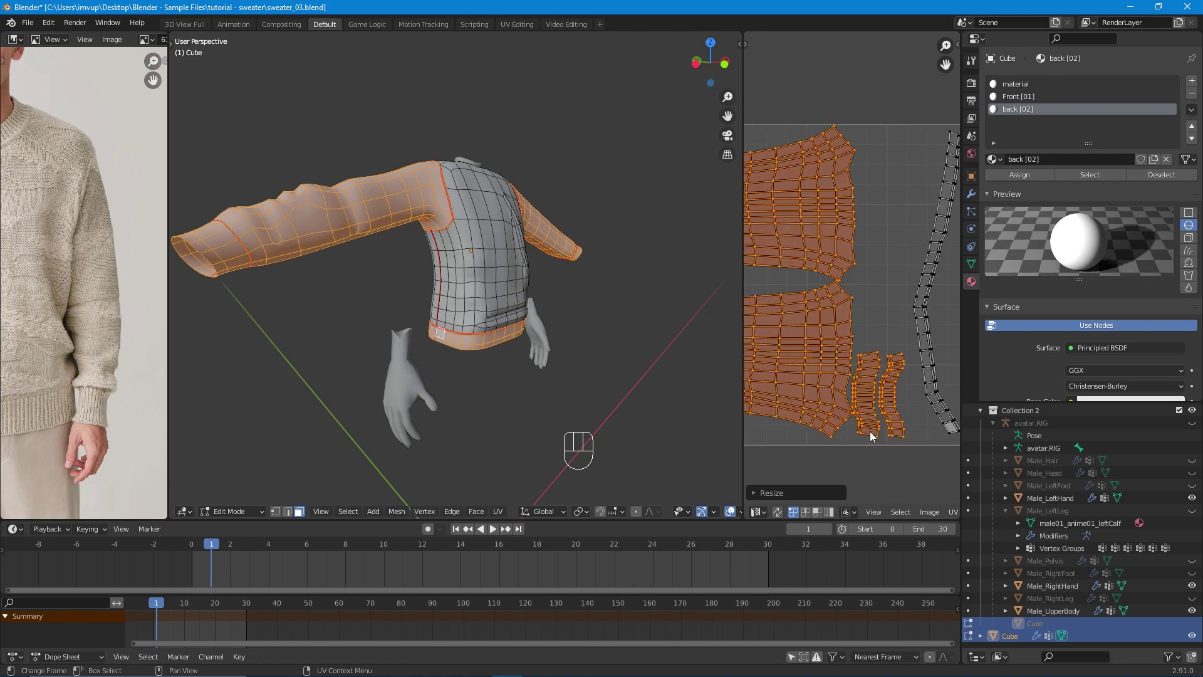
pyautogui.scroll(1, 896, 404)
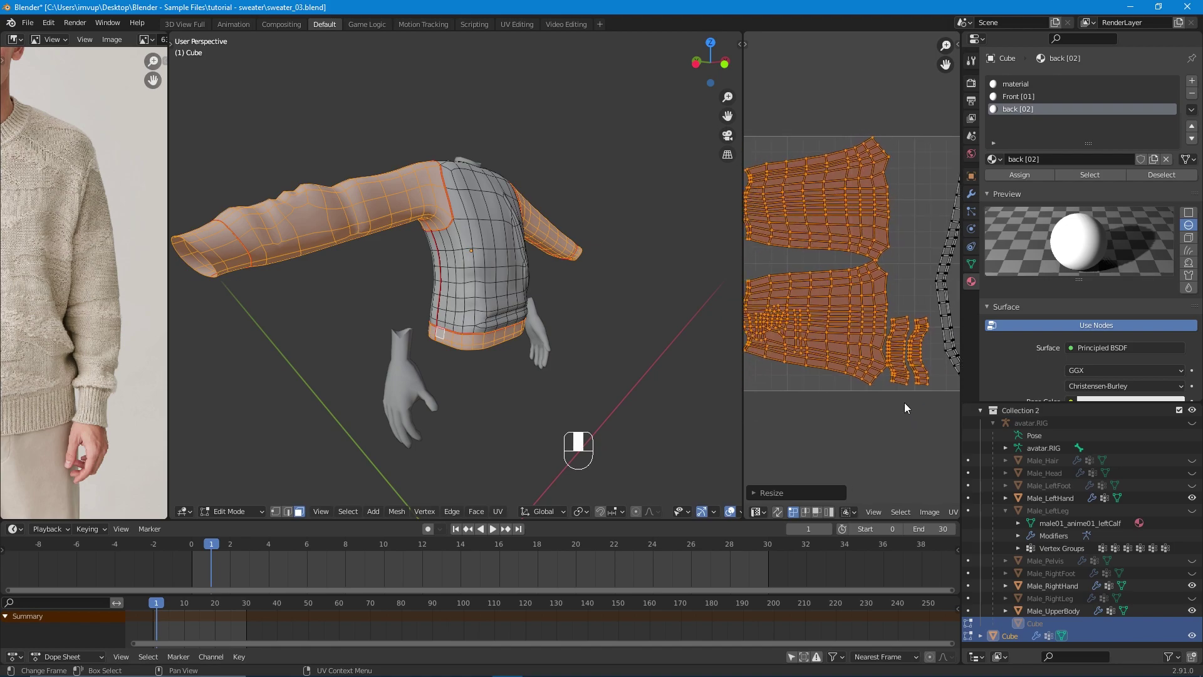
# Add a new material named "sleeves [03]" in its own slot and assign it to the selected sleeve, cuff and hem faces.
pyautogui.moveTo(401, 354); pyautogui.dragTo(454, 357, button='middle')
pyautogui.scroll(-3, 453, 357)
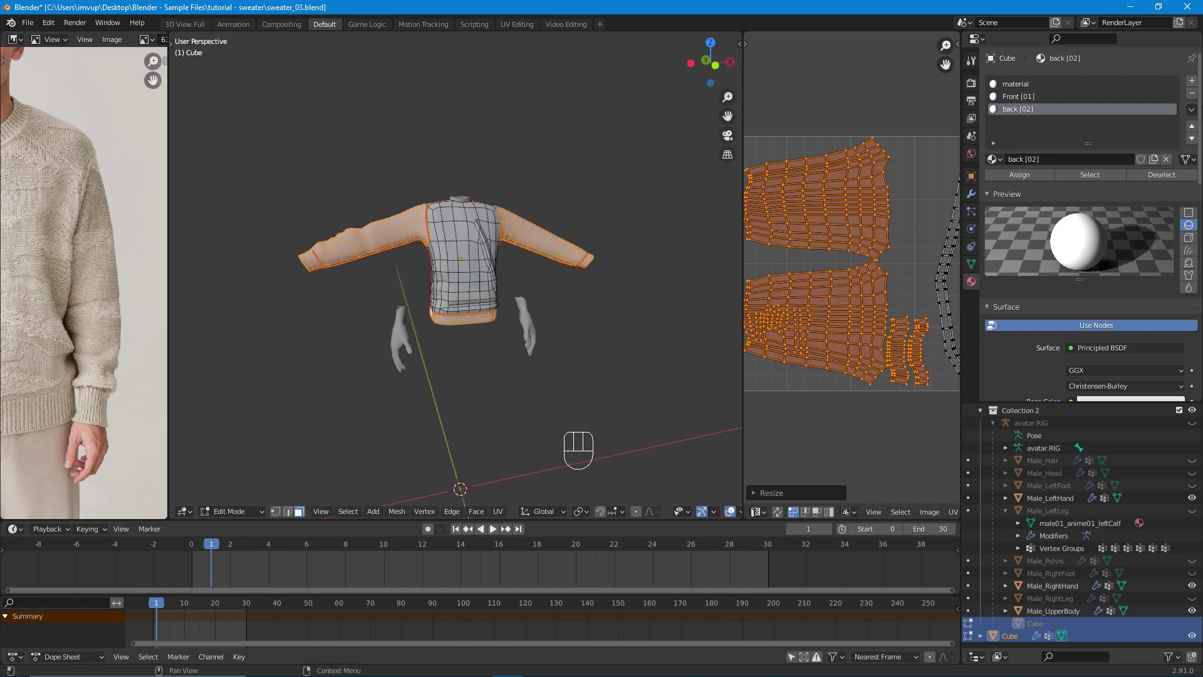
pyautogui.click(1192, 82)
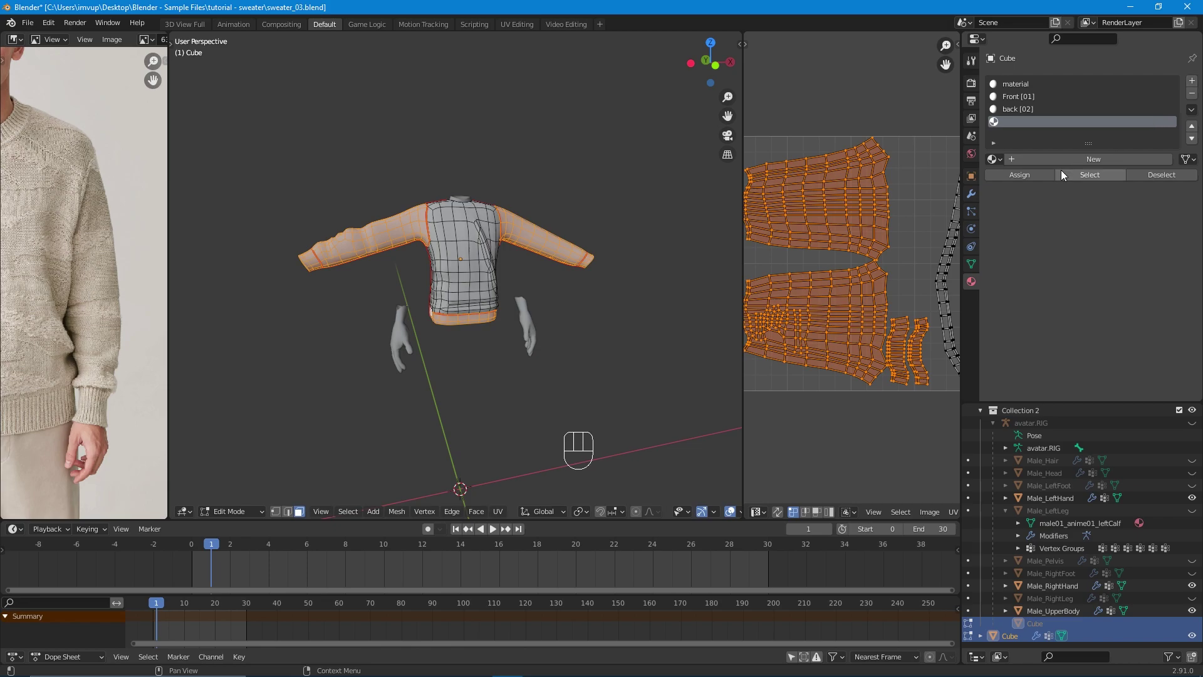
pyautogui.click(1084, 160)
pyautogui.doubleClick(1044, 159)
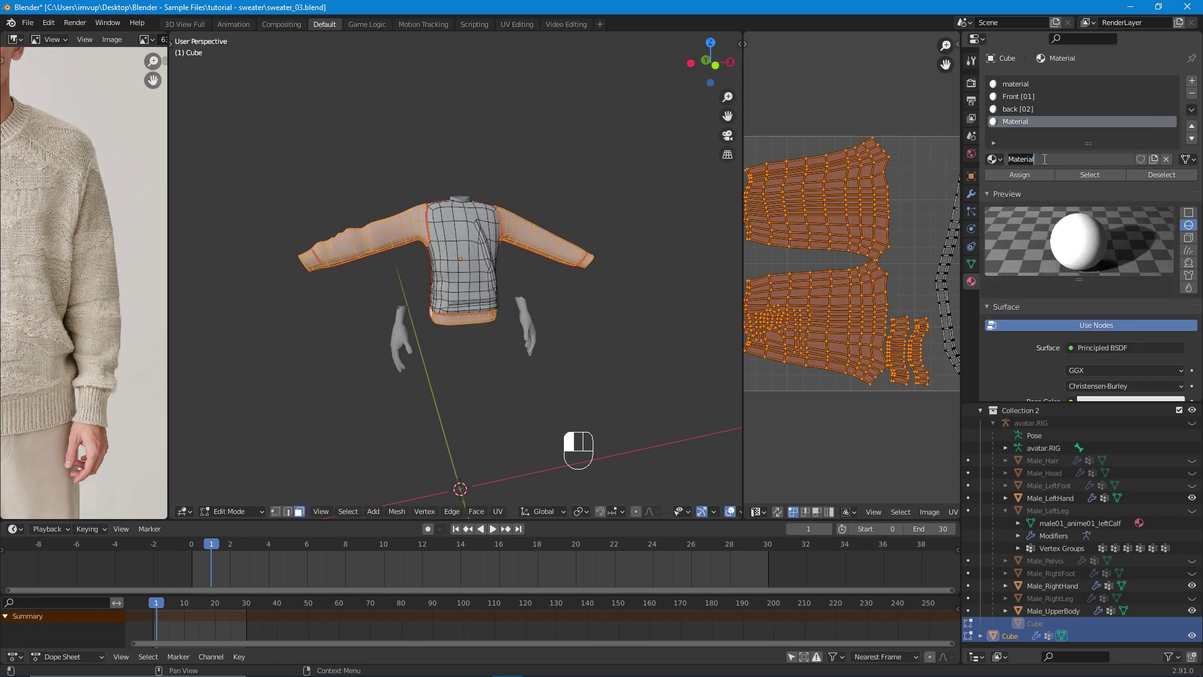
pyautogui.write('sleeves [03]')
pyautogui.press('Return')
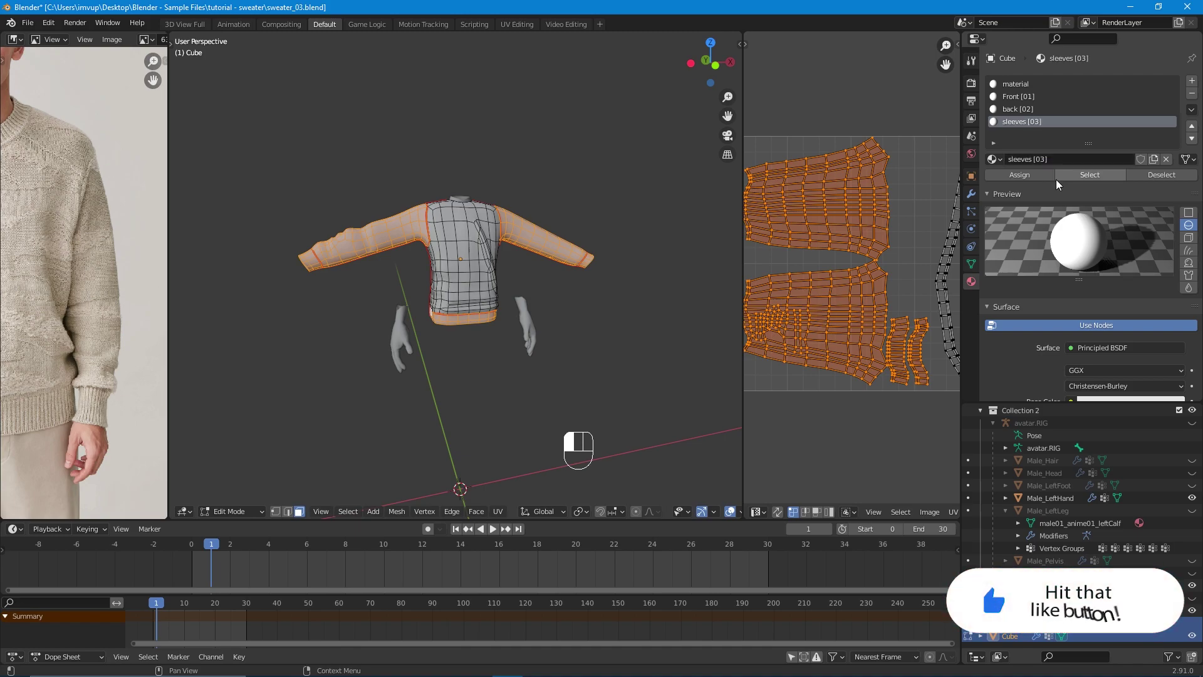
pyautogui.click(1043, 176)
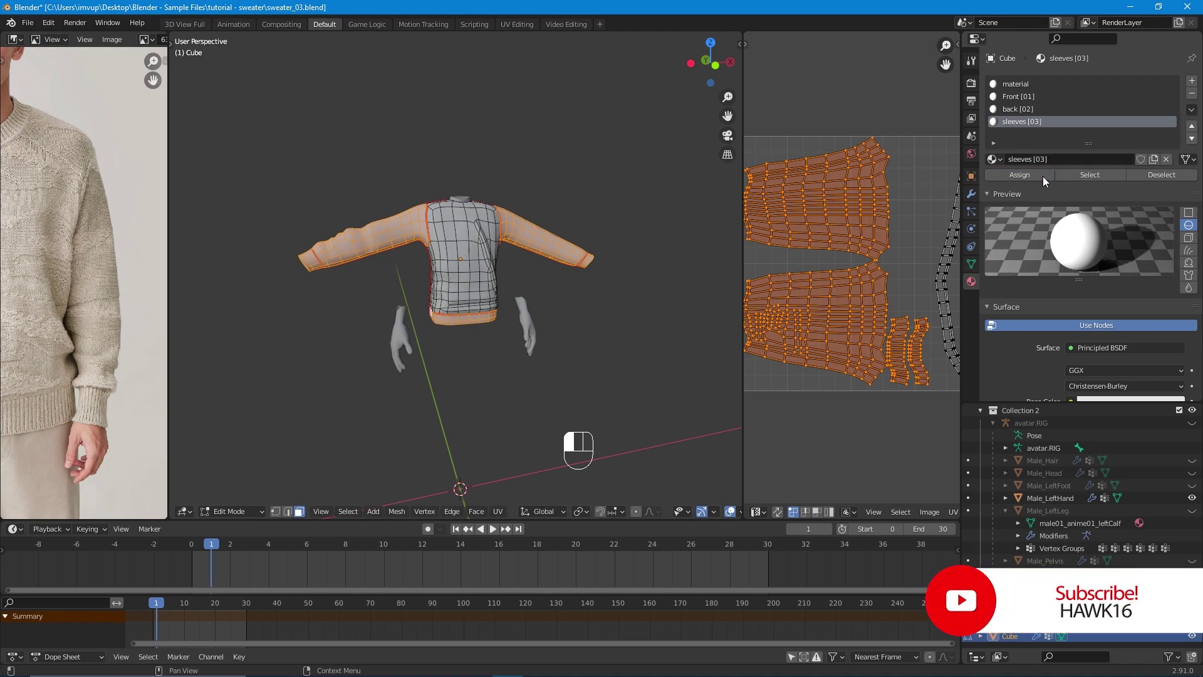
# Check the sleeves [03] assignment by deselecting and reselecting the faces that use the material.
pyautogui.click(1160, 175)
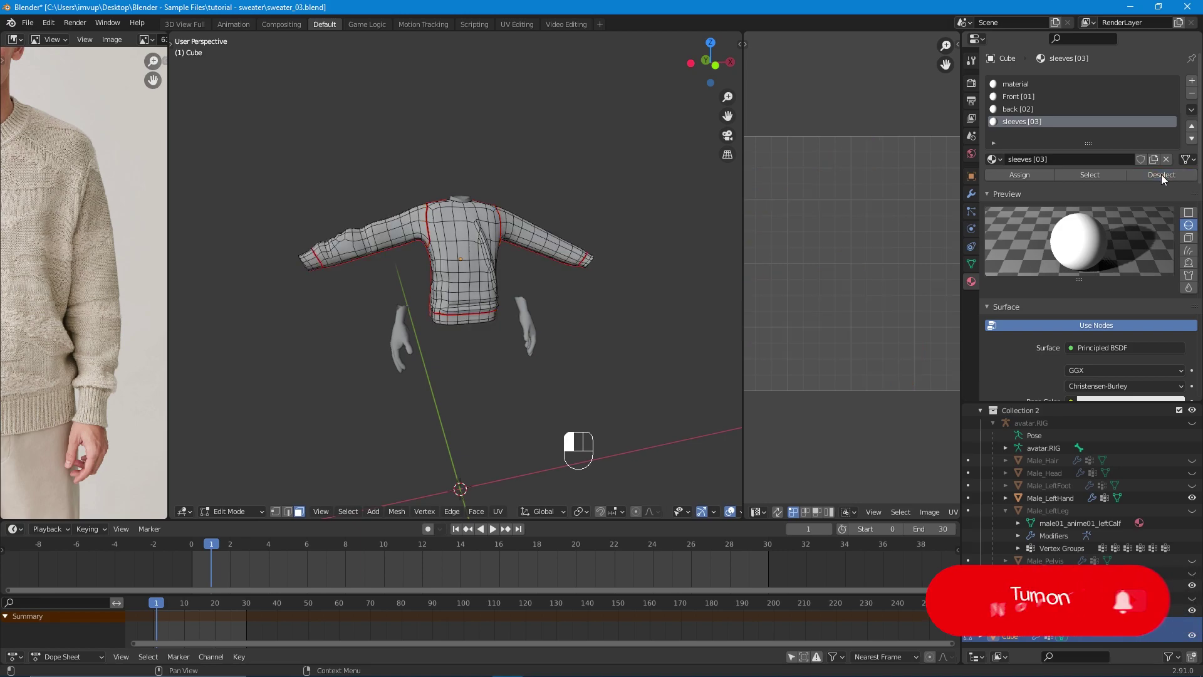
pyautogui.click(1114, 174)
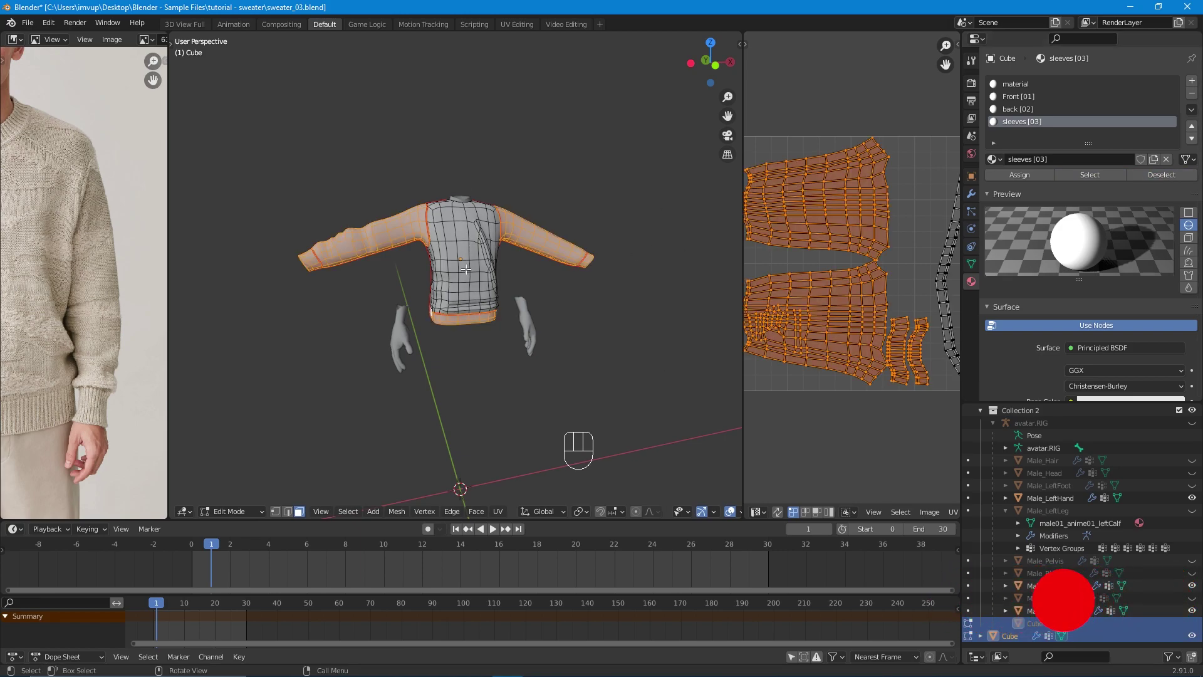
pyautogui.moveTo(565, 367)
pyautogui.mouseDown(button='middle')
pyautogui.moveTo(359, 376)
pyautogui.moveTo(556, 338)
pyautogui.moveTo(550, 350)
pyautogui.mouseUp(button='middle')
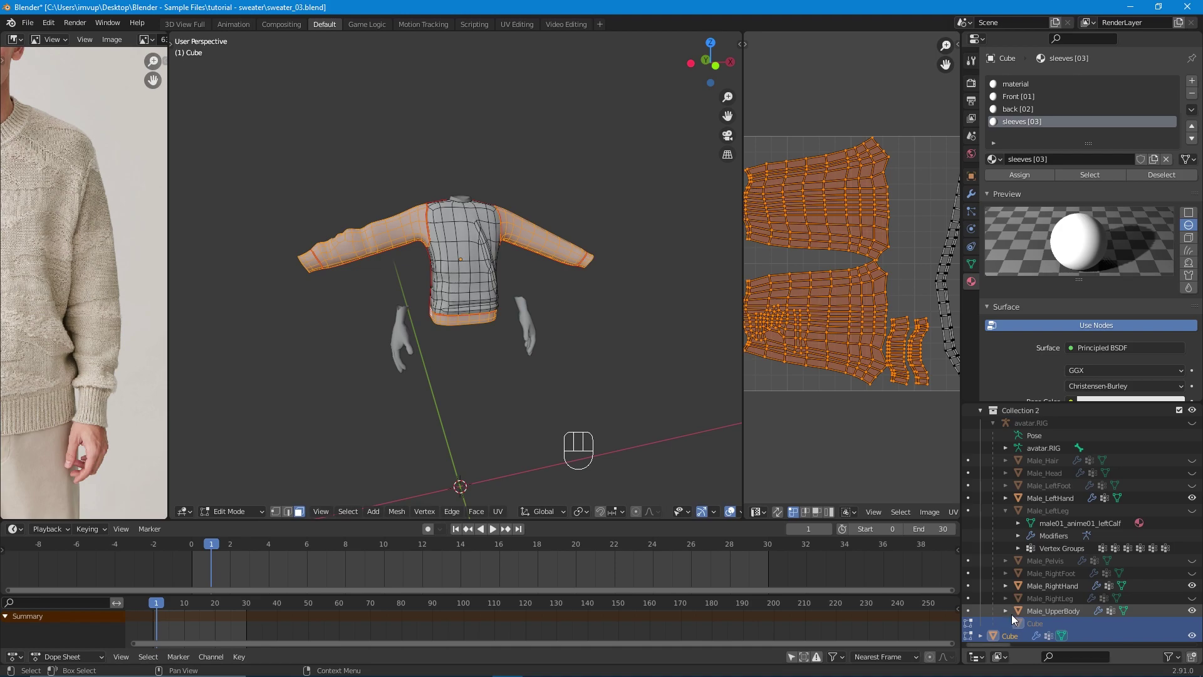
pyautogui.scroll(1, 993, 607)
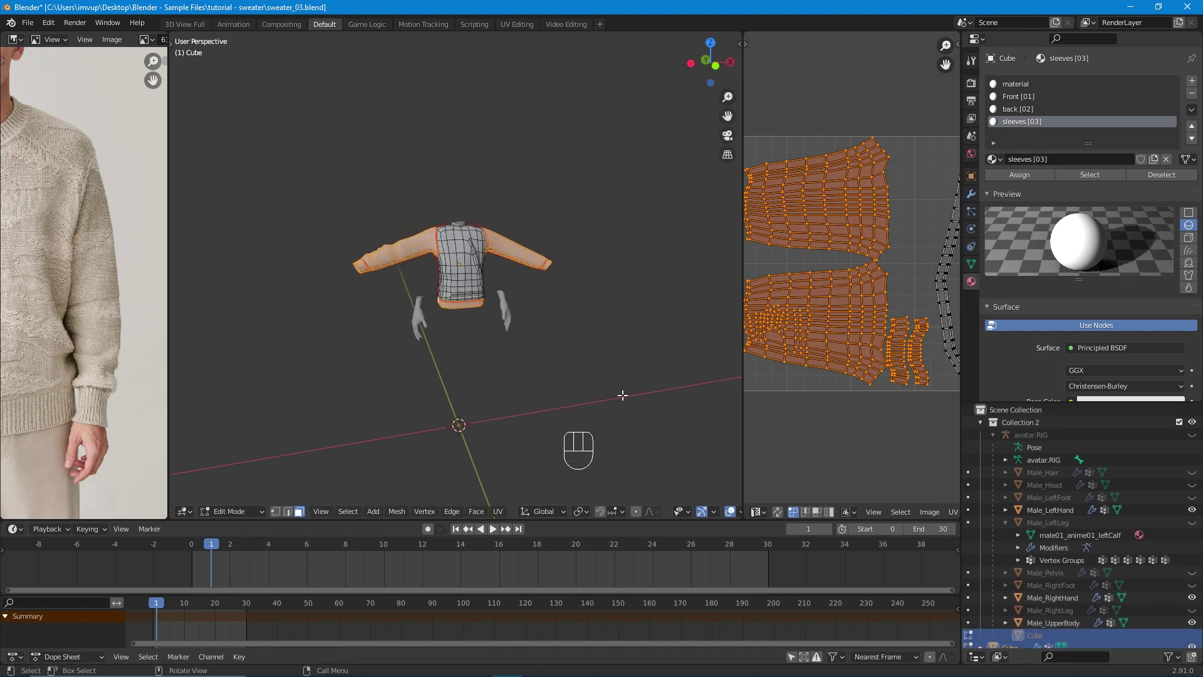
# Enlarge the timeline area, switch it to the Shader Editor, and frame the sleeves [03] material's nodes.
pyautogui.moveTo(328, 520); pyautogui.dragTo(159, 403)
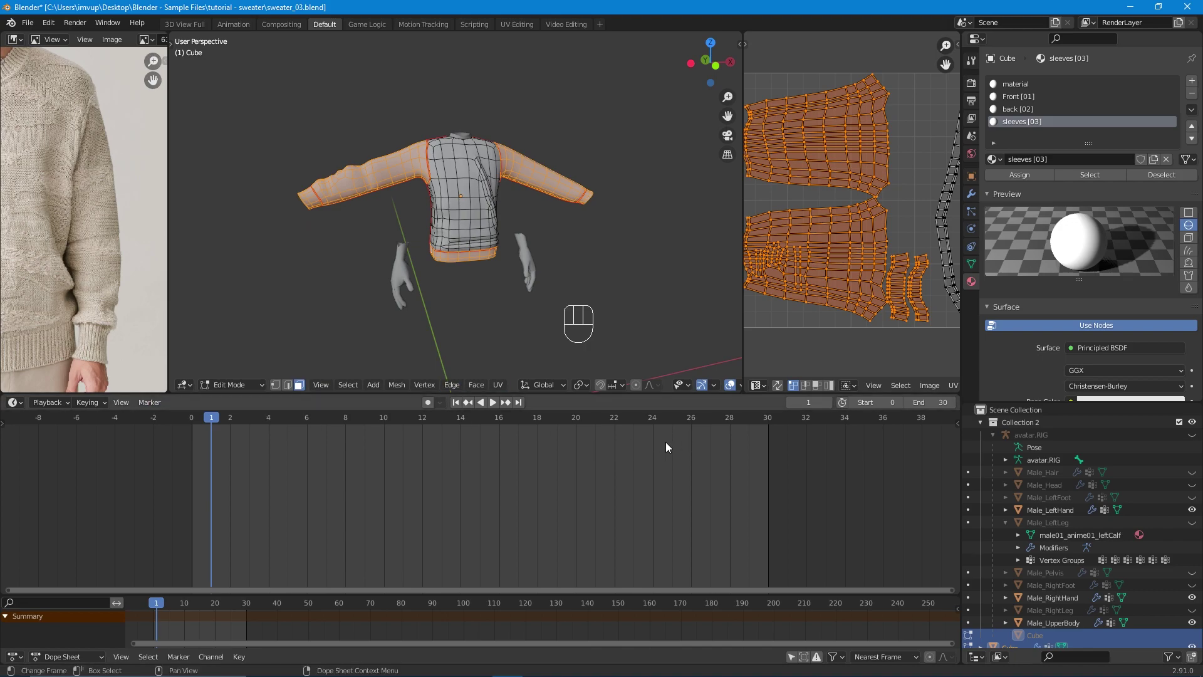
pyautogui.click(23, 405)
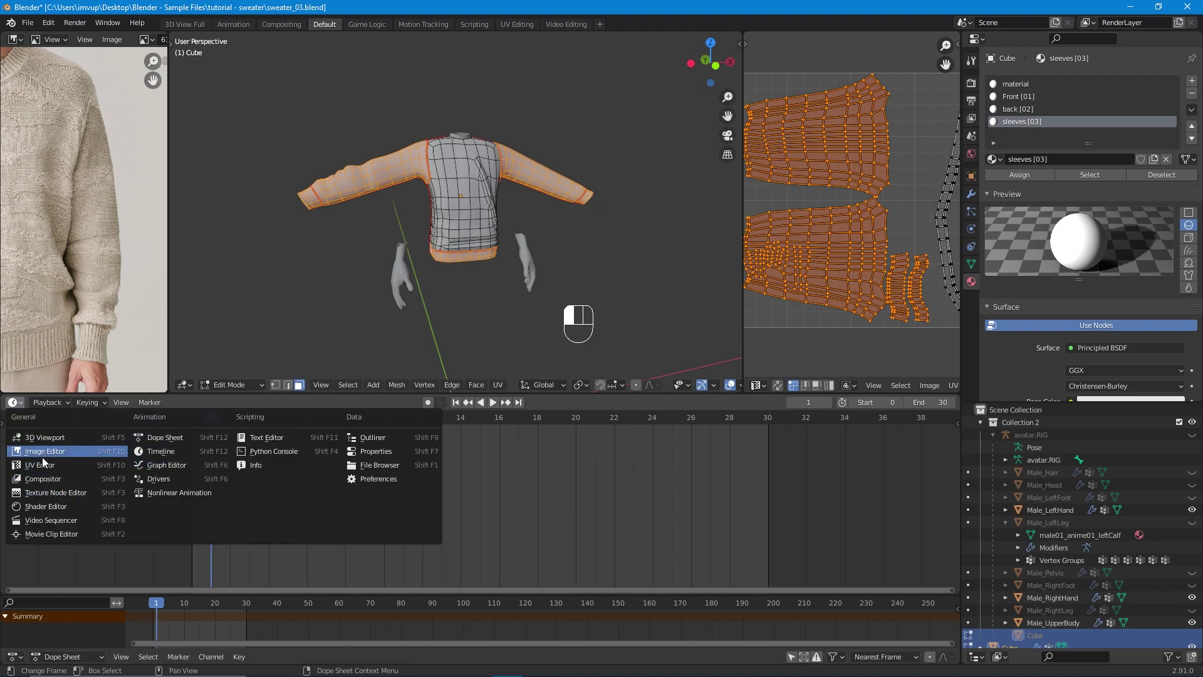
pyautogui.click(41, 506)
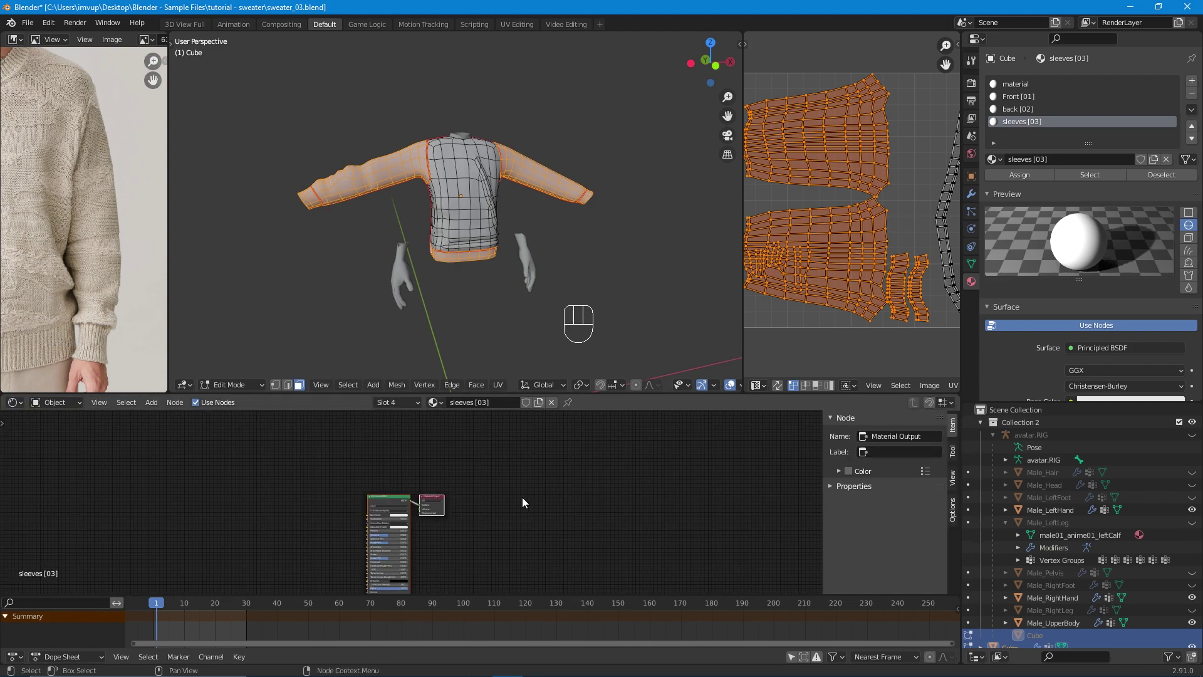
pyautogui.press('Home')
# Open the UV layout export settings for the selected sleeve faces.
pyautogui.press('Home')
pyautogui.moveTo(815, 316)
pyautogui.mouseDown(button='middle')
pyautogui.moveTo(828, 335)
pyautogui.moveTo(815, 332)
pyautogui.mouseUp(button='middle')
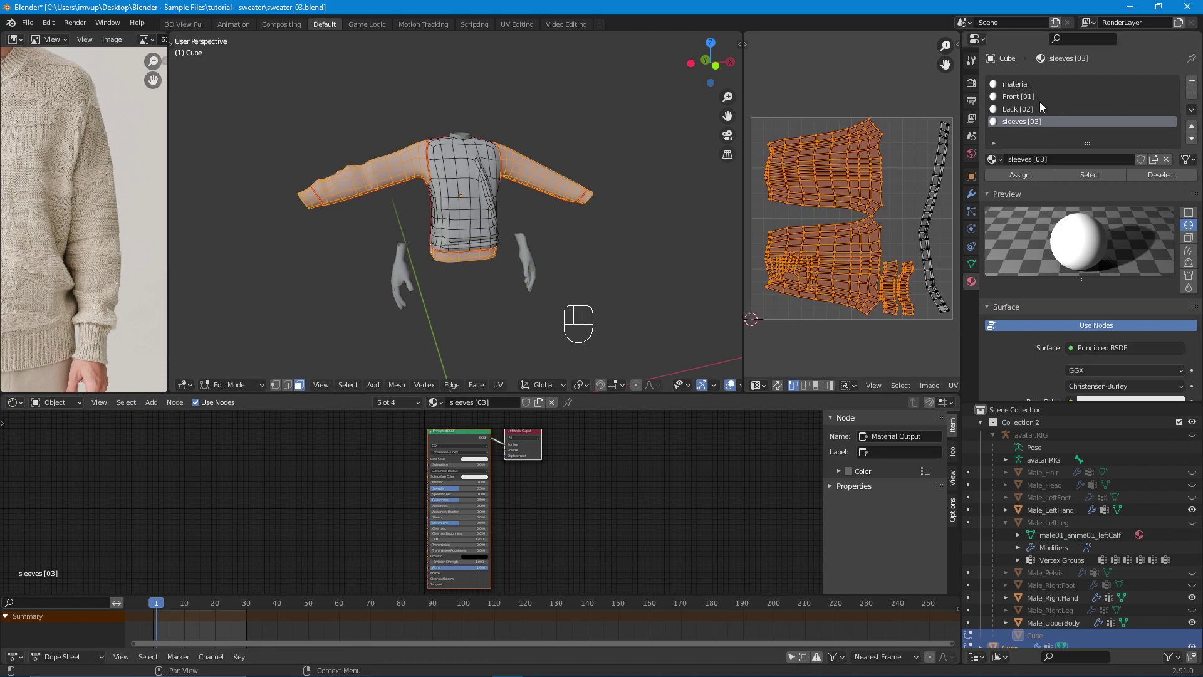
pyautogui.scroll(-1, 890, 118)
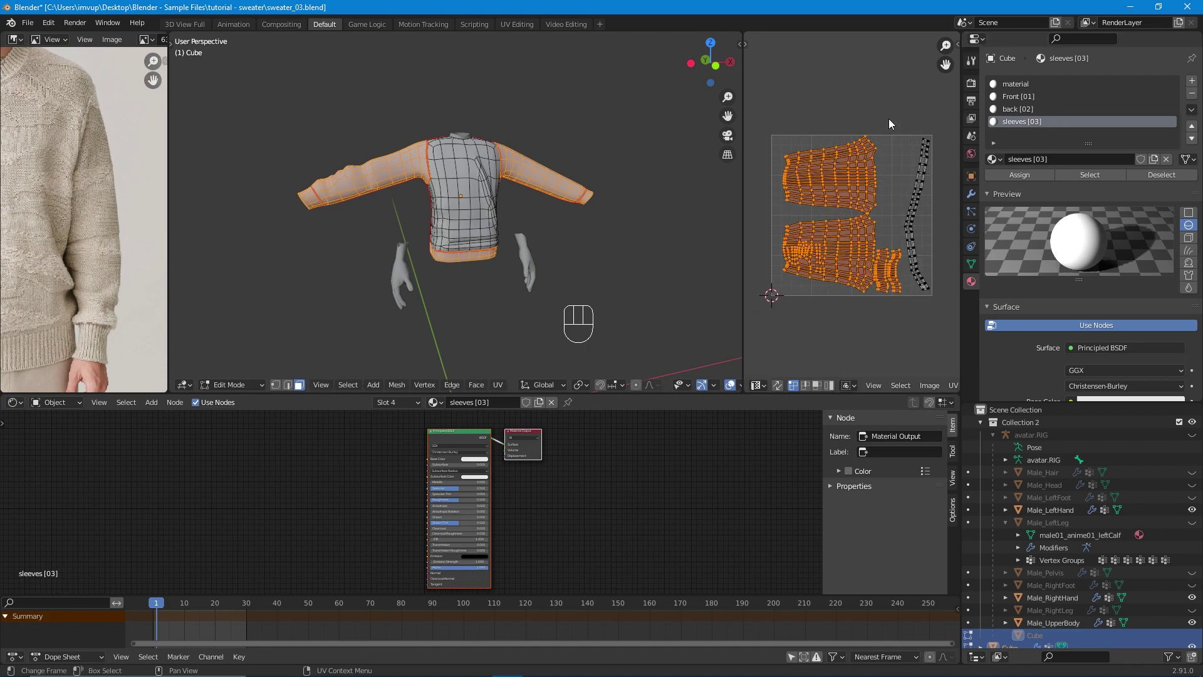
pyautogui.scroll(-3, 893, 379)
pyautogui.click(880, 385)
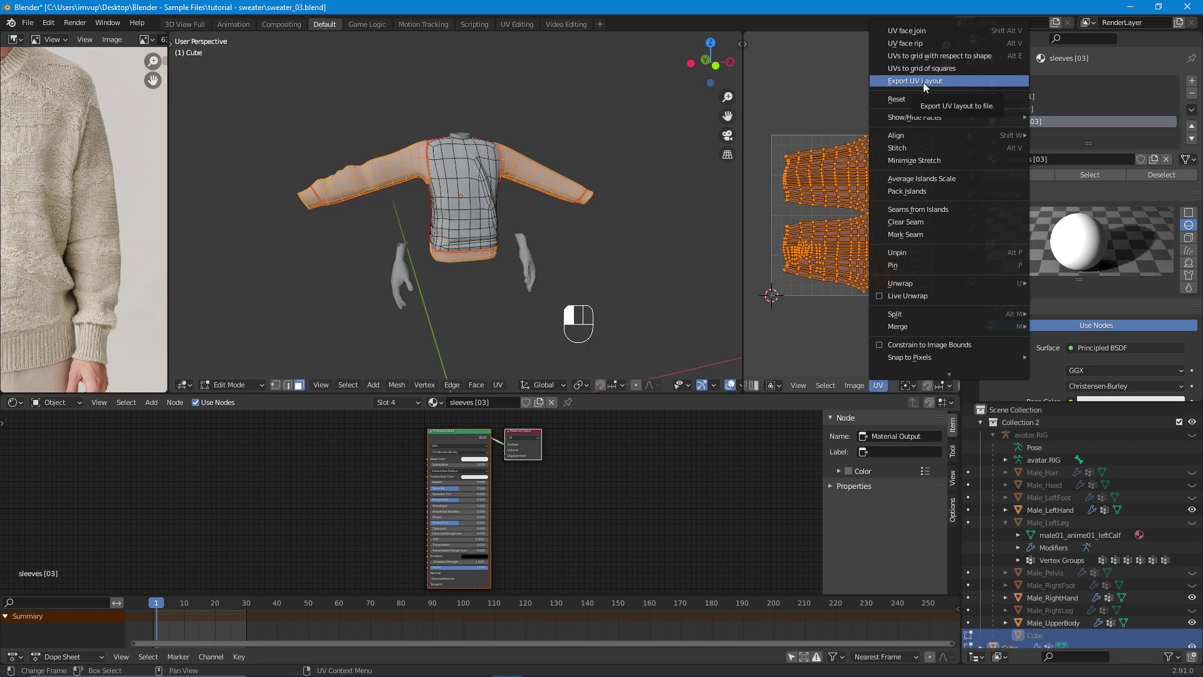
pyautogui.click(923, 82)
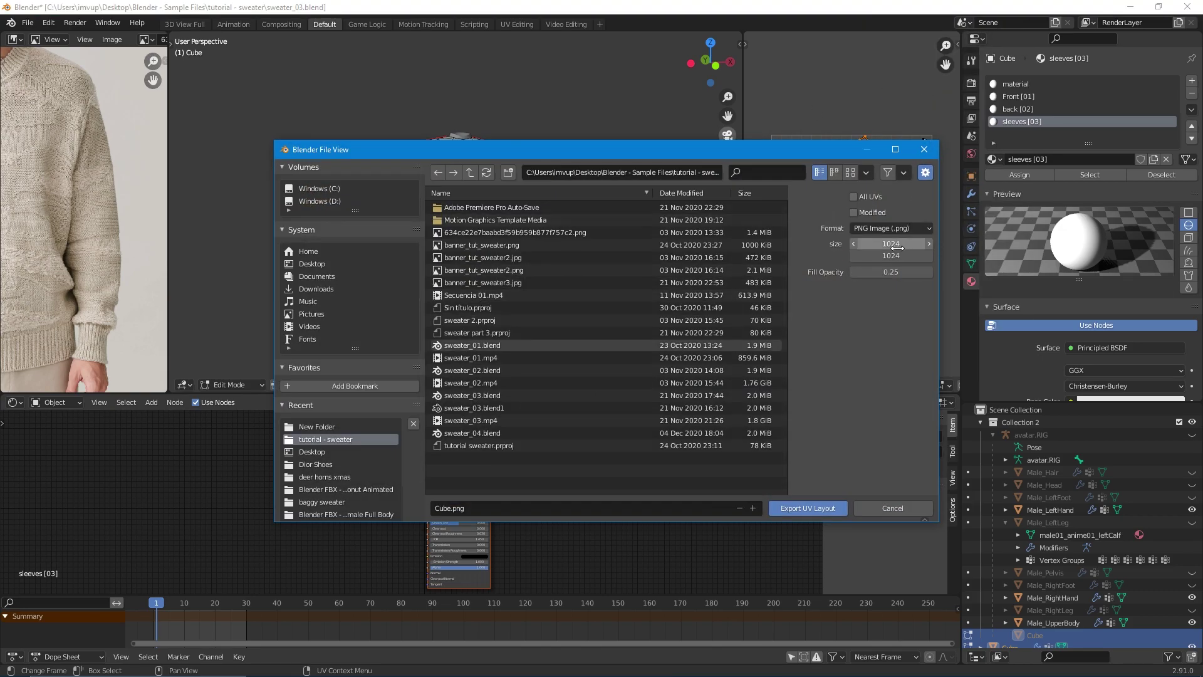
pyautogui.moveTo(743, 147); pyautogui.dragTo(621, 139)
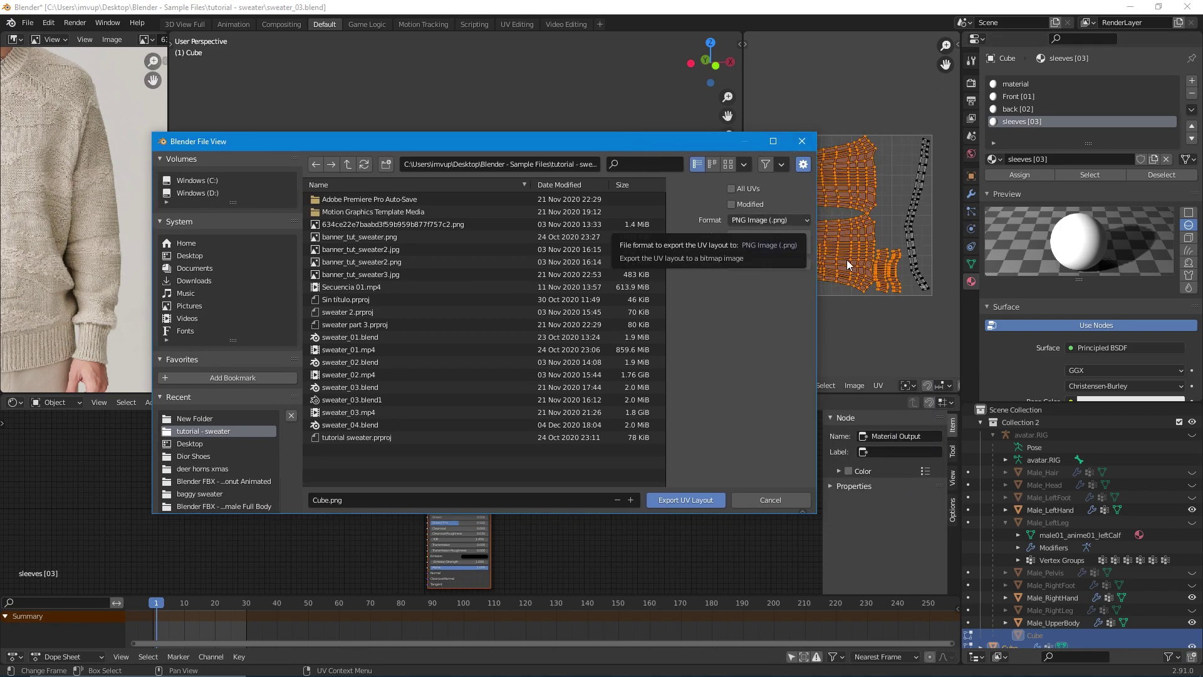
# Set the UV layout export's fill opacity to 0.70.
pyautogui.click(764, 264)
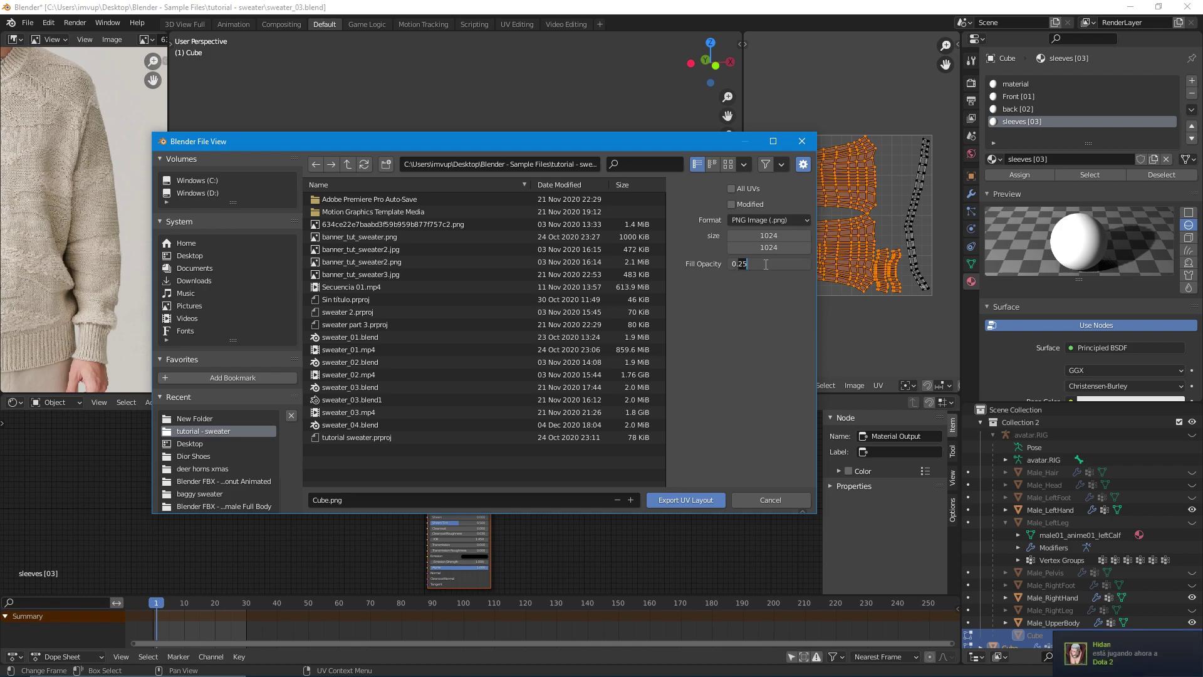
pyautogui.write('0.7')
pyautogui.press('BackSpace')
pyautogui.press('BackSpace')
pyautogui.press('BackSpace')
pyautogui.press('BackSpace')
pyautogui.write('7')
pyautogui.press('Return')
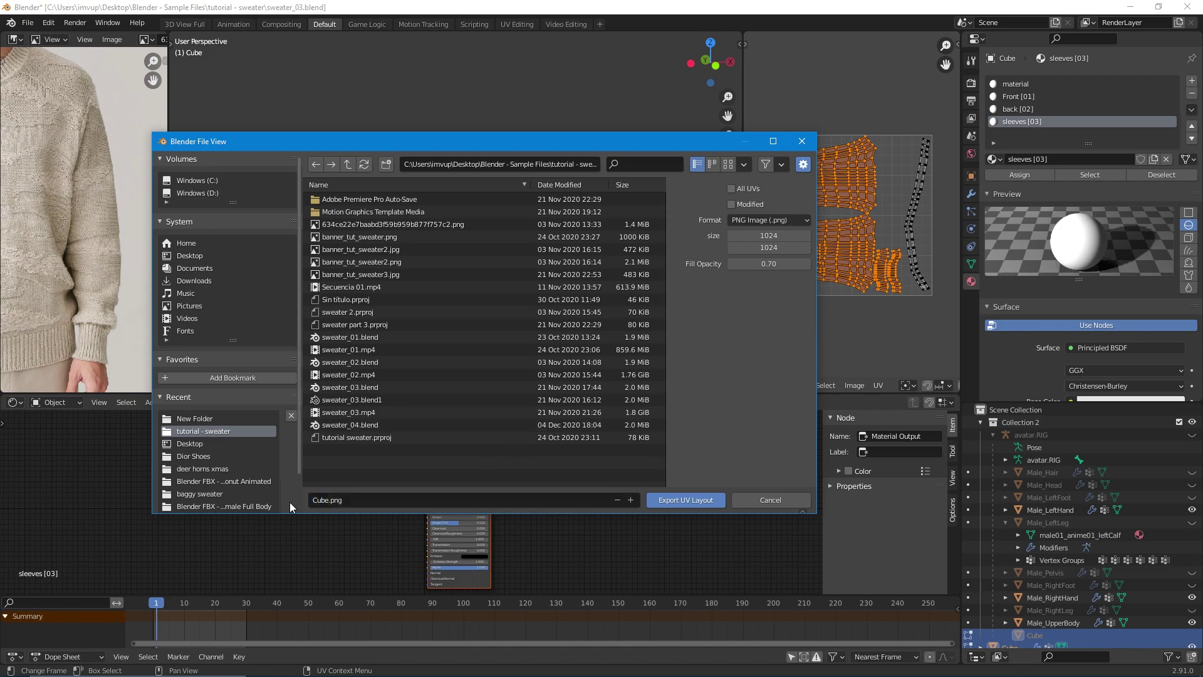
# Name the exported UV layout file sleeves_uv.png.
pyautogui.click(329, 501)
pyautogui.click(329, 500)
pyautogui.press('BackSpace')
pyautogui.press('BackSpace')
pyautogui.press('BackSpace')
pyautogui.press('BackSpace')
pyautogui.write('sleeves')
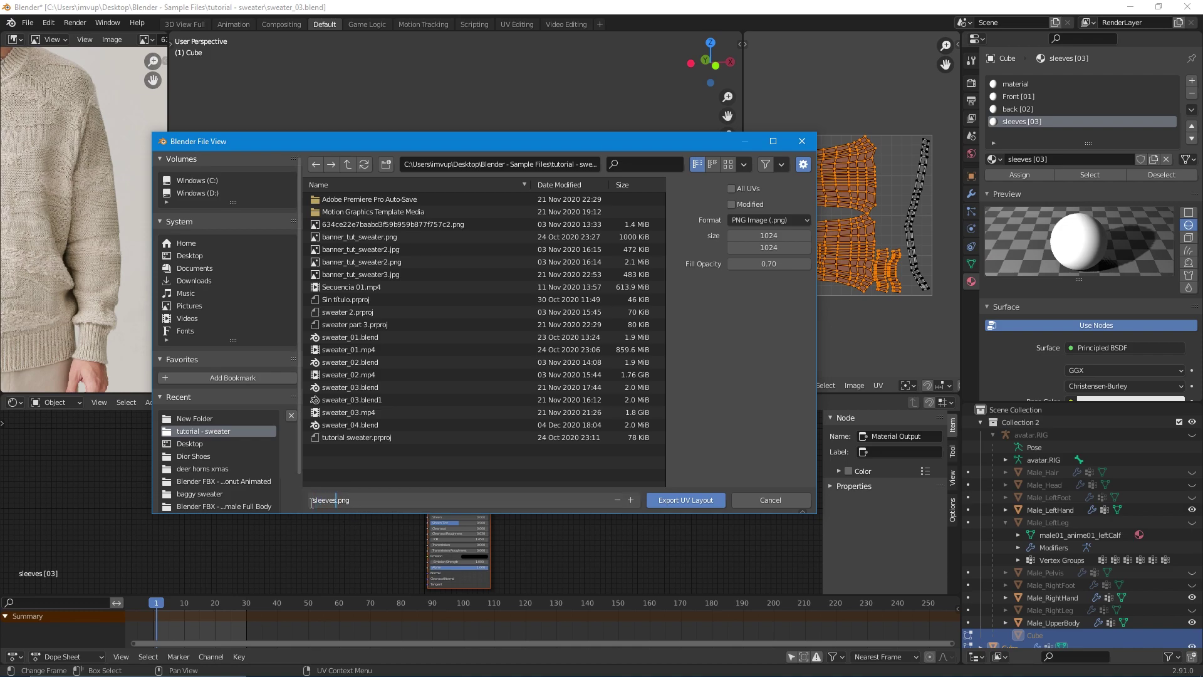
pyautogui.write('_uv')
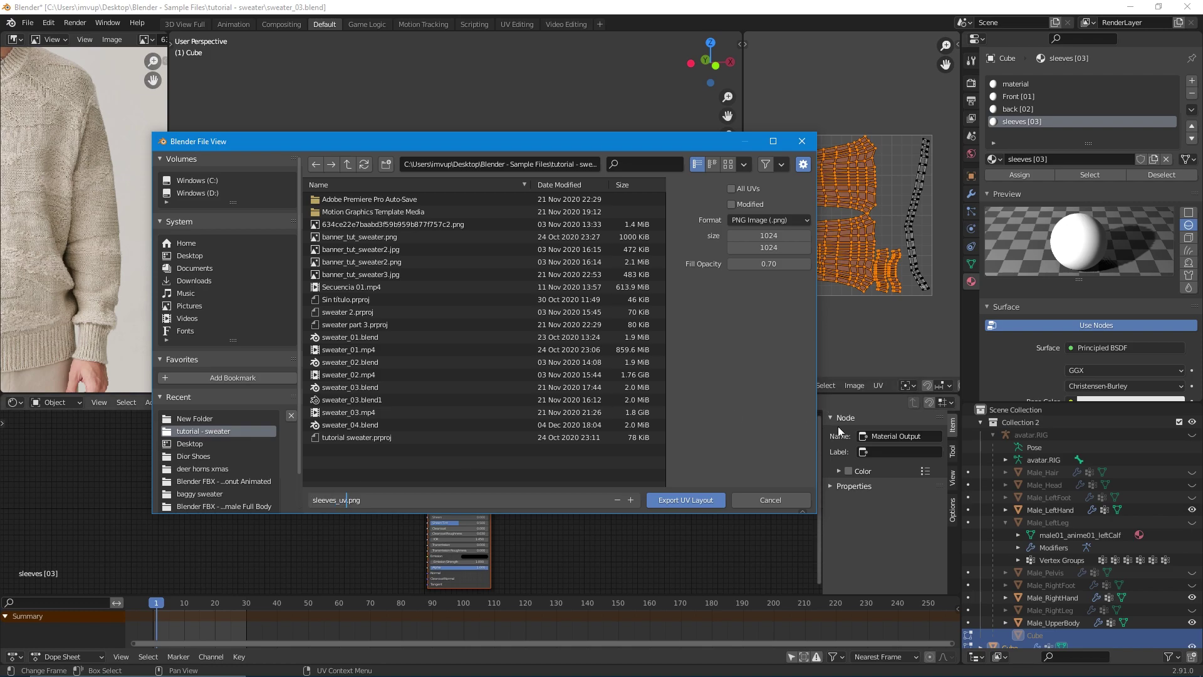
# Set the image size to 512 by 512 and export the sleeves' UV layout.
pyautogui.click(775, 248)
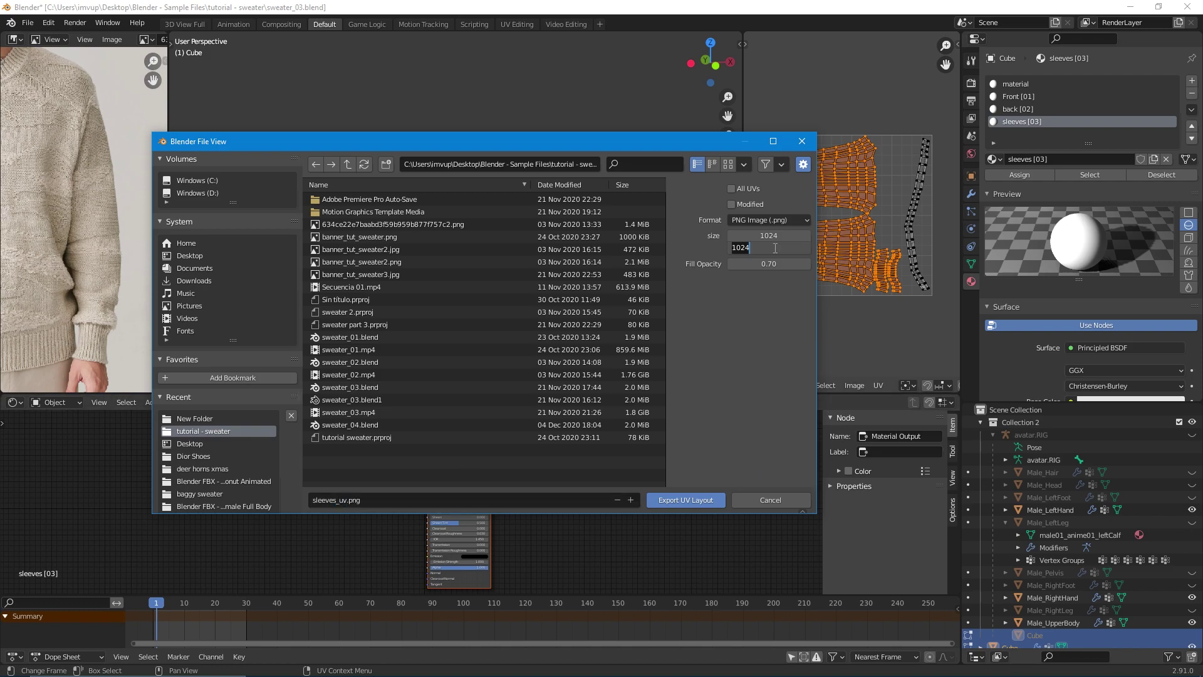
pyautogui.write('512')
pyautogui.click(791, 236)
pyautogui.write('512')
pyautogui.press('Return')
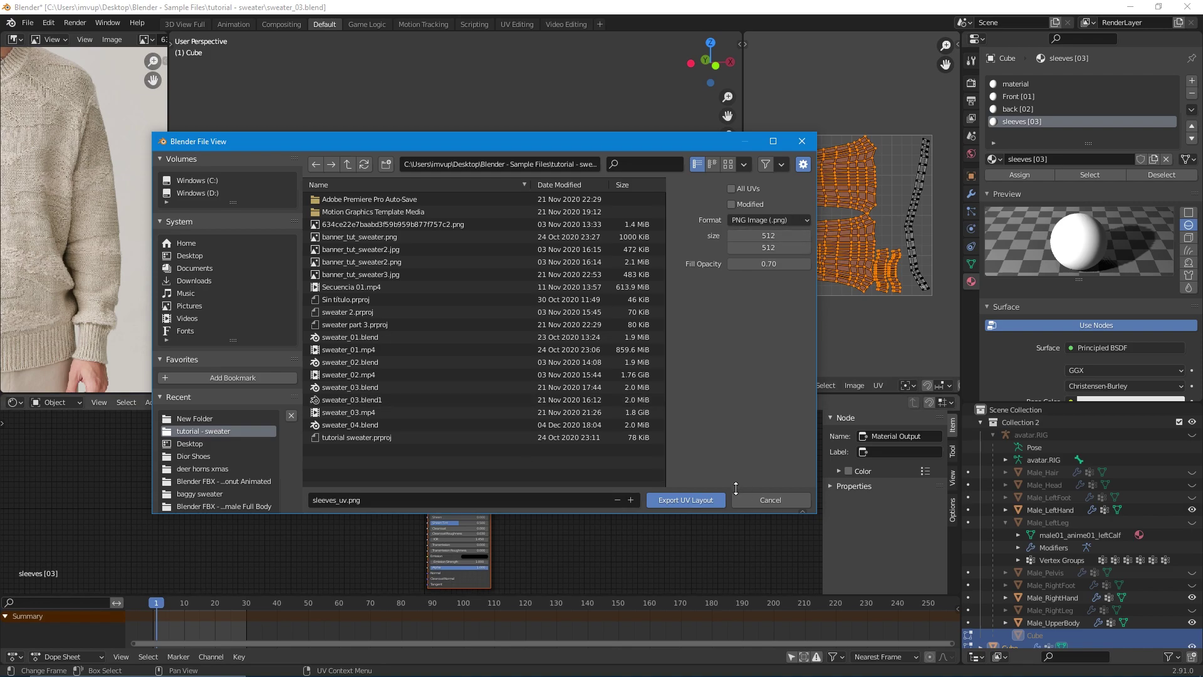
pyautogui.click(697, 496)
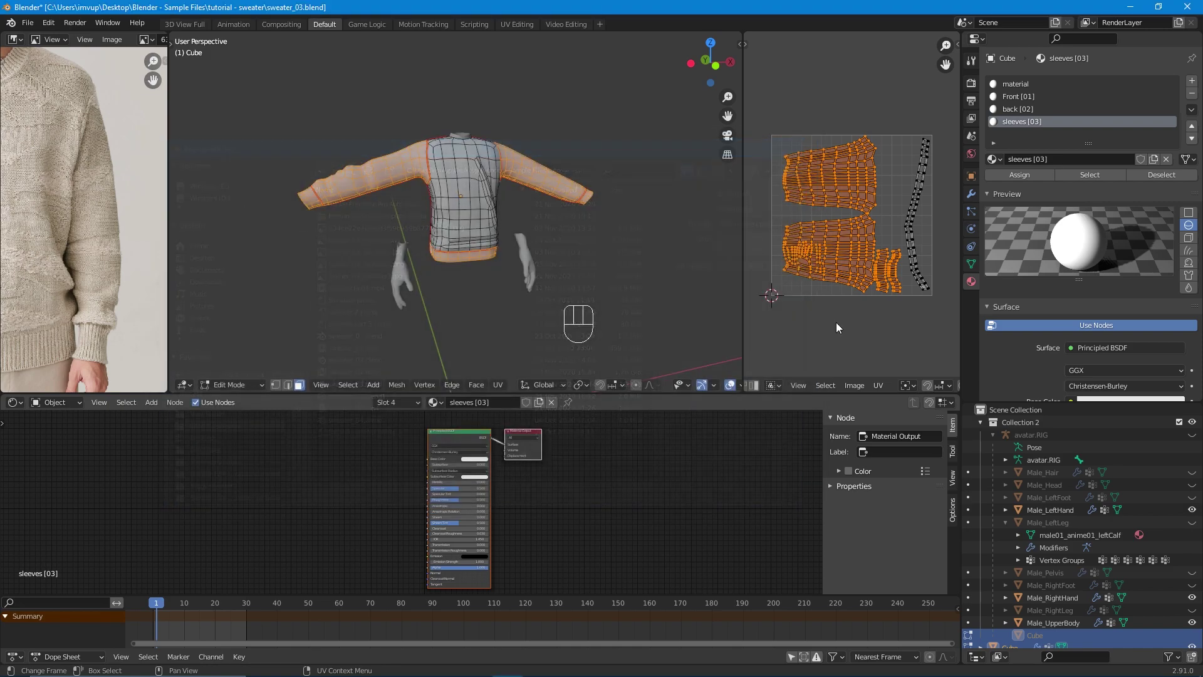
# Deselect the faces of the sleeves [03] material and select those of the back [02] material.
pyautogui.click(1043, 111)
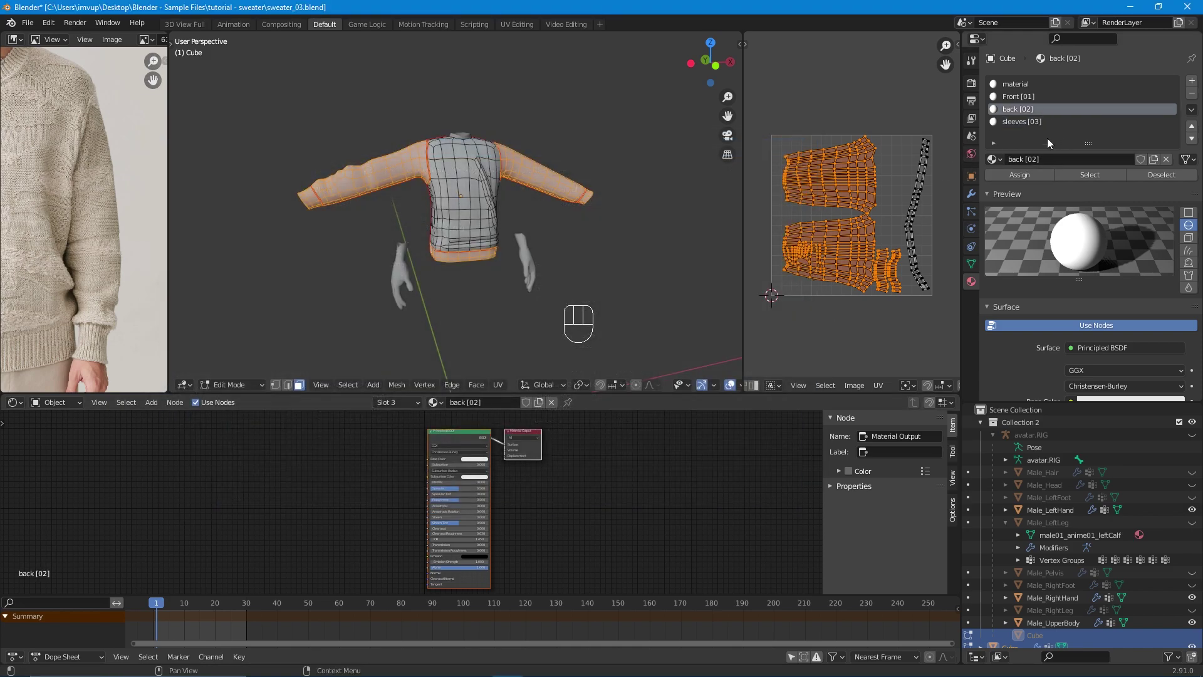
pyautogui.click(1040, 122)
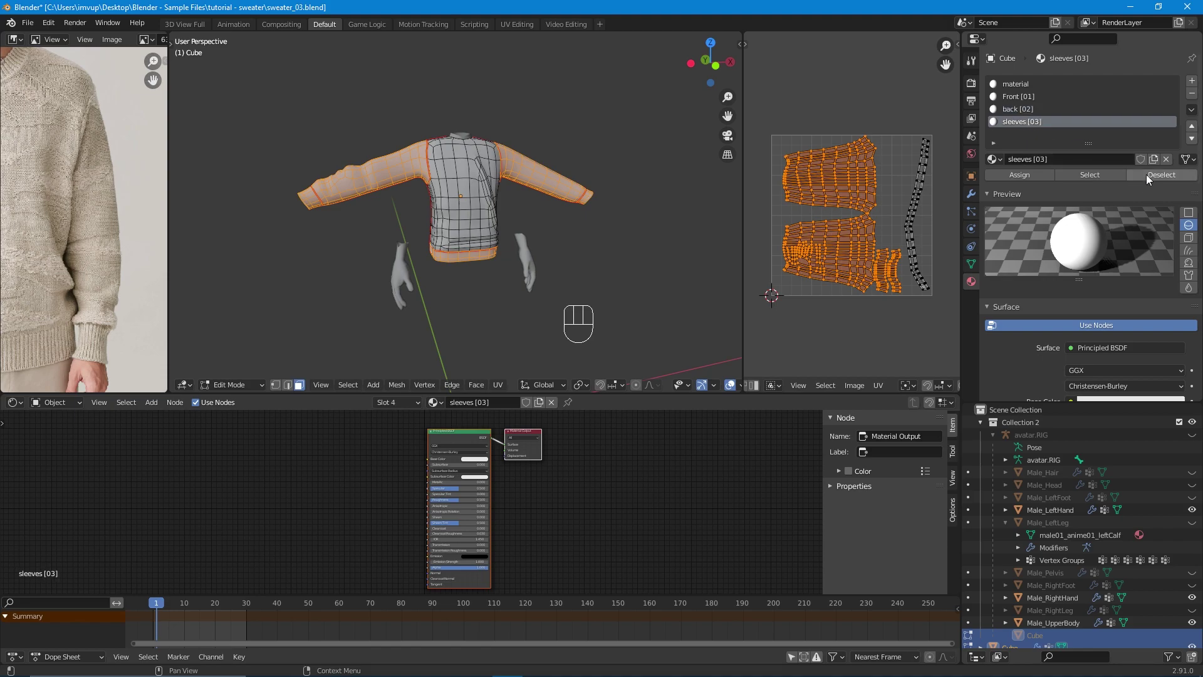
pyautogui.click(1145, 174)
pyautogui.click(1068, 111)
pyautogui.click(1101, 176)
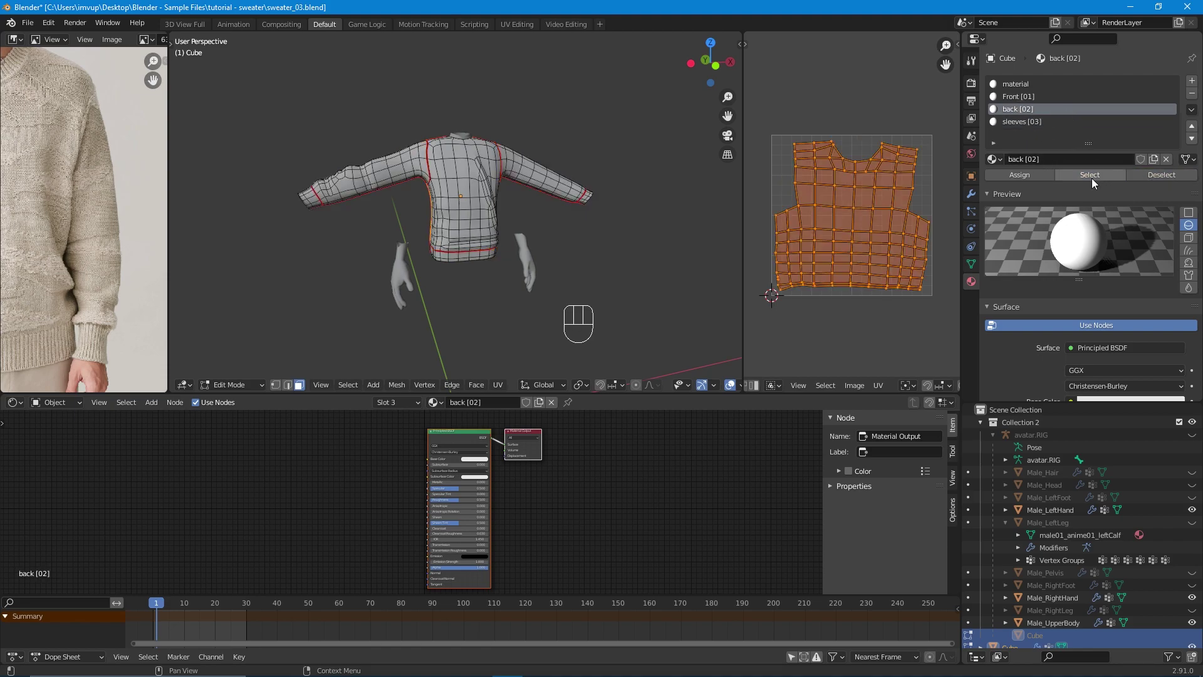
# Export the back piece's UV layout as back_uv.png.
pyautogui.click(878, 386)
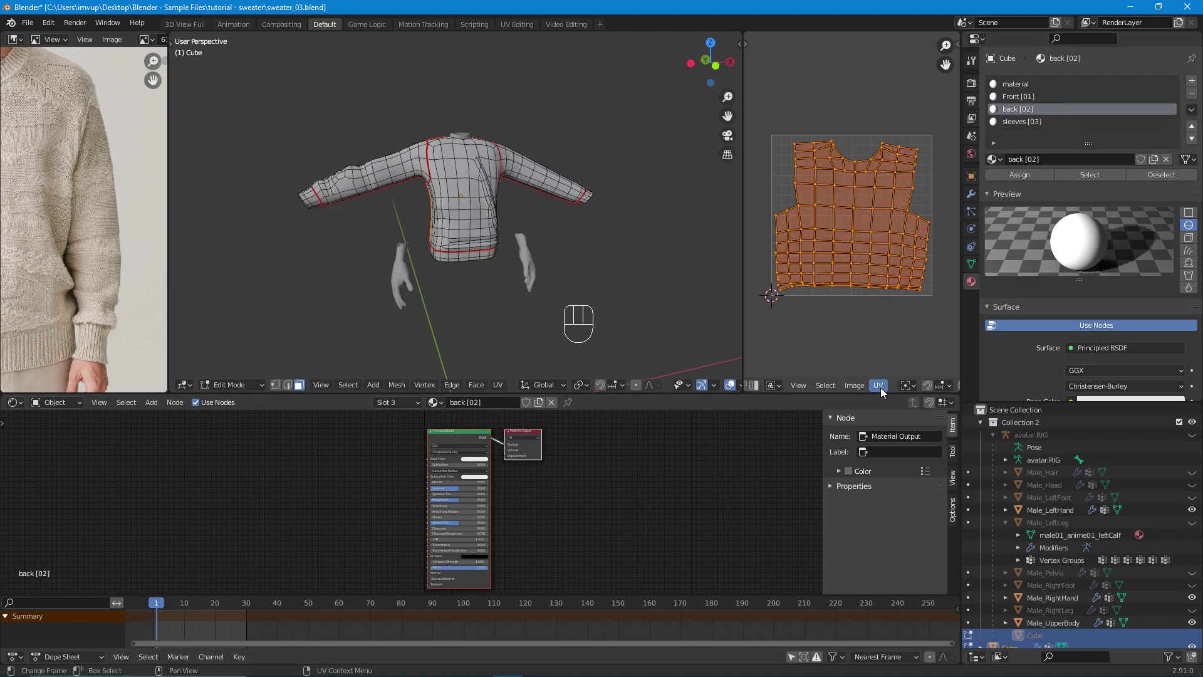
pyautogui.click(879, 386)
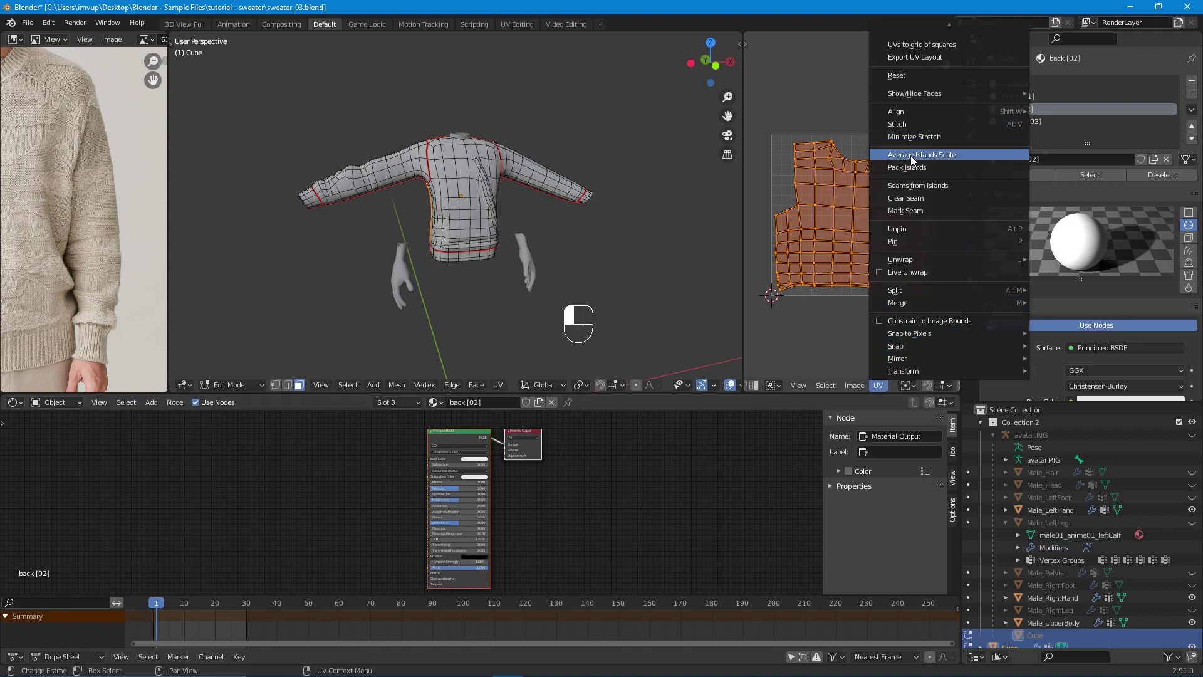
pyautogui.click(895, 58)
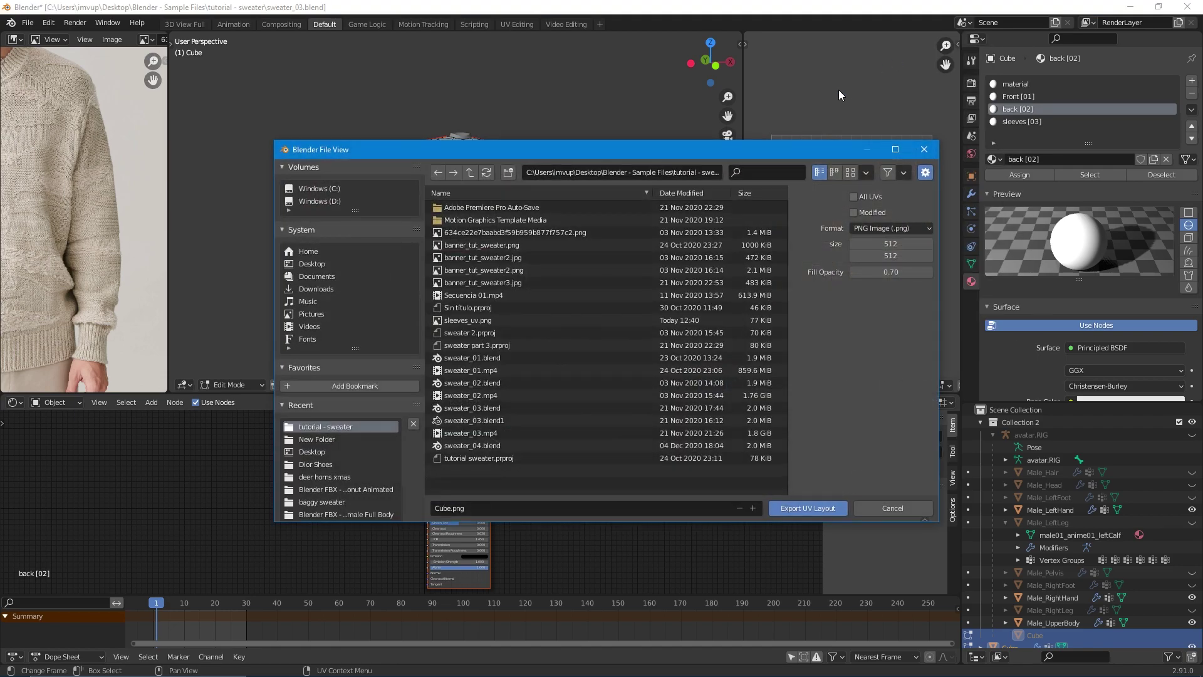
pyautogui.click(466, 507)
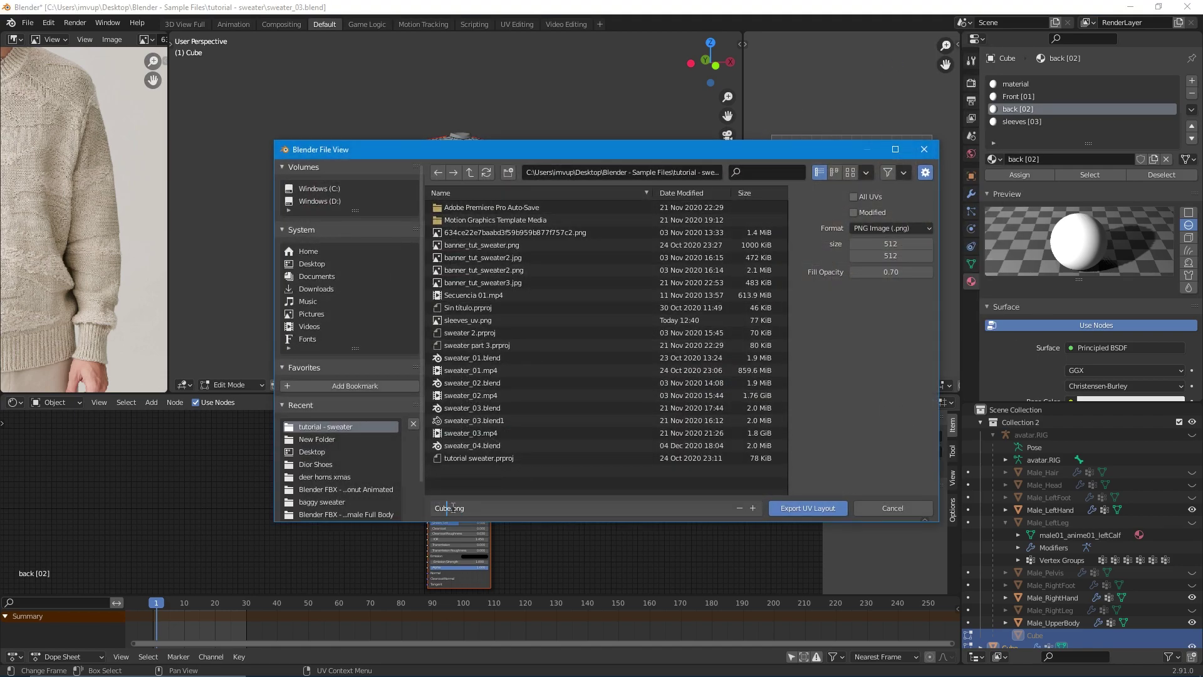
pyautogui.press('Home')
pyautogui.press('Delete')
pyautogui.press('Delete')
pyautogui.press('Delete')
pyautogui.press('Delete')
pyautogui.write('back_uv')
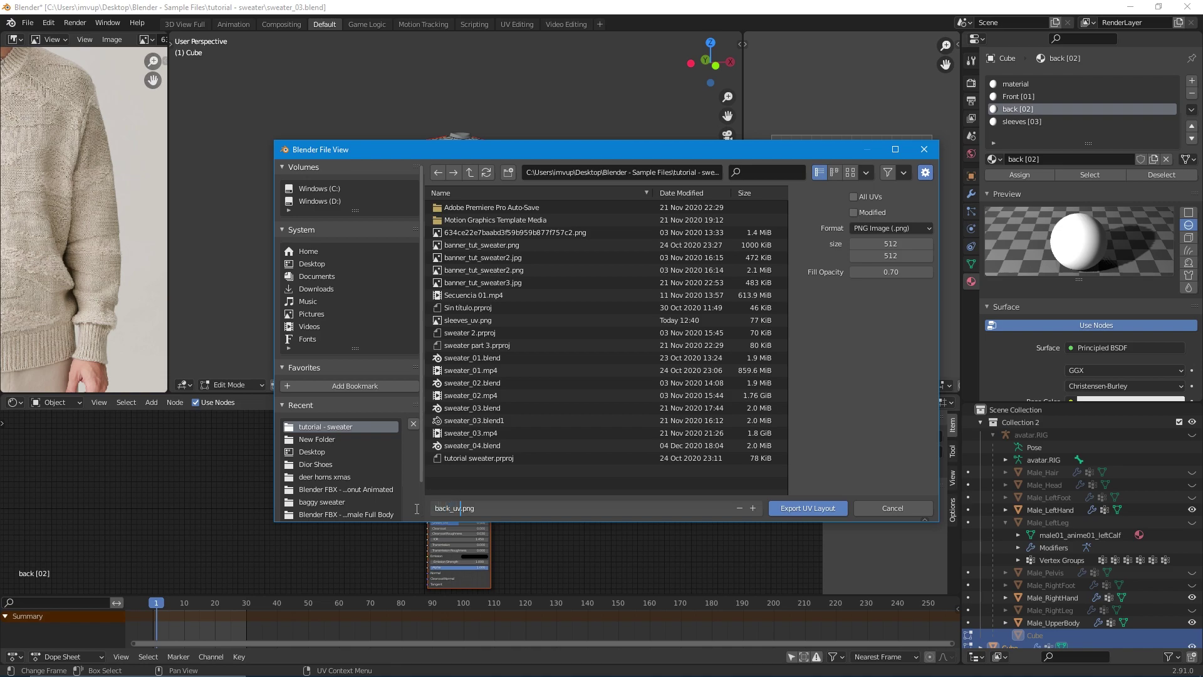
pyautogui.click(810, 505)
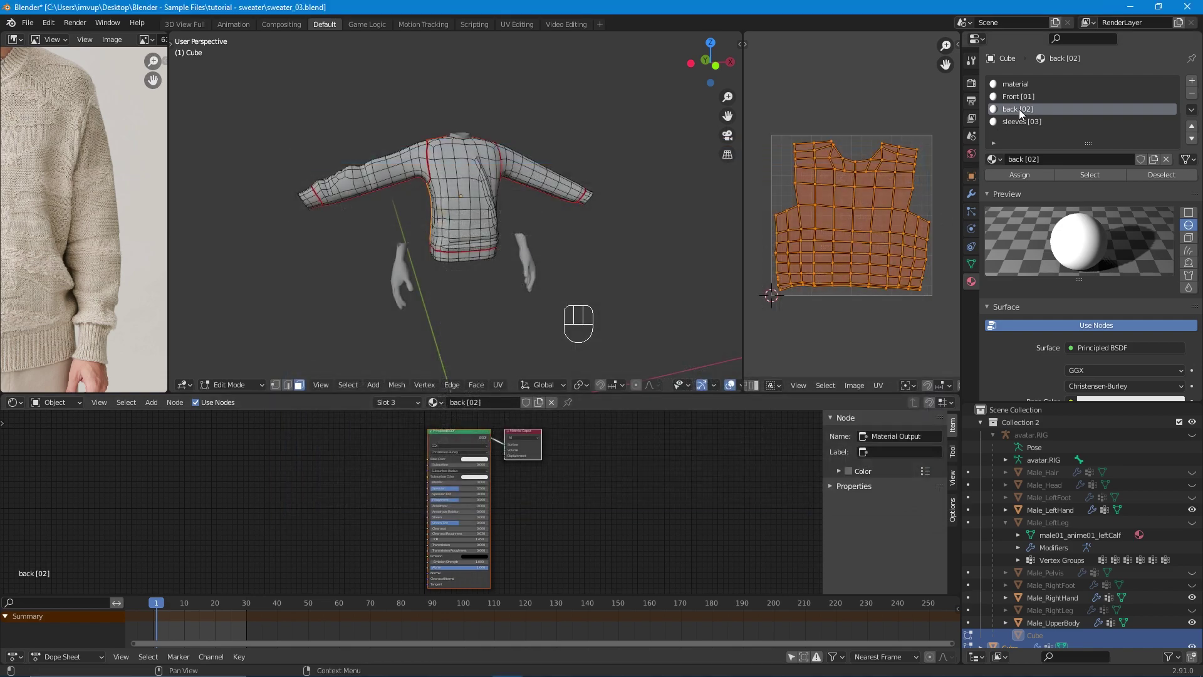
# Deselect the faces of the back [02] material and select those of the Front [01] material.
pyautogui.click(1156, 175)
pyautogui.click(1036, 96)
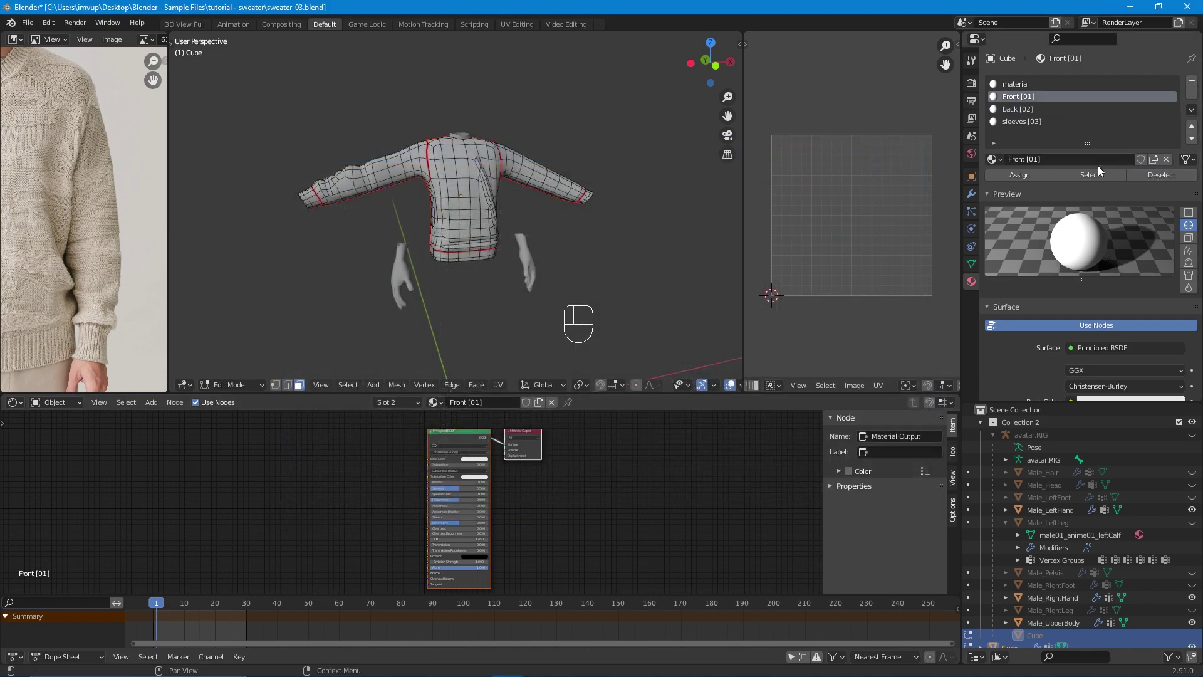
pyautogui.click(1096, 175)
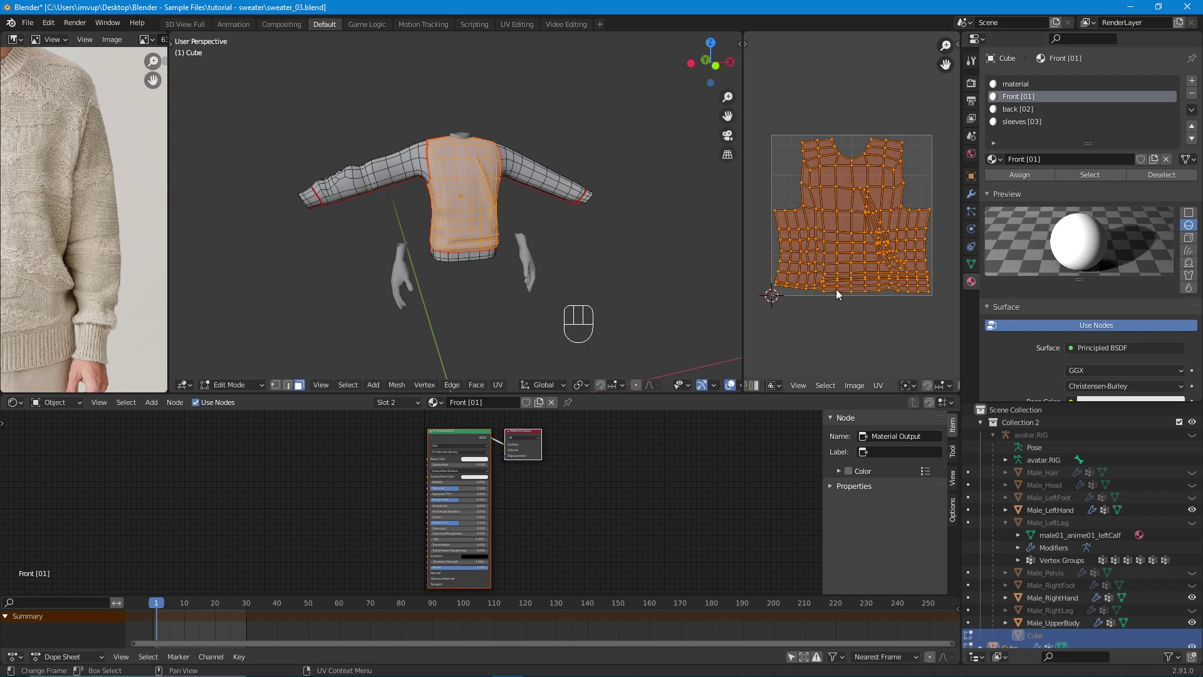
# Export the front piece's UV layout as front_uv.png.
pyautogui.click(881, 379)
pyautogui.click(919, 59)
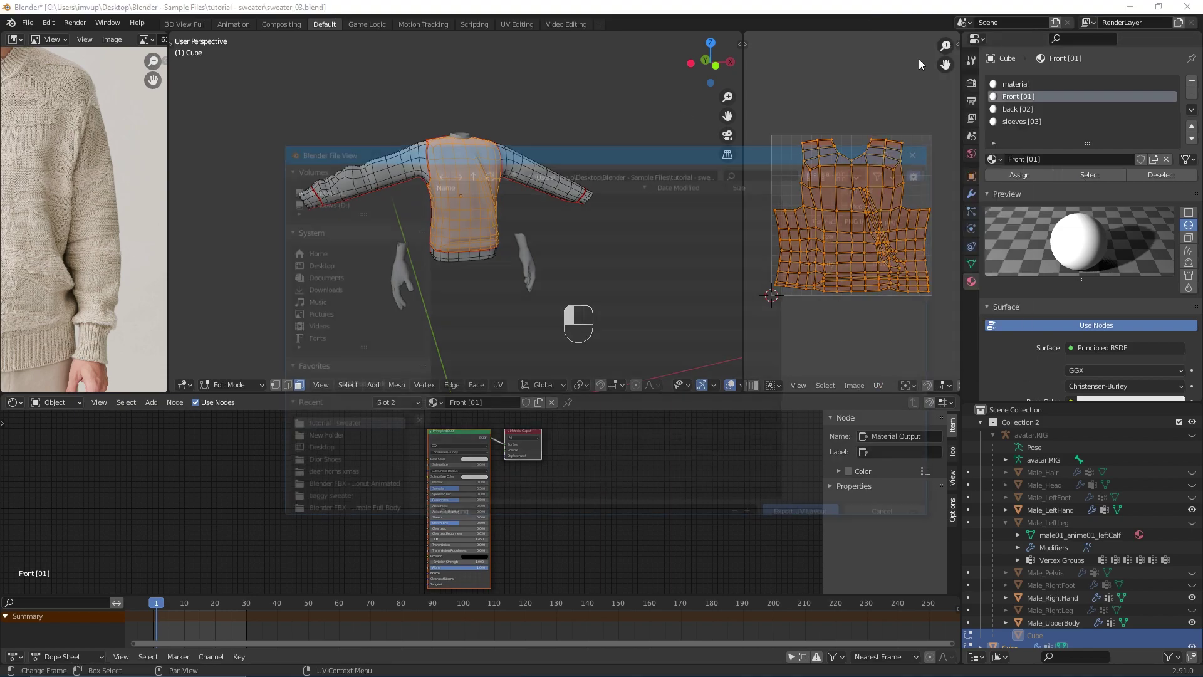
pyautogui.click(451, 506)
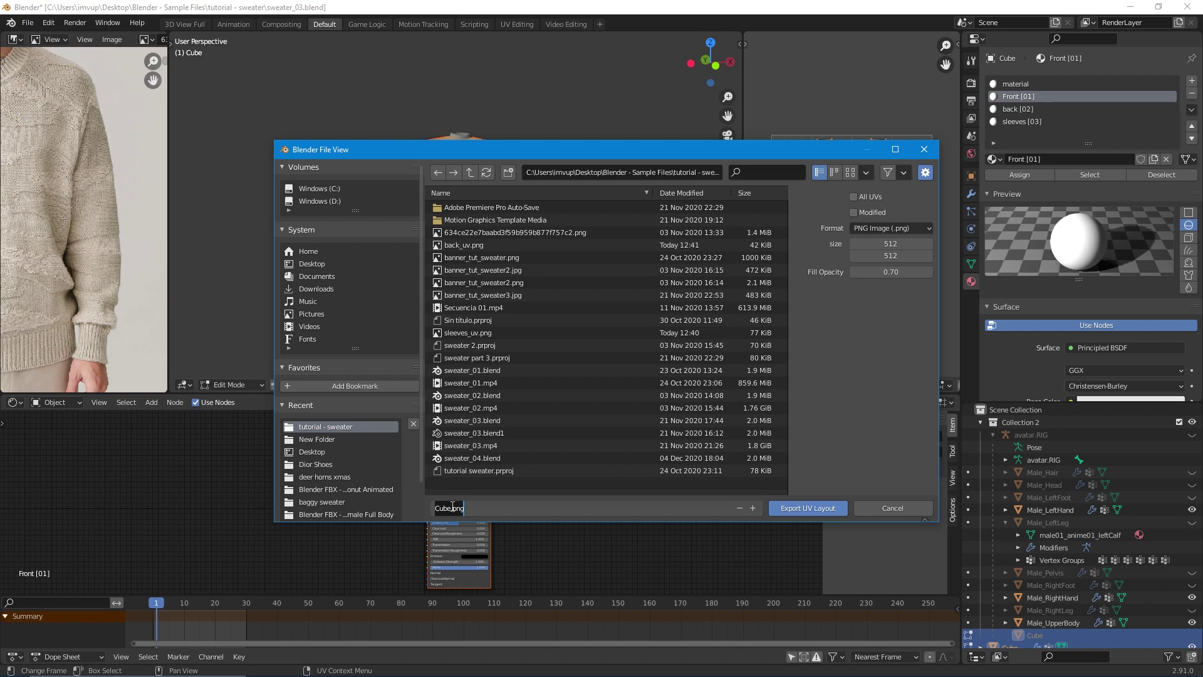
pyautogui.click(414, 508)
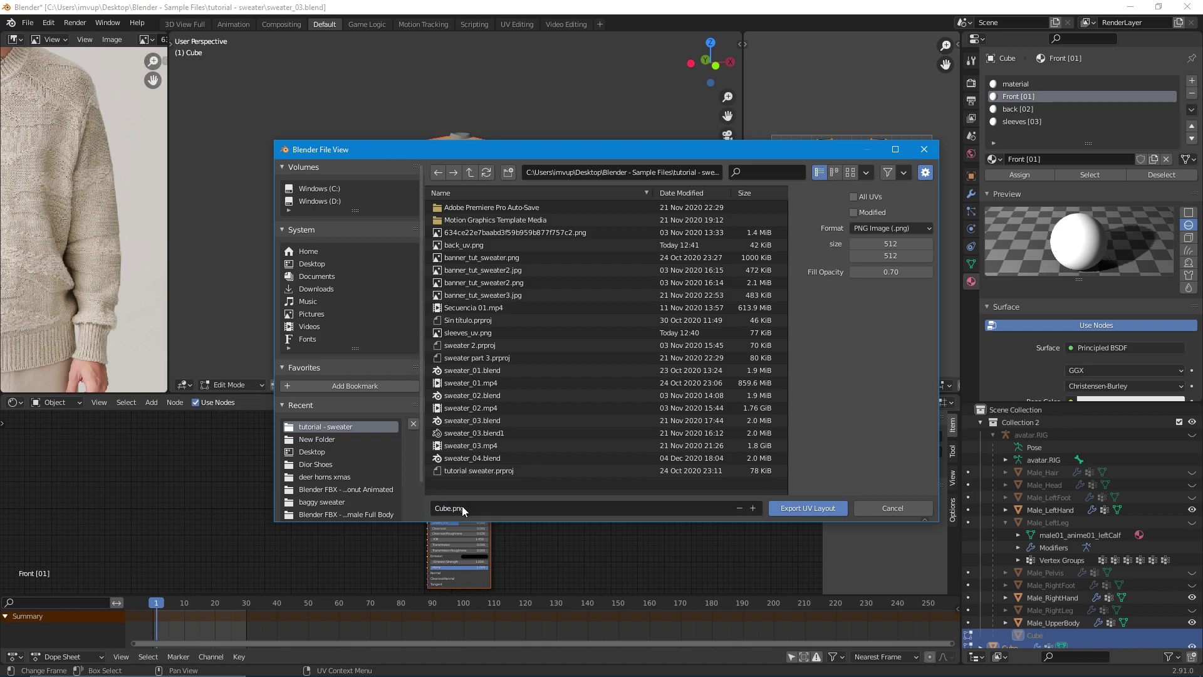
pyautogui.click(460, 505)
pyautogui.moveTo(451, 506); pyautogui.dragTo(434, 507)
pyautogui.click(435, 507)
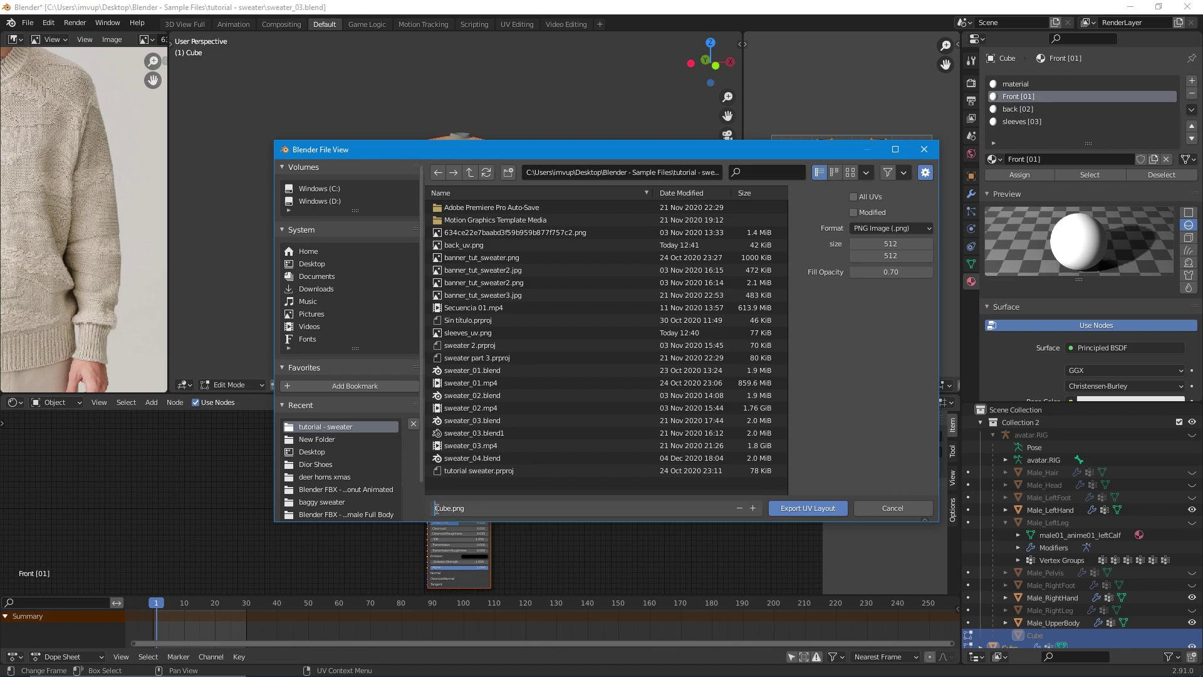
pyautogui.press('Delete')
pyautogui.press('Delete')
pyautogui.press('Delete')
pyautogui.press('Delete')
pyautogui.write('front_uv')
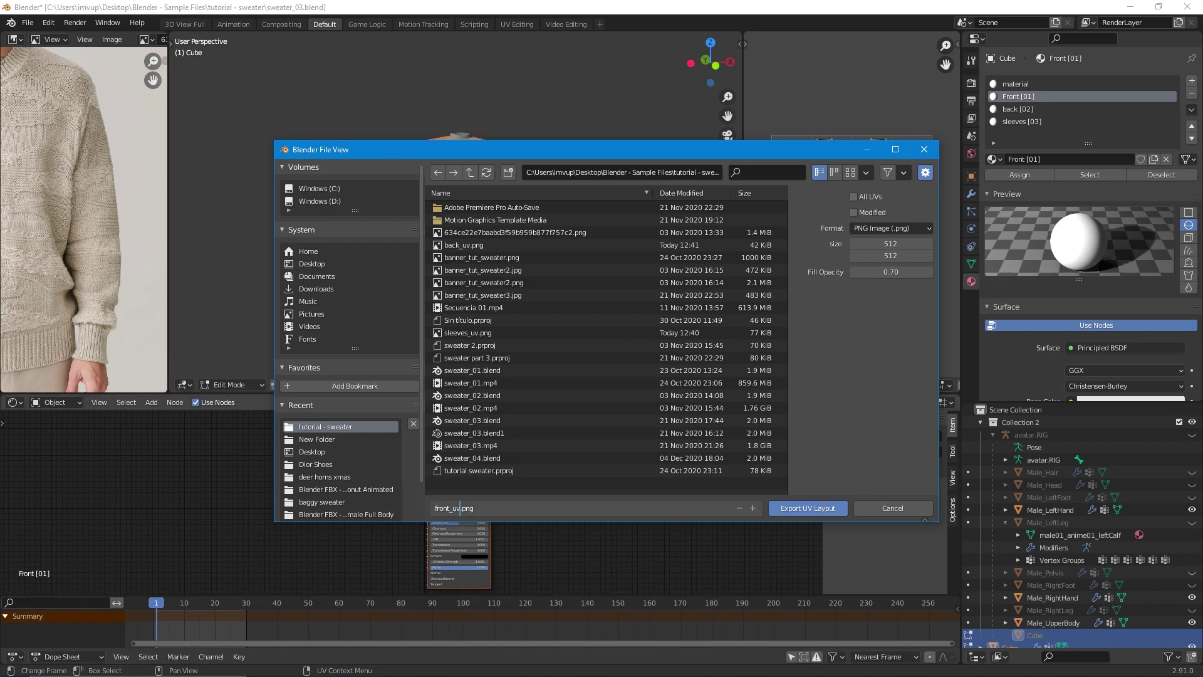
pyautogui.click(829, 508)
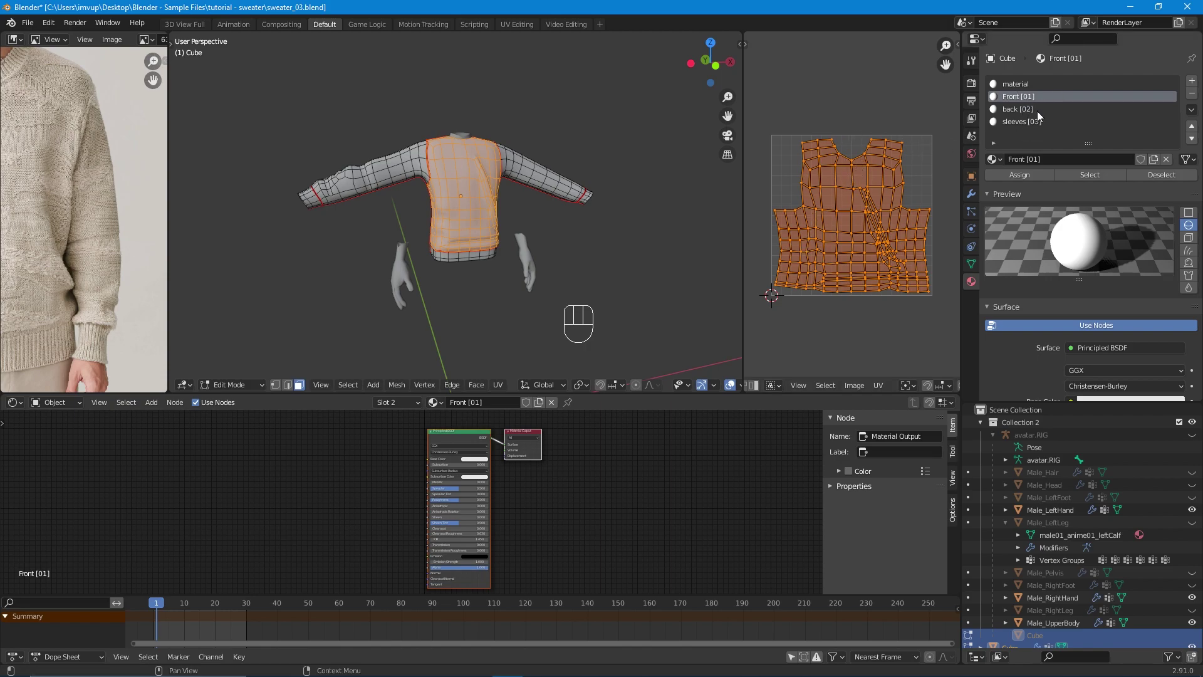
pyautogui.scroll(1, 638, 476)
pyautogui.moveTo(637, 475); pyautogui.dragTo(547, 504, button='middle')
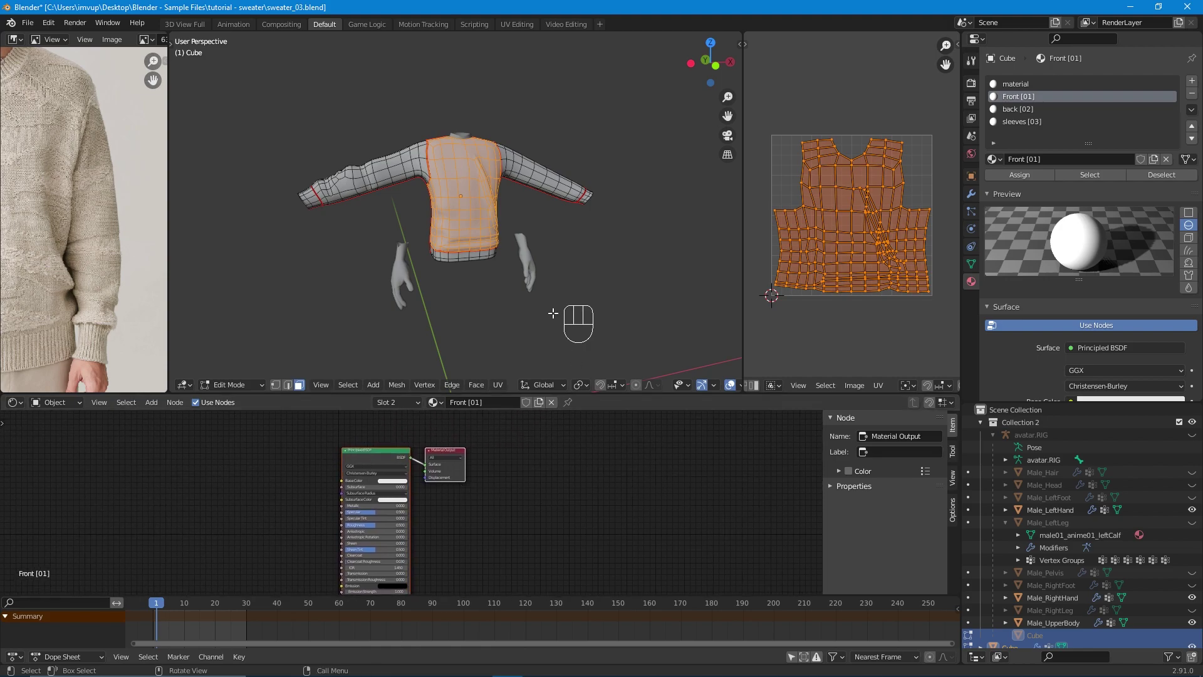
pyautogui.scroll(2, 484, 472)
pyautogui.moveTo(480, 482); pyautogui.dragTo(545, 558, button='middle')
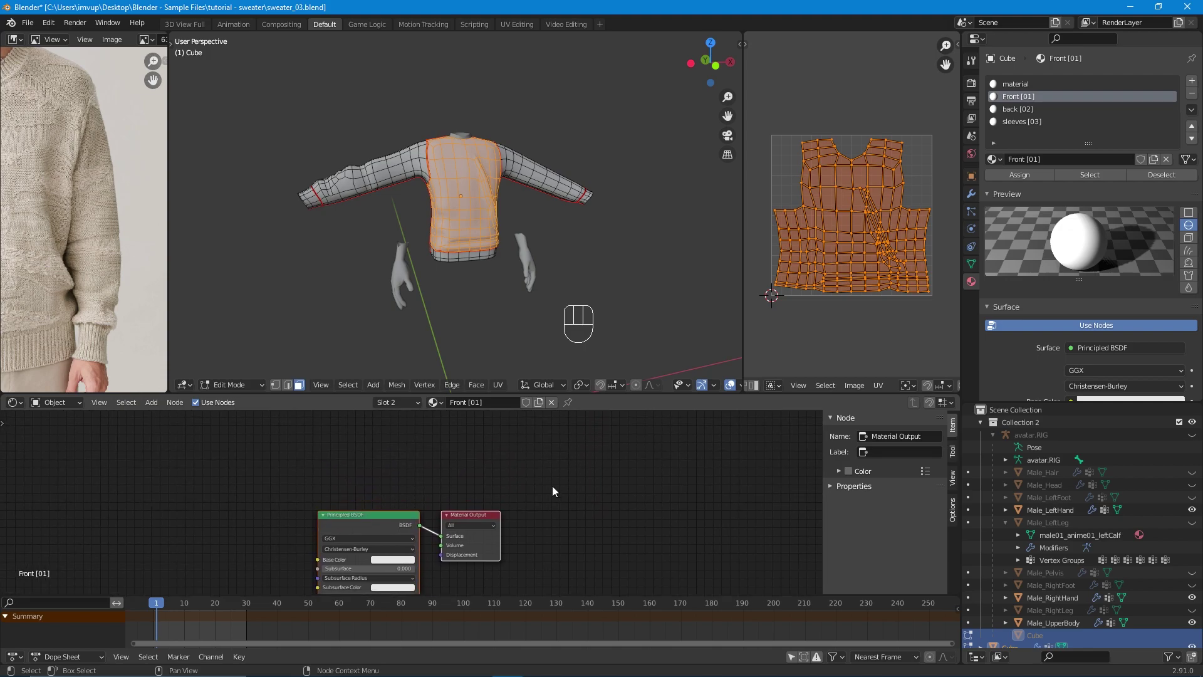
pyautogui.scroll(-2, 551, 491)
pyautogui.moveTo(547, 501); pyautogui.dragTo(548, 506, button='middle')
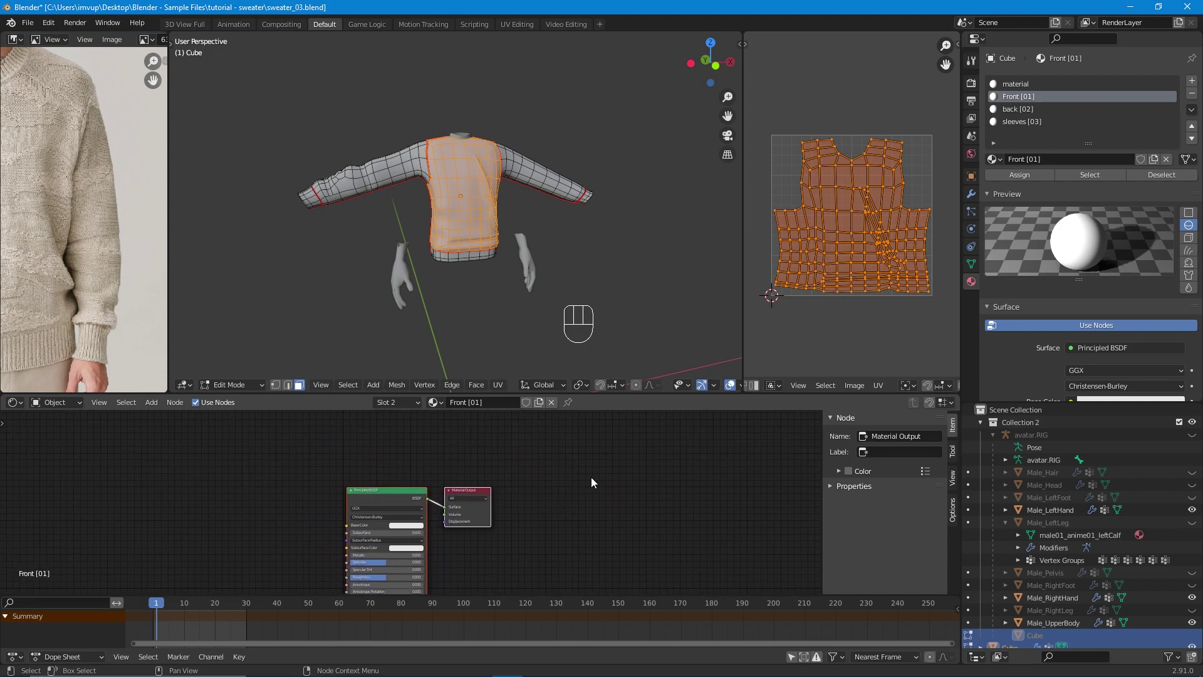
# Examine the shader nodes of the Front [01], back [02] and sleeves [03] materials one after another.
pyautogui.moveTo(559, 495); pyautogui.dragTo(532, 521, button='middle')
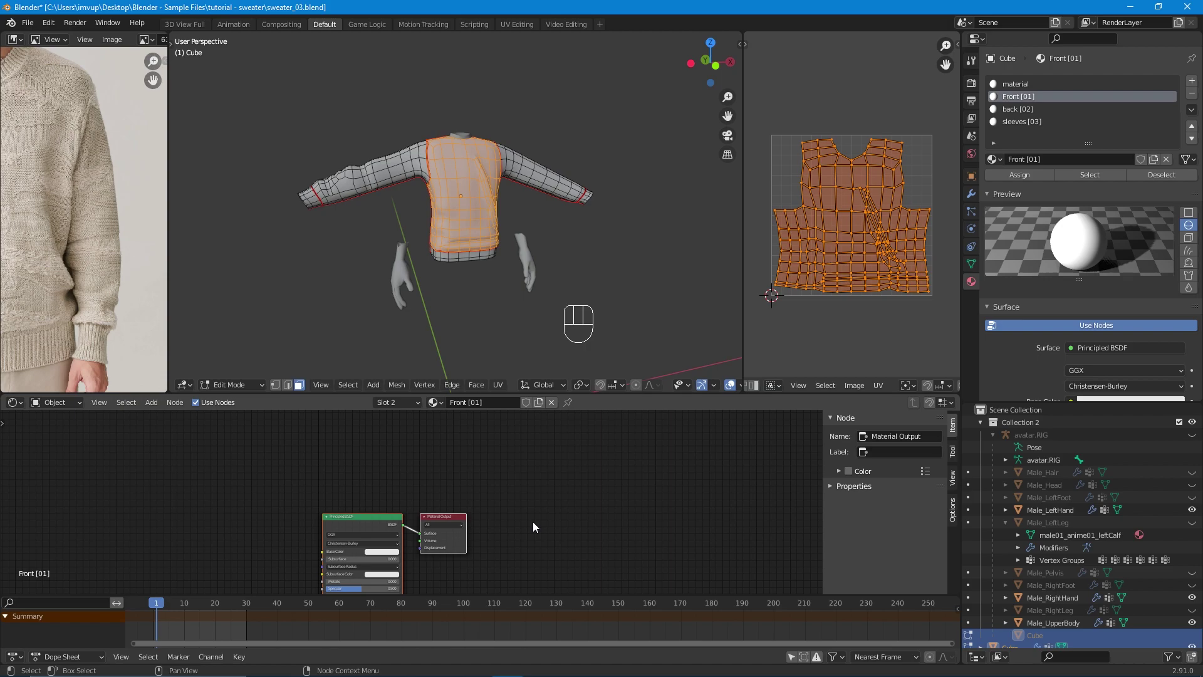
pyautogui.click(535, 486)
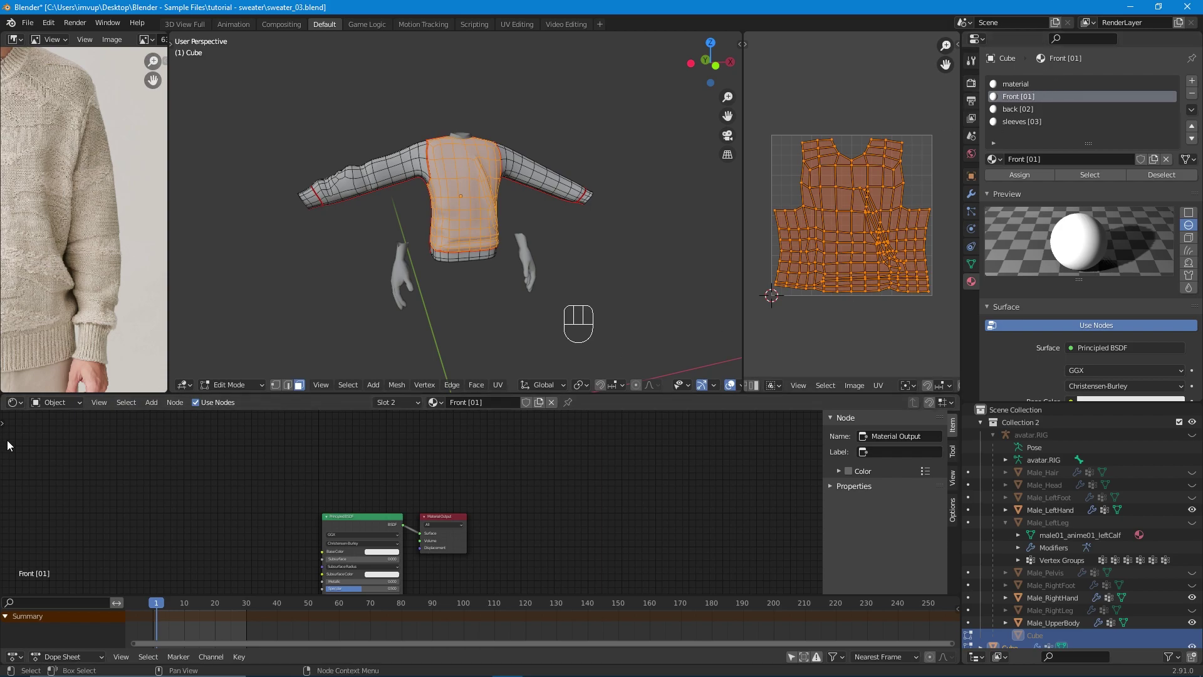
pyautogui.click(1013, 99)
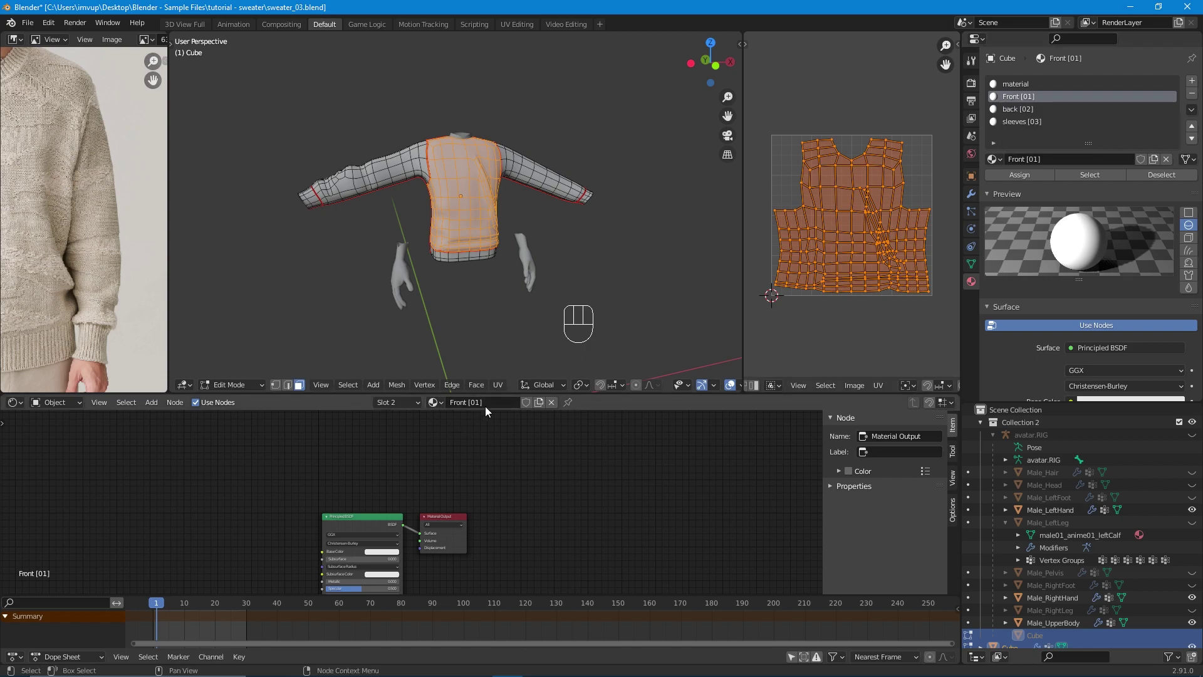
pyautogui.click(1016, 108)
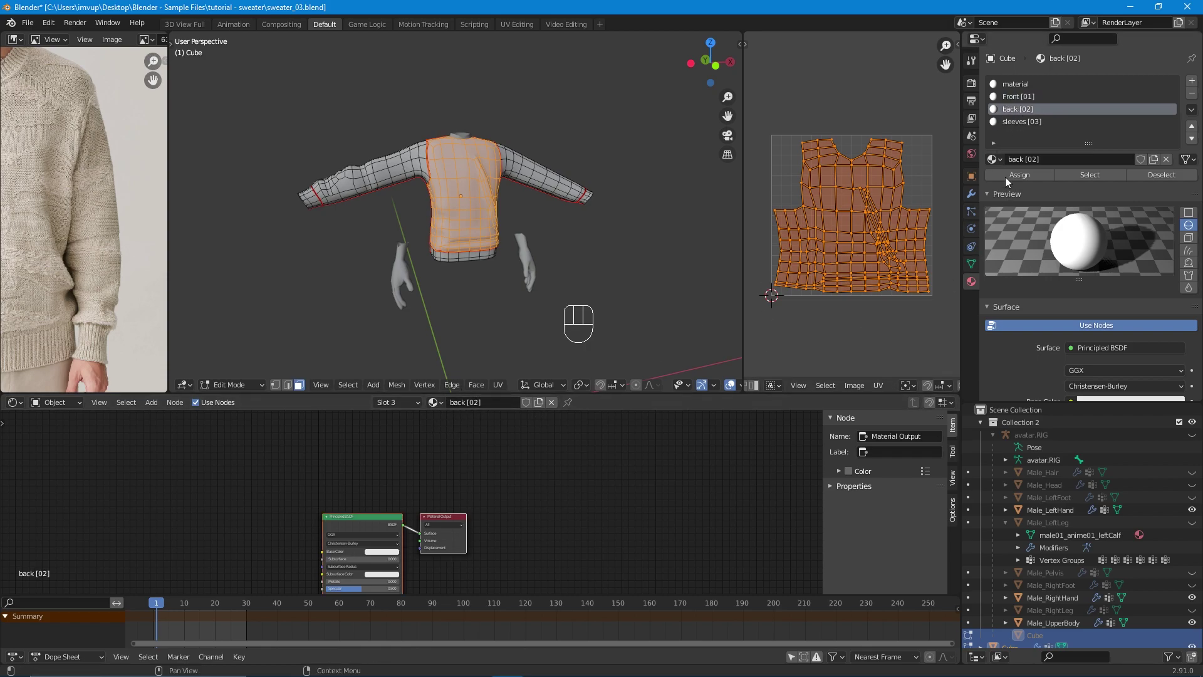
pyautogui.click(1013, 123)
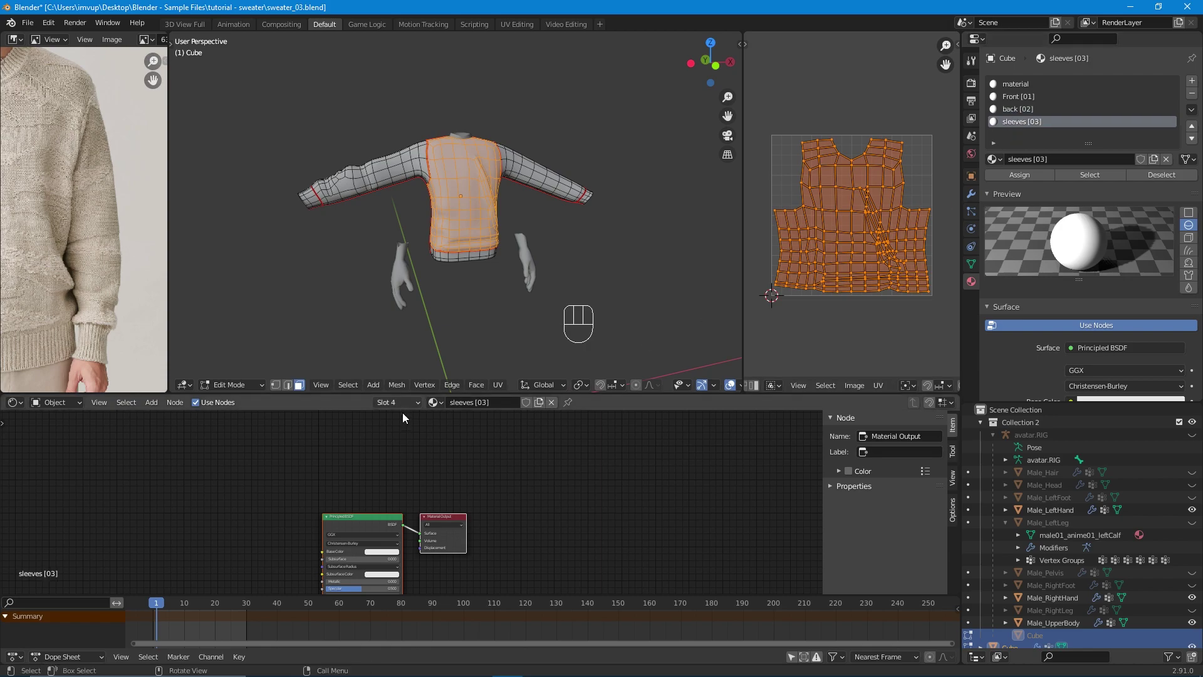
pyautogui.scroll(-1, 510, 471)
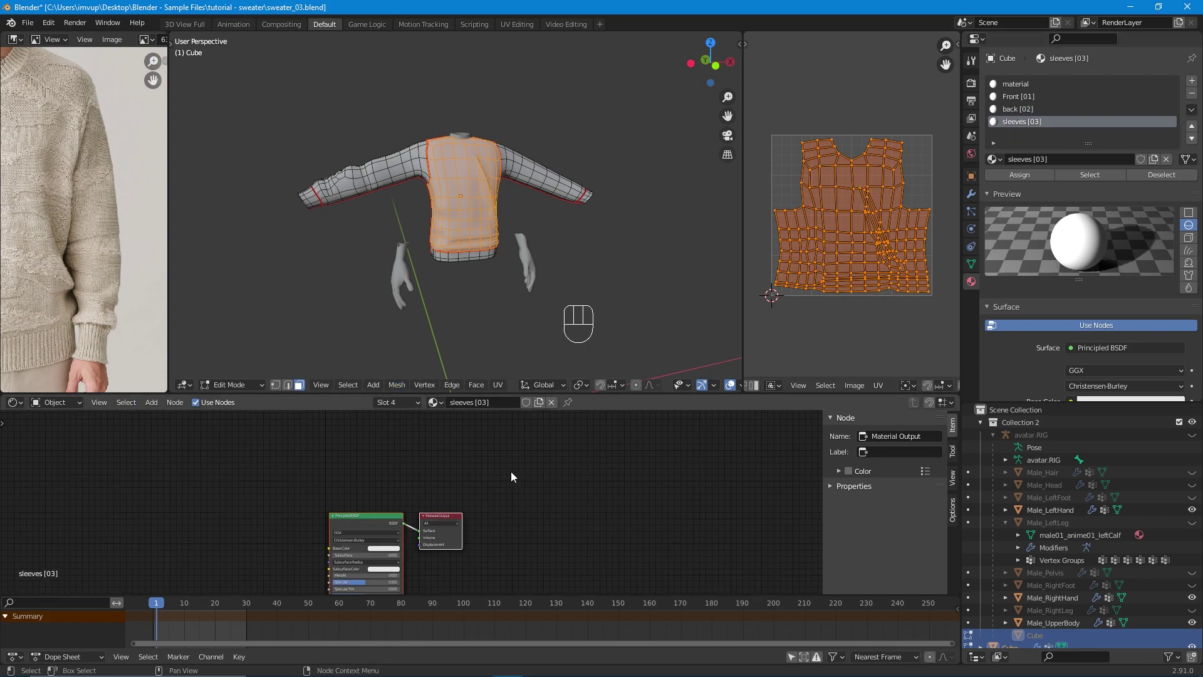
pyautogui.scroll(-1, 510, 471)
pyautogui.scroll(1, 545, 496)
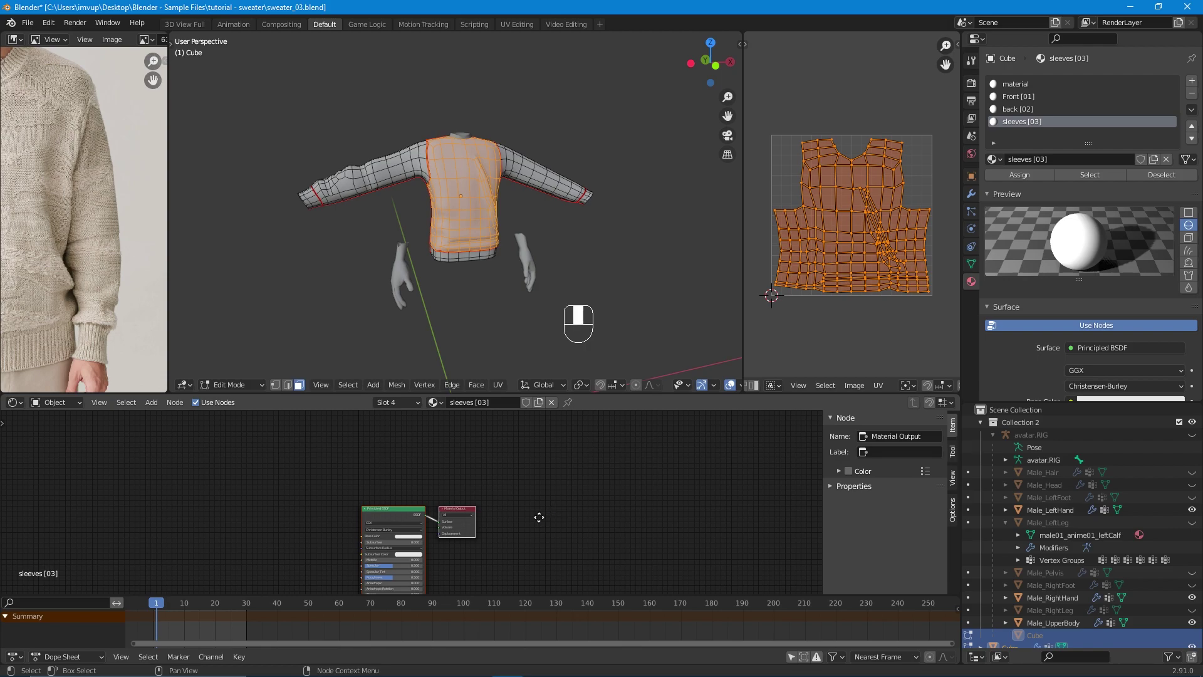
pyautogui.scroll(-1, 525, 544)
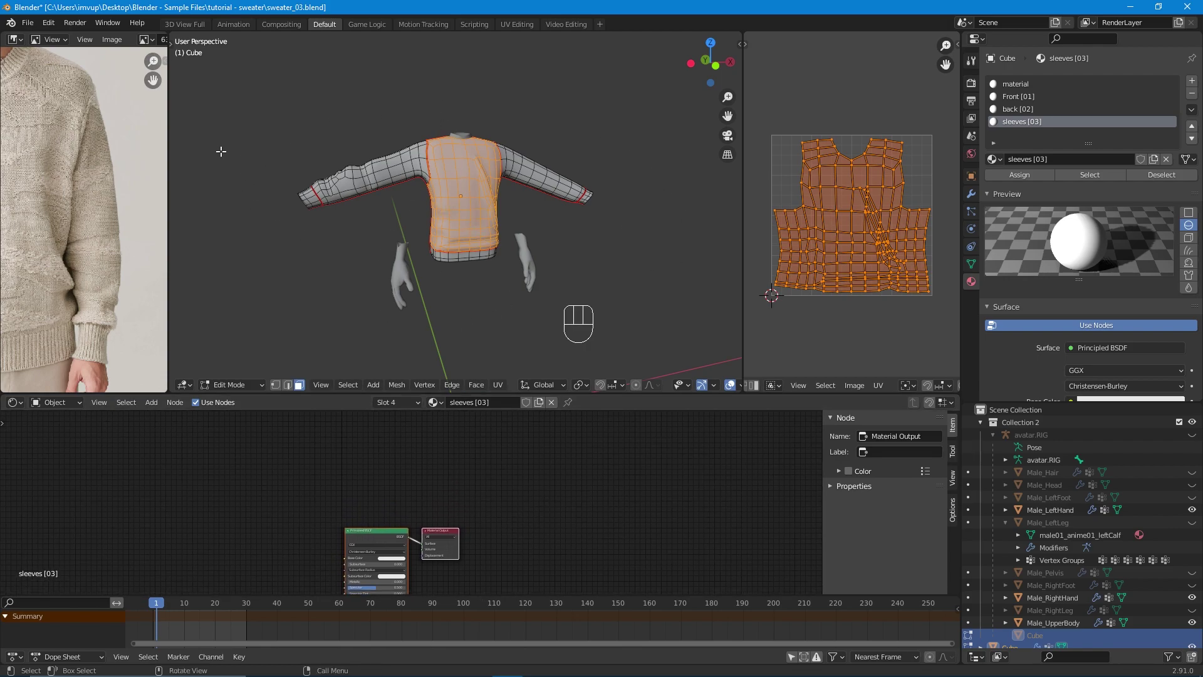
pyautogui.scroll(1, 498, 464)
pyautogui.moveTo(500, 472)
pyautogui.mouseDown(button='middle')
pyautogui.moveTo(512, 471)
pyautogui.moveTo(497, 461)
pyautogui.moveTo(494, 480)
pyautogui.moveTo(504, 476)
pyautogui.mouseUp(button='middle')
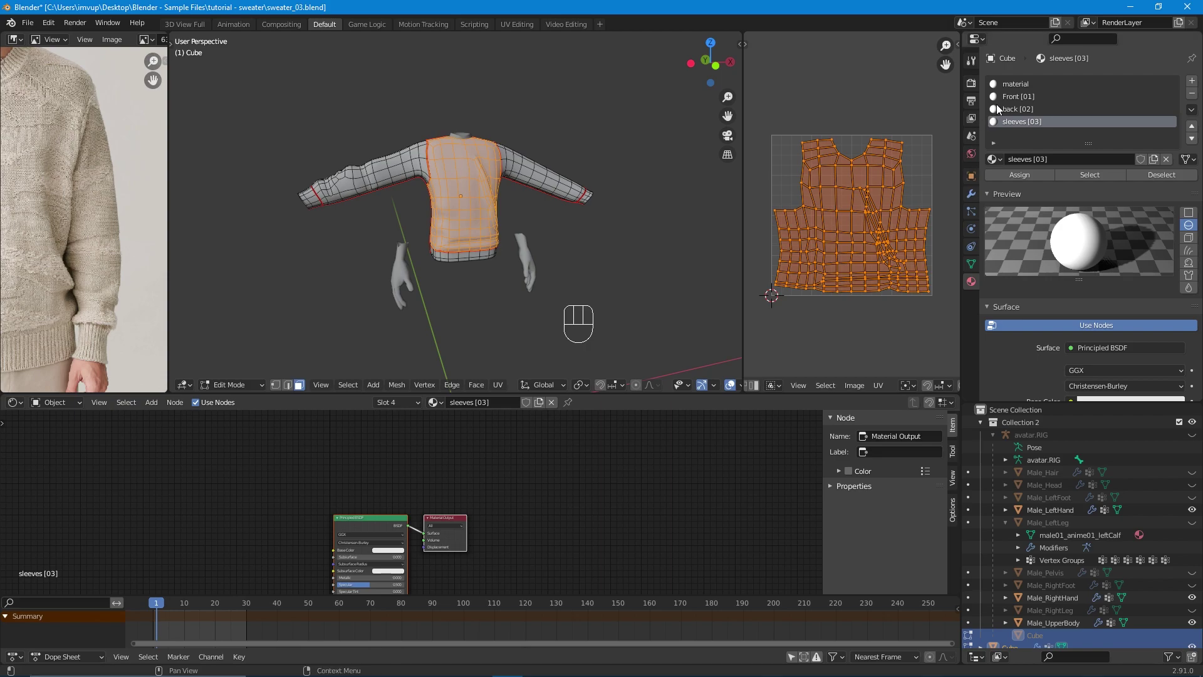
# Add an Image Texture node to the Front [01] material and place it above the Principled BSDF and Material Output nodes.
pyautogui.click(1016, 97)
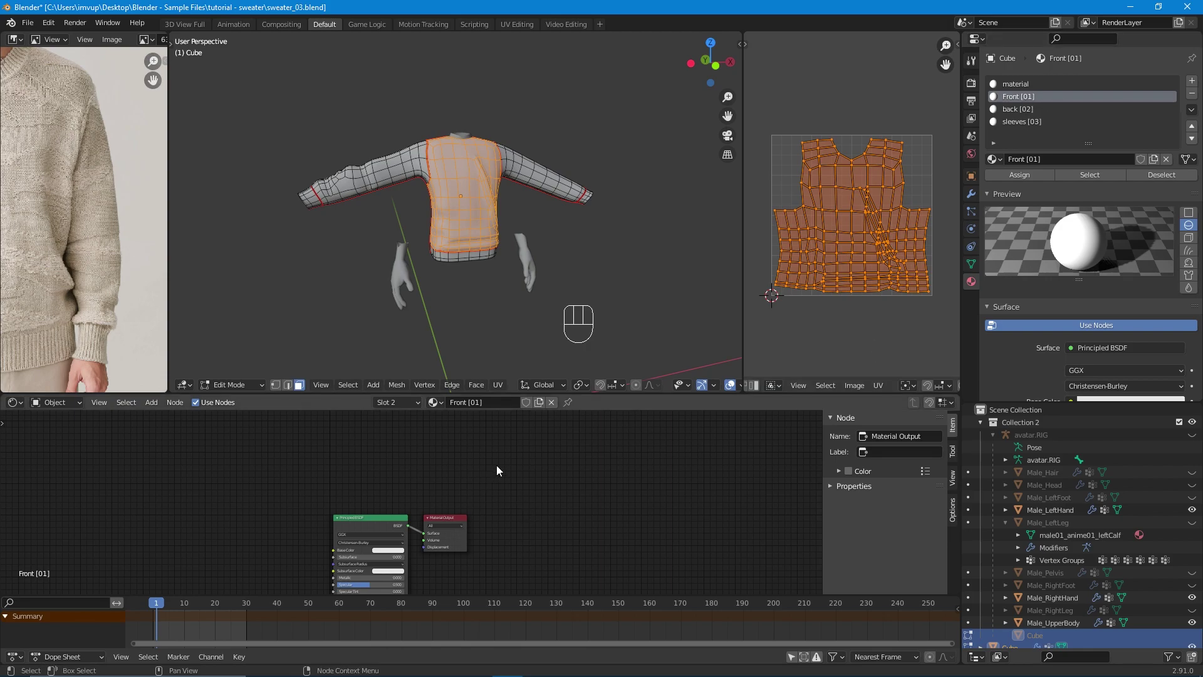
pyautogui.hotkey('shift', 'a')
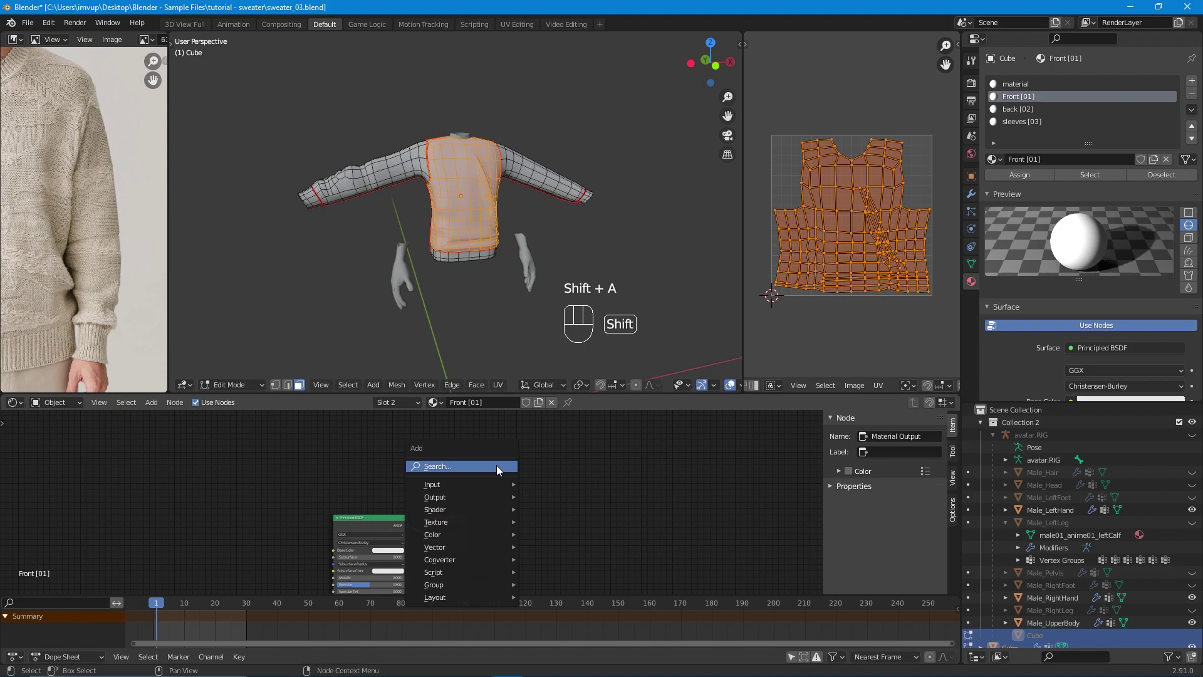
pyautogui.click(496, 465)
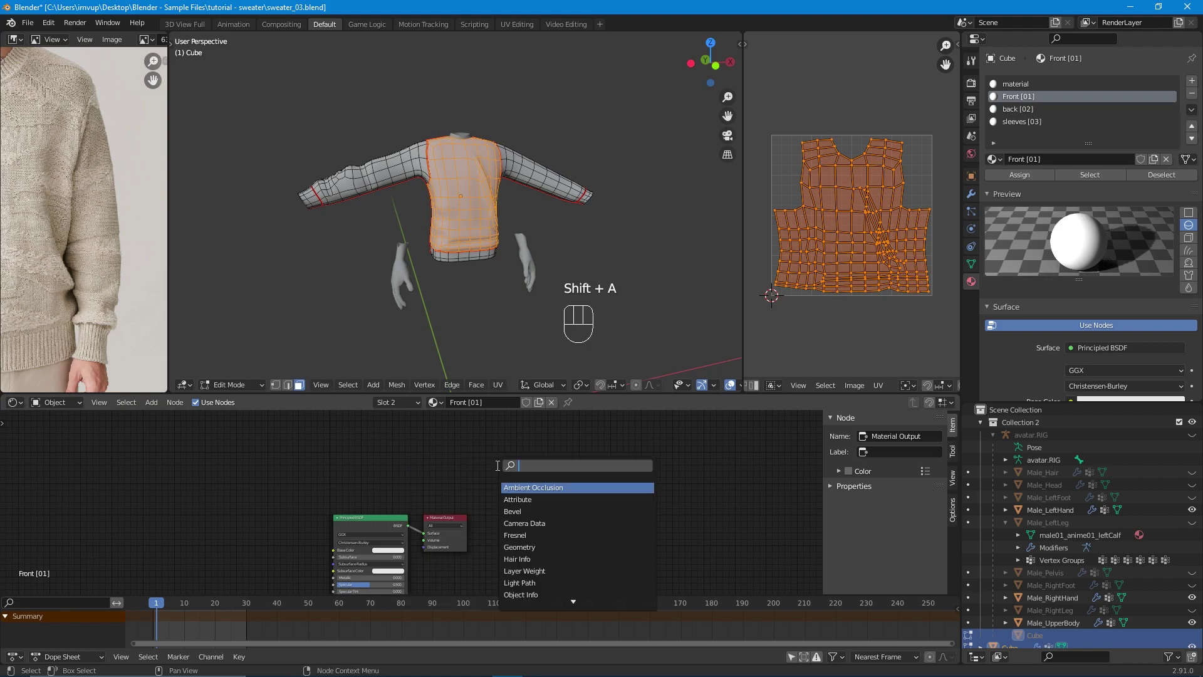
pyautogui.write('img')
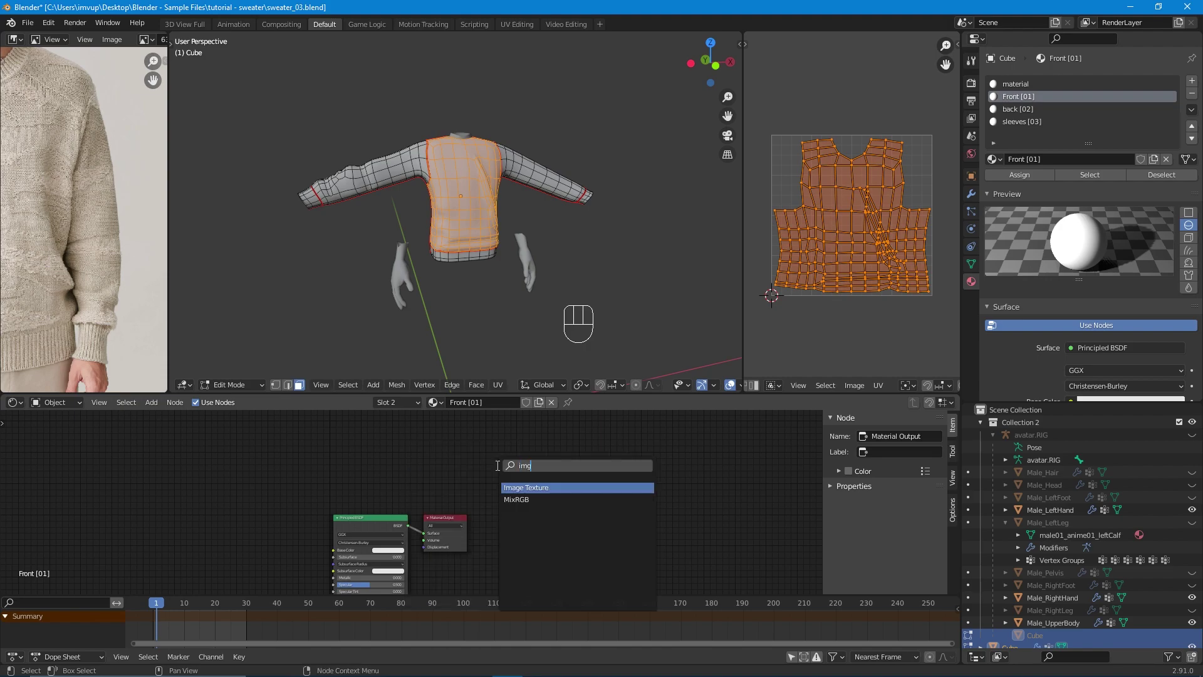
pyautogui.press('BackSpace')
pyautogui.write('ag')
pyautogui.press('Return')
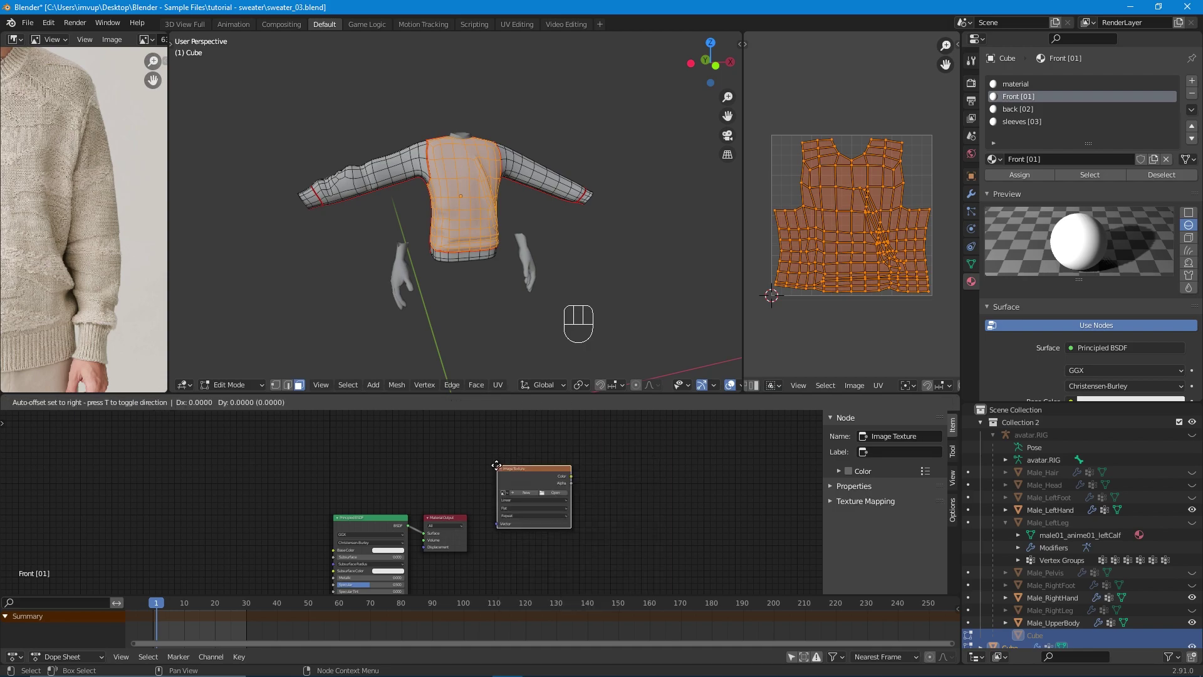
pyautogui.click(419, 431)
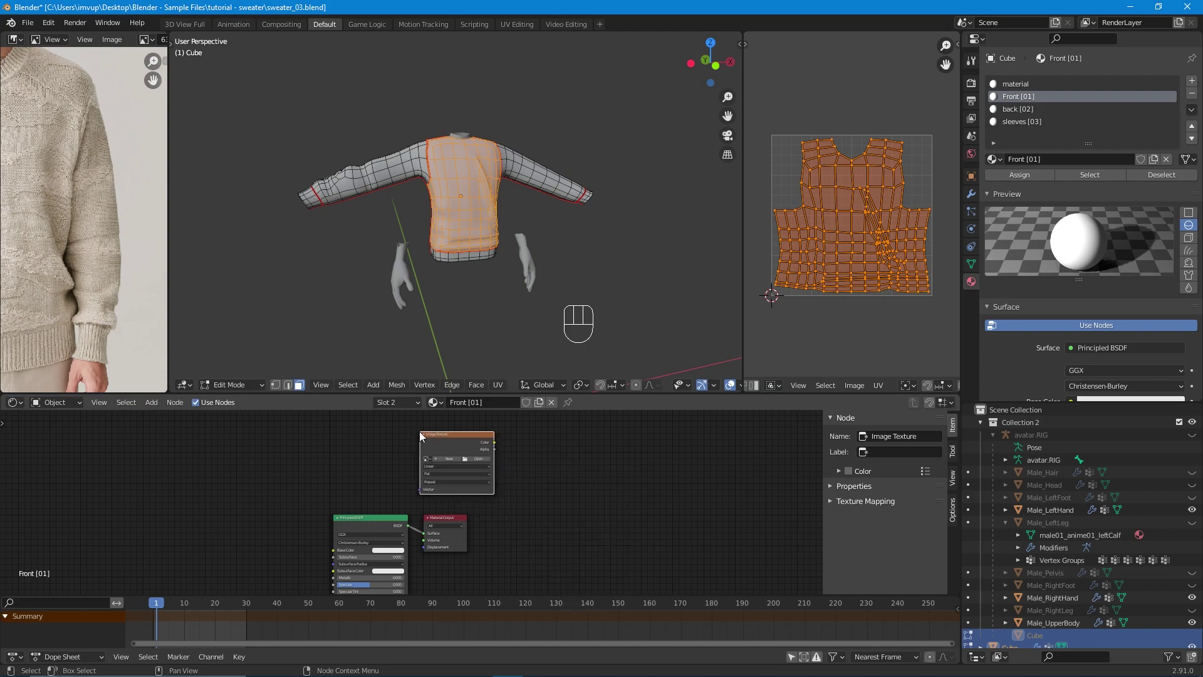
pyautogui.scroll(3, 441, 469)
pyautogui.moveTo(450, 465); pyautogui.dragTo(419, 489, button='middle')
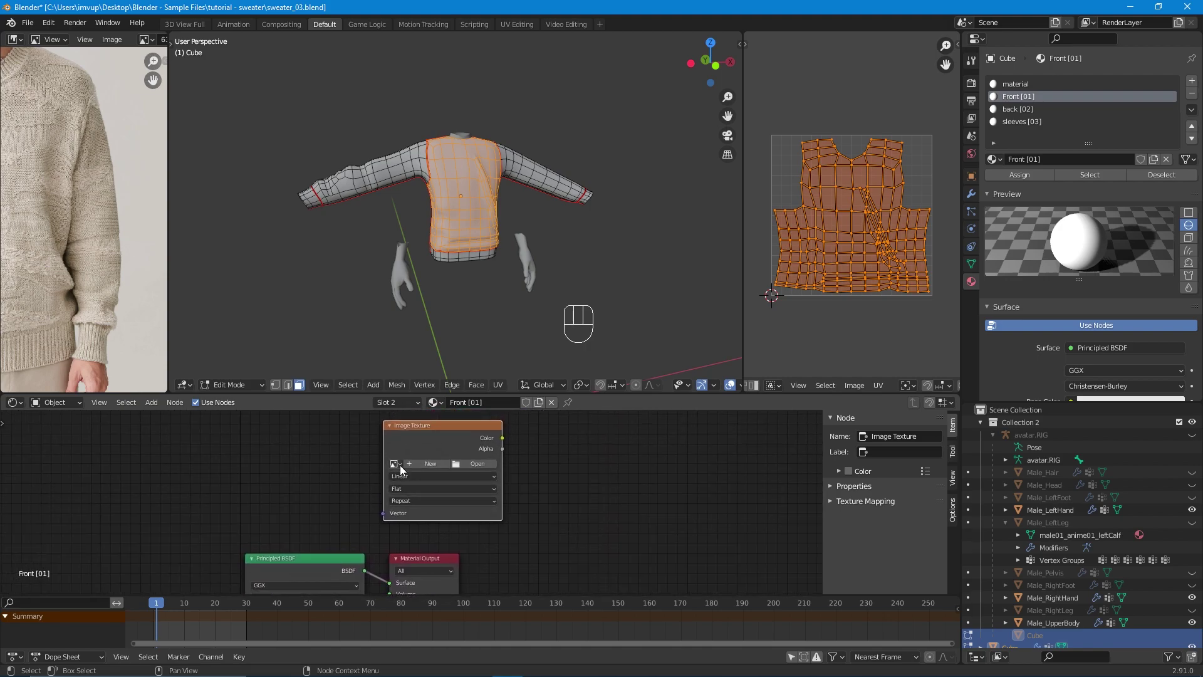
pyautogui.click(419, 463)
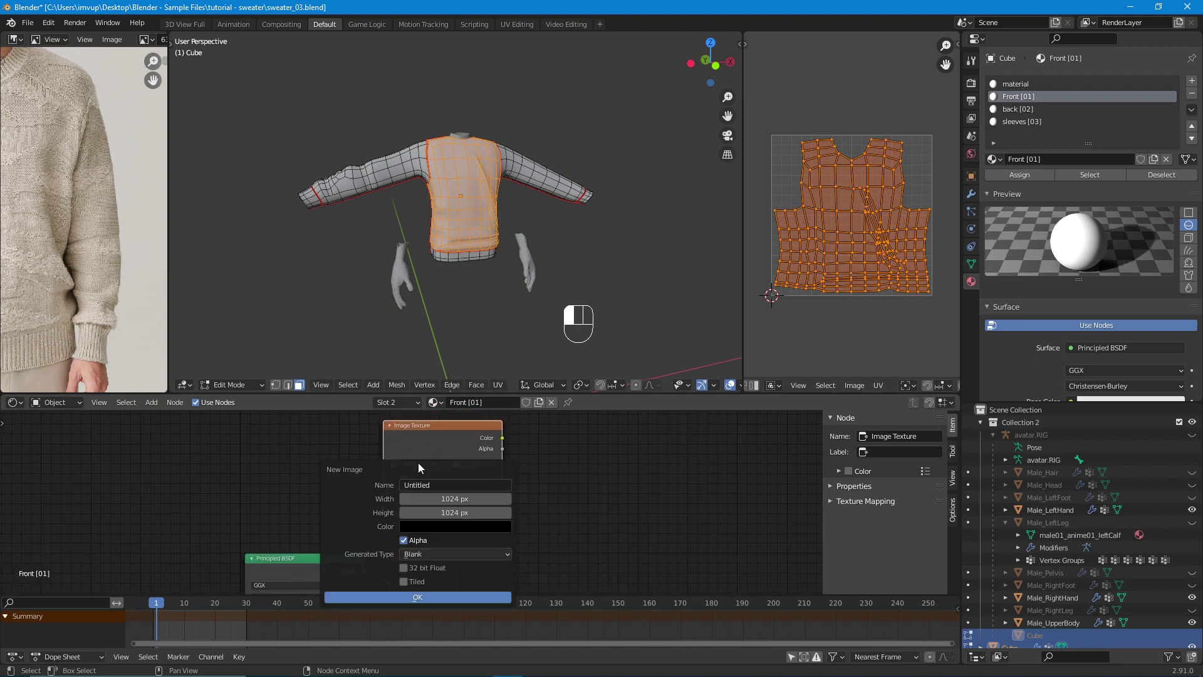
pyautogui.click(438, 485)
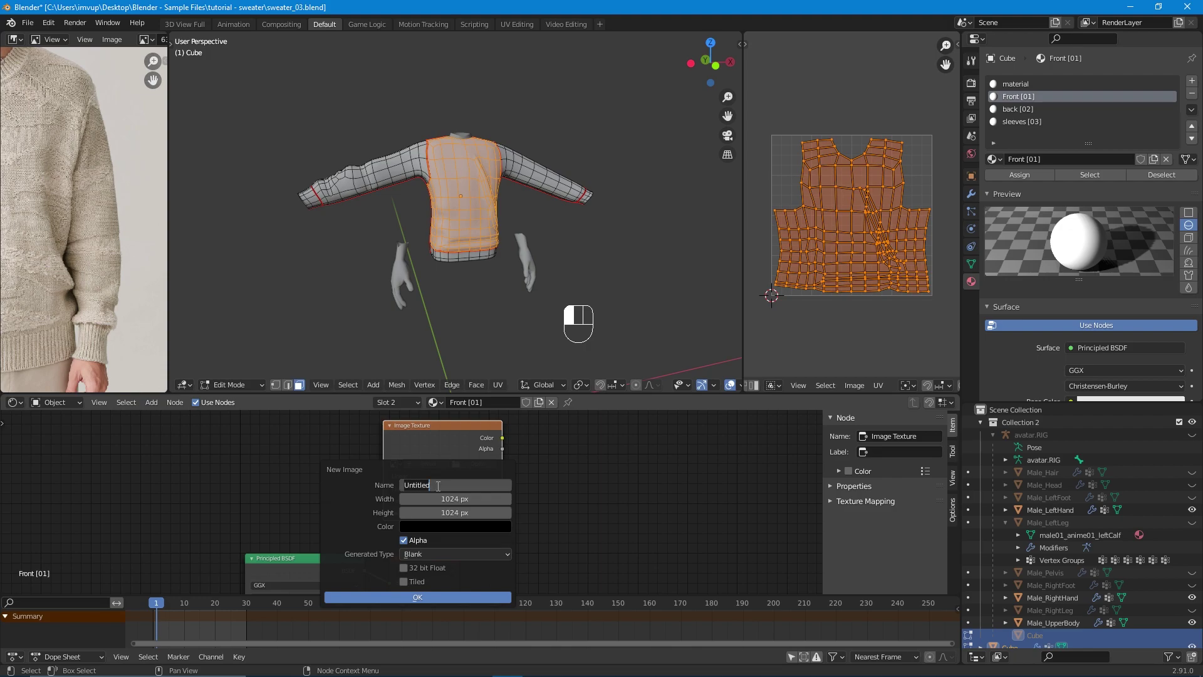
pyautogui.write('front')
pyautogui.click(454, 499)
pyautogui.write('512')
pyautogui.press('Tab')
pyautogui.write('512')
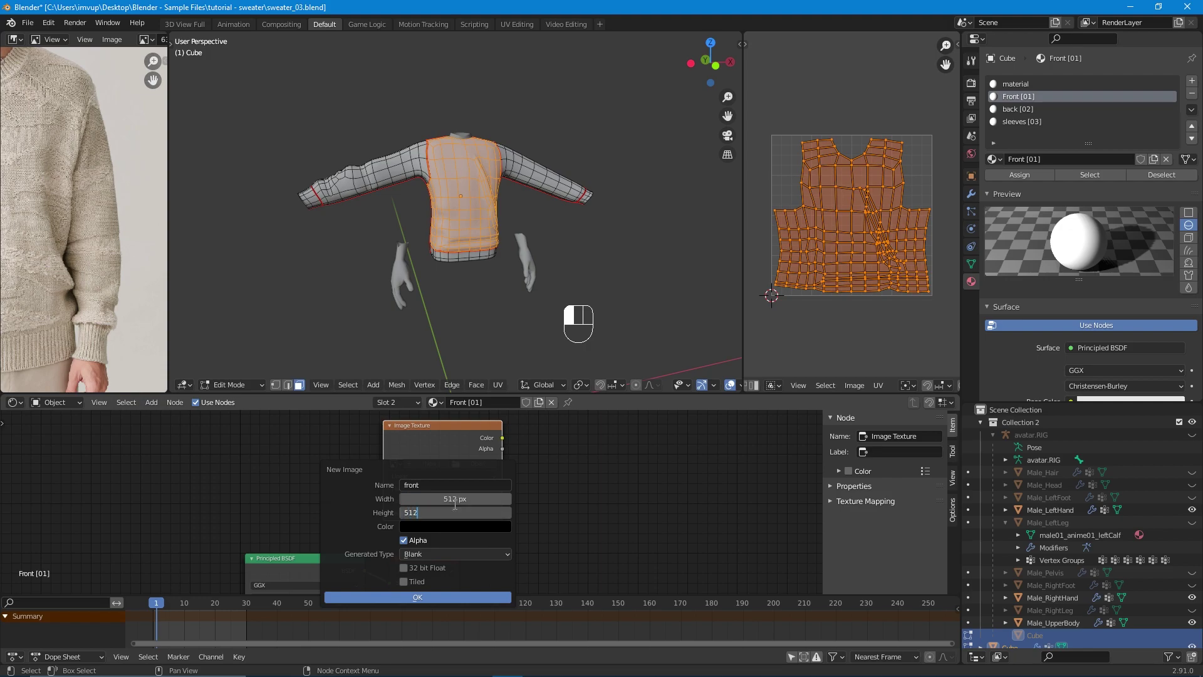
pyautogui.click(448, 528)
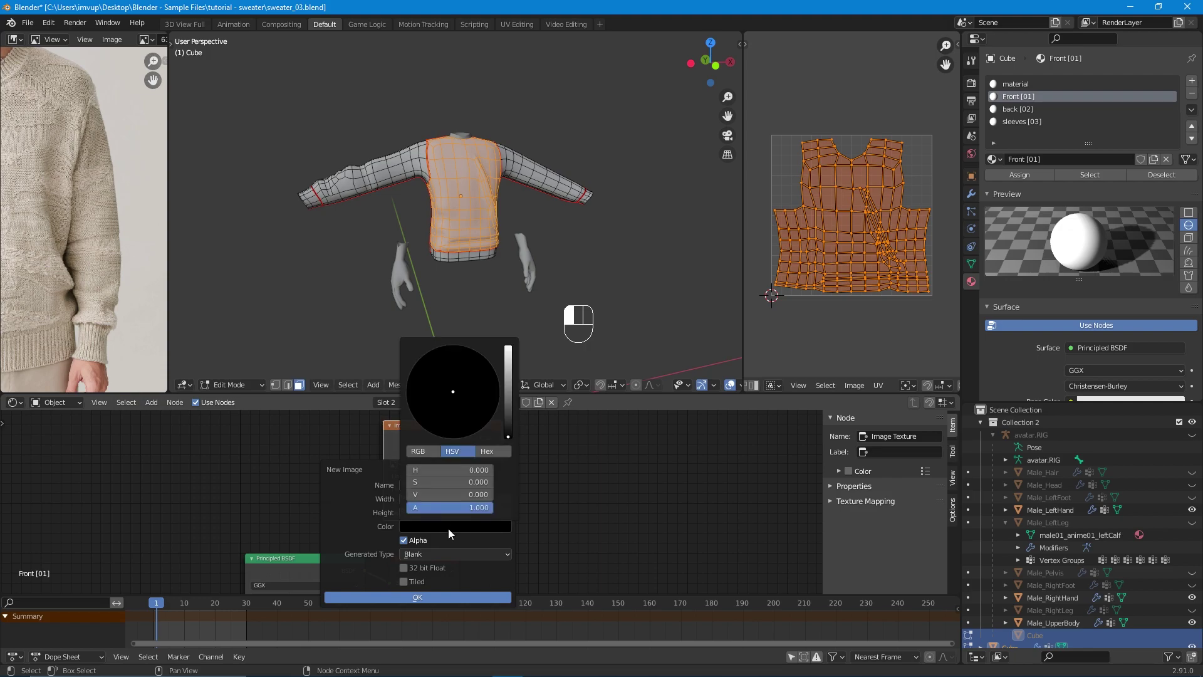
pyautogui.moveTo(507, 415); pyautogui.dragTo(507, 363)
pyautogui.click(460, 434)
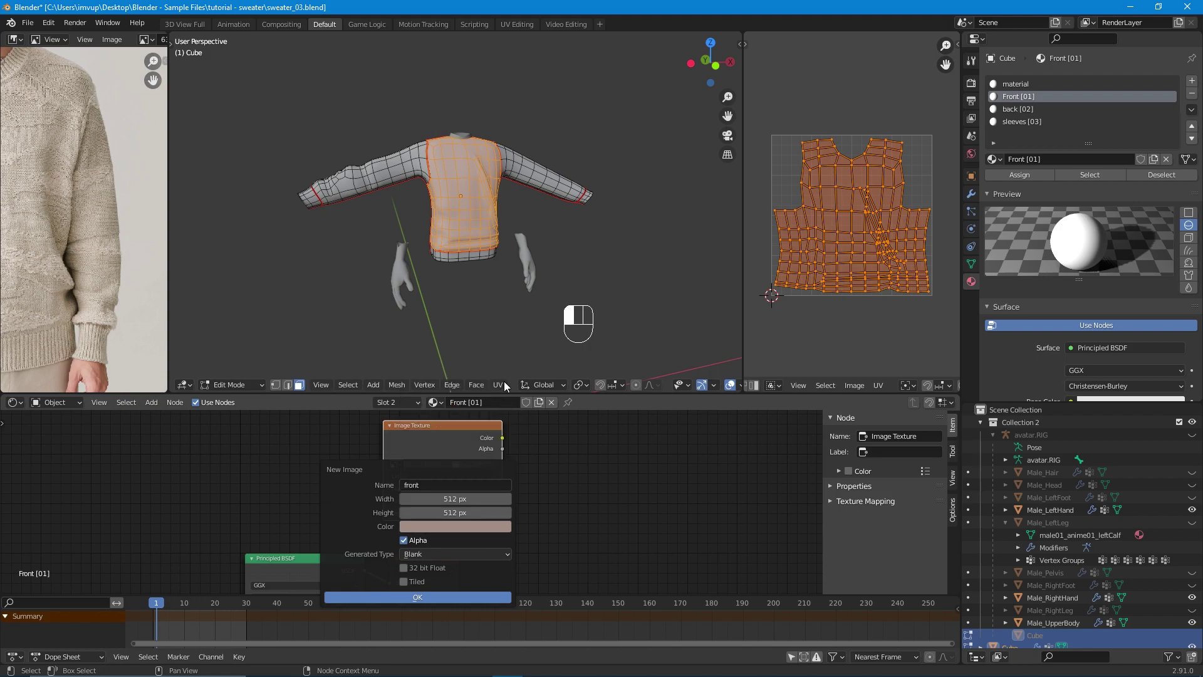
pyautogui.click(445, 526)
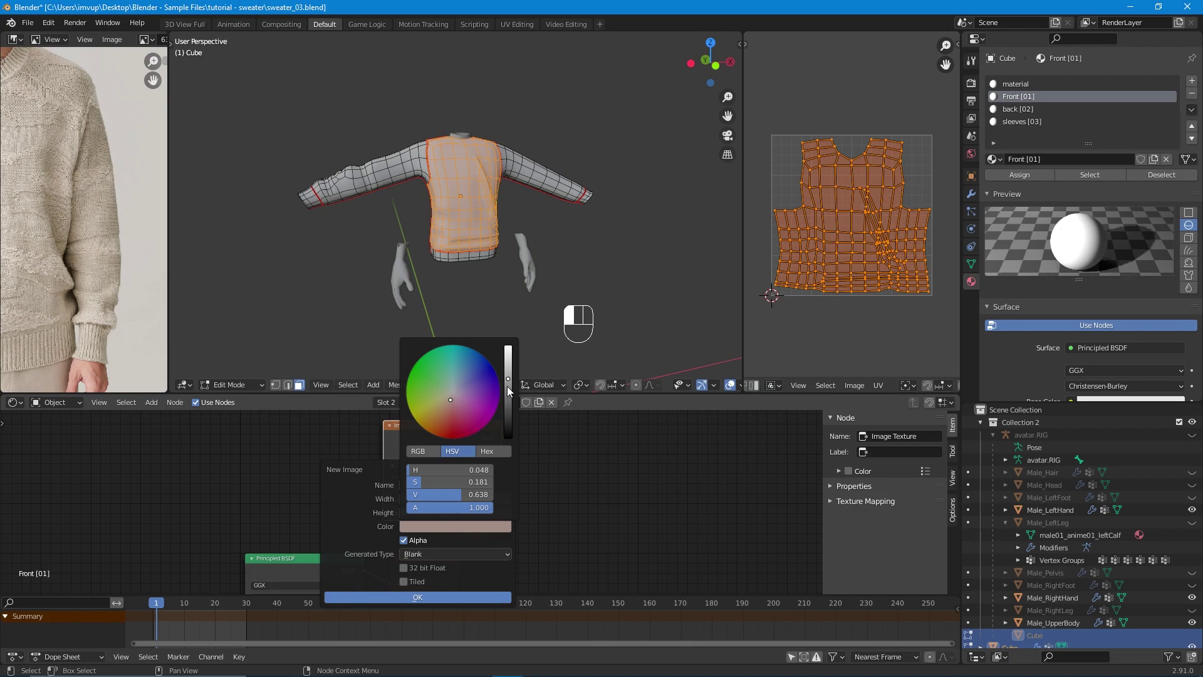
pyautogui.moveTo(508, 391); pyautogui.dragTo(508, 437)
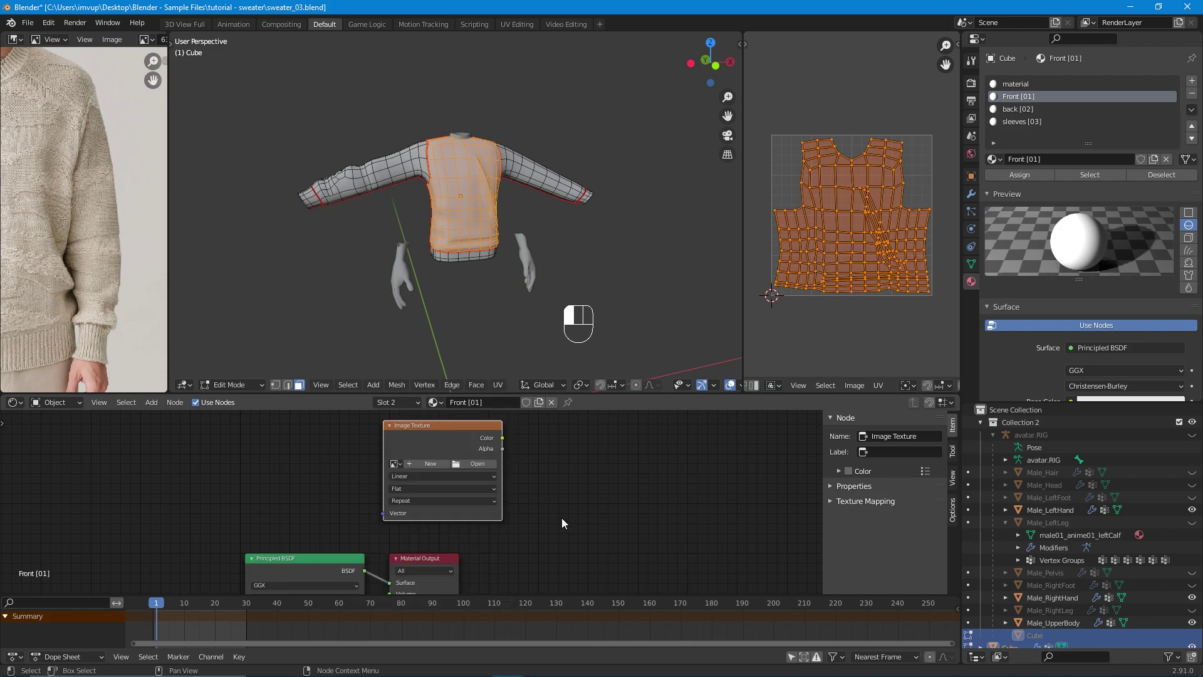
# Create a blank 512 x 512 px image named front with Alpha turned off in the Image Texture node, and move the node slightly higher.
pyautogui.click(439, 465)
pyautogui.click(462, 484)
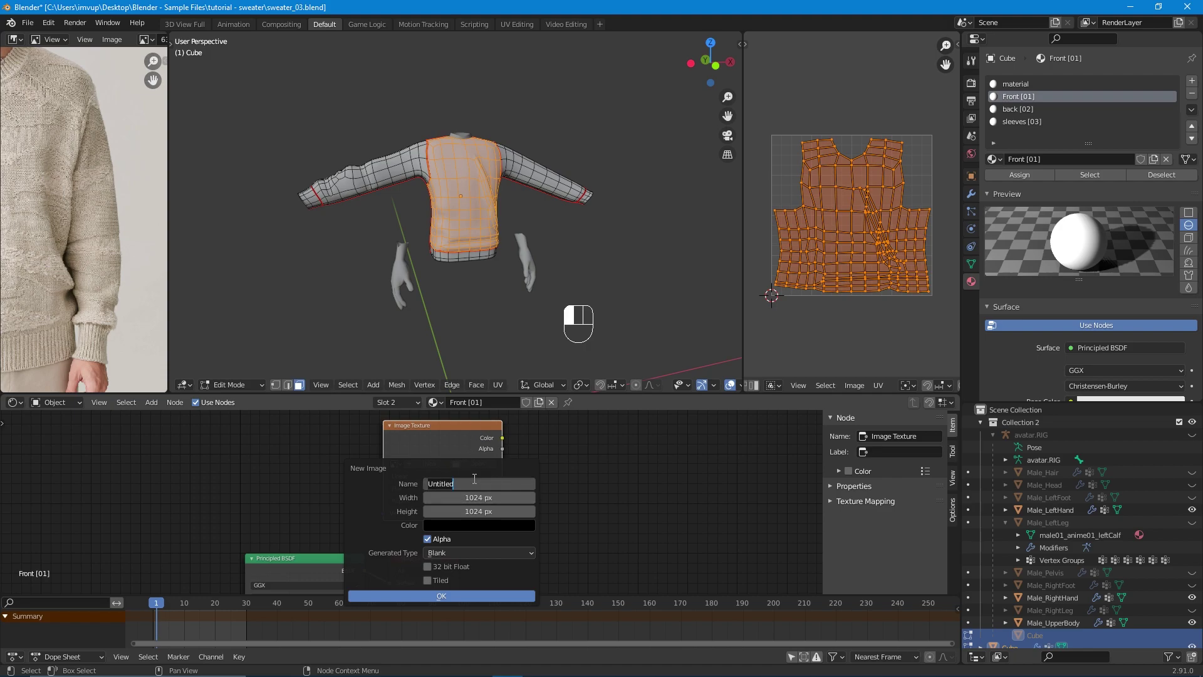
pyautogui.write('front')
pyautogui.press('Tab')
pyautogui.write('512')
pyautogui.press('Tab')
pyautogui.write('512')
pyautogui.click(426, 538)
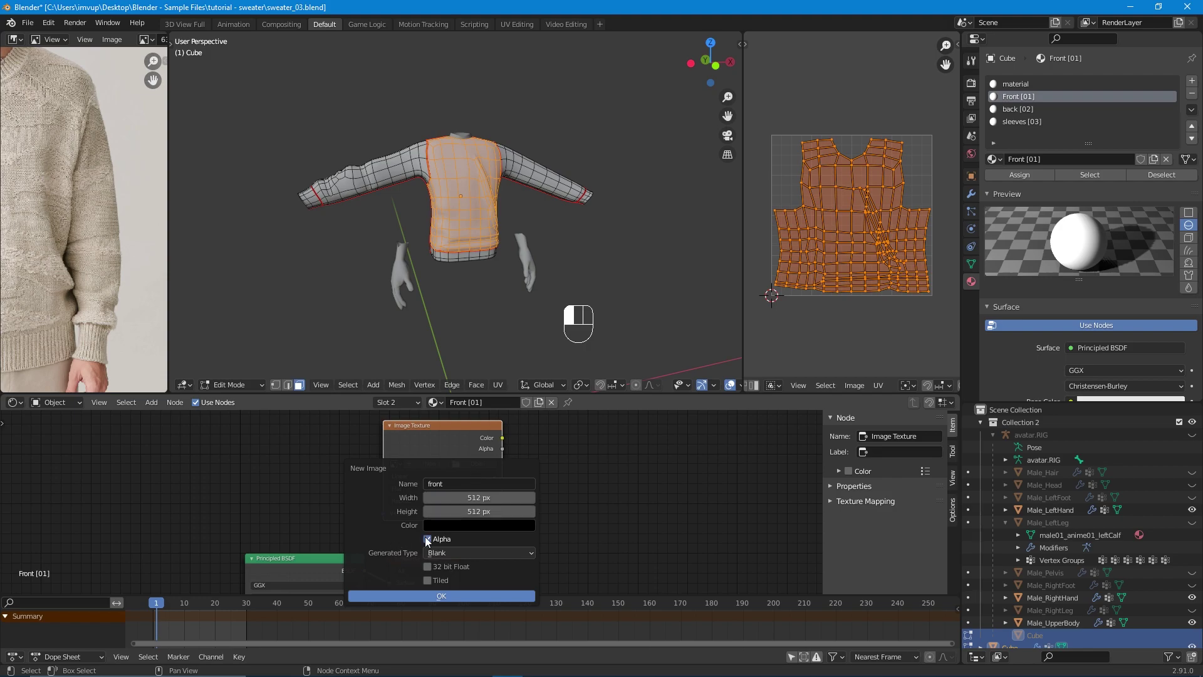
pyautogui.click(449, 595)
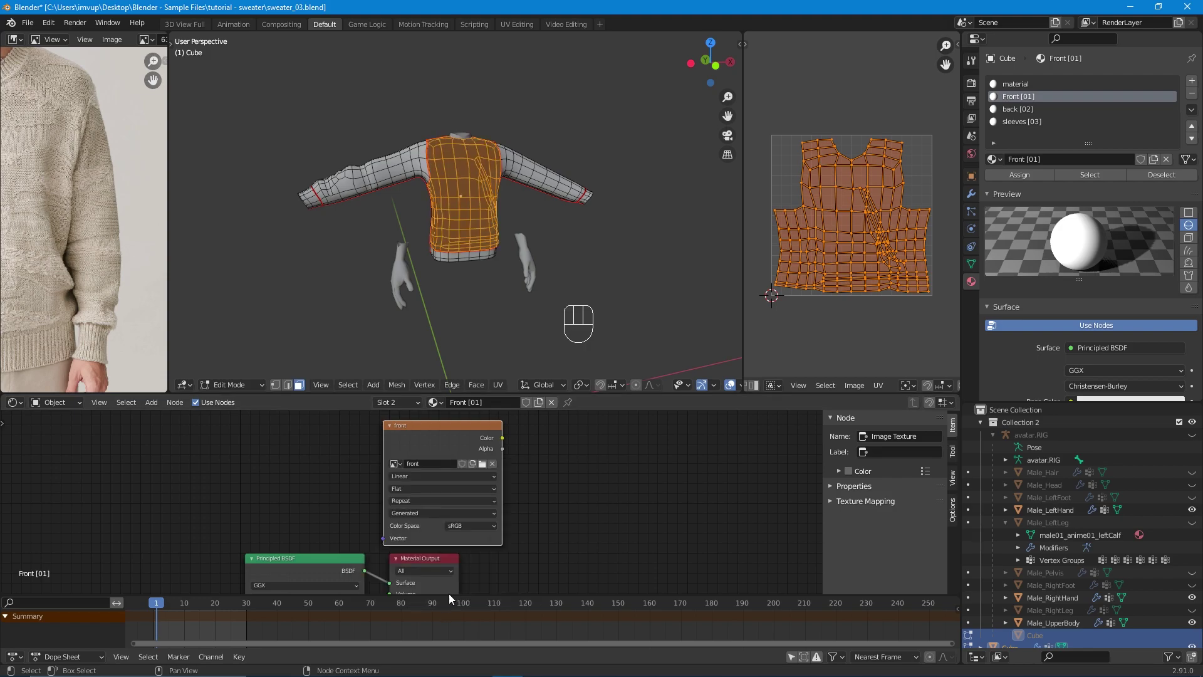
pyautogui.scroll(-1, 515, 546)
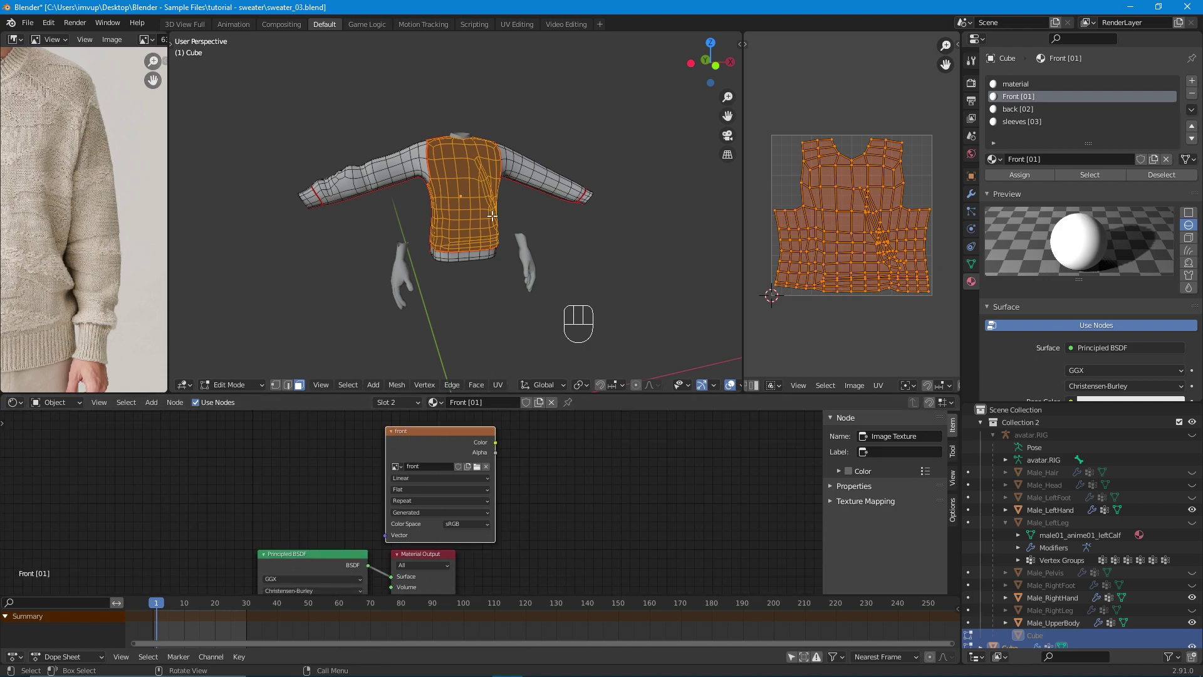
pyautogui.moveTo(429, 435); pyautogui.dragTo(449, 417)
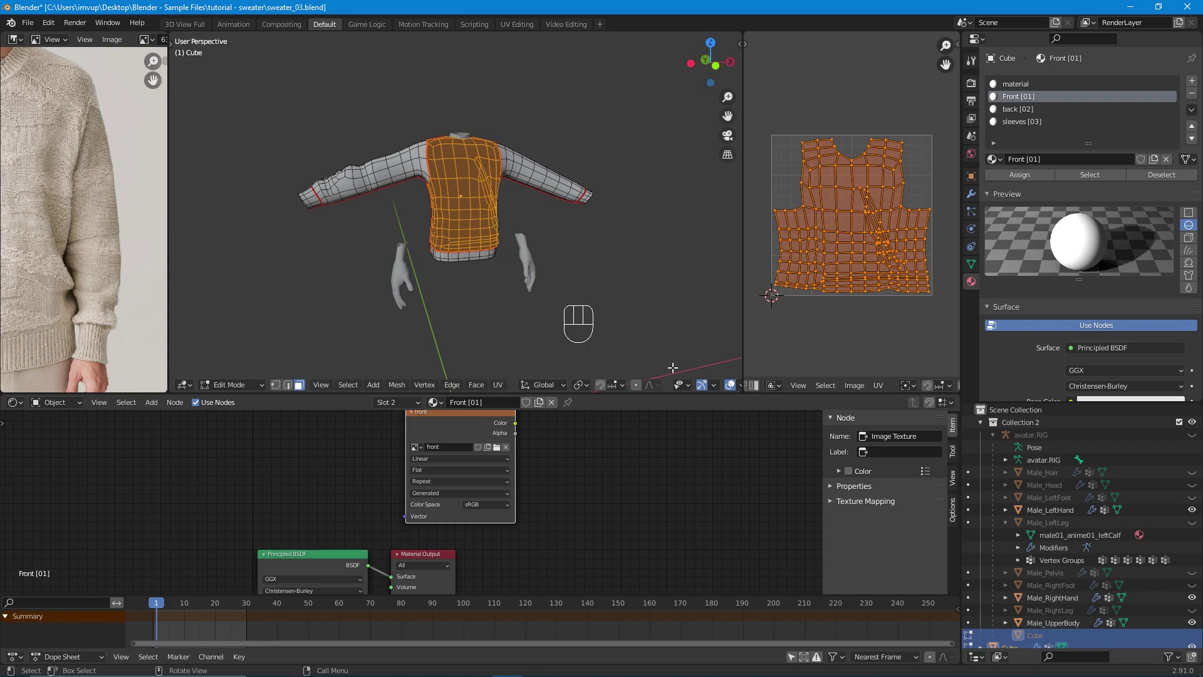
# Switch the viewport to Material Preview and set the Front [01] base color by sampling the beige sweater in the reference photo.
pyautogui.scroll(-3, 711, 385)
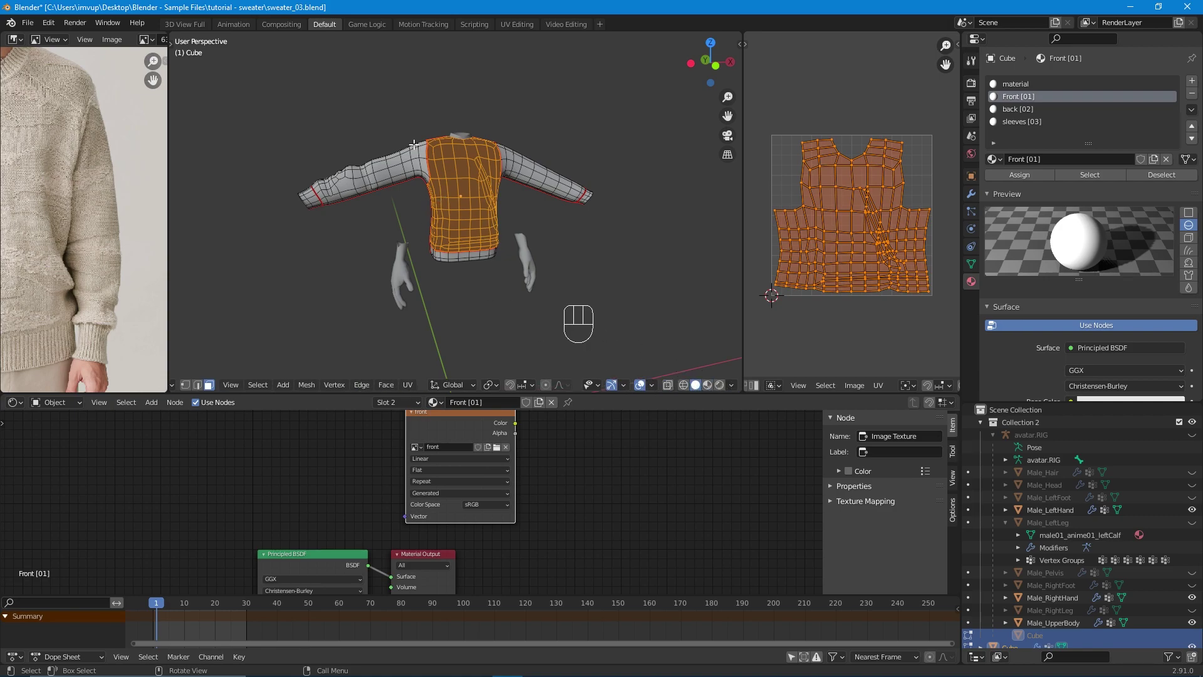
pyautogui.click(708, 387)
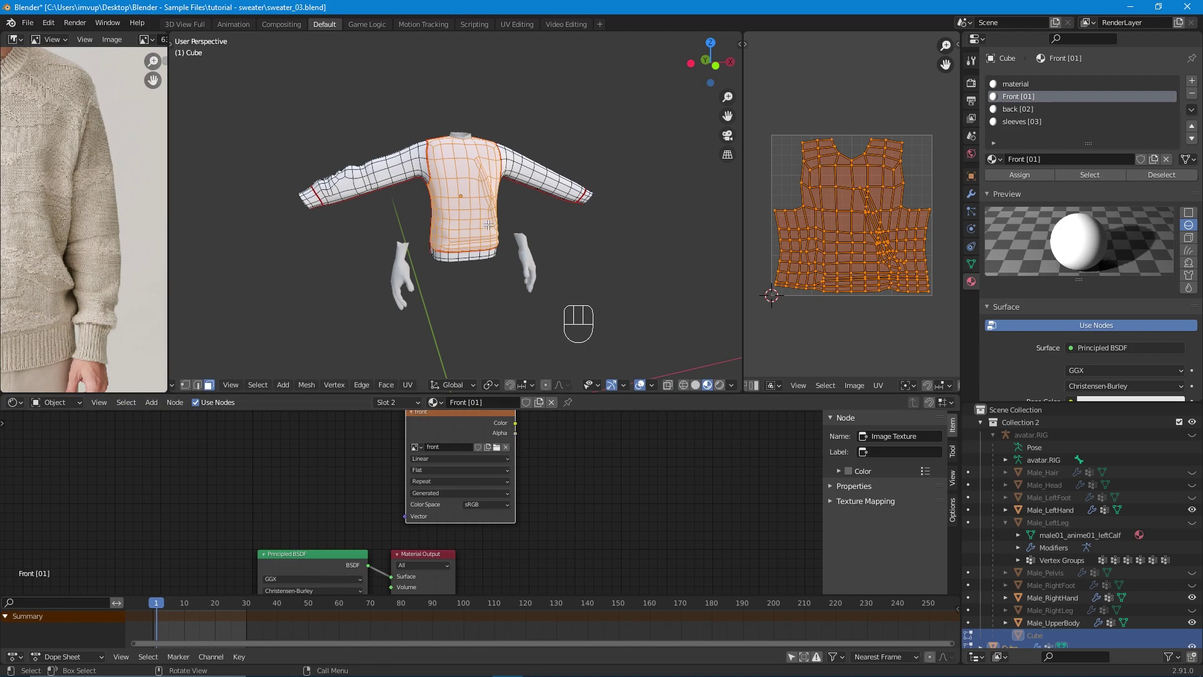
pyautogui.scroll(-4, 427, 438)
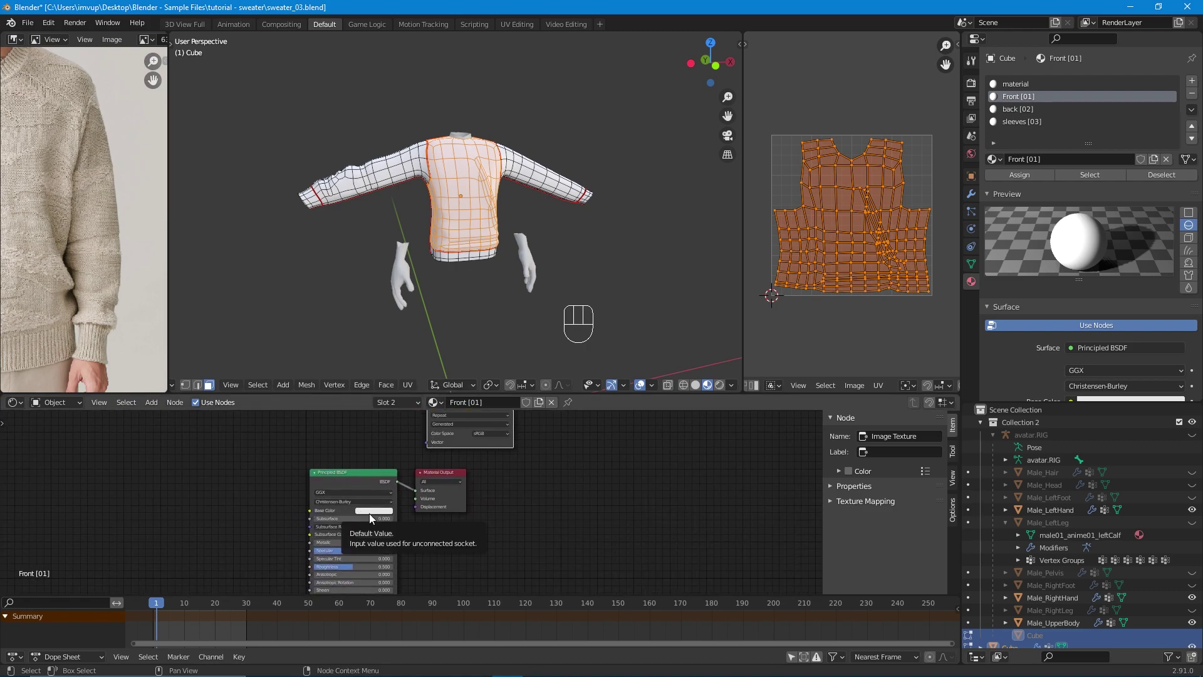
pyautogui.scroll(2, 382, 495)
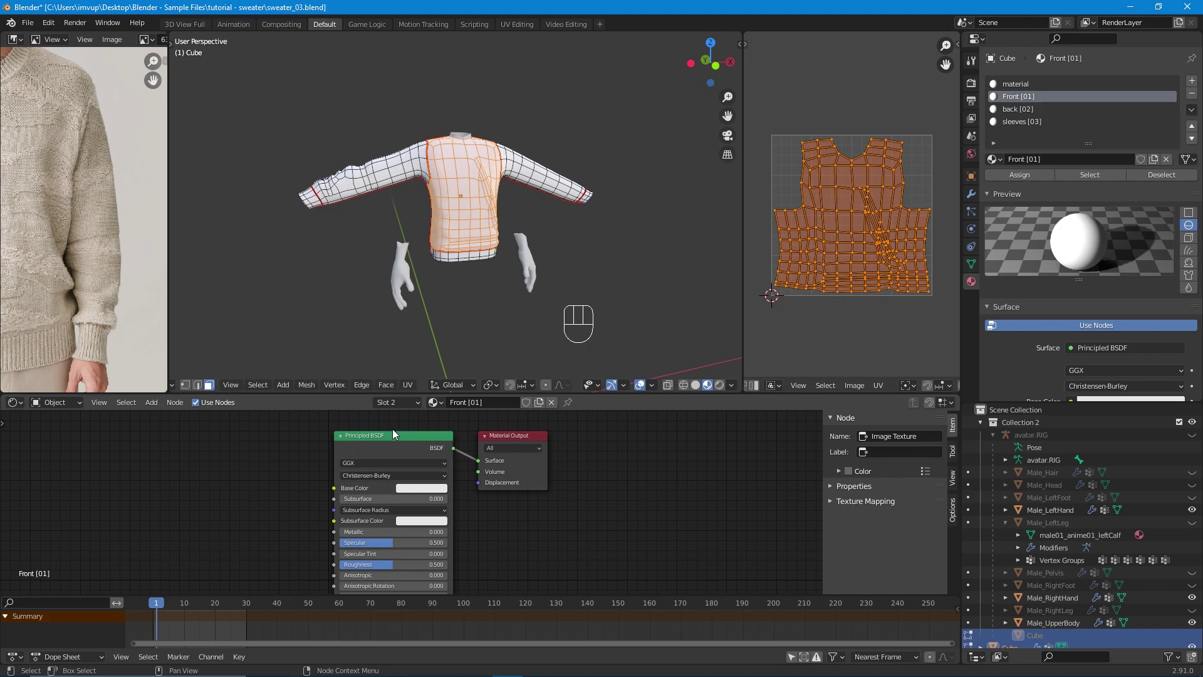
pyautogui.click(418, 488)
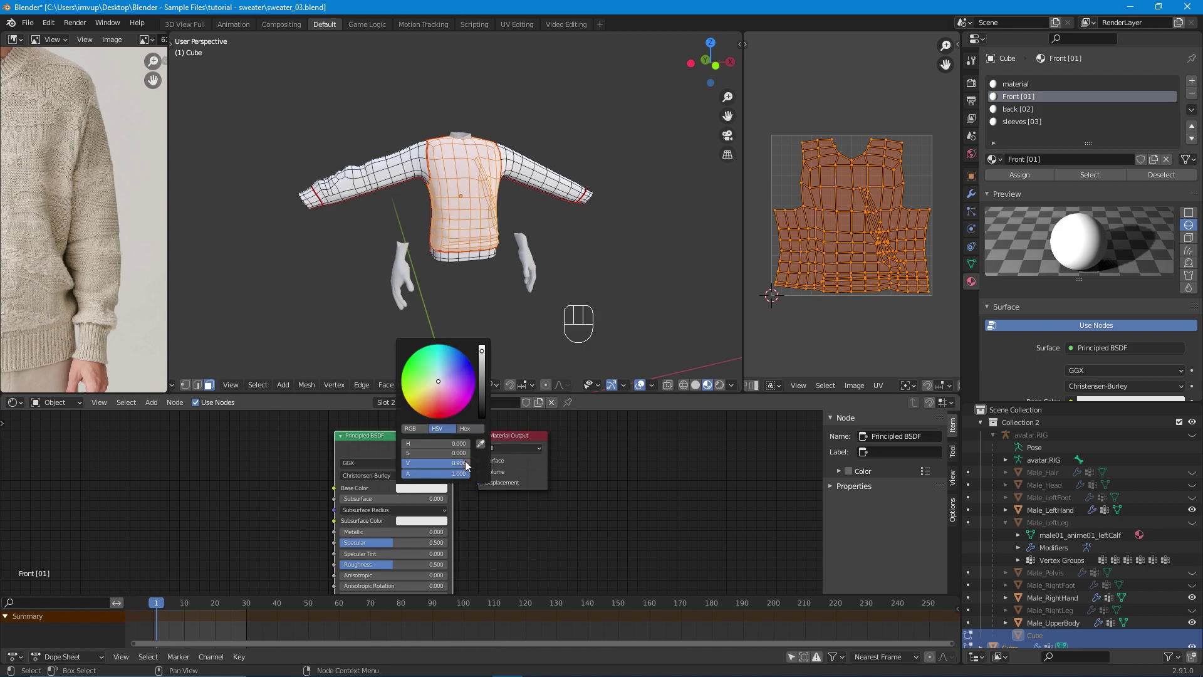
pyautogui.click(481, 443)
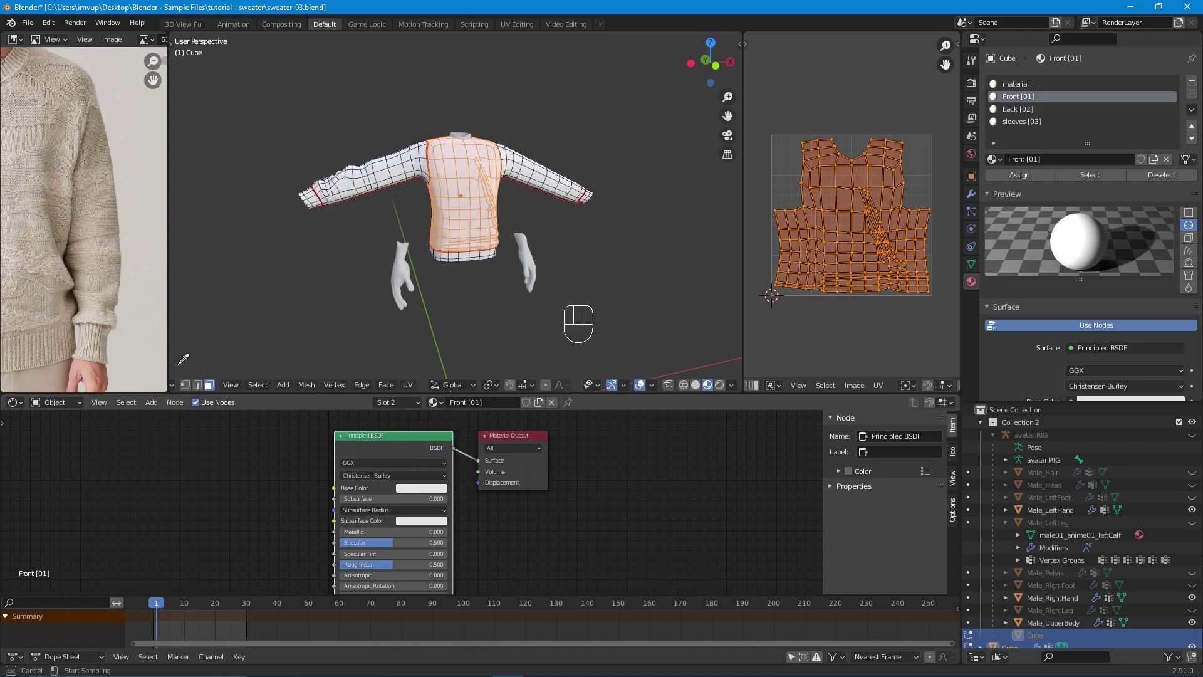
pyautogui.click(54, 282)
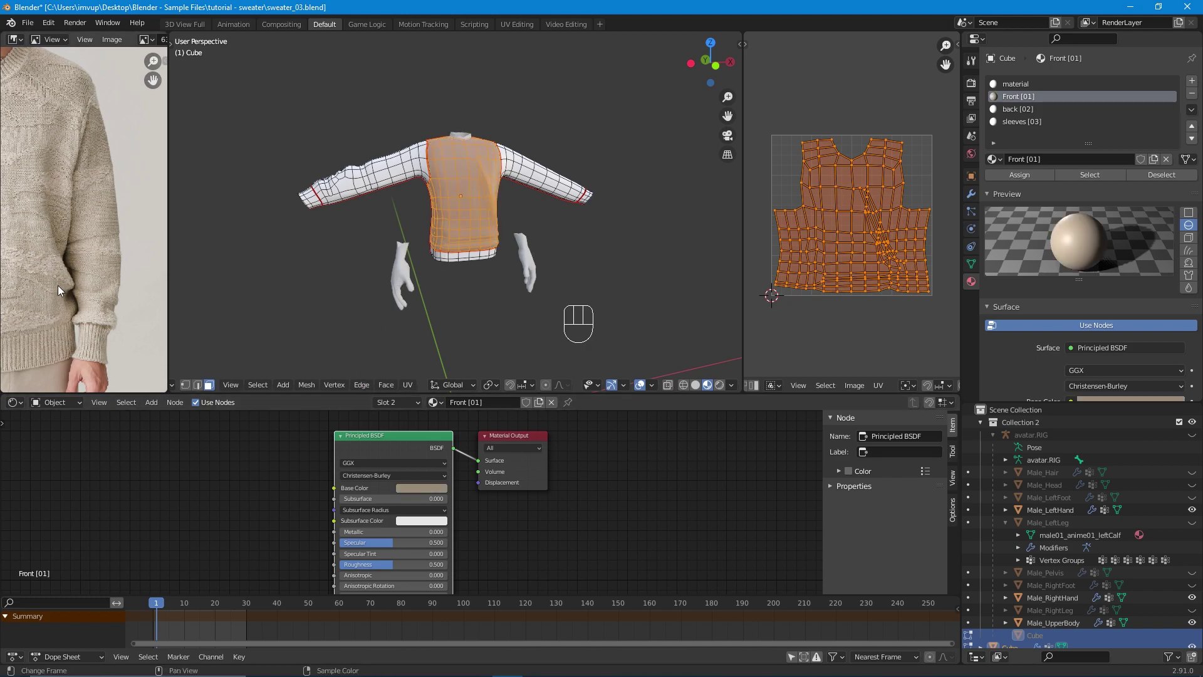
# Turn off the viewport overlays and inspect the beige base color on the sweater's front against the reference photo.
pyautogui.moveTo(130, 292); pyautogui.dragTo(153, 296, button='middle')
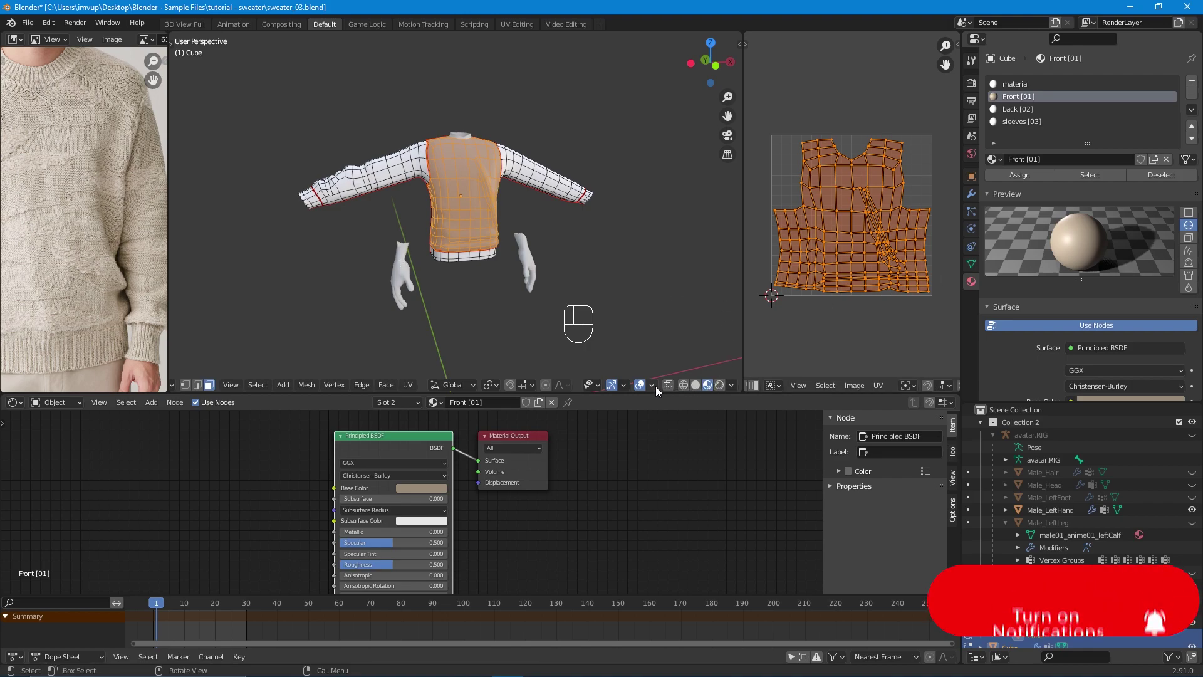
pyautogui.click(640, 384)
pyautogui.scroll(6, 538, 224)
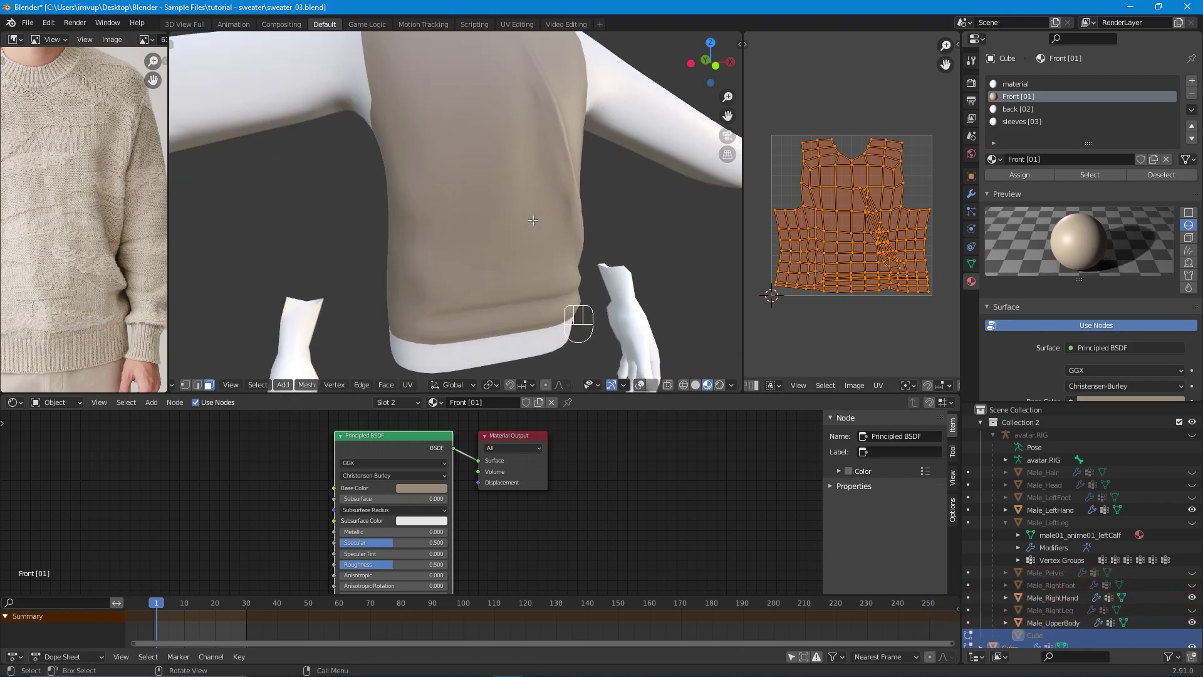
pyautogui.moveTo(512, 232); pyautogui.dragTo(545, 248, button='middle')
pyautogui.scroll(-6, 550, 251)
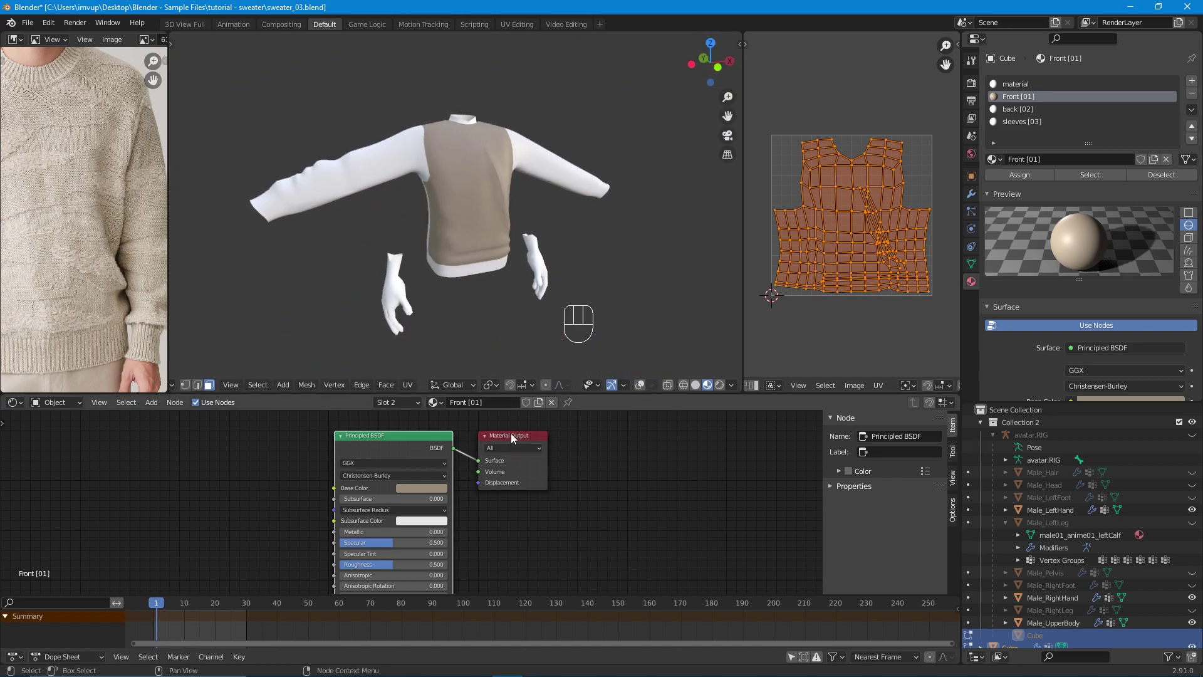
# Select the front Image Texture node in the Front [01] material.
pyautogui.scroll(1, 515, 447)
pyautogui.moveTo(515, 448); pyautogui.dragTo(516, 524, button='middle')
pyautogui.scroll(-3, 517, 524)
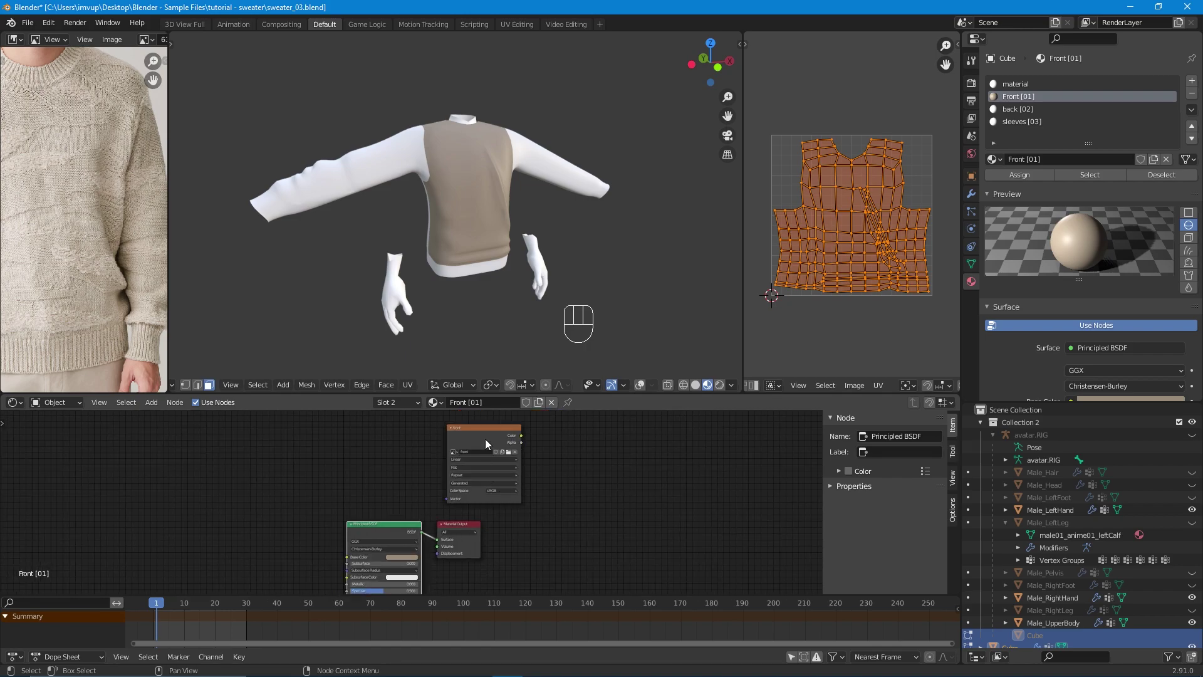
pyautogui.click(485, 438)
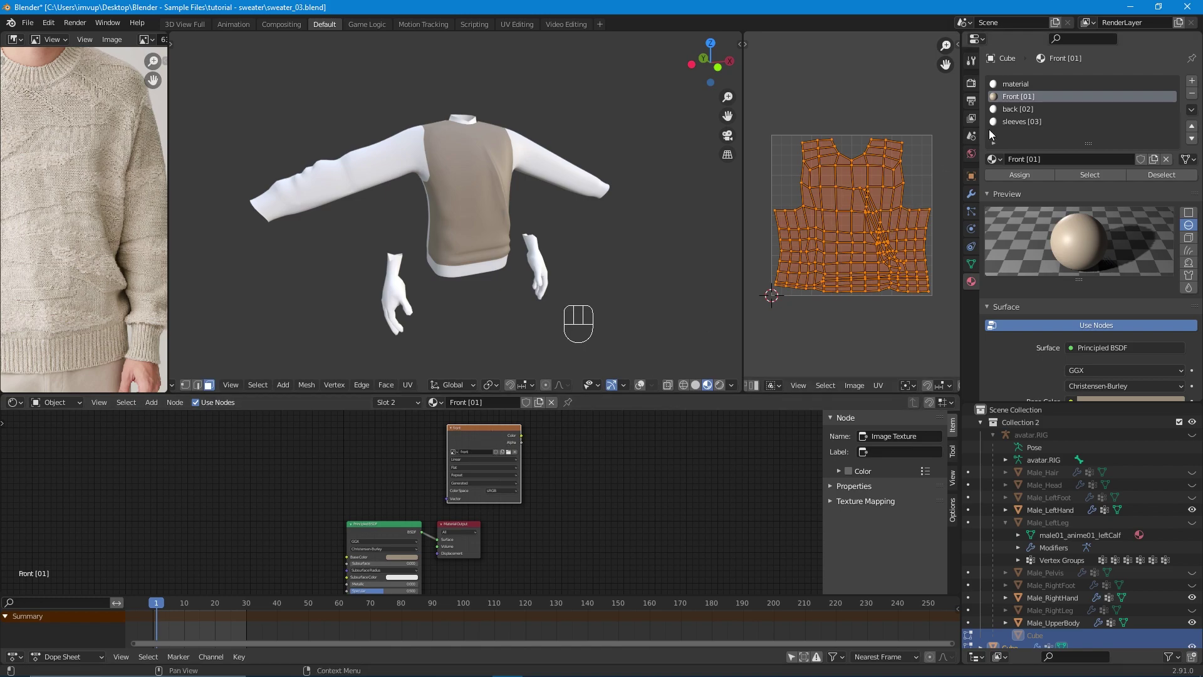
# Add an Image Texture node to the back [02] material and place it above the Principled BSDF and Material Output nodes.
pyautogui.click(1010, 110)
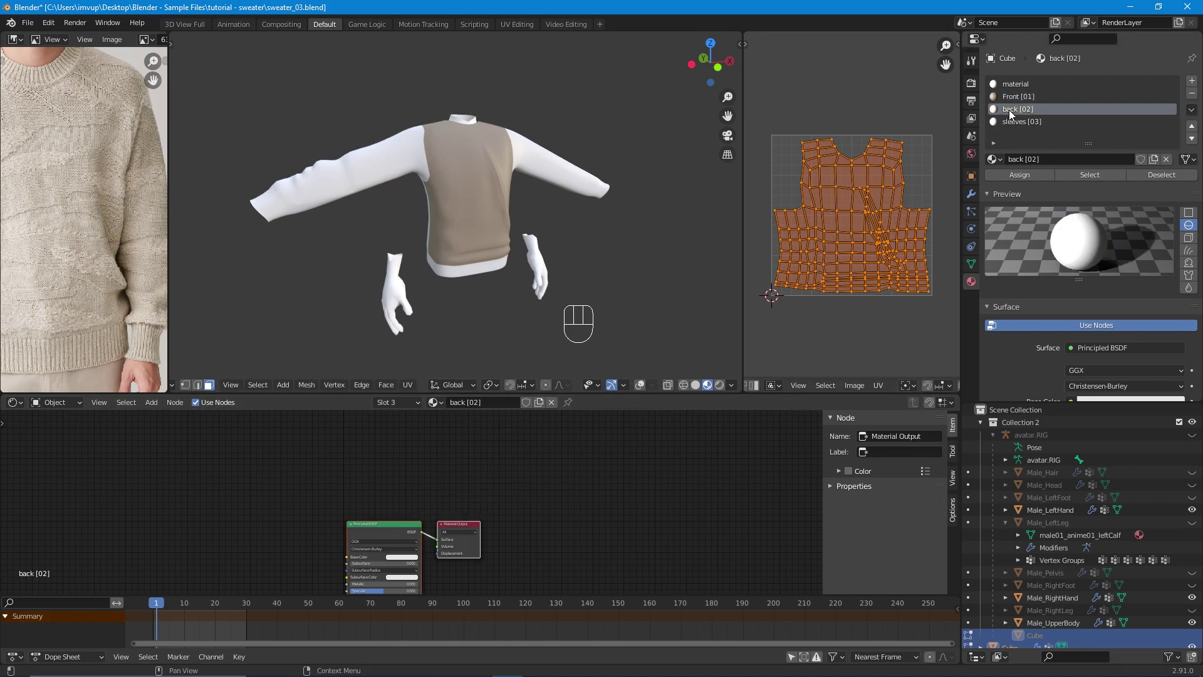
pyautogui.click(529, 439)
pyautogui.hotkey('shift', 'a')
pyautogui.click(487, 463)
pyautogui.write('image')
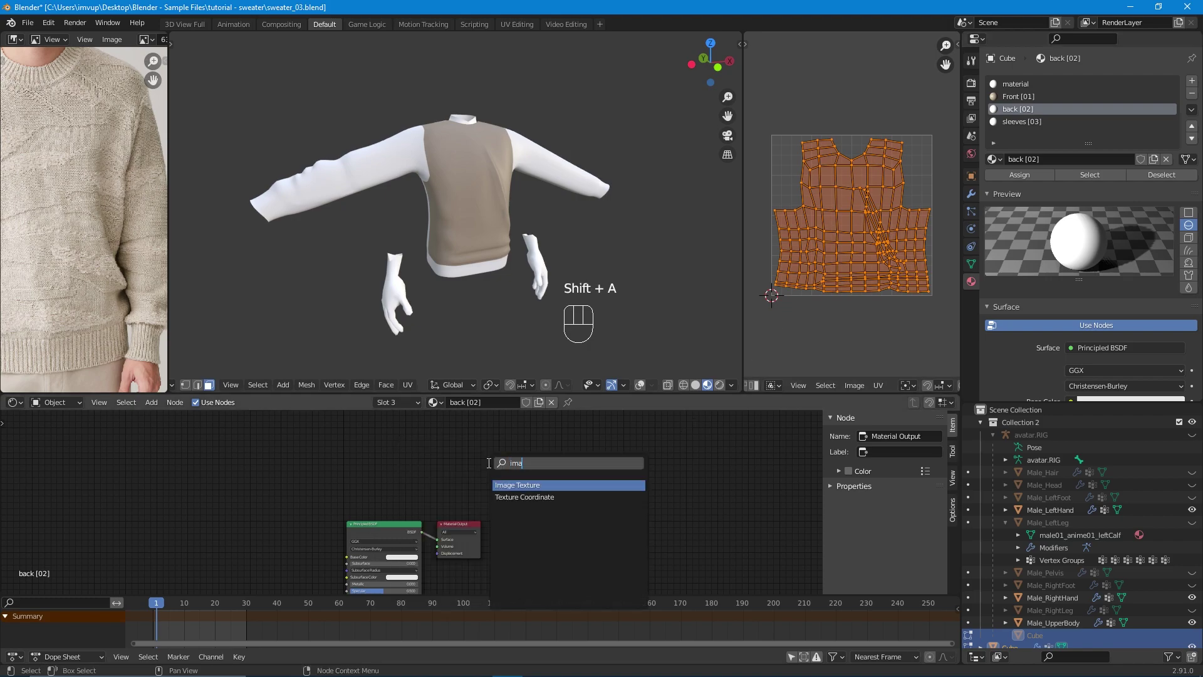
pyautogui.press('Return')
pyautogui.click(443, 434)
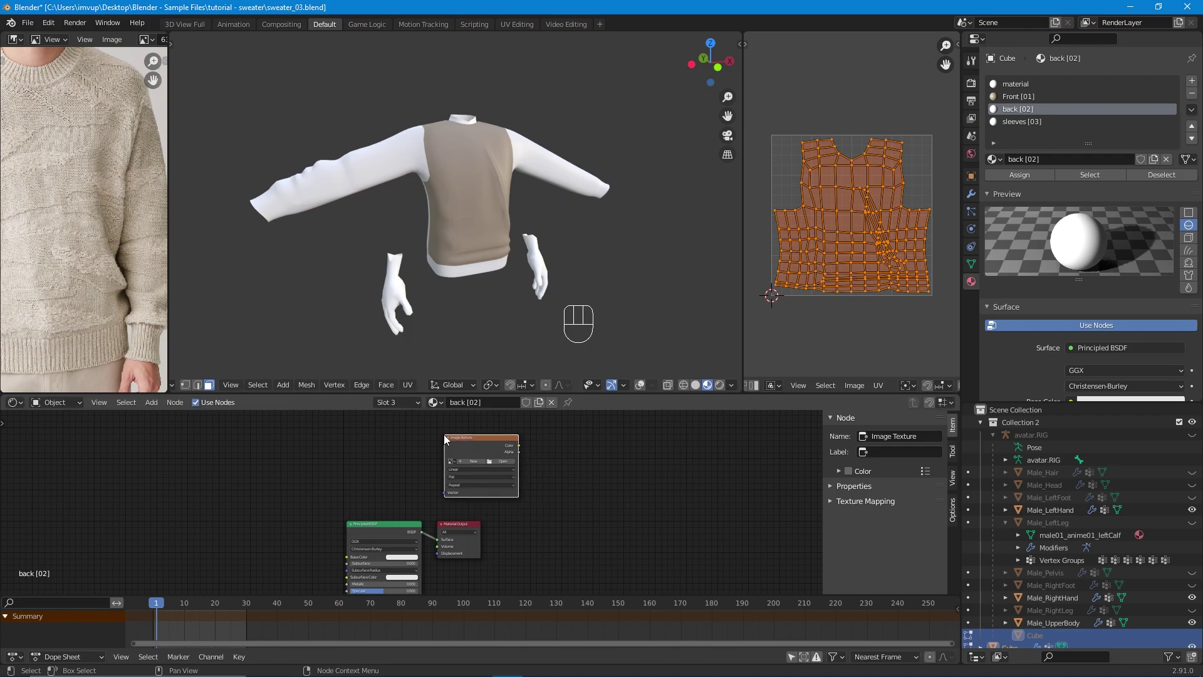
# Create a blank 512 x 512 px image named back without Alpha in the Image Texture node, and move the node slightly higher.
pyautogui.click(468, 460)
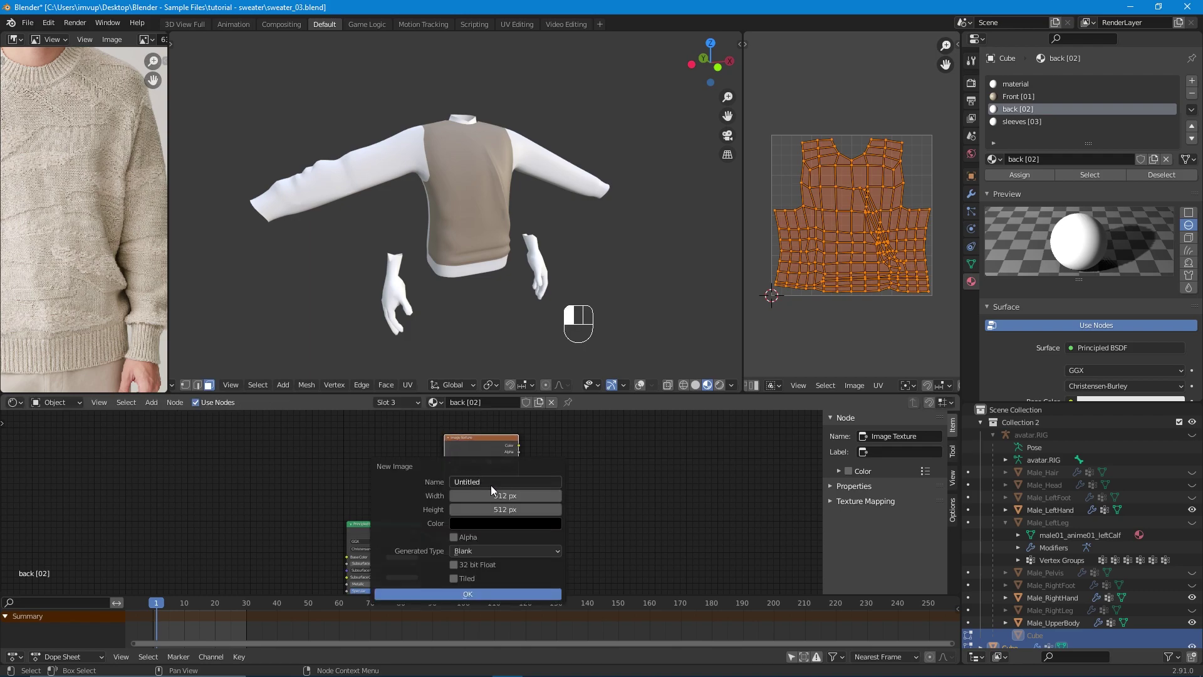
pyautogui.click(490, 485)
pyautogui.write('back')
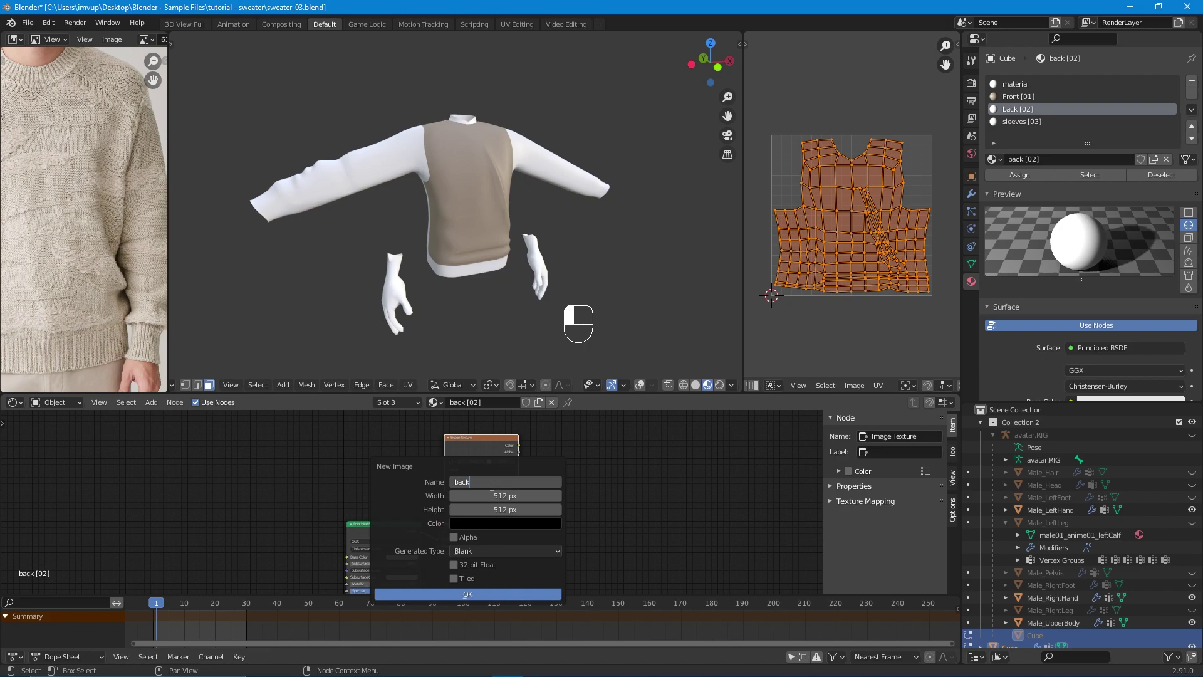
pyautogui.click(467, 592)
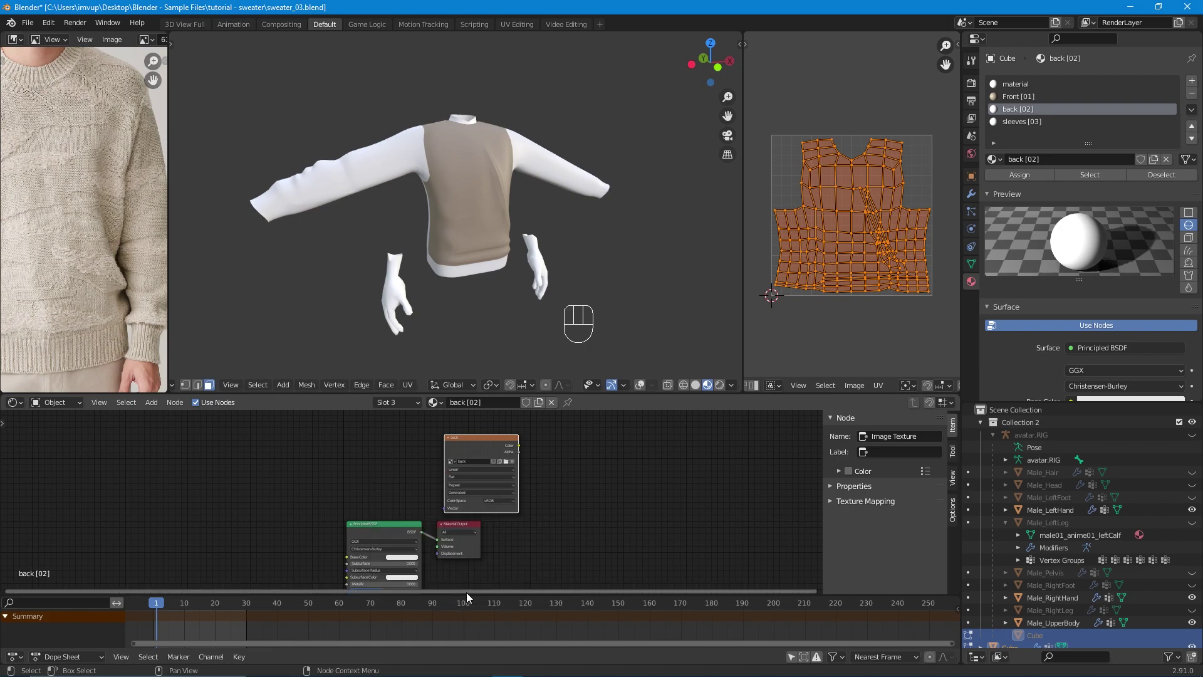
pyautogui.moveTo(460, 438); pyautogui.dragTo(451, 422)
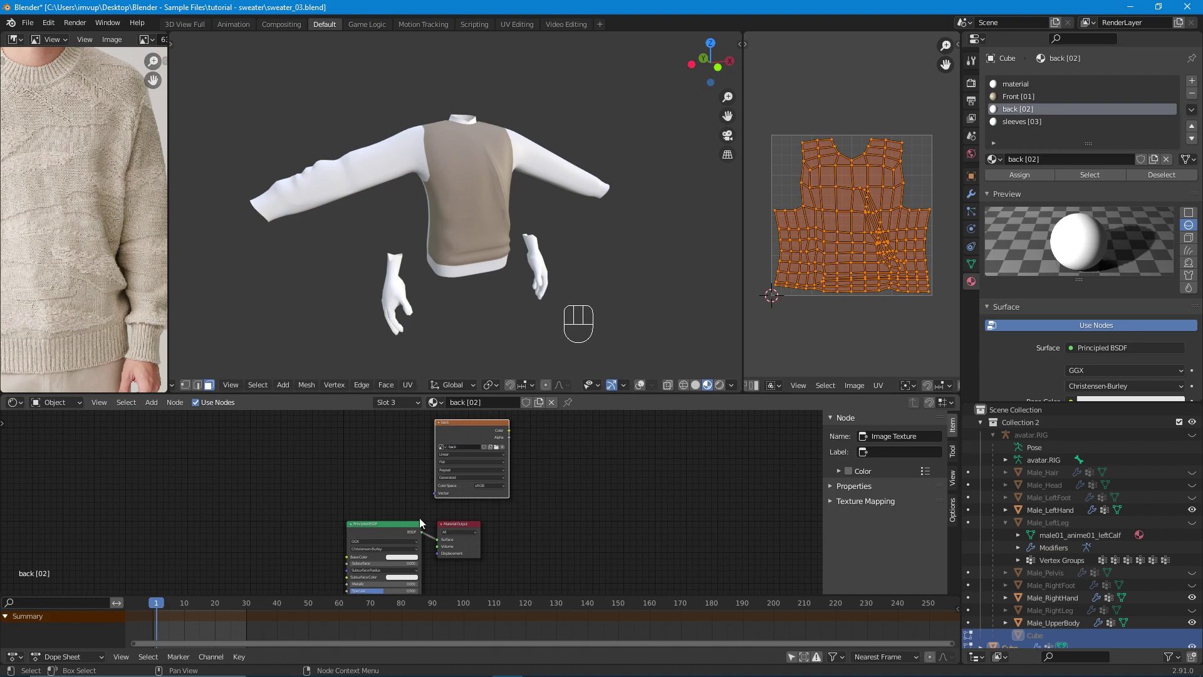
# Set the back [02] material's base color to a sampled beige.
pyautogui.click(397, 557)
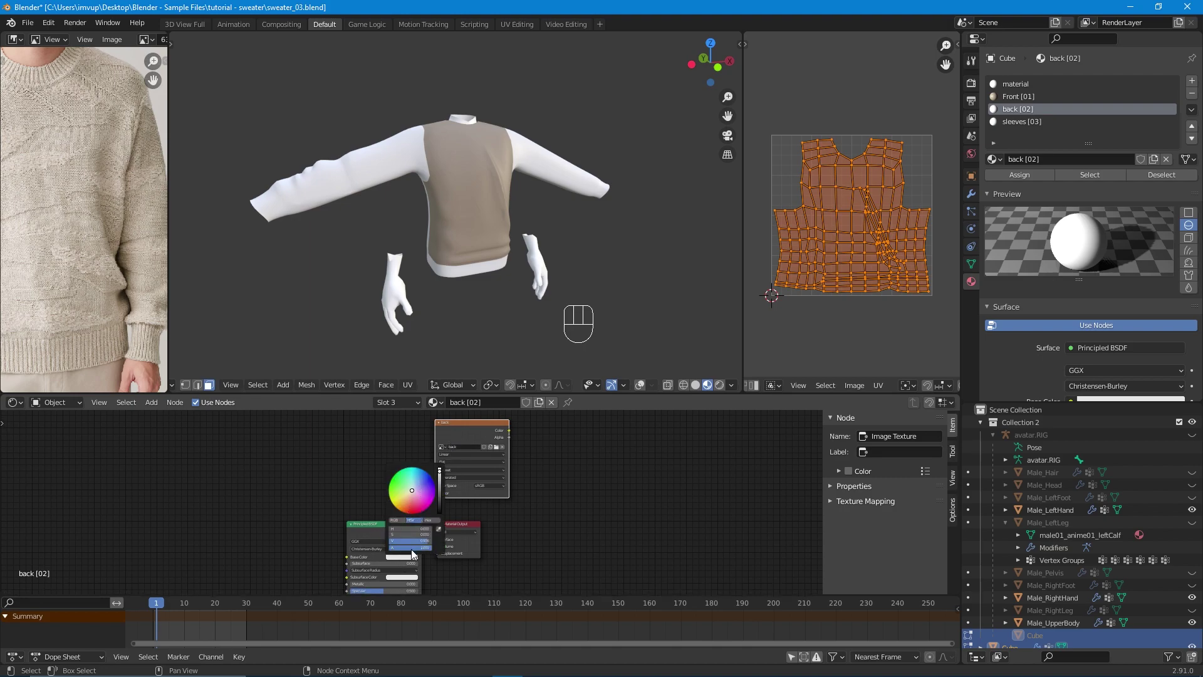
pyautogui.click(438, 530)
pyautogui.click(406, 558)
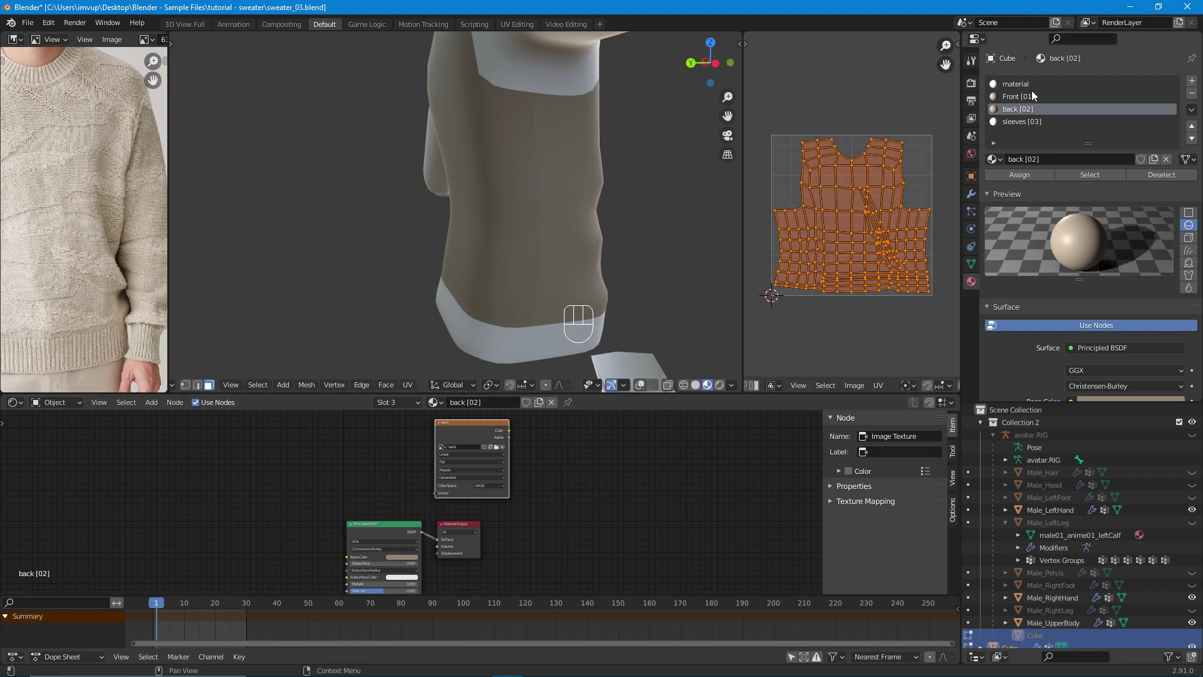
# Brighten the Front [01] material's base color to a value of 0.654.
pyautogui.click(1031, 96)
pyautogui.click(408, 555)
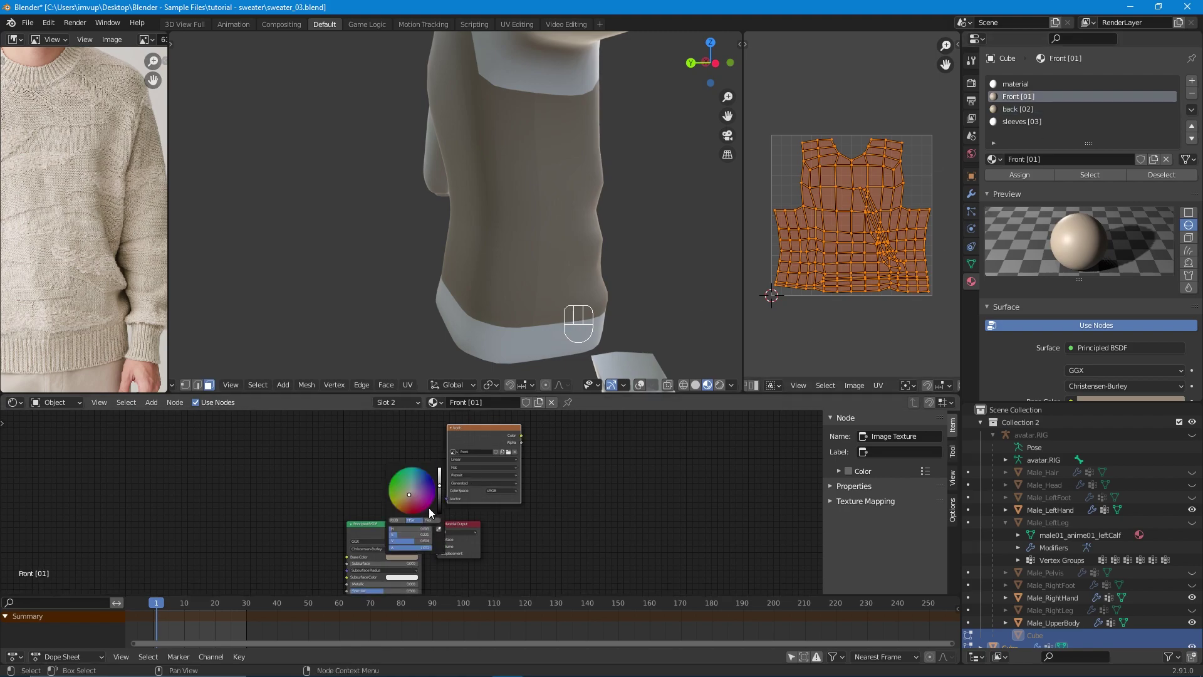
pyautogui.keyDown('ctrl'); pyautogui.scroll(2, 423, 542); pyautogui.keyUp('ctrl')
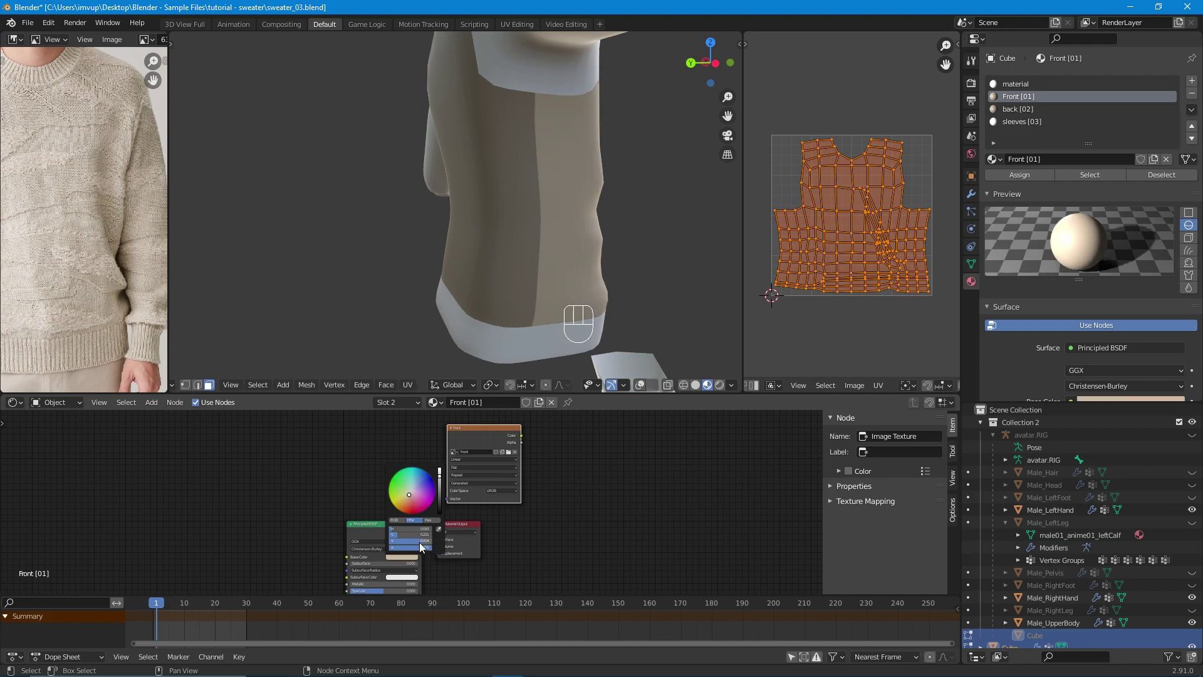
pyautogui.keyDown('ctrl'); pyautogui.scroll(-1, 419, 542); pyautogui.keyUp('ctrl')
# Enlarge the shader editor area and set the Front [01] base color's HSV value to 0.704.
pyautogui.scroll(1, 486, 542)
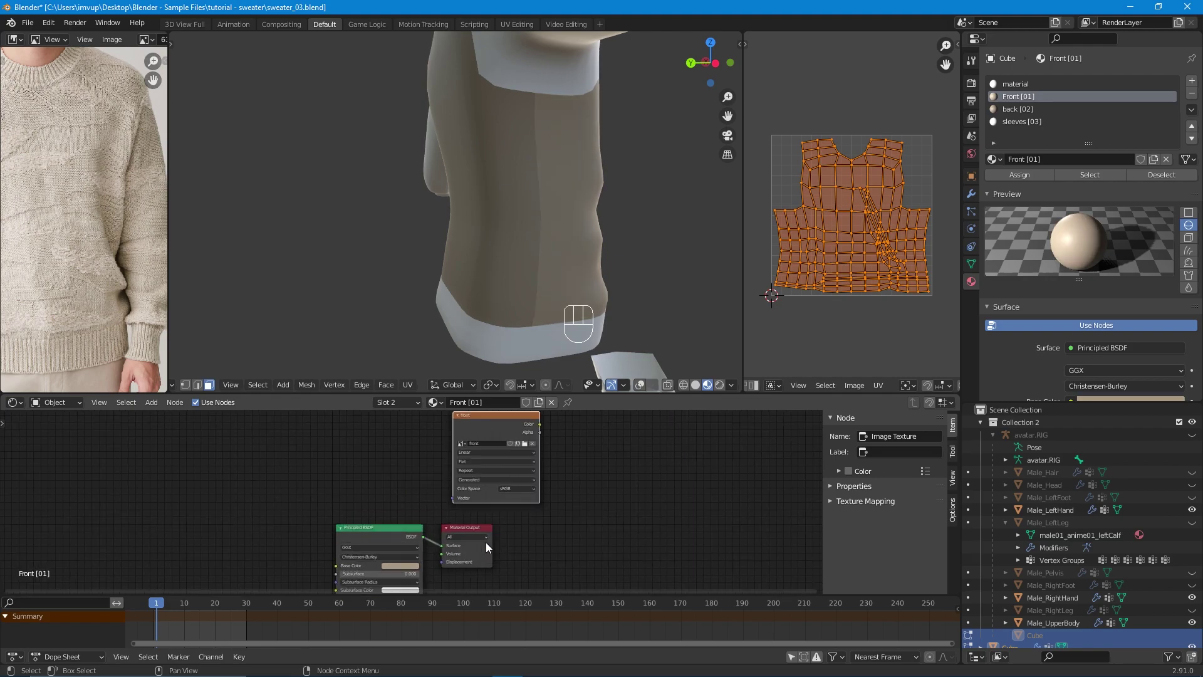
pyautogui.scroll(1, 486, 543)
pyautogui.moveTo(486, 543); pyautogui.dragTo(516, 433, button='middle')
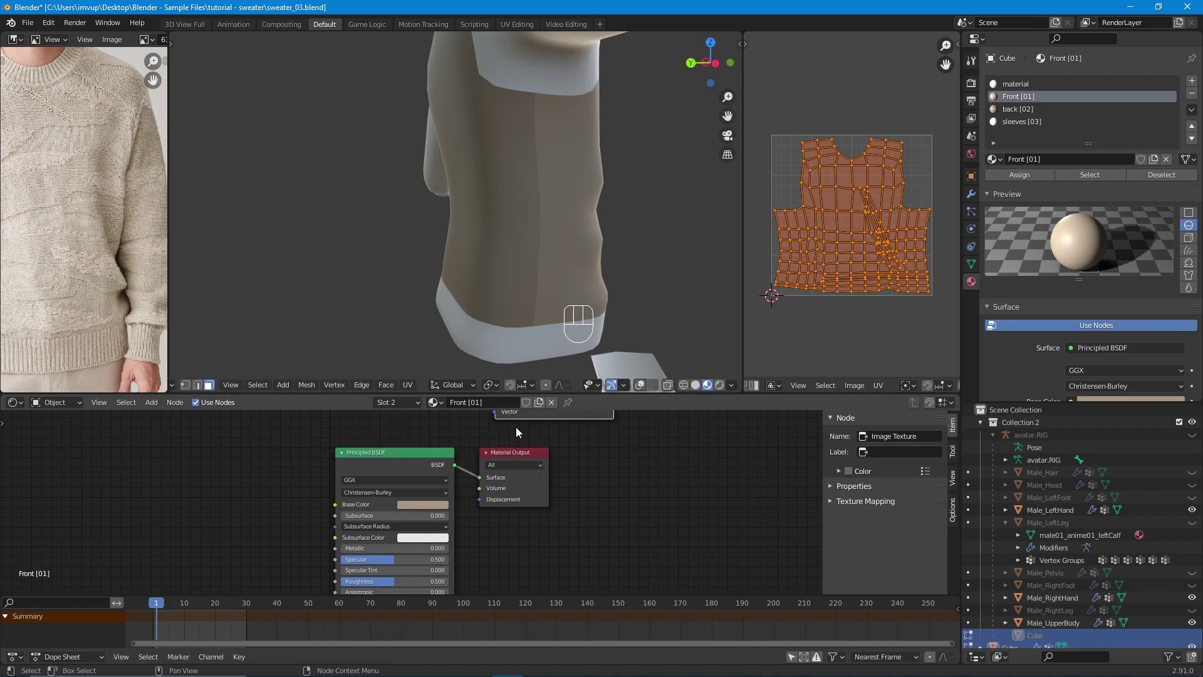
pyautogui.moveTo(516, 394); pyautogui.dragTo(521, 232)
pyautogui.click(435, 426)
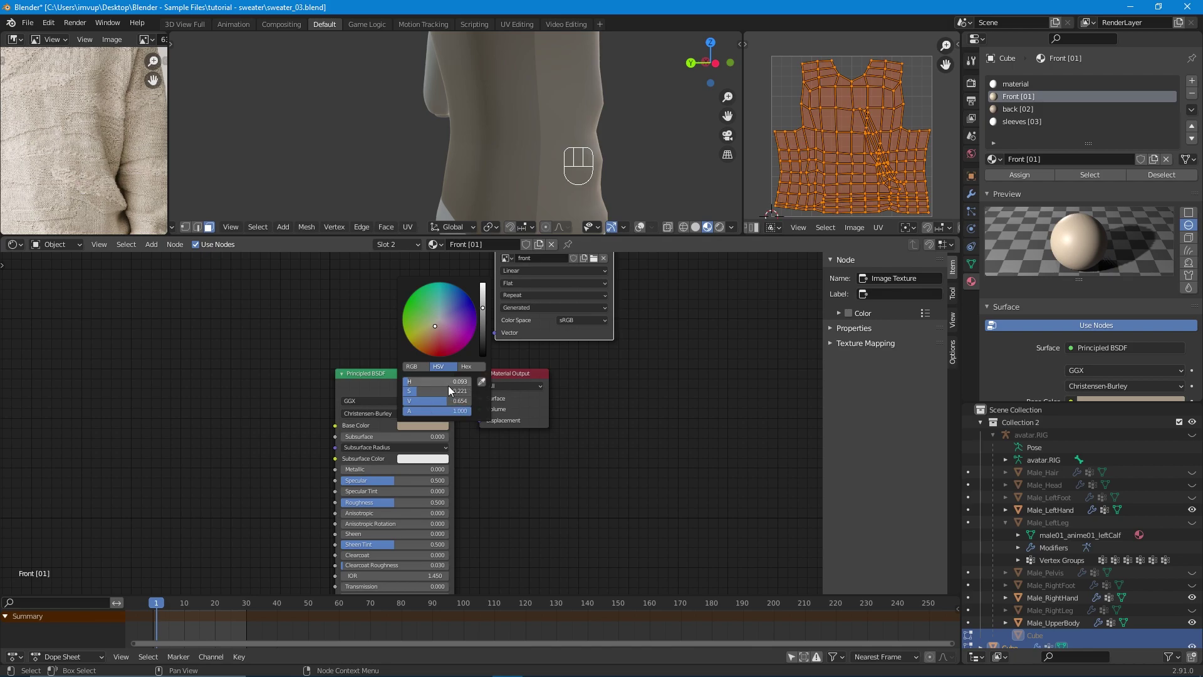
pyautogui.scroll(1, 487, 314)
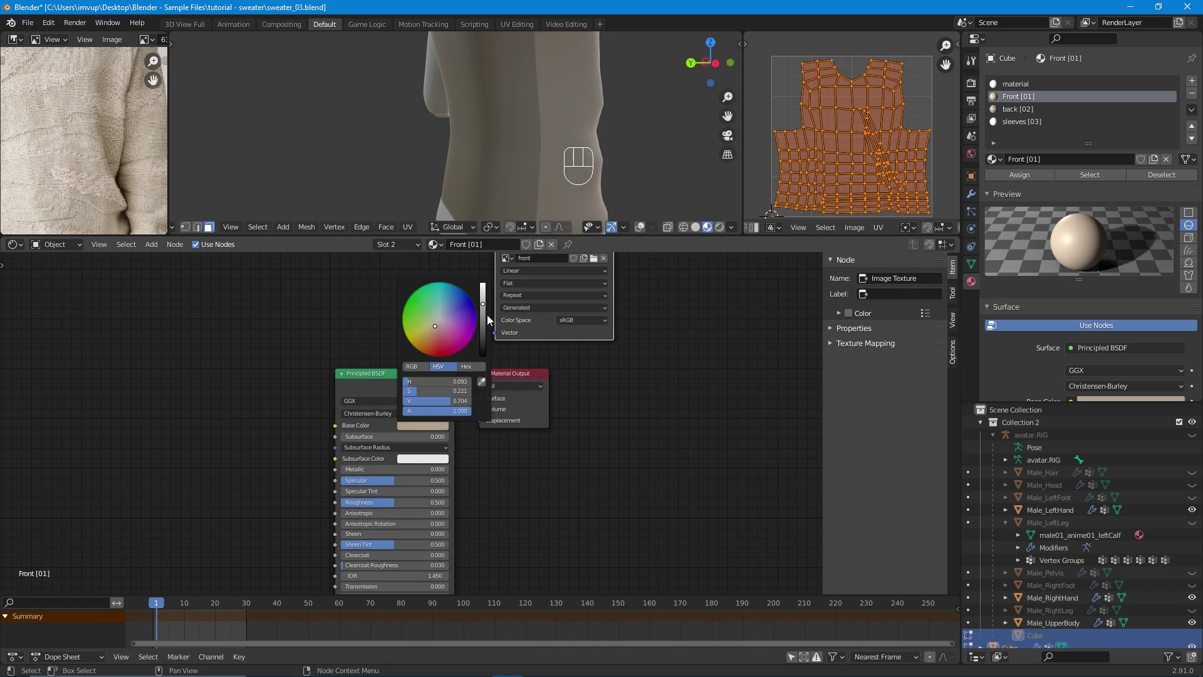
pyautogui.moveTo(455, 386); pyautogui.dragTo(466, 388)
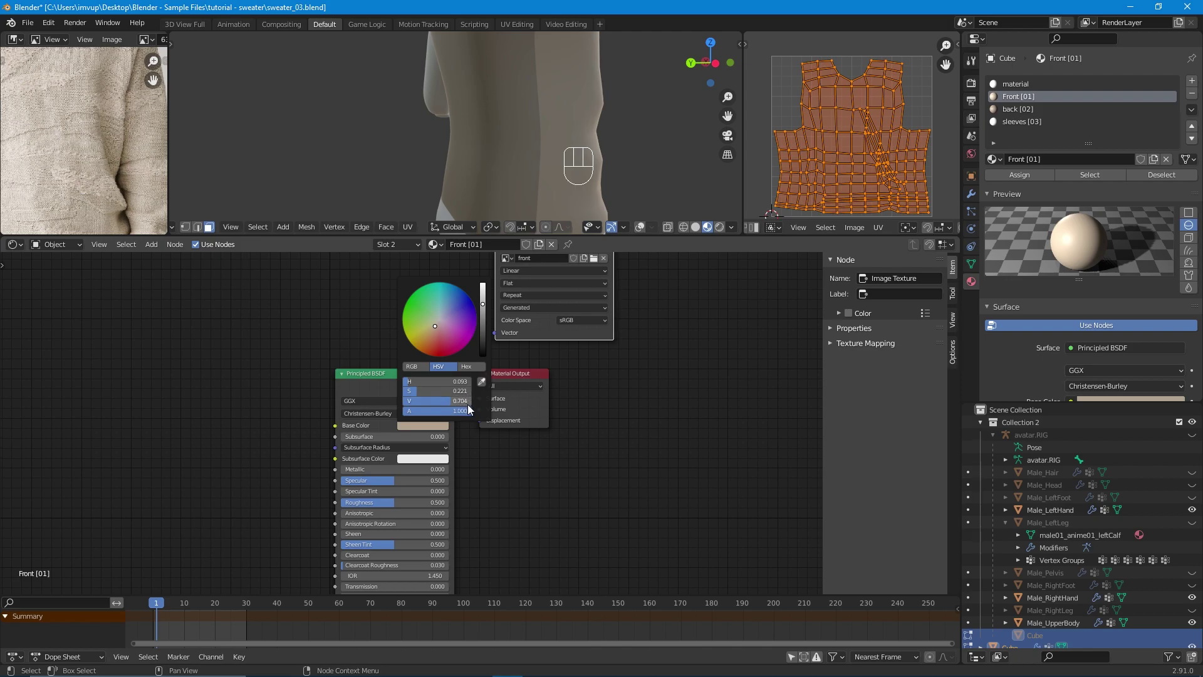
pyautogui.click(423, 426)
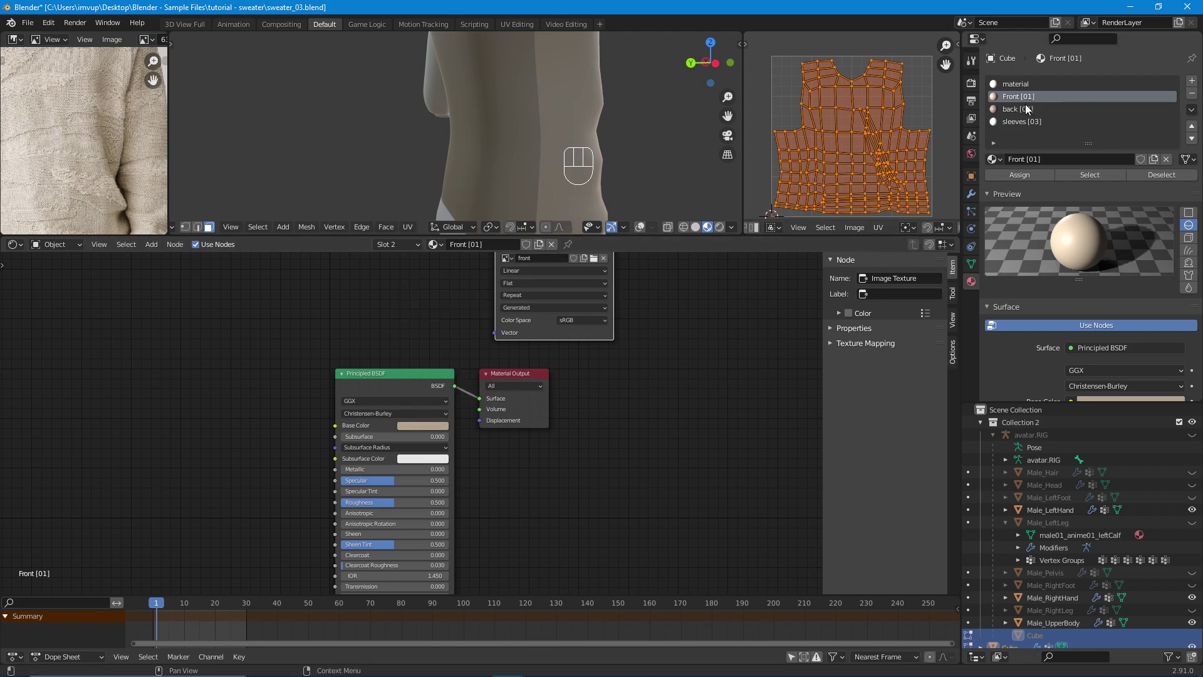
# Set the back [02] material's base color to hue 0.093, saturation 0.221 and value 0.704.
pyautogui.click(1021, 108)
pyautogui.click(443, 427)
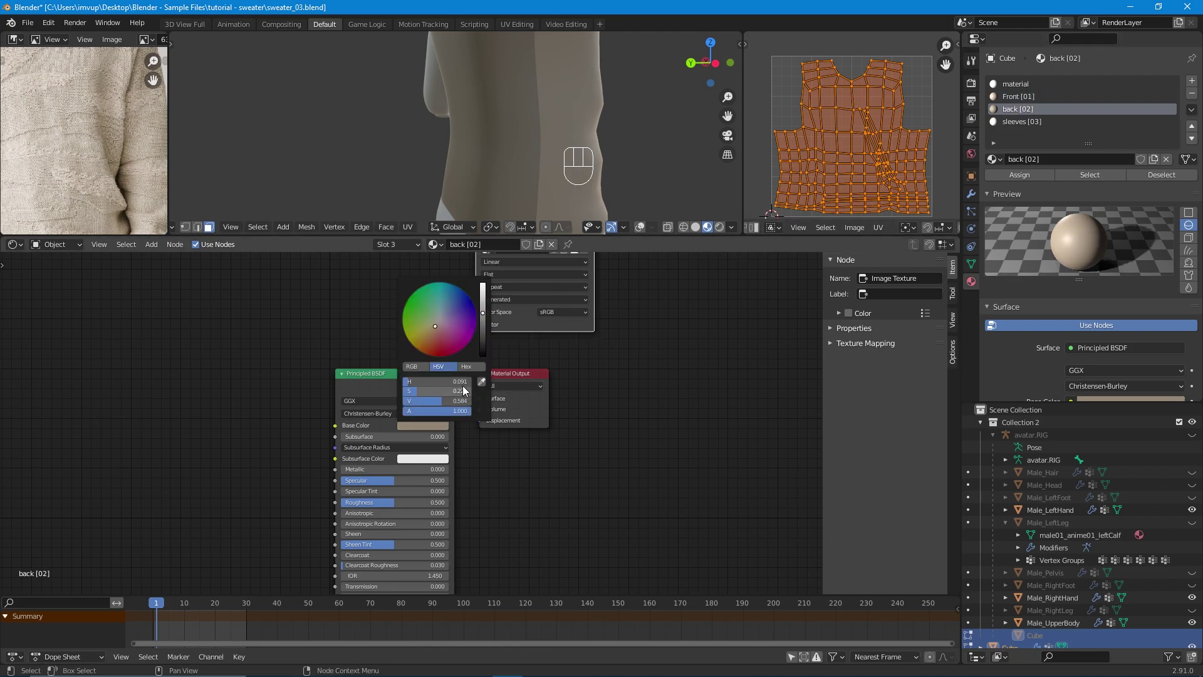
pyautogui.click(470, 382)
pyautogui.write('0')
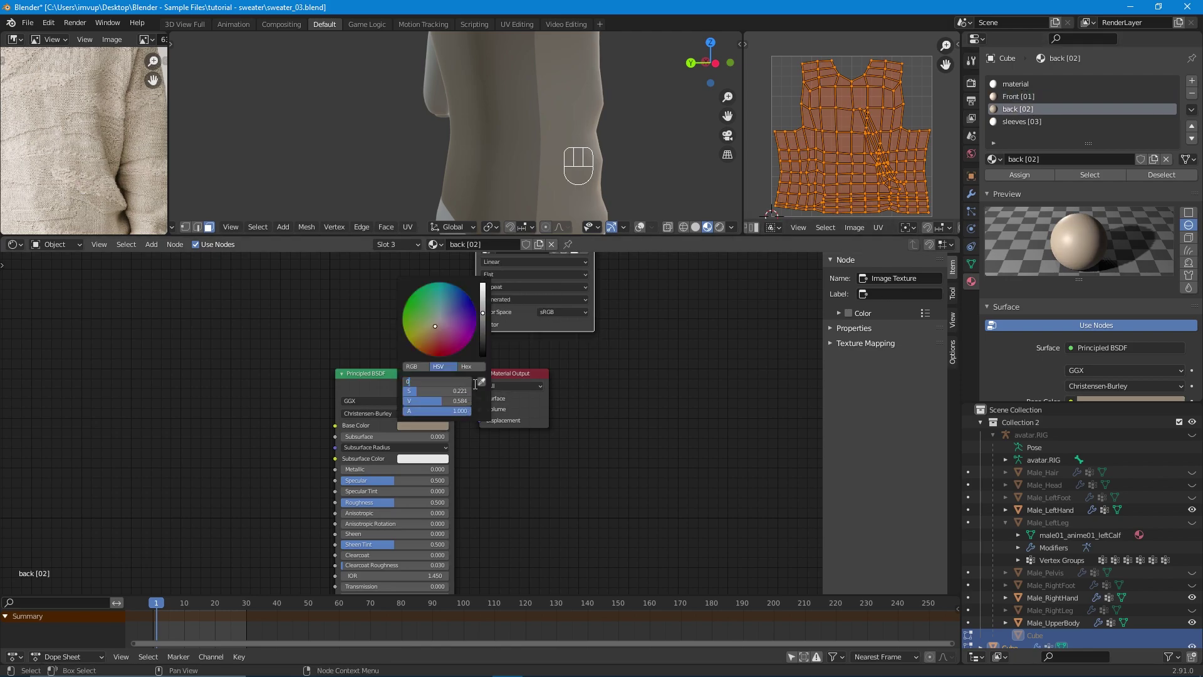
pyautogui.write('.093')
pyautogui.press('Return')
pyautogui.click(465, 401)
pyautogui.write('0.704')
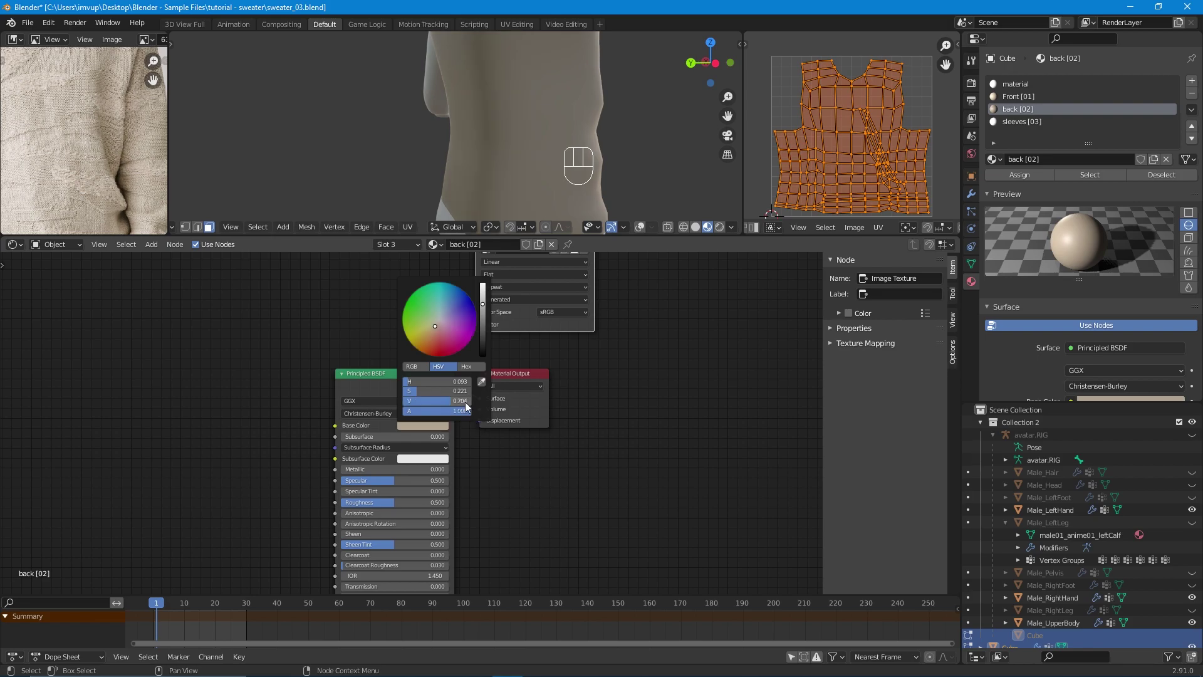
pyautogui.press('Return')
# Add an Image Texture node to the sleeves [03] material and place it above the Principled BSDF and Material Output nodes.
pyautogui.scroll(-1, 538, 289)
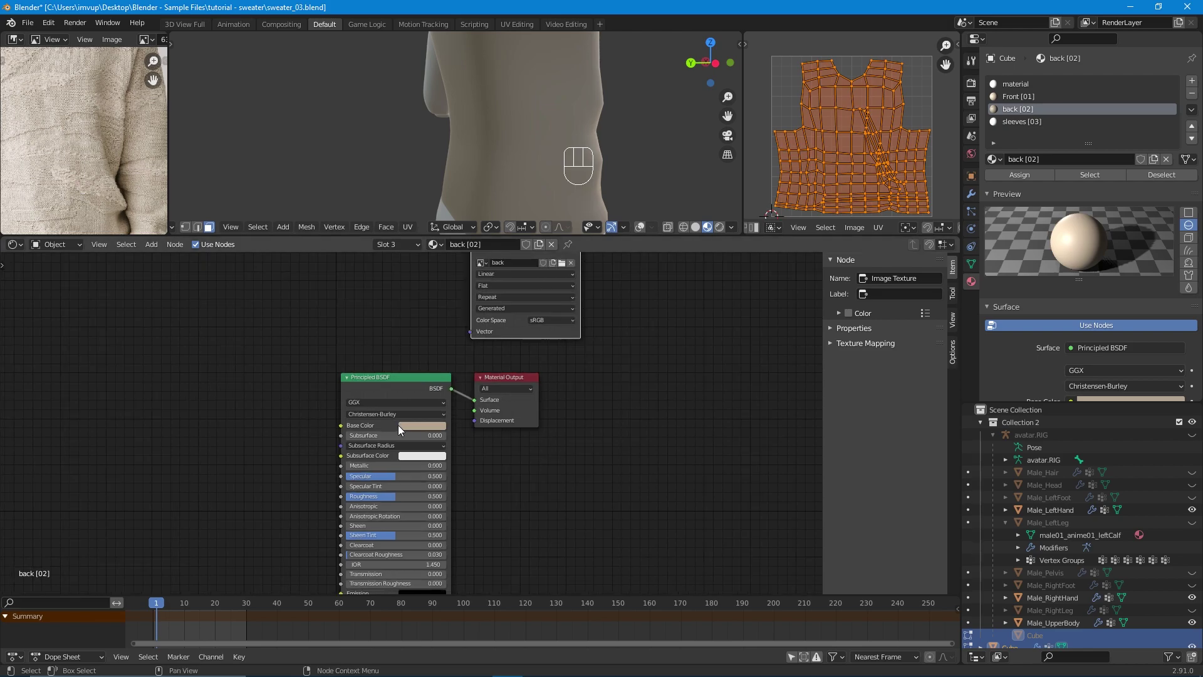
pyautogui.scroll(-2, 640, 362)
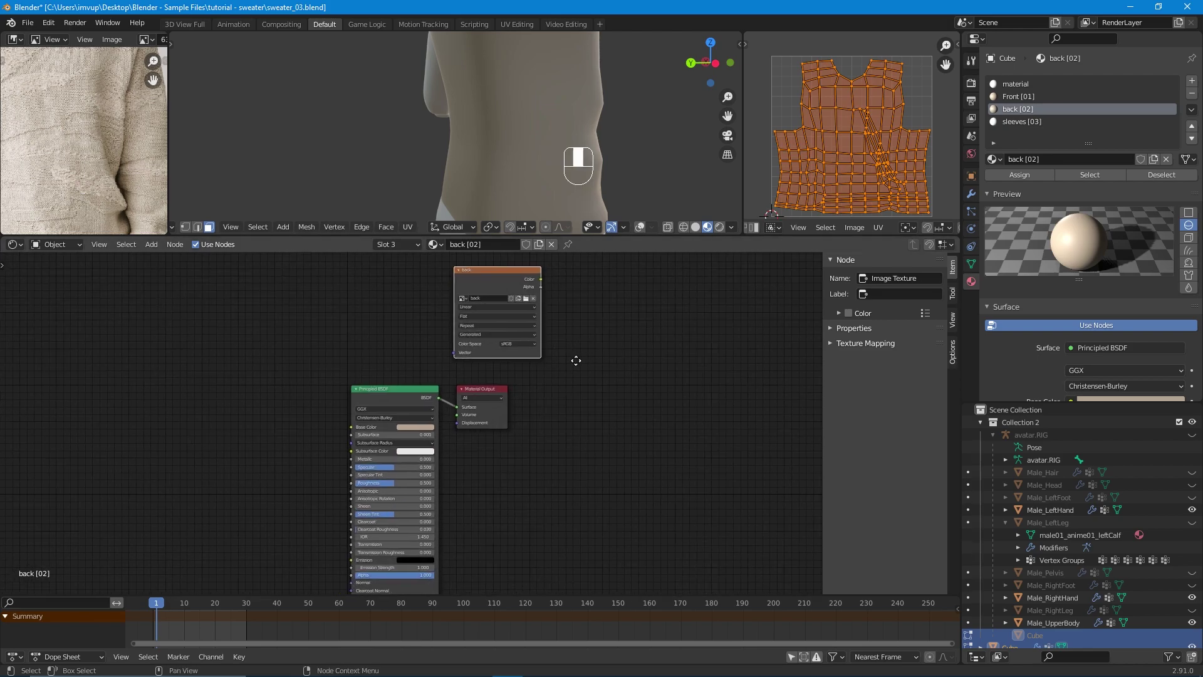
pyautogui.moveTo(572, 357); pyautogui.dragTo(578, 396, button='middle')
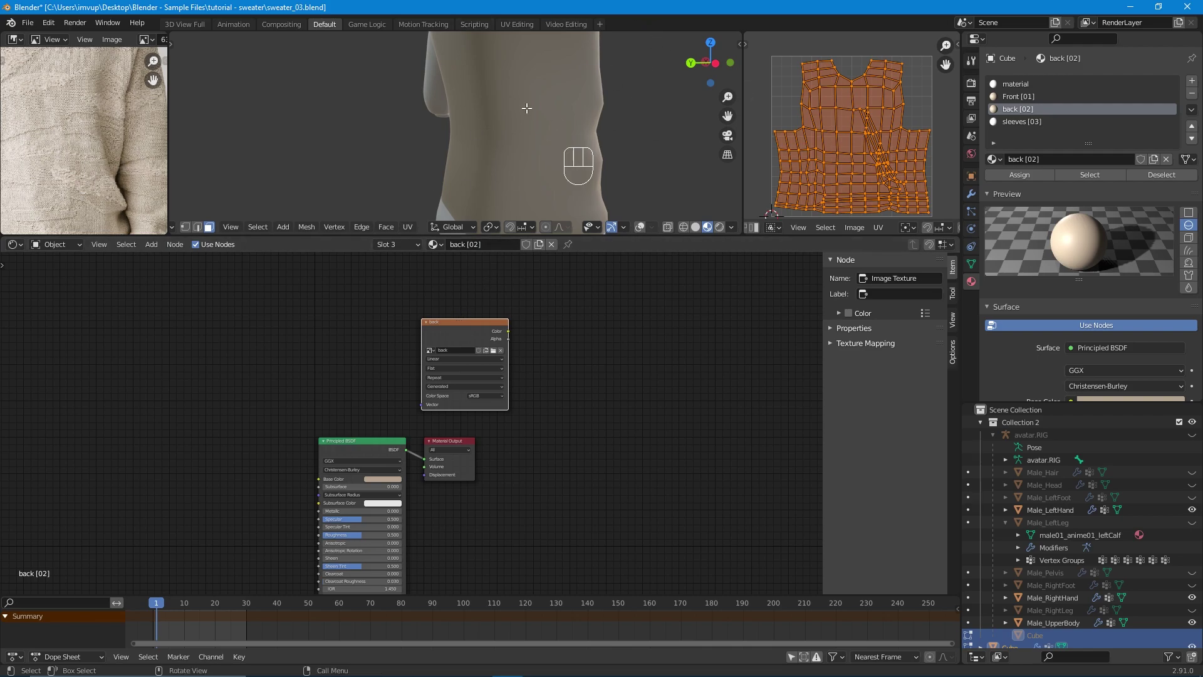
pyautogui.moveTo(545, 118); pyautogui.dragTo(495, 125, button='middle')
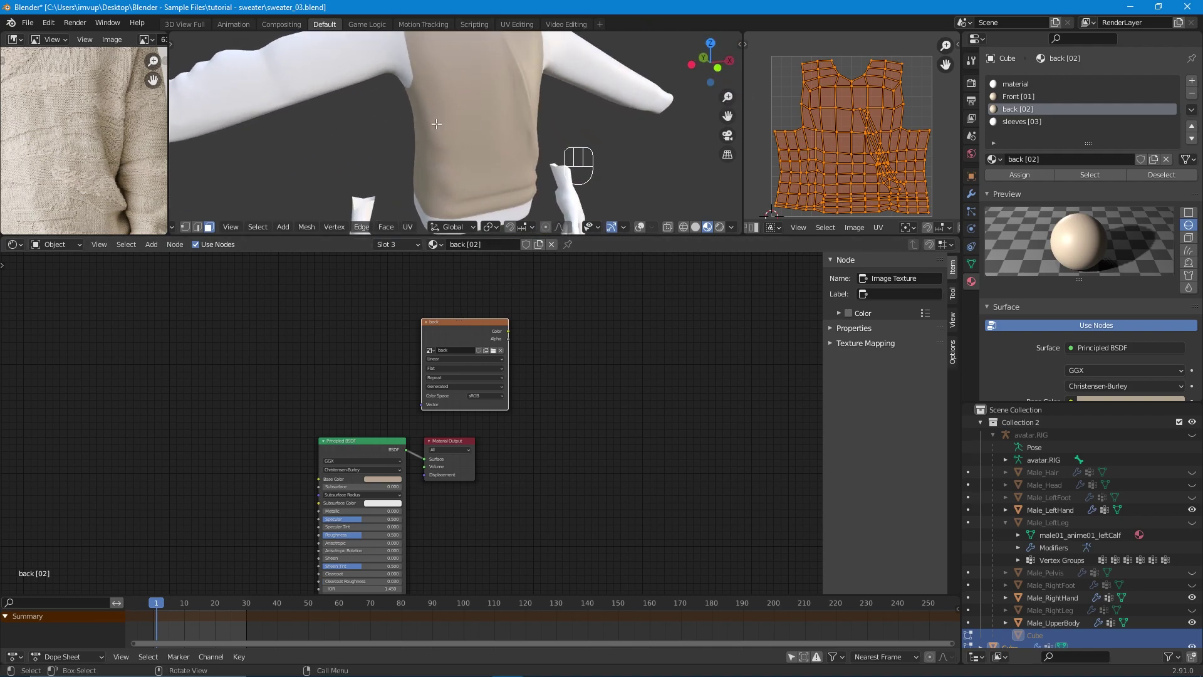
pyautogui.click(1032, 123)
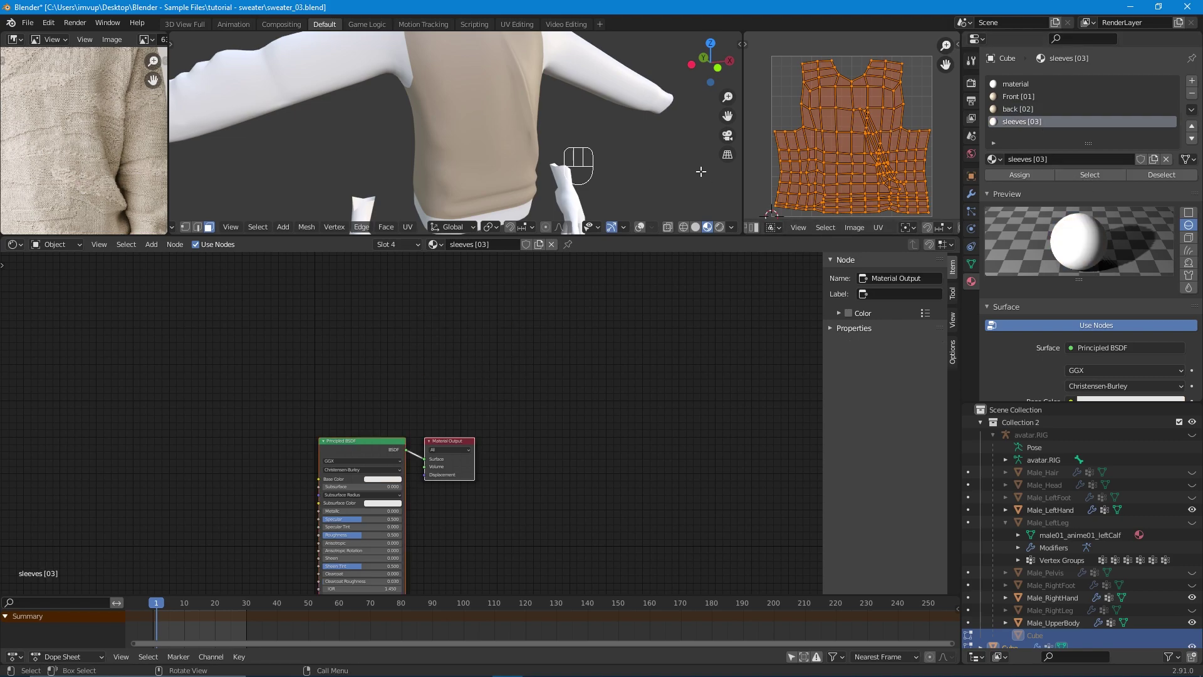
pyautogui.hotkey('shift', 'a')
pyautogui.click(446, 361)
pyautogui.write('image')
pyautogui.press('Return')
pyautogui.click(413, 335)
# Create a blank 512 x 512 px image named sleeves without Alpha in the Image Texture node.
pyautogui.click(447, 367)
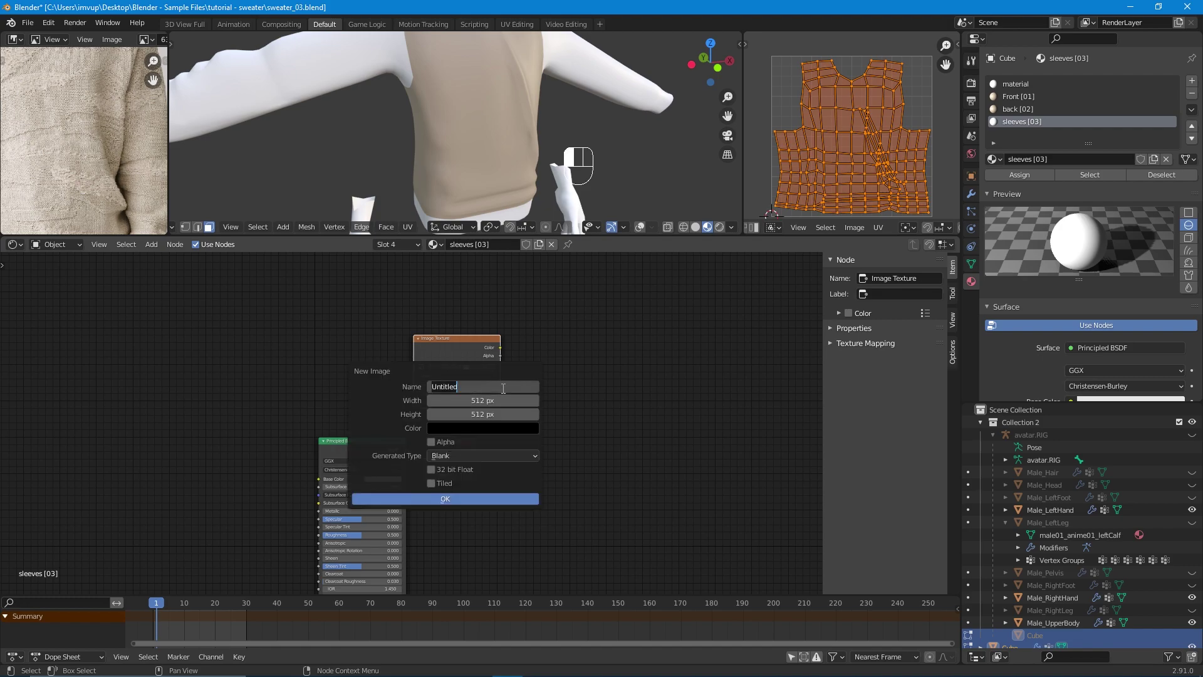
pyautogui.write('sleeves')
pyautogui.click(449, 500)
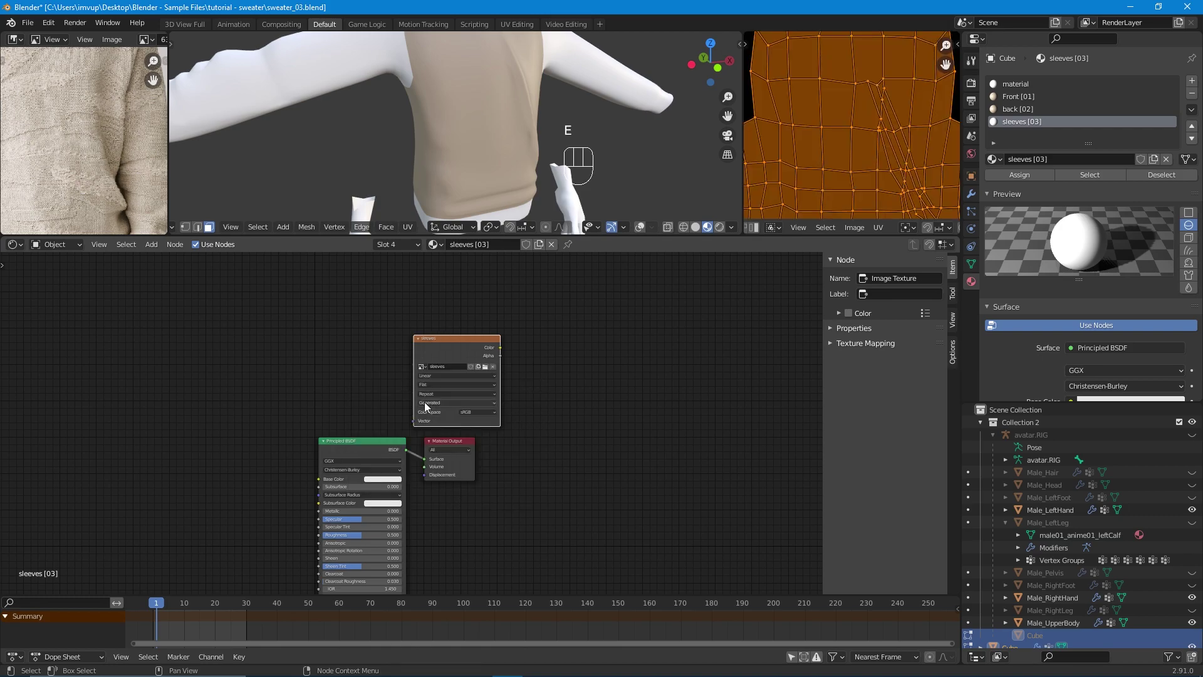
# Set the sleeves [03] material's base color to hue 0.093, saturation 0.221 and value 0.704.
pyautogui.click(385, 478)
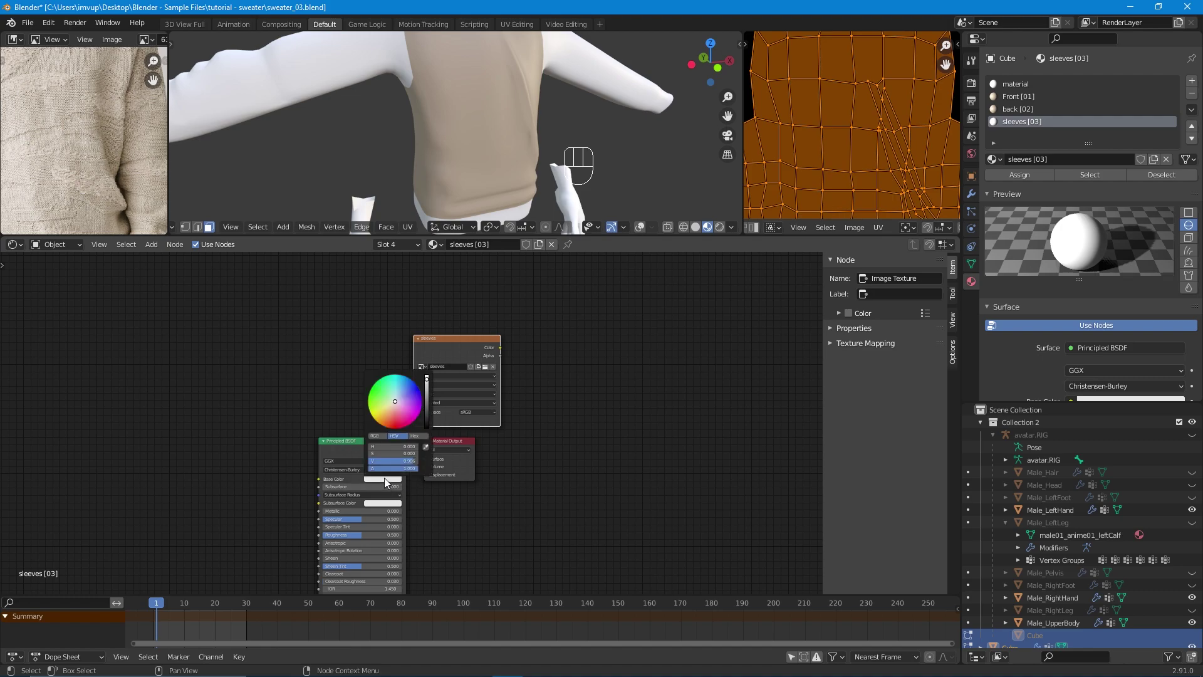
pyautogui.click(418, 447)
pyautogui.write('0')
pyautogui.press('Tab')
pyautogui.write('0.22')
pyautogui.press('Tab')
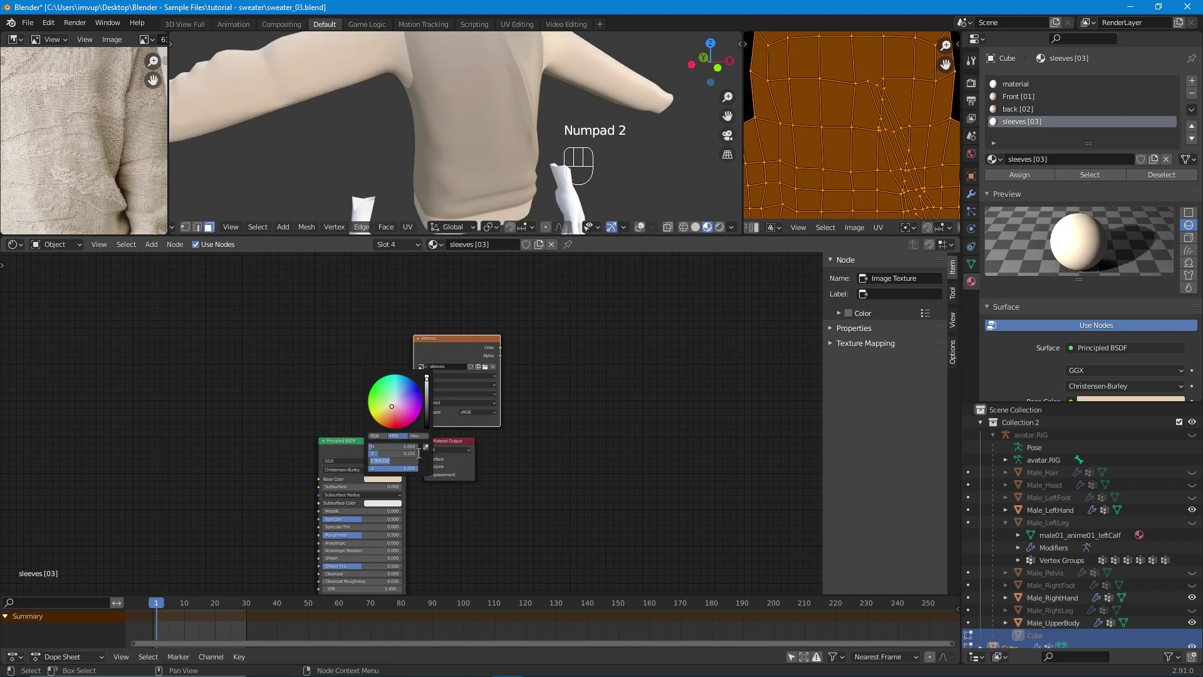
pyautogui.write('0.704')
pyautogui.press('Return')
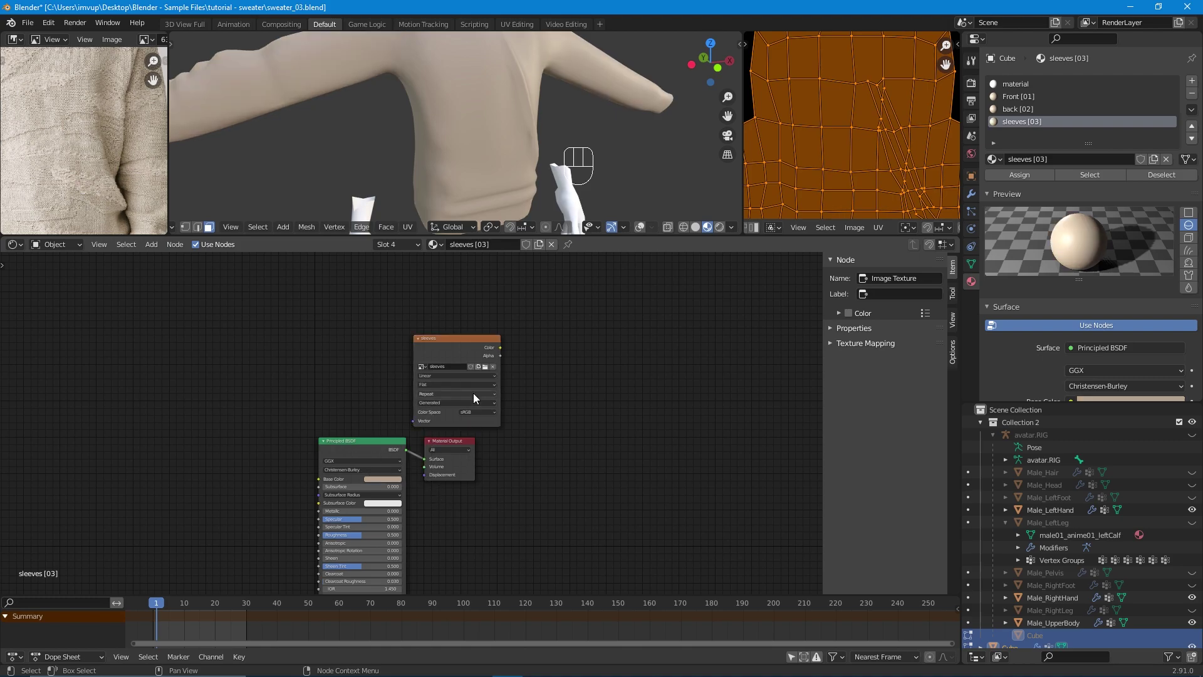
# Nudge the sleeves [03] Image Texture node further above the shader nodes and check the back [02] and Front [01] node setups.
pyautogui.click(480, 348)
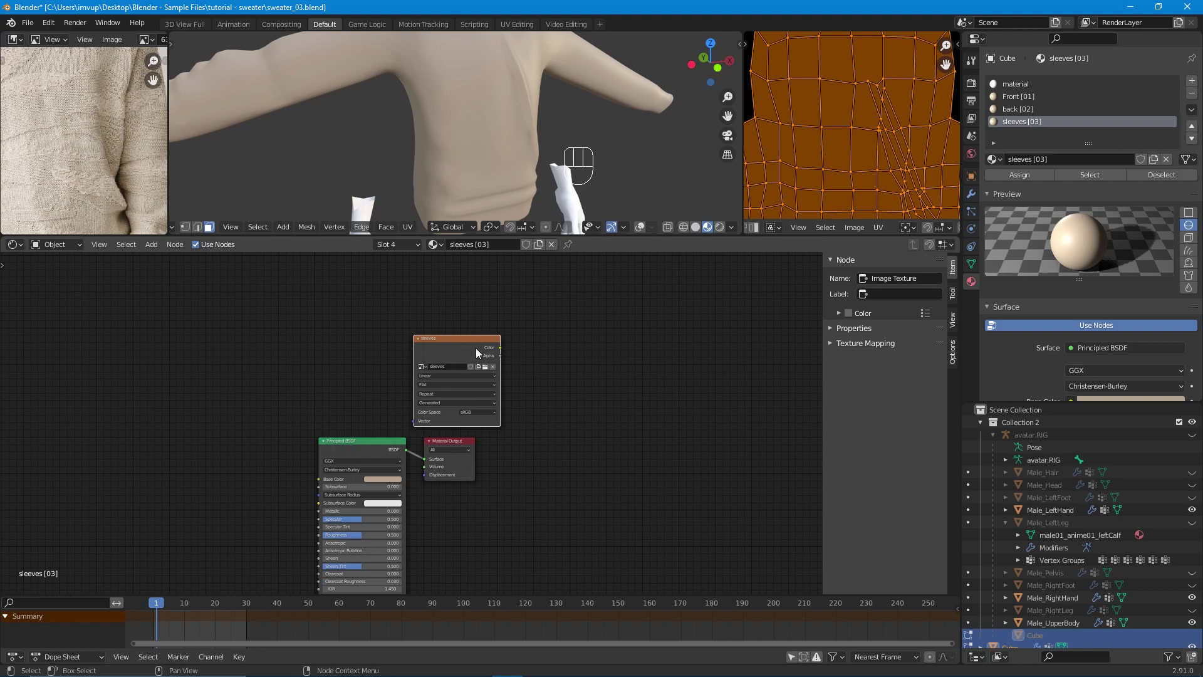
pyautogui.moveTo(461, 340); pyautogui.dragTo(458, 329)
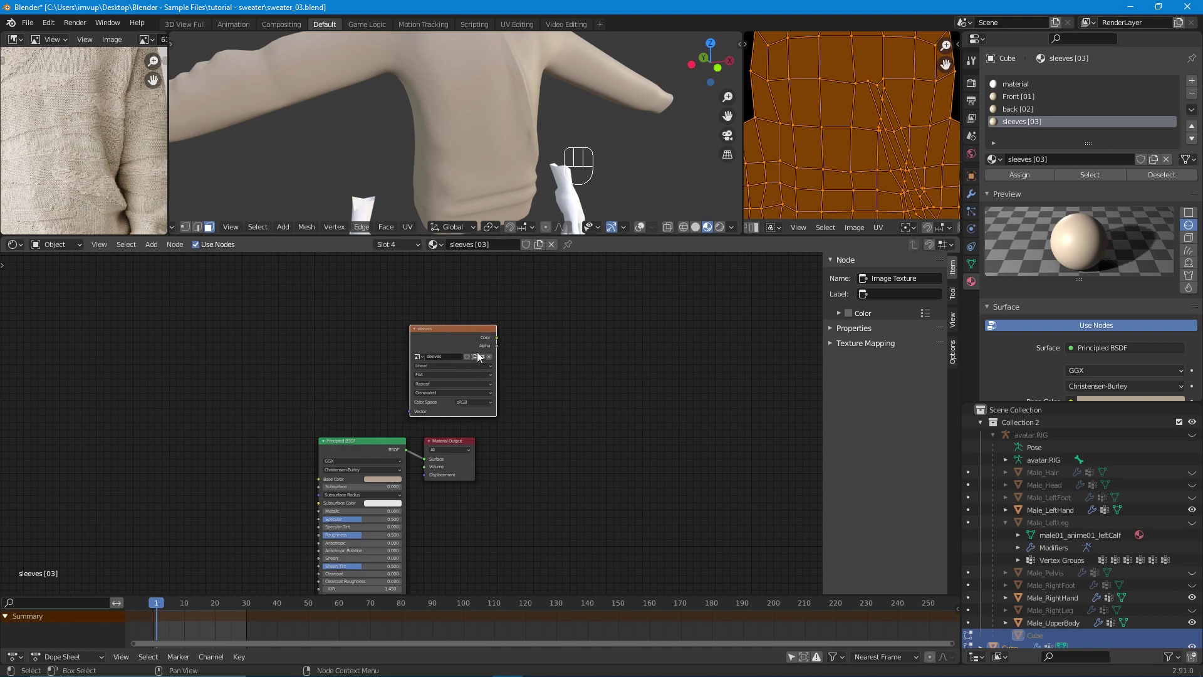
pyautogui.click(1047, 110)
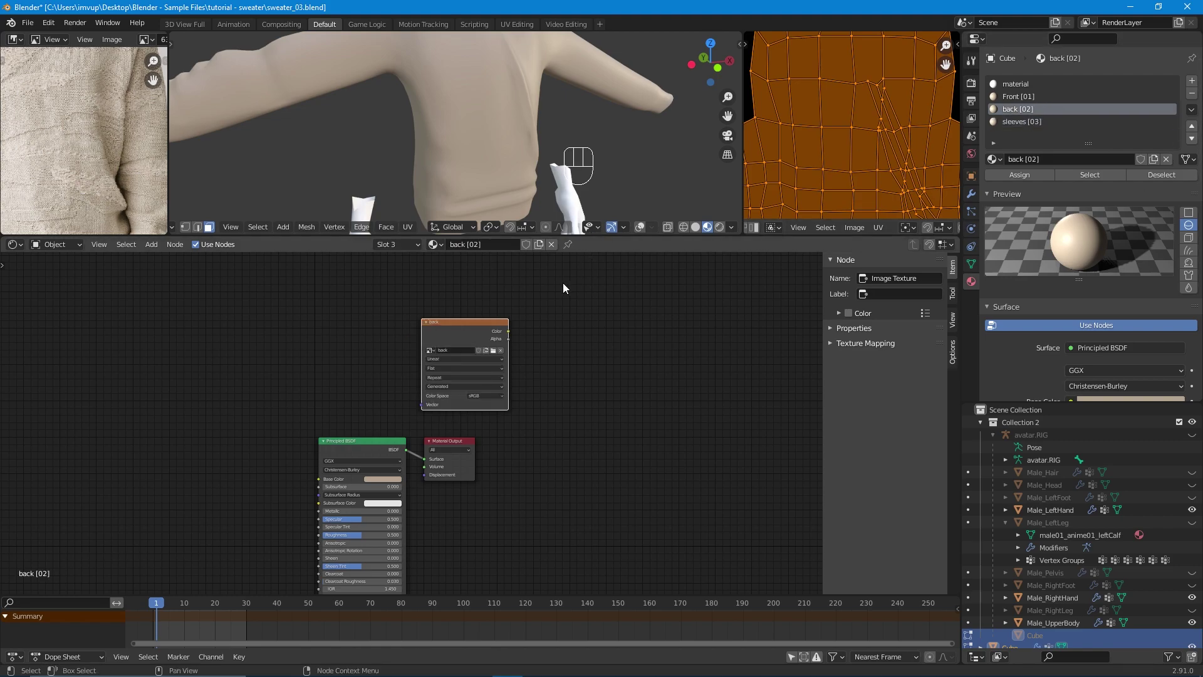
pyautogui.click(1043, 95)
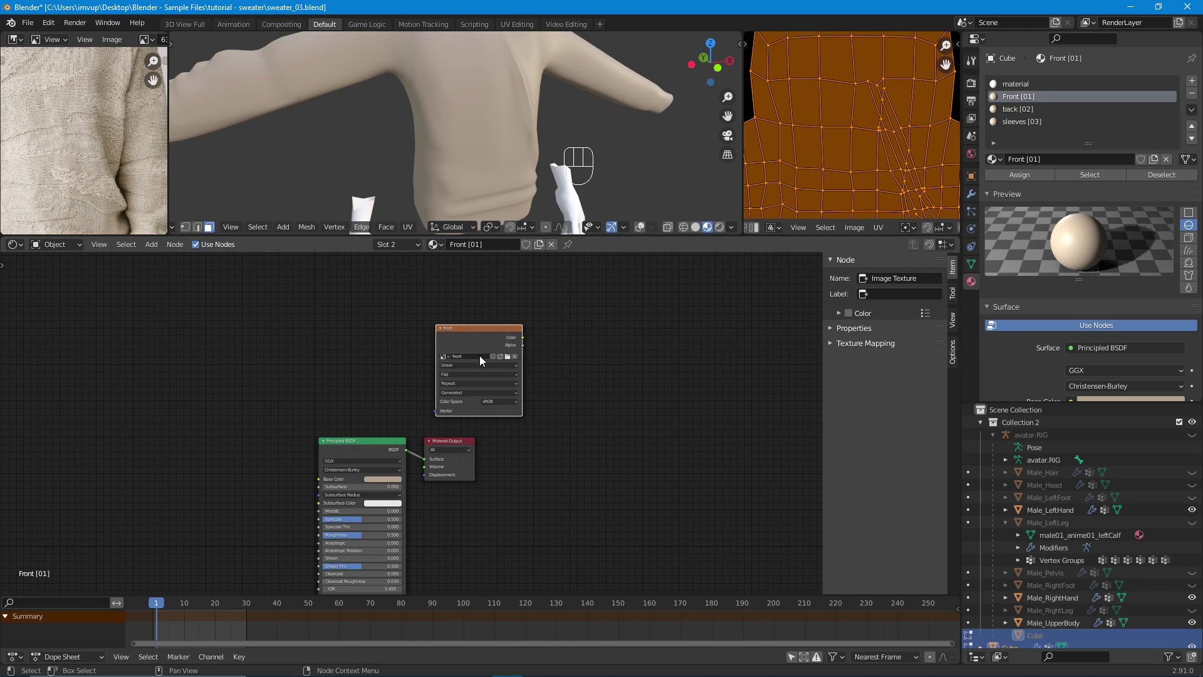
# Enlarge the 3D viewport to show the whole sweater and deselect all of its faces.
pyautogui.moveTo(570, 235); pyautogui.dragTo(571, 478)
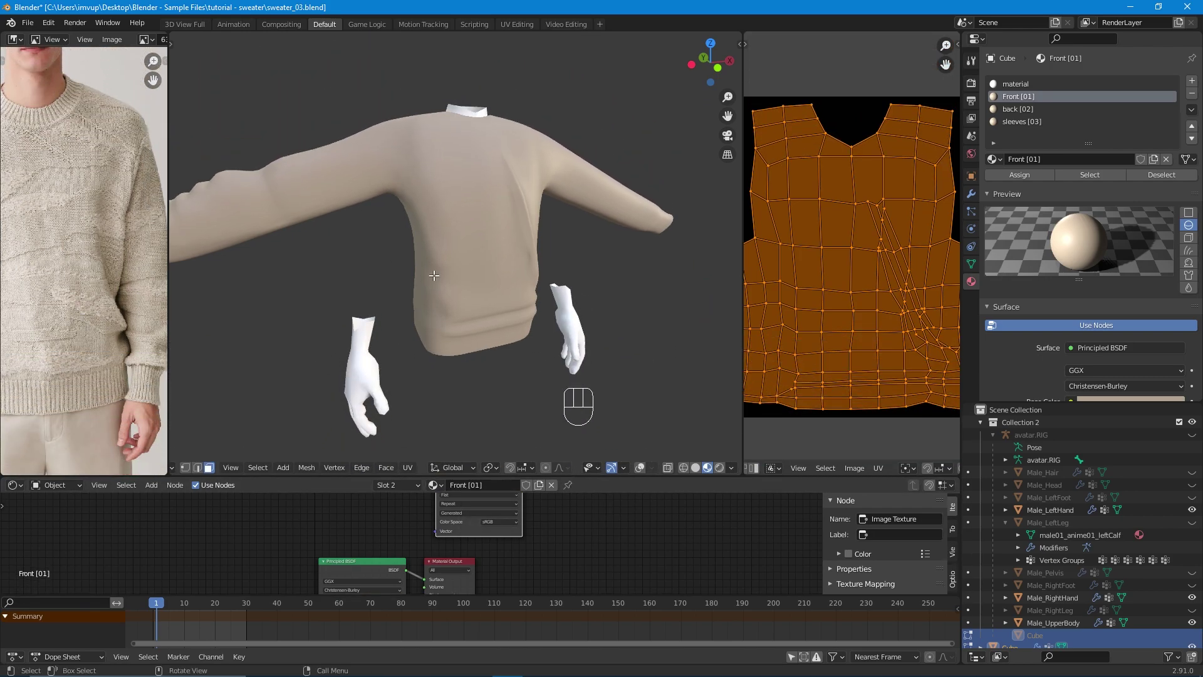
pyautogui.scroll(-5, 344, 320)
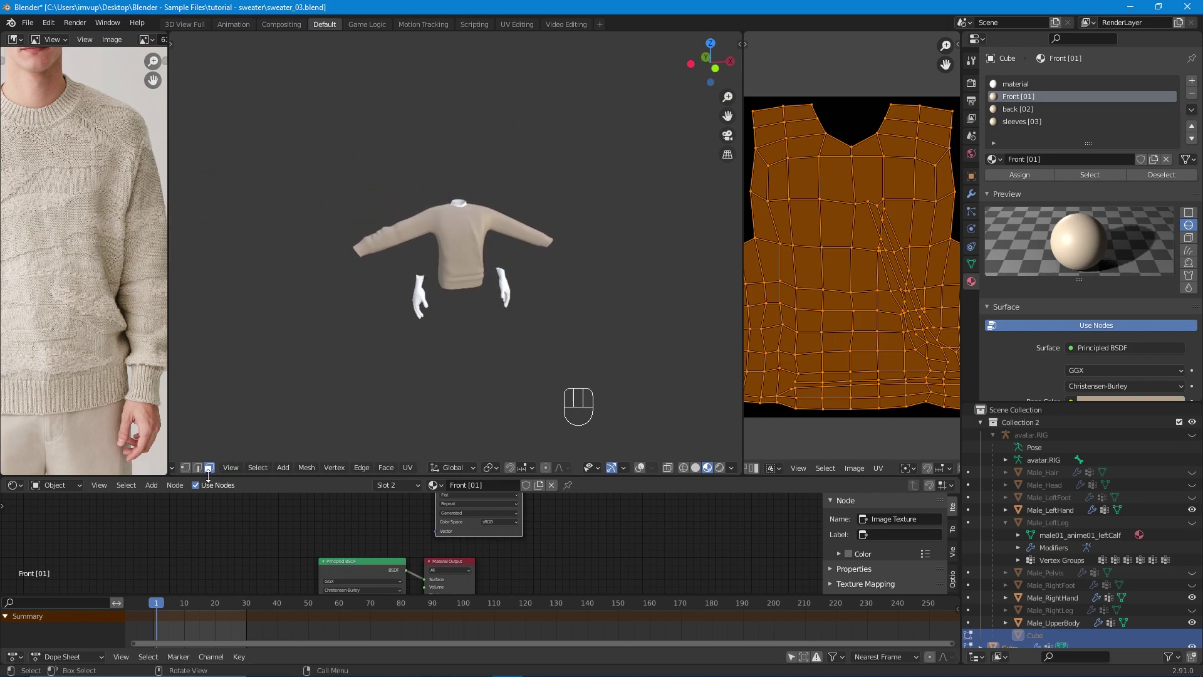
pyautogui.moveTo(396, 386); pyautogui.dragTo(351, 403, button='middle')
pyautogui.click(438, 392)
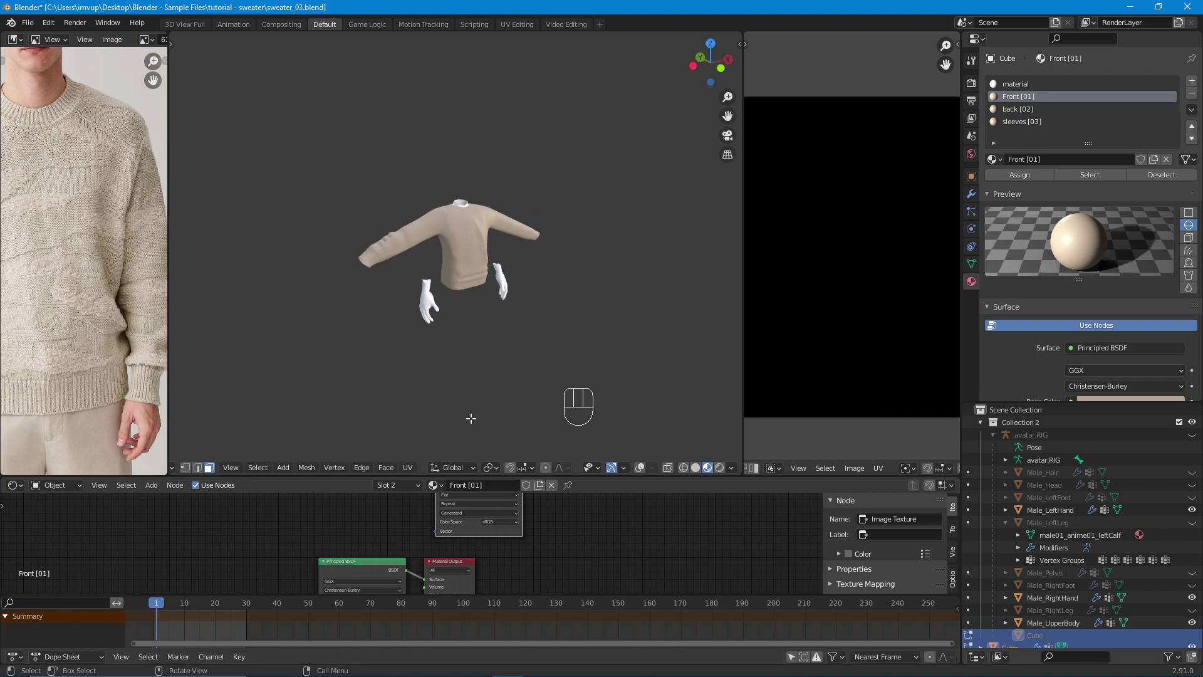
# Turn on the viewport overlays, return the sweater to Object Mode and deselect it.
pyautogui.click(639, 468)
pyautogui.moveTo(568, 432); pyautogui.dragTo(536, 424, button='middle')
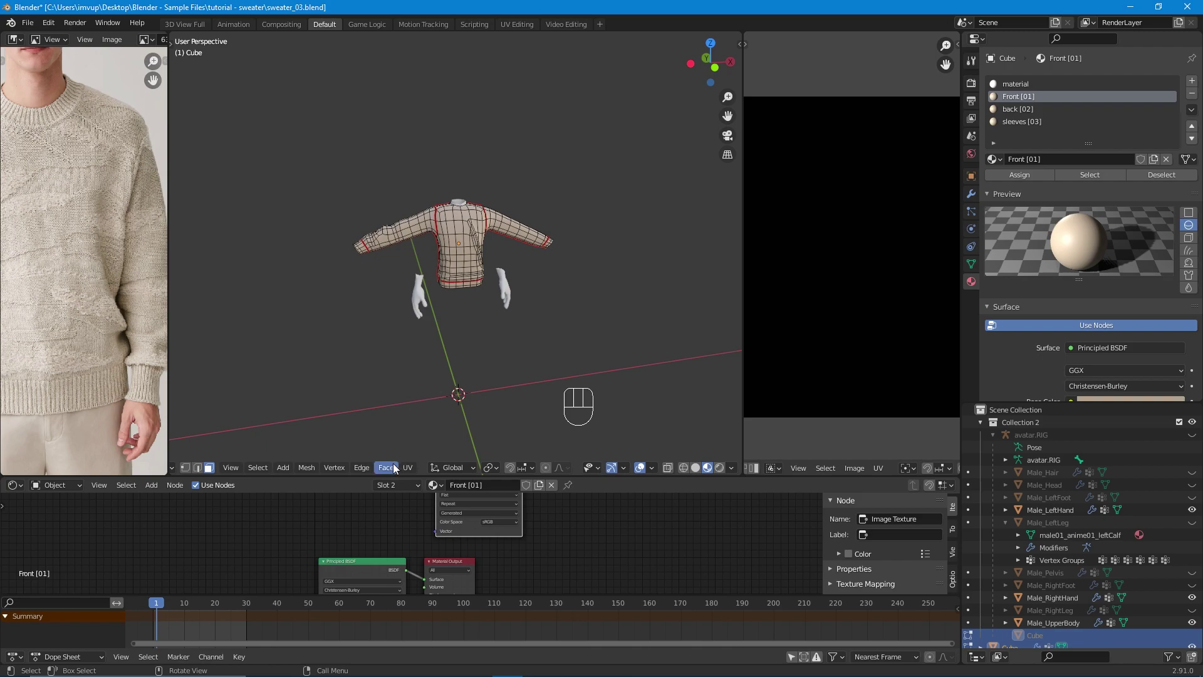
pyautogui.scroll(3, 396, 467)
pyautogui.press('Tab')
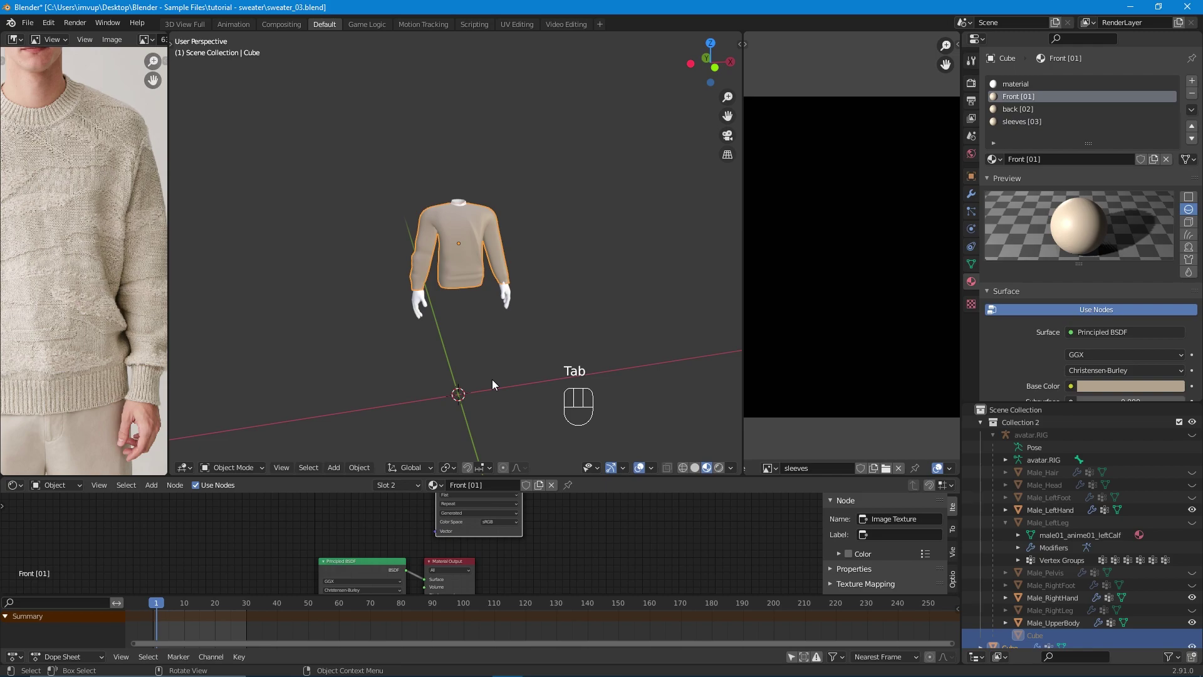
pyautogui.moveTo(492, 384); pyautogui.dragTo(518, 401, button='middle')
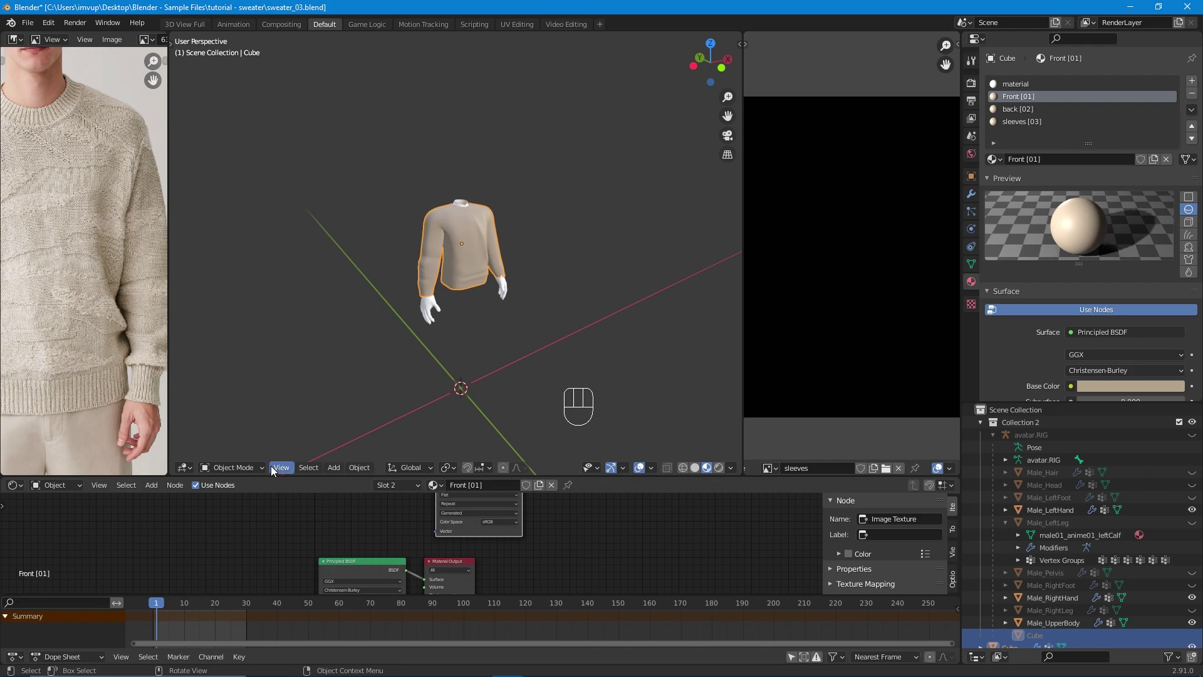
pyautogui.click(475, 322)
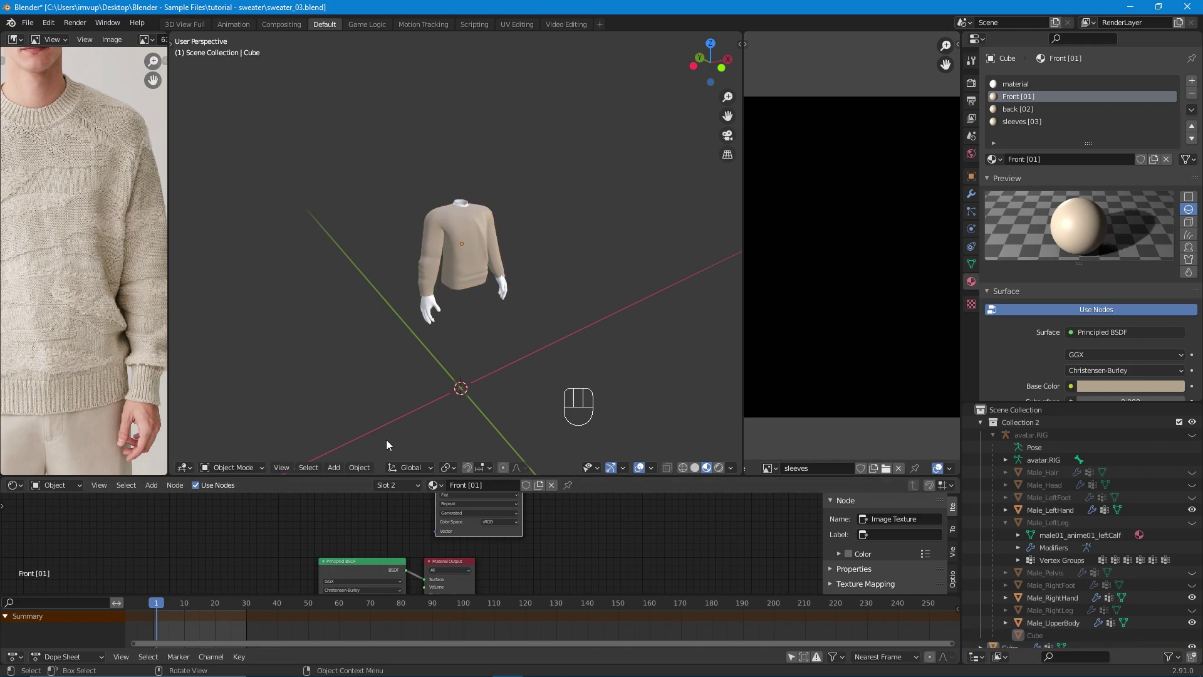
# Add an area light at the 3D cursor and scale it down to well under its default size.
pyautogui.hotkey('shift', 'a')
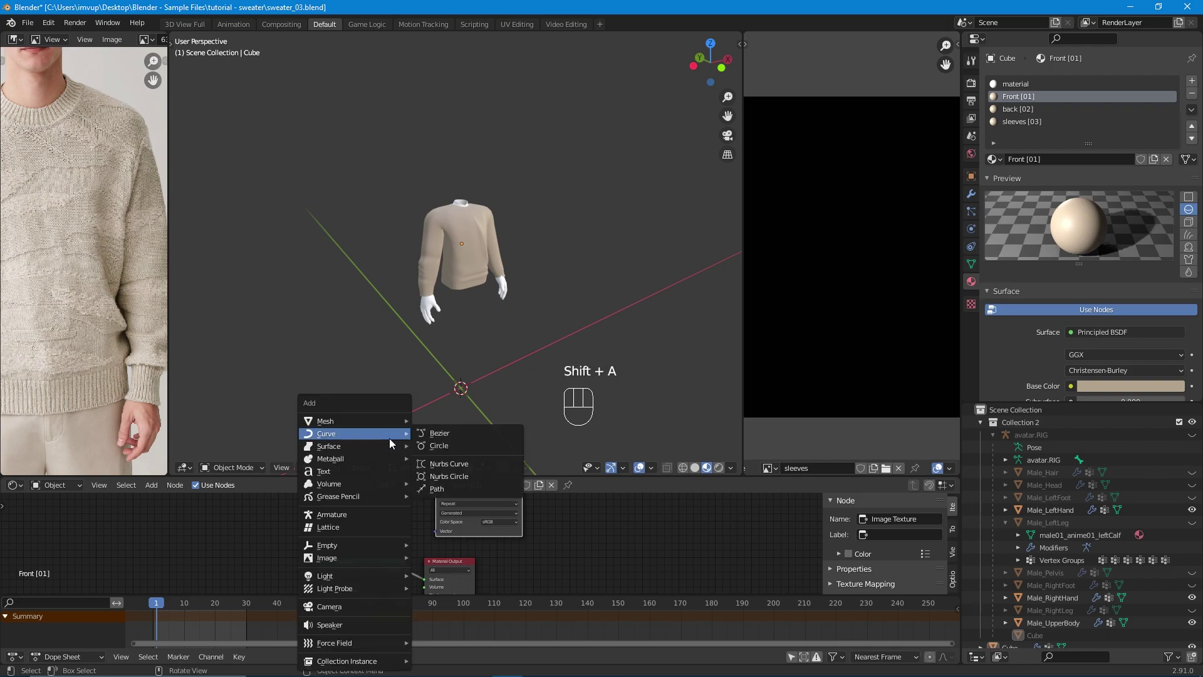
pyautogui.moveTo(378, 576)
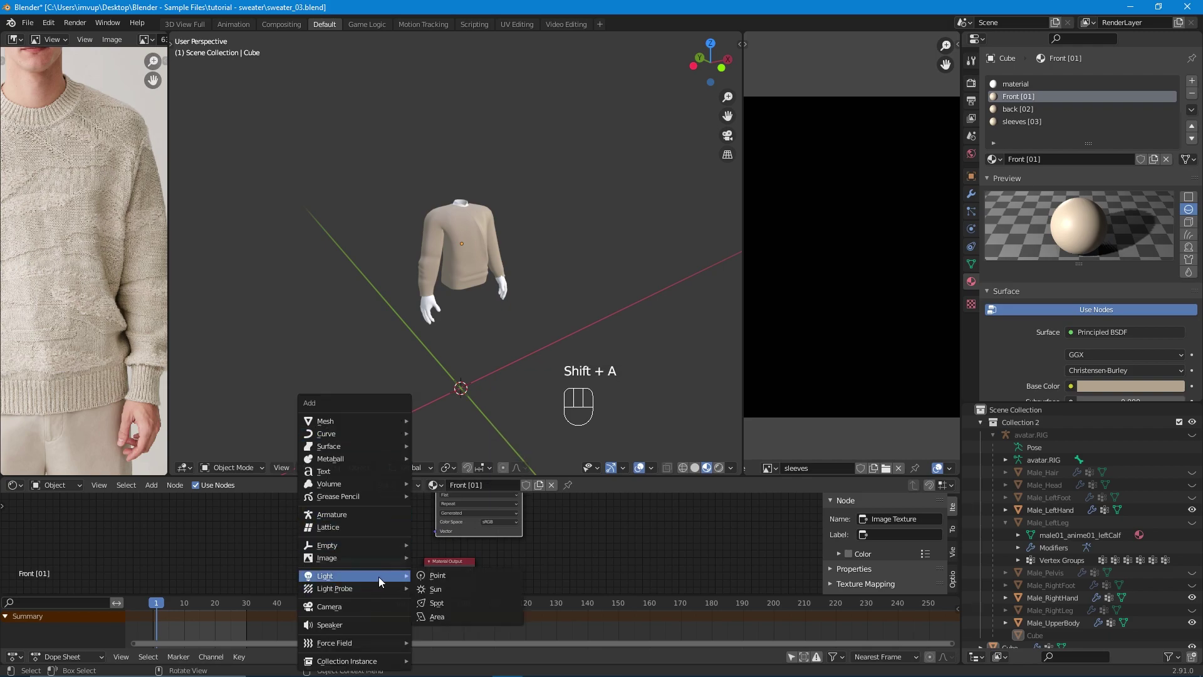
pyautogui.click(433, 615)
pyautogui.scroll(-6, 492, 416)
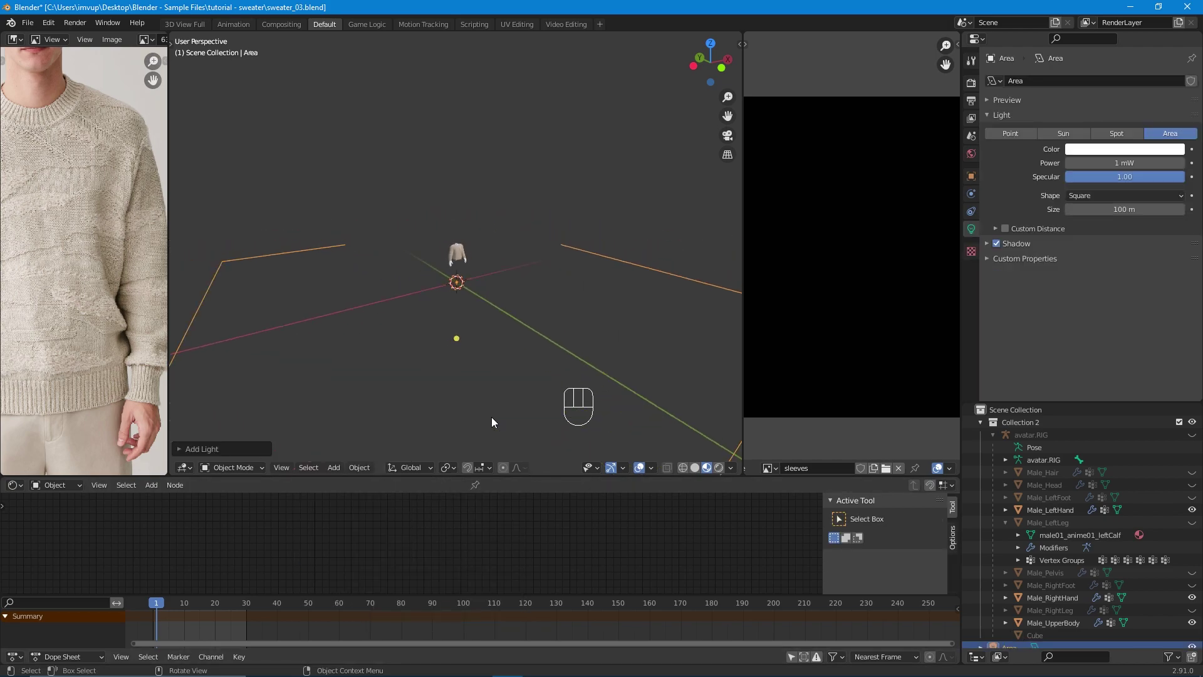
pyautogui.scroll(2, 496, 390)
pyautogui.press('s')
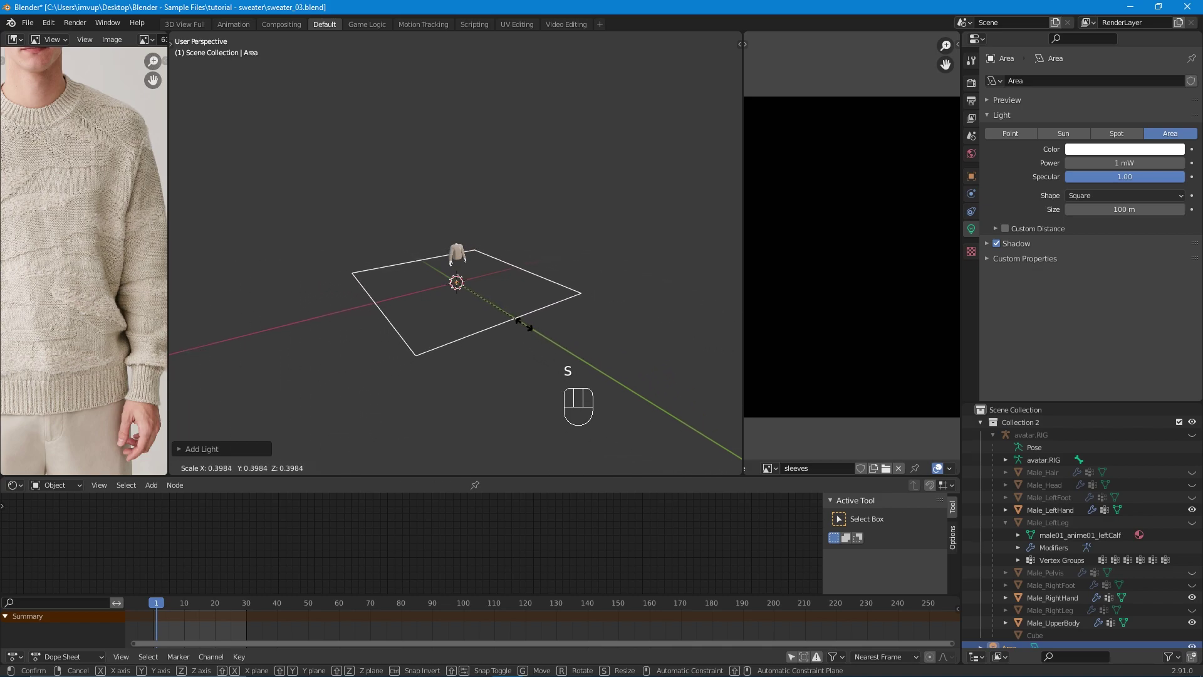
pyautogui.click(486, 296)
# Raise the area light about 11 m along Z above the sweater and shift it forward along Y.
pyautogui.scroll(5, 391, 279)
pyautogui.moveTo(391, 280); pyautogui.dragTo(506, 334, button='middle')
pyautogui.press('g')
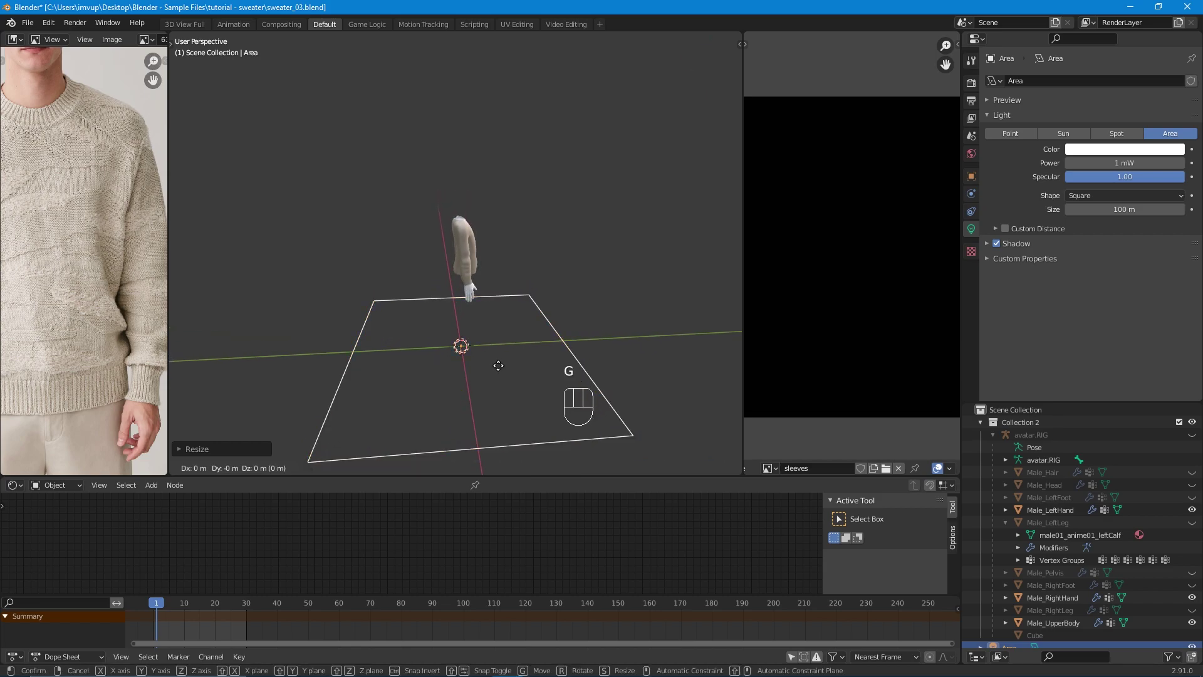
pyautogui.press('z')
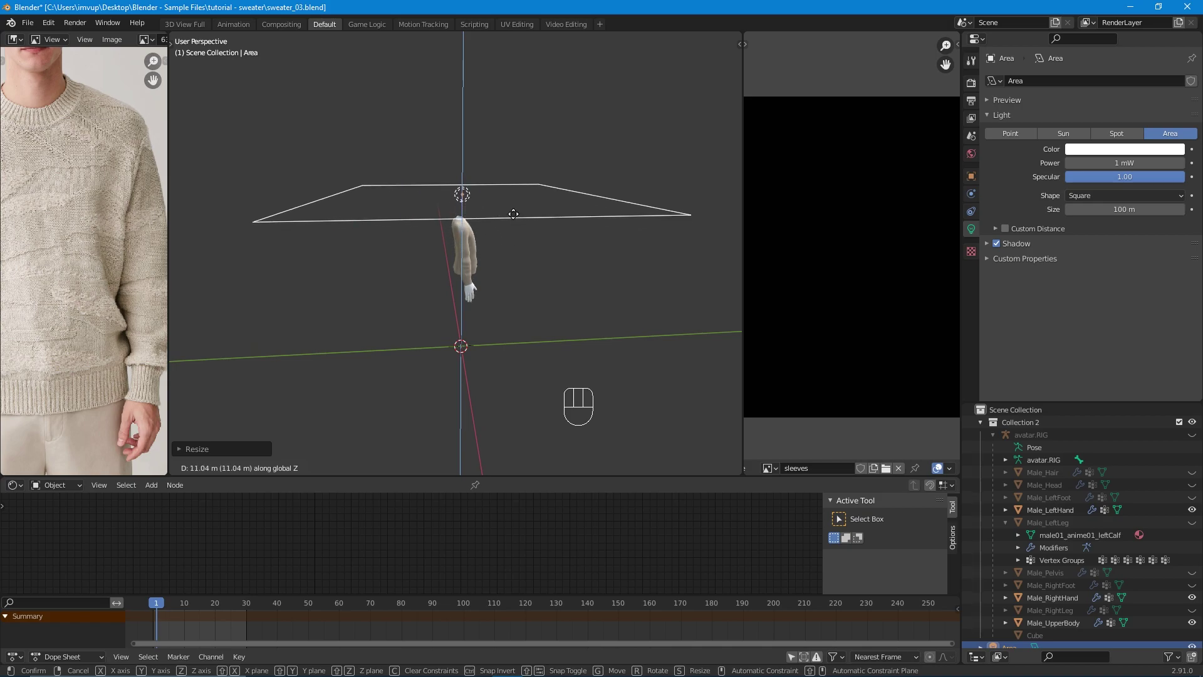
pyautogui.click(513, 215)
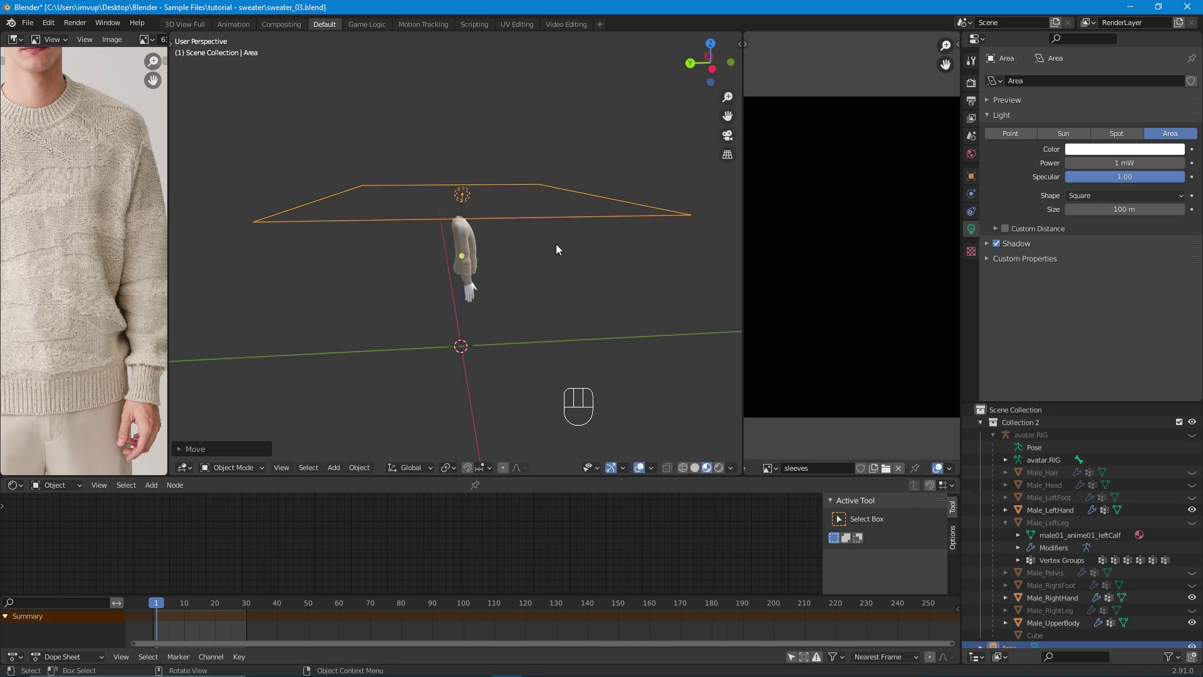
pyautogui.press('g')
pyautogui.press('y')
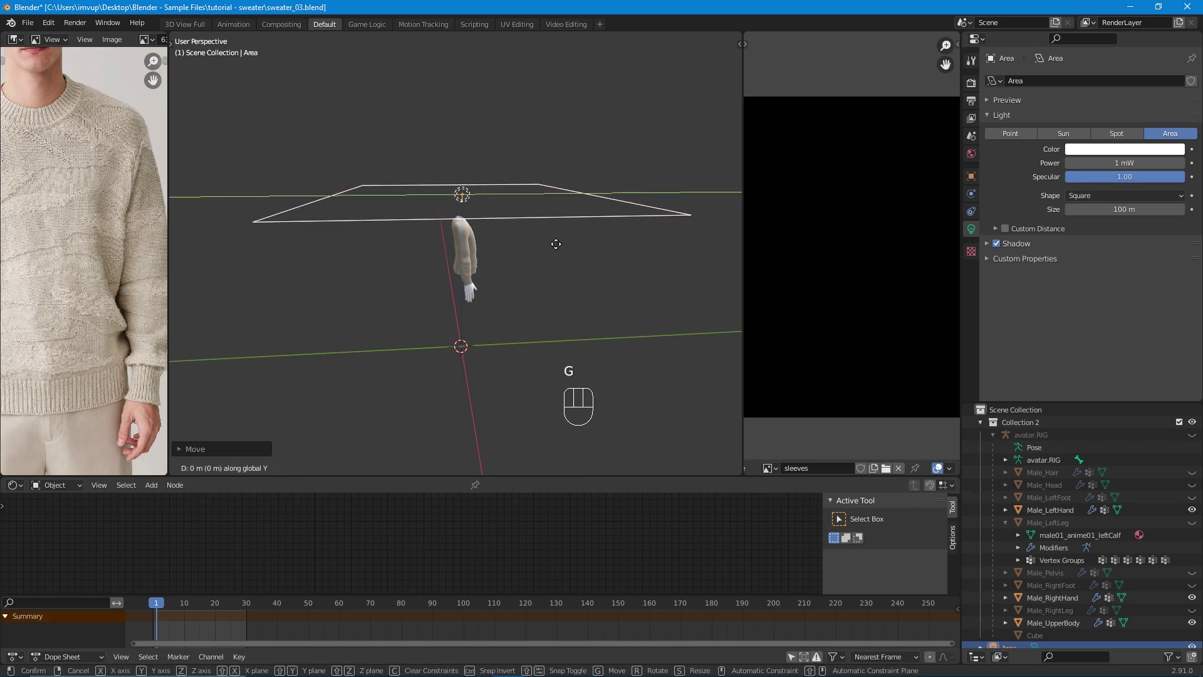
pyautogui.click(633, 242)
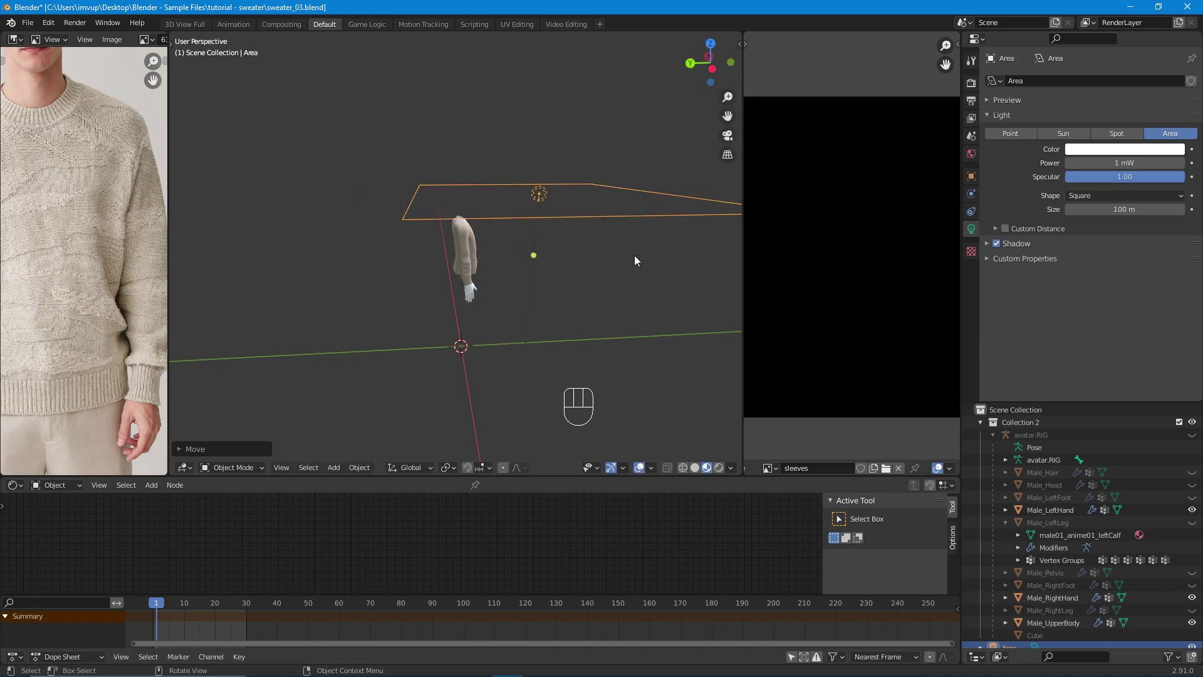
# Rotate the area light about the global X axis so it faces down toward the sweater.
pyautogui.press('r')
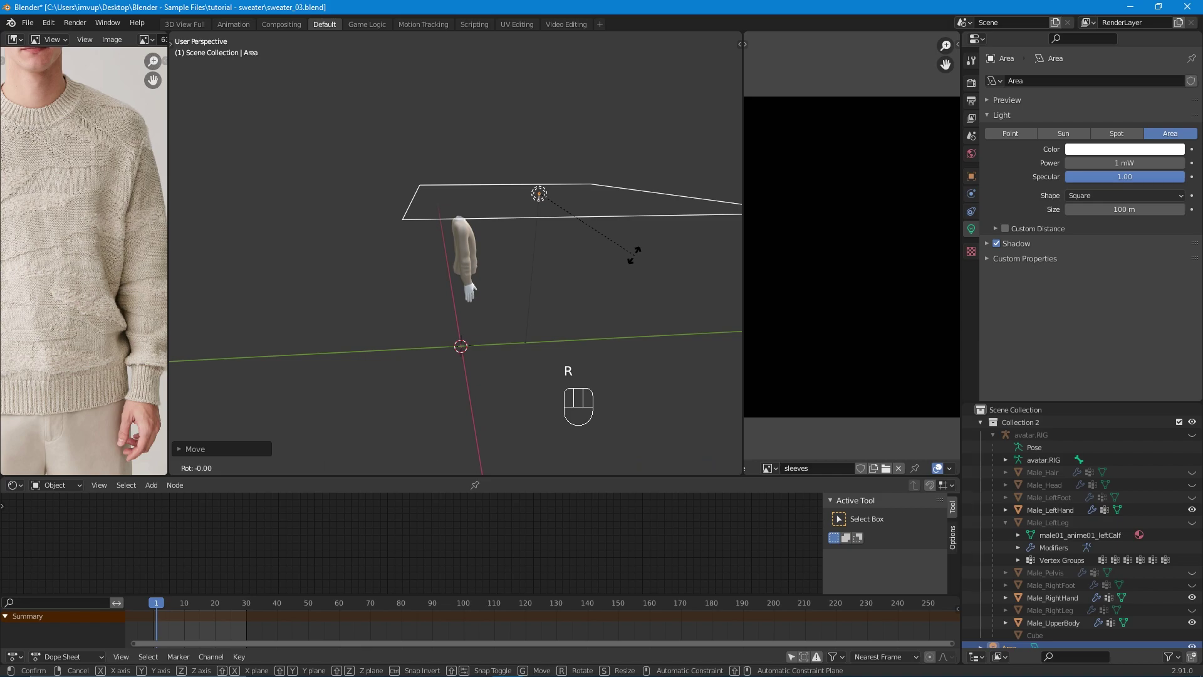
pyautogui.press('x')
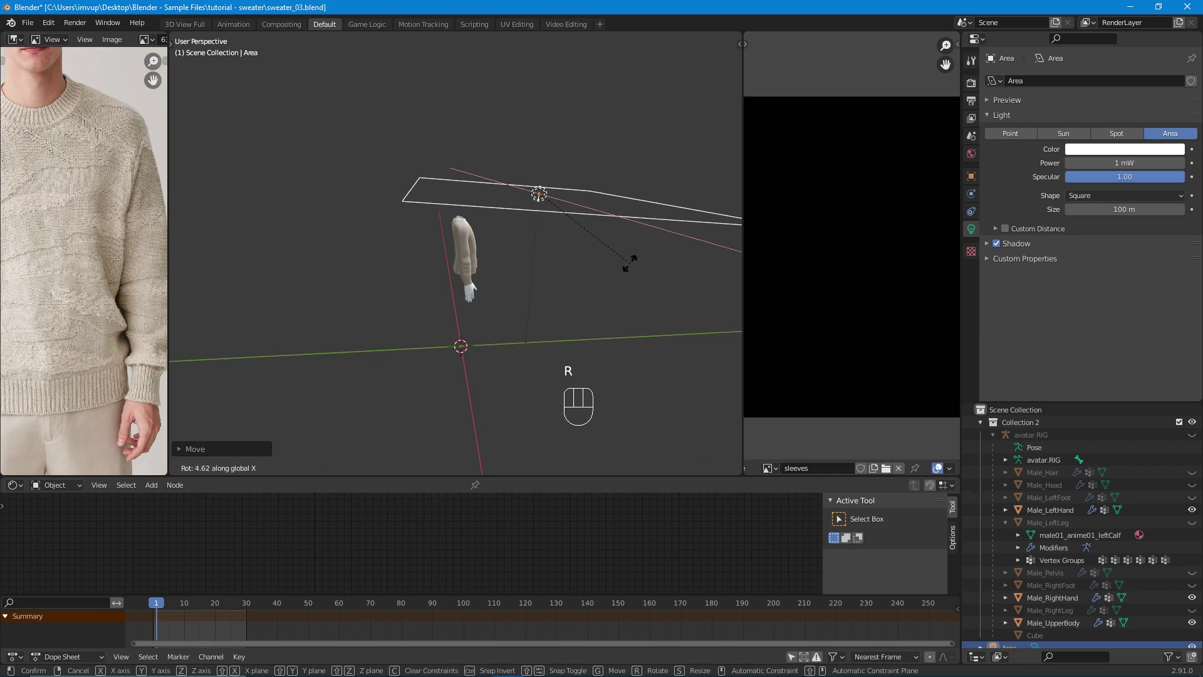
pyautogui.click(547, 288)
pyautogui.scroll(3, 563, 206)
pyautogui.keyDown('shift'); pyautogui.moveTo(564, 212); pyautogui.dragTo(502, 144, button='middle'); pyautogui.keyUp('shift')
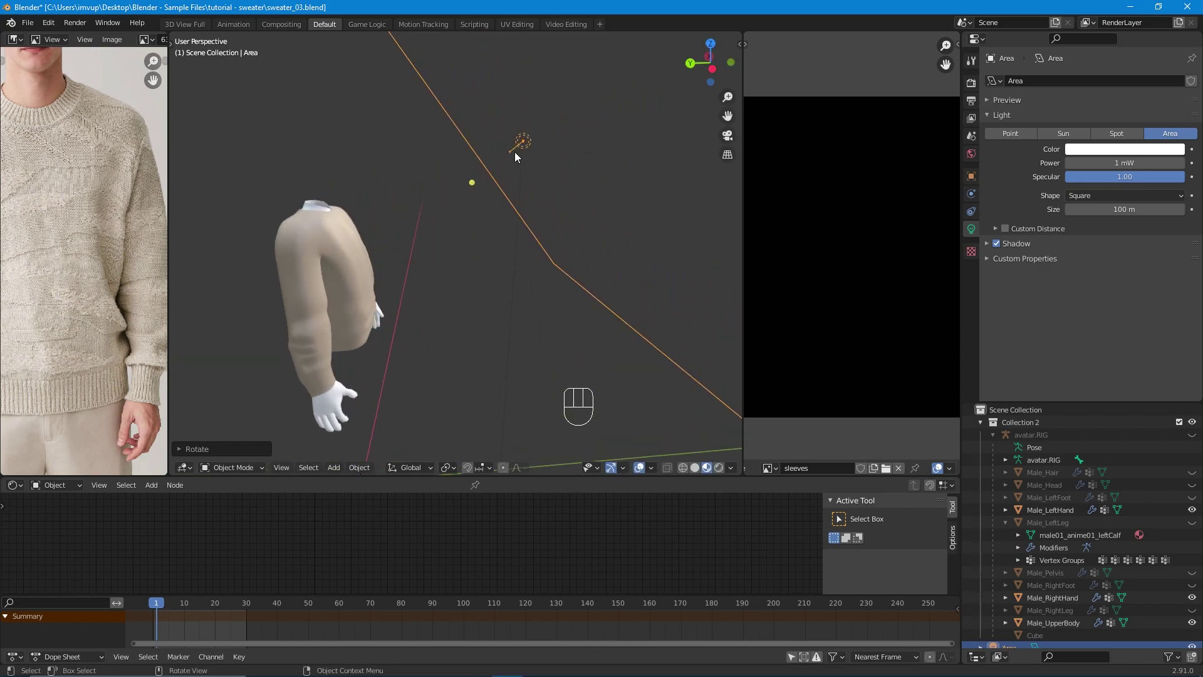
pyautogui.press('KP_Decimal')
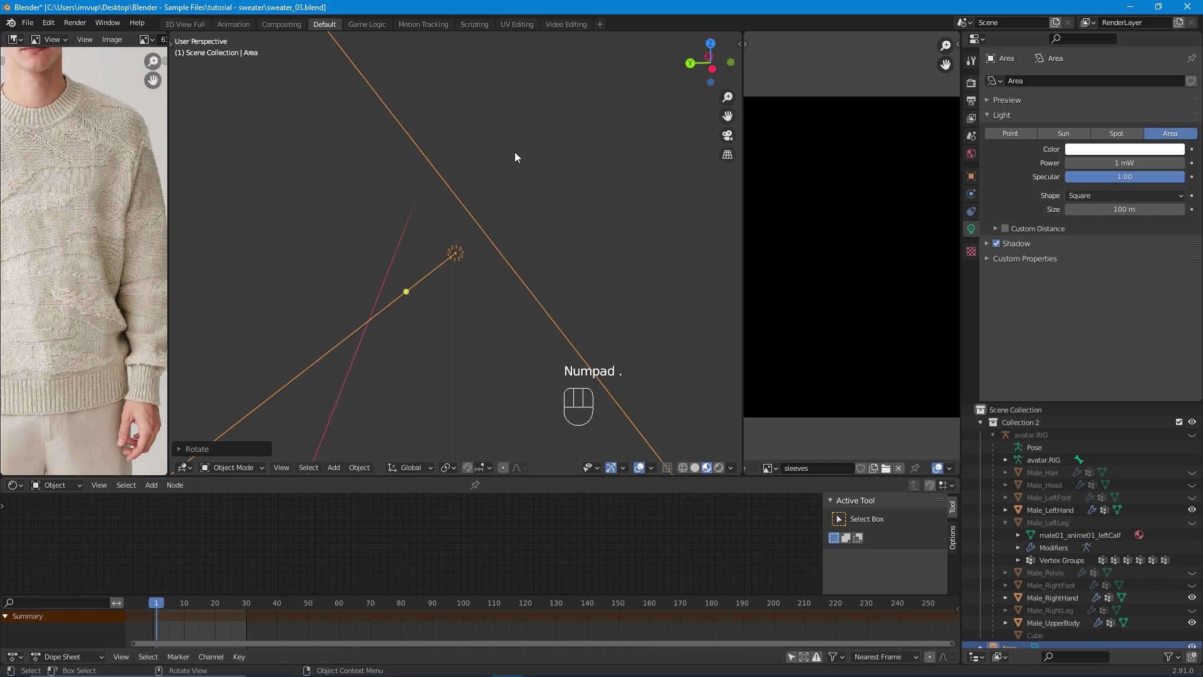
pyautogui.scroll(-3, 391, 356)
pyautogui.keyDown('shift'); pyautogui.moveTo(391, 362); pyautogui.dragTo(500, 177, button='middle'); pyautogui.keyUp('shift')
pyautogui.moveTo(553, 135); pyautogui.dragTo(475, 196, button='middle')
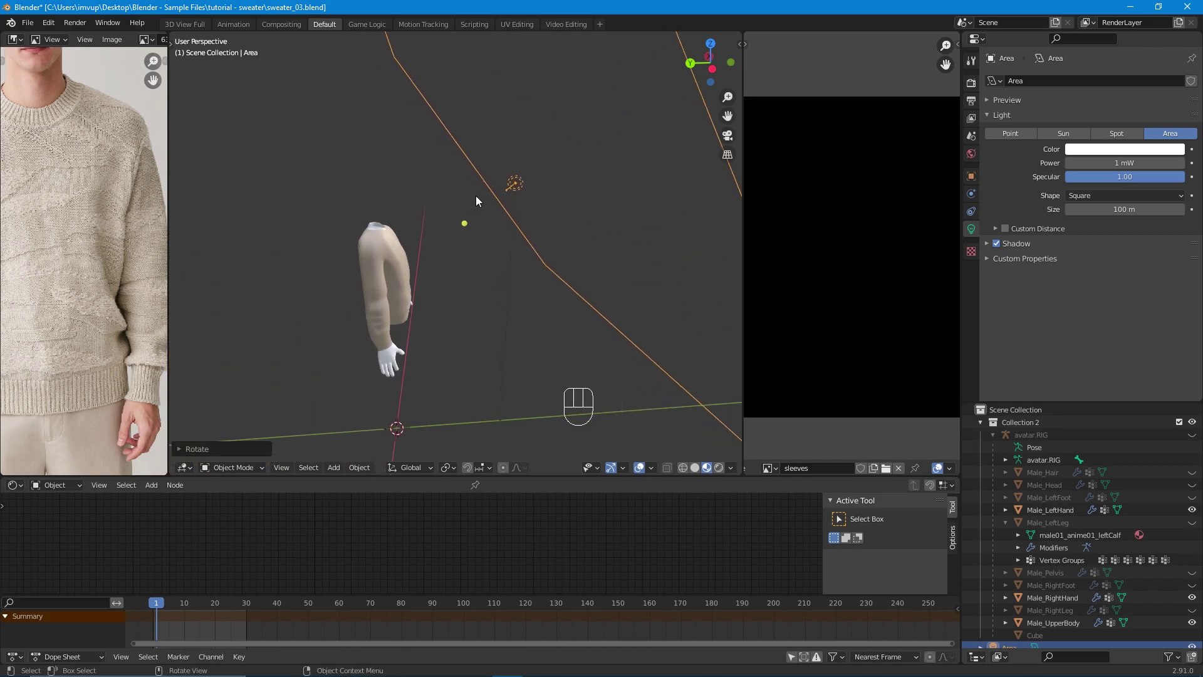
pyautogui.moveTo(476, 199); pyautogui.dragTo(418, 204, button='middle')
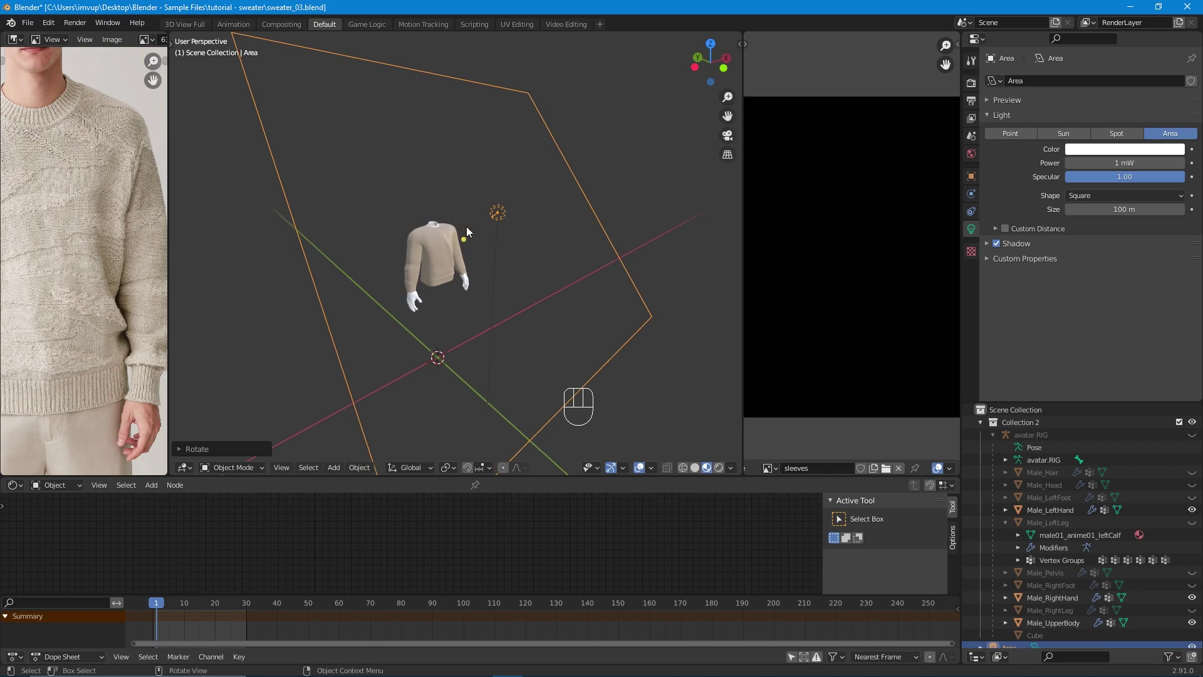
# Set the area light's power to 80 W.
pyautogui.click(972, 60)
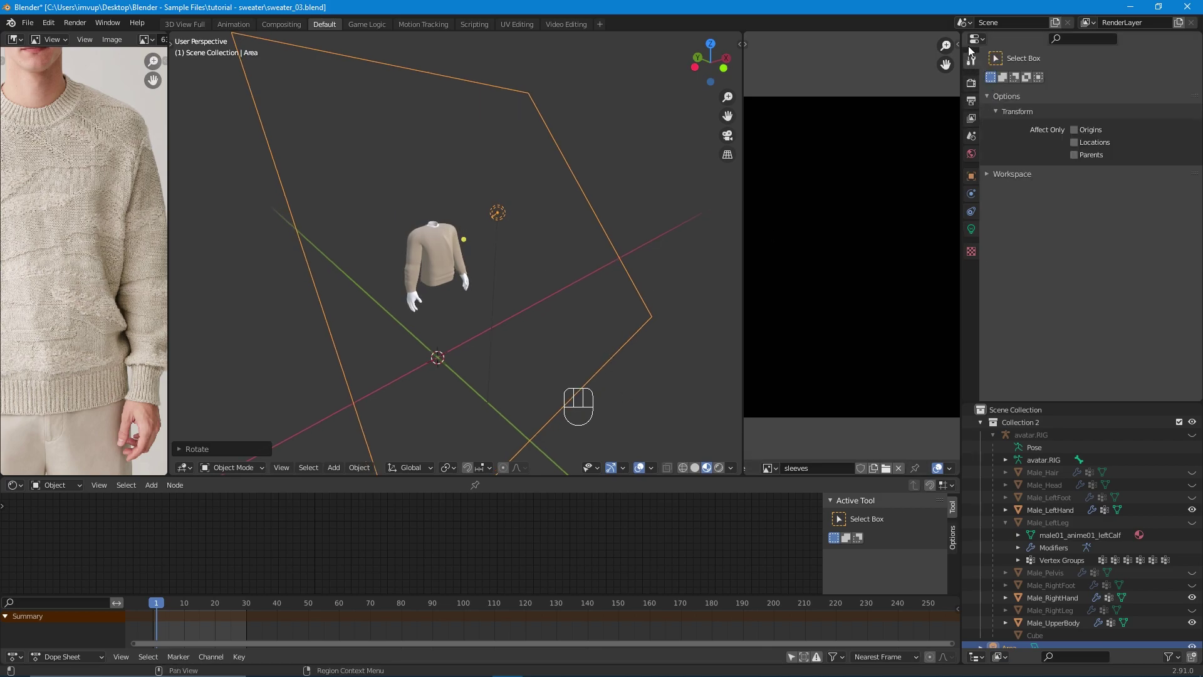
pyautogui.click(972, 85)
pyautogui.click(971, 60)
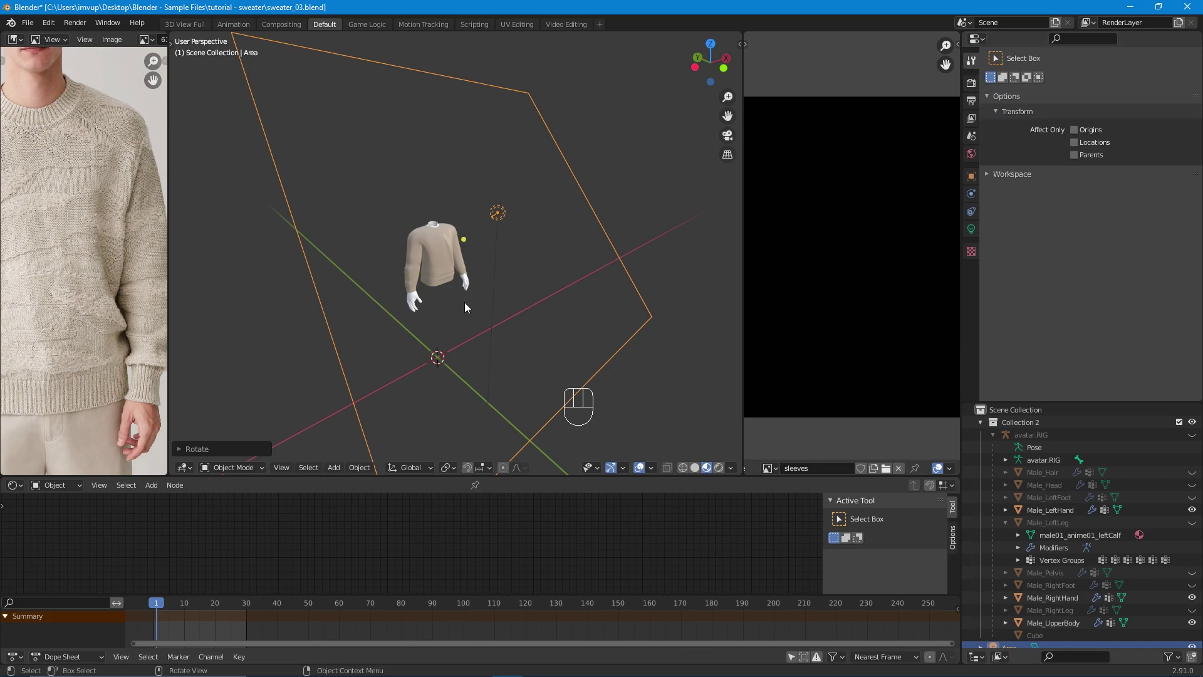
pyautogui.click(971, 229)
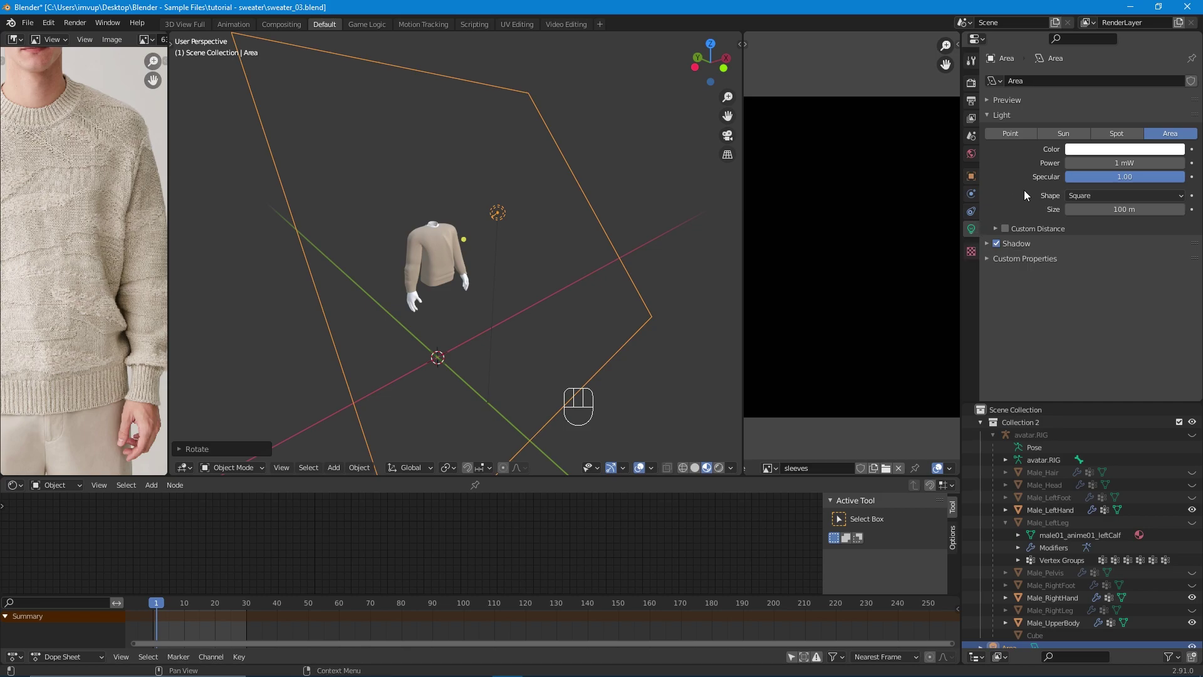
pyautogui.click(1113, 163)
pyautogui.click(1092, 165)
pyautogui.click(1083, 164)
pyautogui.press('BackSpace')
pyautogui.press('Return')
pyautogui.click(1096, 164)
pyautogui.click(1076, 162)
pyautogui.press('BackSpace')
pyautogui.write('80')
pyautogui.press('Return')
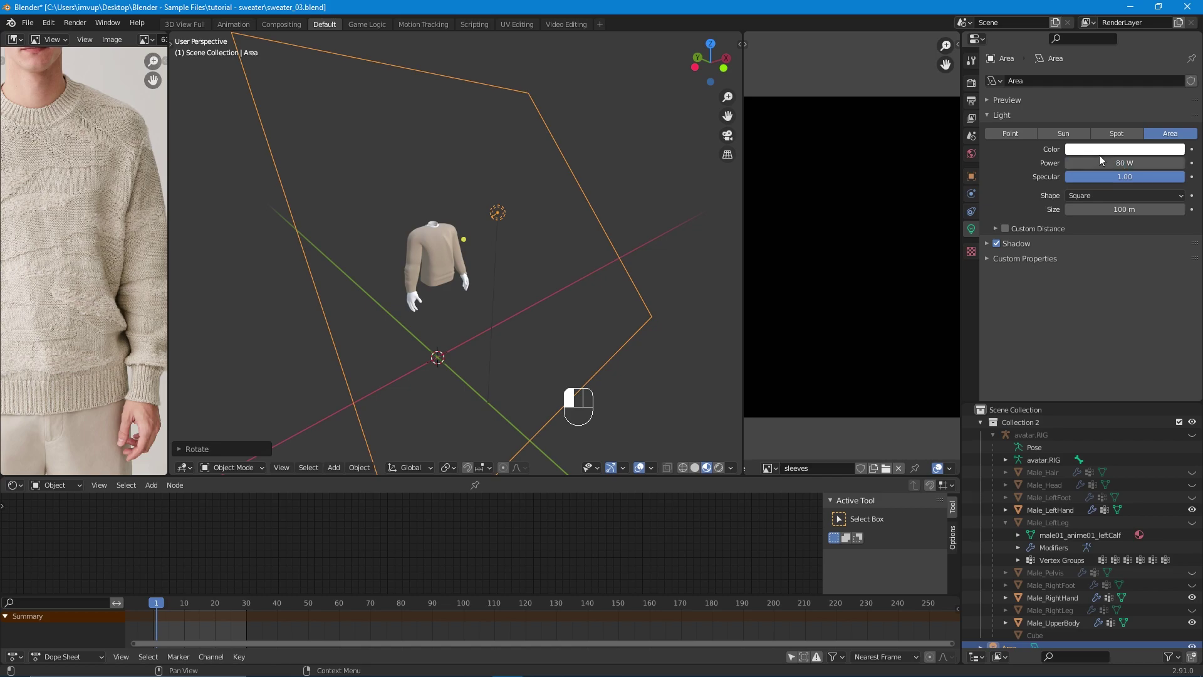
# Switch the 3D viewport to Rendered shading and view the lit sweater from the side.
pyautogui.click(719, 468)
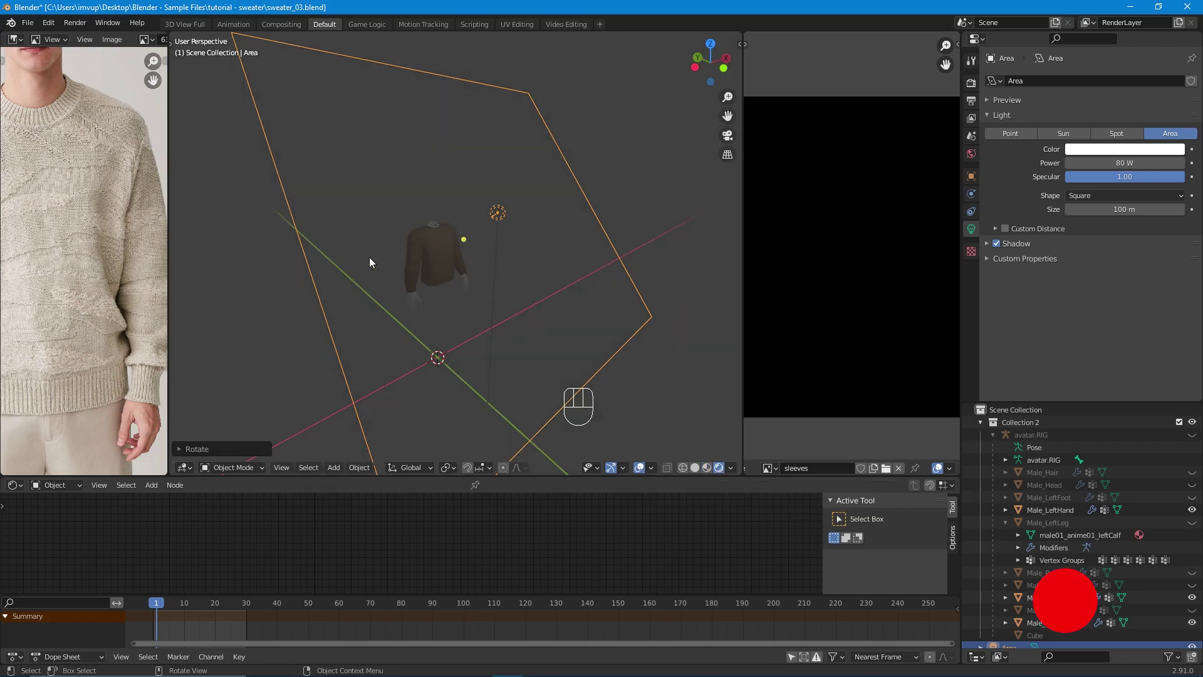
pyautogui.scroll(5, 372, 256)
pyautogui.moveTo(403, 238); pyautogui.dragTo(478, 240, button='middle')
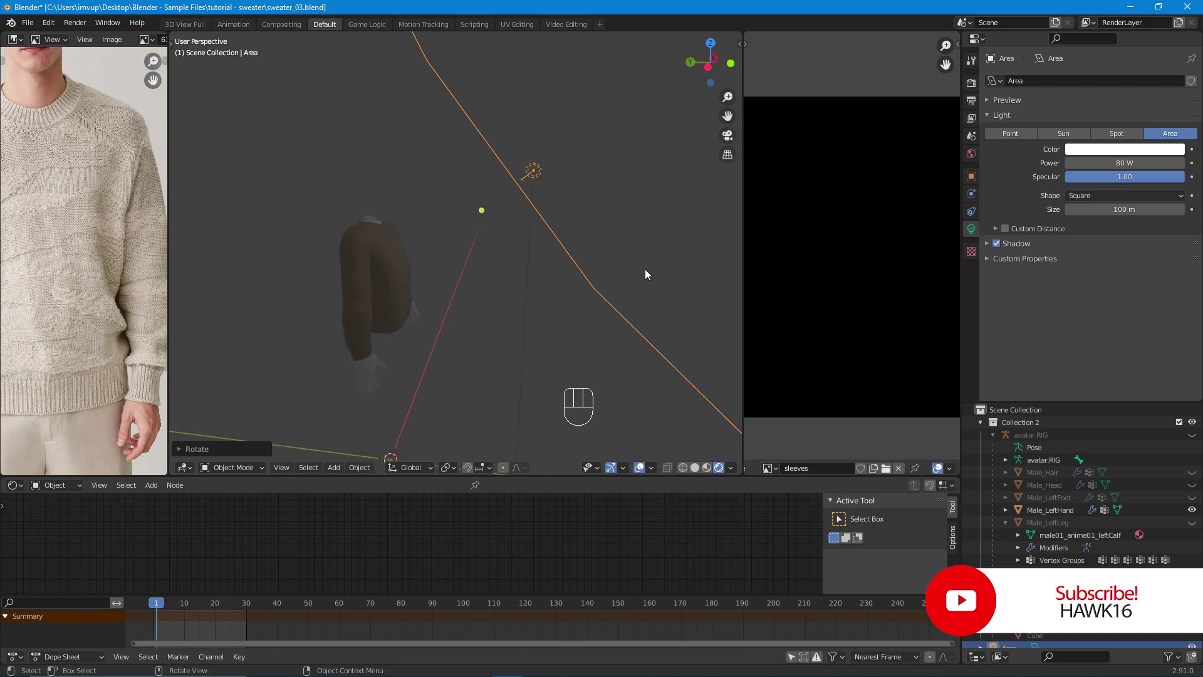
# Set the area light's power to 150 W and check the lighting on the sweater up close.
pyautogui.click(1096, 163)
pyautogui.click(1070, 163)
pyautogui.press('Delete')
pyautogui.press('Delete')
pyautogui.press('Delete')
pyautogui.write('15')
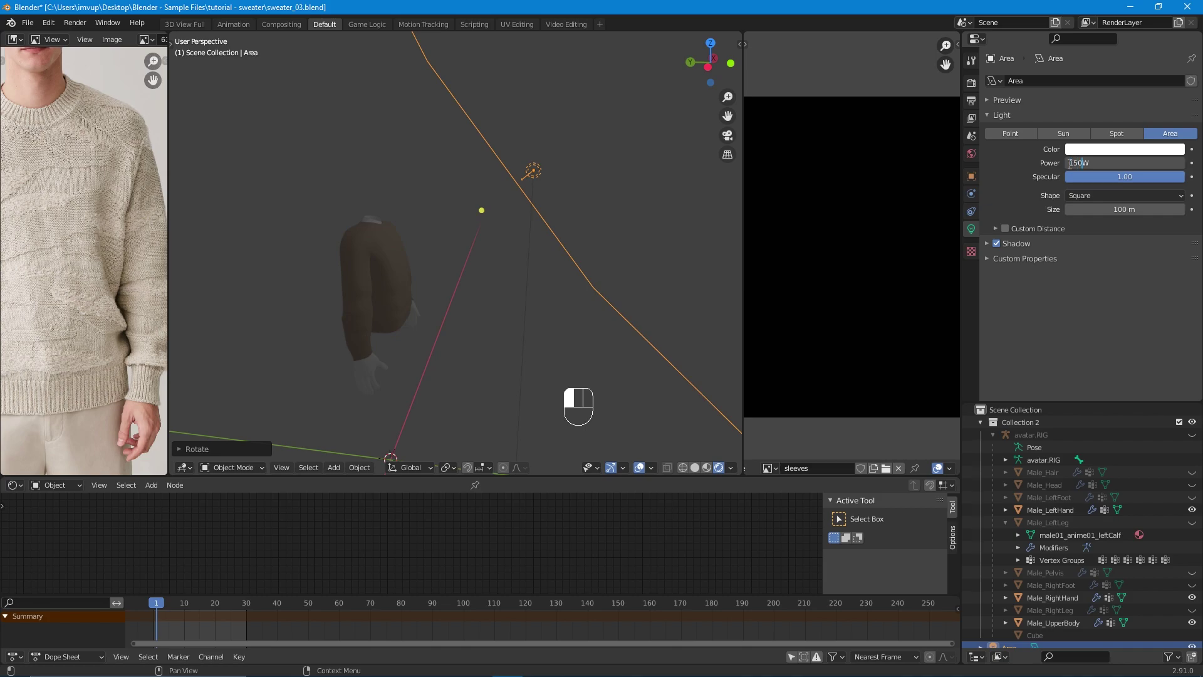
pyautogui.write('0')
pyautogui.press('Return')
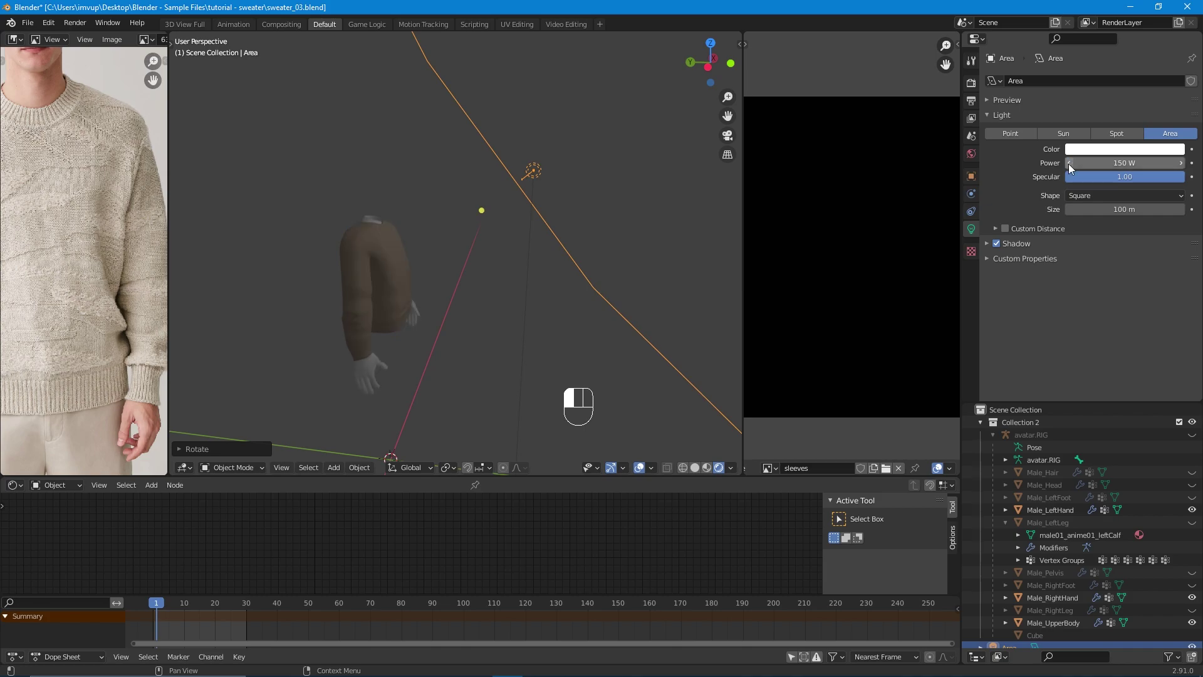
pyautogui.scroll(5, 413, 226)
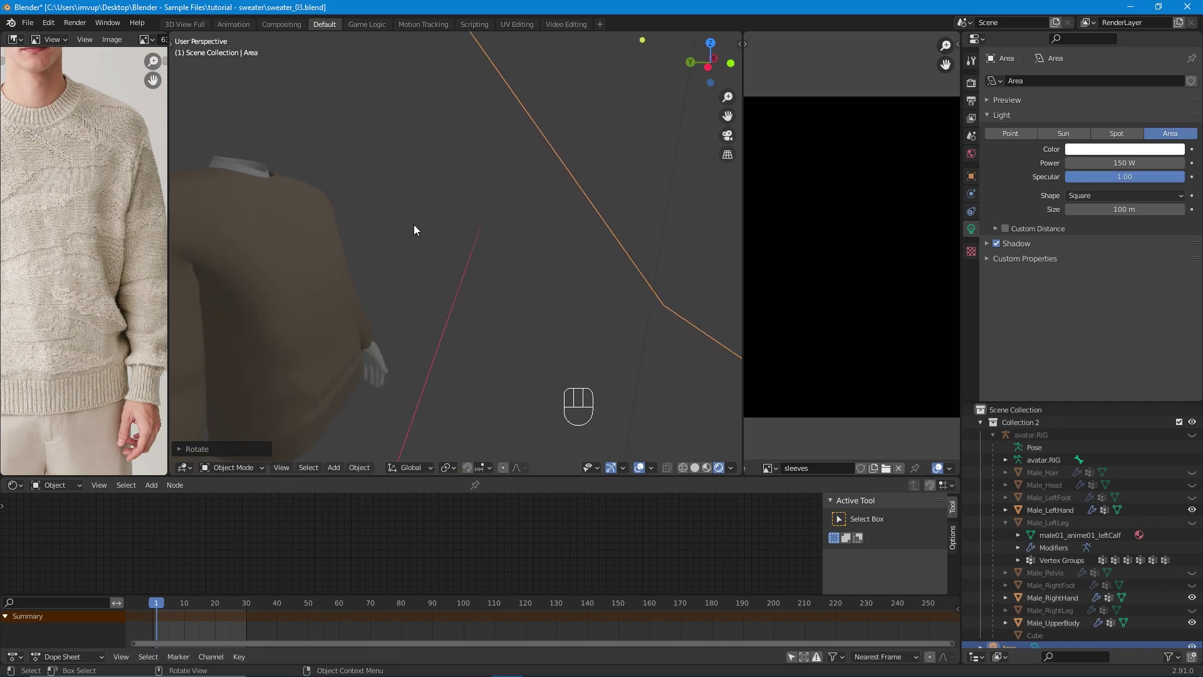
# Double the area light's power to 300 W.
pyautogui.scroll(-1, 415, 224)
pyautogui.click(1122, 162)
pyautogui.click(1121, 163)
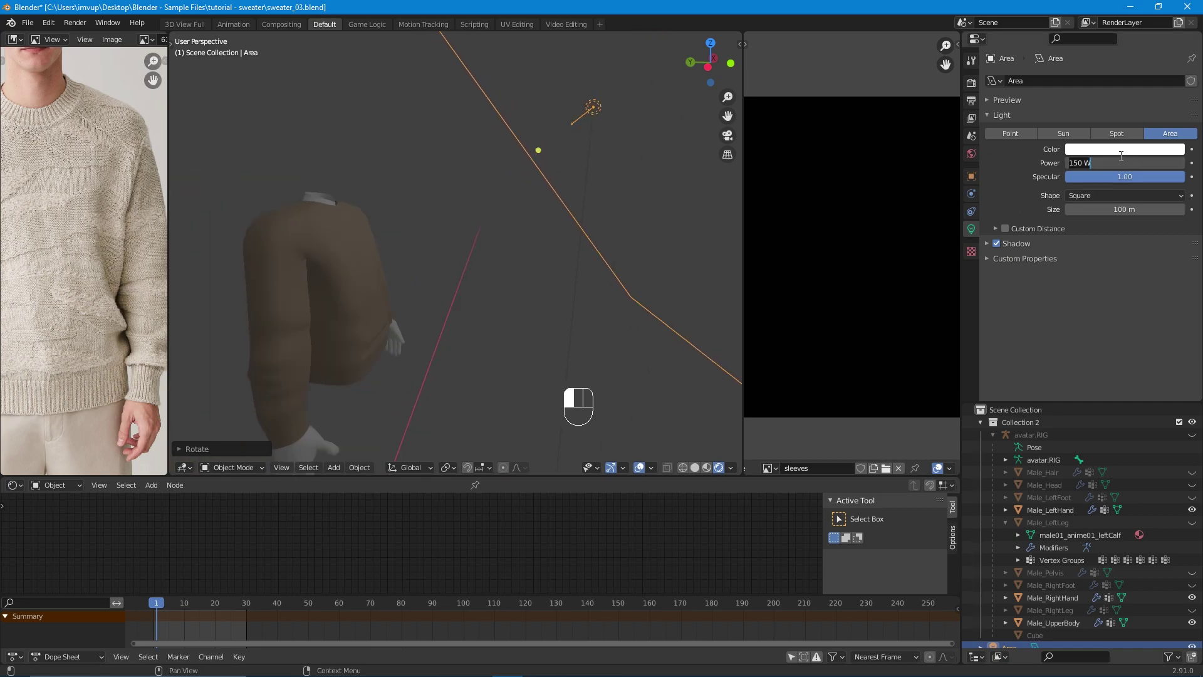
pyautogui.click(1079, 162)
pyautogui.click(1070, 162)
pyautogui.write('2*')
pyautogui.press('KP_Enter')
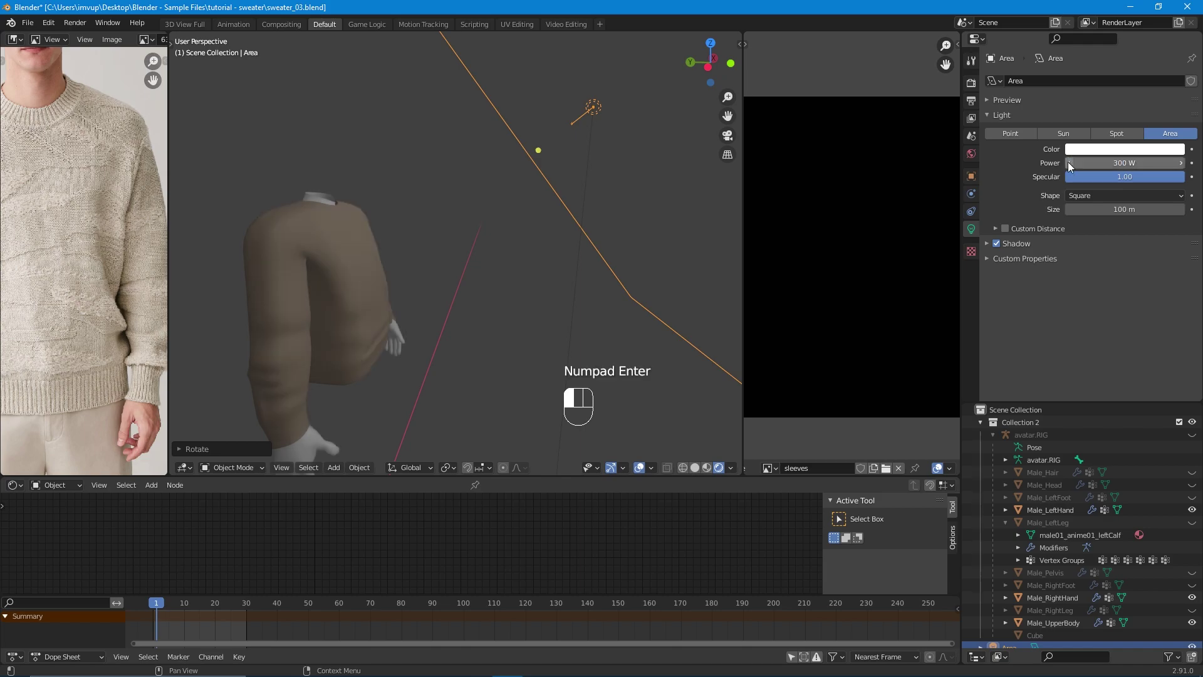
pyautogui.moveTo(388, 238); pyautogui.dragTo(419, 233, button='middle')
# Scale the area light down in two passes until it is only somewhat larger than the sweater.
pyautogui.moveTo(524, 255); pyautogui.dragTo(491, 374, button='middle')
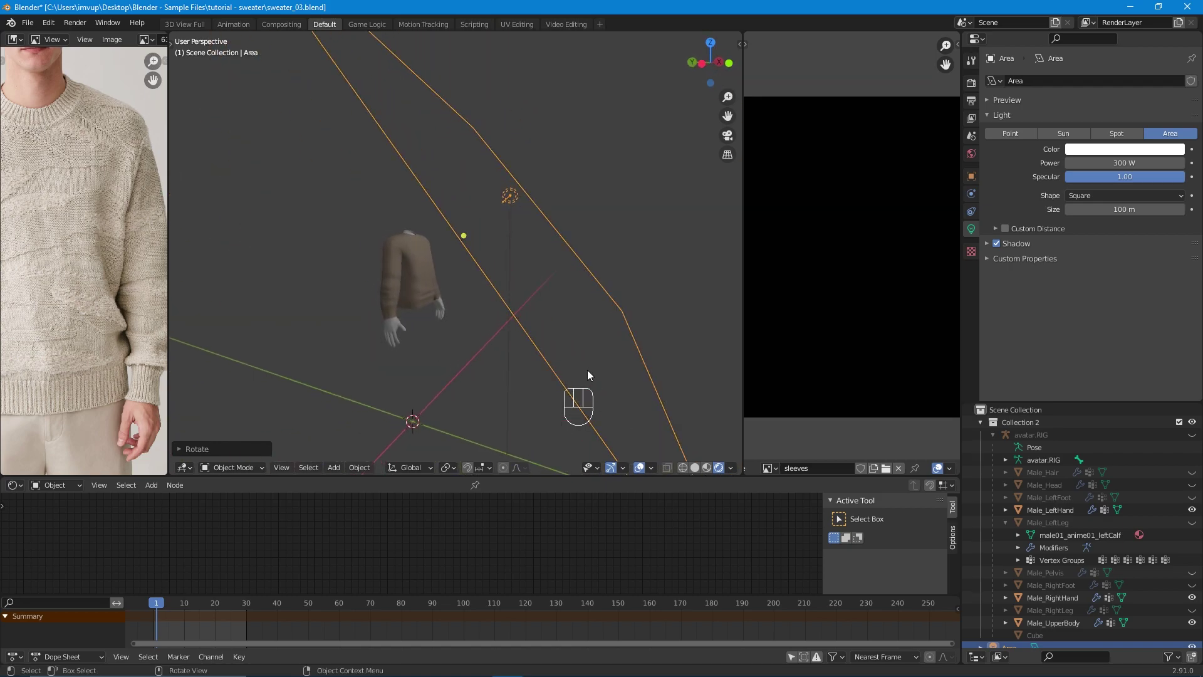
pyautogui.press('s')
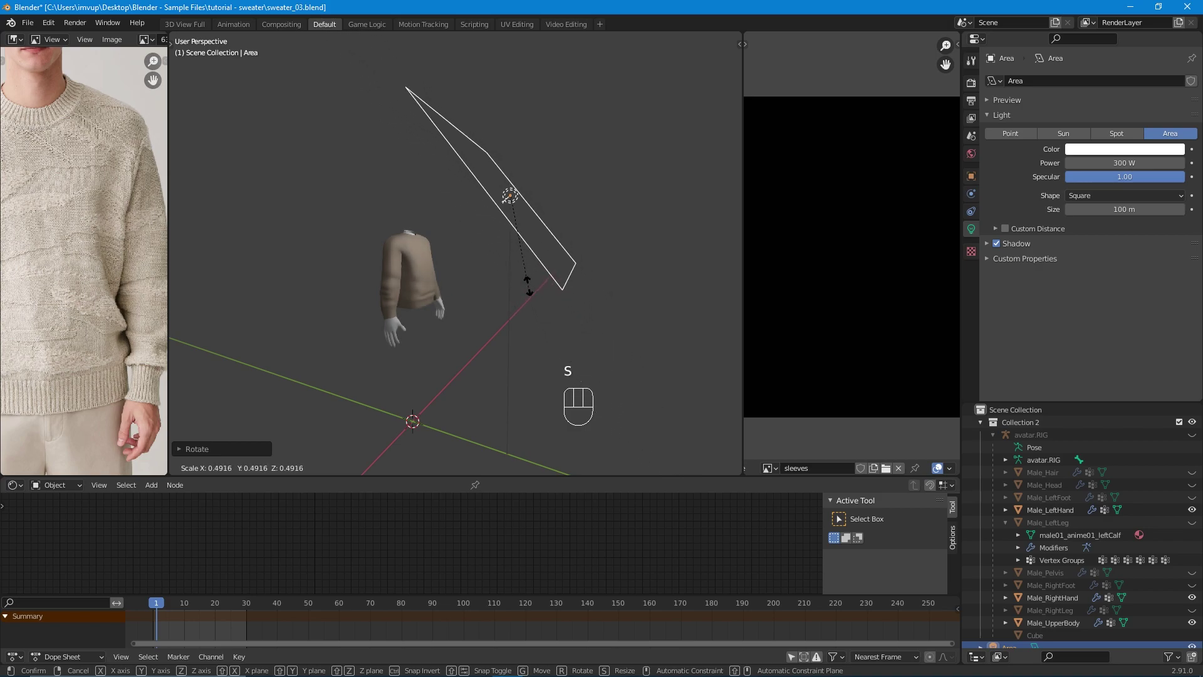
pyautogui.click(523, 276)
pyautogui.moveTo(524, 276); pyautogui.dragTo(540, 319, button='middle')
pyautogui.press('s')
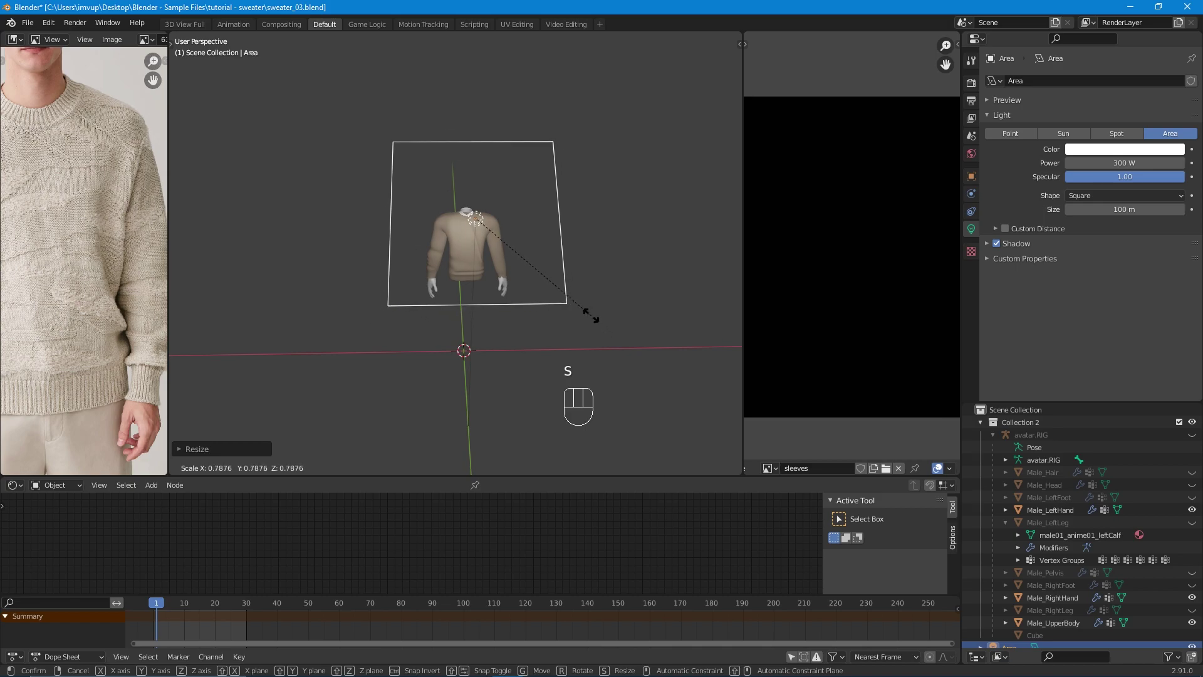
pyautogui.click(586, 309)
pyautogui.moveTo(356, 321); pyautogui.dragTo(451, 276, button='middle')
pyautogui.scroll(5, 457, 302)
pyautogui.scroll(-6, 460, 217)
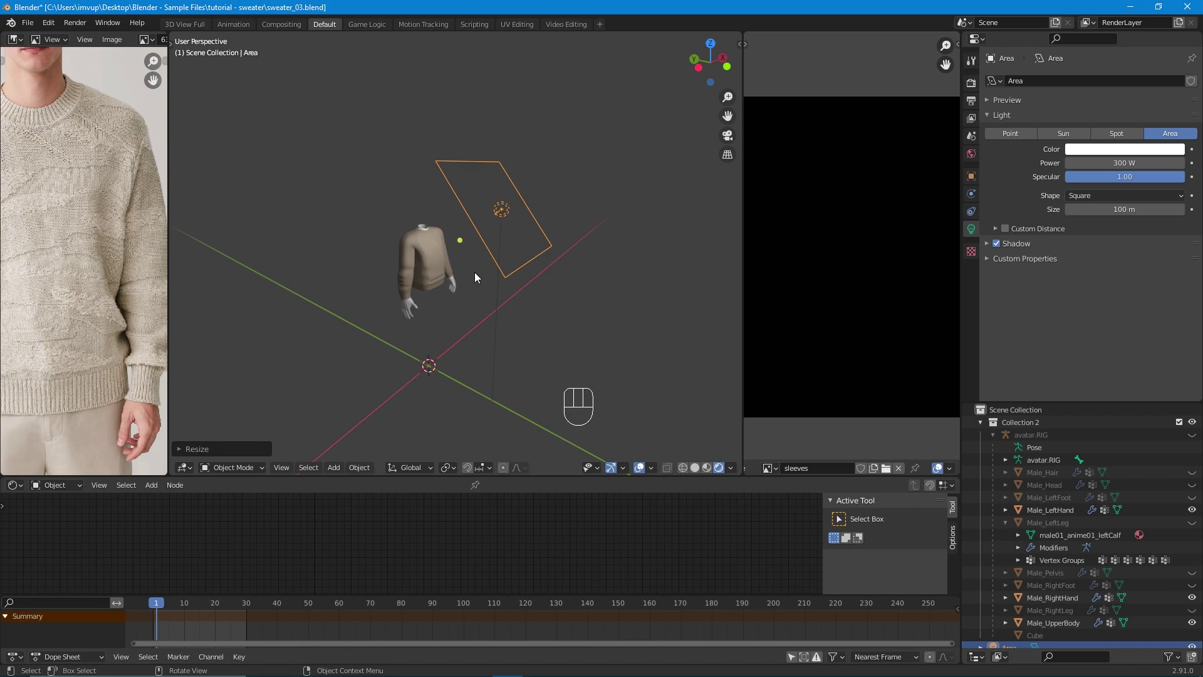
# Duplicate the area light and place the copy on the opposite side of the sweater.
pyautogui.hotkey('shift', 'd')
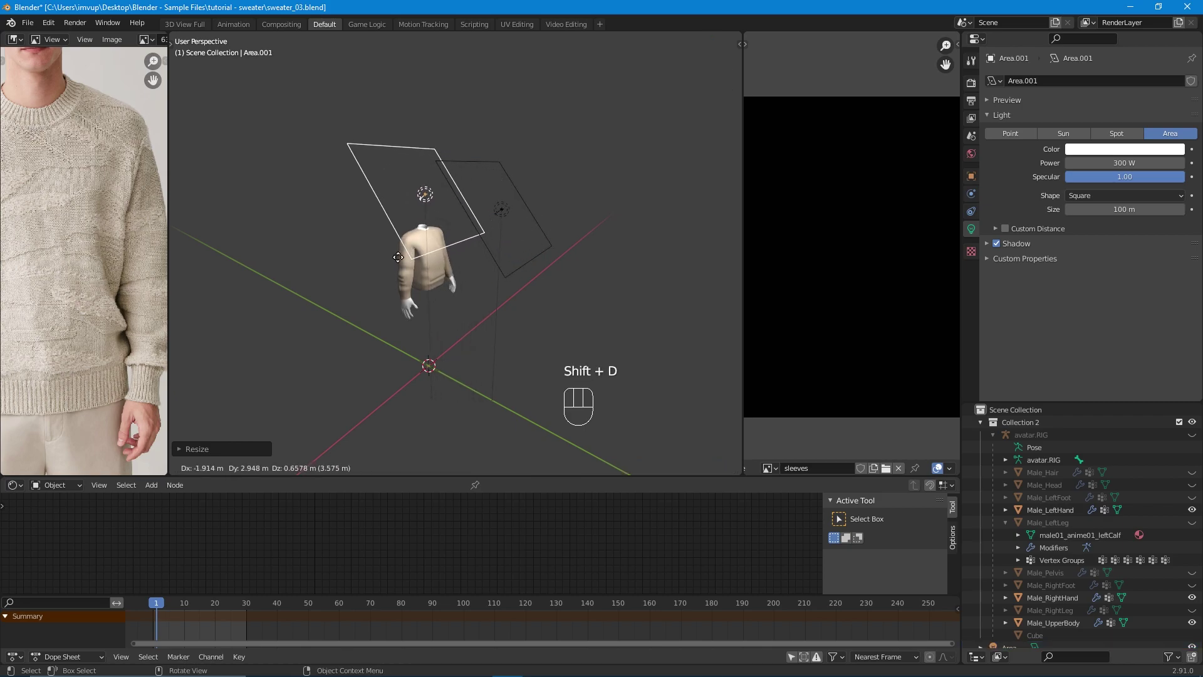
pyautogui.click(342, 249)
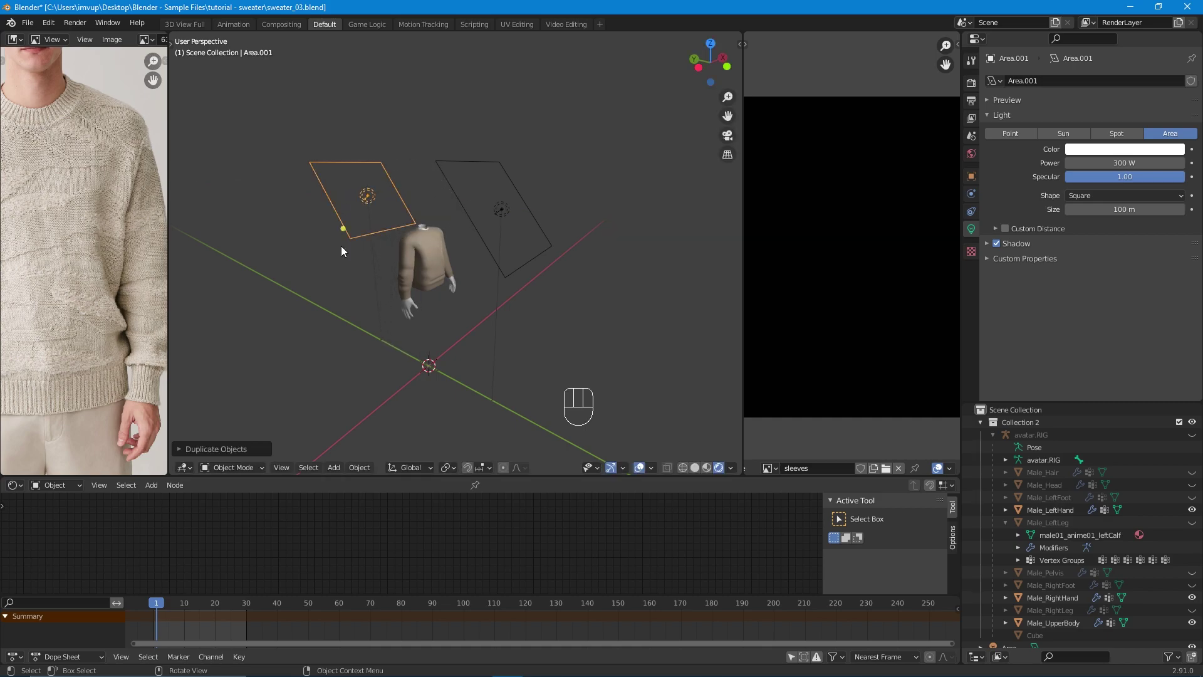
pyautogui.moveTo(340, 251); pyautogui.dragTo(476, 317, button='middle')
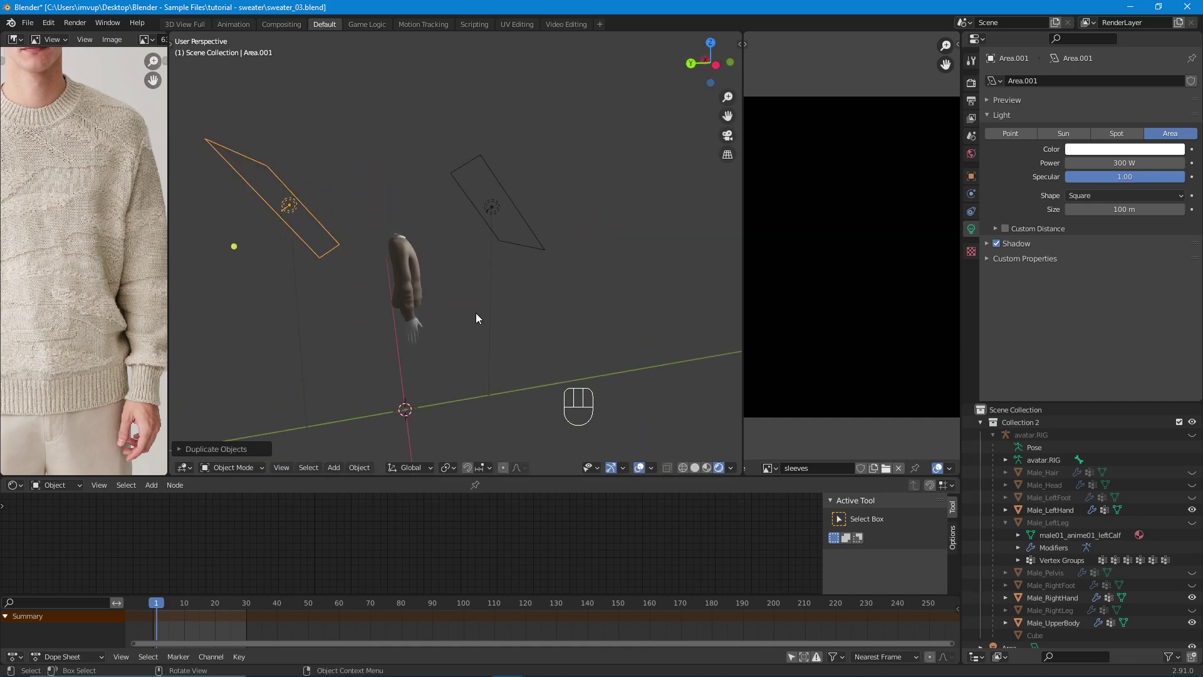
# Rotate the duplicated area light about -105° around the global X axis so it faces the sweater, and check the lighting from both sides.
pyautogui.press('r')
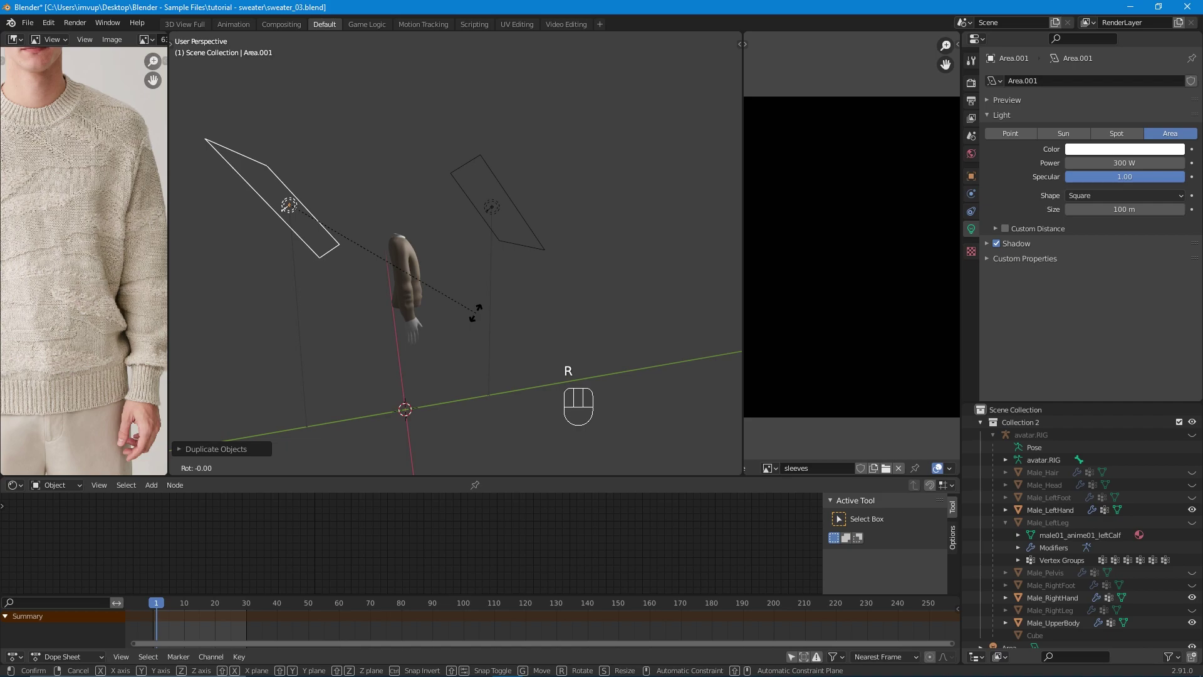
pyautogui.press('x')
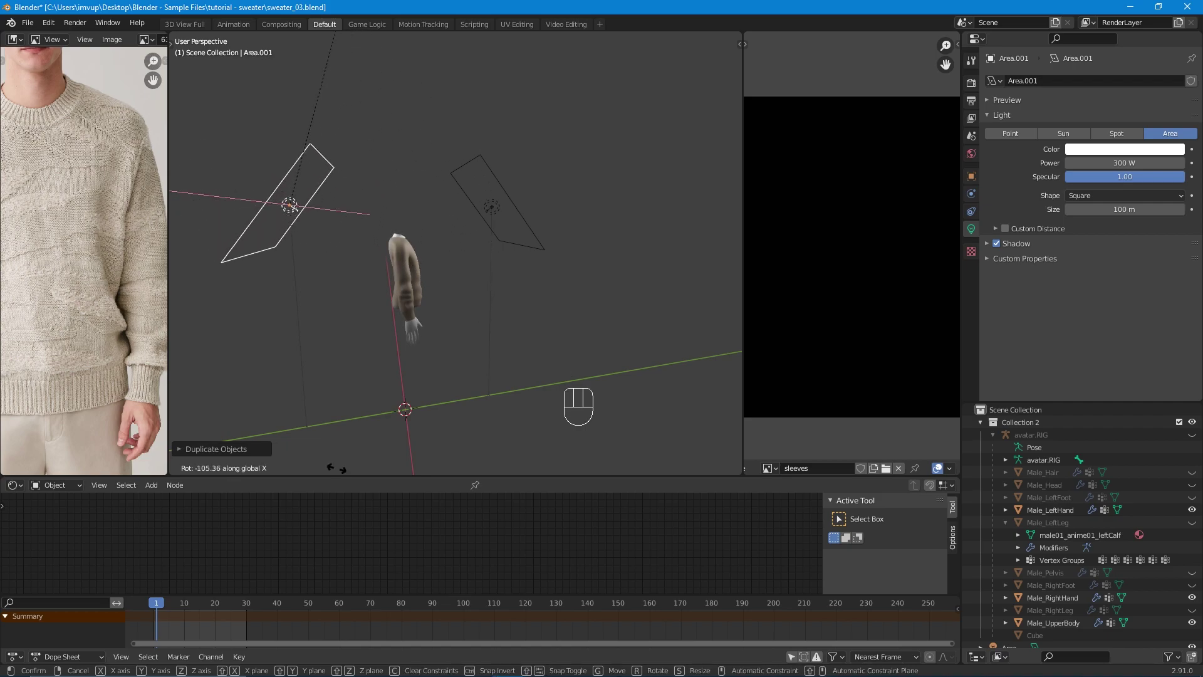
pyautogui.click(330, 404)
pyautogui.moveTo(299, 198); pyautogui.dragTo(671, 323, button='middle')
pyautogui.moveTo(534, 271); pyautogui.dragTo(332, 263, button='middle')
pyautogui.moveTo(438, 292); pyautogui.dragTo(461, 307, button='middle')
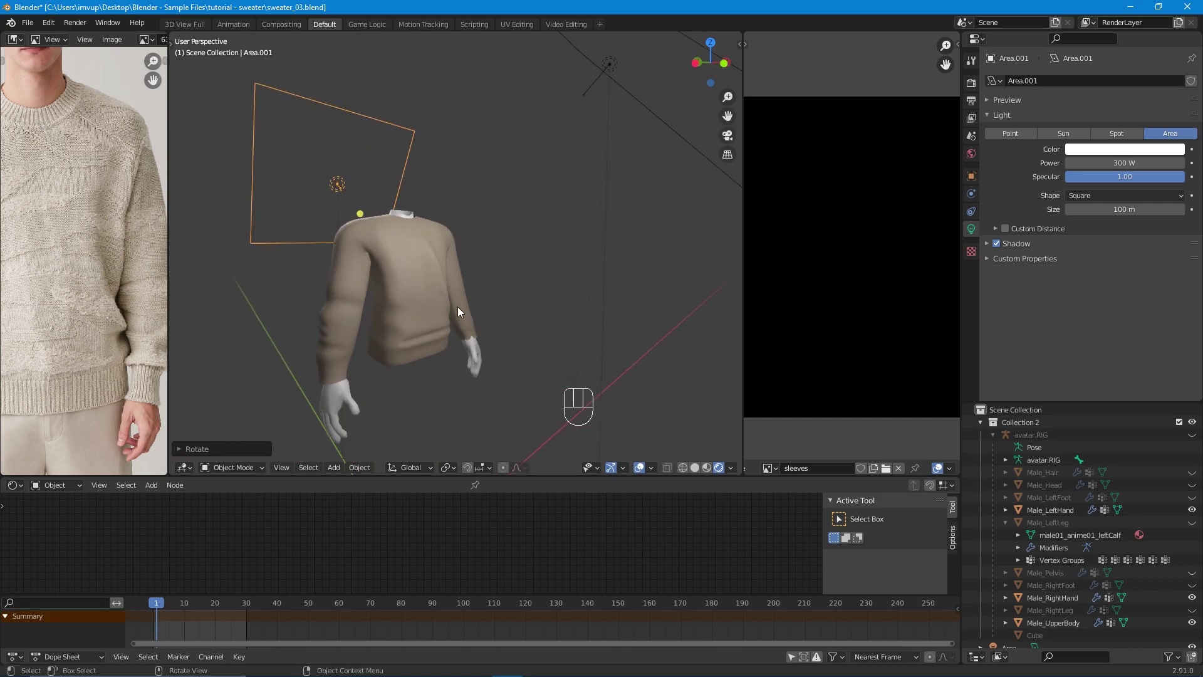
pyautogui.moveTo(376, 302); pyautogui.dragTo(561, 299, button='middle')
pyautogui.scroll(-2, 611, 338)
pyautogui.moveTo(596, 339); pyautogui.dragTo(477, 304, button='middle')
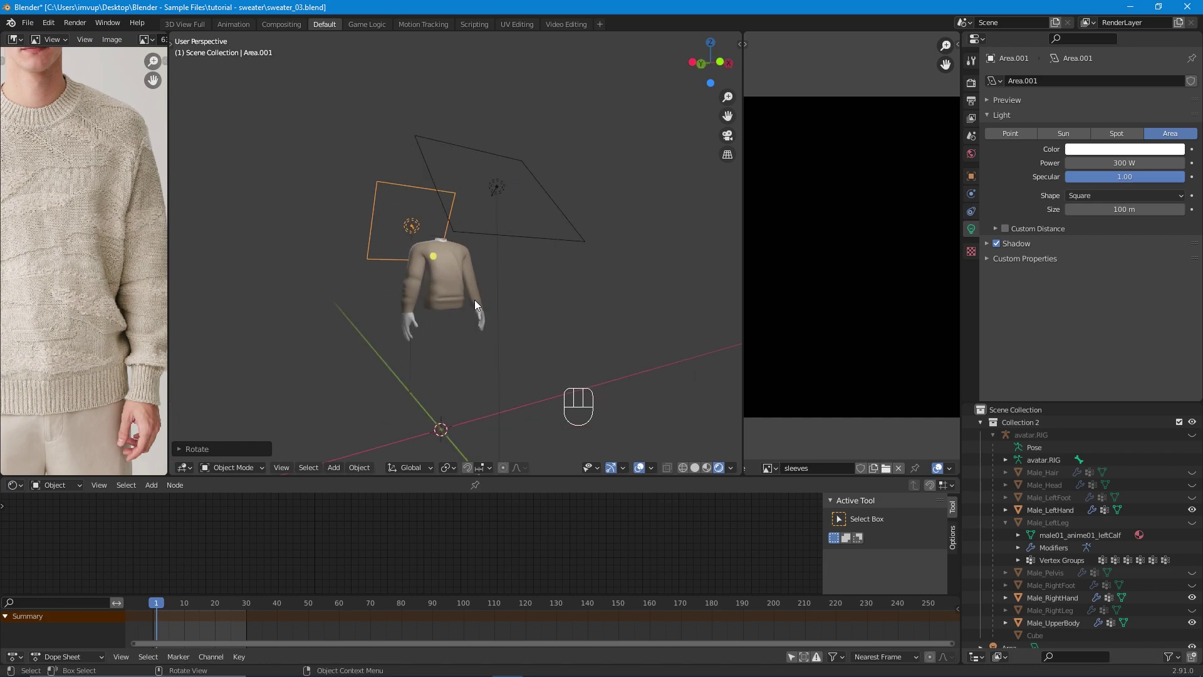
# Select the sweater, switch the render engine to Cycles and view the rendered sweater up close.
pyautogui.click(456, 258)
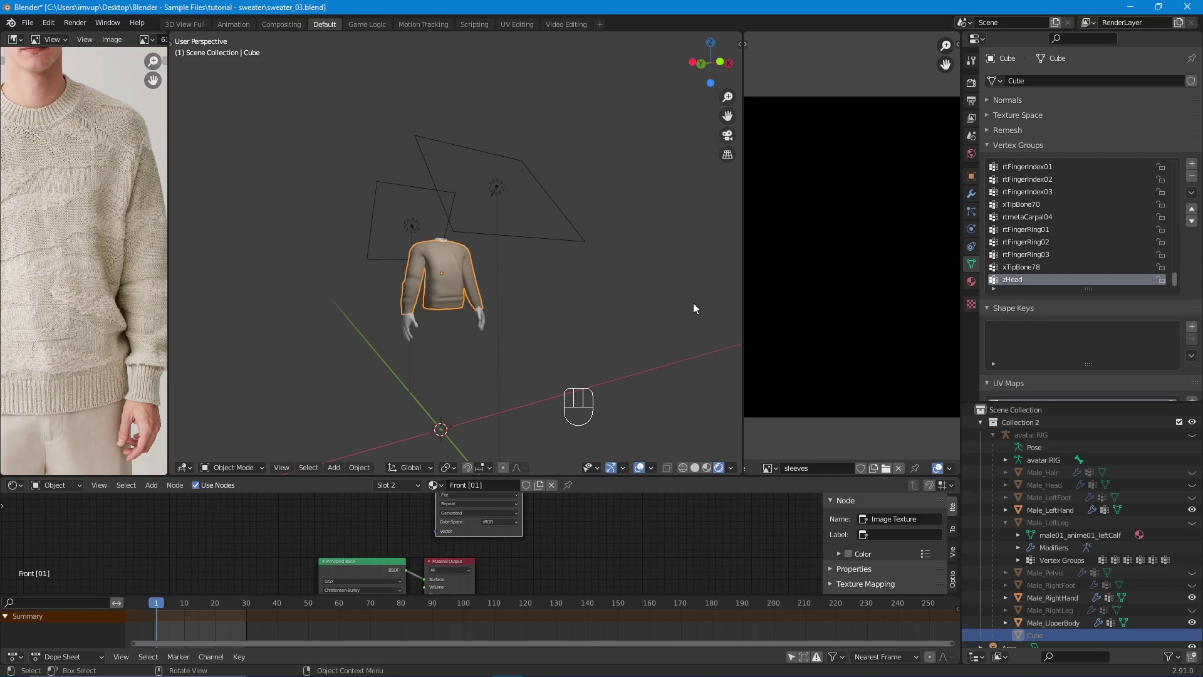
pyautogui.moveTo(502, 313); pyautogui.dragTo(471, 346, button='middle')
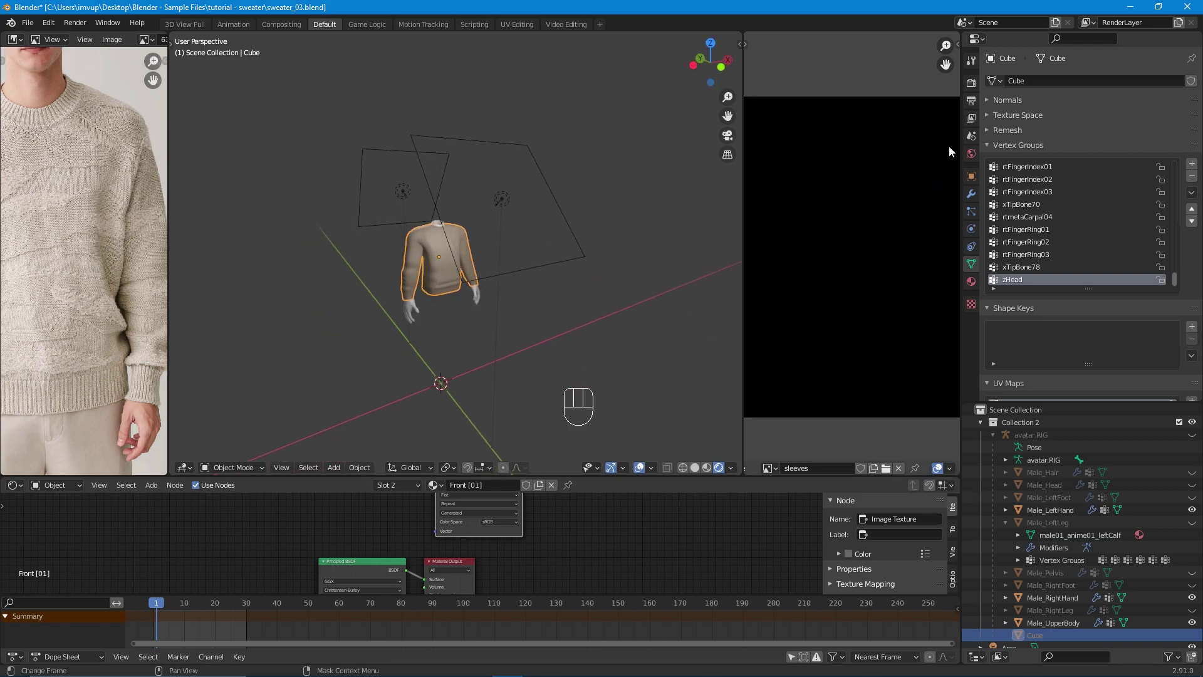
pyautogui.click(971, 83)
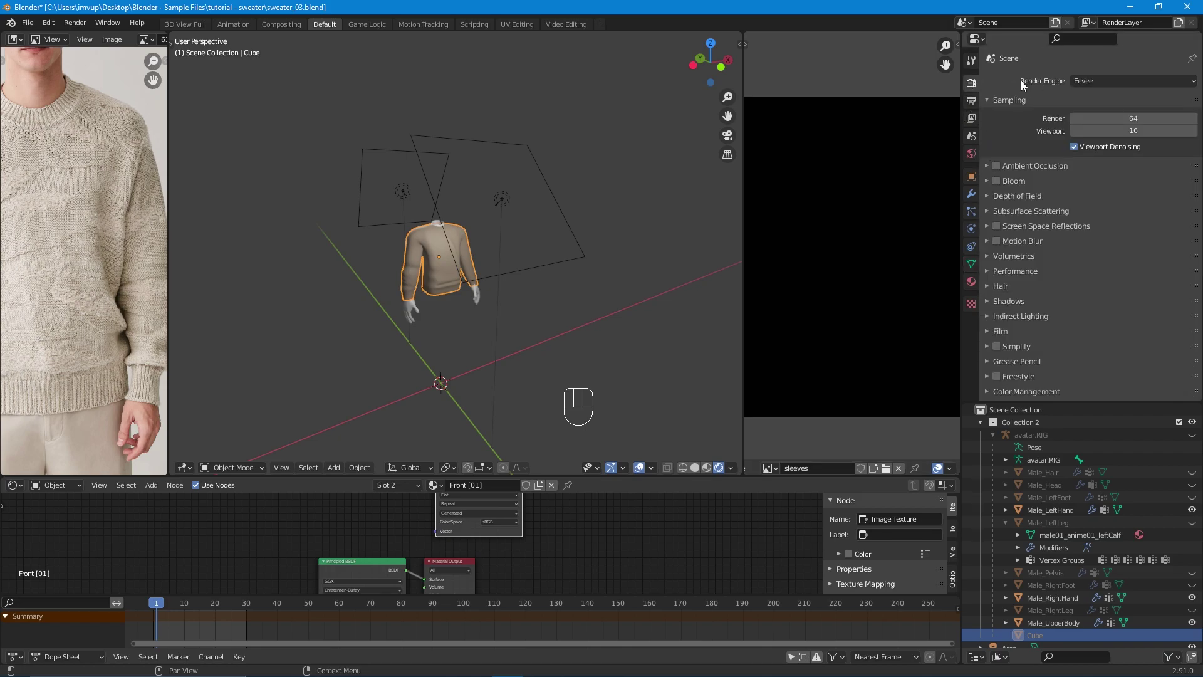
pyautogui.click(1099, 83)
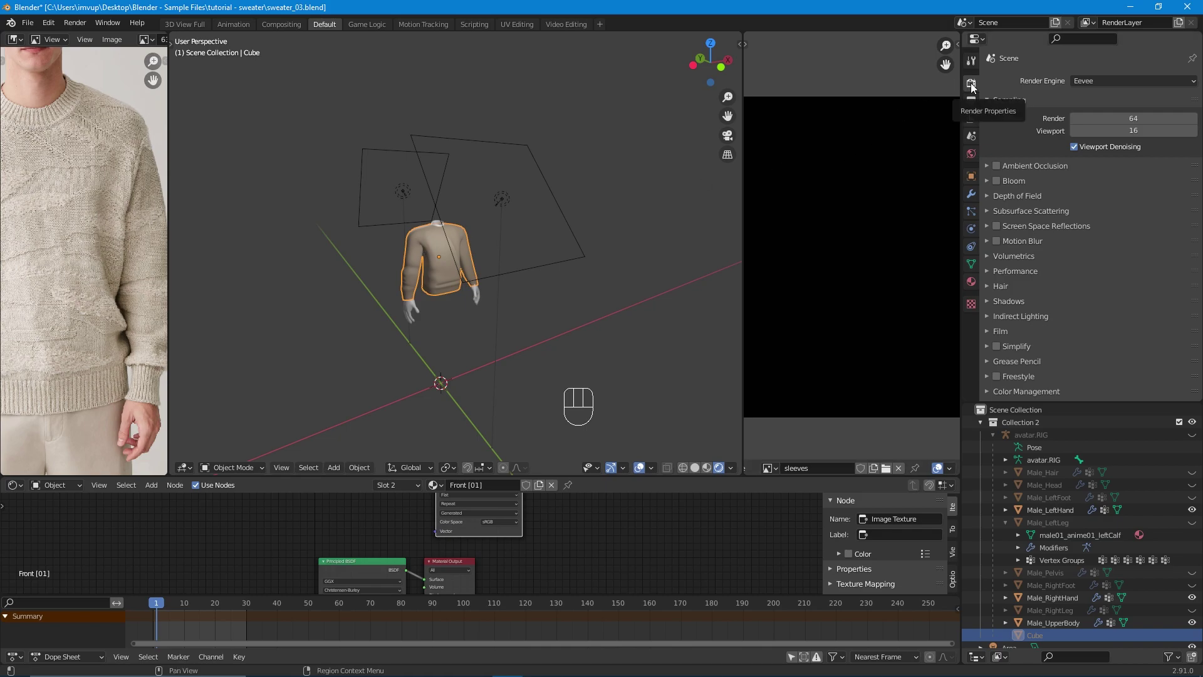
pyautogui.click(1099, 81)
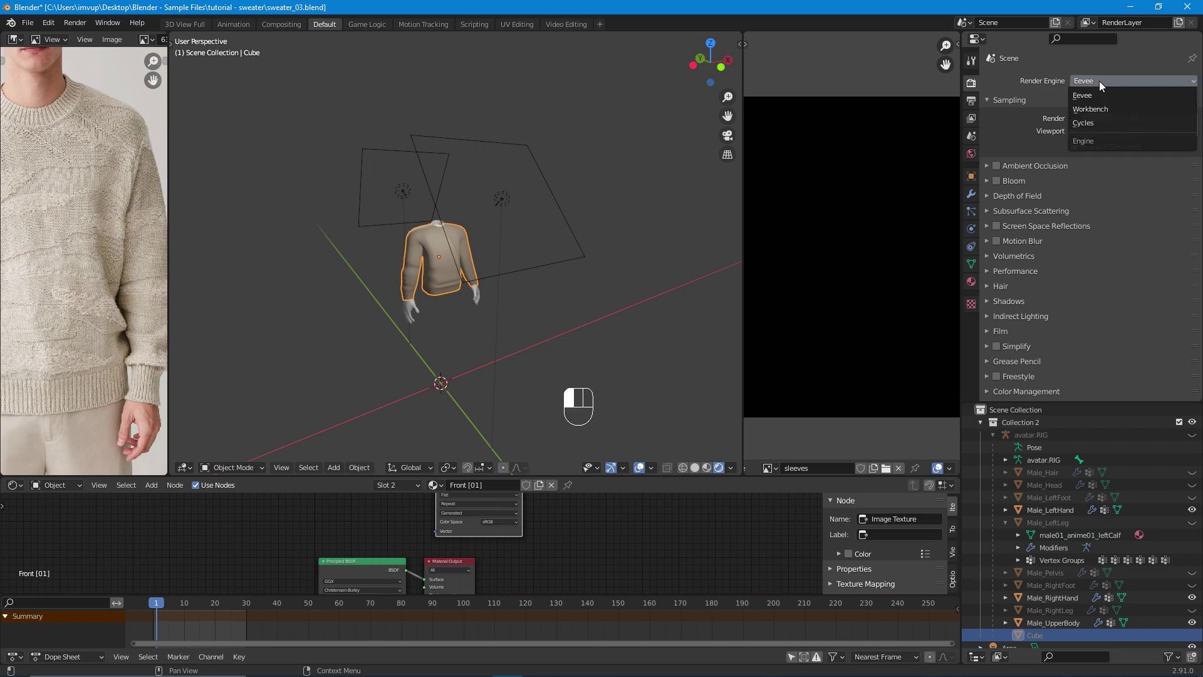
pyautogui.click(1099, 123)
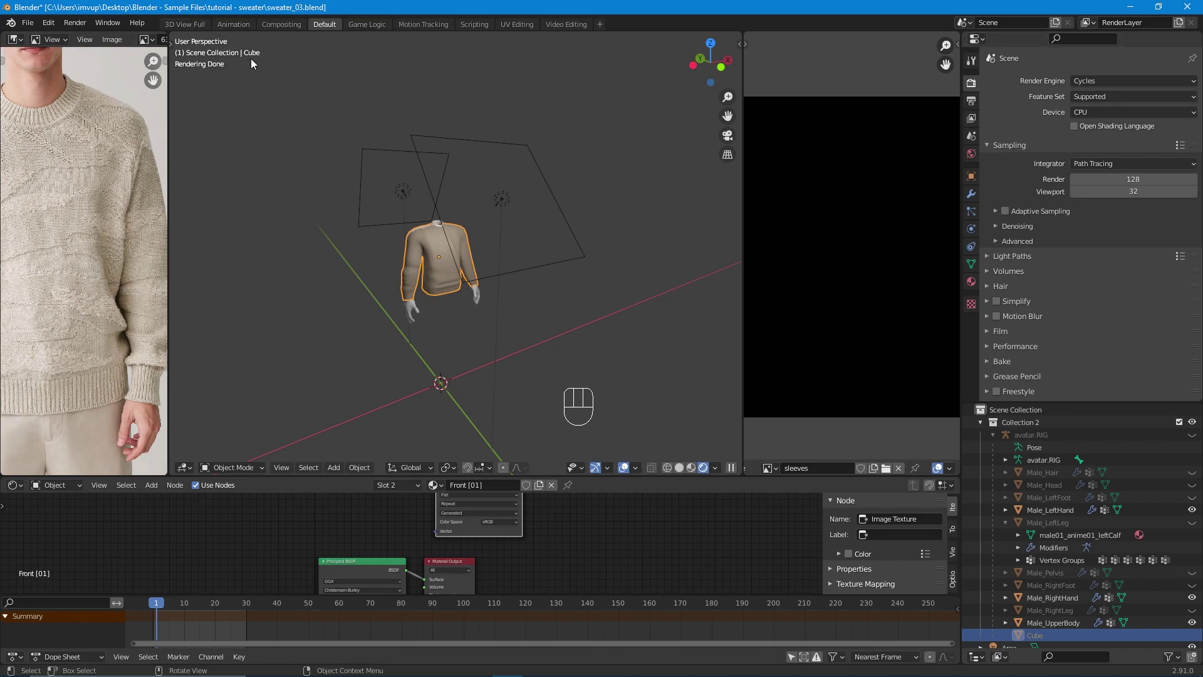
pyautogui.scroll(5, 429, 350)
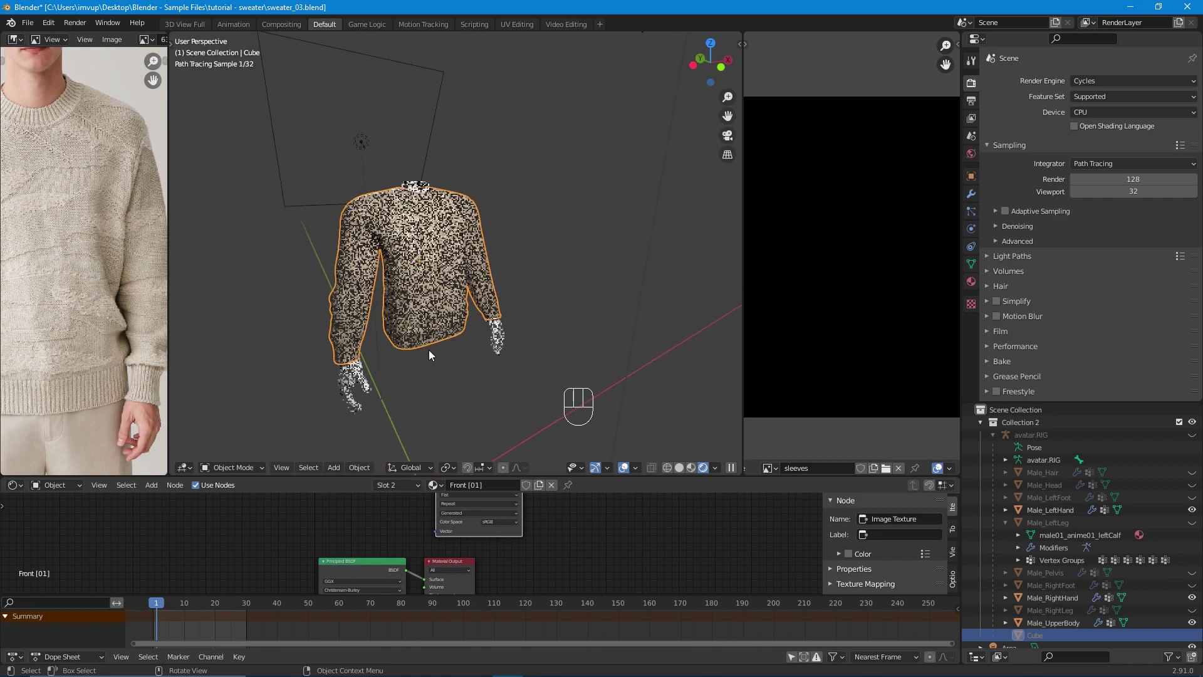
pyautogui.moveTo(434, 356); pyautogui.dragTo(426, 313, button='middle')
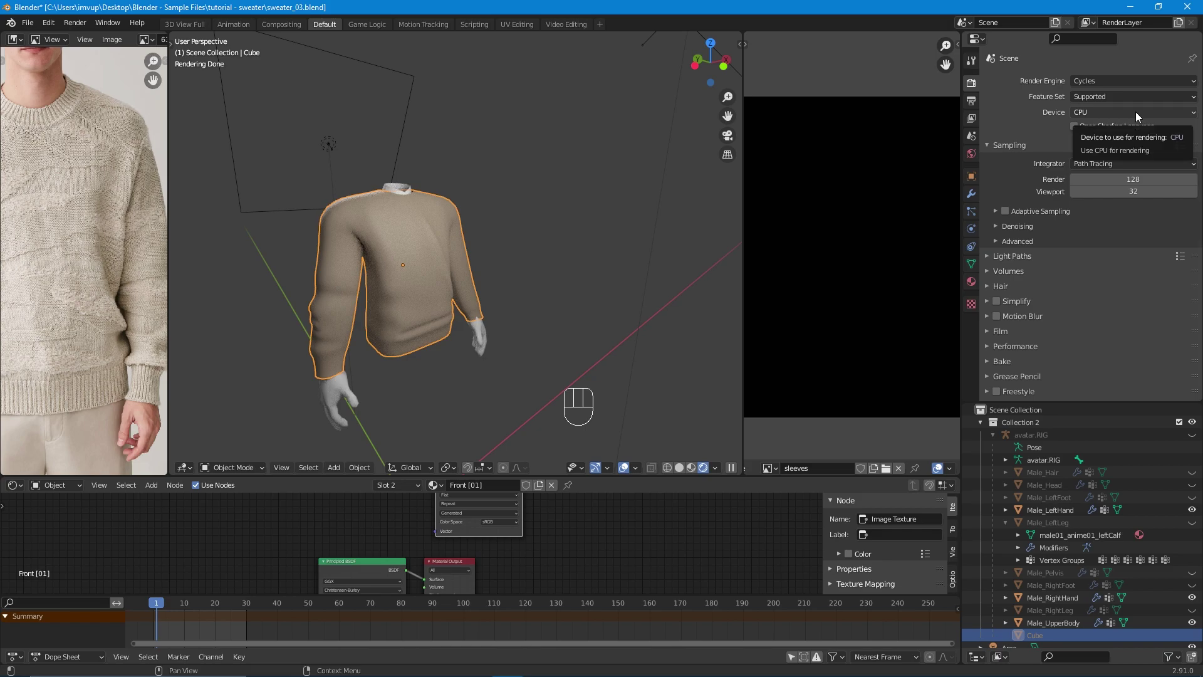
# Keep CPU as the render device and set the render samples to 150.
pyautogui.click(1091, 113)
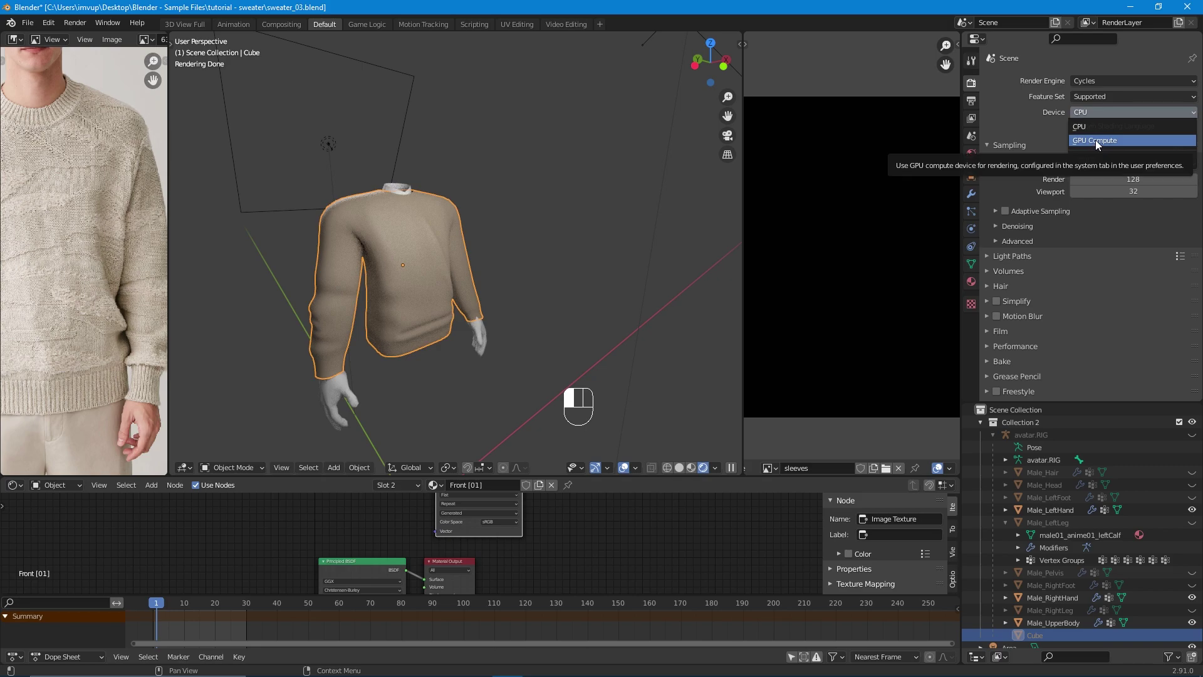
pyautogui.click(1107, 110)
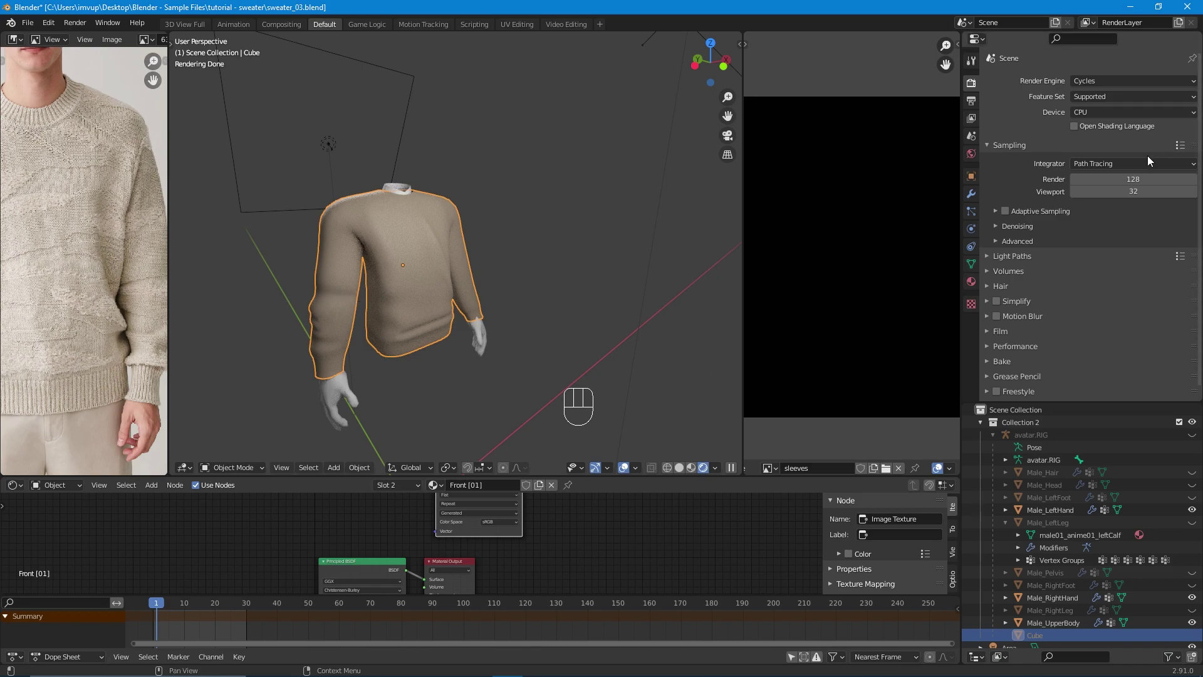
pyautogui.click(1126, 178)
pyautogui.click(1100, 181)
pyautogui.moveTo(1087, 180); pyautogui.dragTo(1079, 179)
pyautogui.write('50')
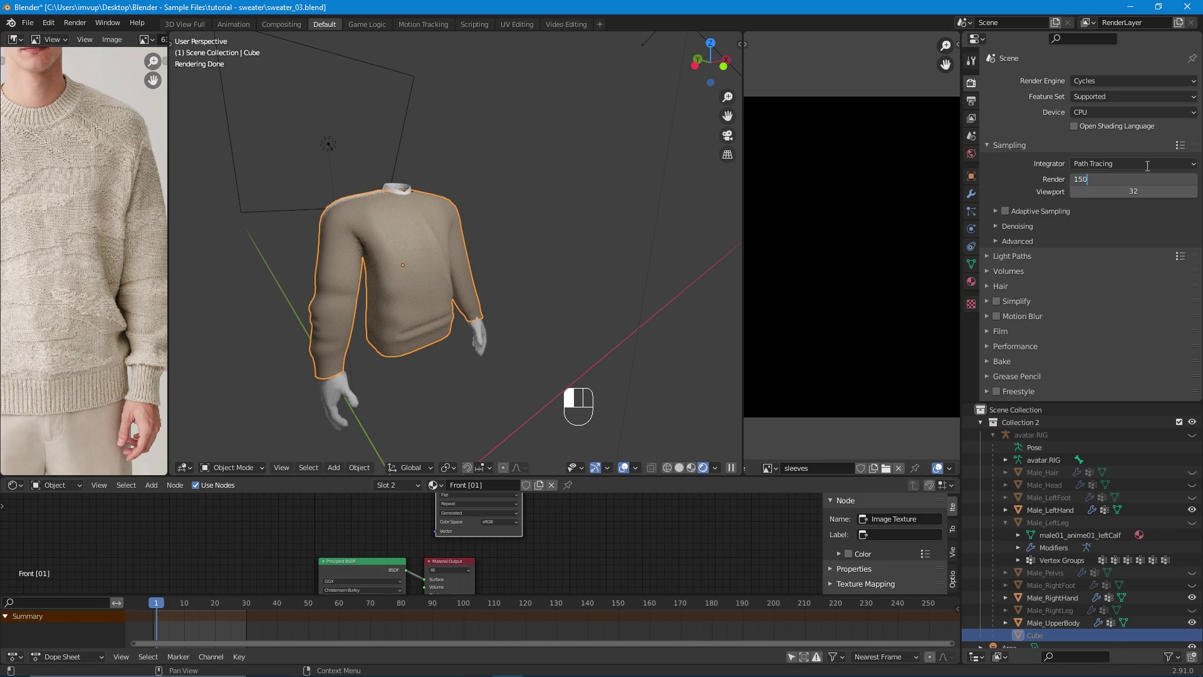
pyautogui.click(1028, 173)
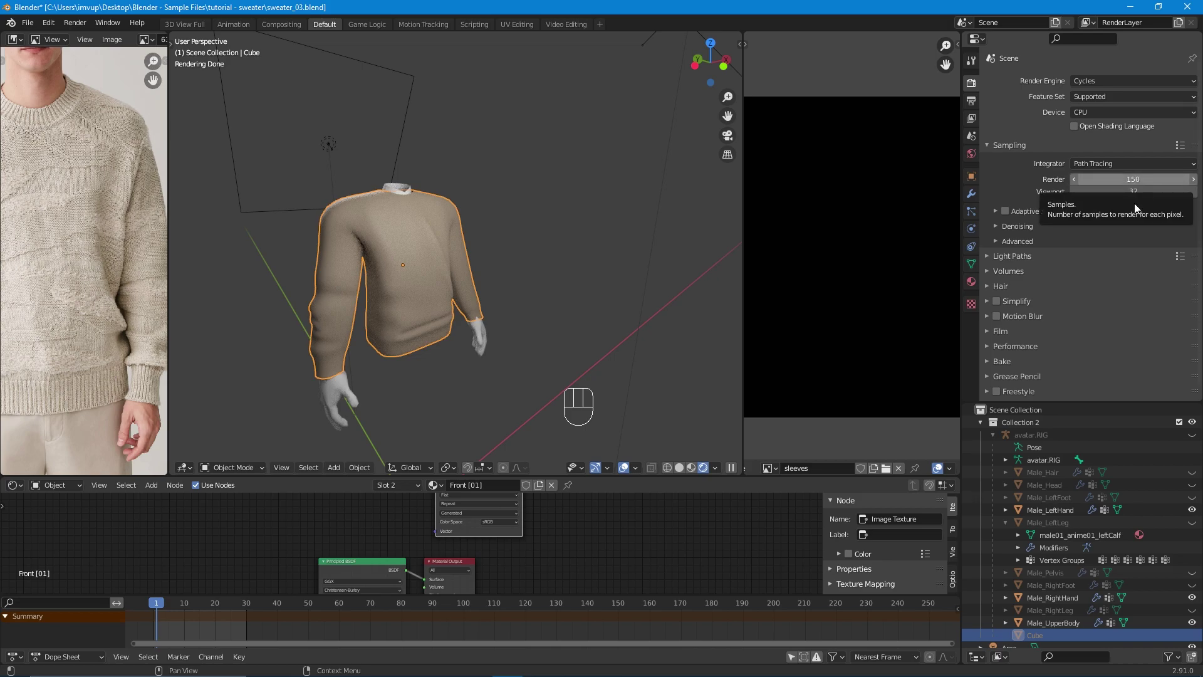
# Set the bake type to Diffuse with direct, indirect and color contributions, and bake the sweater's textures.
pyautogui.scroll(-1, 1024, 188)
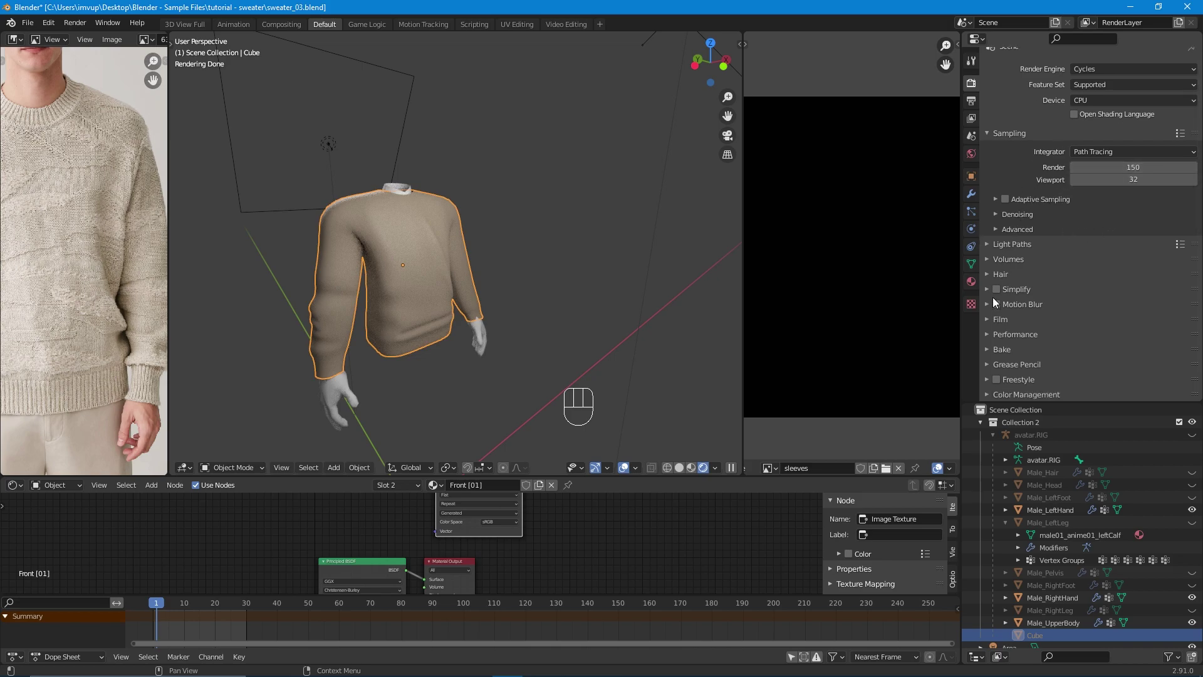
pyautogui.click(987, 349)
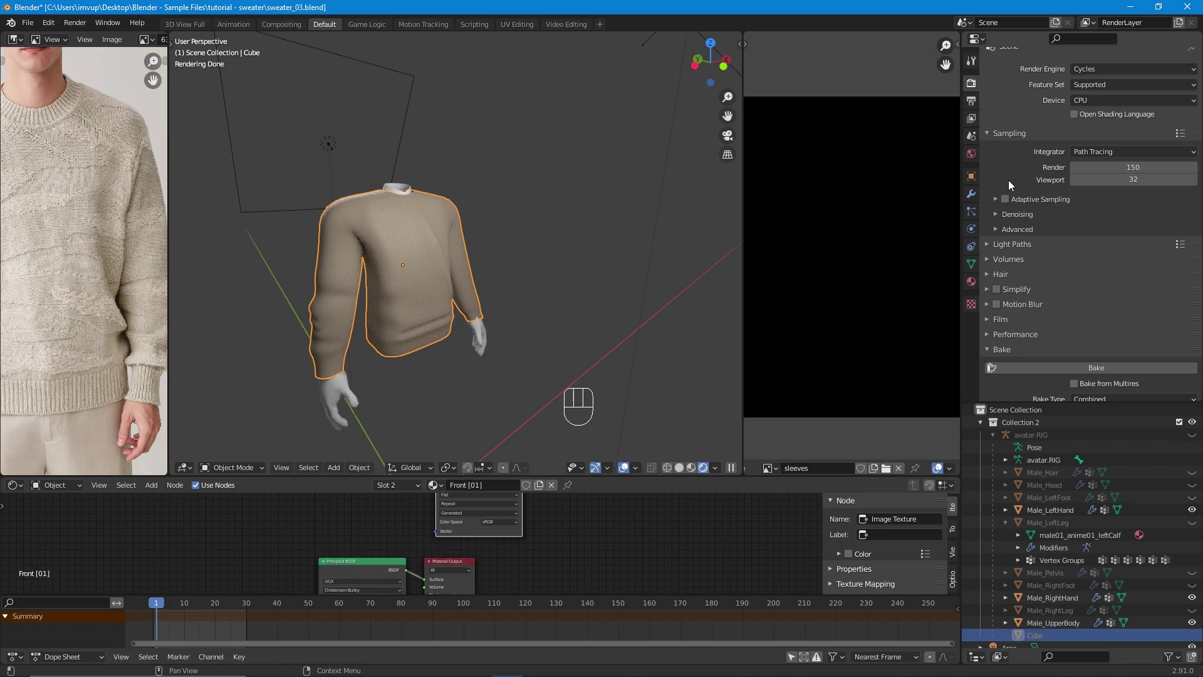
pyautogui.scroll(-4, 1093, 135)
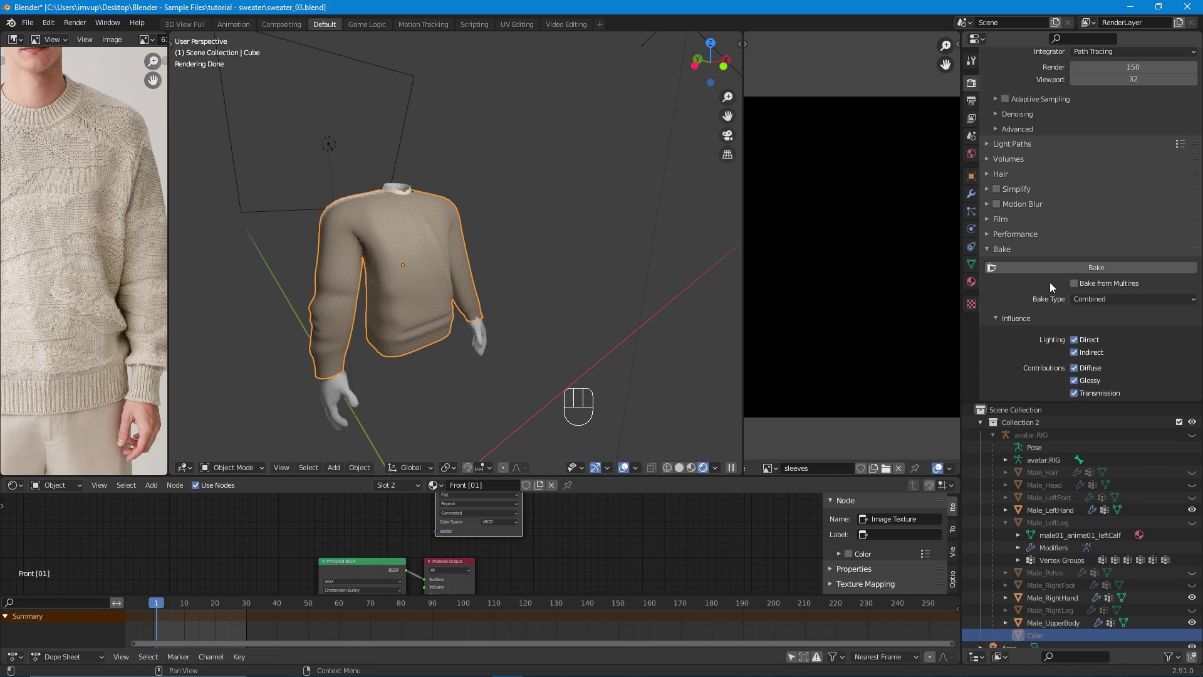
pyautogui.scroll(4, 1040, 173)
pyautogui.scroll(-5, 1051, 160)
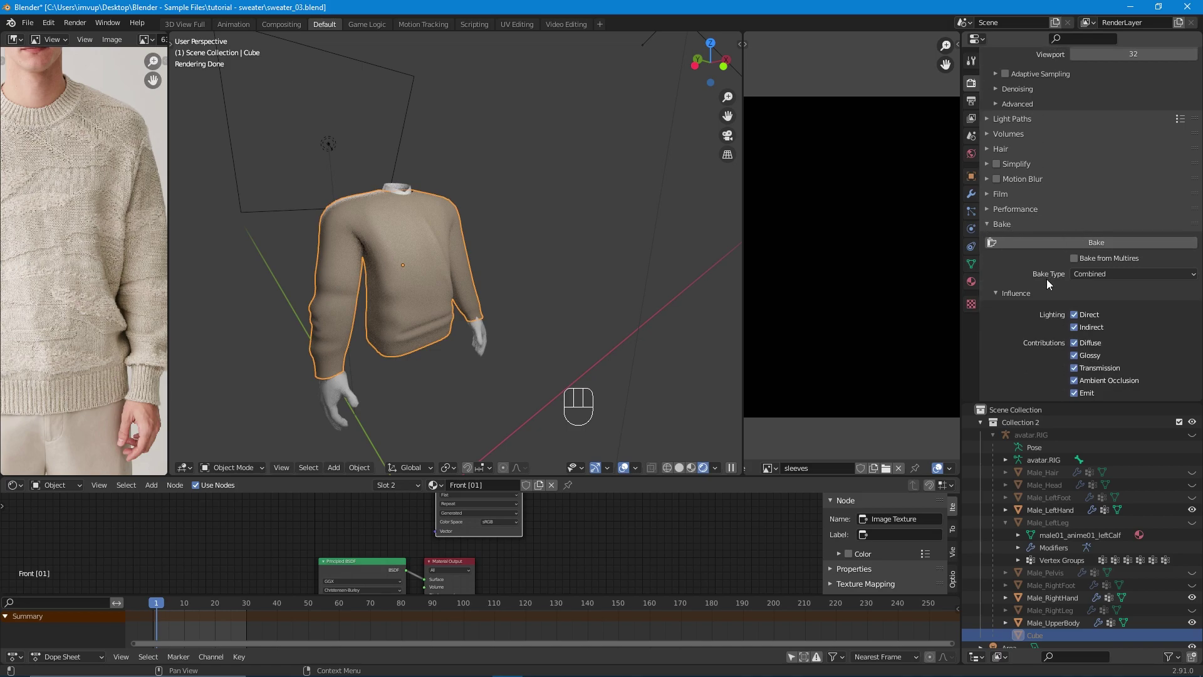
pyautogui.click(1089, 276)
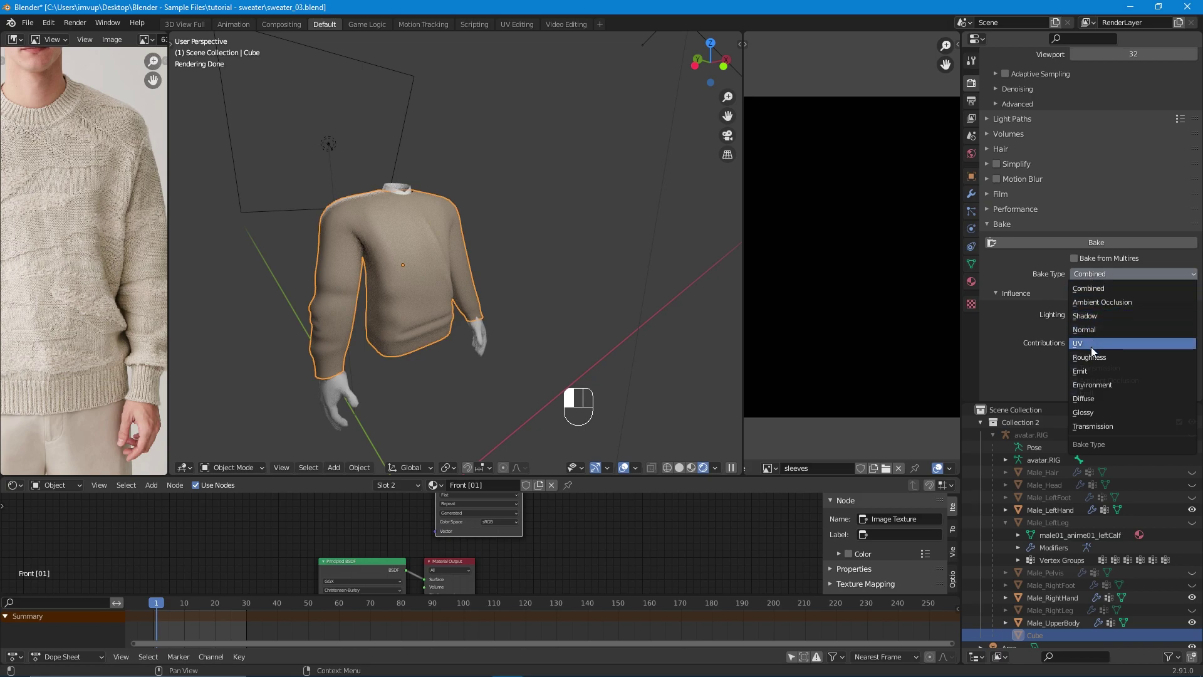
pyautogui.click(1093, 289)
pyautogui.click(1131, 275)
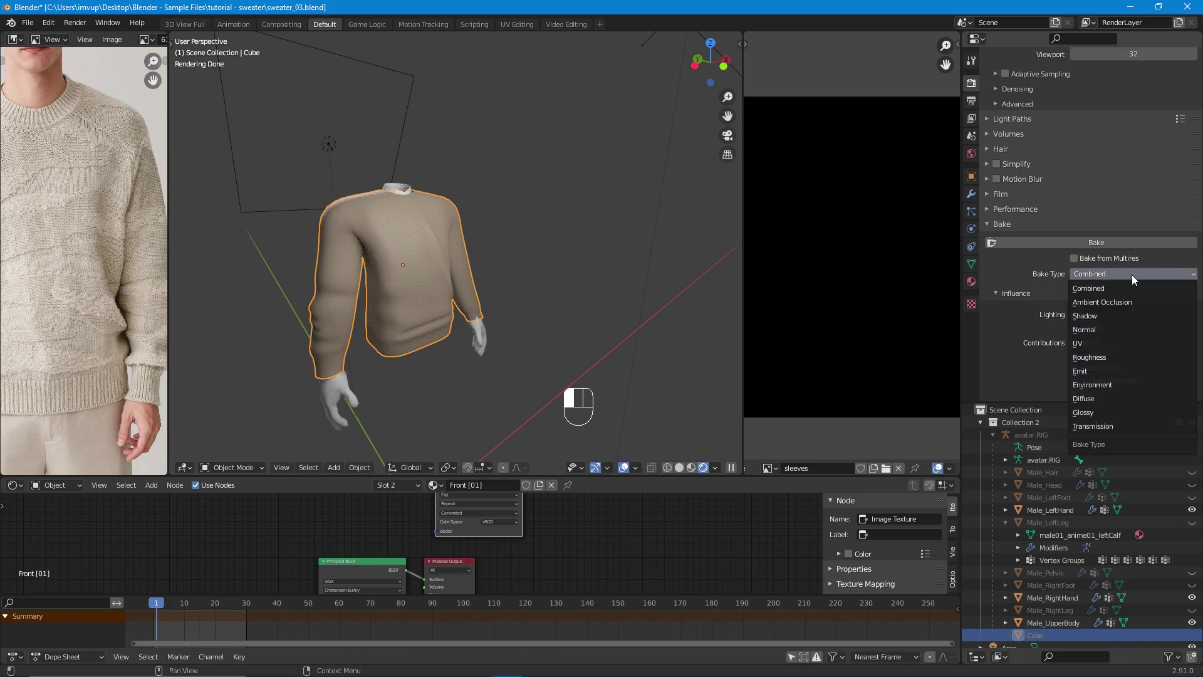
pyautogui.click(1093, 400)
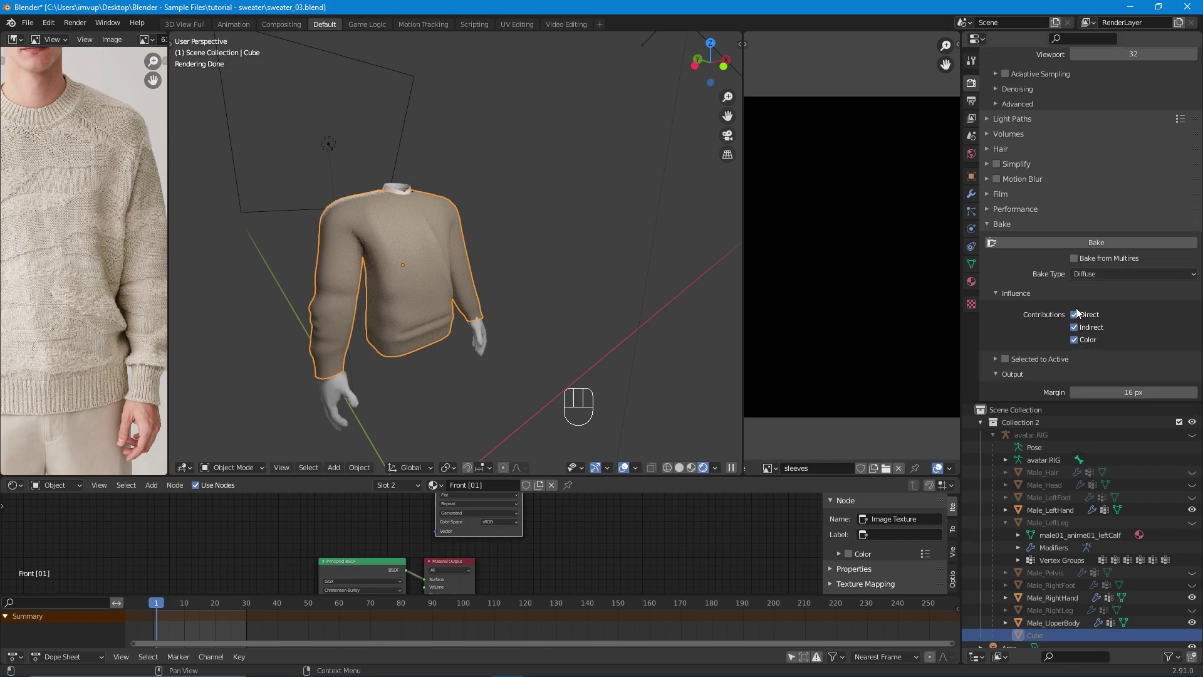
pyautogui.scroll(4, 1034, 256)
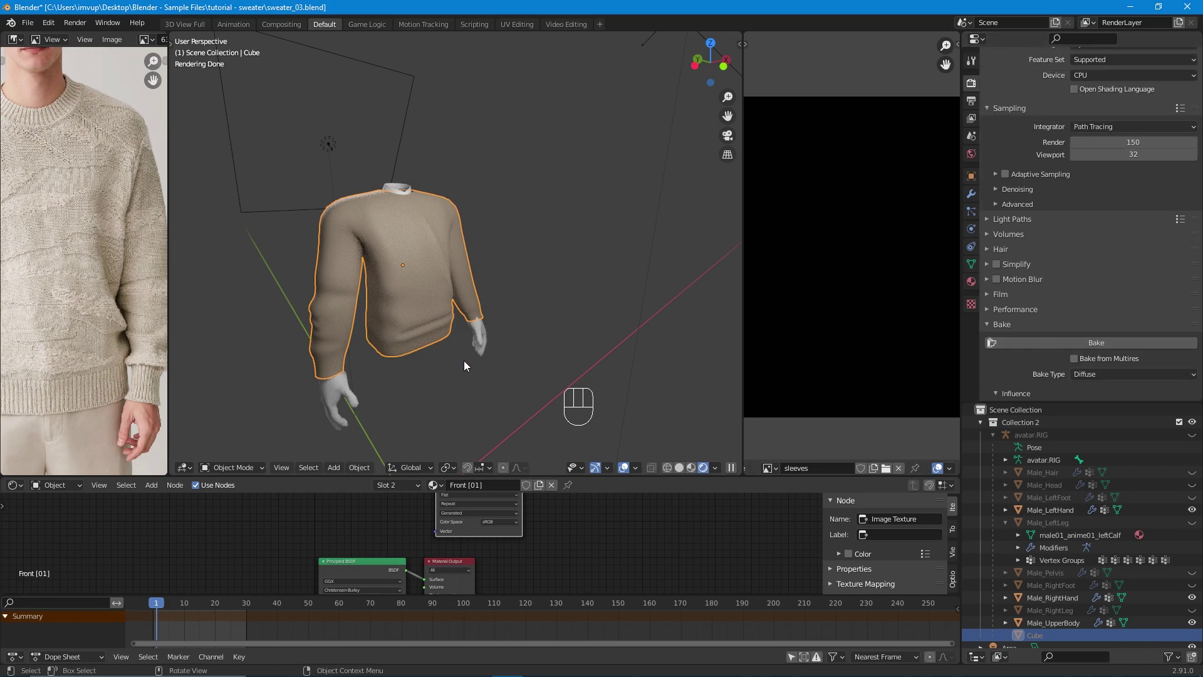
pyautogui.click(1046, 344)
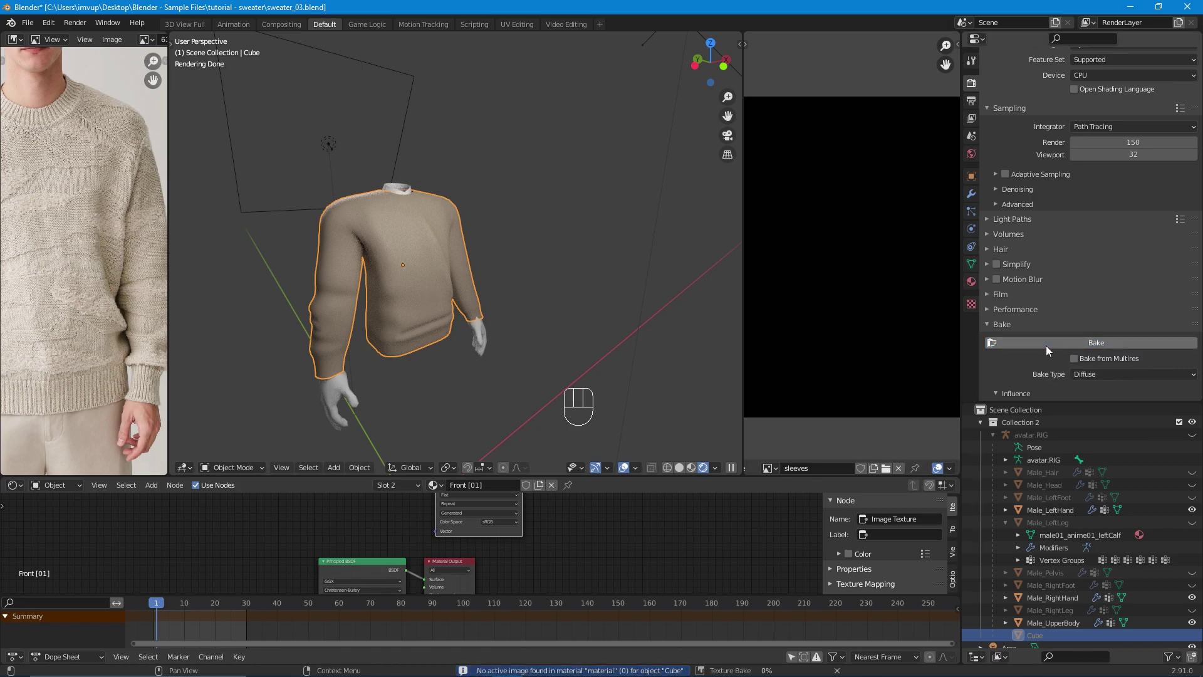
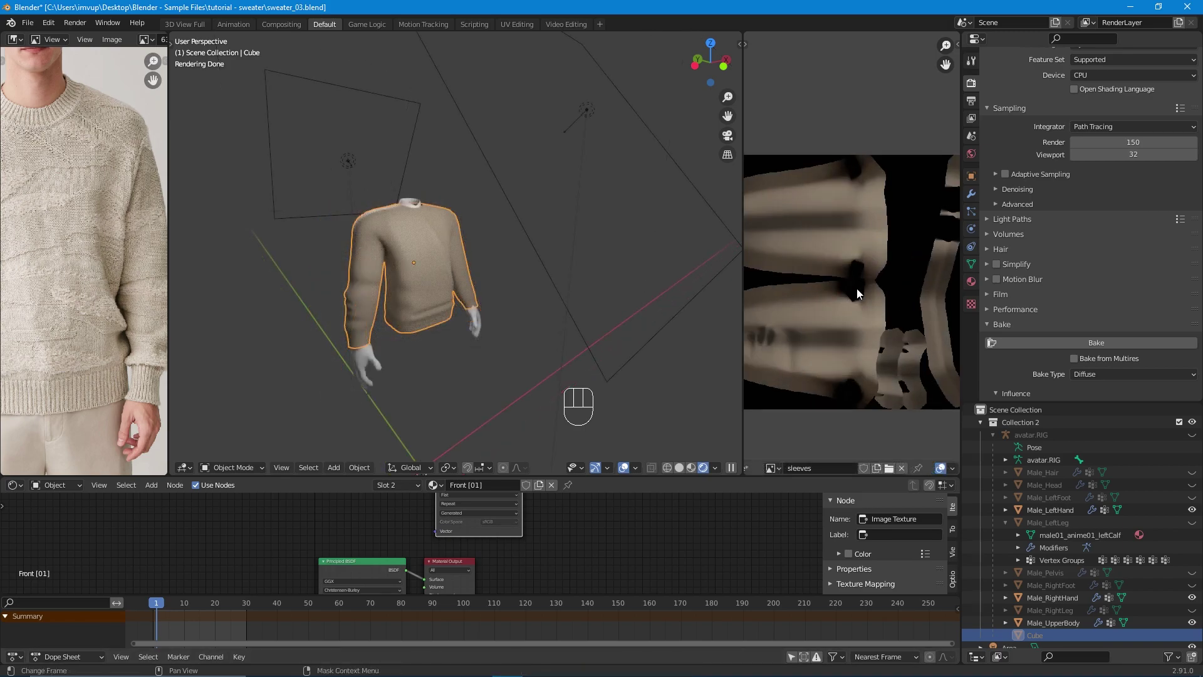
# Examine the baked sleeves, front and back textures one after another, inspecting the back bake up close.
pyautogui.moveTo(856, 288); pyautogui.dragTo(895, 268, button='middle')
pyautogui.click(774, 468)
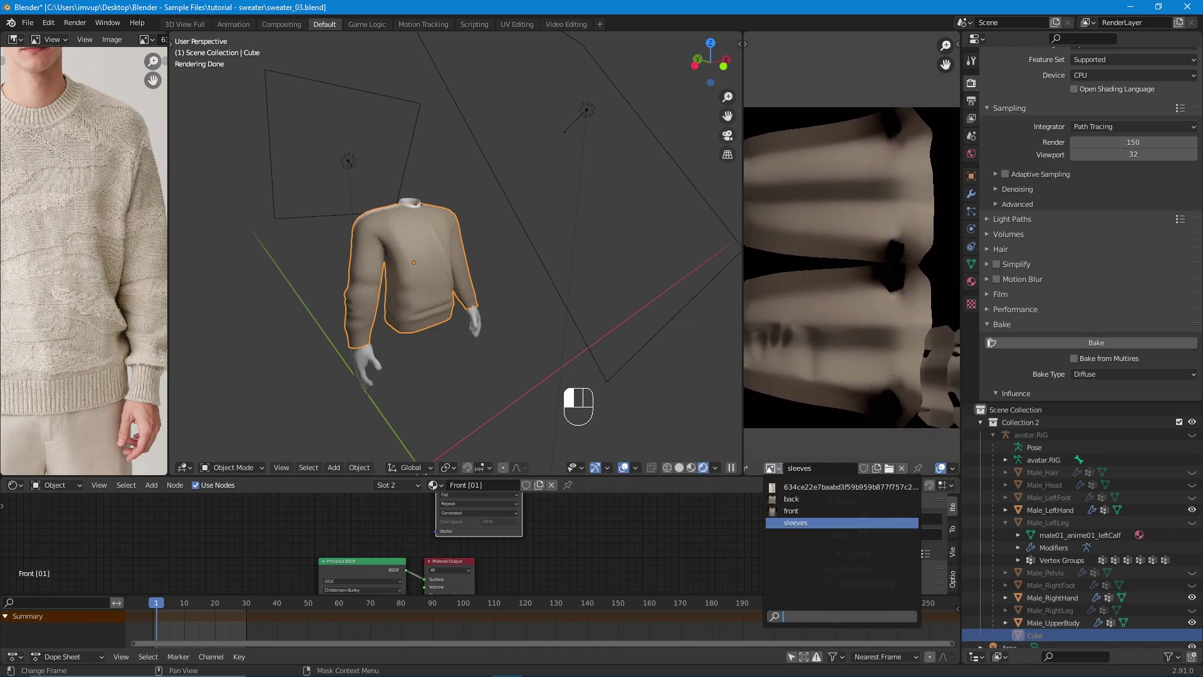
pyautogui.click(808, 507)
pyautogui.scroll(-3, 791, 392)
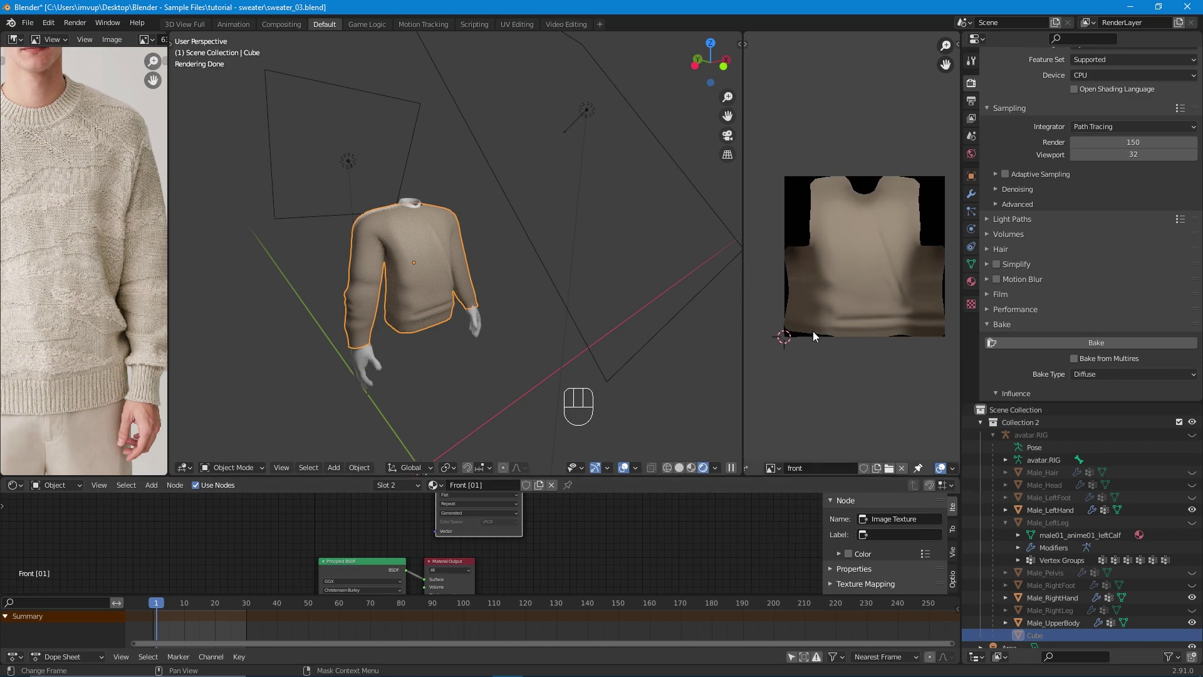
pyautogui.click(774, 468)
pyautogui.click(809, 496)
pyautogui.scroll(2, 817, 368)
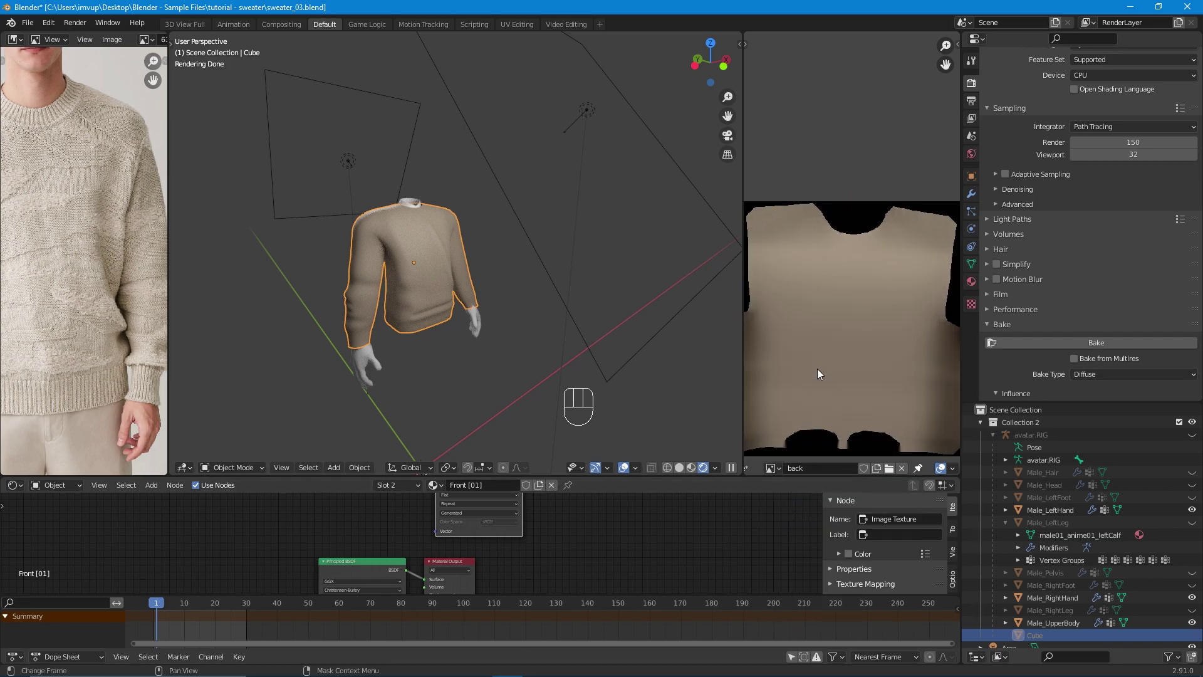
pyautogui.scroll(1, 818, 368)
pyautogui.moveTo(896, 351); pyautogui.dragTo(849, 263, button='middle')
pyautogui.moveTo(917, 319); pyautogui.dragTo(959, 354, button='middle')
pyautogui.scroll(1, 919, 344)
pyautogui.moveTo(805, 402); pyautogui.dragTo(833, 408, button='middle')
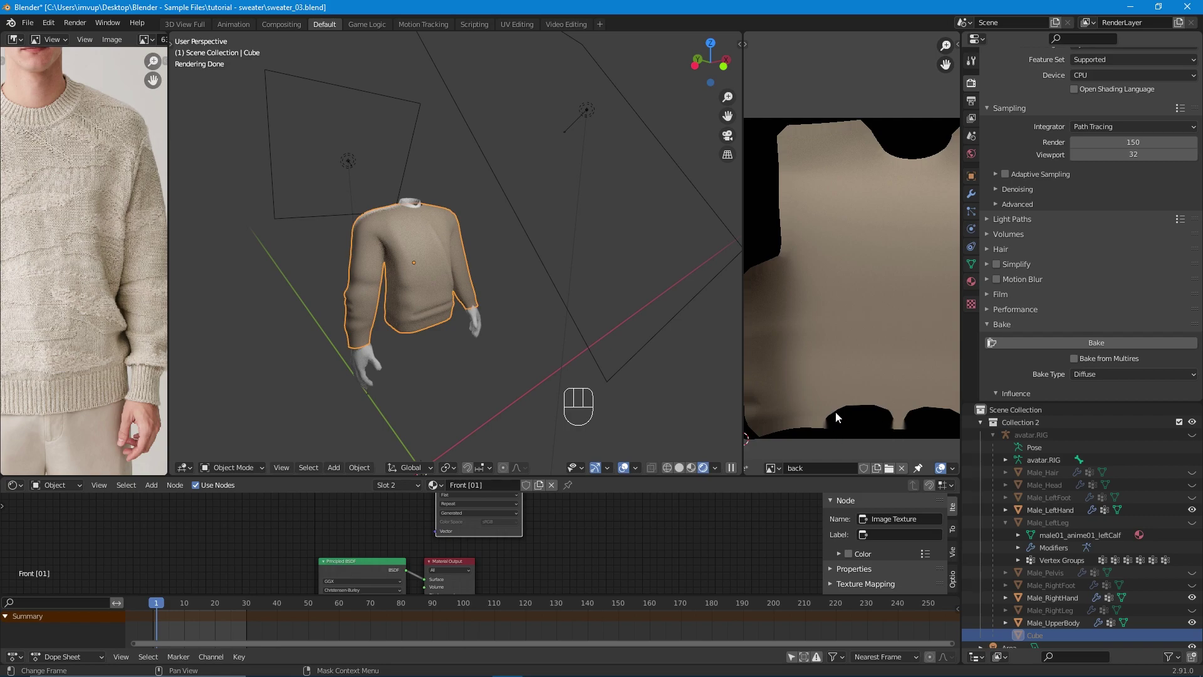
pyautogui.scroll(-2, 874, 374)
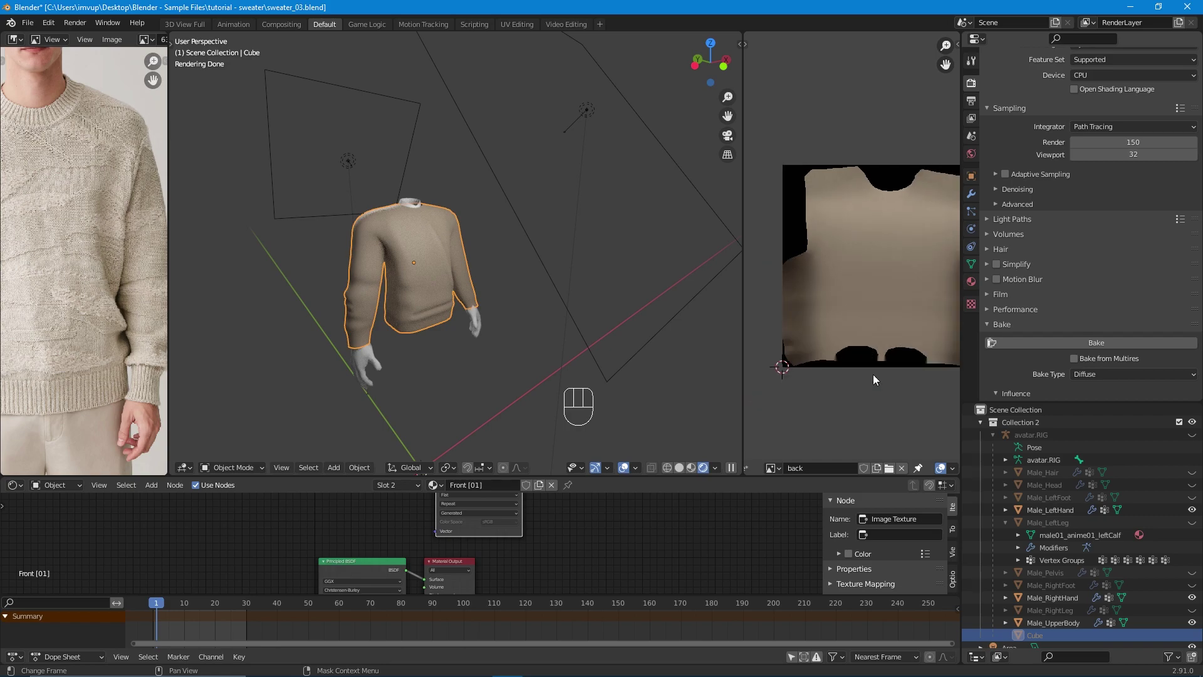
# Compare the rendered sweater's back and front with the matching baked textures.
pyautogui.moveTo(413, 364)
pyautogui.mouseDown(button='middle')
pyautogui.moveTo(367, 355)
pyautogui.moveTo(523, 356)
pyautogui.moveTo(465, 376)
pyautogui.moveTo(493, 341)
pyautogui.mouseUp(button='middle')
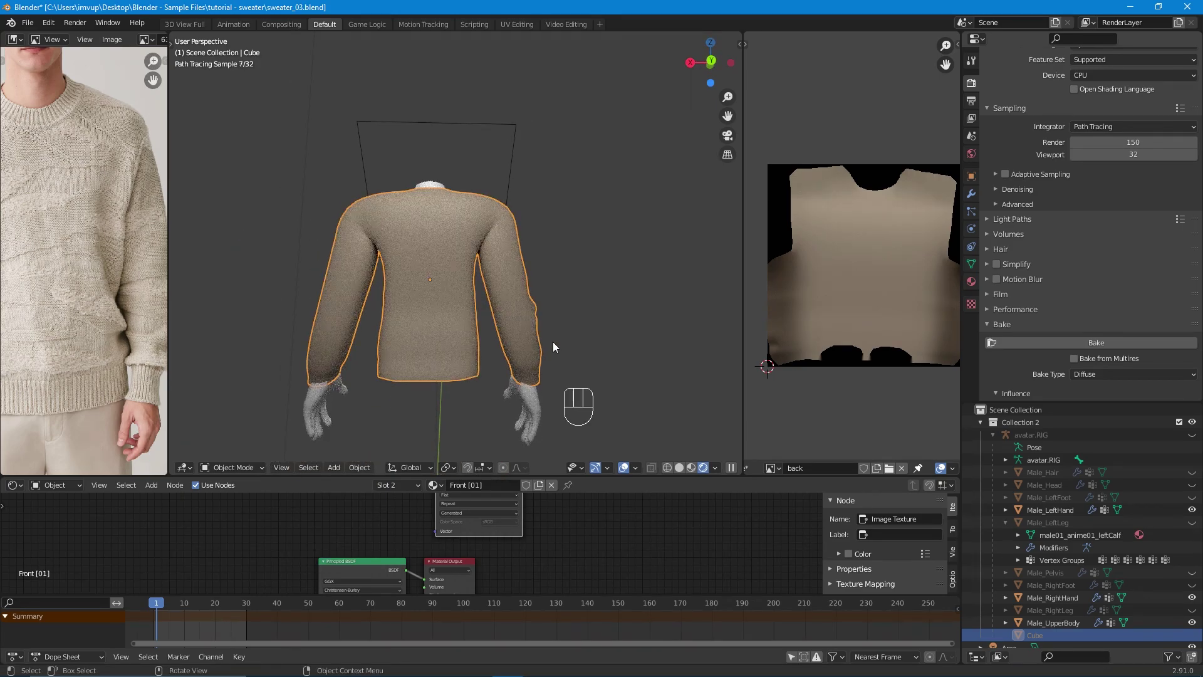
pyautogui.moveTo(425, 380); pyautogui.dragTo(609, 344, button='middle')
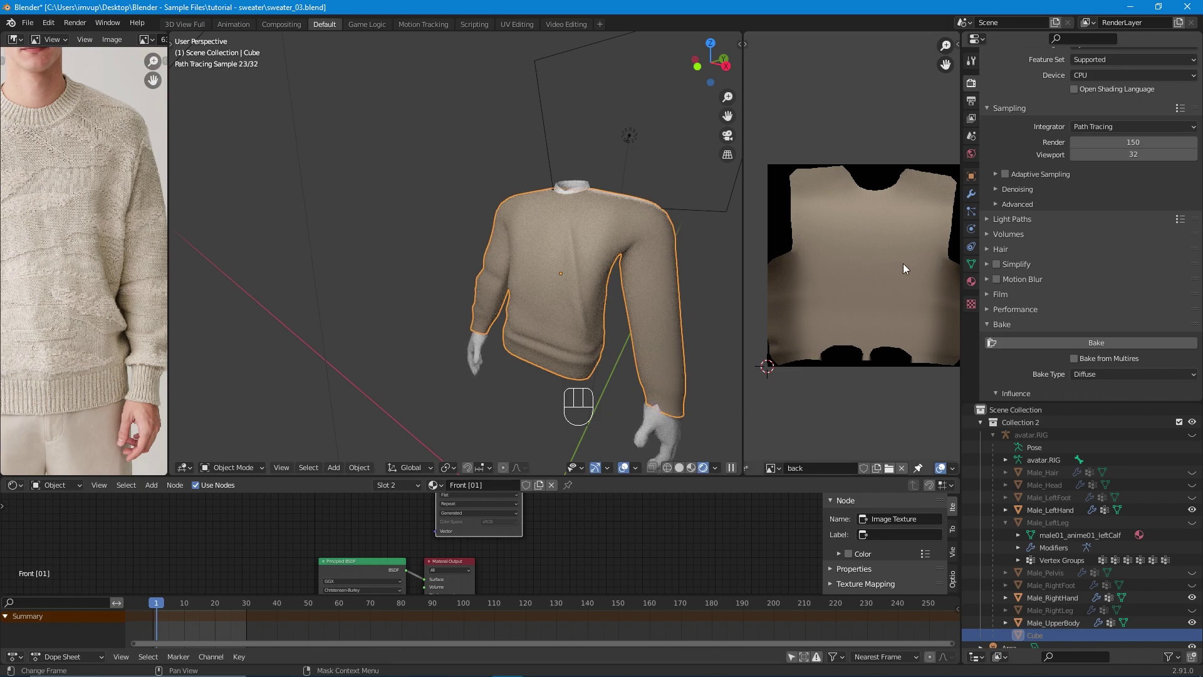
pyautogui.click(776, 468)
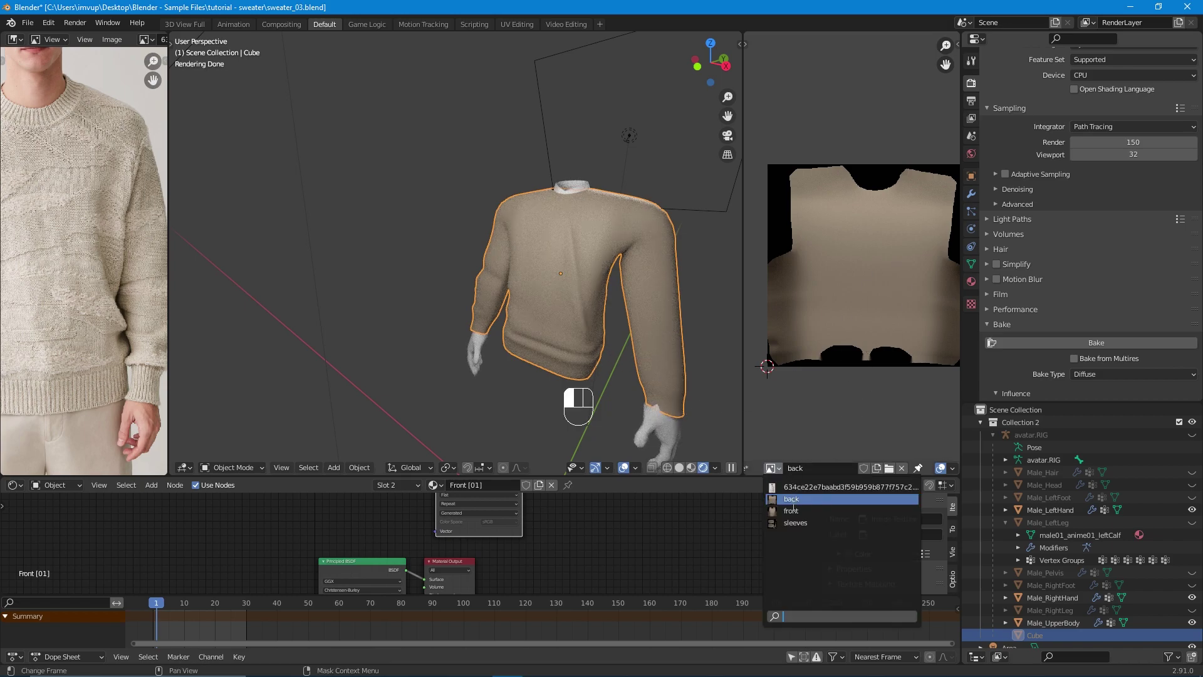
pyautogui.click(791, 507)
pyautogui.moveTo(868, 341); pyautogui.dragTo(813, 347, button='middle')
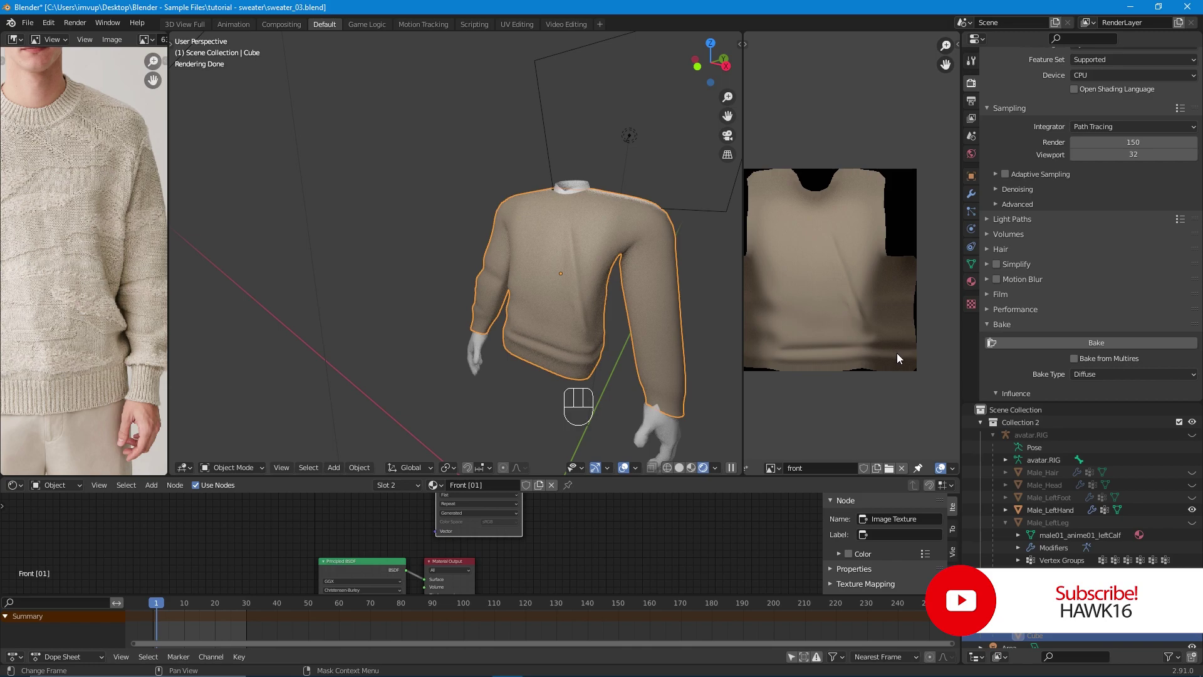
pyautogui.click(775, 468)
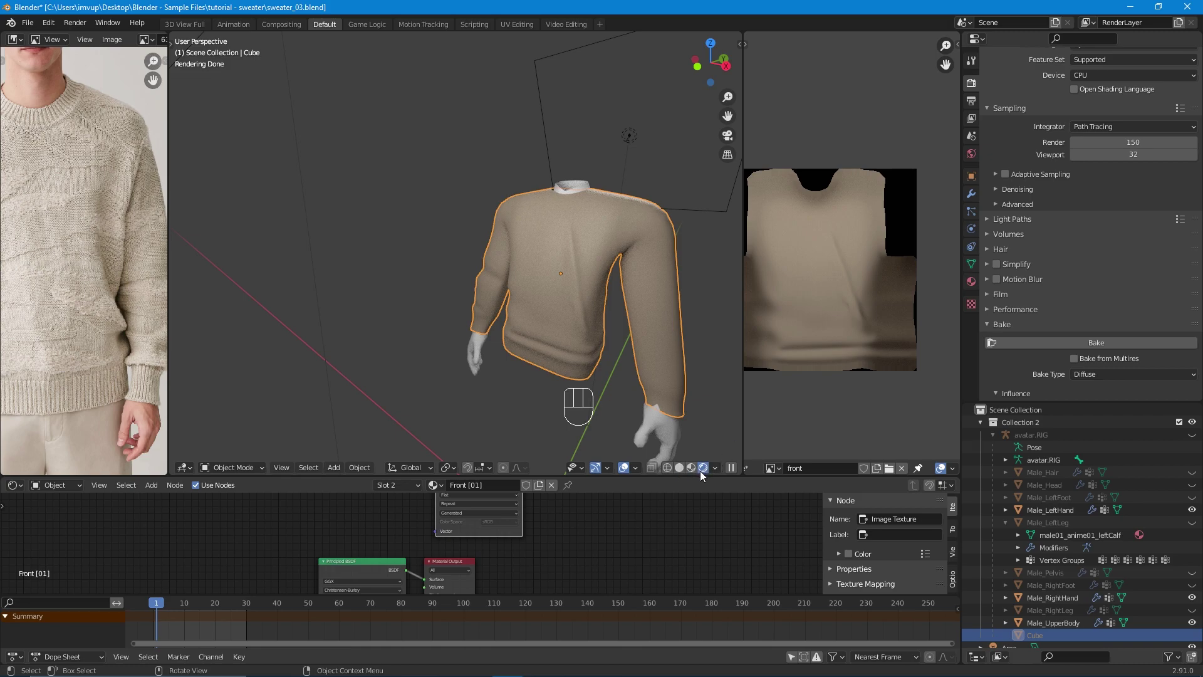
# Switch the 3D view to solid shading and check the sweater from the front and side.
pyautogui.click(679, 468)
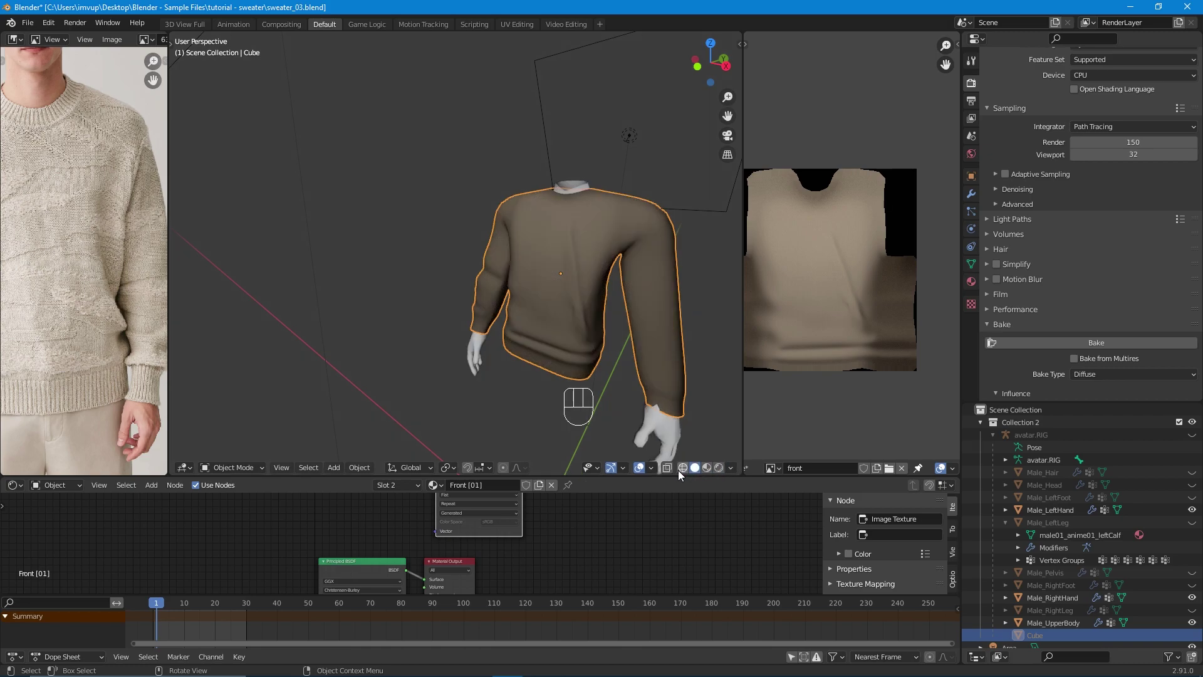
pyautogui.moveTo(642, 352)
pyautogui.mouseDown(button='middle')
pyautogui.moveTo(502, 353)
pyautogui.moveTo(738, 471)
pyautogui.mouseUp(button='middle')
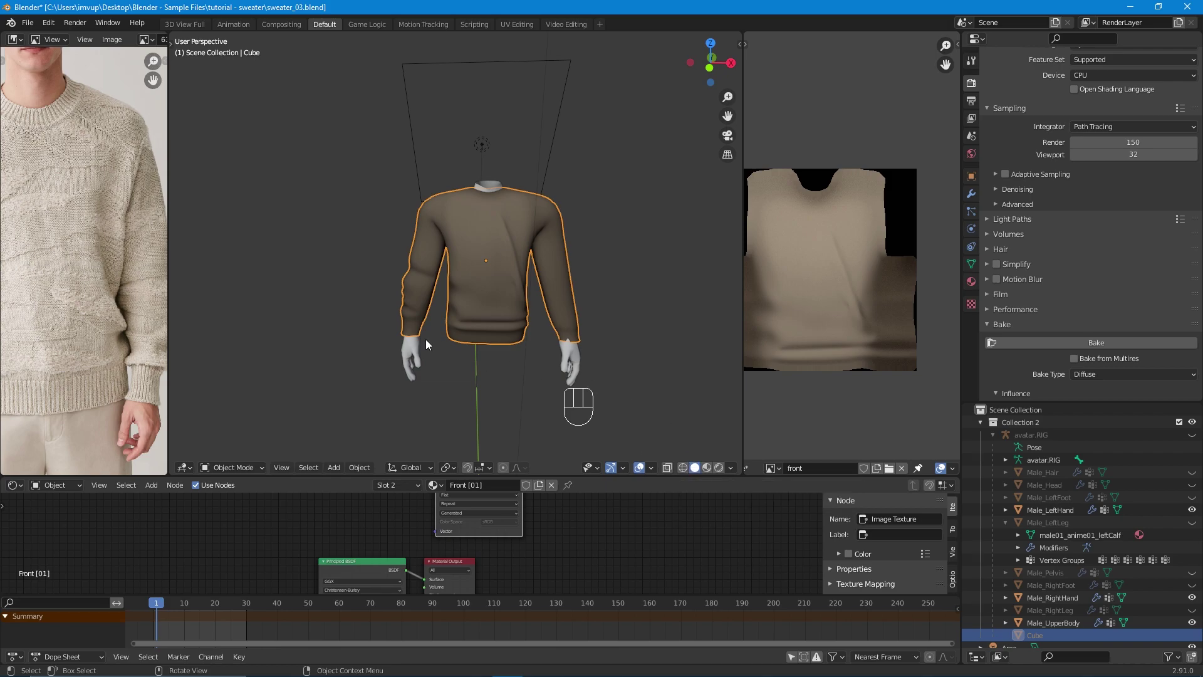
pyautogui.moveTo(426, 340); pyautogui.dragTo(627, 407, button='middle')
pyautogui.scroll(2, 832, 467)
pyautogui.scroll(-2, 833, 466)
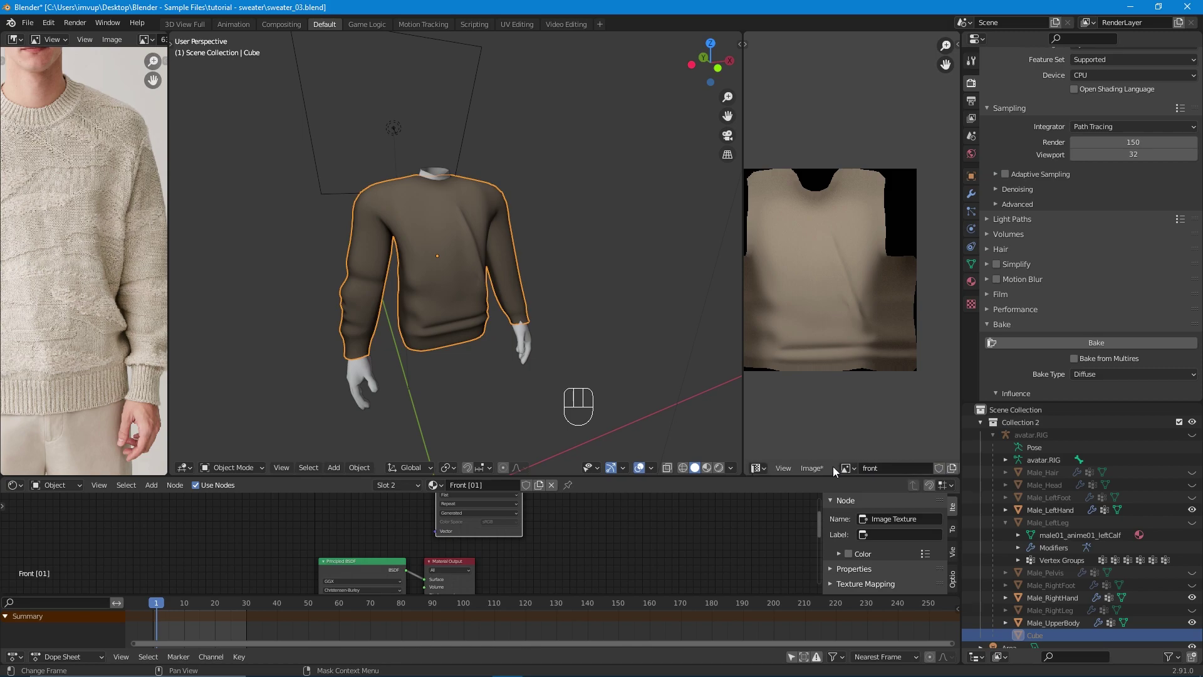
# Save the baked front texture as front.jpg in JPEG format in the tutorial - sweater folder.
pyautogui.click(818, 469)
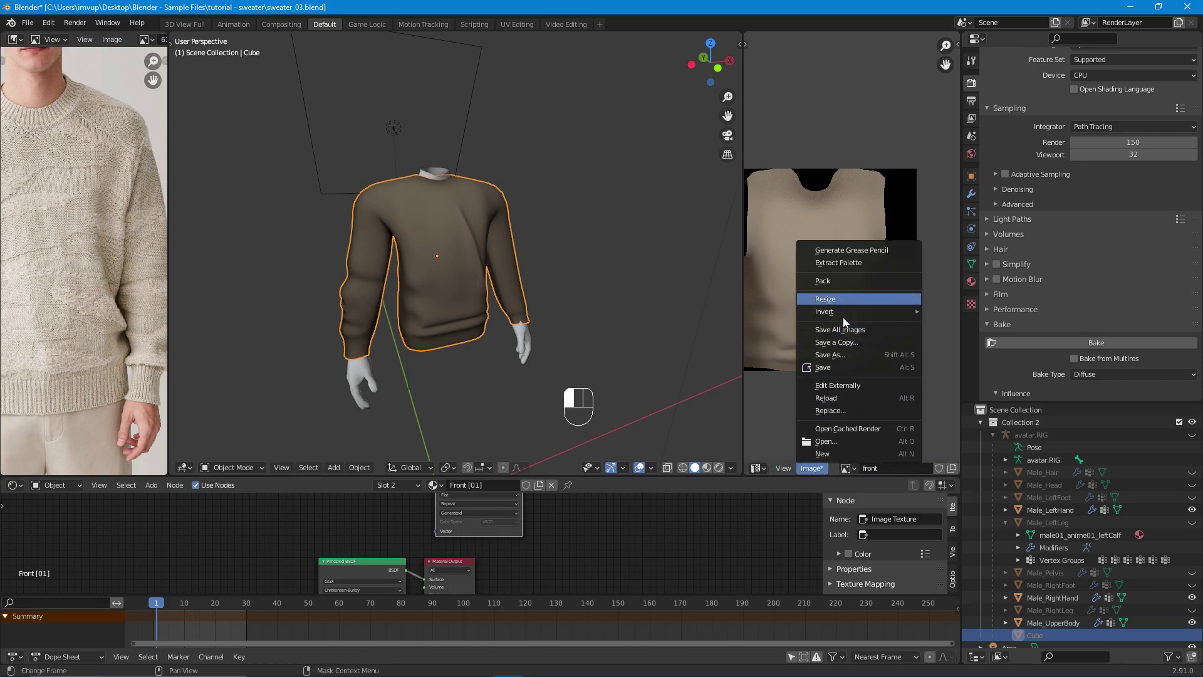
pyautogui.click(845, 354)
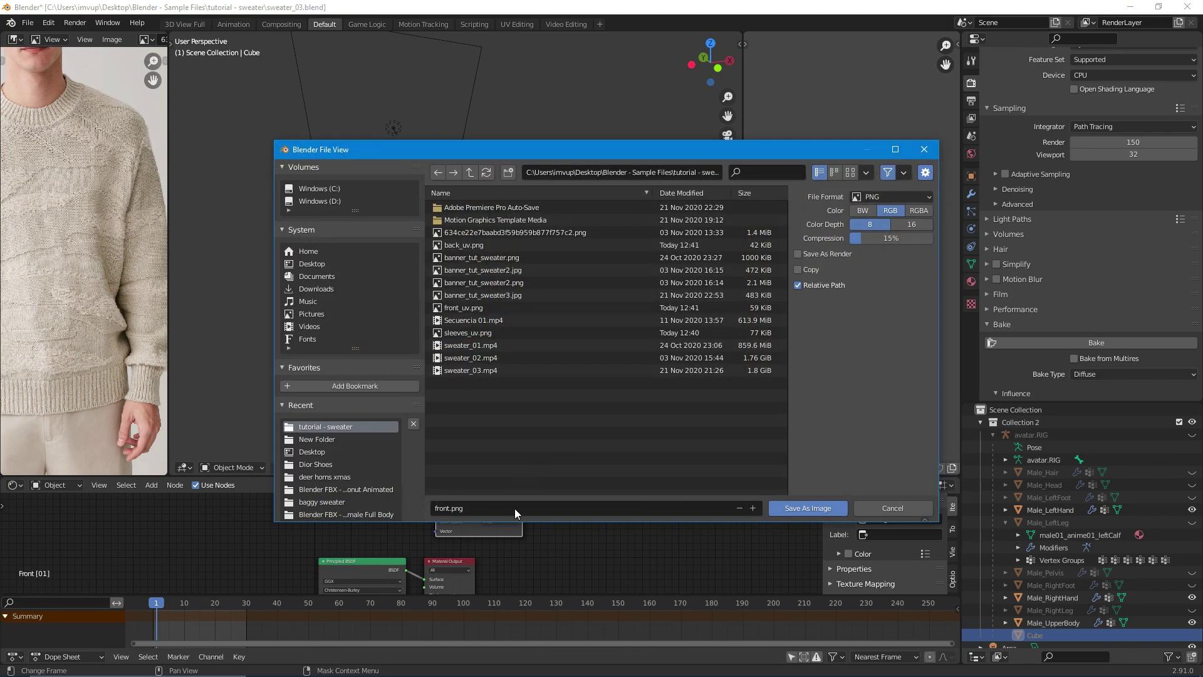
pyautogui.click(450, 508)
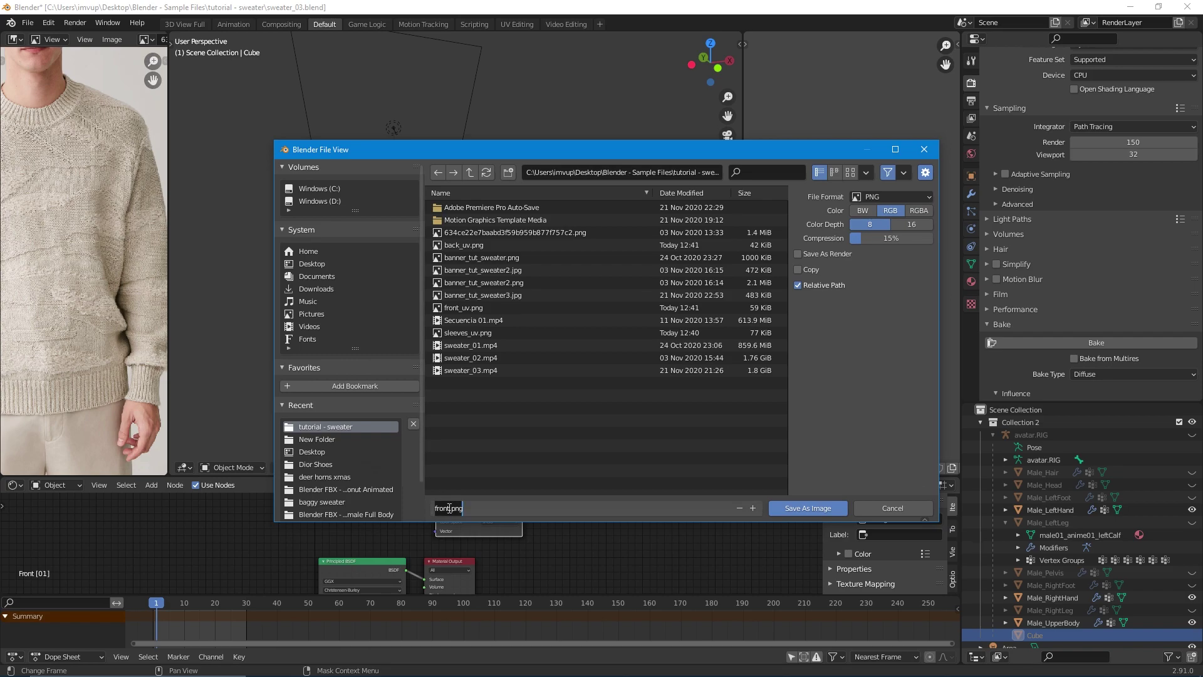
pyautogui.click(881, 196)
pyautogui.click(881, 195)
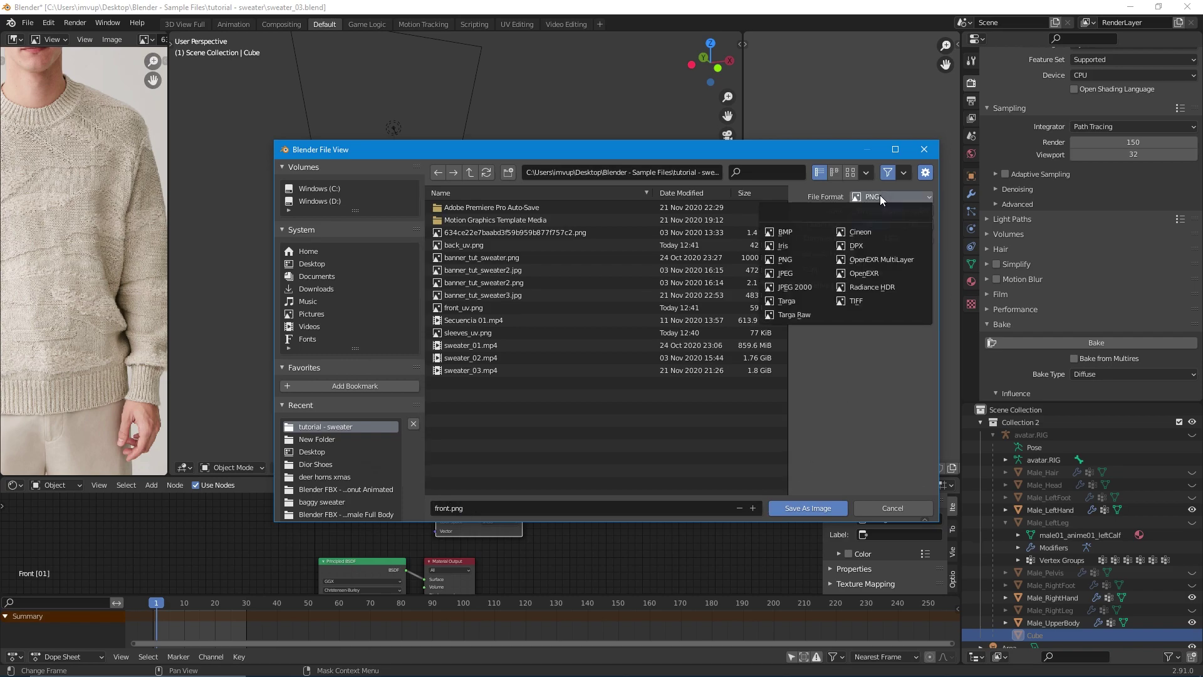
pyautogui.click(795, 272)
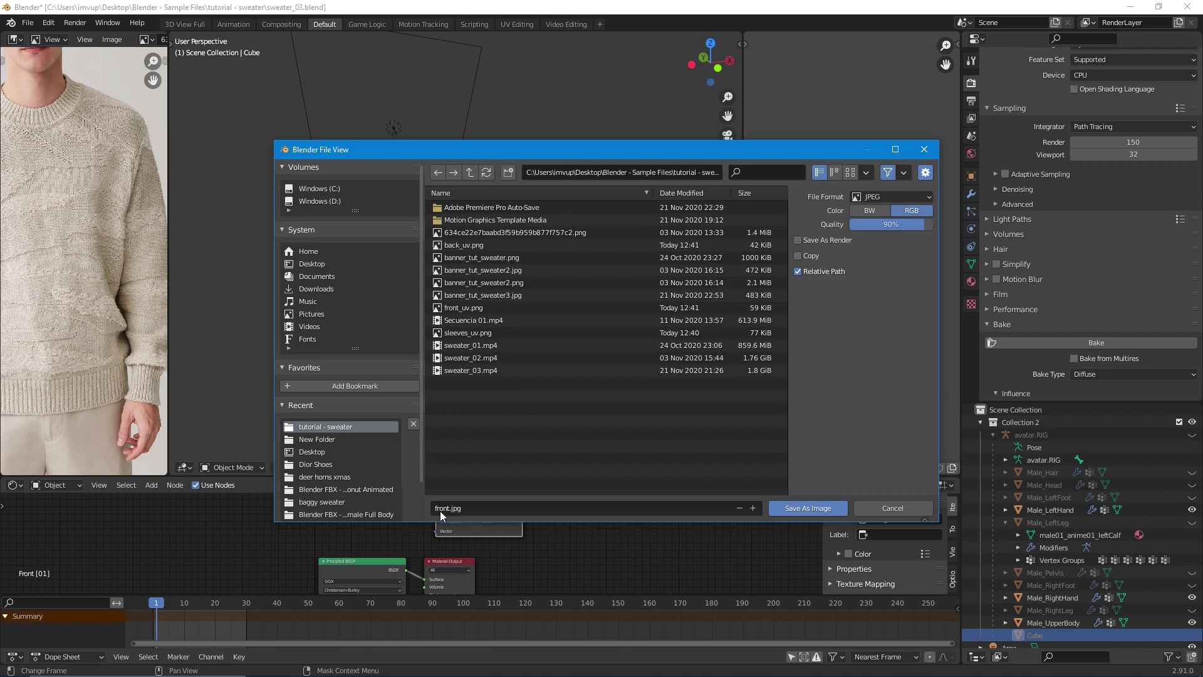
pyautogui.click(807, 509)
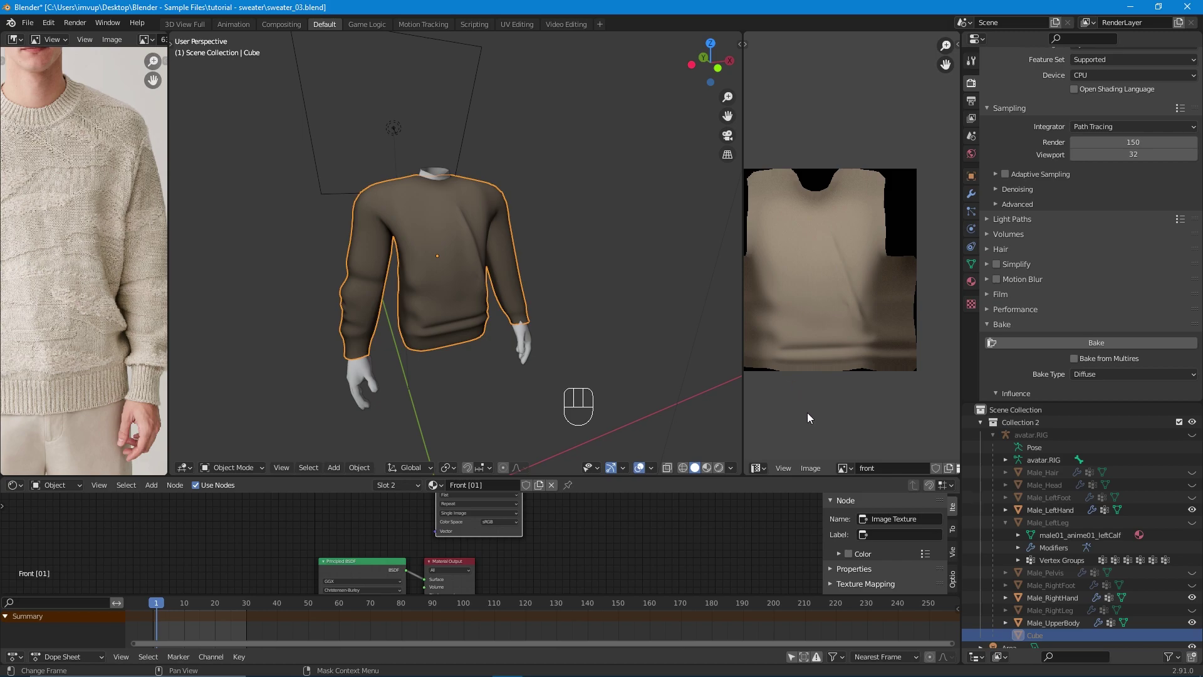
# Display the baked back texture and save it as back.jpg in JPEG format.
pyautogui.click(844, 467)
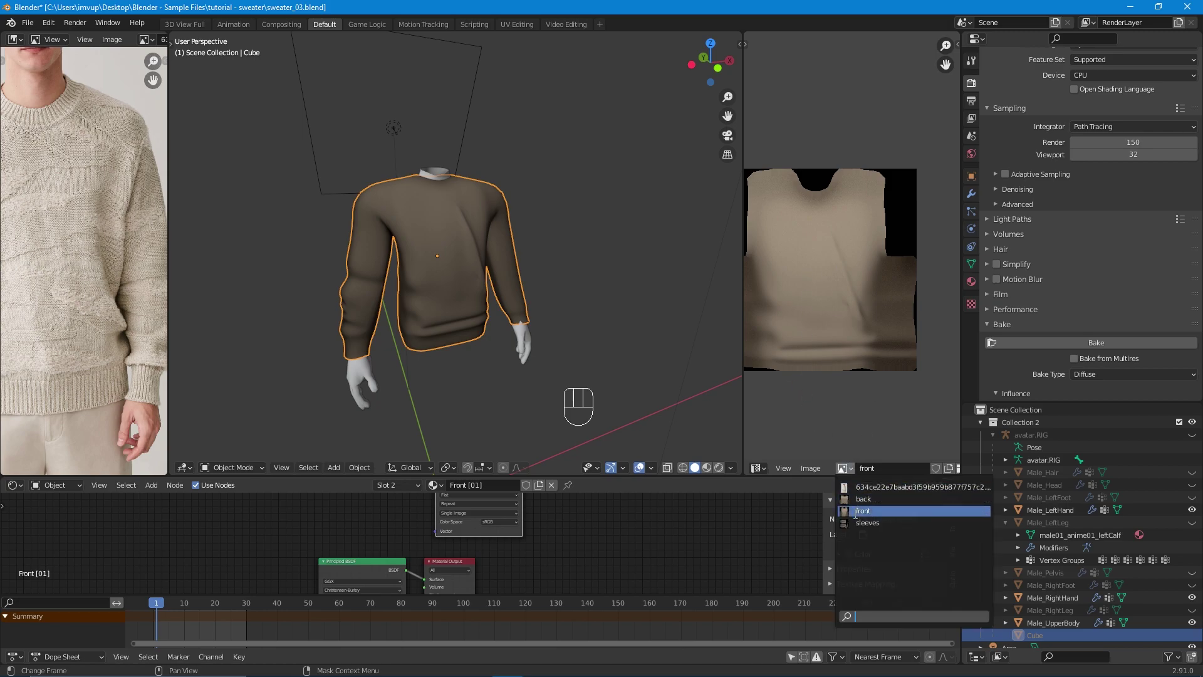
pyautogui.click(877, 496)
pyautogui.click(812, 467)
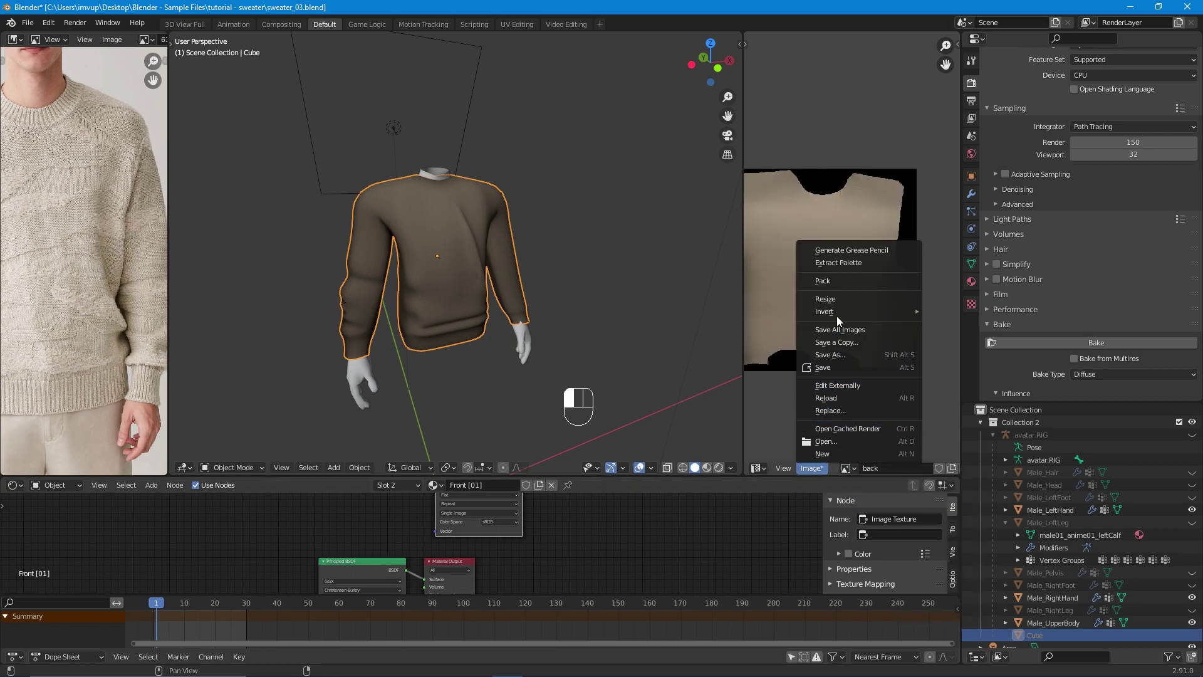
pyautogui.click(833, 355)
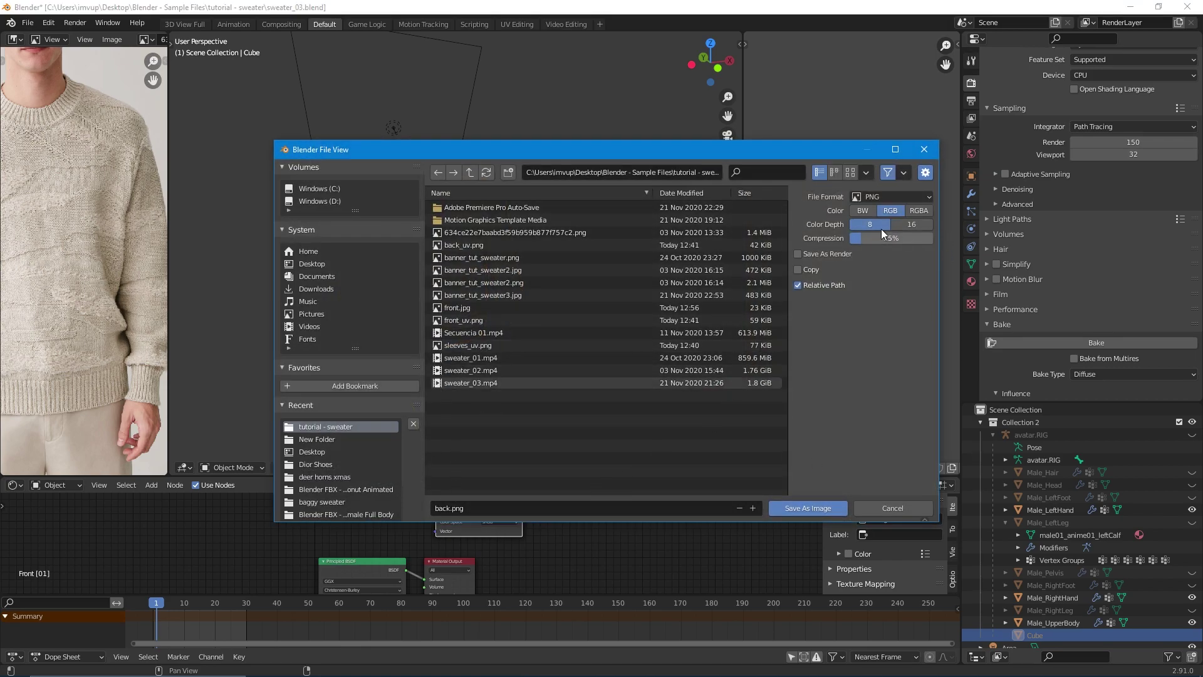
pyautogui.click(863, 199)
pyautogui.click(798, 277)
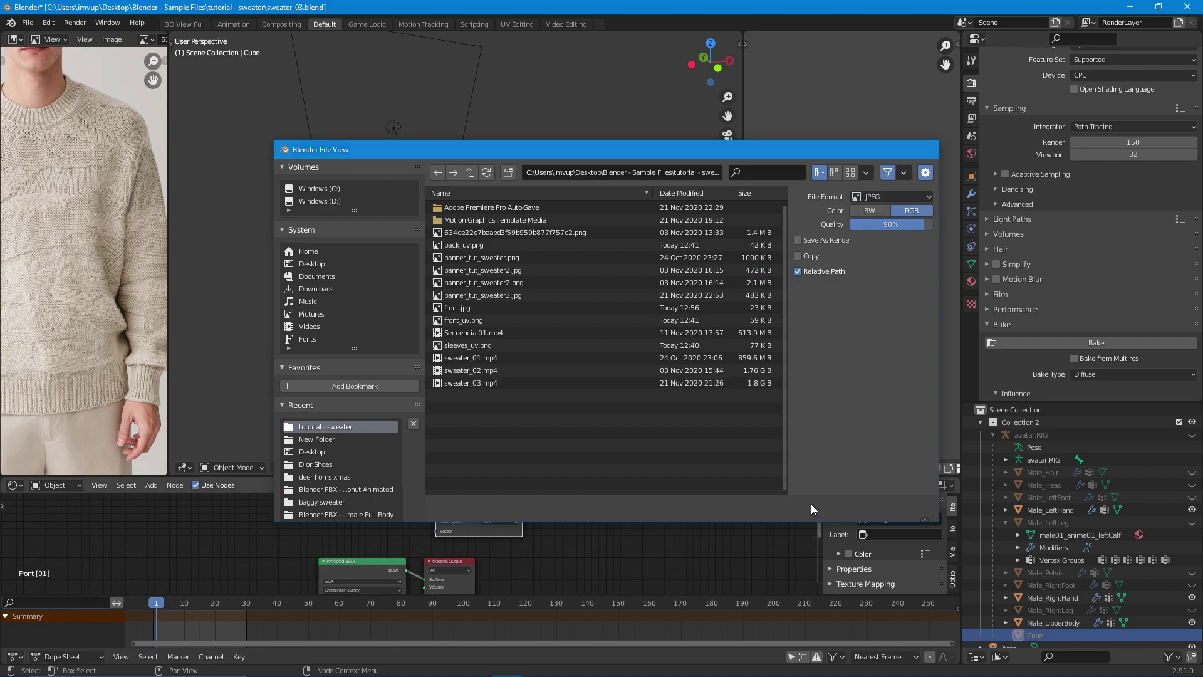
pyautogui.click(810, 505)
# Display the baked sleeves texture and save it under the name sleeves in JPEG format.
pyautogui.click(810, 468)
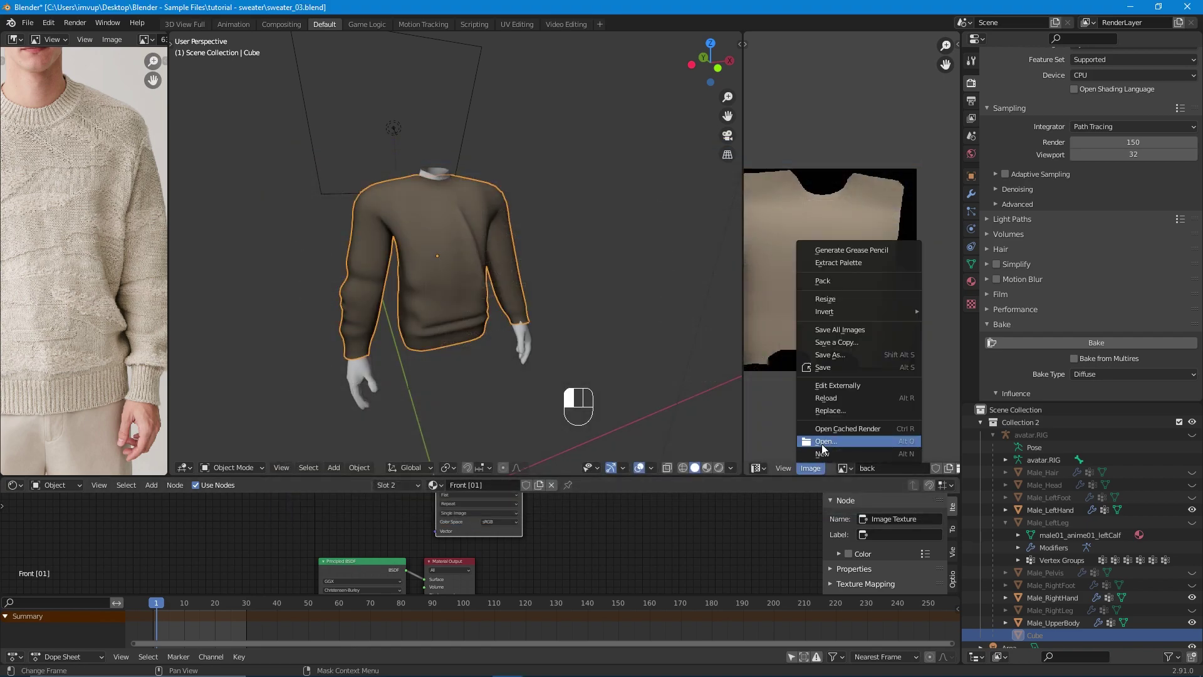
pyautogui.click(848, 467)
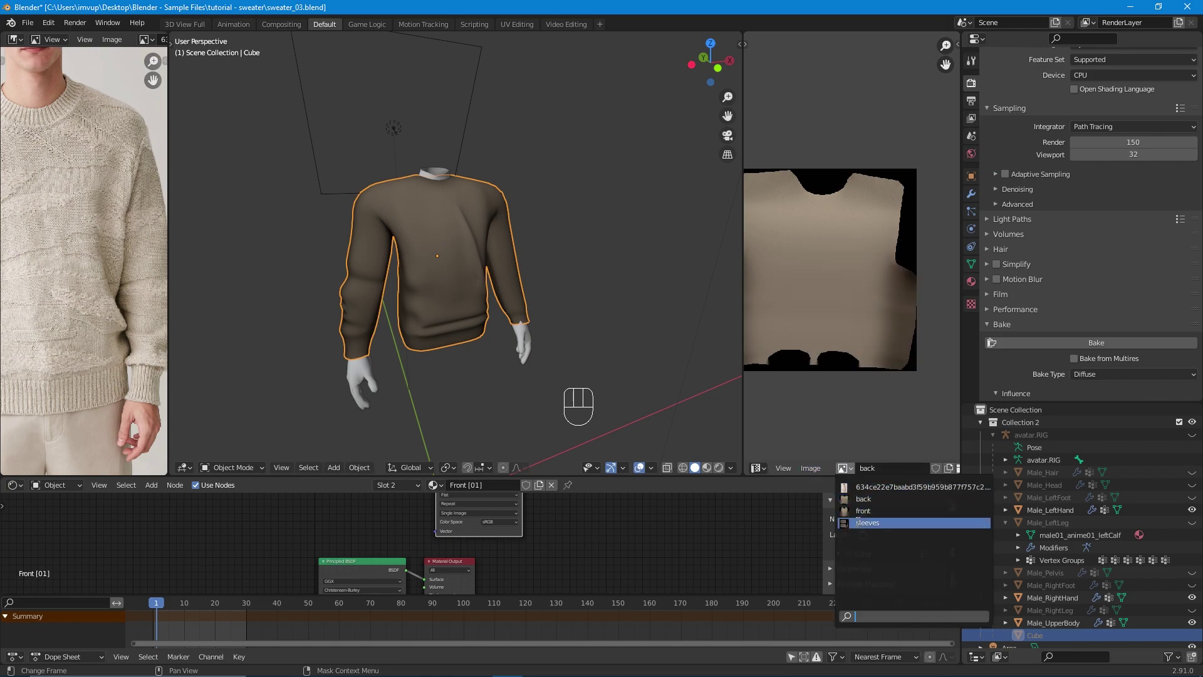
pyautogui.click(865, 523)
pyautogui.click(811, 468)
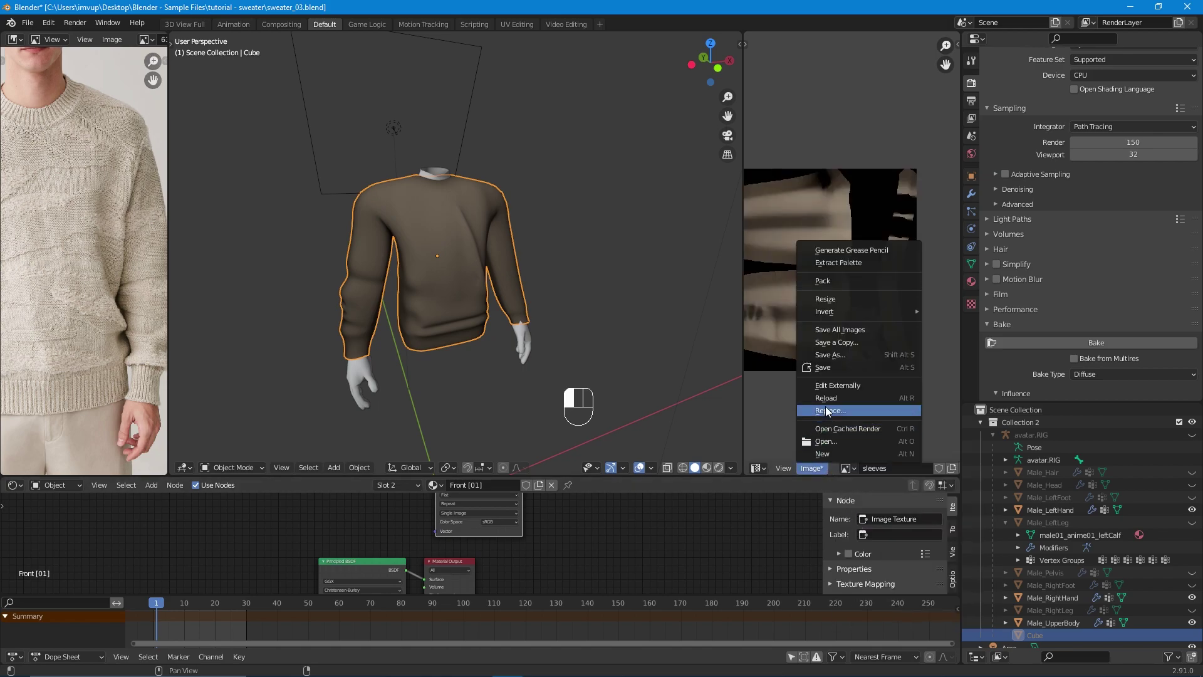
pyautogui.click(829, 355)
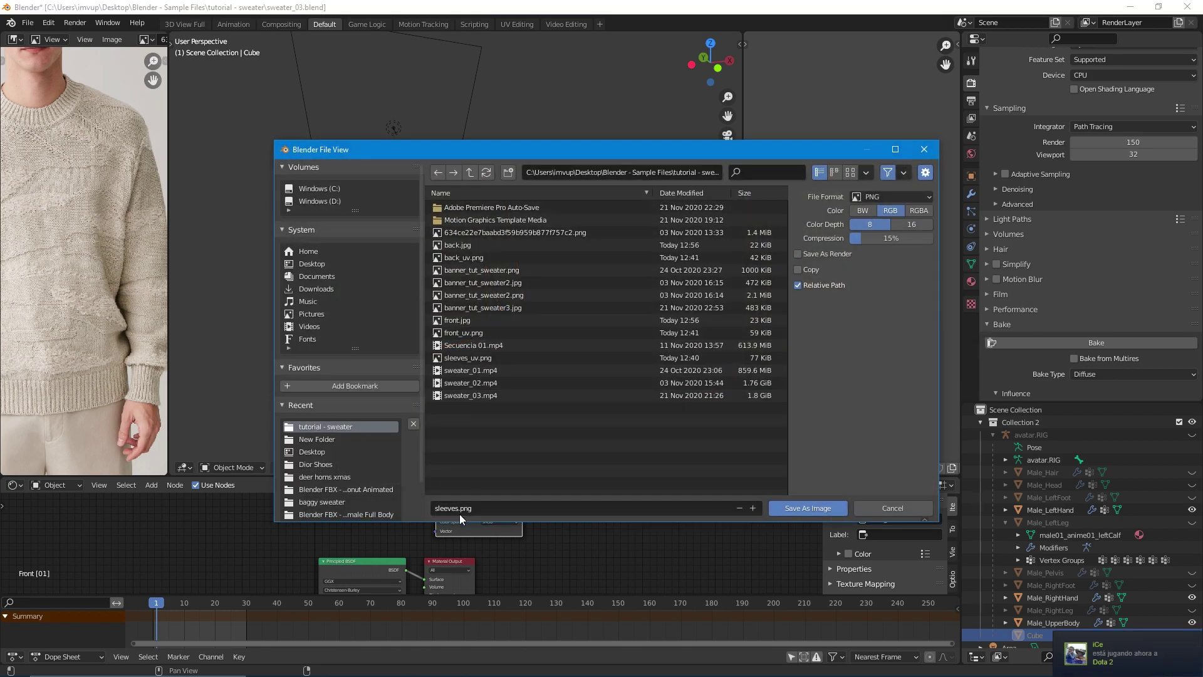
pyautogui.click(874, 197)
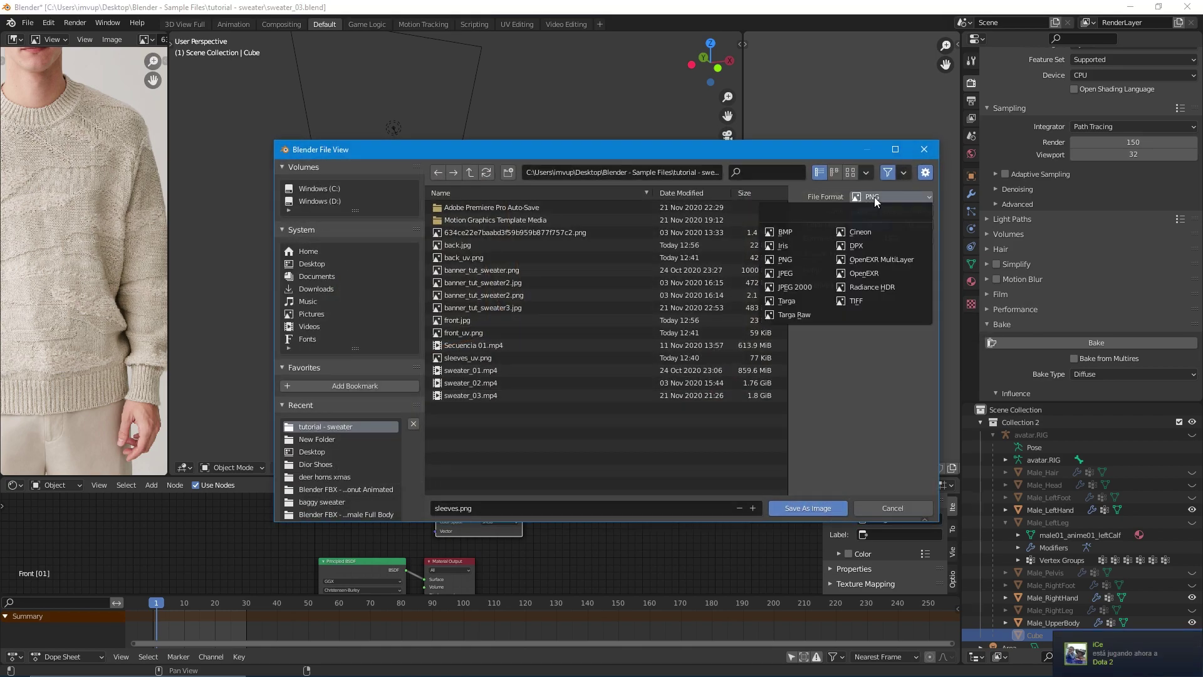
pyautogui.click(881, 213)
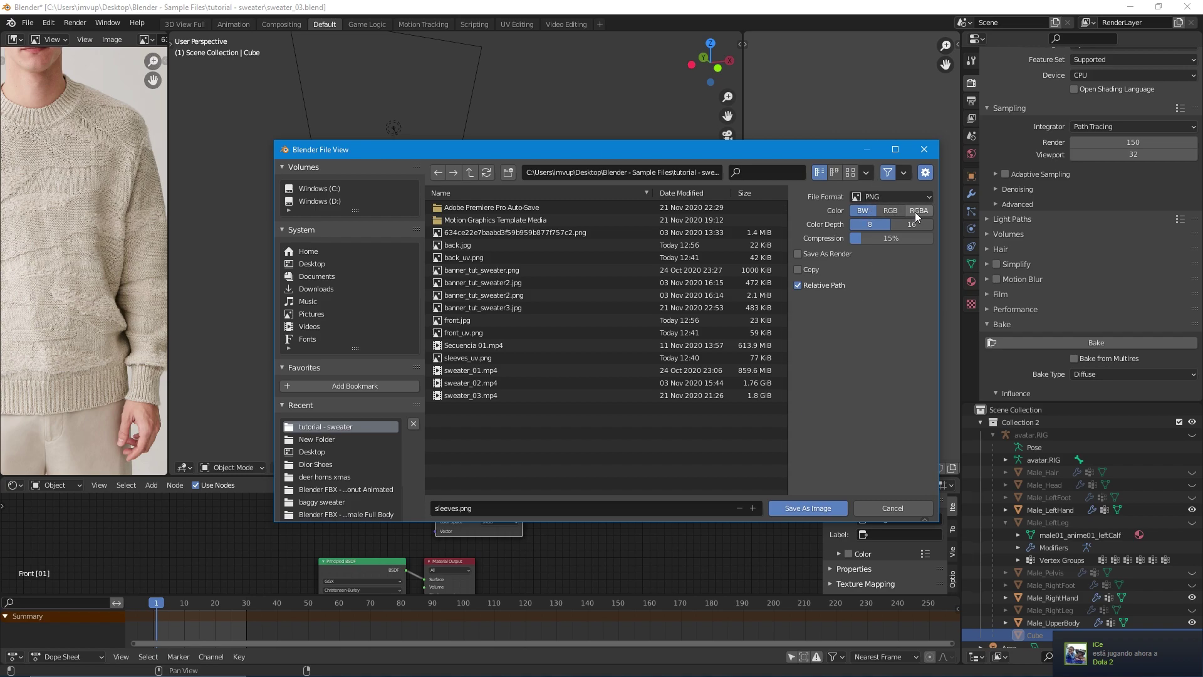
pyautogui.click(888, 195)
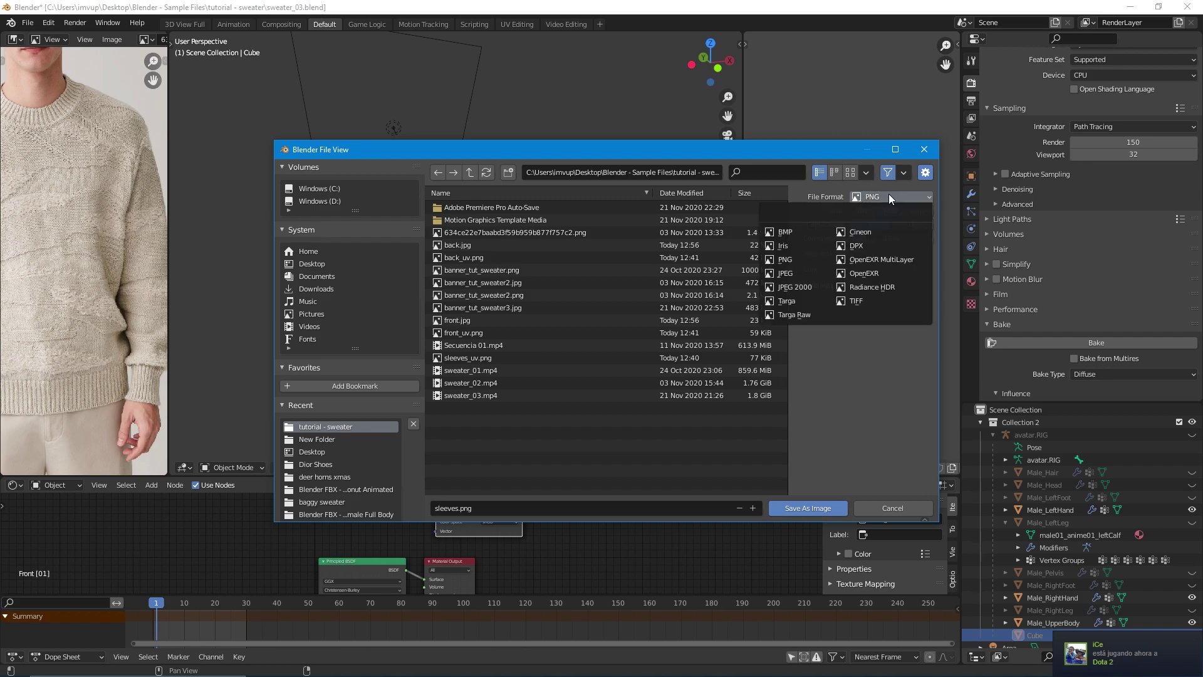
pyautogui.click(788, 274)
pyautogui.click(791, 507)
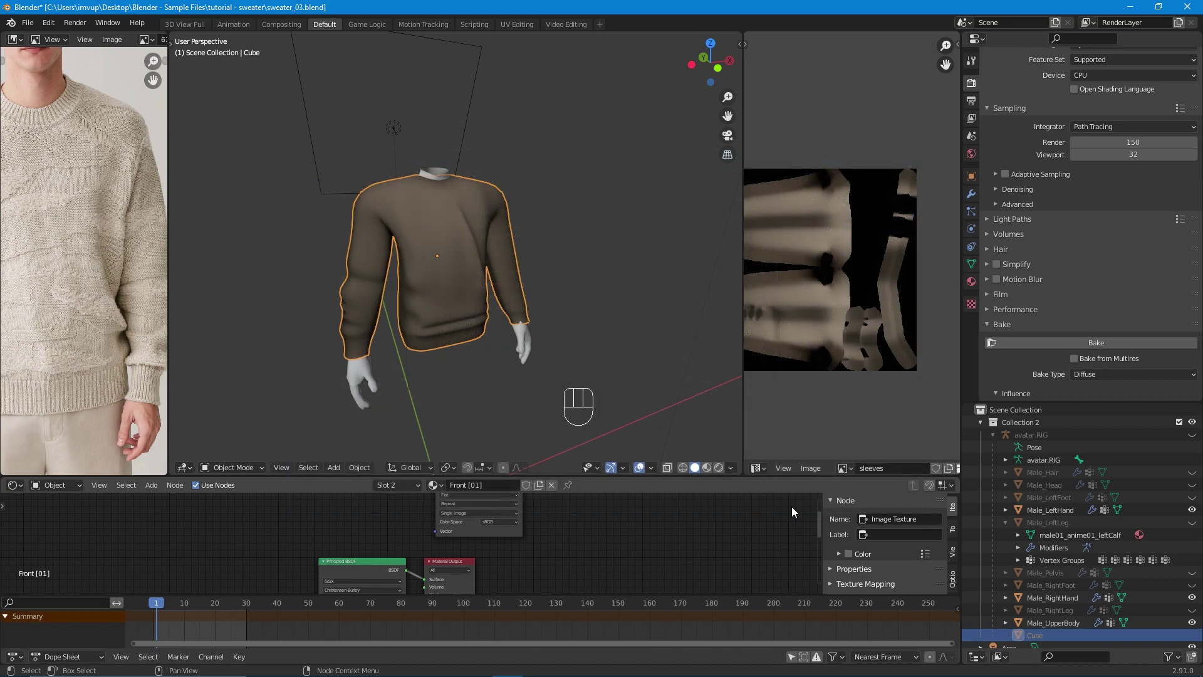
# Select the sweater and apply its Subdivision modifier, keeping the Armature modifier.
pyautogui.moveTo(577, 370); pyautogui.dragTo(536, 340, button='middle')
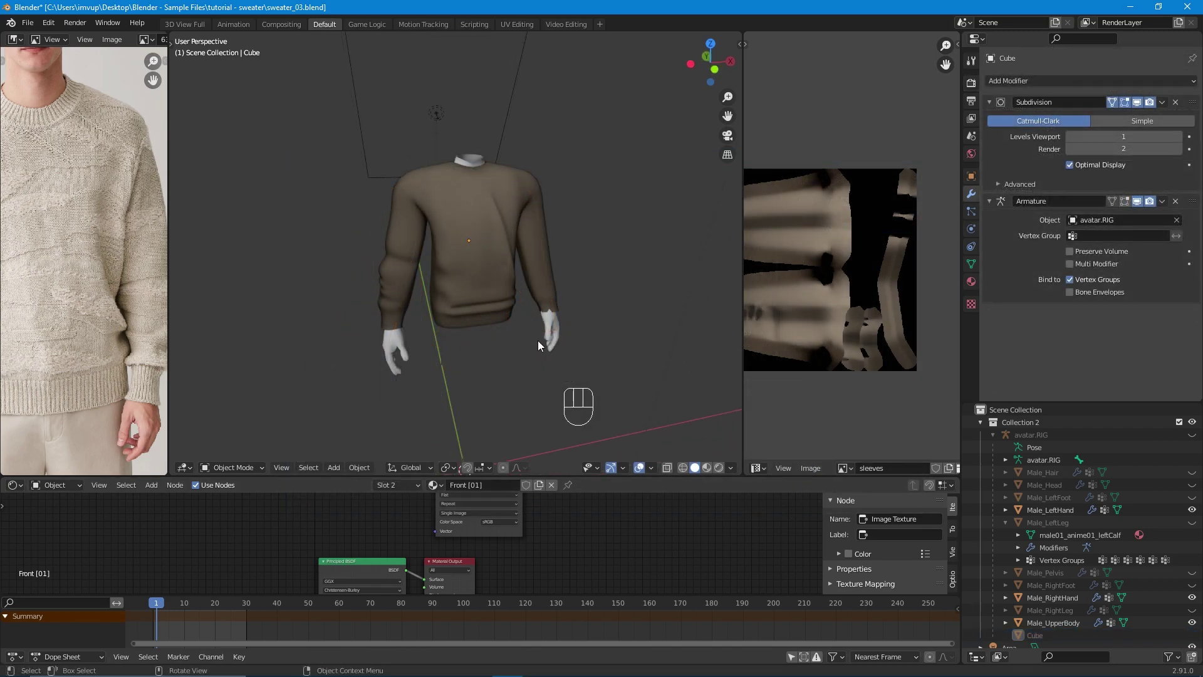
pyautogui.click(490, 230)
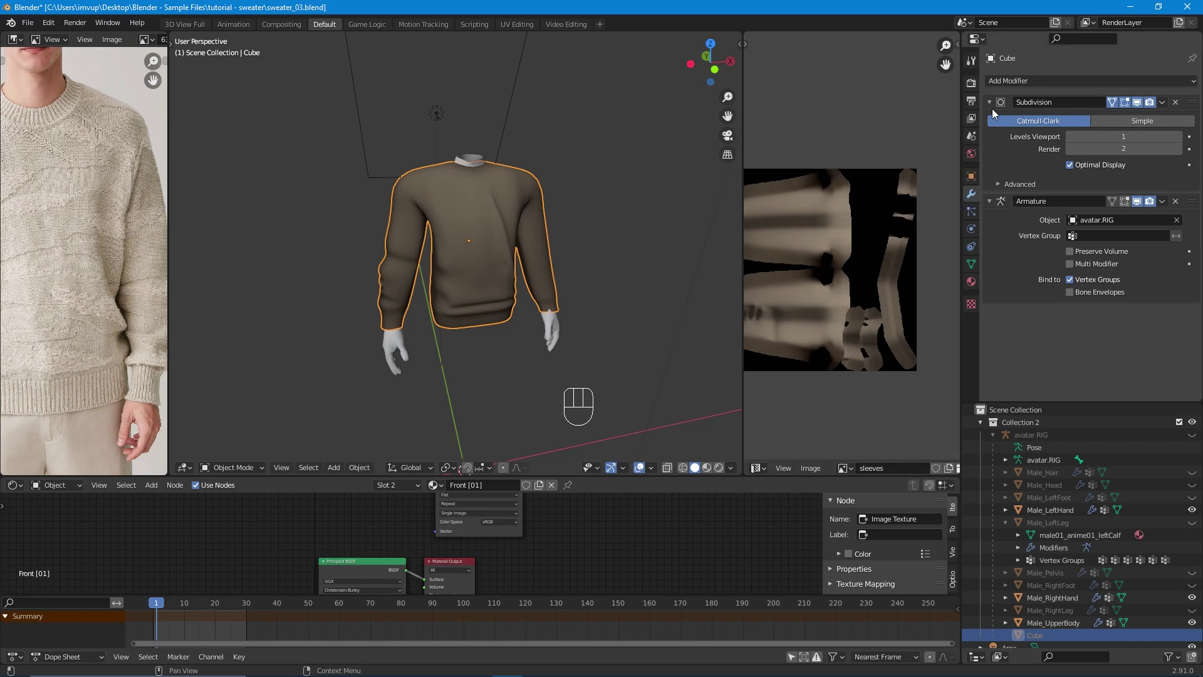
pyautogui.click(1162, 102)
pyautogui.click(1122, 118)
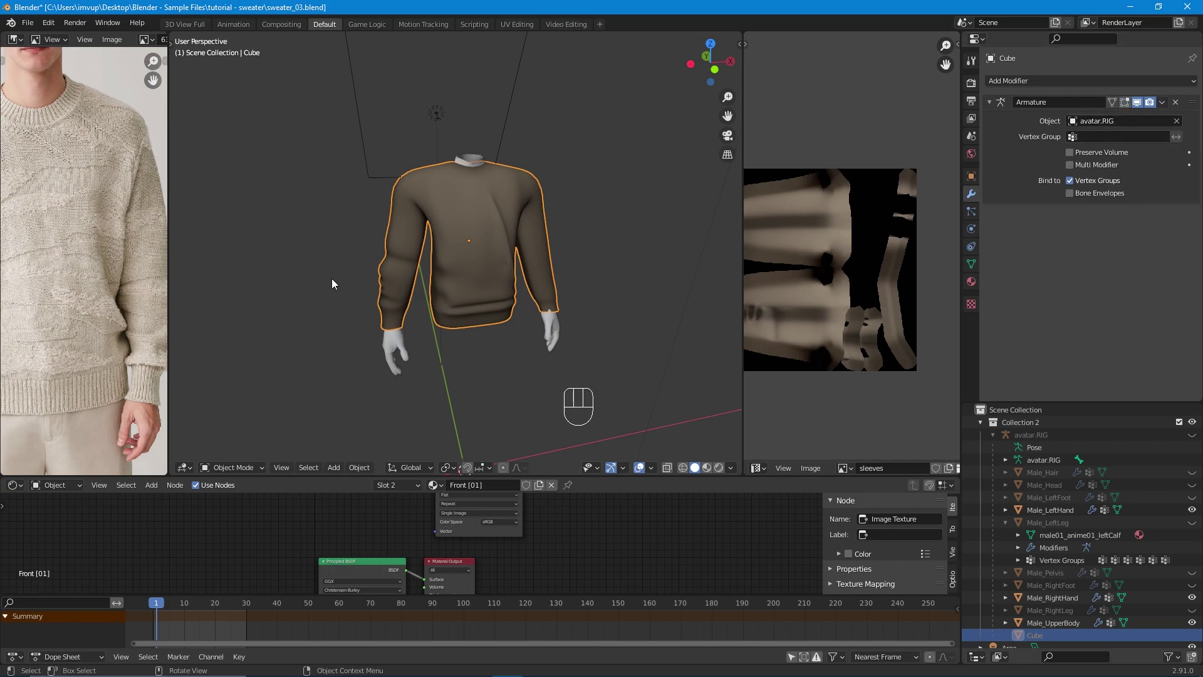
pyautogui.moveTo(474, 300); pyautogui.dragTo(480, 299, button='middle')
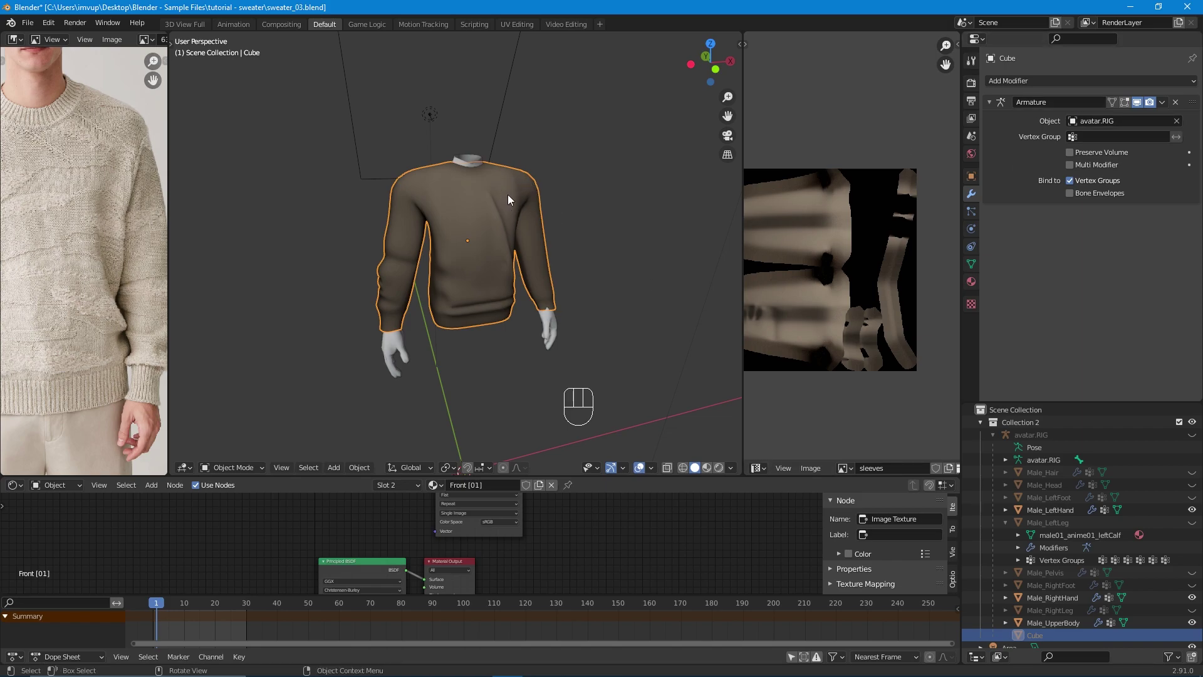
# Add the Male_UpperBody neck part to the selected sweater as the active object and join the two into one mesh.
pyautogui.scroll(5, 458, 163)
pyautogui.moveTo(458, 162)
pyautogui.keyDown('shift'); pyautogui.mouseDown(button='middle')
pyautogui.moveTo(463, 189)
pyautogui.moveTo(469, 143)
pyautogui.mouseUp(button='middle'); pyautogui.keyUp('shift')
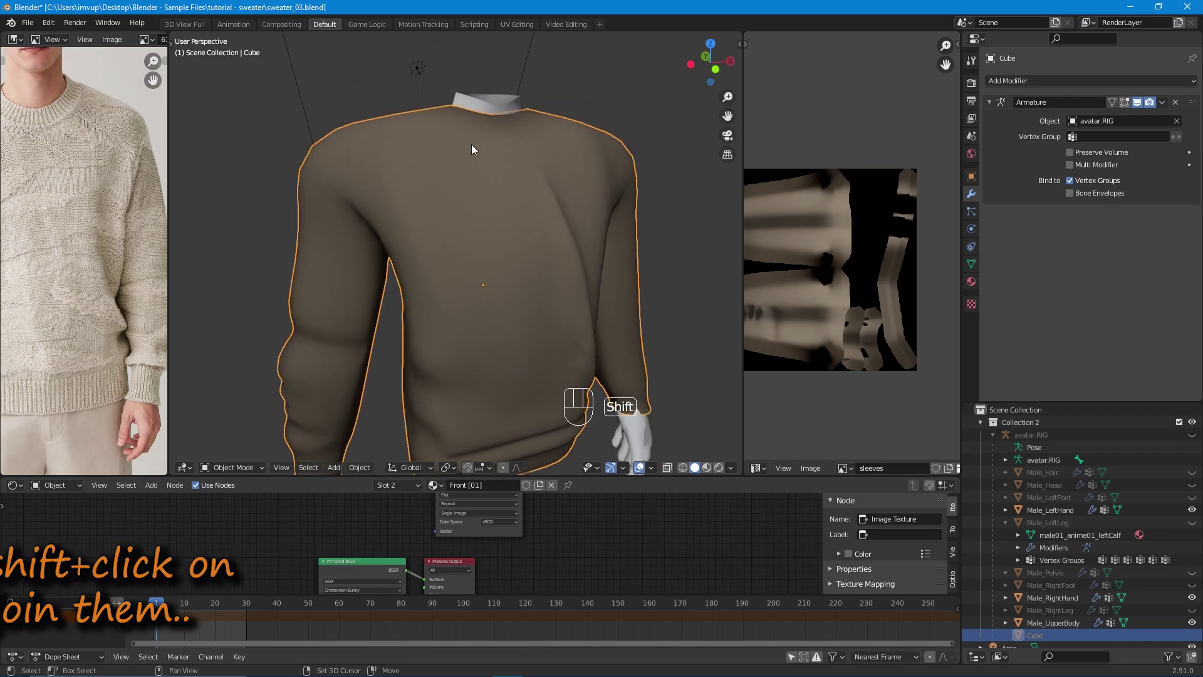
pyautogui.keyDown('shift'); pyautogui.click(465, 101); pyautogui.keyUp('shift')
pyautogui.scroll(-4, 467, 113)
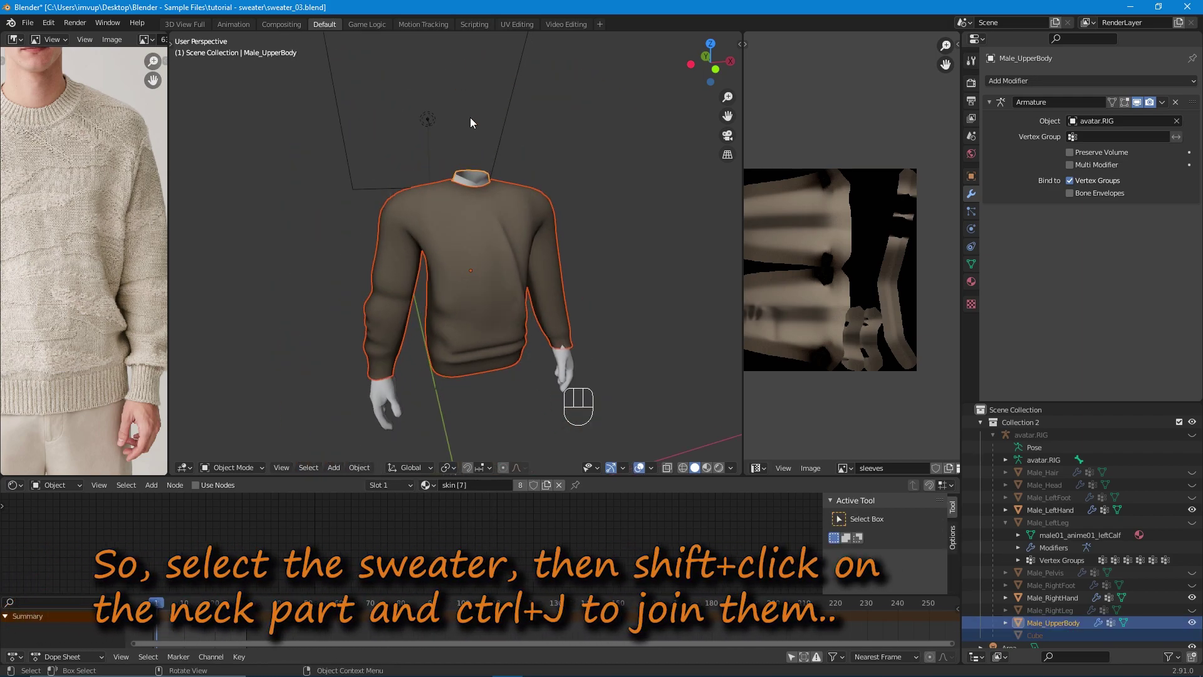
pyautogui.scroll(-3, 1044, 624)
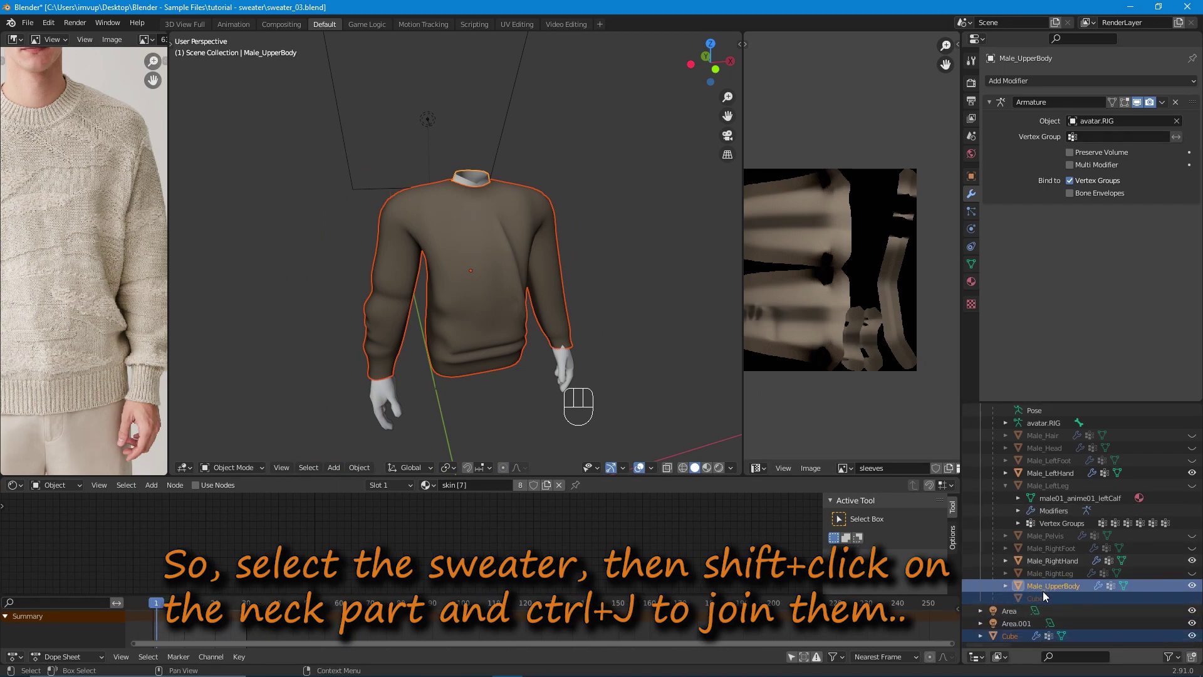
pyautogui.moveTo(464, 349); pyautogui.dragTo(476, 348, button='middle')
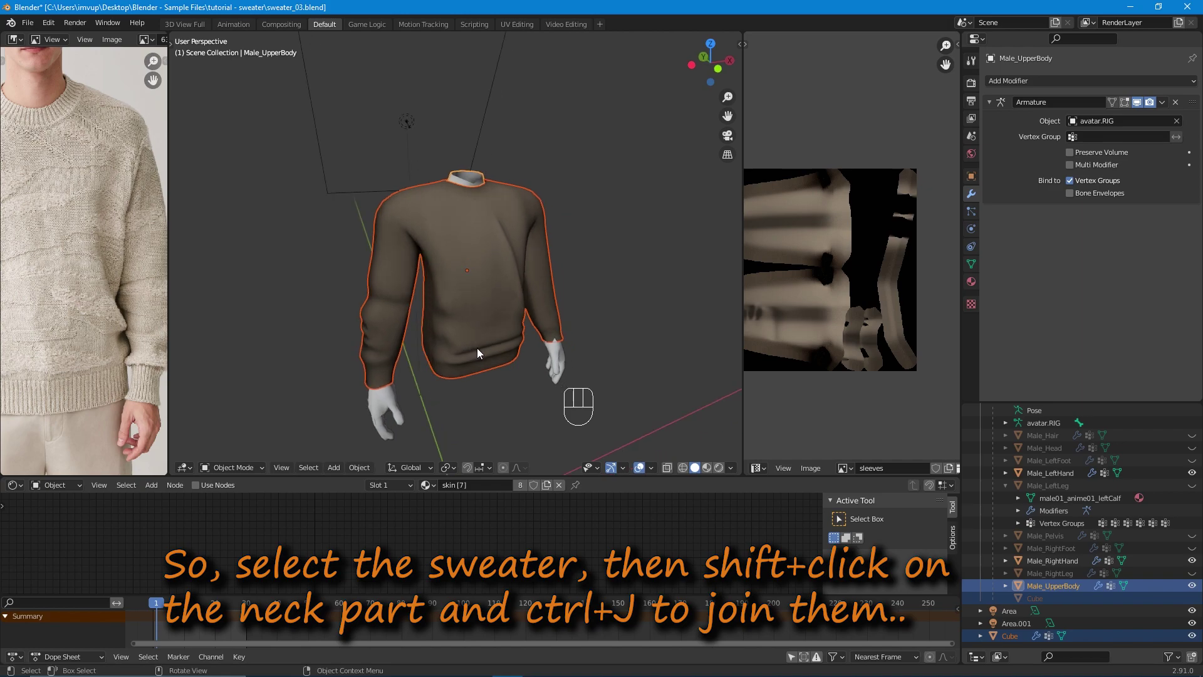
pyautogui.hotkey('ctrl', 'j')
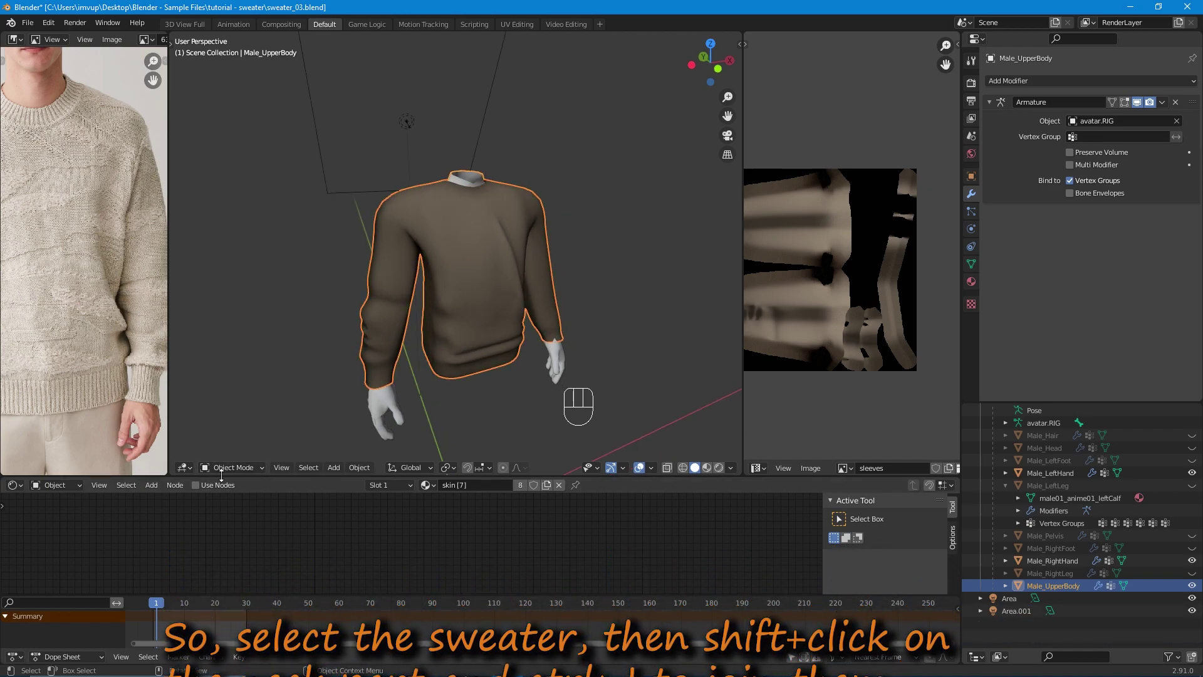
pyautogui.moveTo(531, 247); pyautogui.dragTo(437, 283, button='middle')
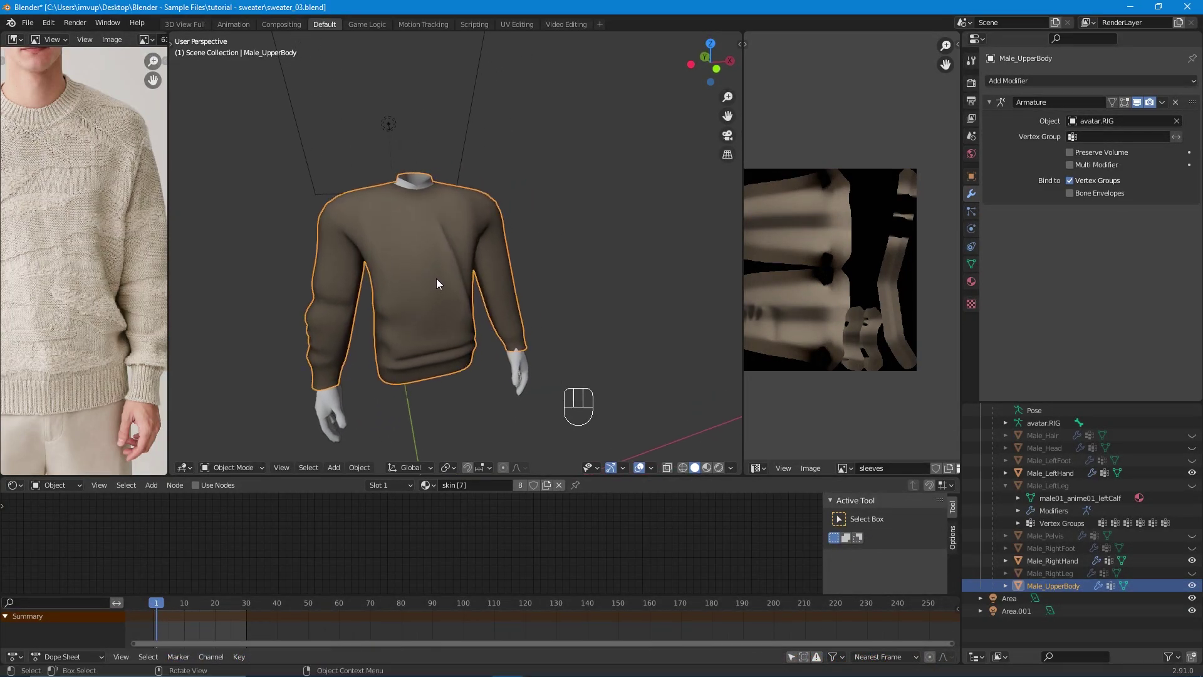
# Unhide avatar.RIG and add the armature to the selection together with the joined upper body.
pyautogui.scroll(3, 1195, 435)
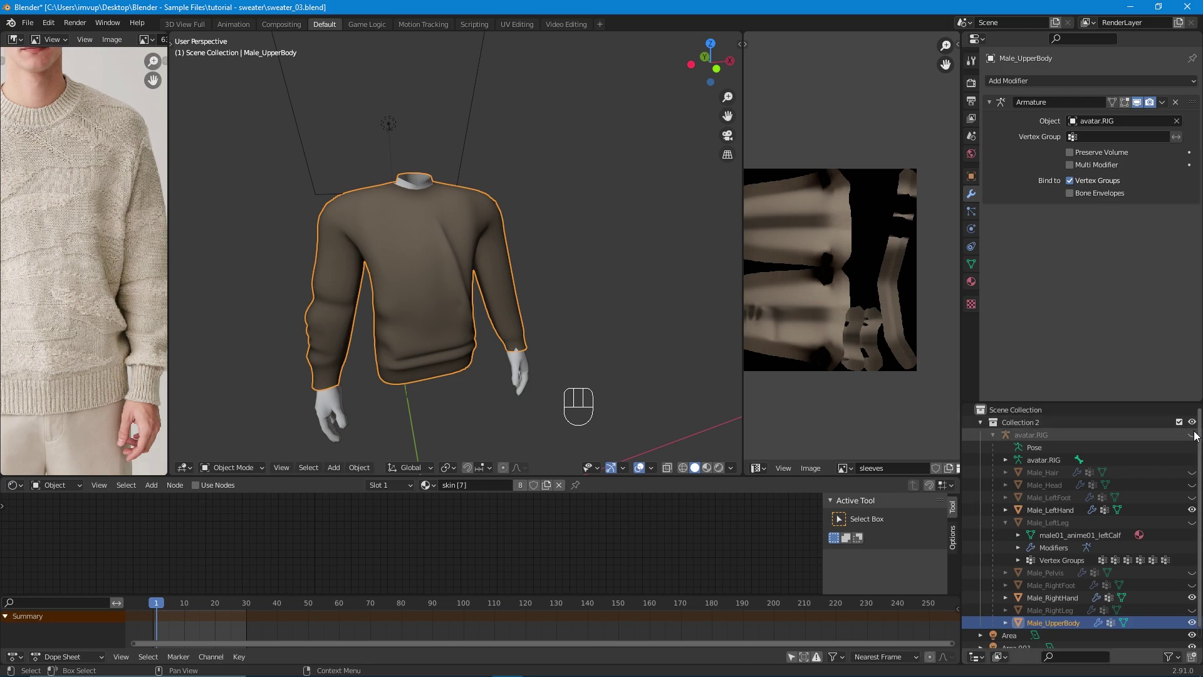
pyautogui.click(1192, 434)
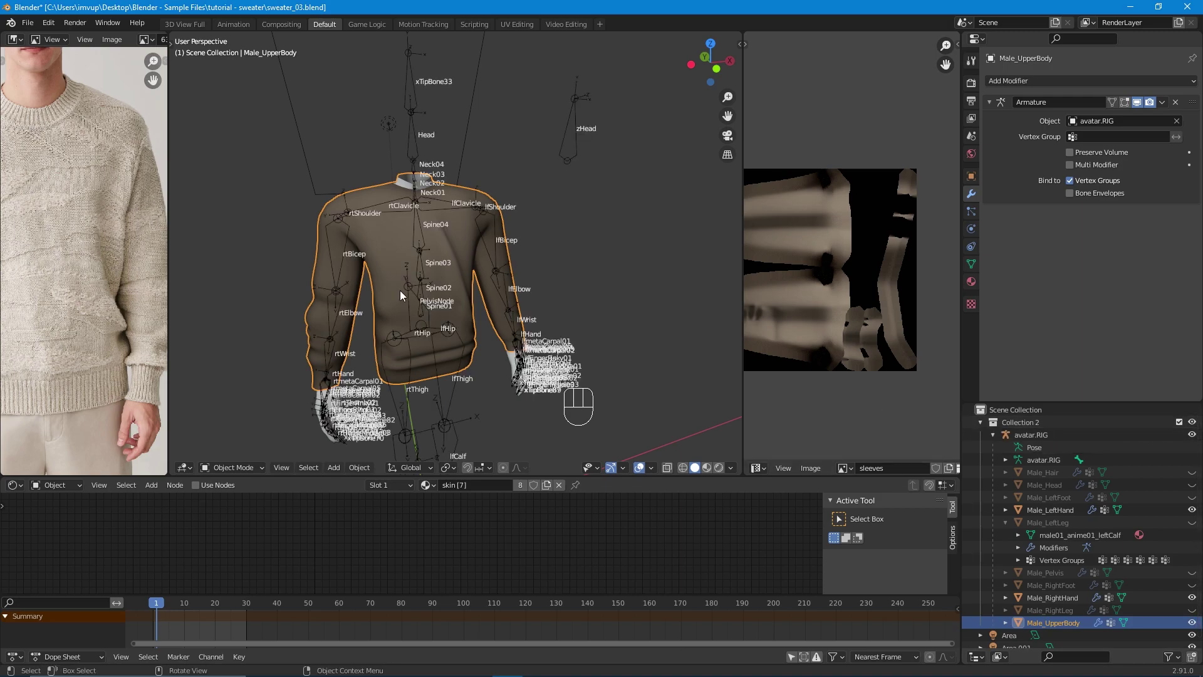
pyautogui.press('shift')
pyautogui.keyDown('shift'); pyautogui.click(415, 204); pyautogui.keyUp('shift')
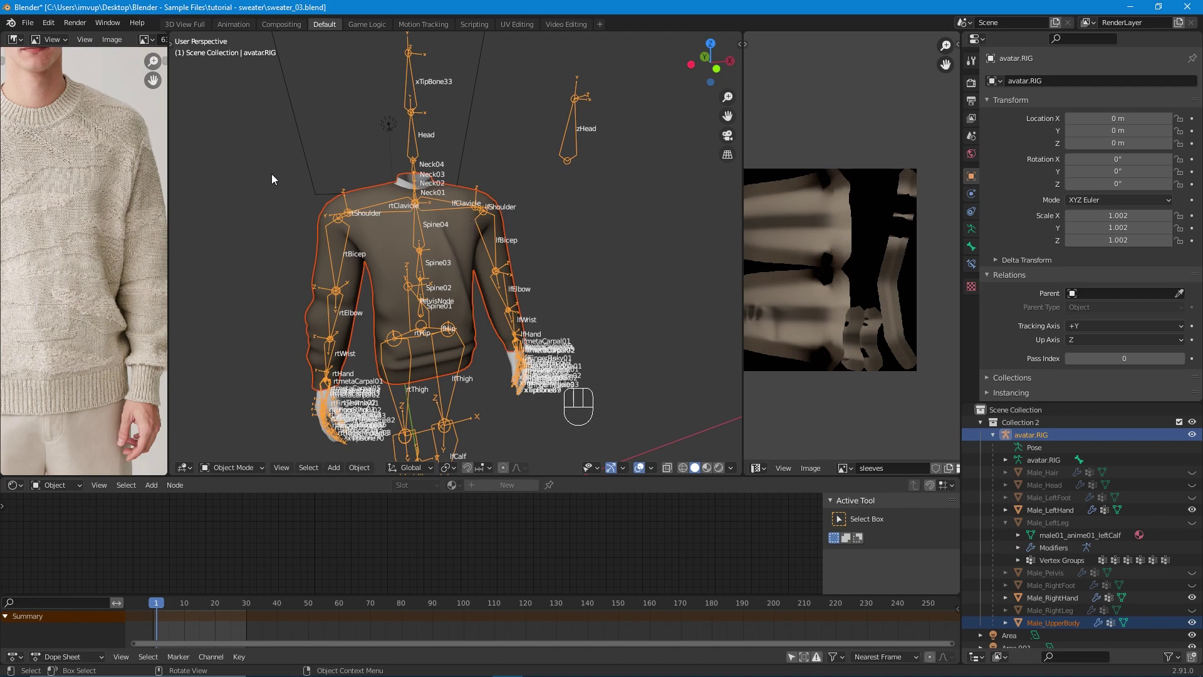
# Start an FBX export in the tutorial - sweater folder and name the file sweater.fbx.
pyautogui.click(22, 24)
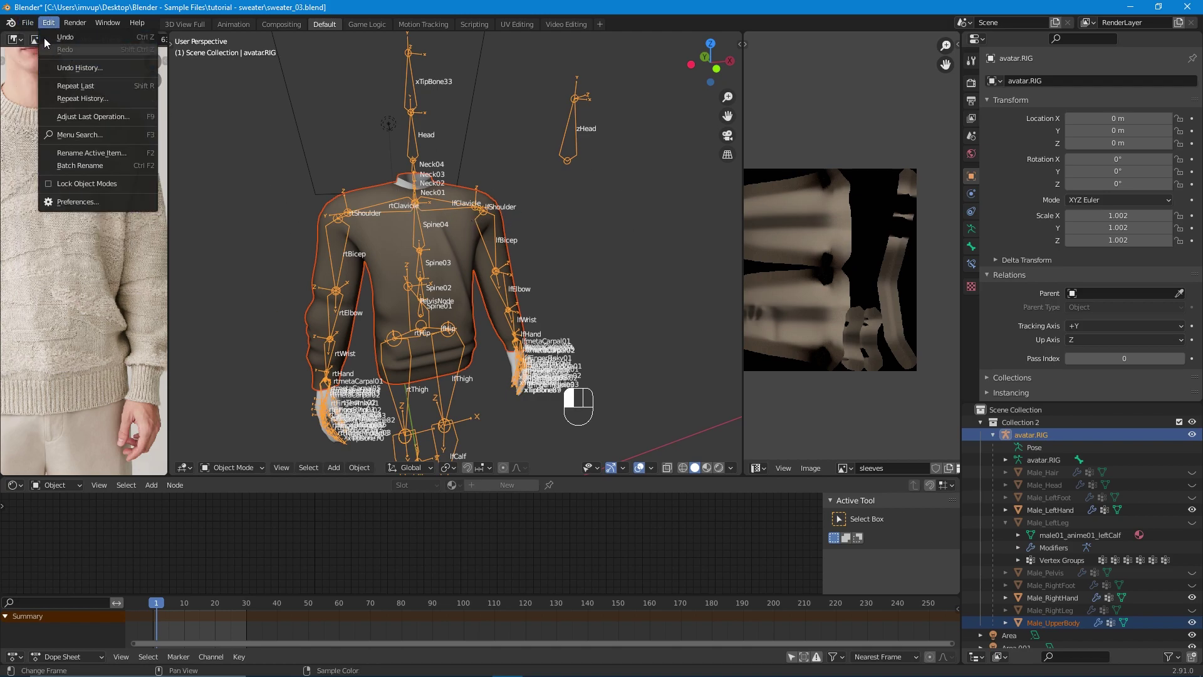
pyautogui.moveTo(57, 201)
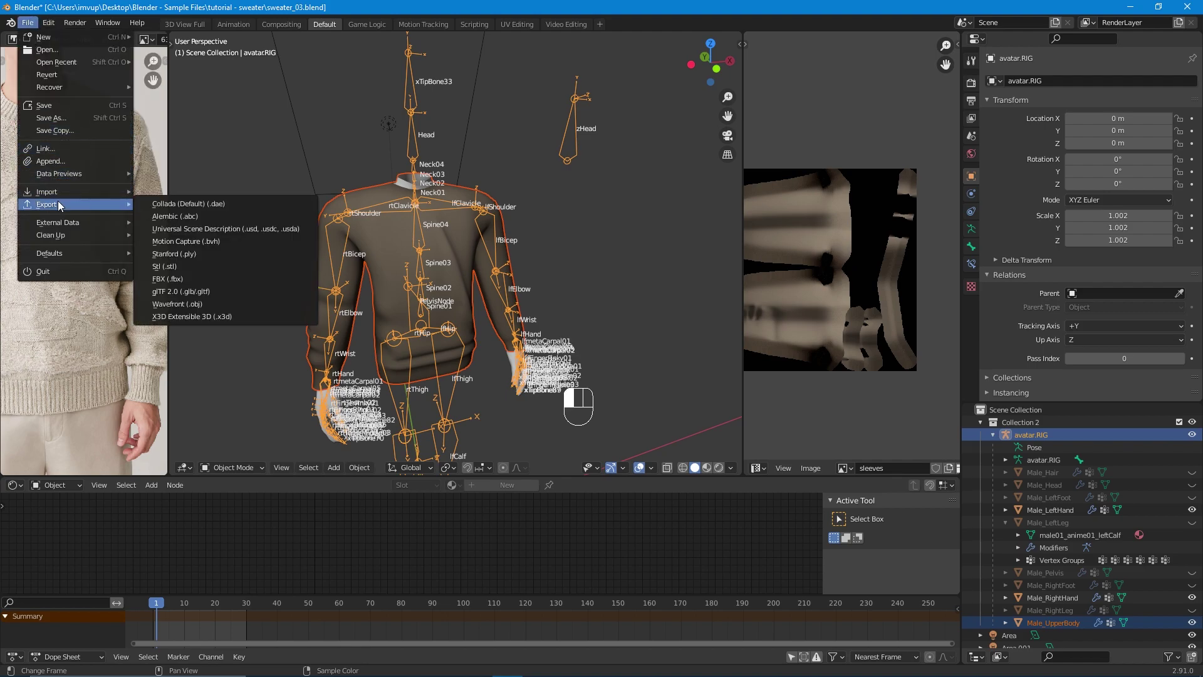
pyautogui.click(171, 279)
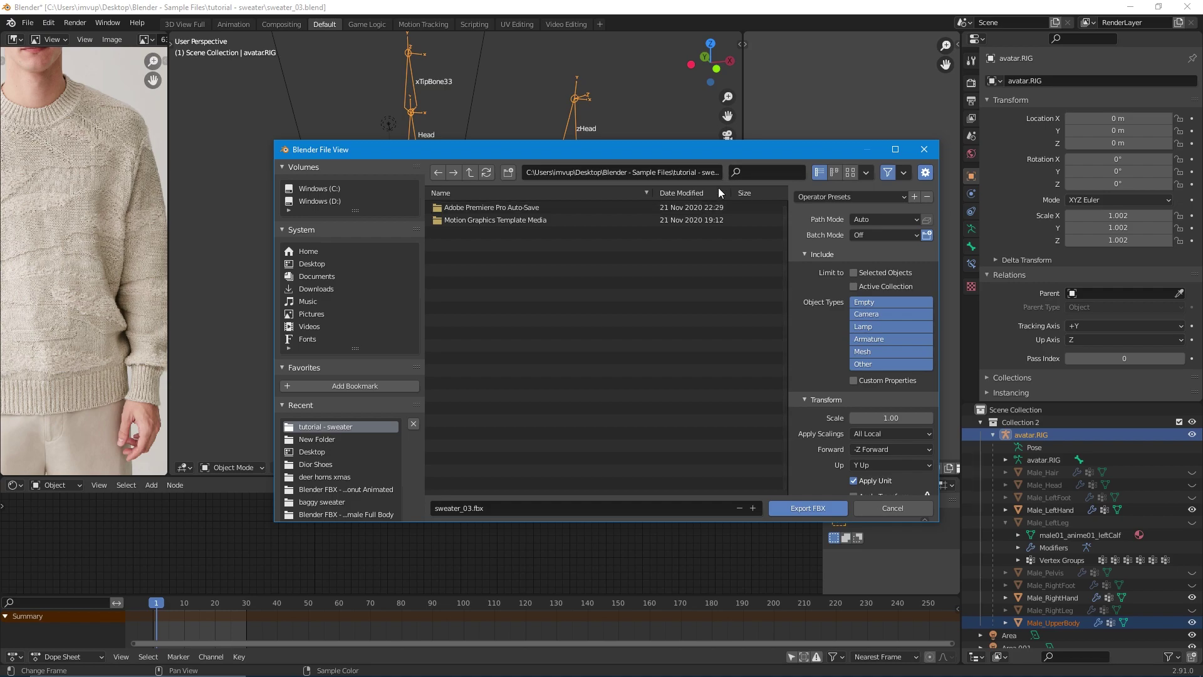
pyautogui.click(432, 508)
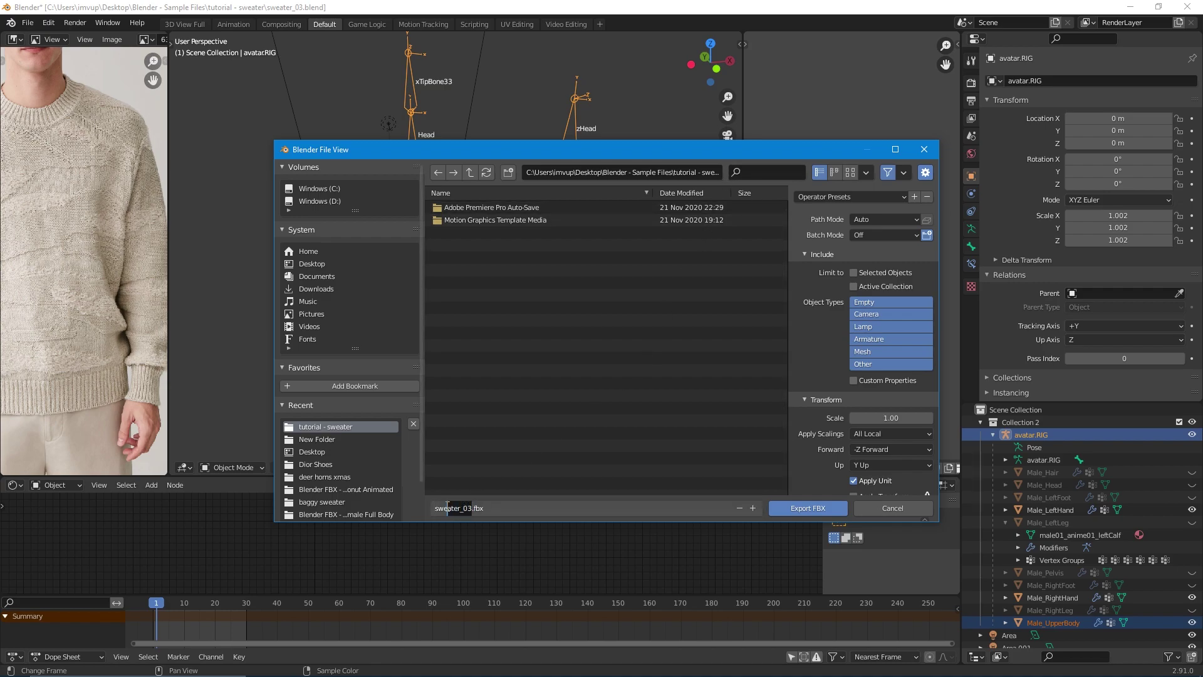
pyautogui.doubleClick(434, 507)
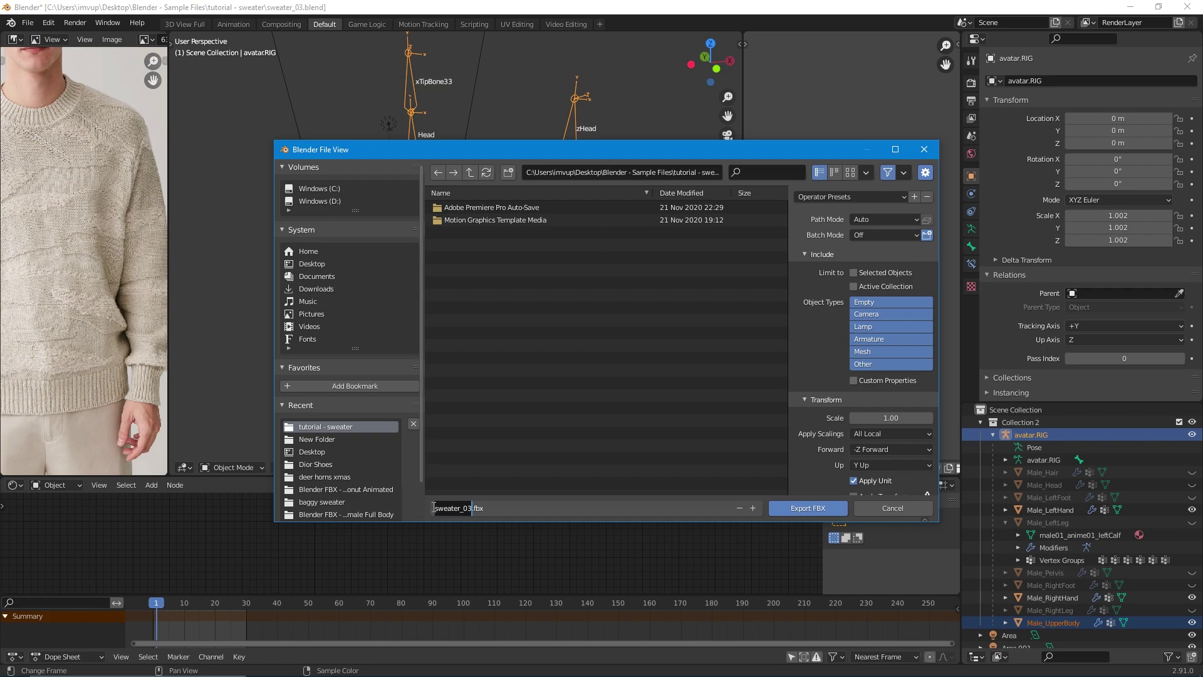
pyautogui.write('sw')
# Limit the FBX export to selected objects, enable Apply Transform and disable Apply Modifiers.
pyautogui.click(854, 274)
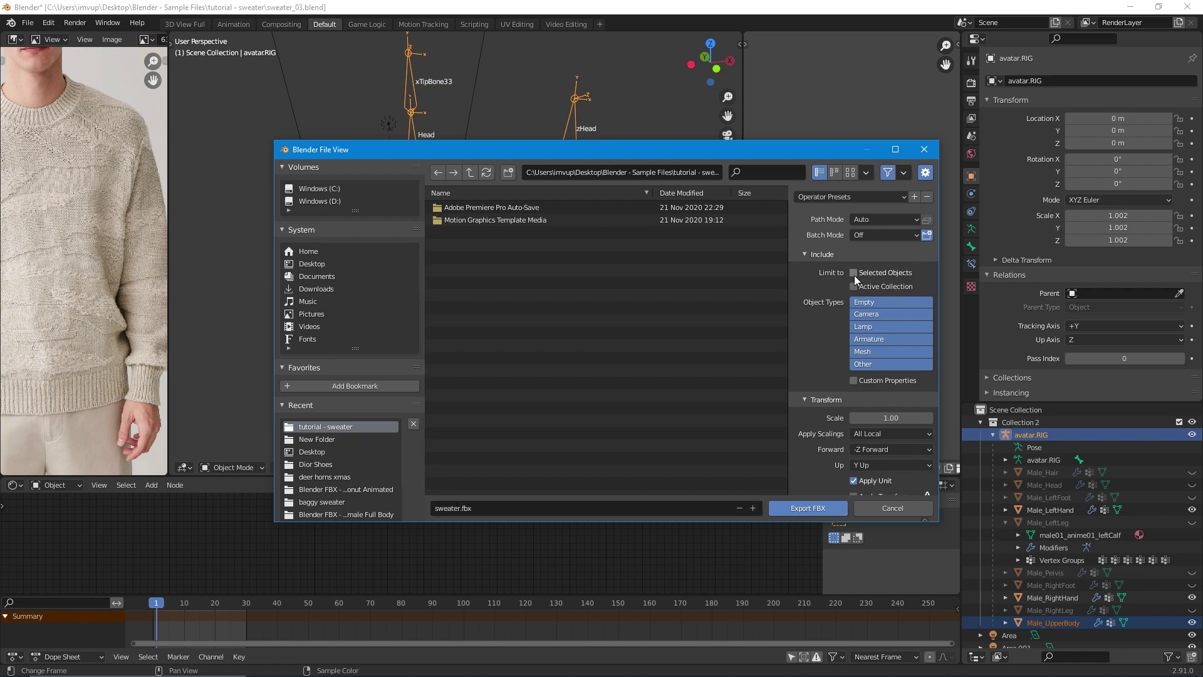
pyautogui.scroll(-3, 855, 275)
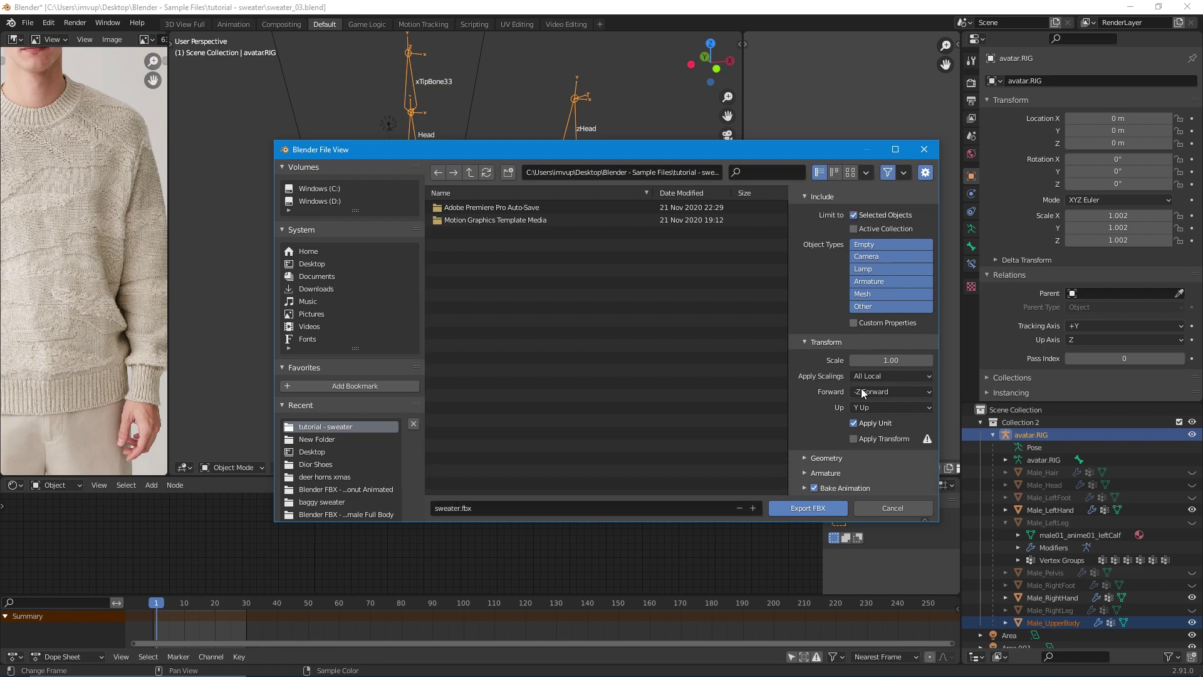
pyautogui.click(803, 461)
pyautogui.scroll(-5, 844, 434)
pyautogui.click(854, 423)
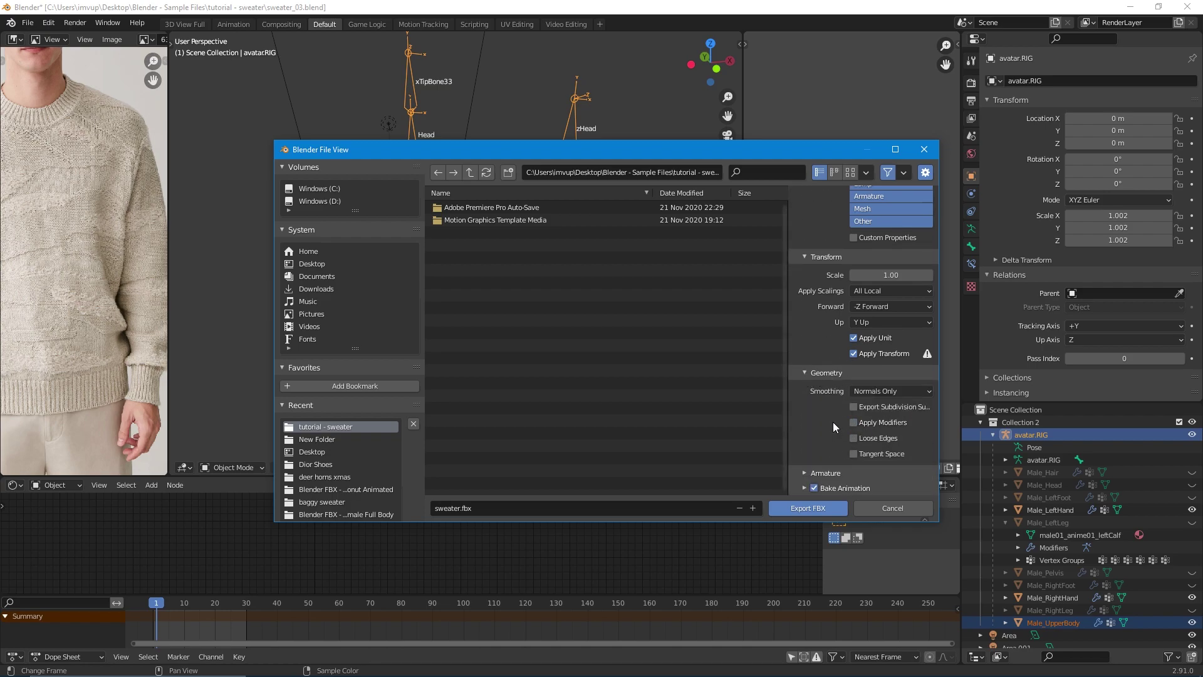
# Disable Add Leaf Bones and Bake Animation for the armature, review the options and export the FBX file.
pyautogui.click(810, 472)
pyautogui.scroll(-1, 845, 445)
pyautogui.scroll(-2, 845, 451)
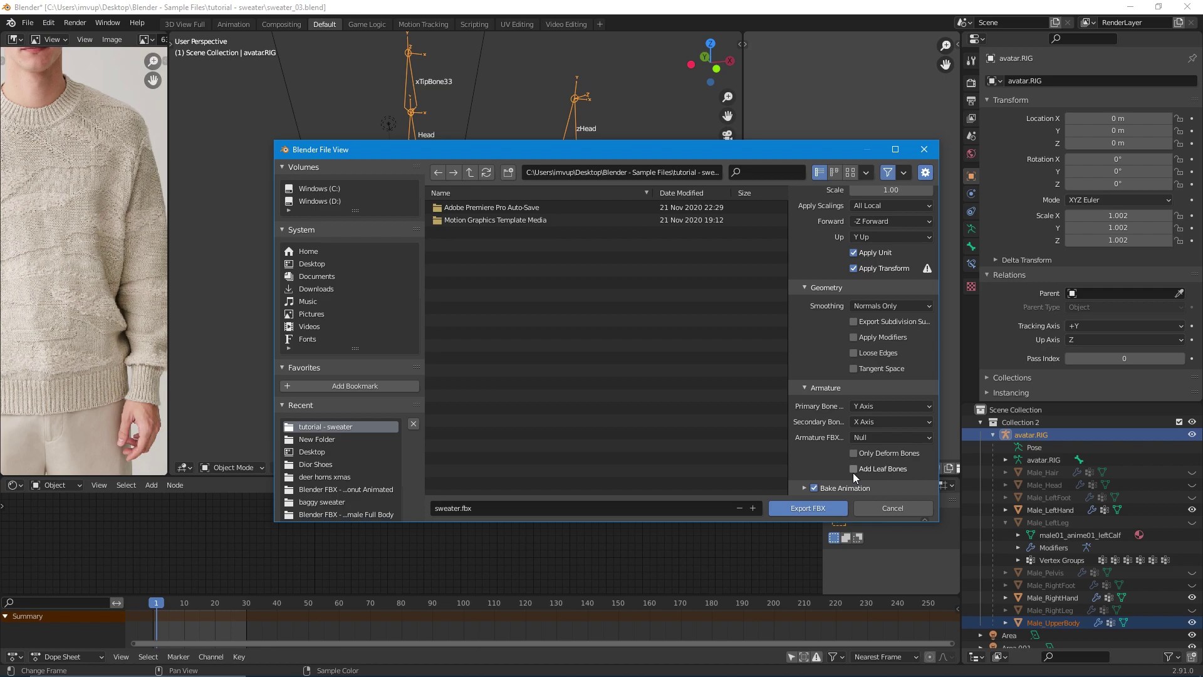
pyautogui.click(814, 488)
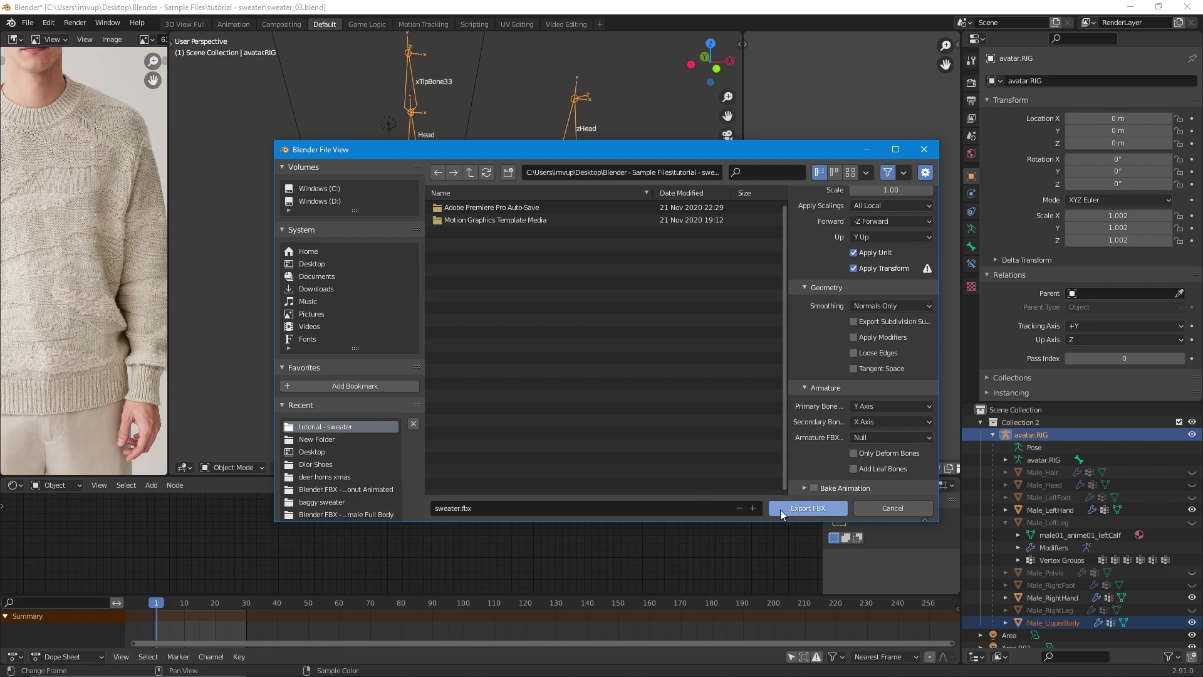
pyautogui.scroll(4, 829, 351)
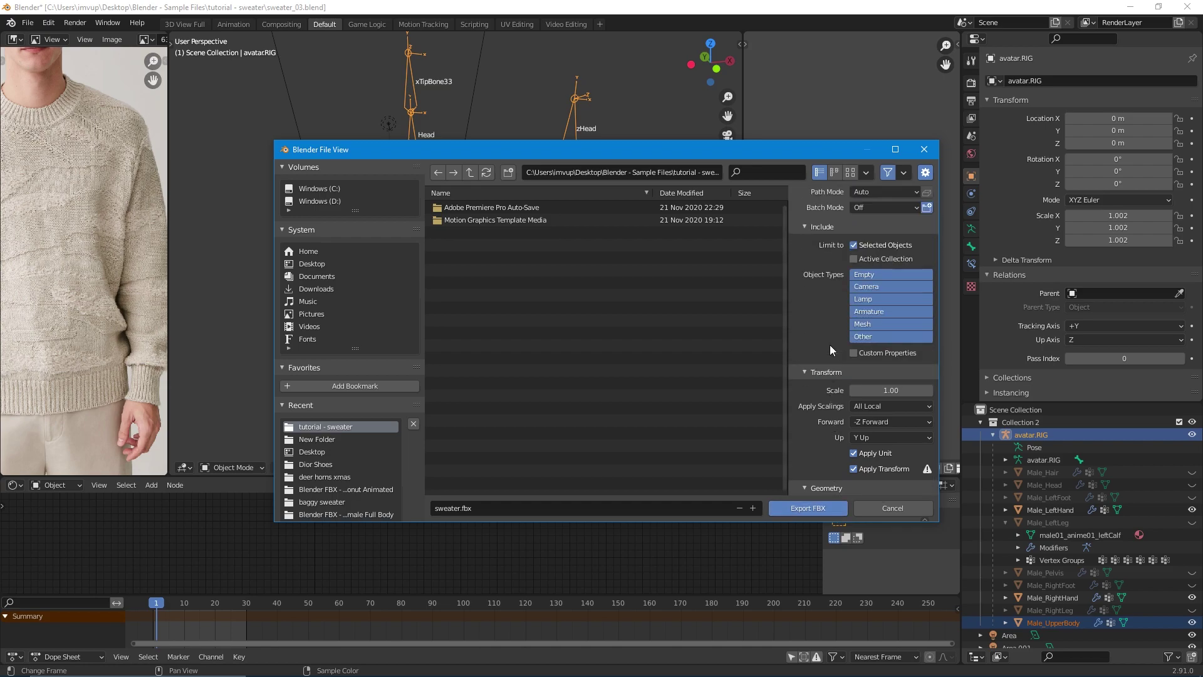
pyautogui.scroll(-4, 830, 344)
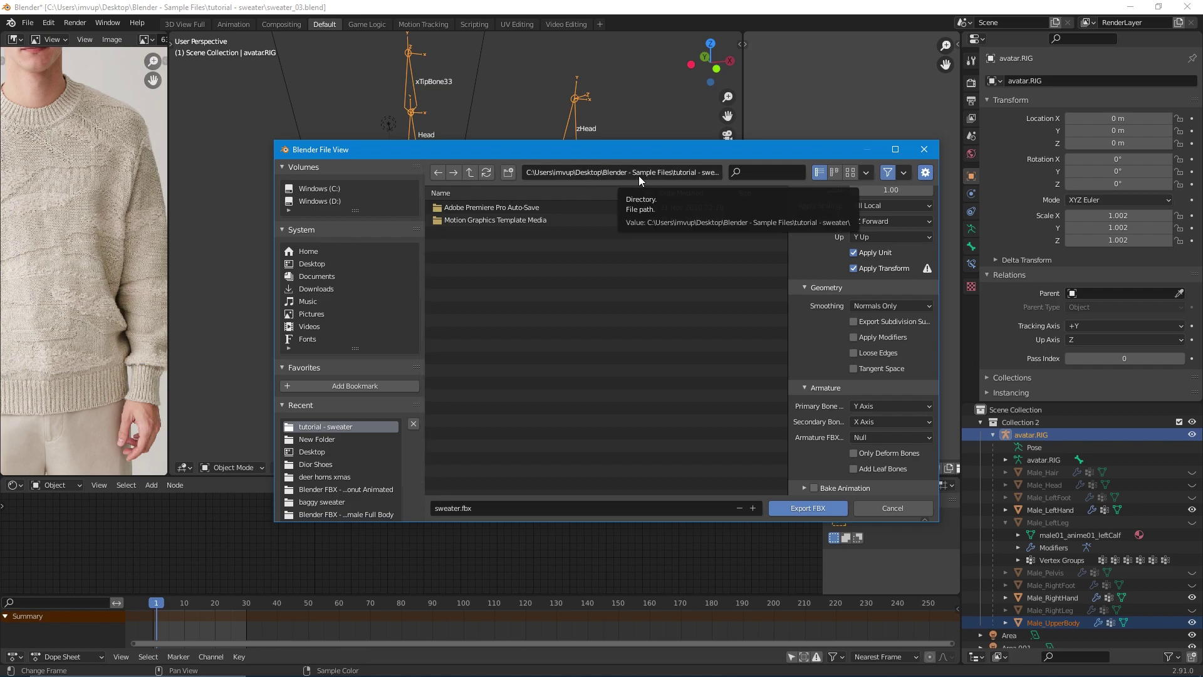
pyautogui.click(826, 510)
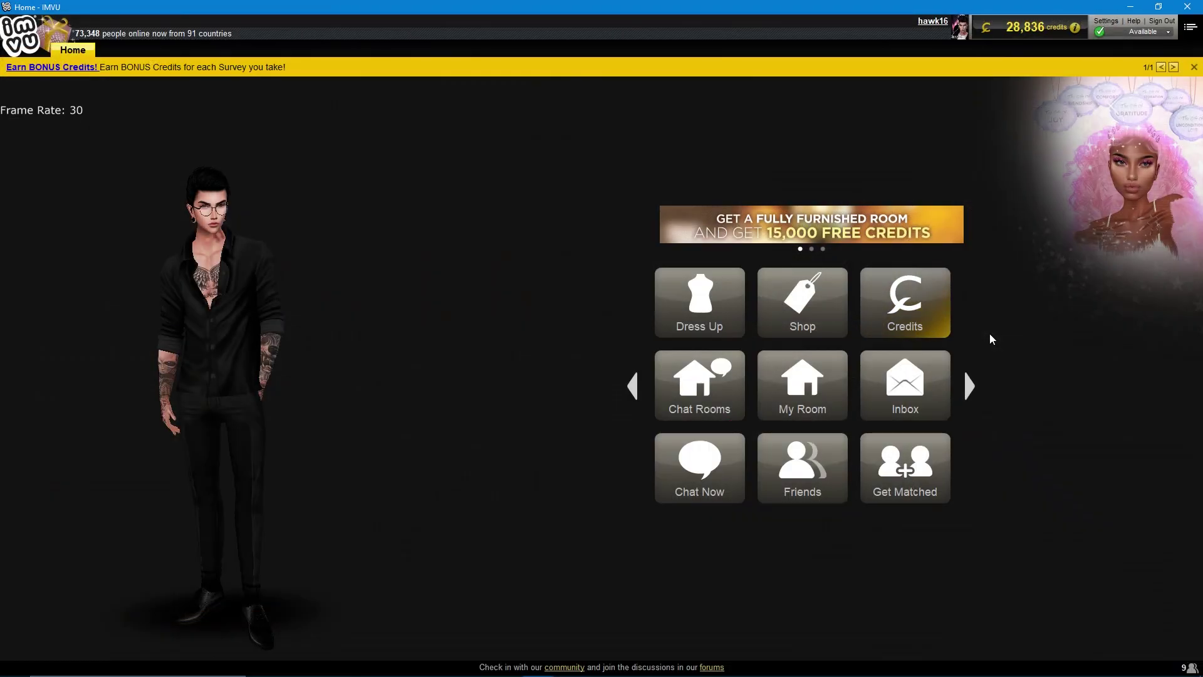
# Switch to IMVU and open the Creator Program page.
pyautogui.click(971, 384)
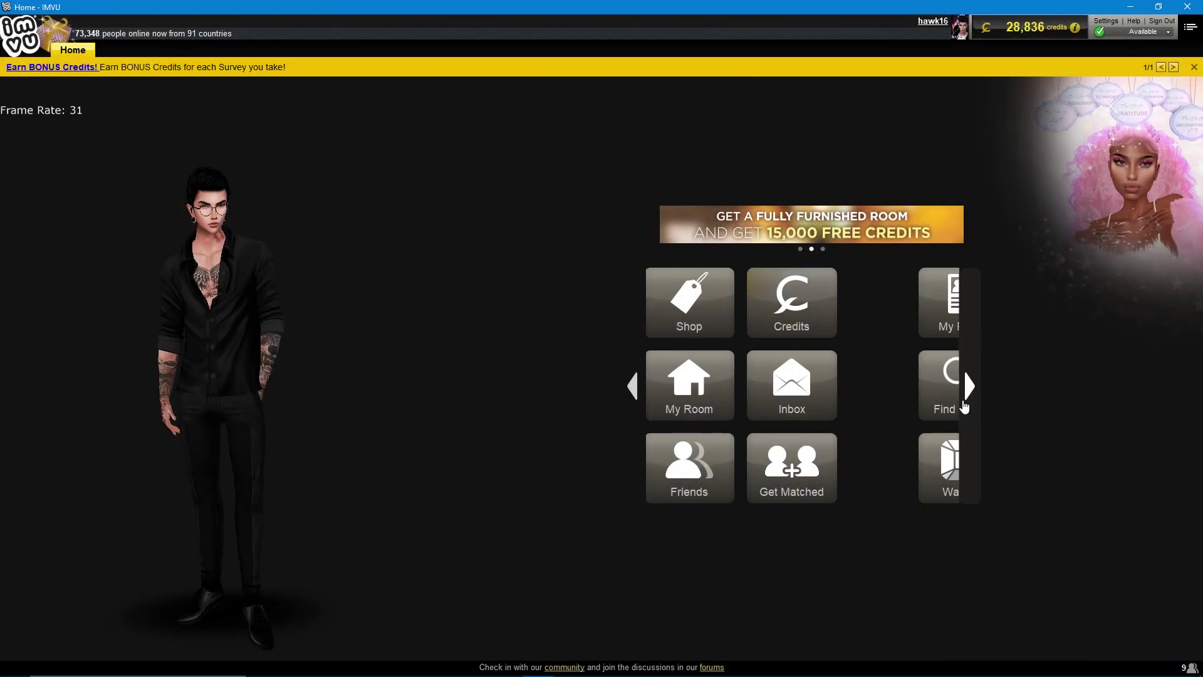
pyautogui.click(971, 368)
pyautogui.click(699, 300)
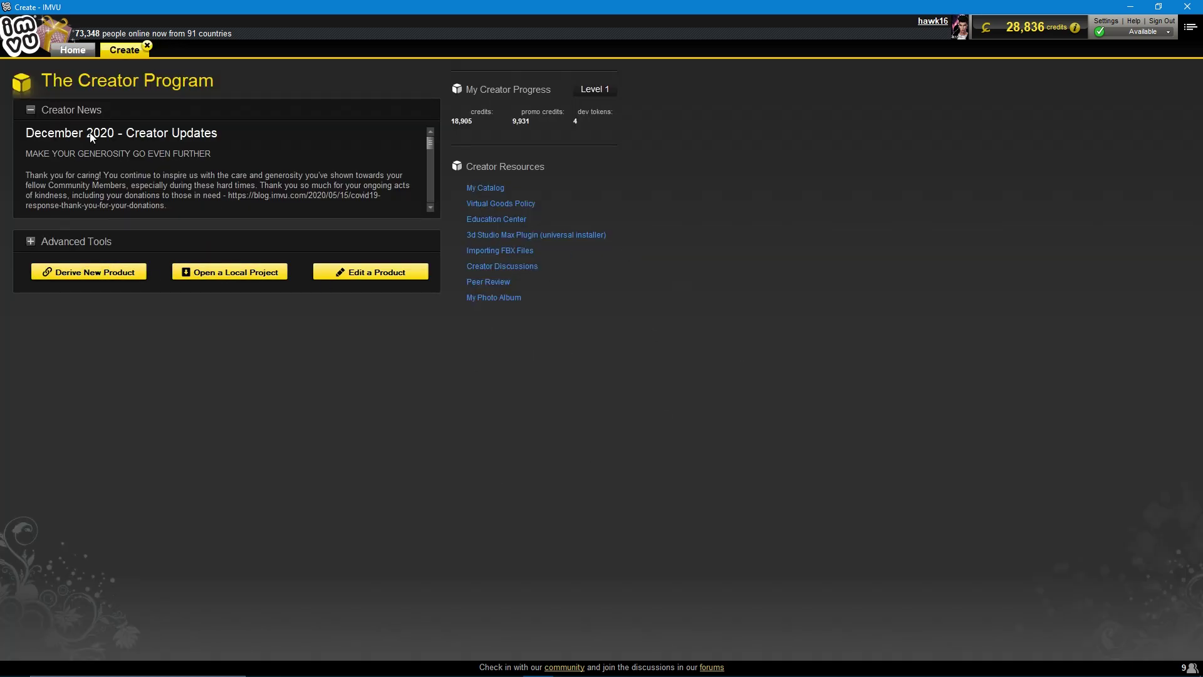
# Derive a new 3D product from the empty derivable Male Clothing and open it in the editor.
pyautogui.click(110, 270)
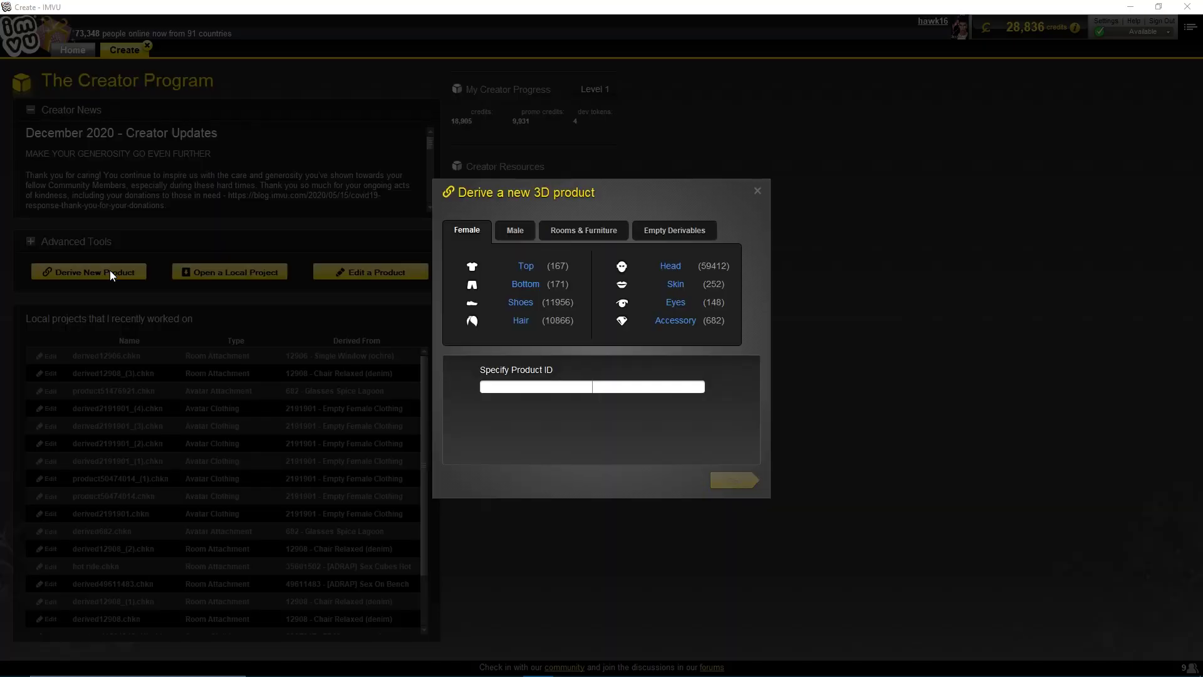
pyautogui.click(681, 235)
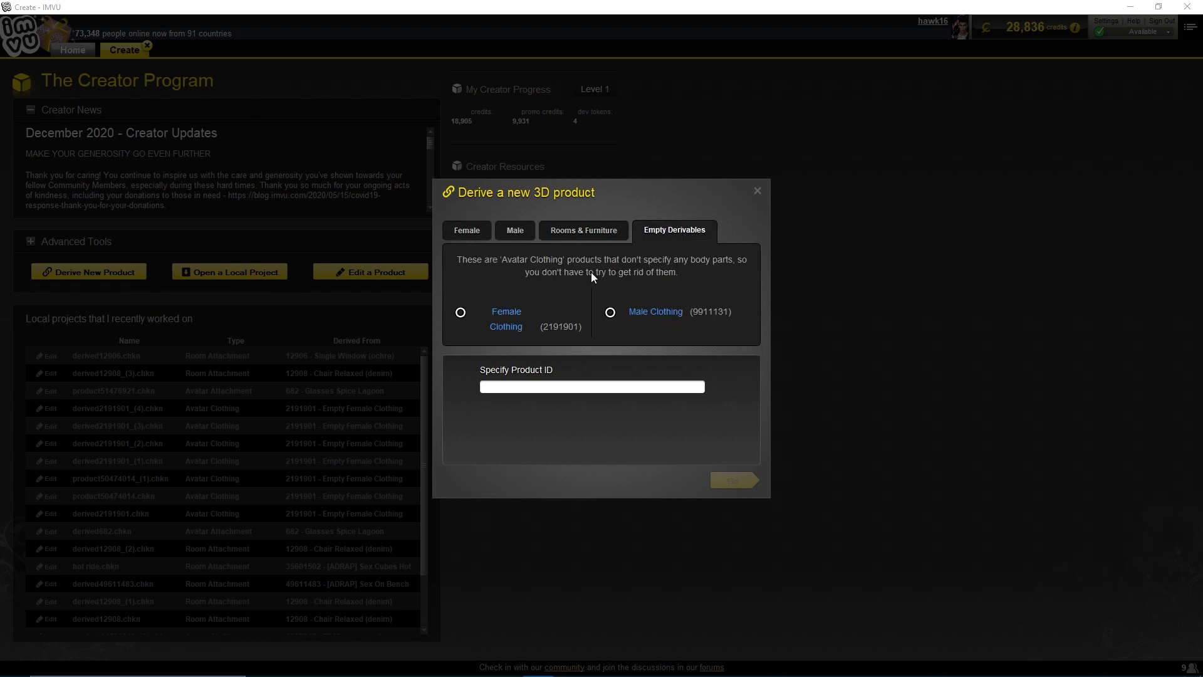
pyautogui.click(498, 324)
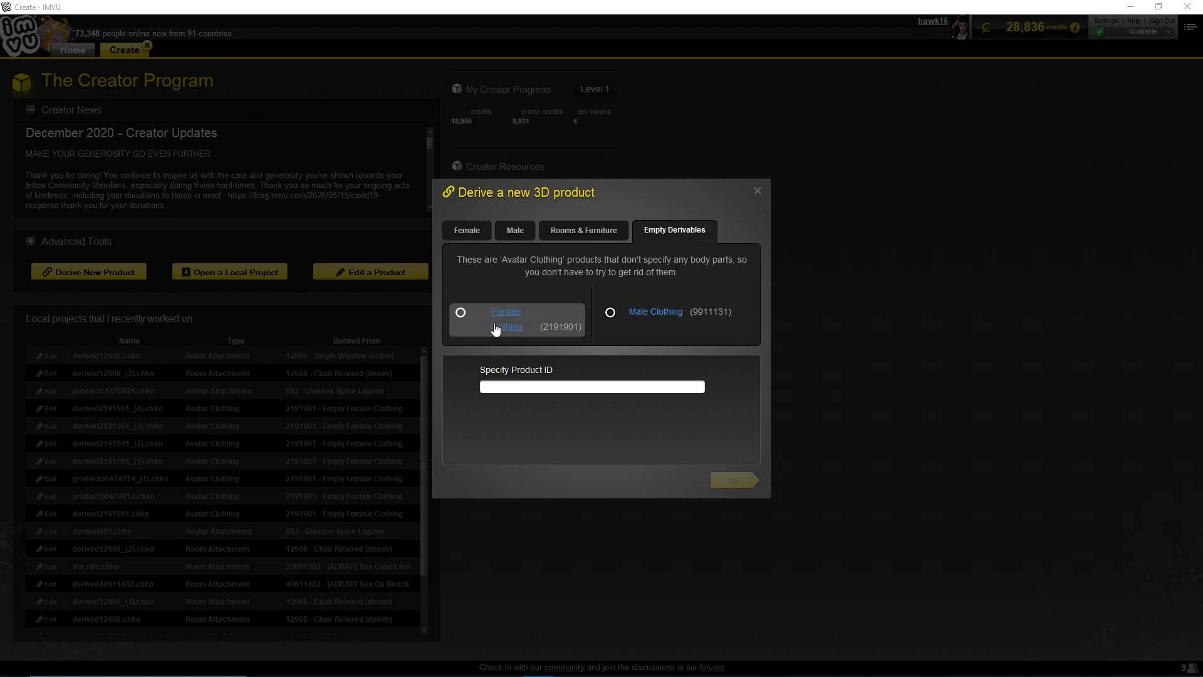
pyautogui.click(655, 318)
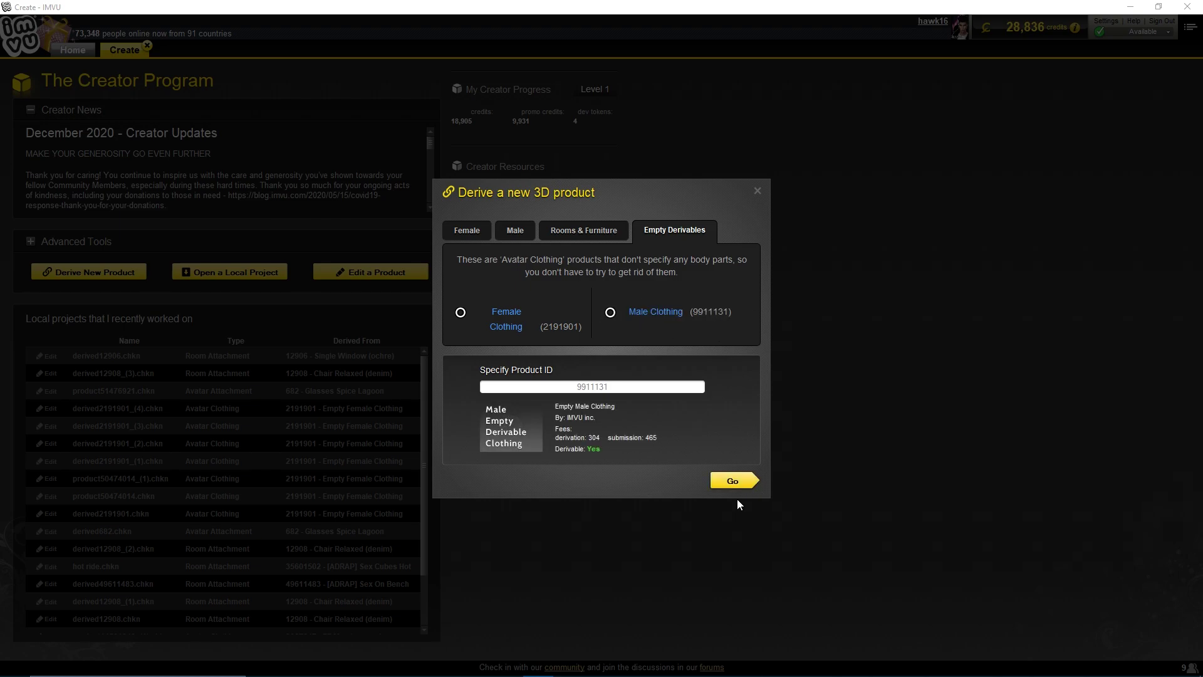
pyautogui.click(755, 482)
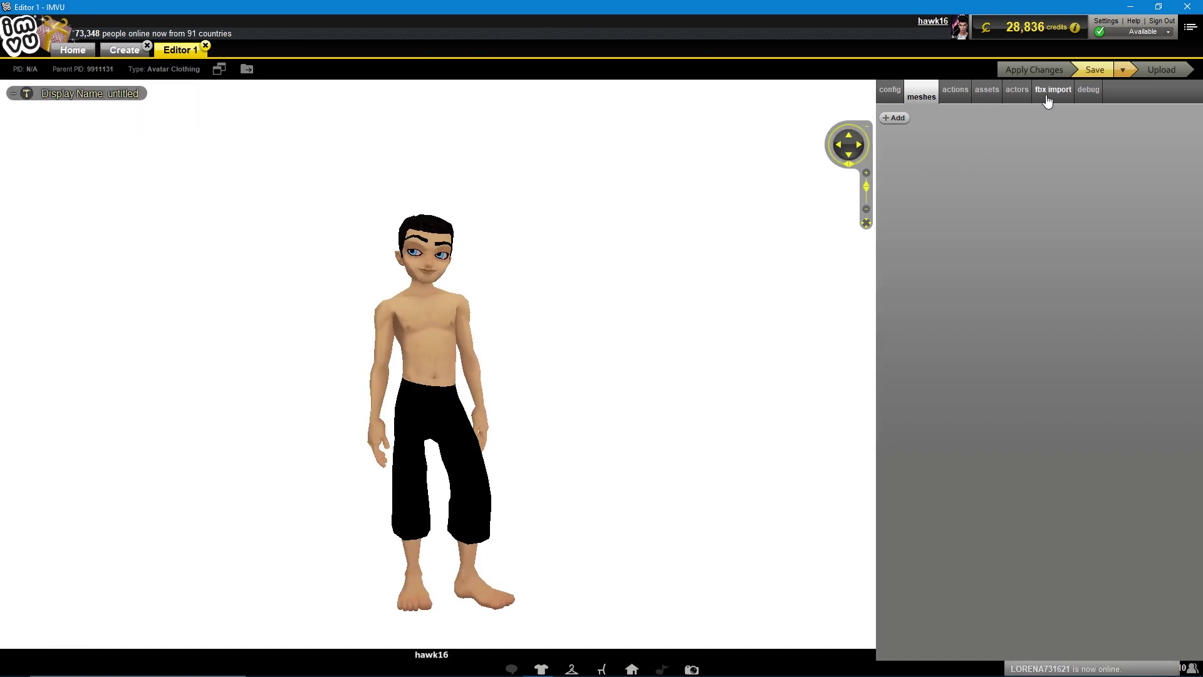
# Load the sweater FBX file from the tutorial - sweater folder for import into the product.
pyautogui.click(1053, 94)
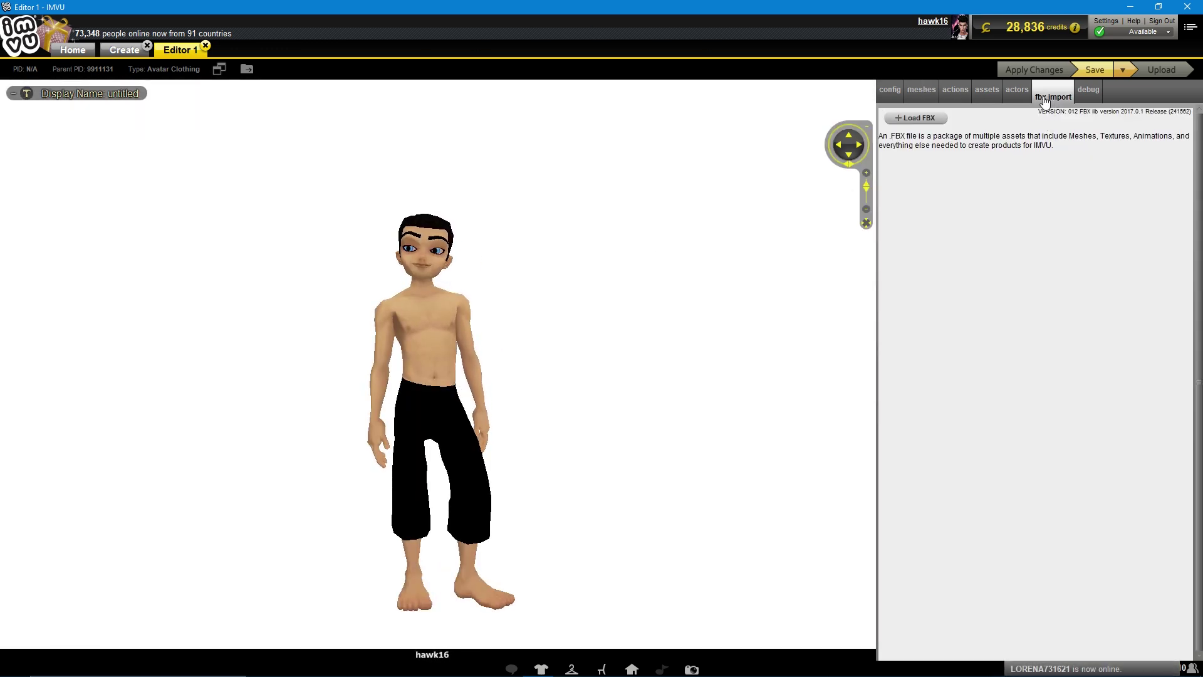
pyautogui.click(931, 120)
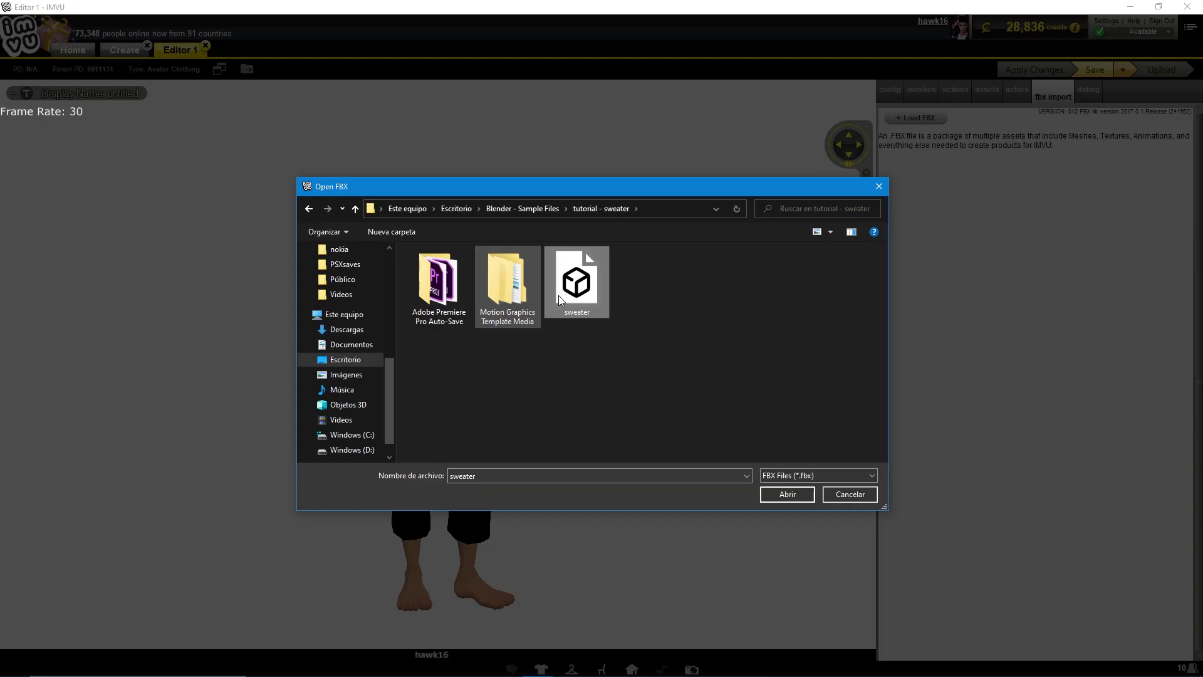
pyautogui.click(790, 498)
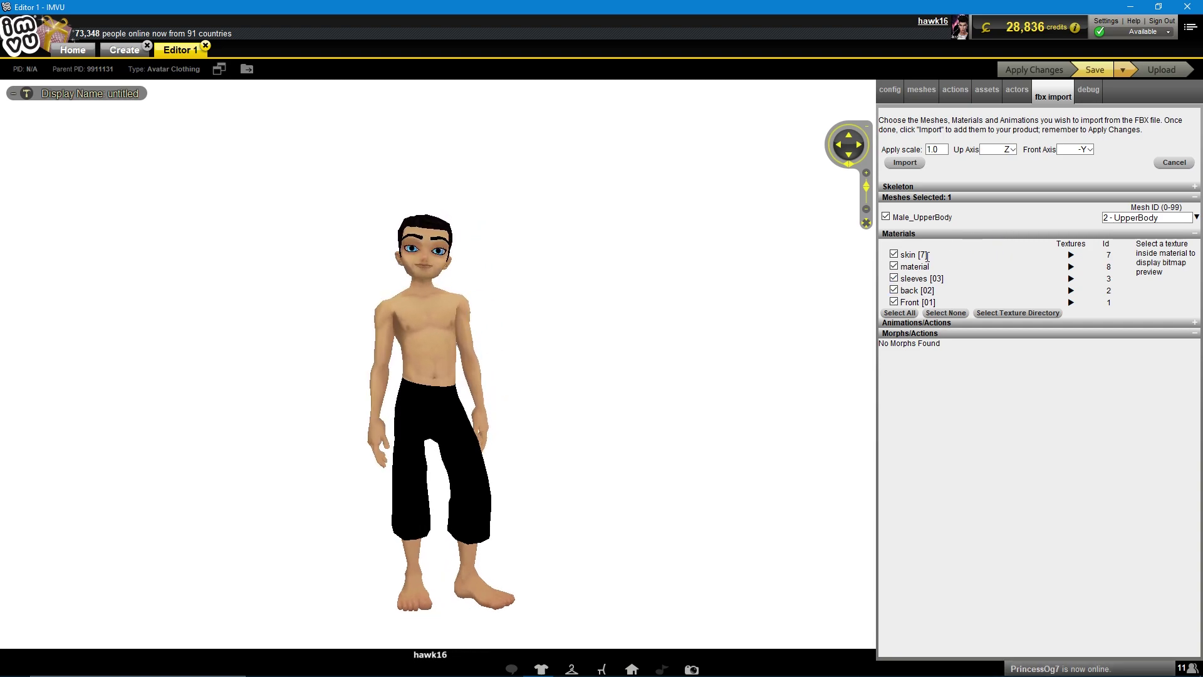
# Exclude the material named "material" and import the Male_UpperBody mesh with the skin, sleeves, back and Front materials.
pyautogui.click(895, 267)
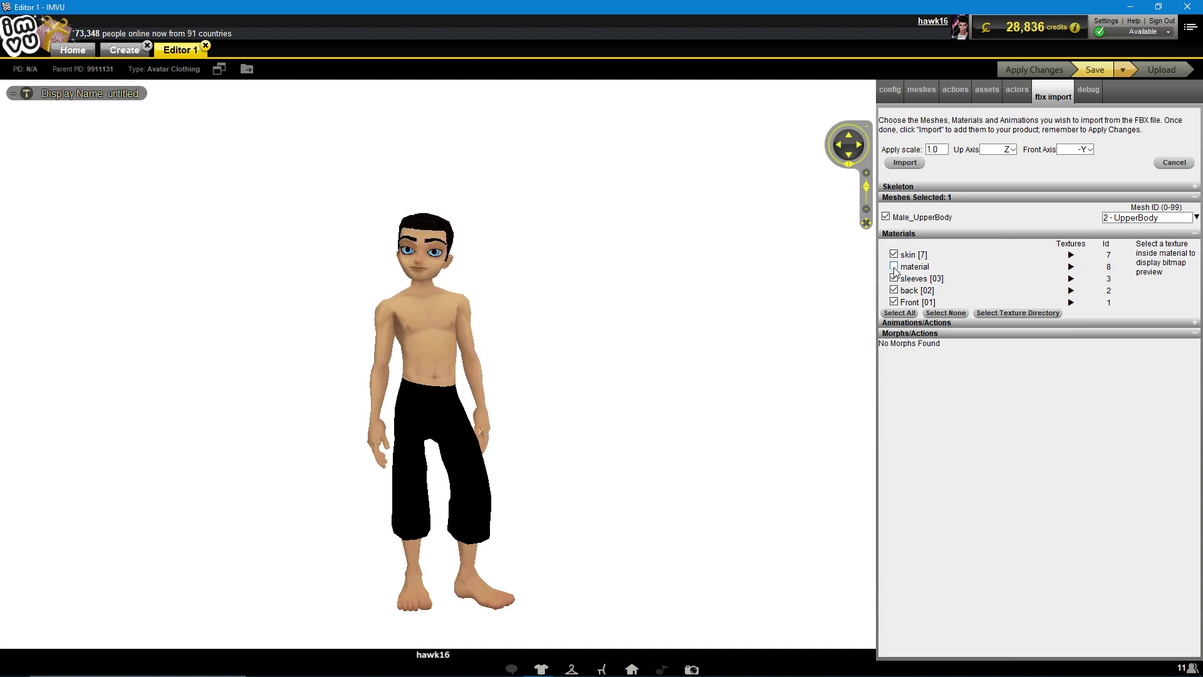
pyautogui.click(904, 162)
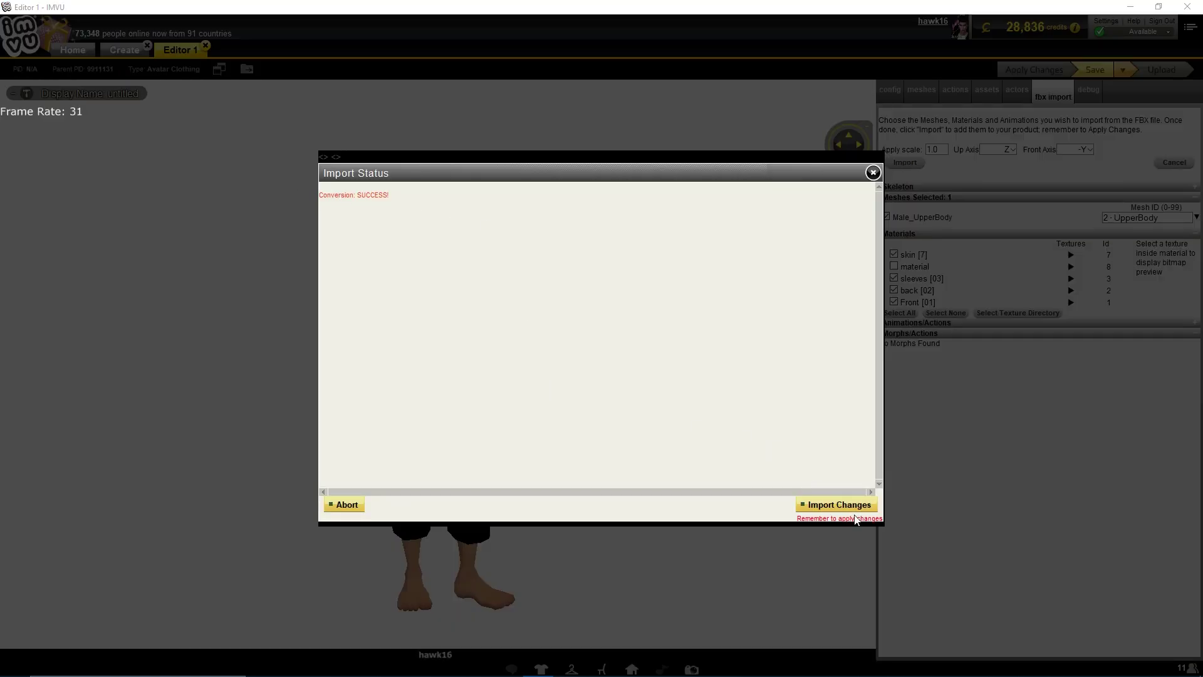
pyautogui.click(837, 504)
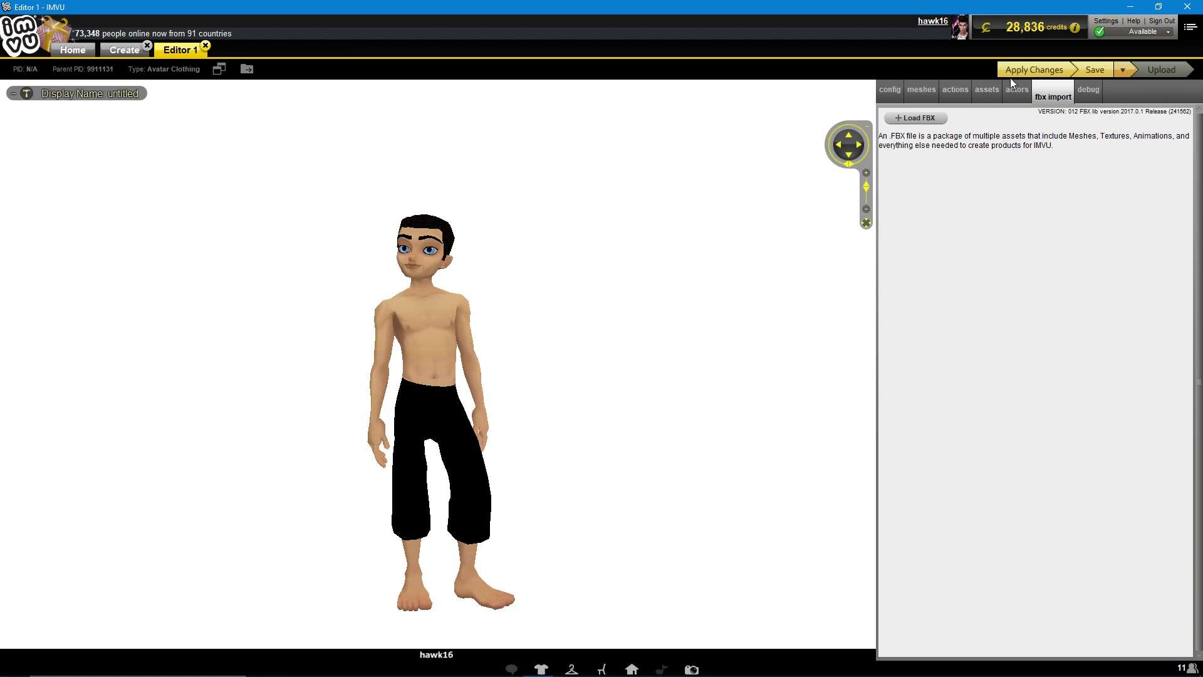
# Apply the imported mesh changes to the avatar and inspect the sweater up close.
pyautogui.click(1015, 73)
pyautogui.scroll(5, 572, 427)
pyautogui.moveTo(572, 428)
pyautogui.mouseDown()
pyautogui.moveTo(521, 392)
pyautogui.moveTo(290, 404)
pyautogui.moveTo(604, 408)
pyautogui.moveTo(500, 456)
pyautogui.moveTo(576, 442)
pyautogui.mouseUp()
pyautogui.scroll(-3, 290, 404)
pyautogui.scroll(3, 576, 441)
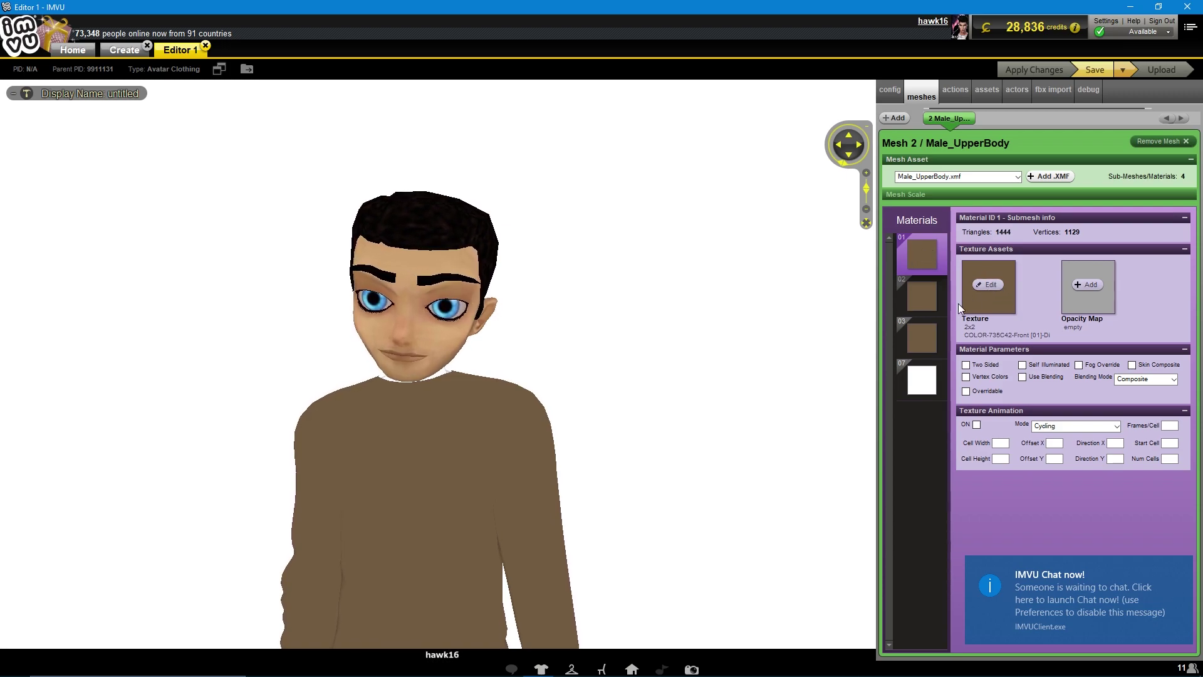
# Check the sweater's material slots and replace the texture of material 01 with the front image from the tutorial - sweater folder.
pyautogui.click(922, 296)
pyautogui.click(922, 337)
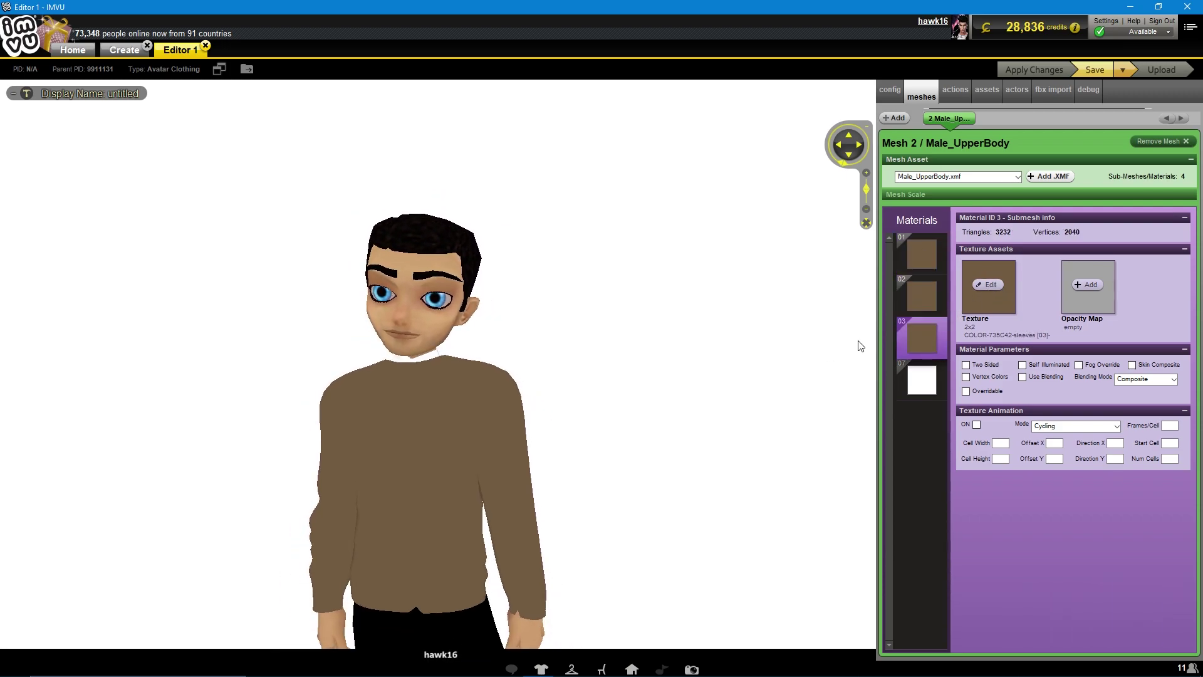
pyautogui.click(921, 296)
pyautogui.click(922, 254)
pyautogui.click(975, 286)
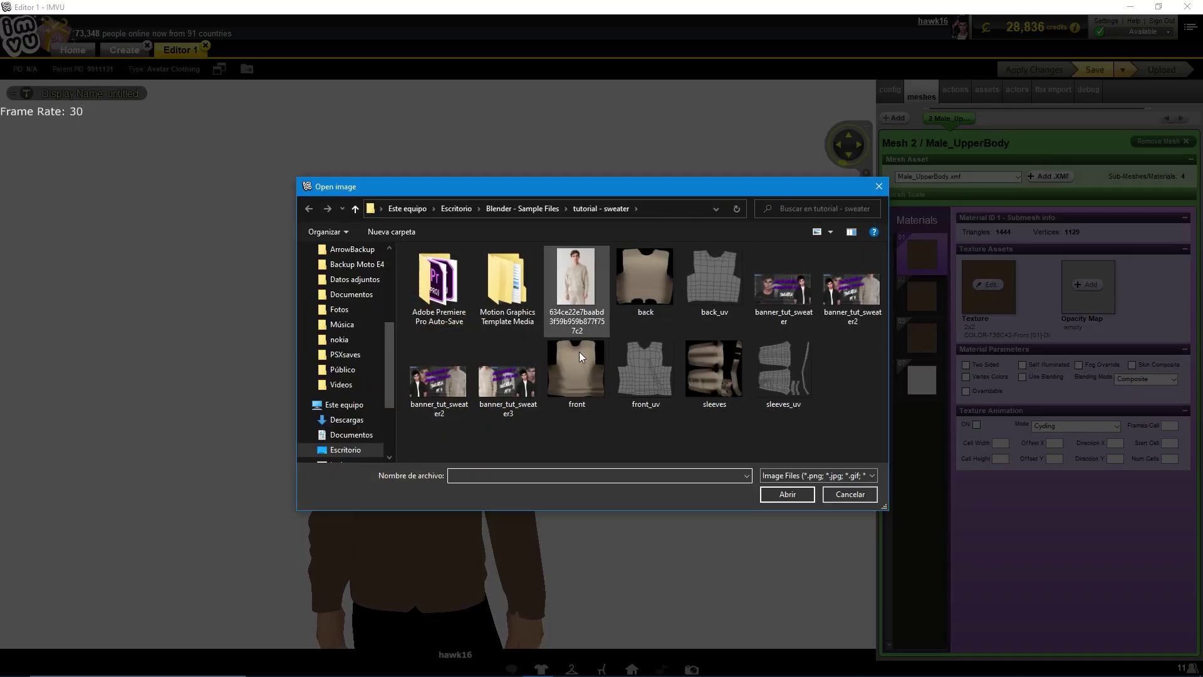
pyautogui.click(577, 371)
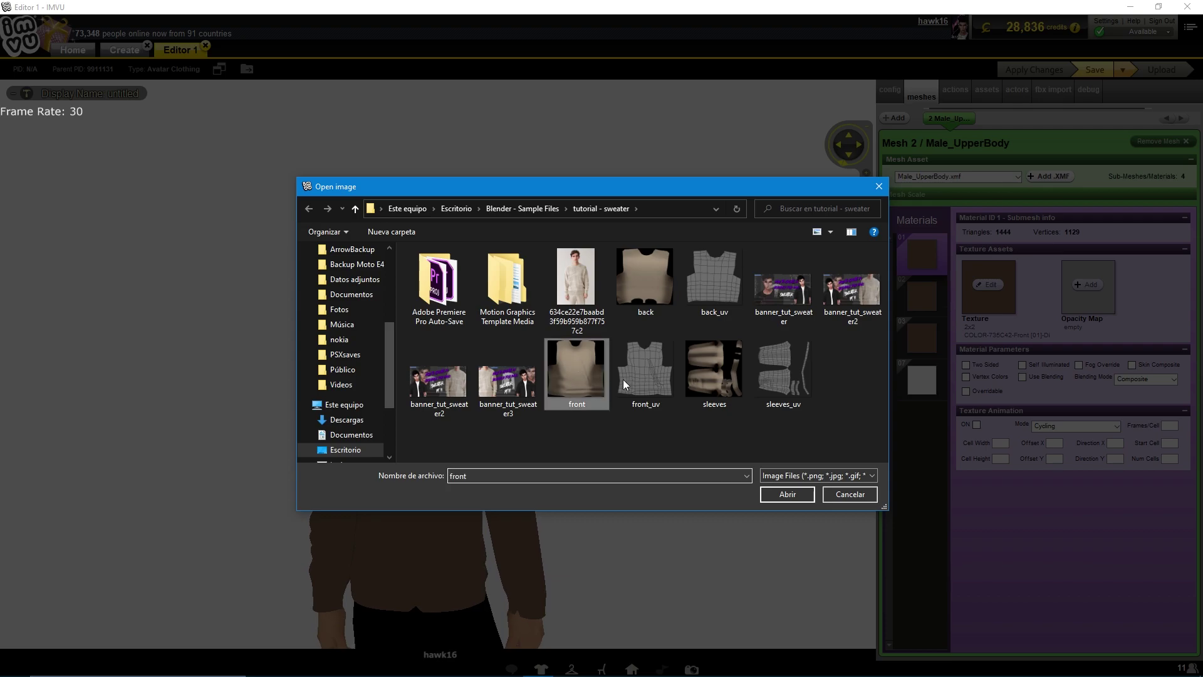
pyautogui.click(802, 493)
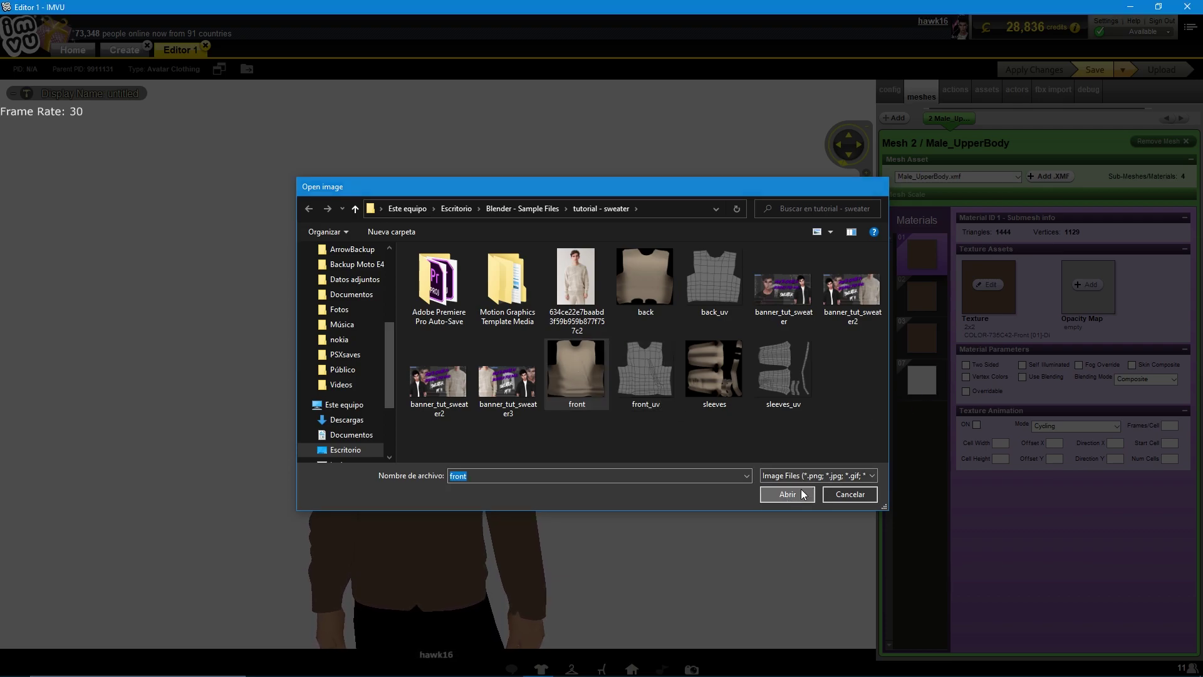
# Select material 02 of the Male_UpperBody mesh.
pyautogui.click(921, 294)
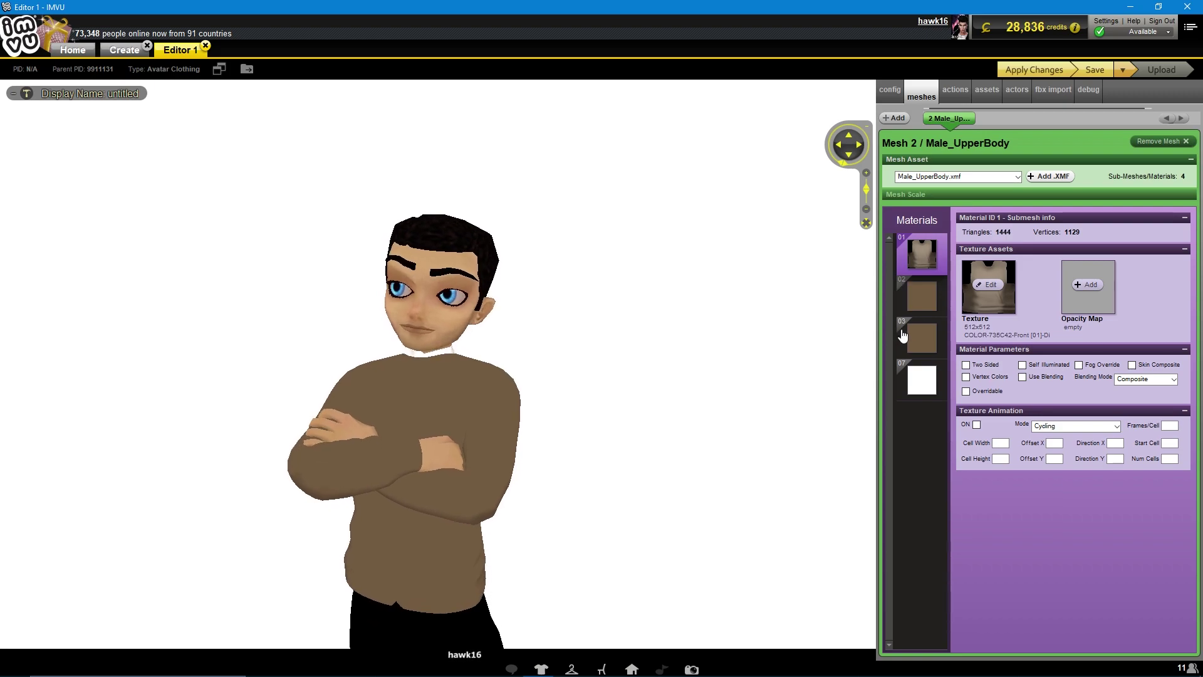